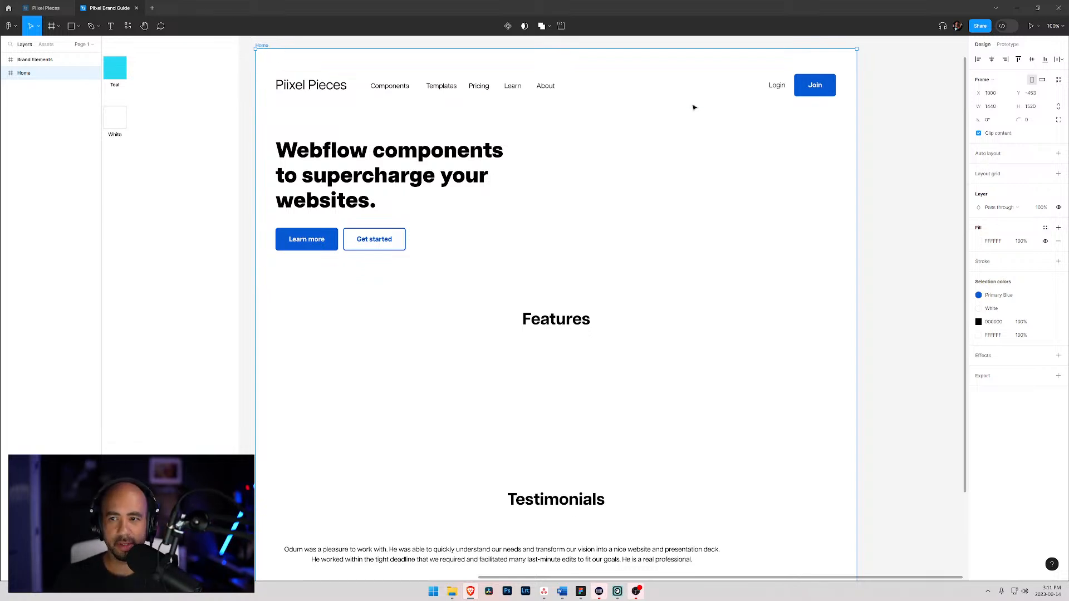
Switch to the Piixel Pieces - Website Content document in Word and enlarge the page view for reading.
click(899, 108)
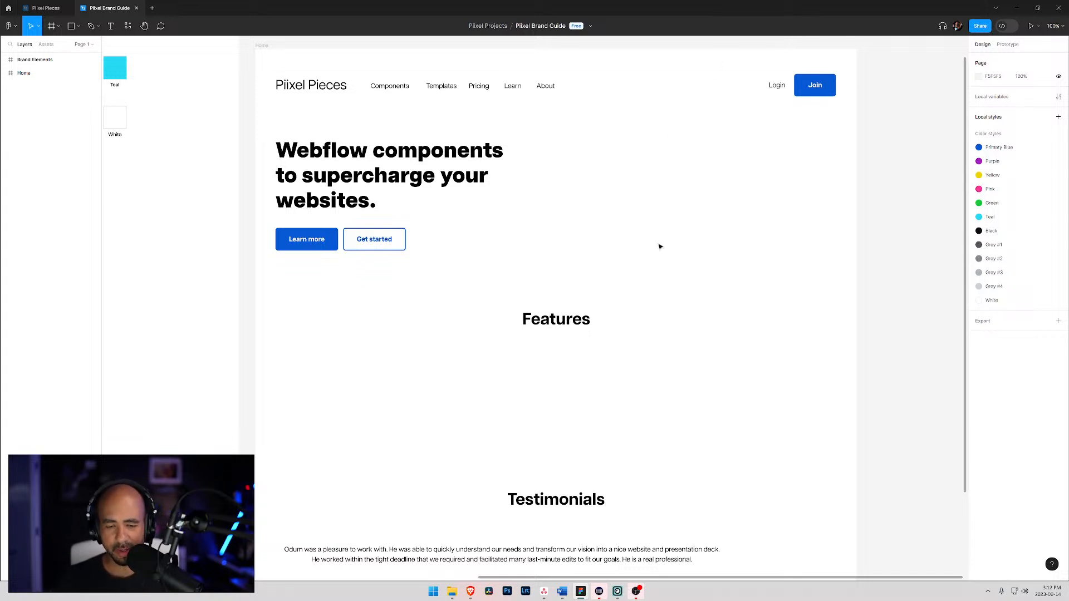
click(561, 594)
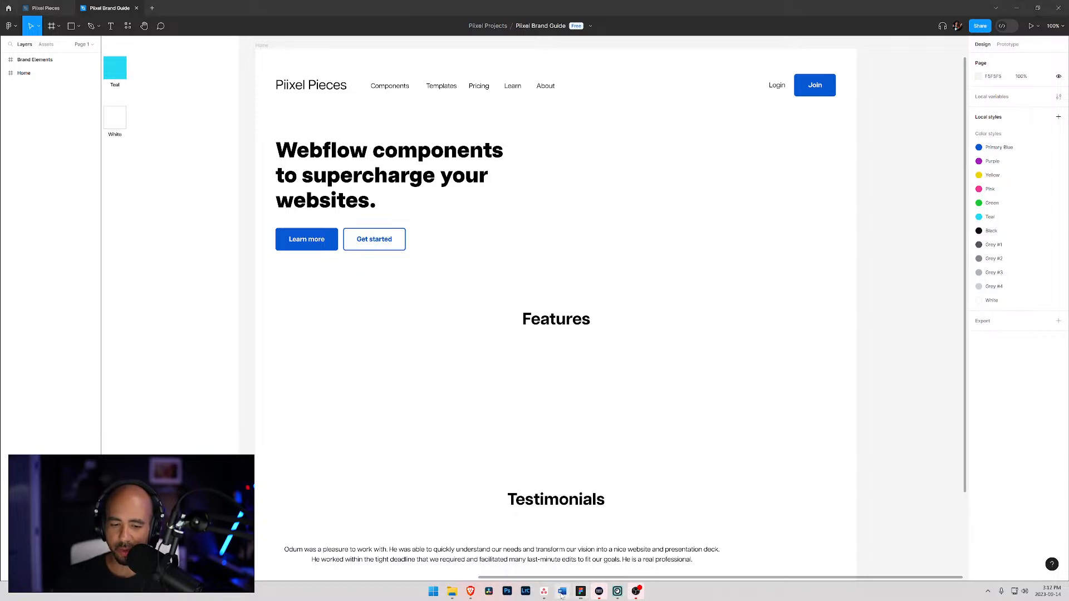
right_click(544, 591)
click(537, 572)
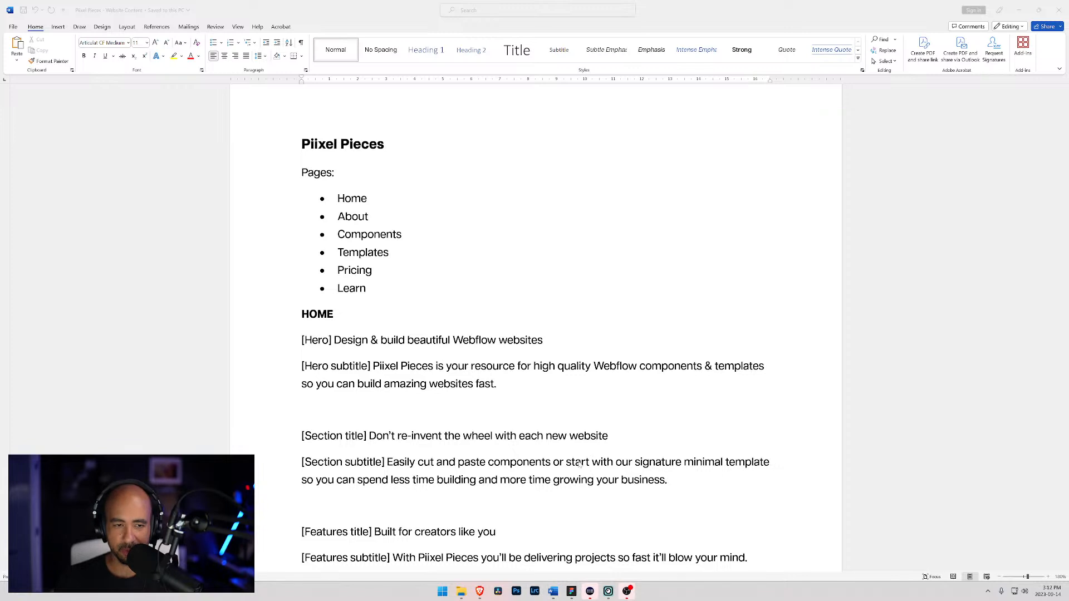
right_click(466, 592)
click(553, 500)
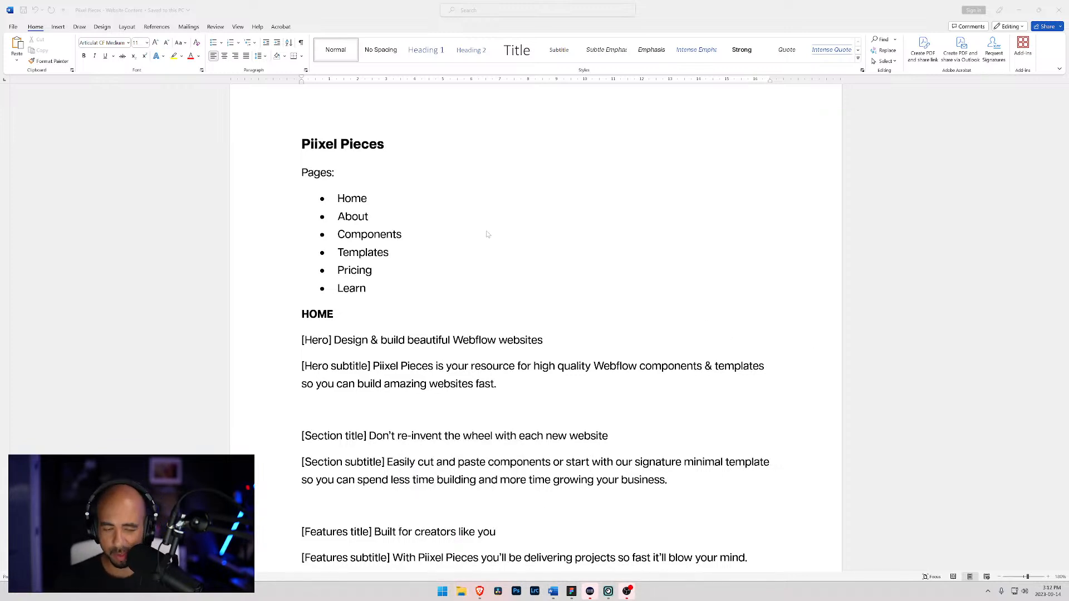
click(303, 7)
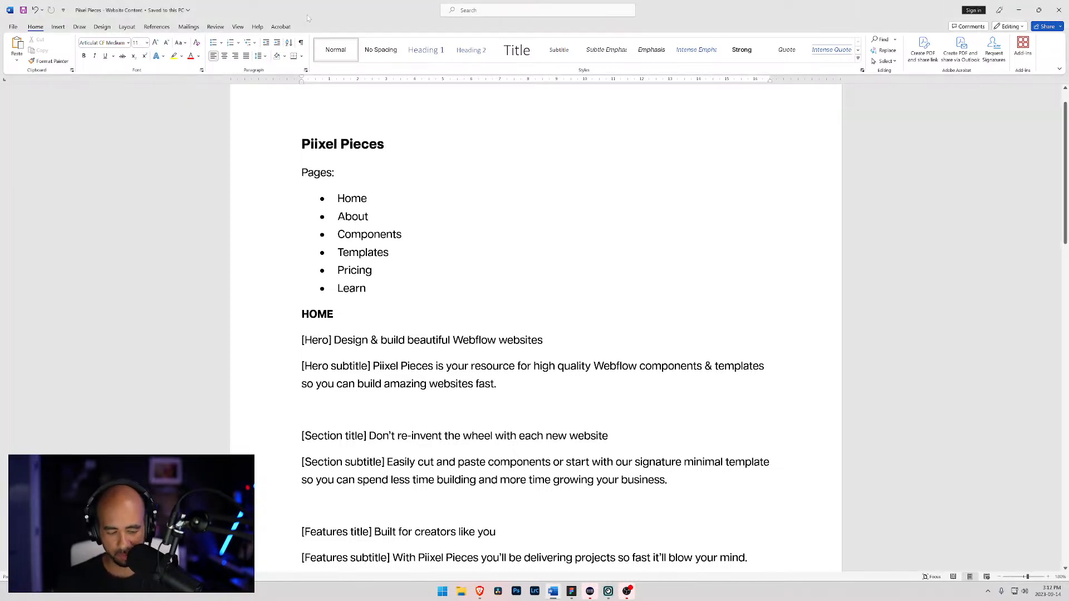
click(1049, 578)
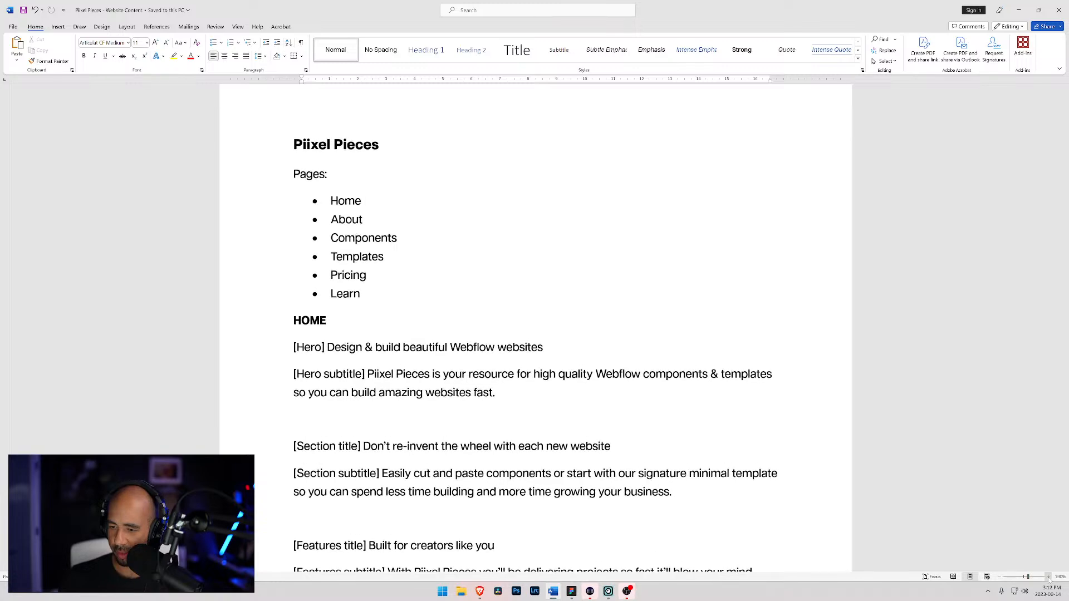
click(1049, 577)
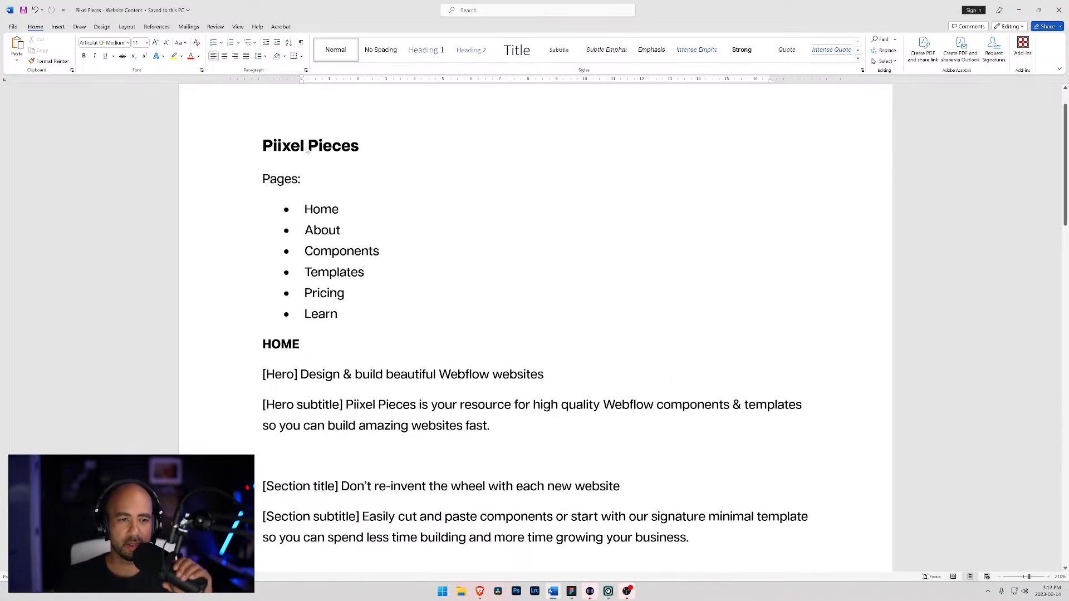
Review the Piixel Pieces title and the list of planned pages, including Components, Templates, Pricing and Learn.
click(263, 145)
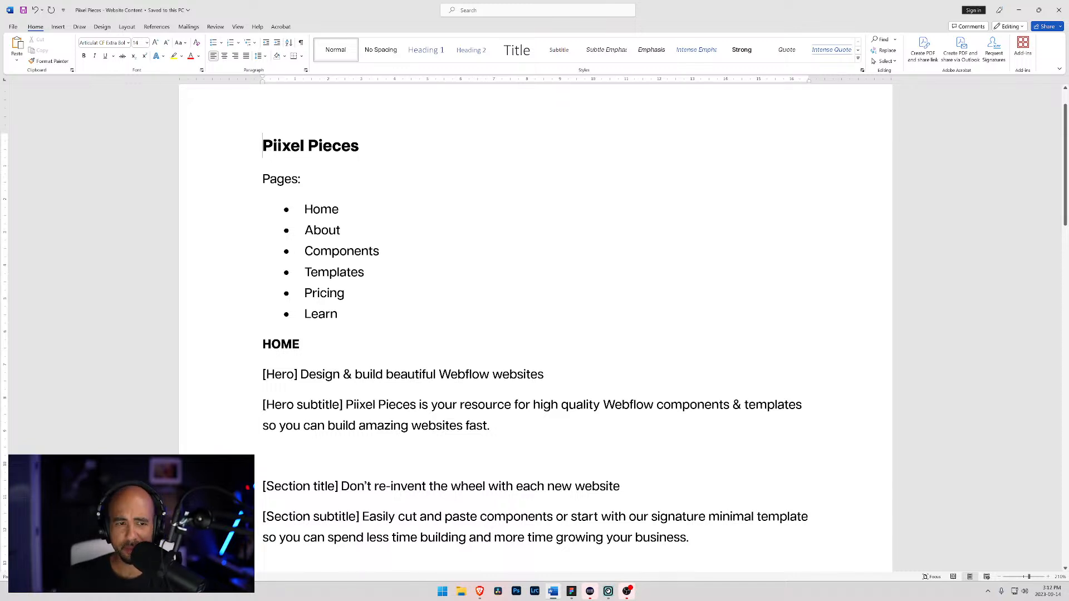
drag(263, 146, 367, 147)
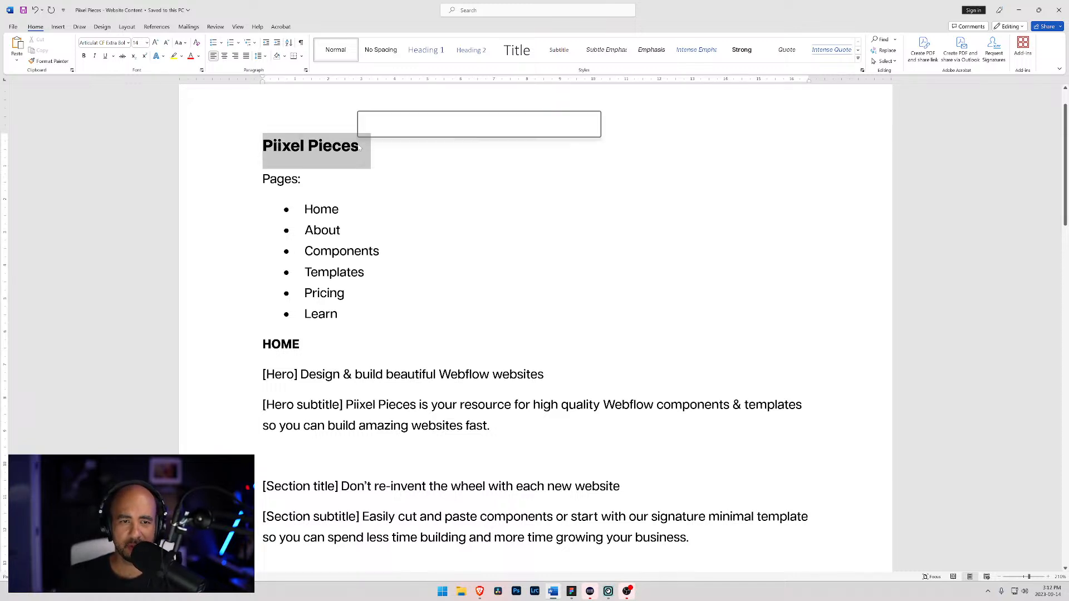
click(298, 179)
drag(298, 179, 334, 211)
mouse_move(321, 251)
mouse_down()
mouse_move(365, 272)
mouse_move(305, 251)
mouse_up()
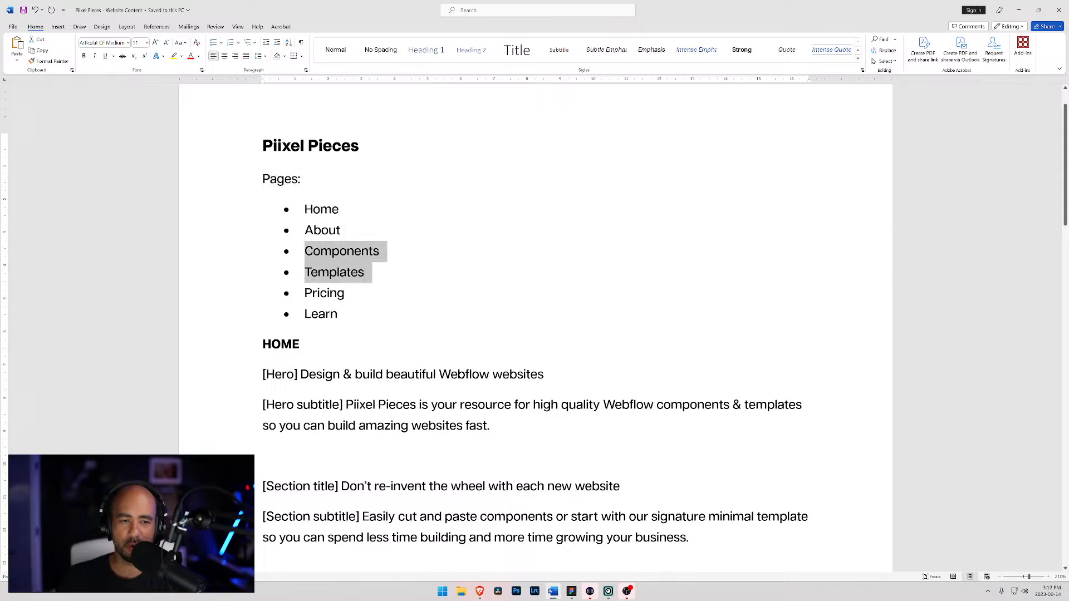
click(346, 293)
drag(342, 314, 308, 293)
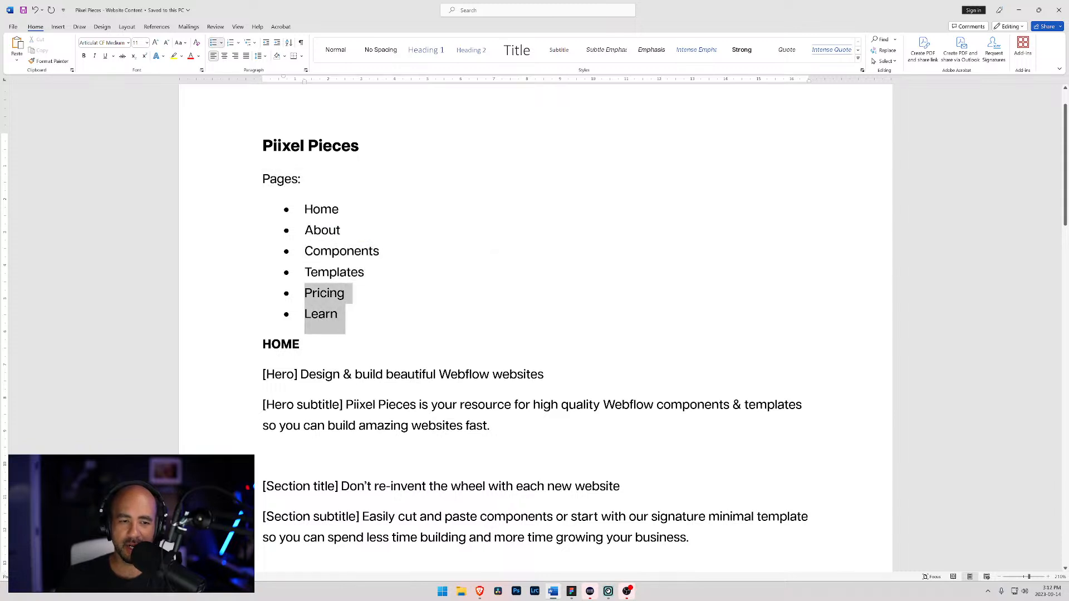
click(364, 316)
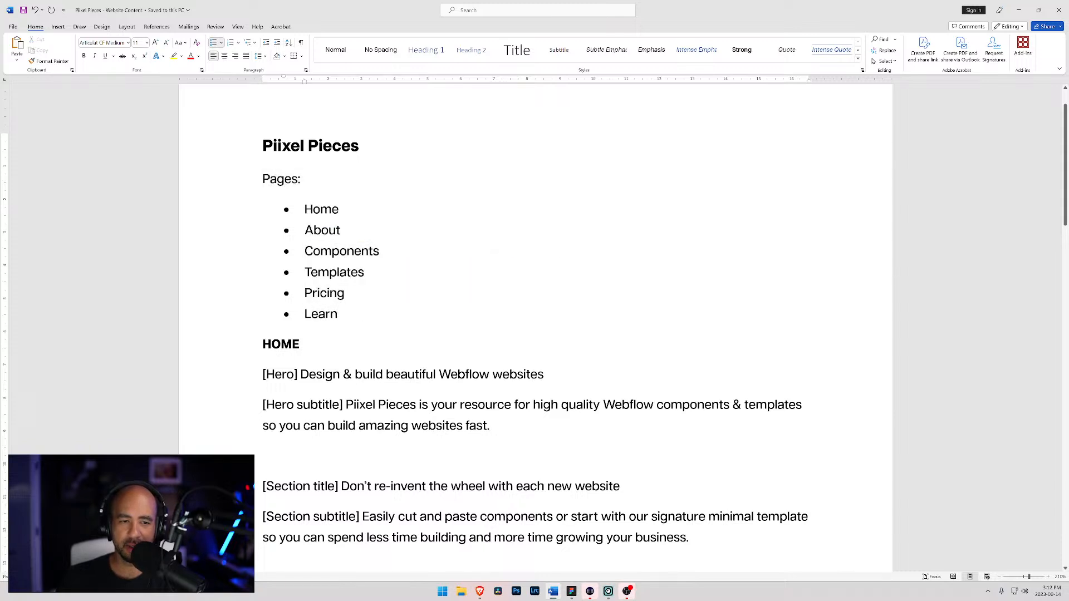
drag(367, 272, 304, 251)
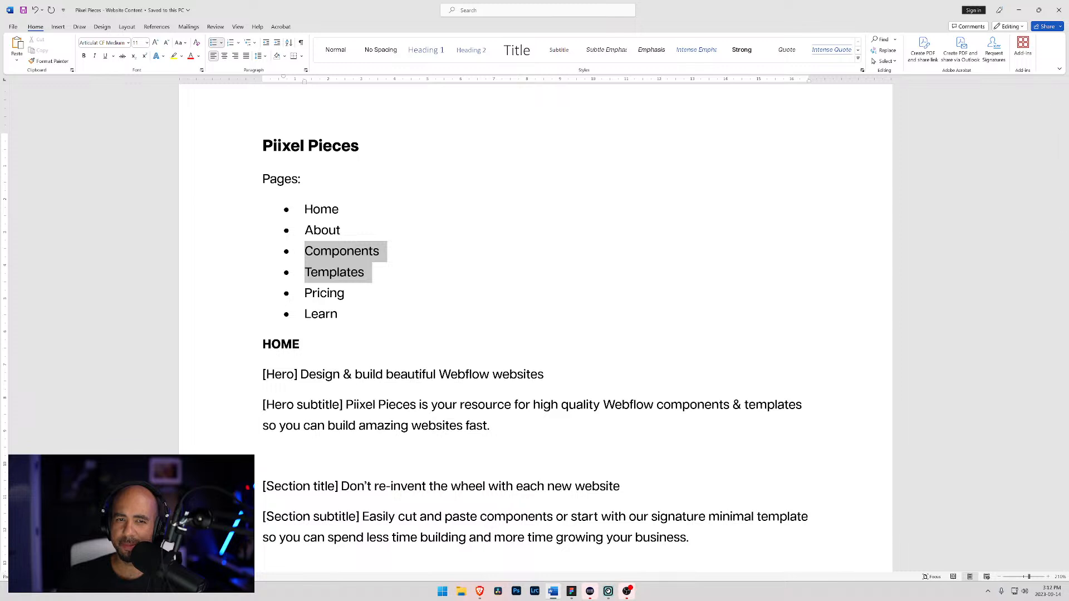
click(370, 266)
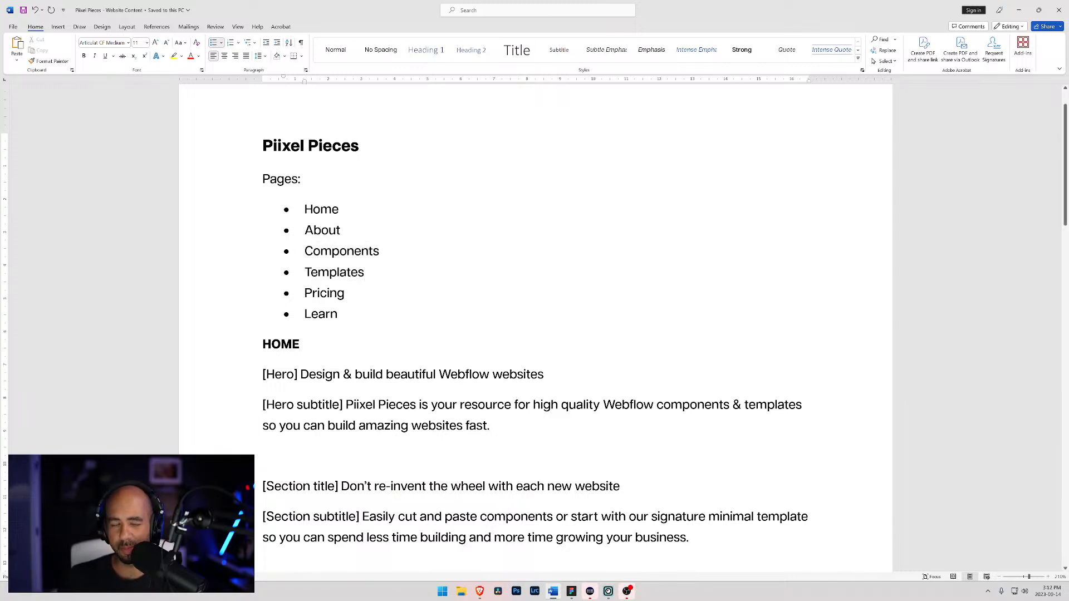
Read the HOME page copy from the hero title and subtitle through the section title and section subtitle.
scroll(535, 329, down, 1)
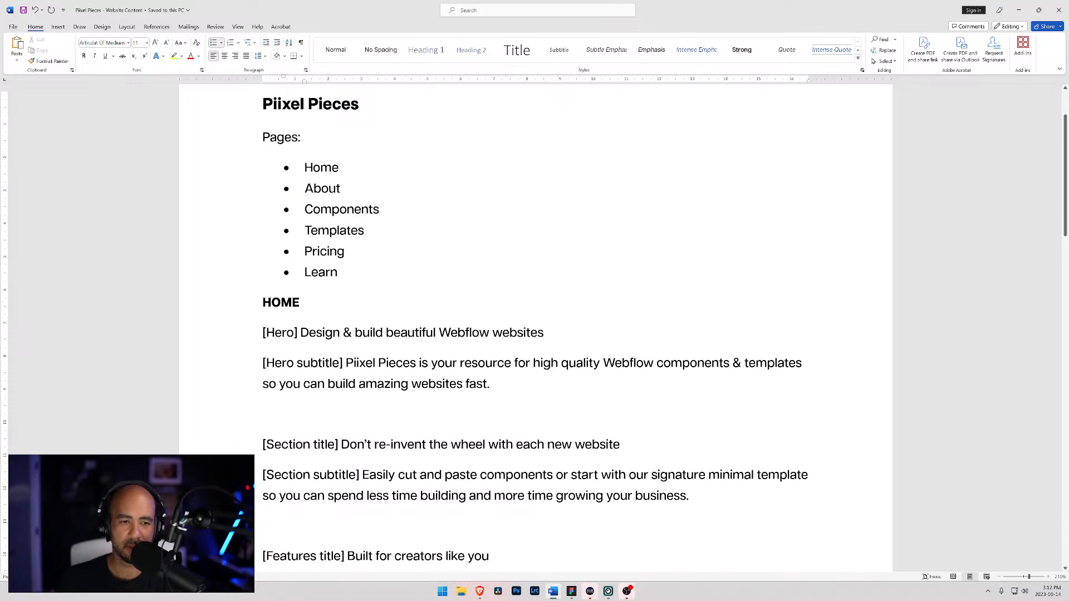
scroll(534, 329, down, 1)
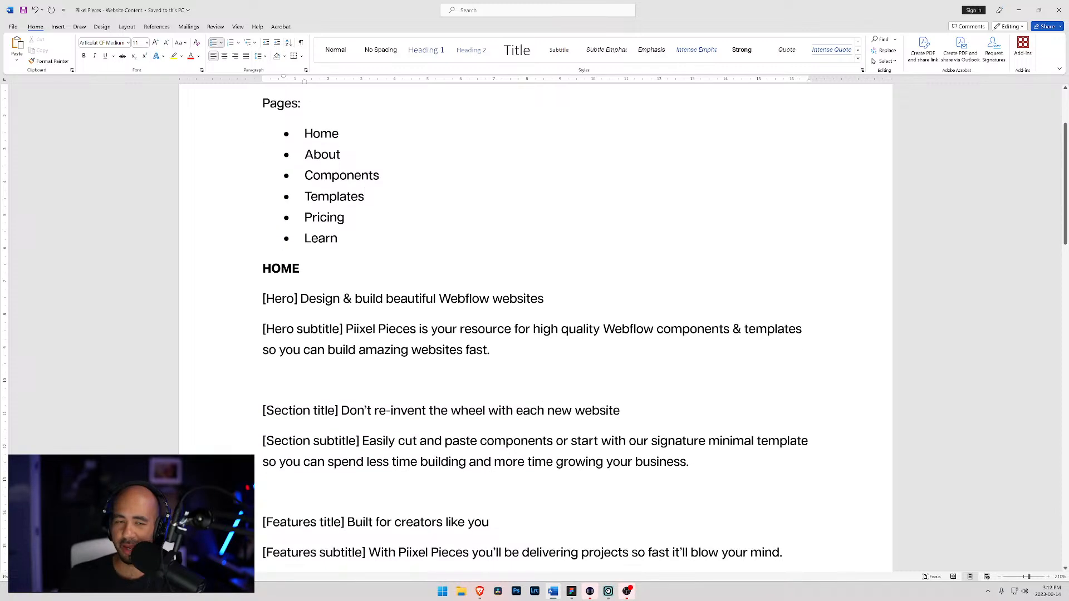
drag(301, 261, 271, 262)
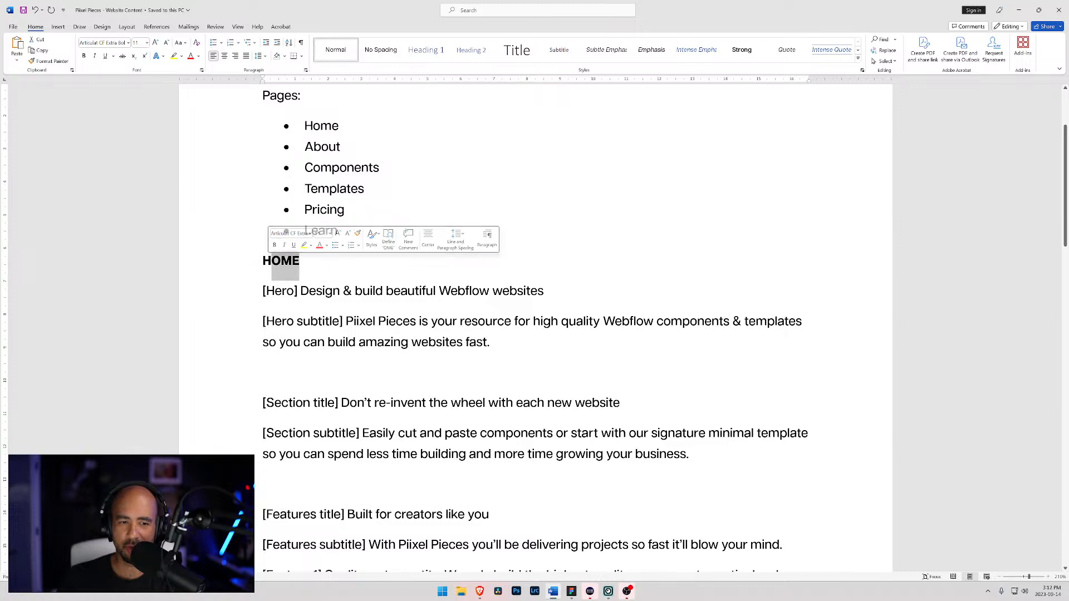
click(316, 291)
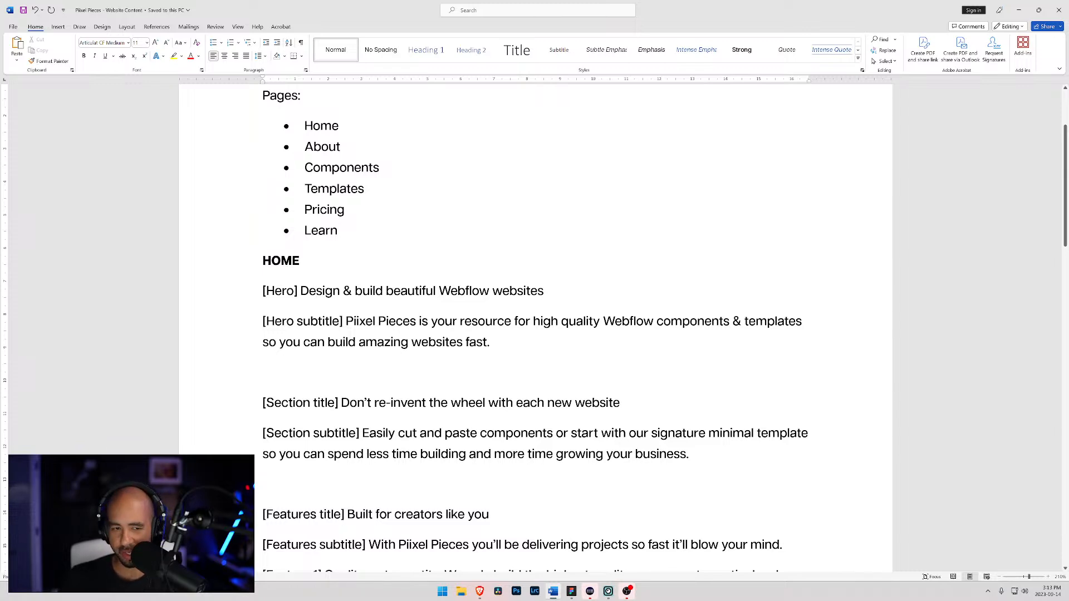
scroll(534, 328, down, 3)
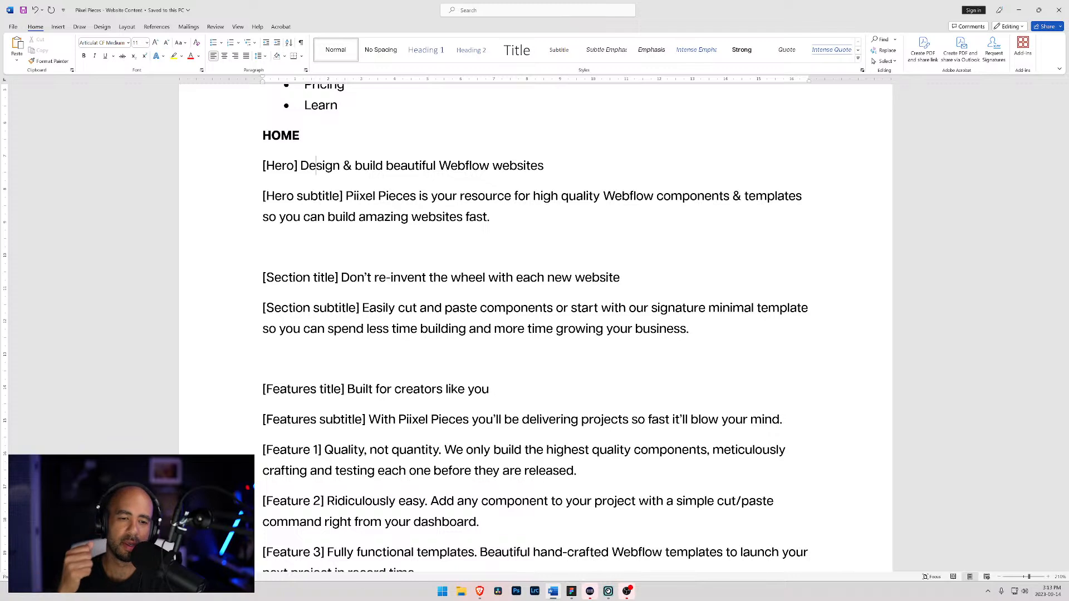
scroll(535, 323, down, 5)
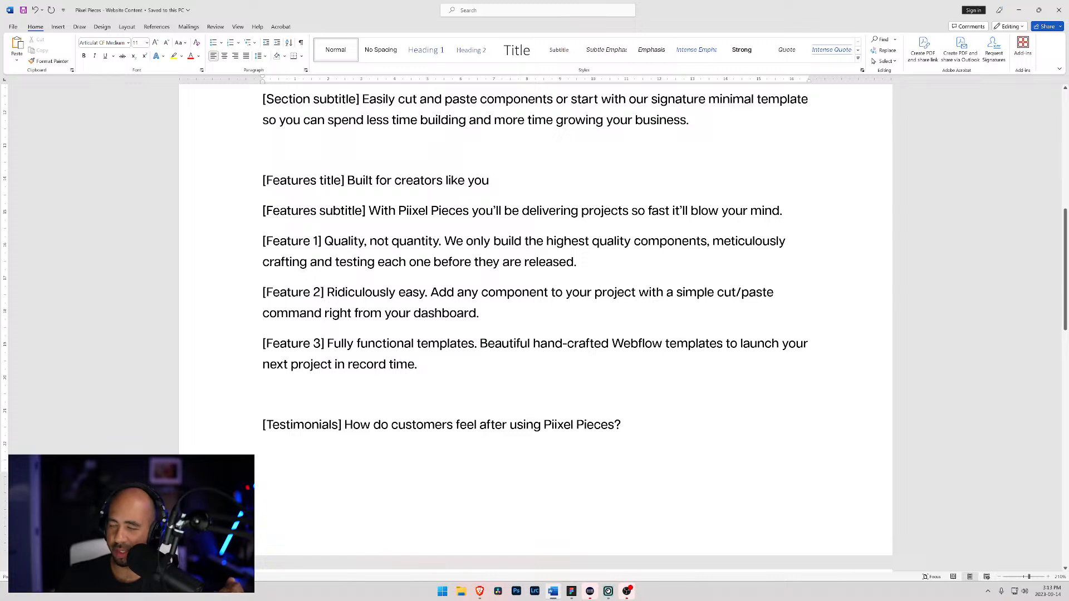
scroll(534, 323, up, 3)
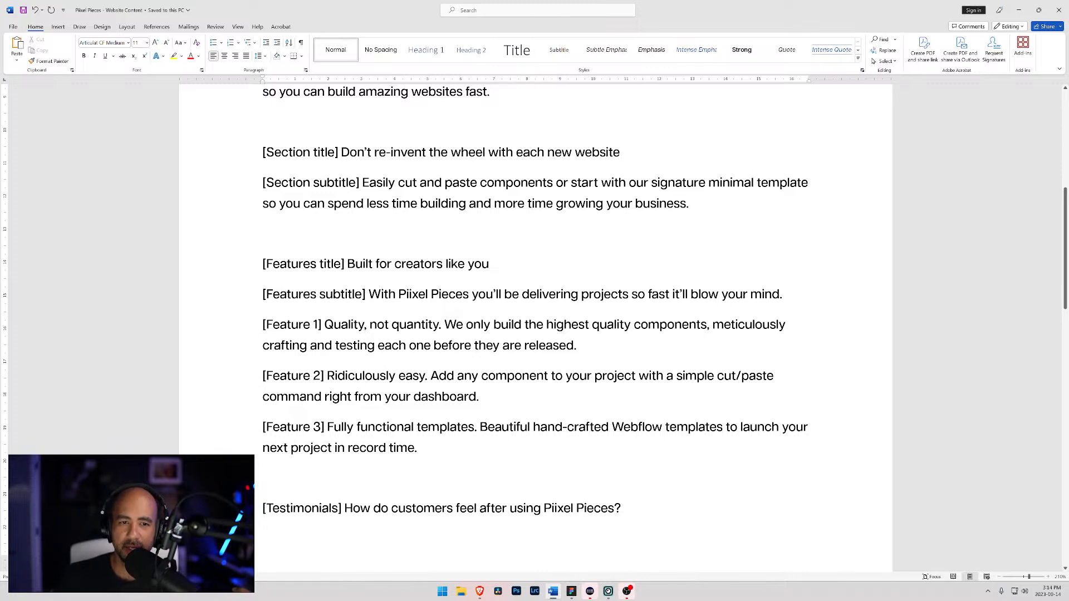
drag(366, 203, 686, 203)
click(691, 204)
Examine the features copy, covering the features subtitle and the texts of Feature 1, Feature 2 and Feature 3.
scroll(534, 321, down, 3)
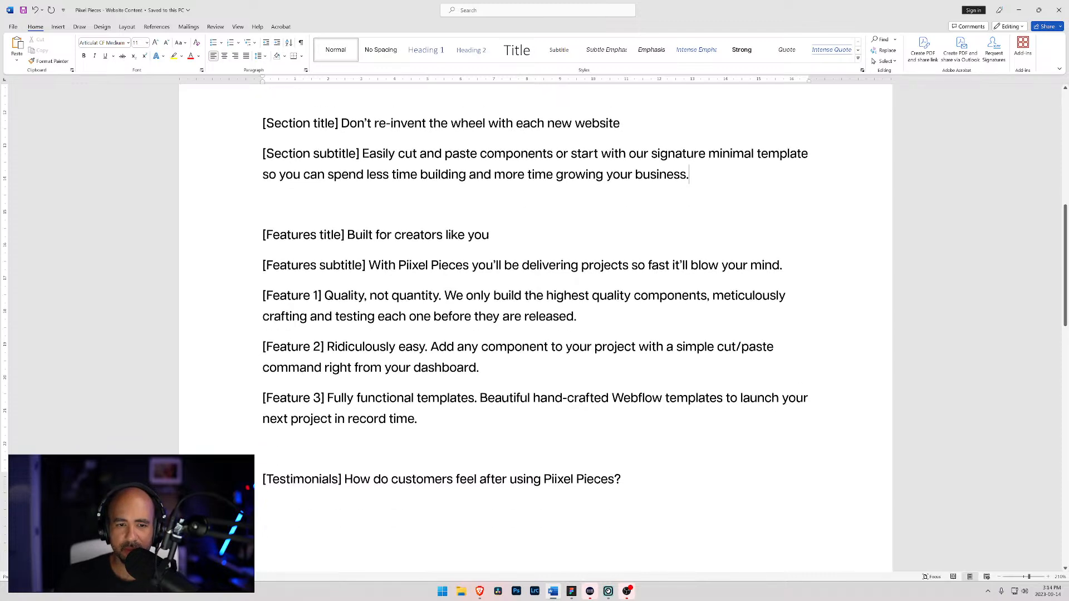
drag(369, 212, 779, 214)
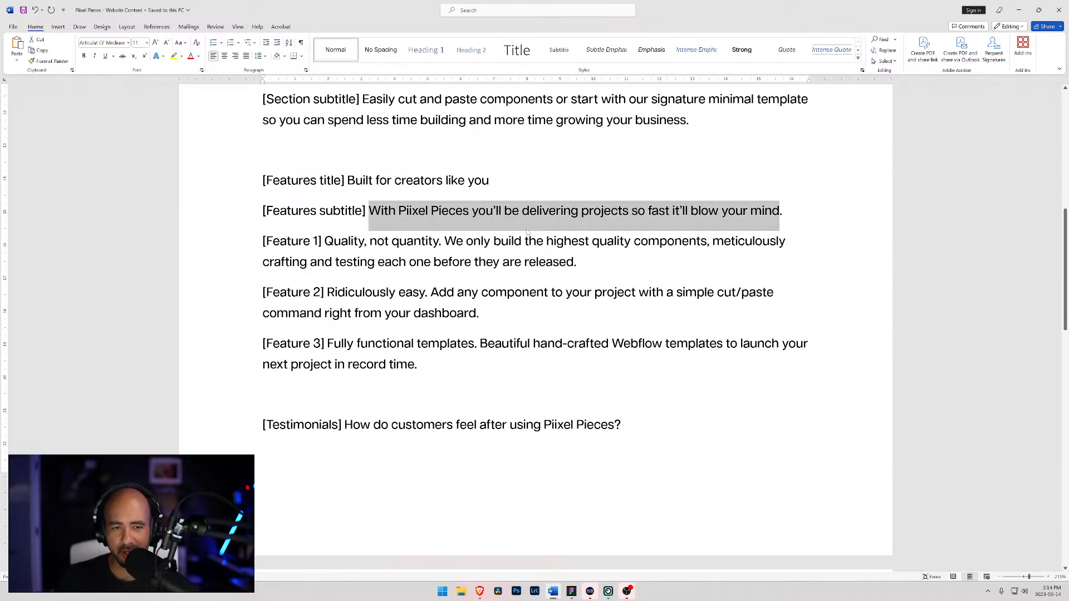
scroll(700, 227, down, 3)
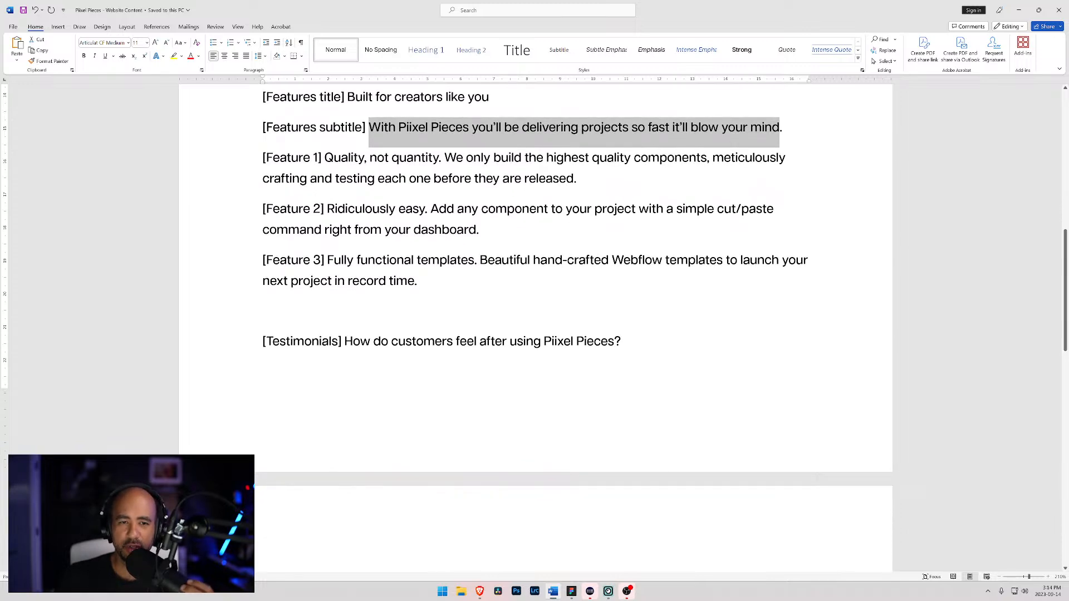
scroll(579, 240, up, 3)
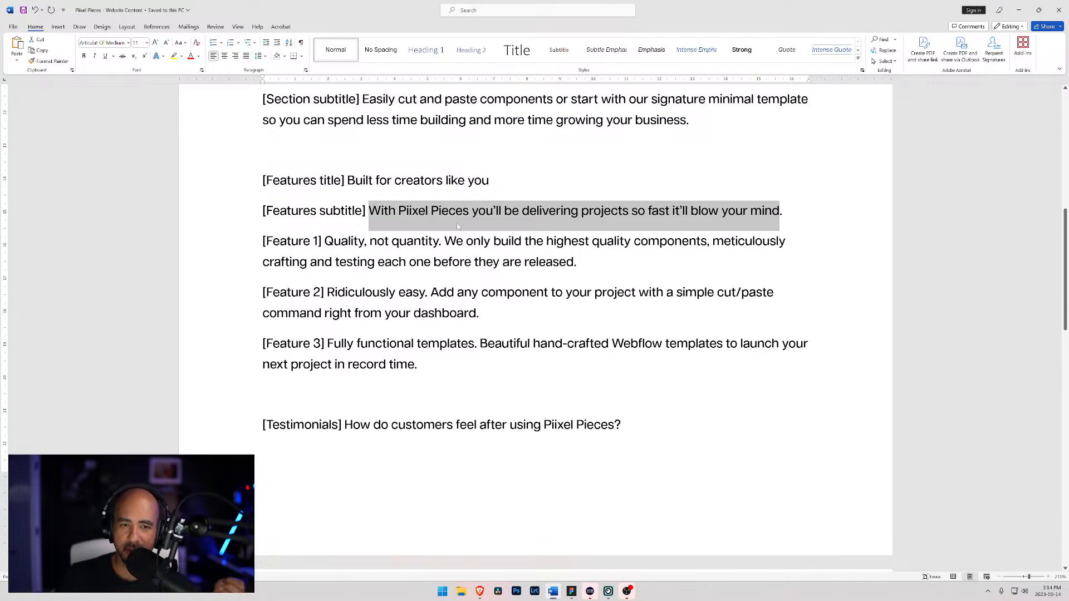
click(579, 240)
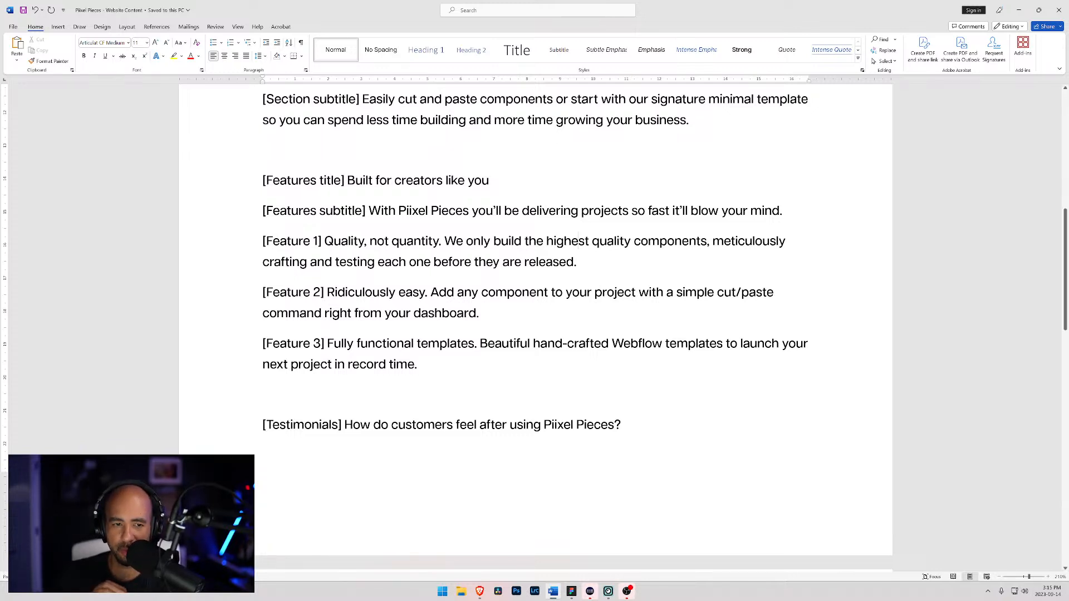
drag(328, 292, 428, 294)
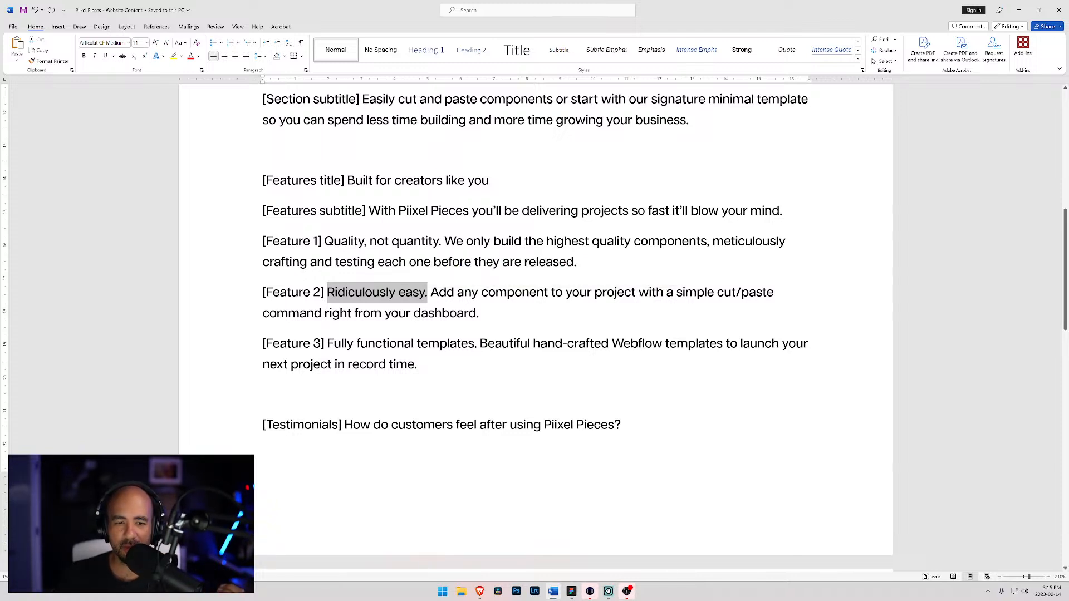
click(480, 313)
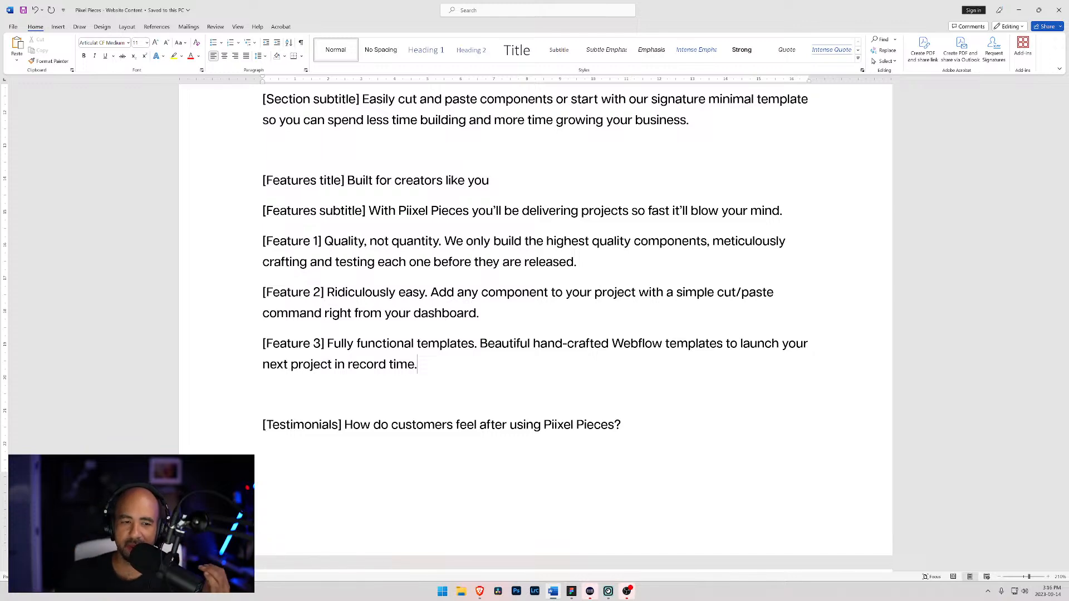
Read the testimonials, pricing and footer copy, and return to the beginning of the document.
scroll(534, 278, down, 1)
scroll(535, 329, down, 3)
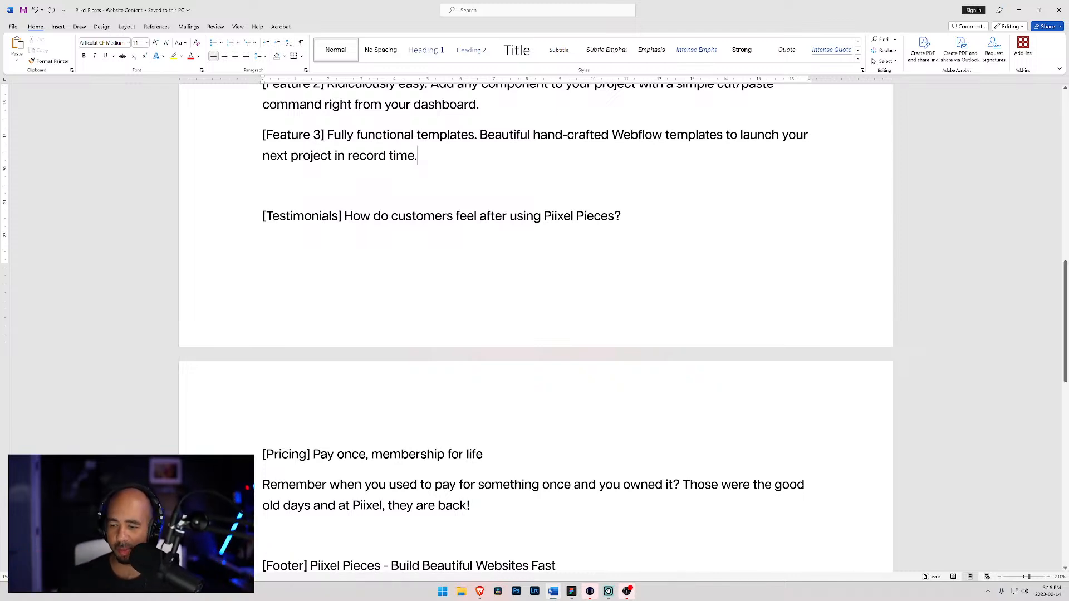
scroll(535, 329, down, 5)
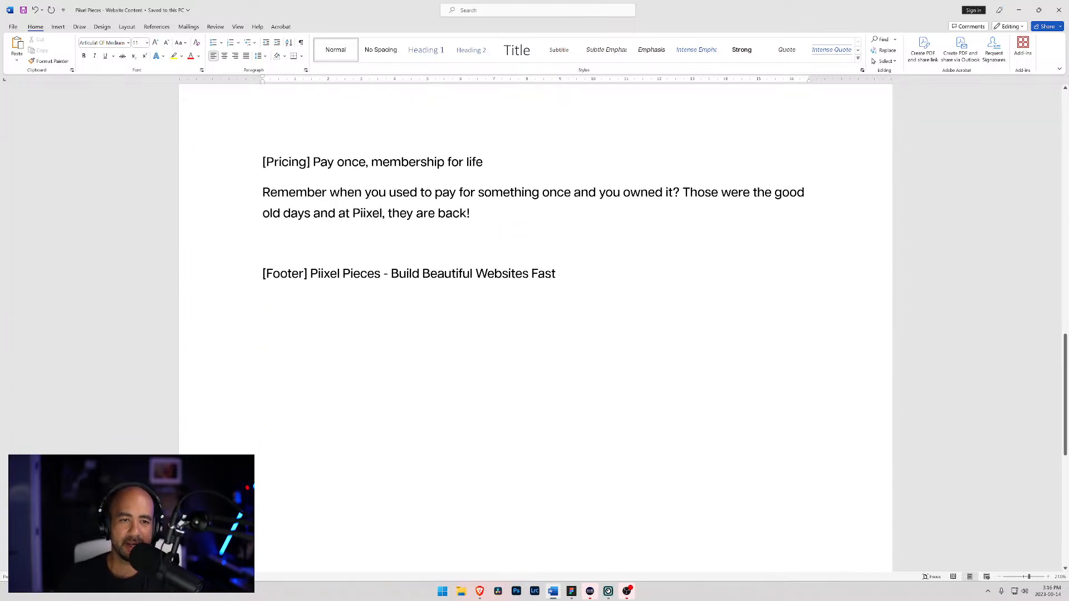
scroll(535, 328, up, 1)
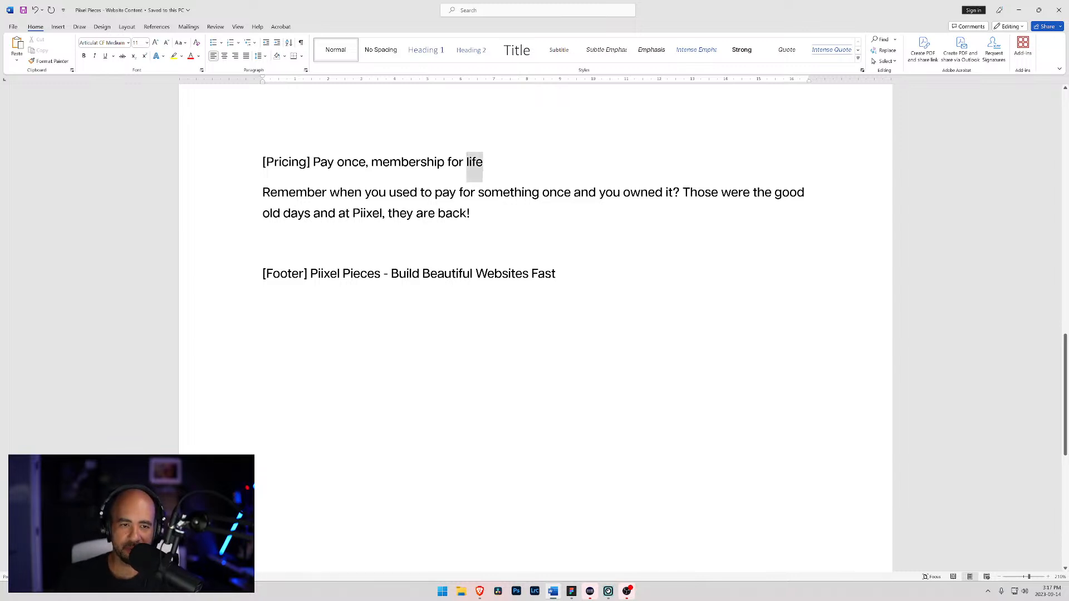
drag(483, 161, 337, 163)
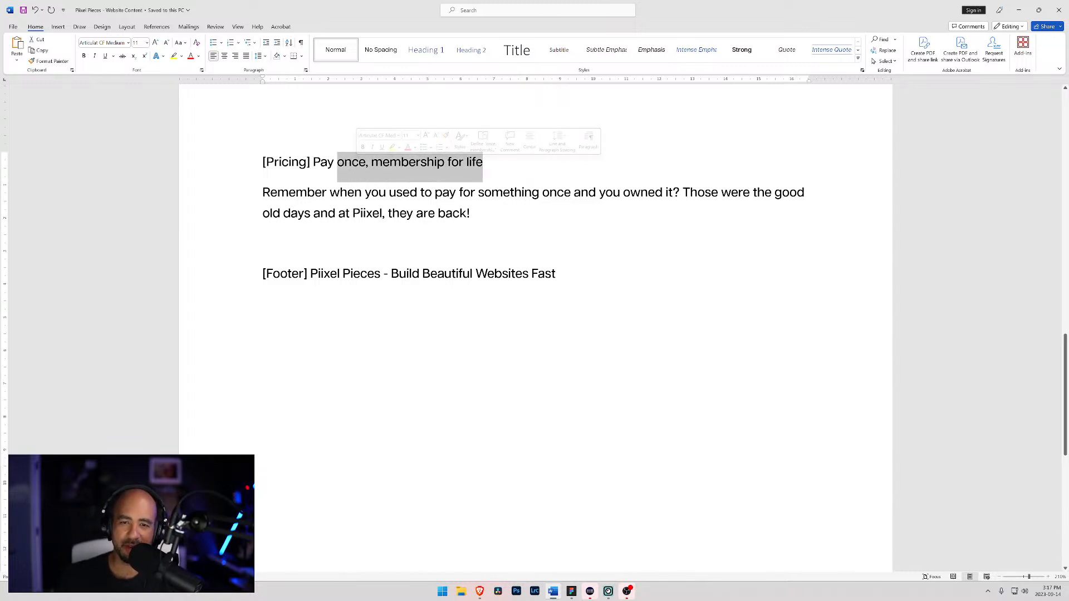
click(563, 192)
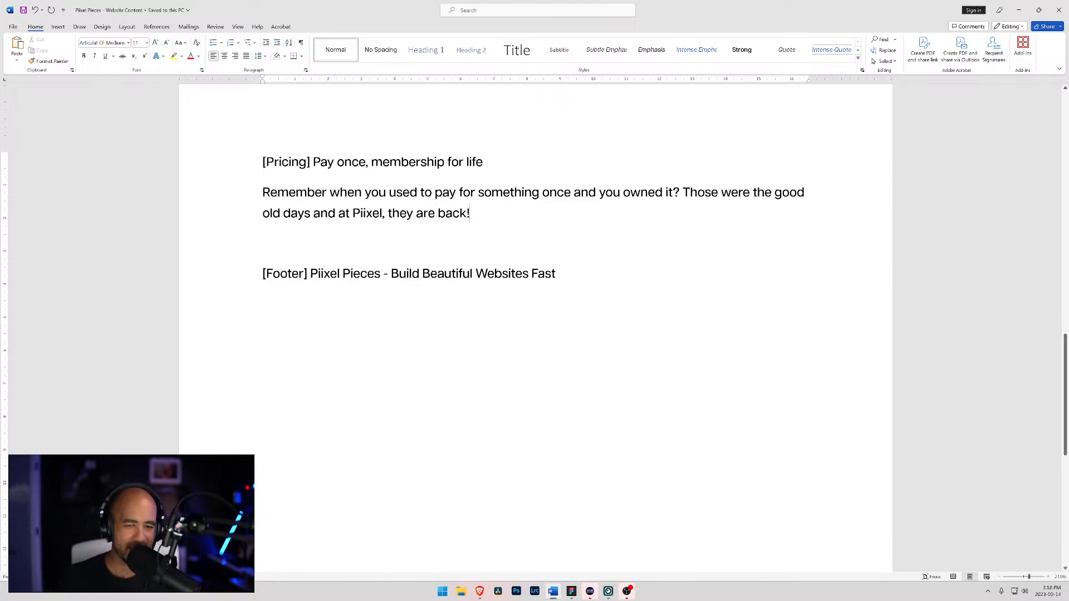
drag(556, 274, 391, 274)
click(556, 273)
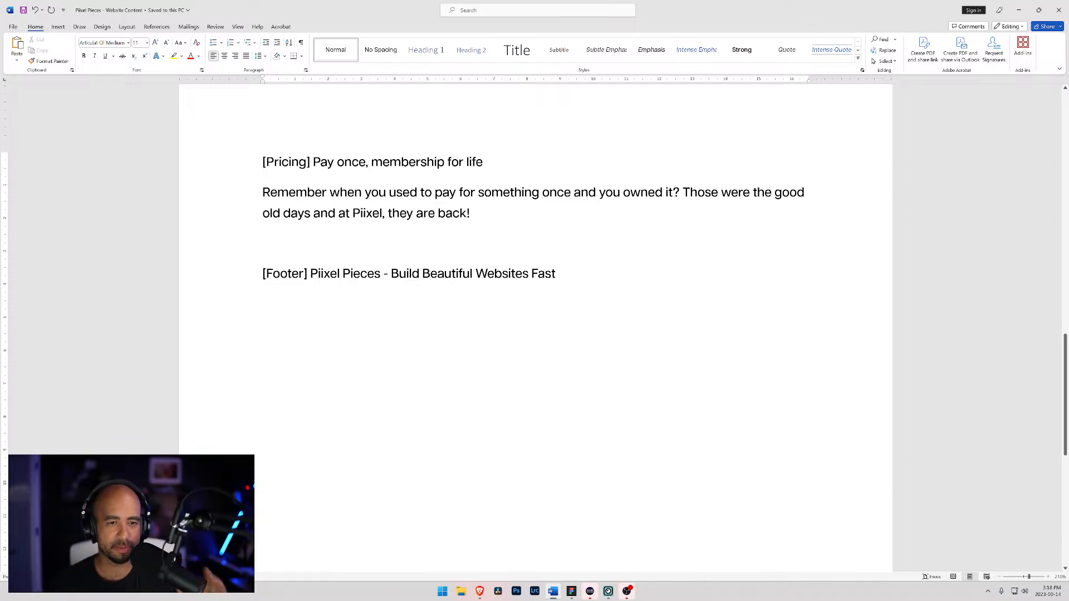
scroll(534, 328, down, 5)
scroll(534, 328, up, 20)
scroll(535, 329, up, 3)
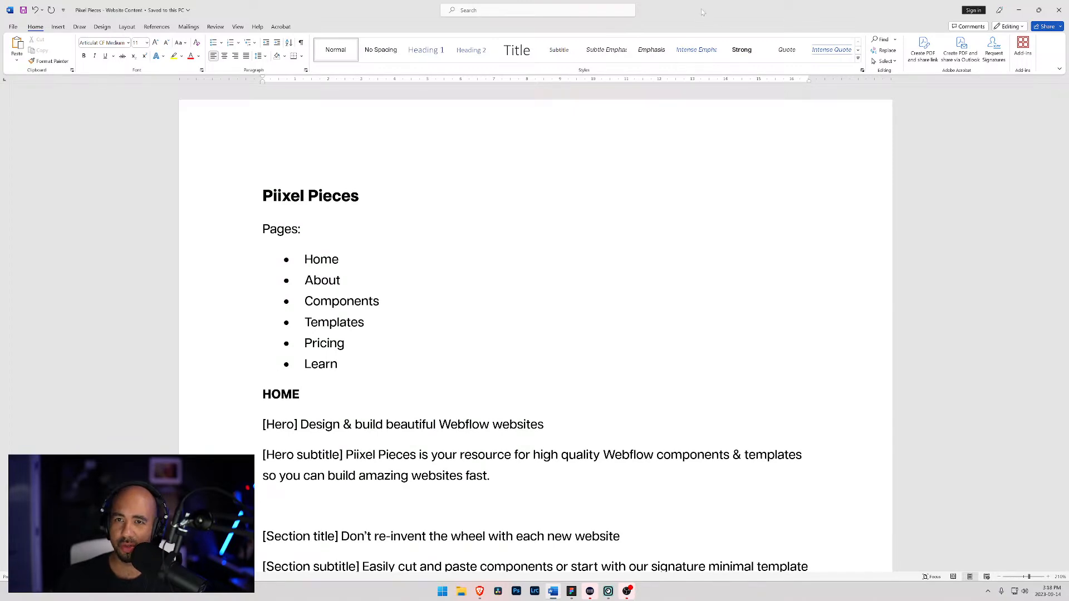
Switch to the Piixel Brand Guide in Figma and expand the Hero group down to its H1 heading text.
key(alt+Tab)
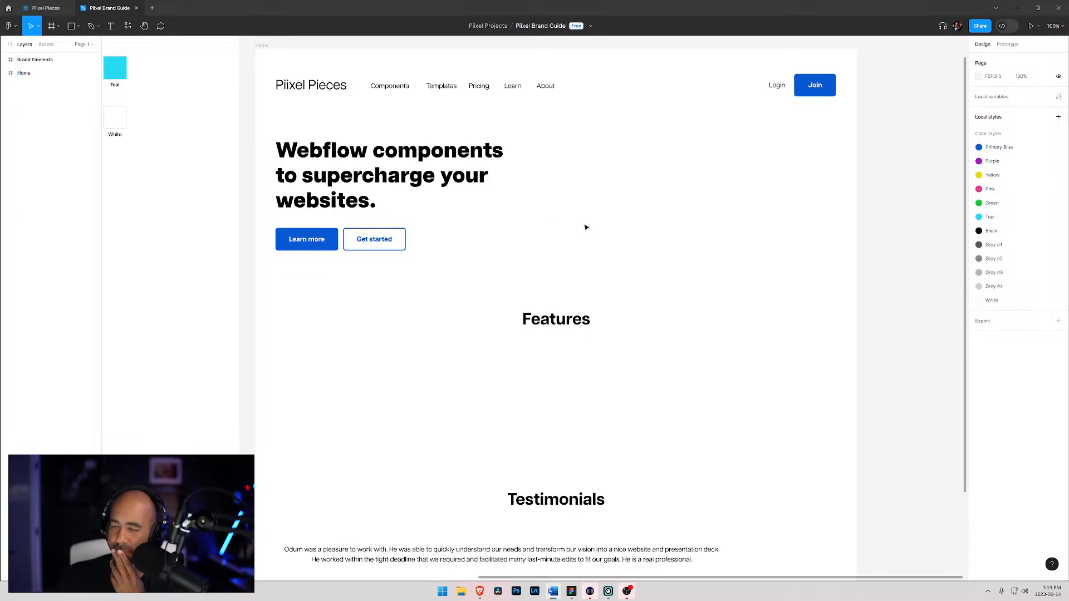
click(370, 160)
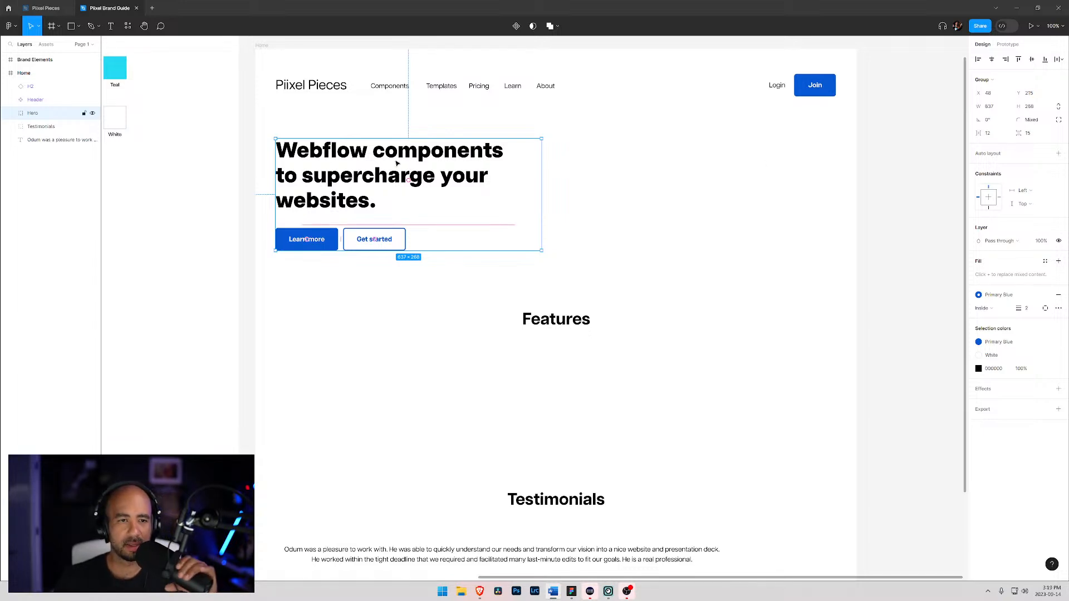
click(10, 113)
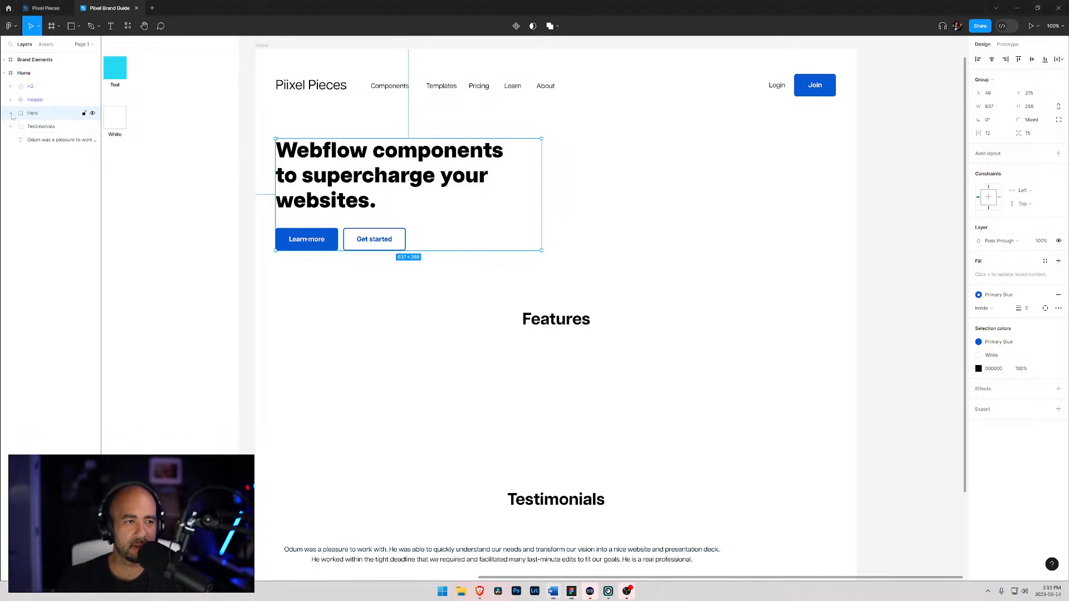
click(34, 126)
click(20, 126)
click(58, 140)
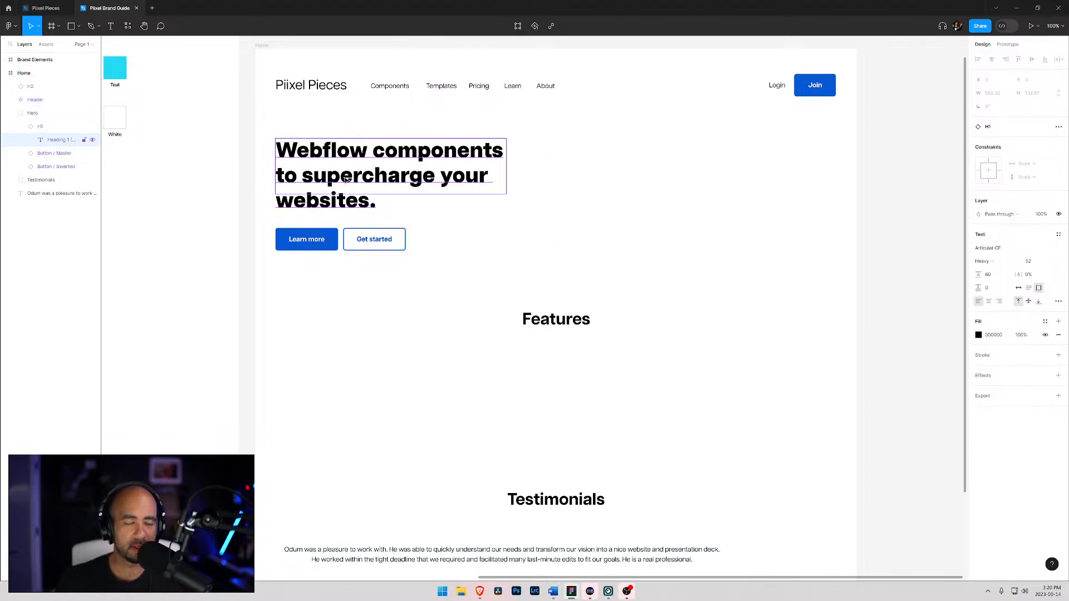
Resize the hero's H1 frame to about 671 by 193.
key(Return)
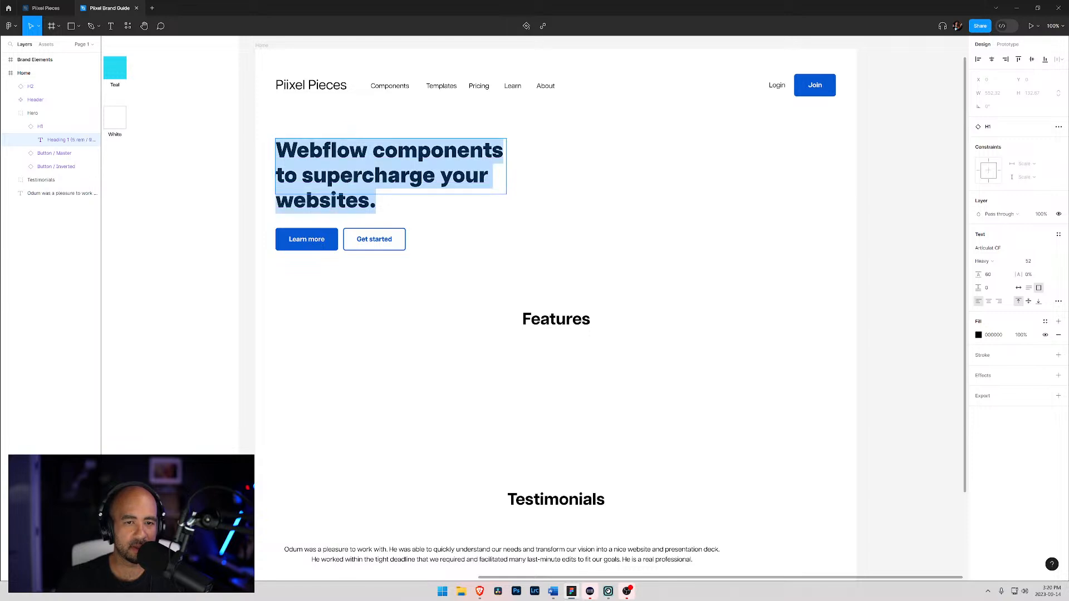
key(Escape)
key(Escape)
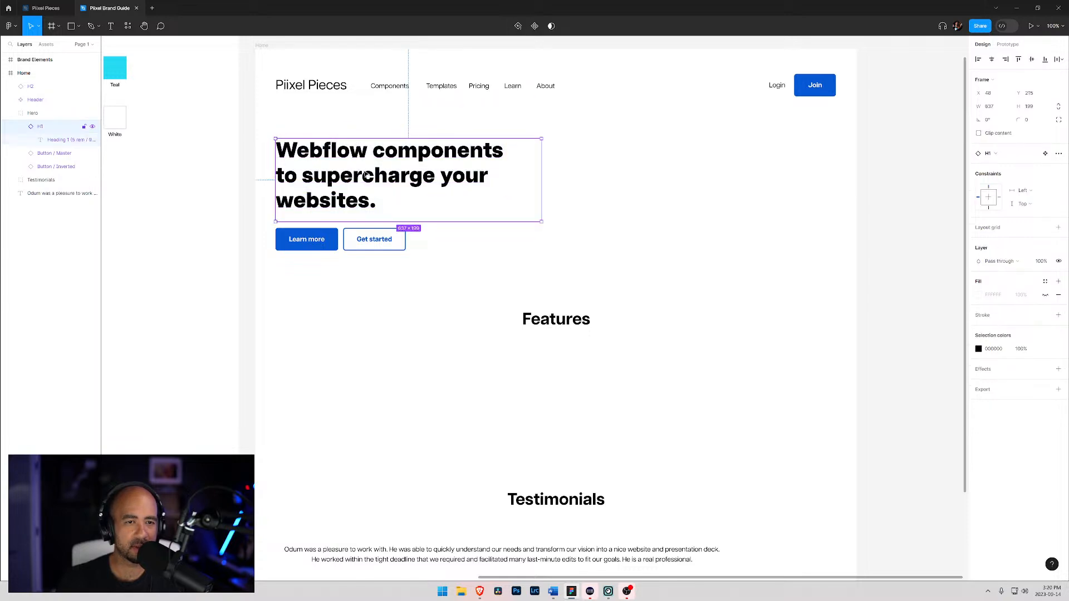
double_click(332, 186)
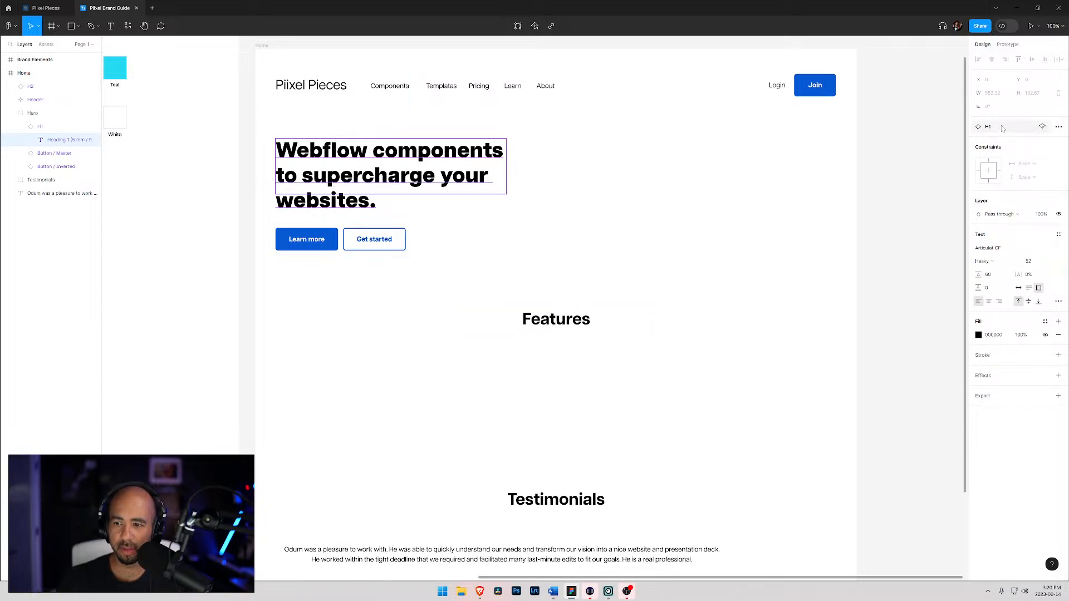
click(40, 128)
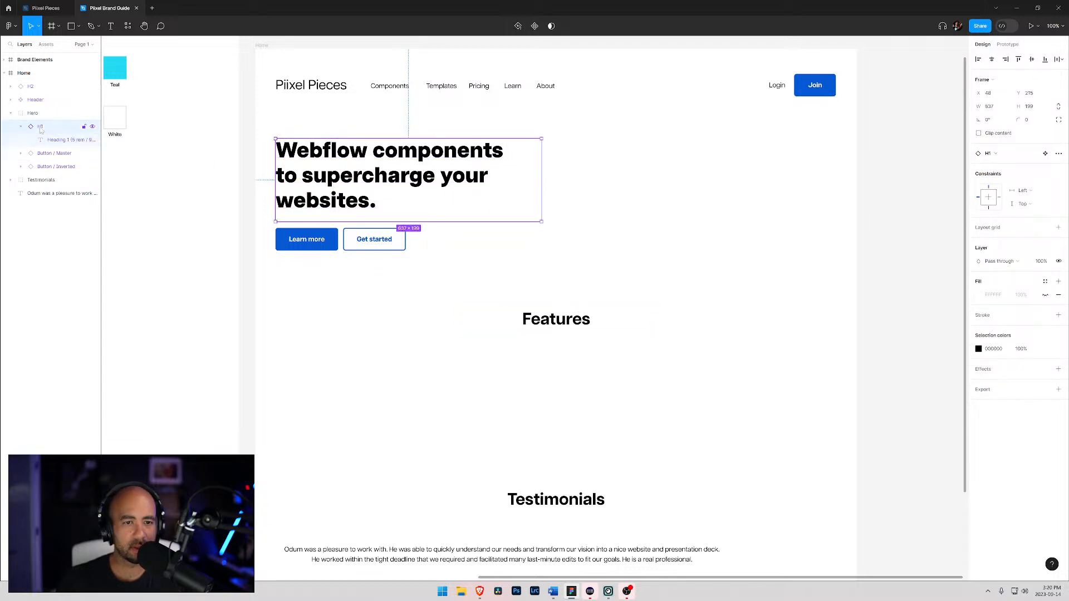
drag(542, 221, 556, 219)
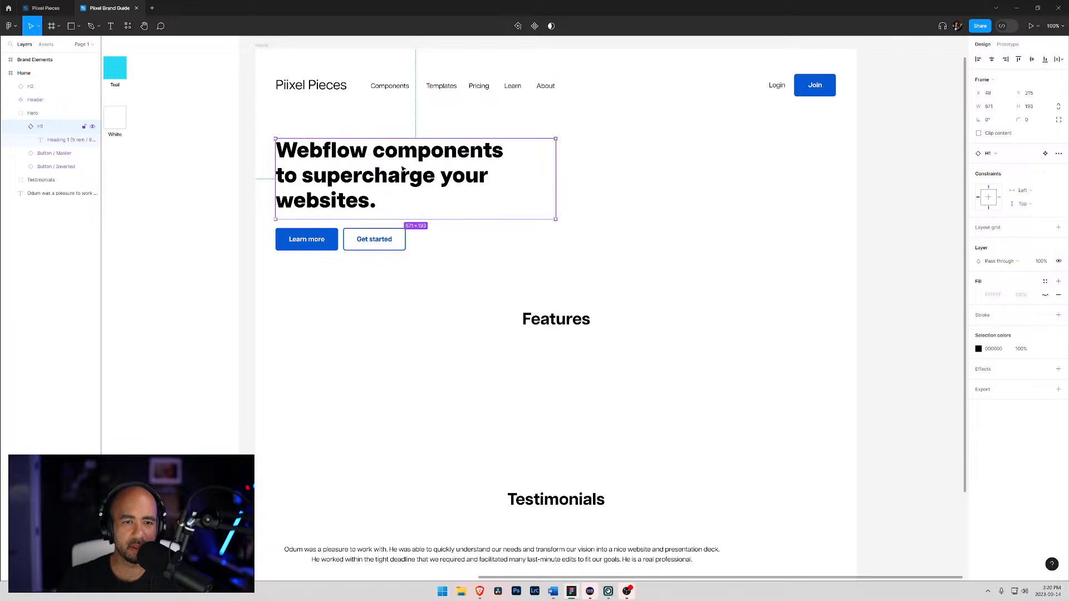
Open the hero heading text and replace it with the opening words "Design & build bea".
double_click(373, 166)
double_click(368, 168)
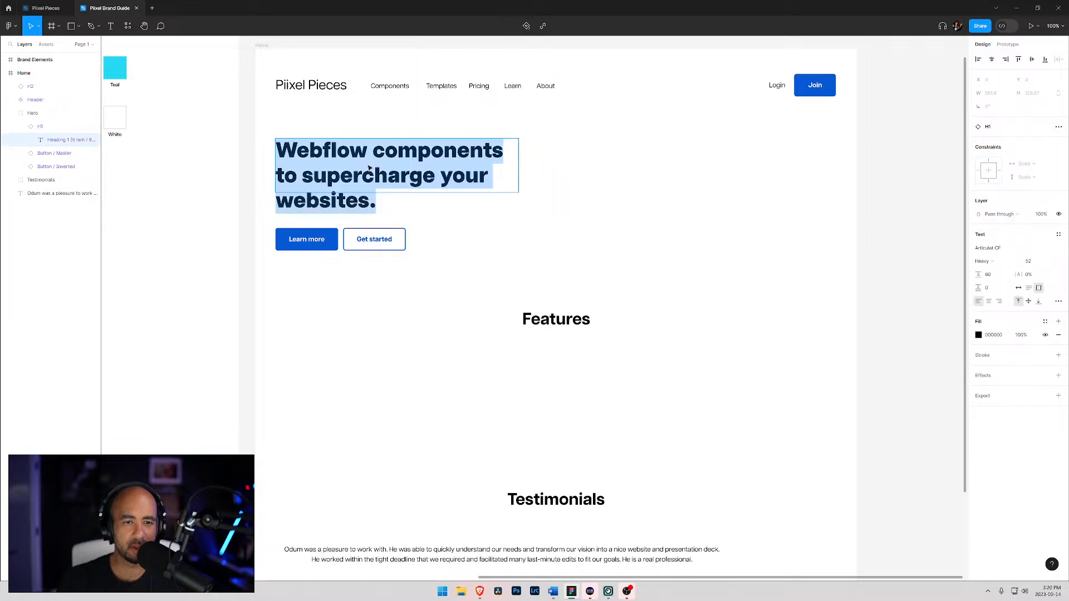
key(Right)
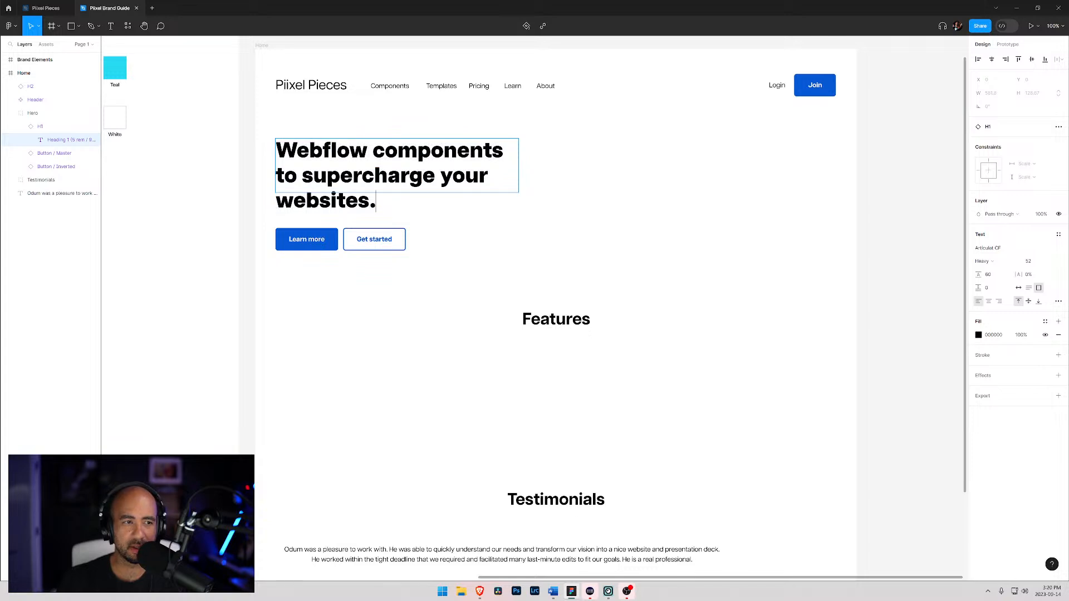
click(50, 129)
click(46, 143)
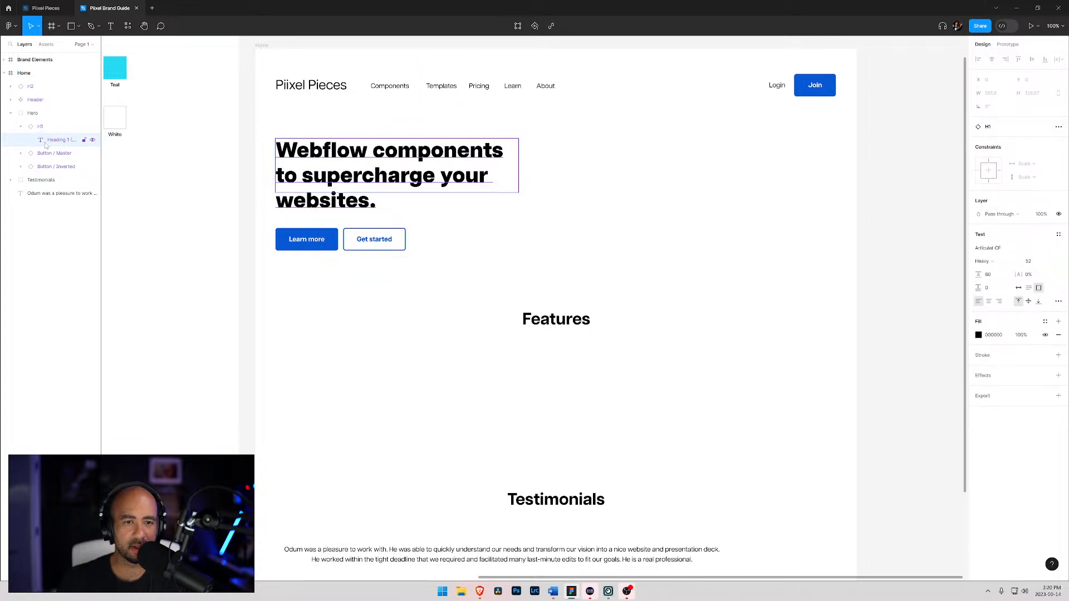
click(48, 128)
click(58, 142)
key(Return)
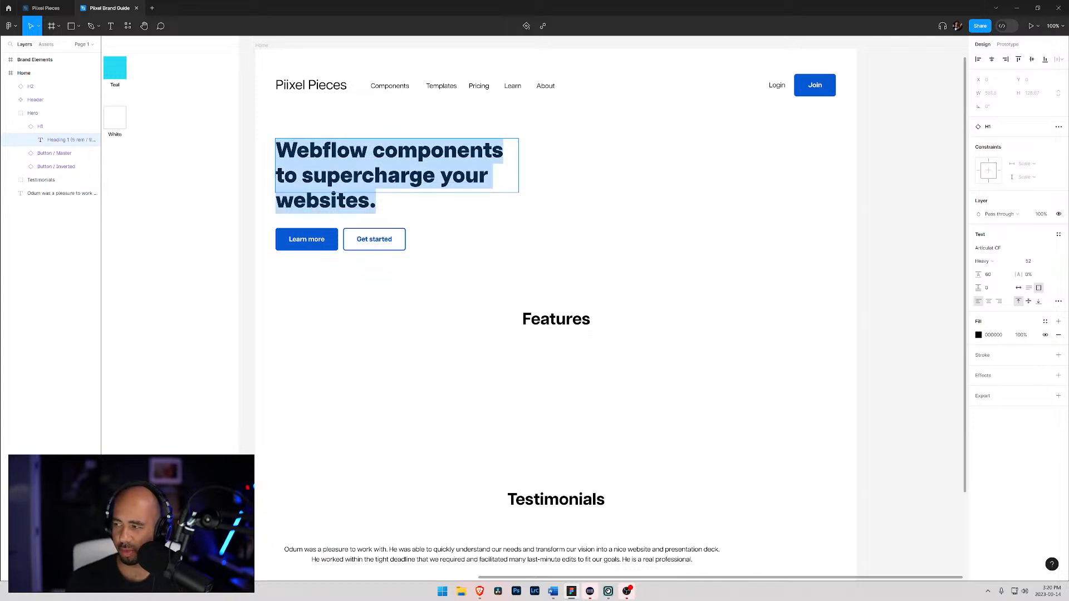
text(Deis)
key(BackSpace)
key(BackSpace)
text(si)
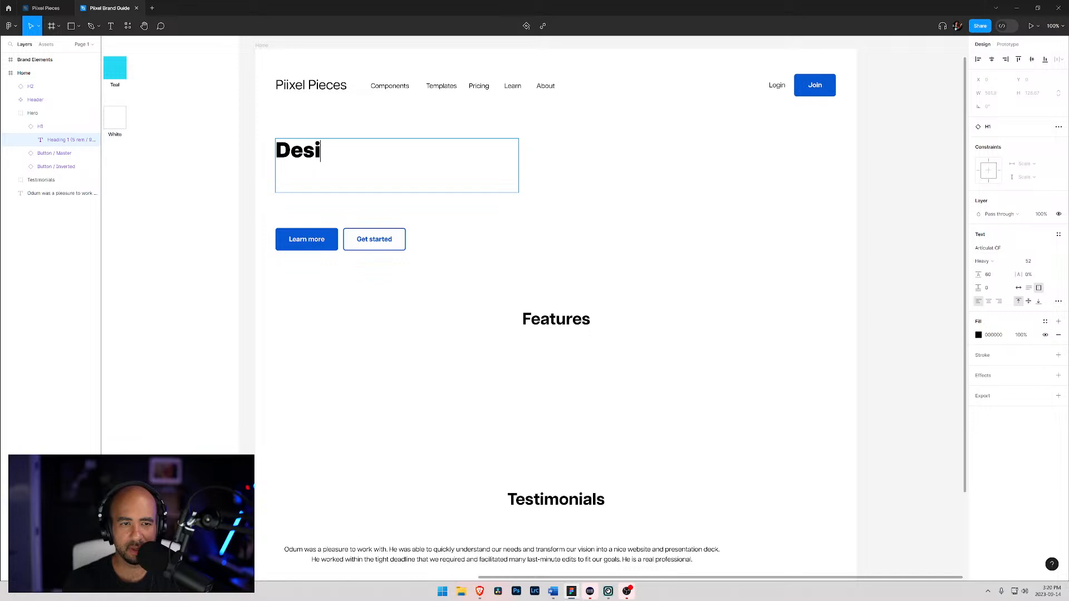
text(gn & B)
key(BackSpace)
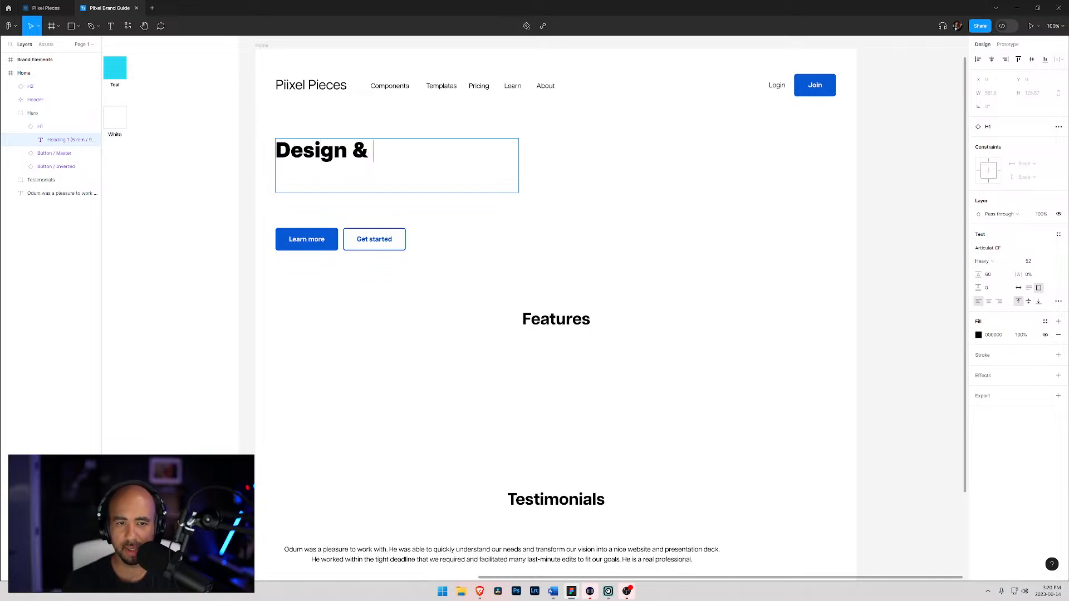
text(build beauti)
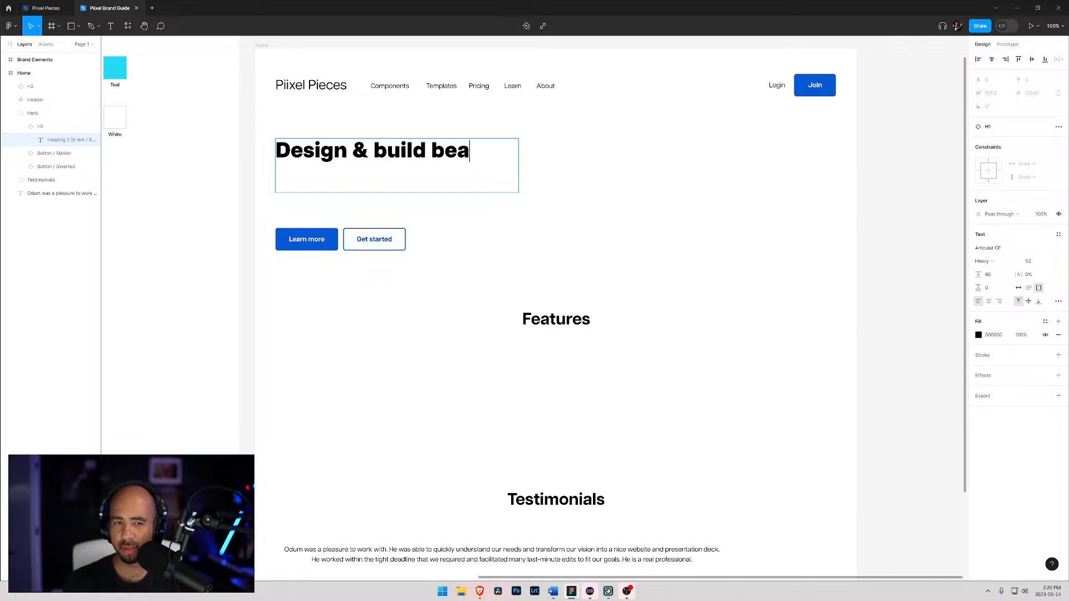
Reword the hero heading to read "Design and build beautiful Webflow websites.".
key(BackSpace)
key(BackSpace)
key(BackSpace)
key(BackSpace)
key(BackSpace)
key(BackSpace)
key(BackSpace)
key(BackSpace)
key(BackSpace)
key(BackSpace)
key(BackSpace)
key(BackSpace)
key(BackSpace)
key(BackSpace)
key(BackSpace)
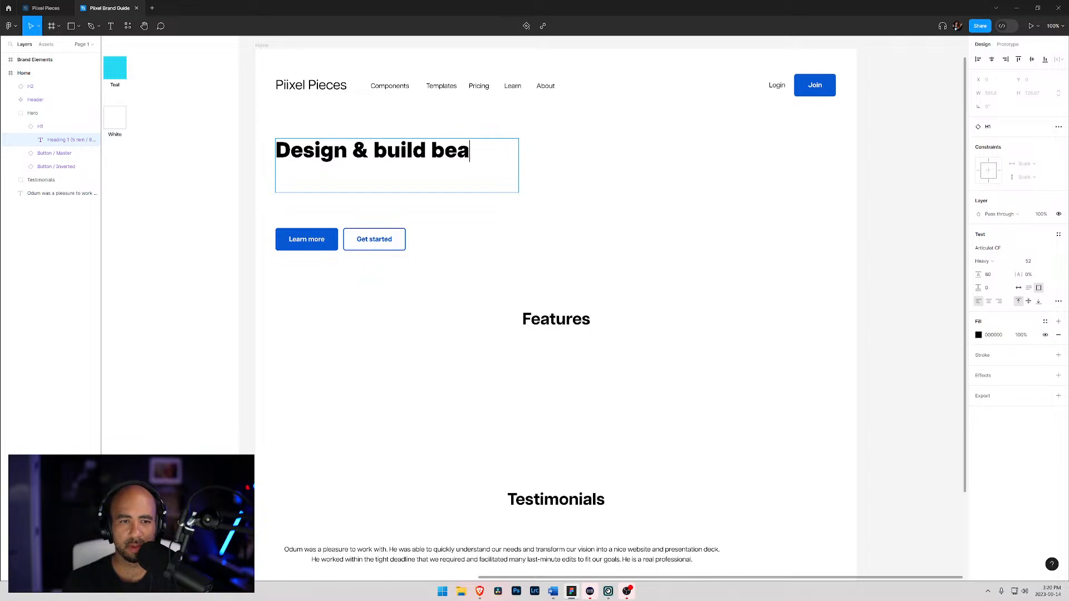
text(an)
key(BackSpace)
key(BackSpace)
text(and build bue)
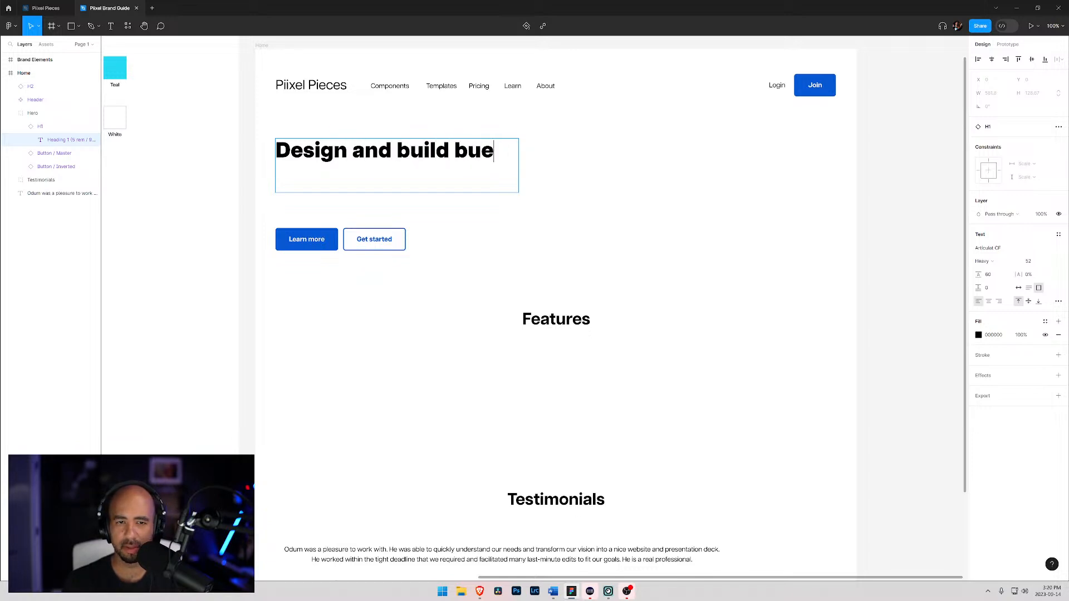
key(BackSpace)
text(autif)
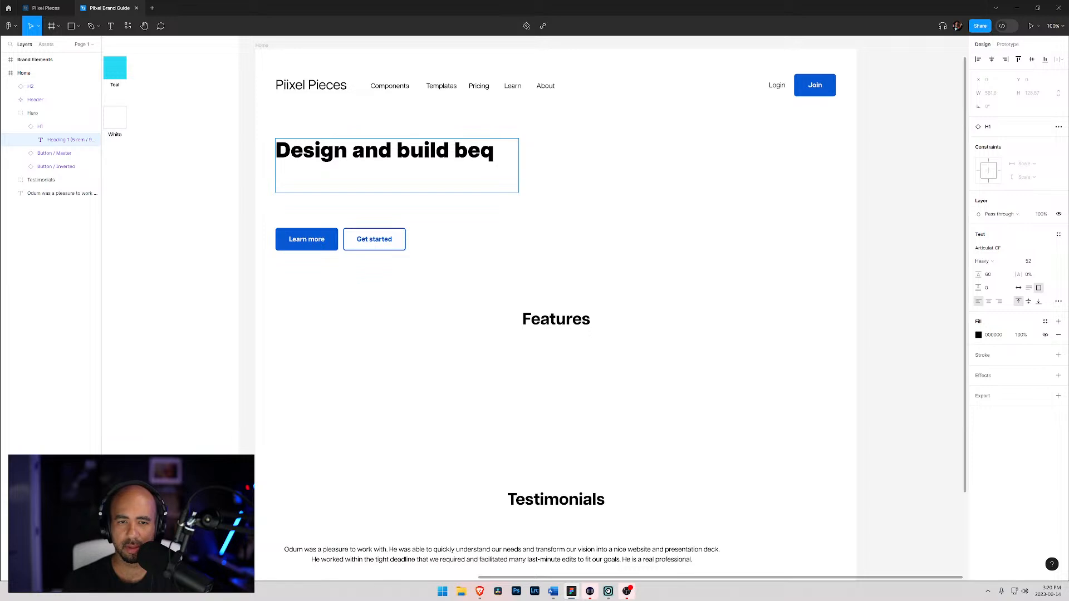
text(ul)
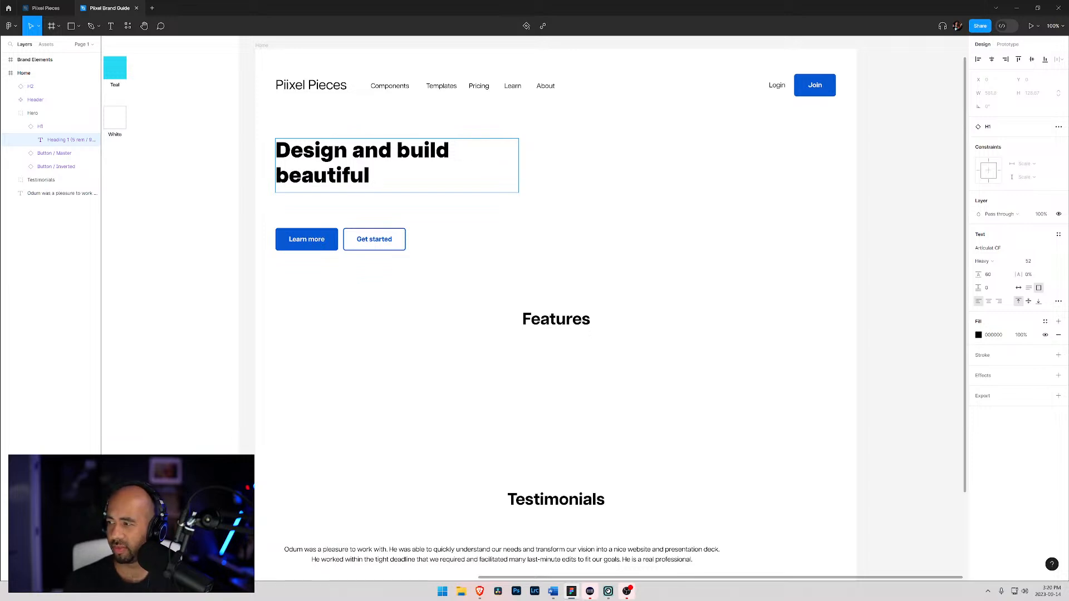
text( Webflow w)
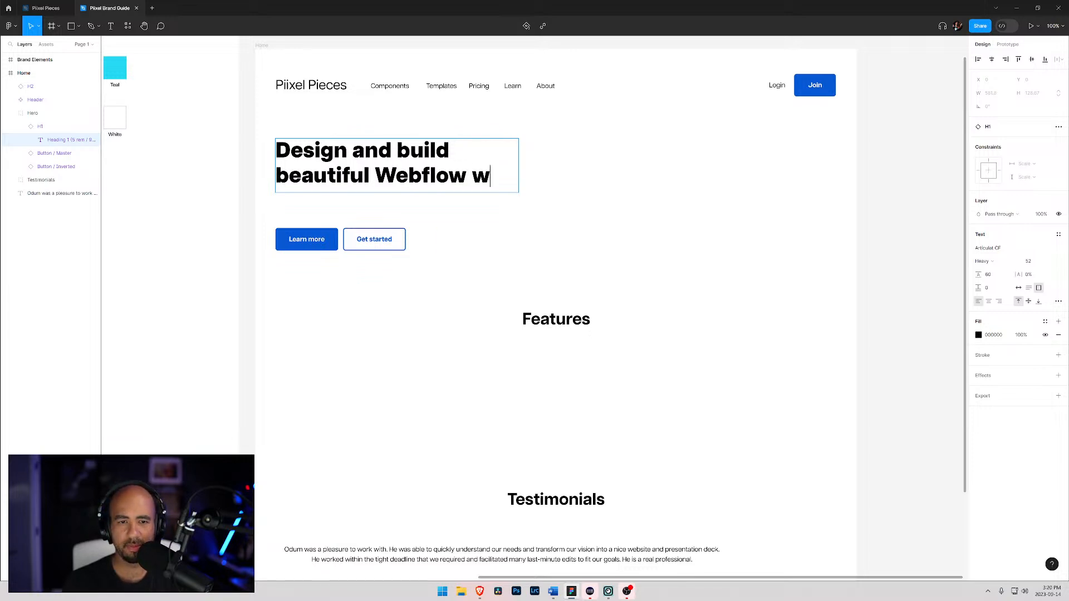
text(ebsites.)
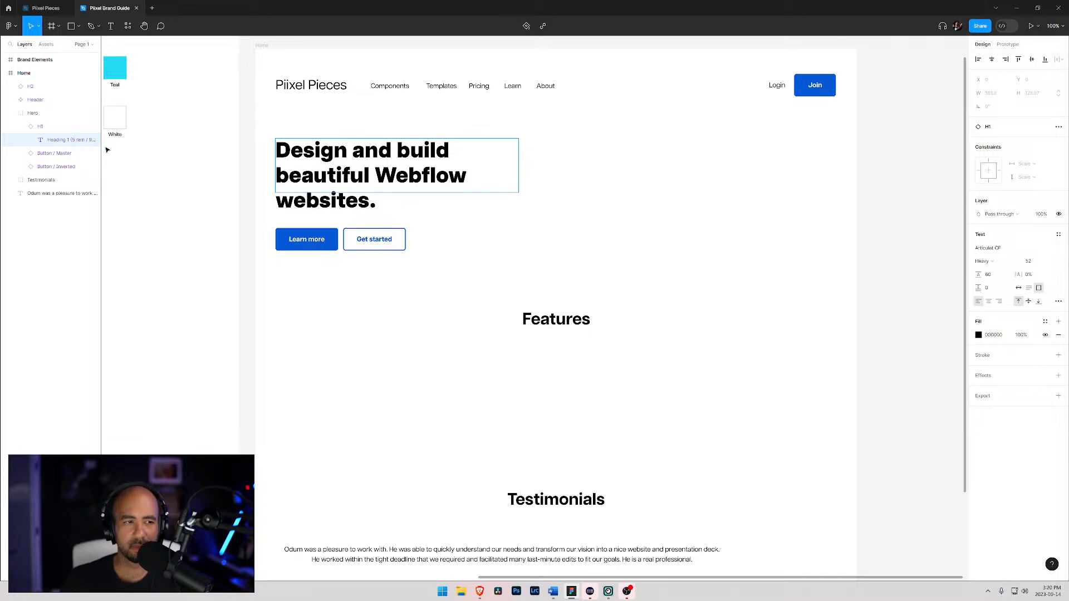
Resize the hero's H1 frame to about 760 by 164 so the heading fits on two lines.
click(44, 127)
drag(556, 219, 591, 207)
Insert a line break before "beautiful" in the hero heading.
key(Return)
key(Return)
click(453, 151)
key(Return)
key(shift+Down)
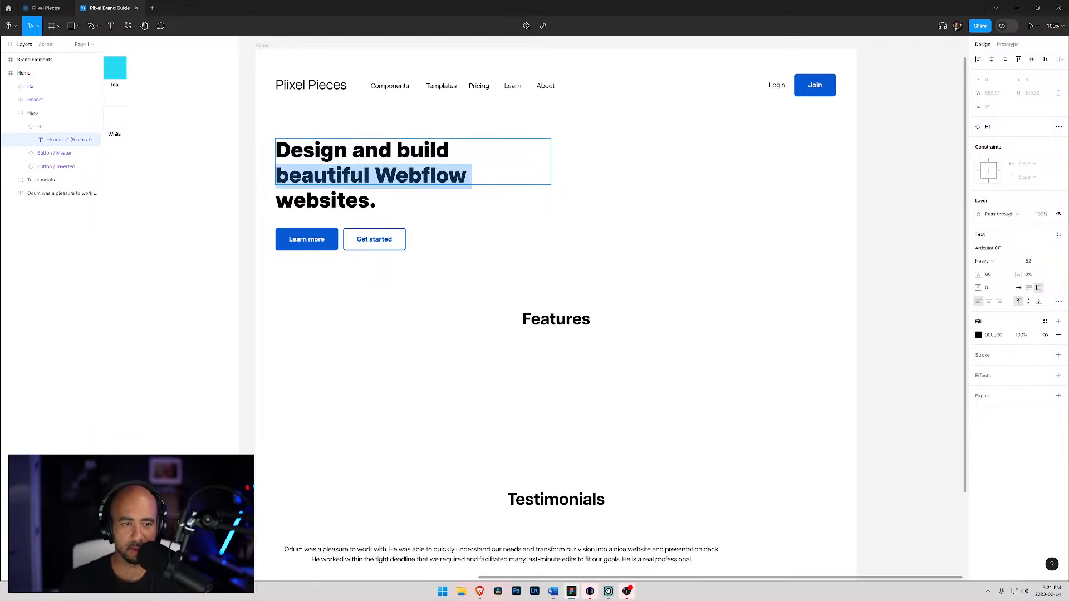
key(Right)
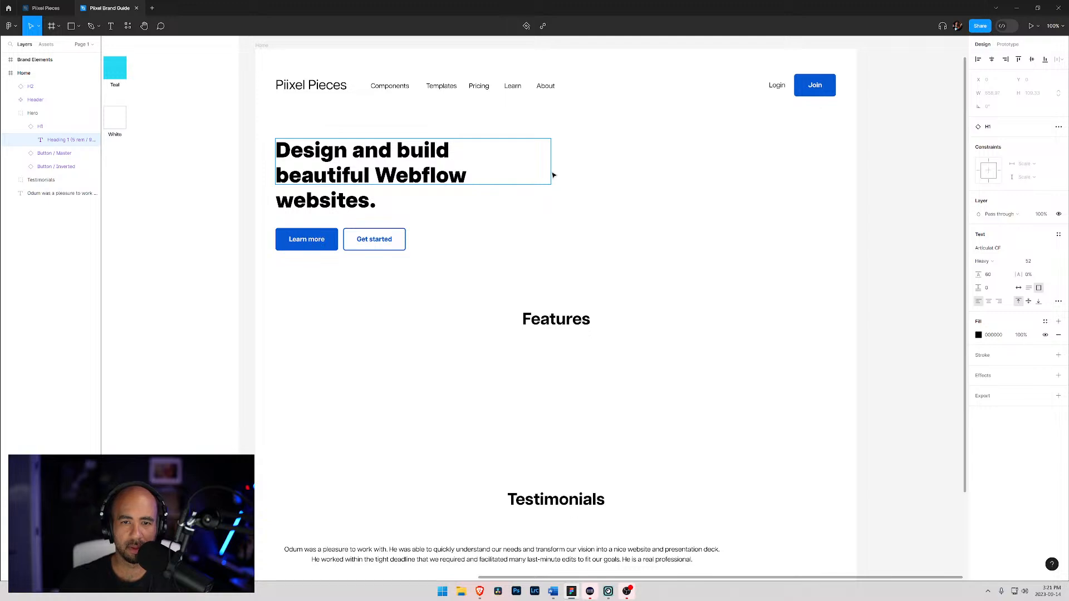
Try the H1 frame at about 835 by 176, and undo this resize together with the heading's line break.
key(Escape)
click(593, 210)
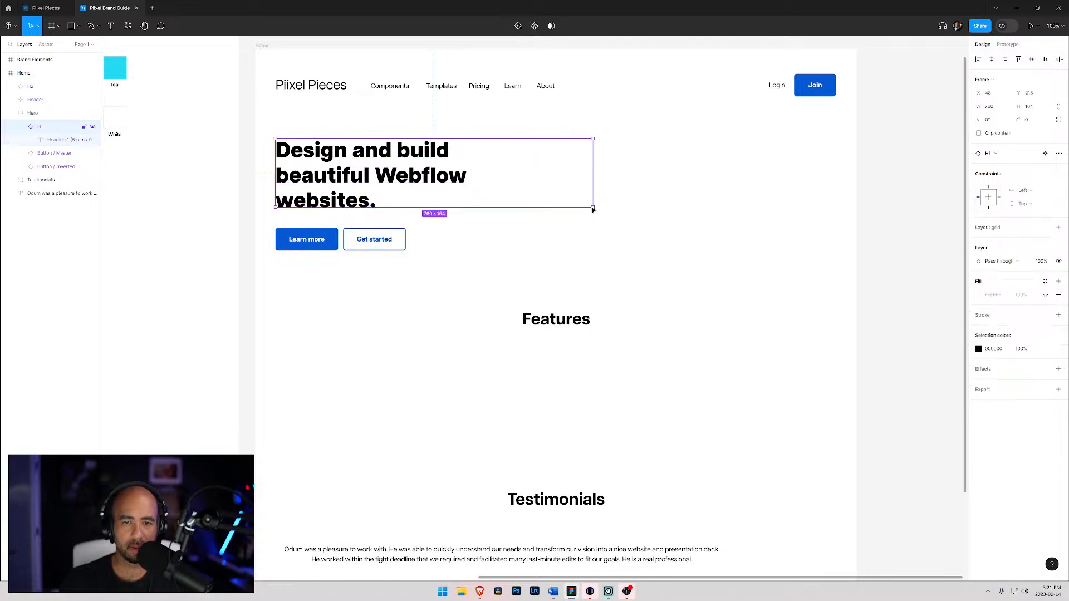
drag(593, 210, 624, 213)
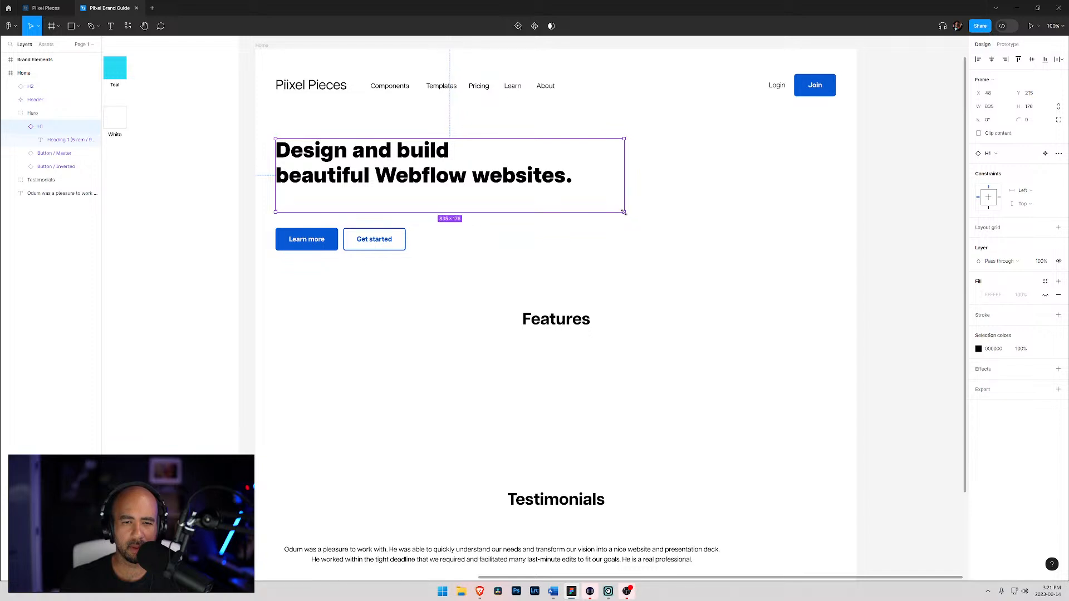
key(ctrl+z)
key(ctrl+z)
key(ctrl+z)
key(ctrl+z)
key(ctrl+z)
key(ctrl+z)
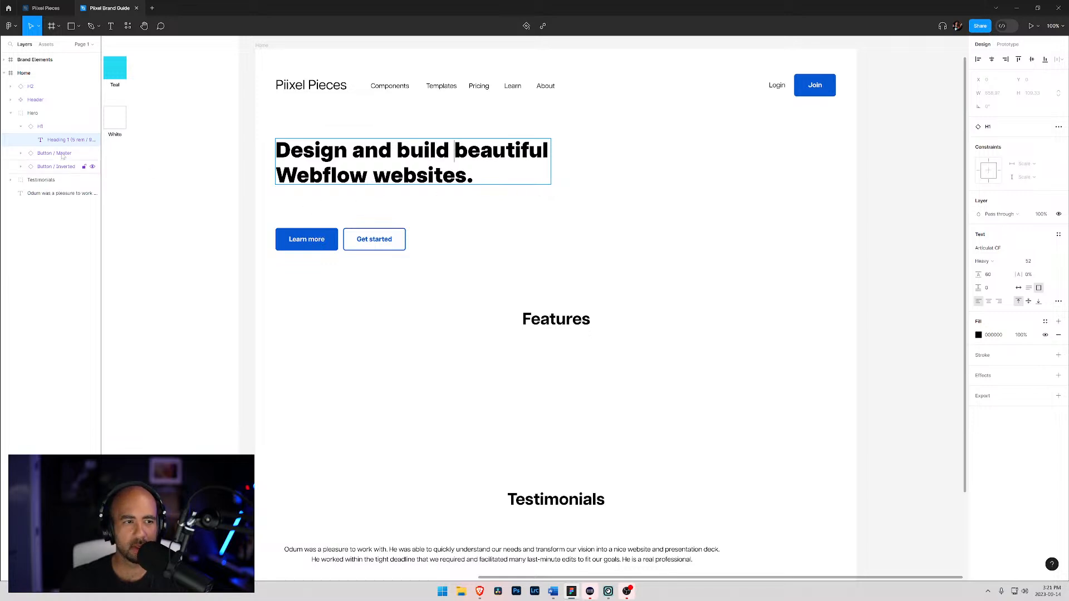
Flatten the Hero group into a single vector, and undo it.
click(27, 118)
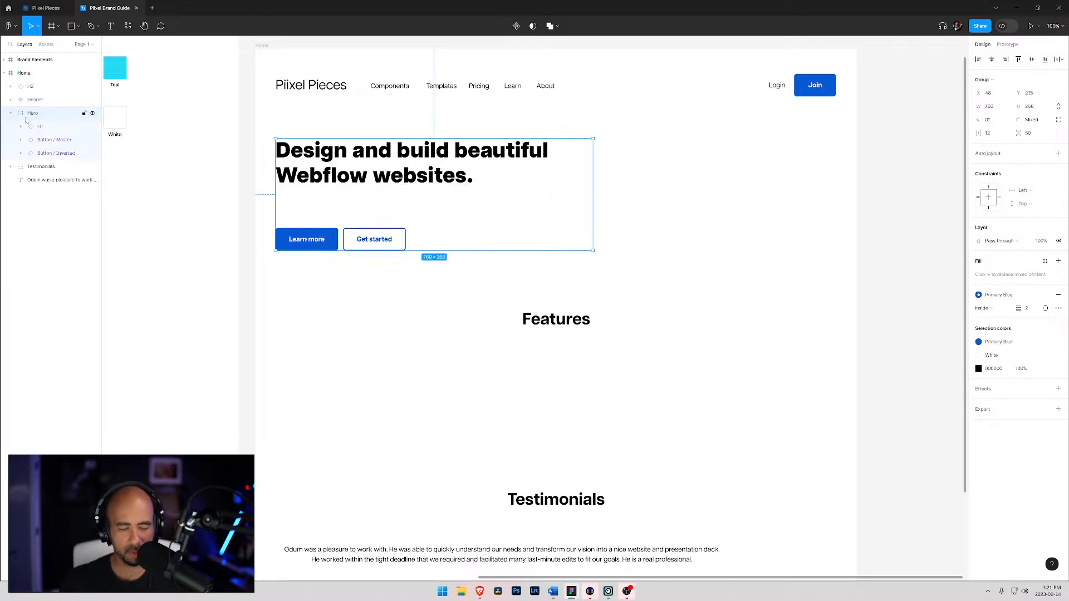
key(ctrl+e)
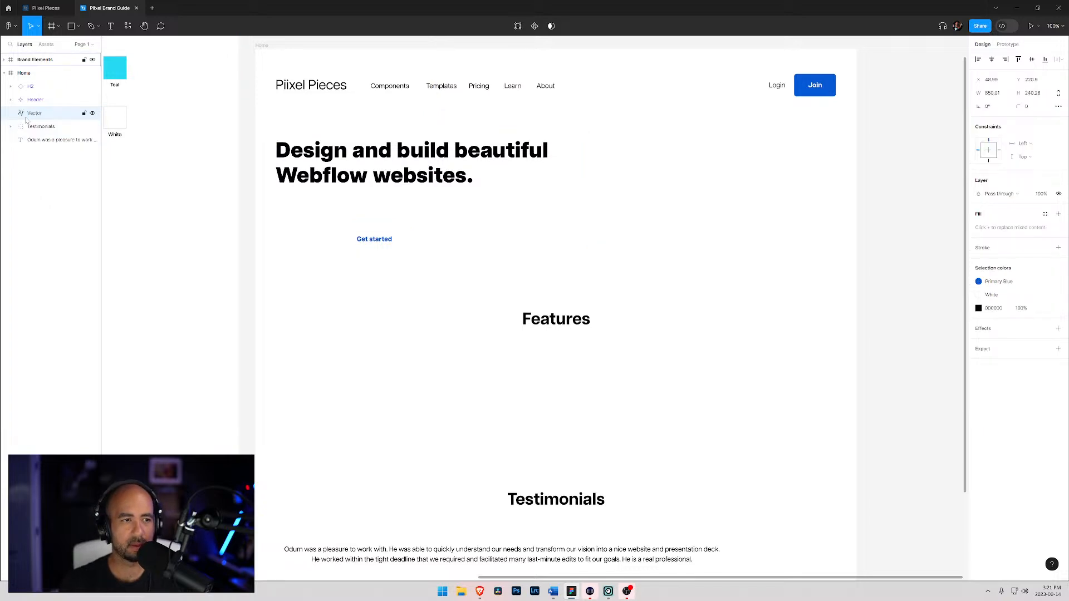
key(ctrl+z)
Add a new text object below the hero buttons and enter "Piixel".
click(11, 114)
key(t)
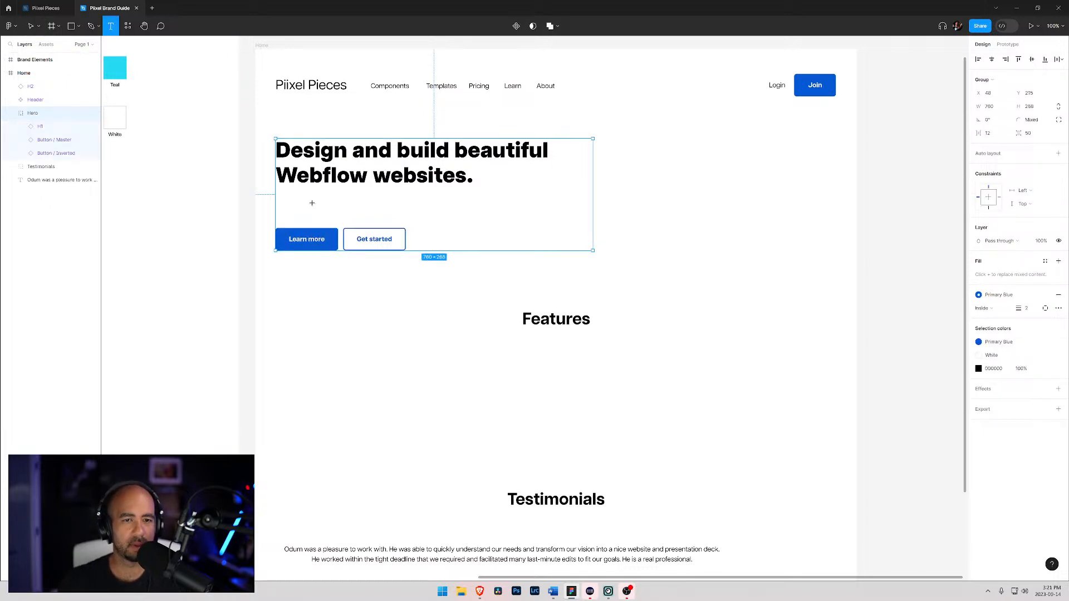
click(331, 296)
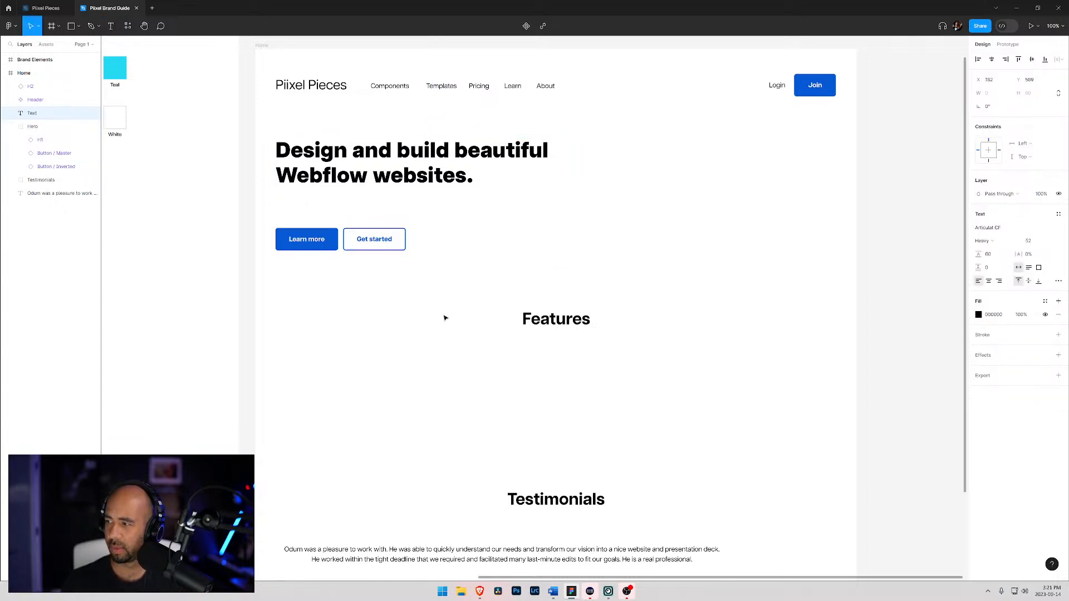
text(Piixel)
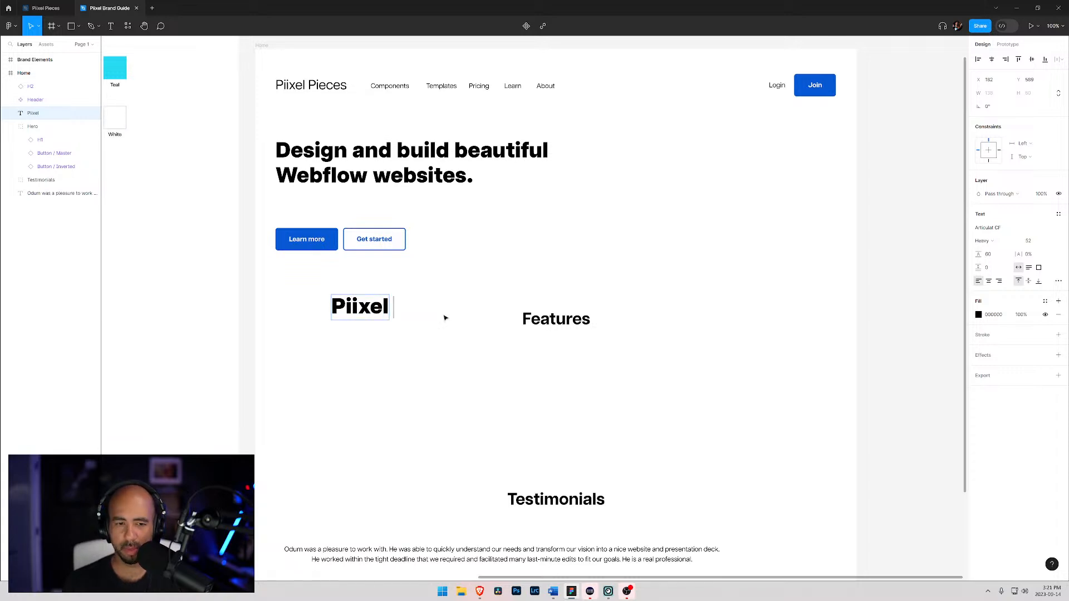
Paste the hero subtitle from the website content document into the new text, and move its layer into the Hero group below H1.
key(alt+Tab)
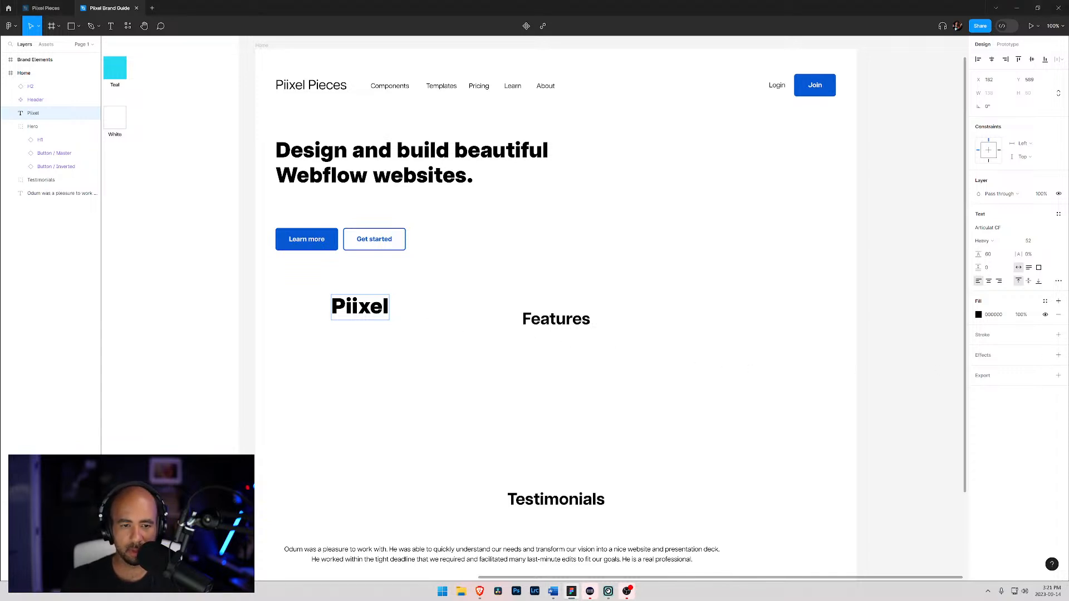
key(Return)
key(ctrl+v)
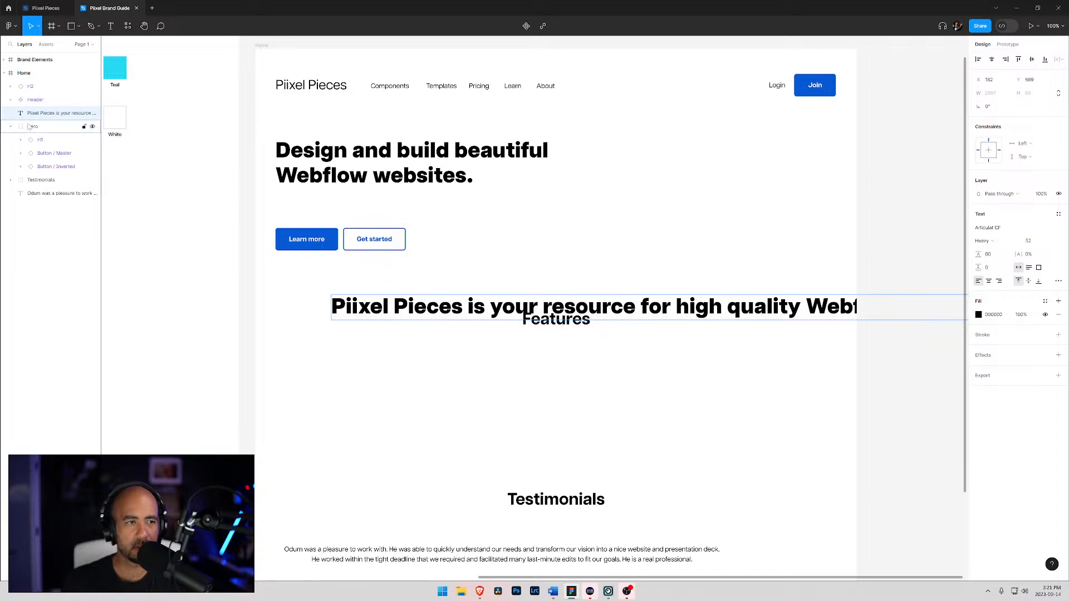
drag(32, 116, 33, 132)
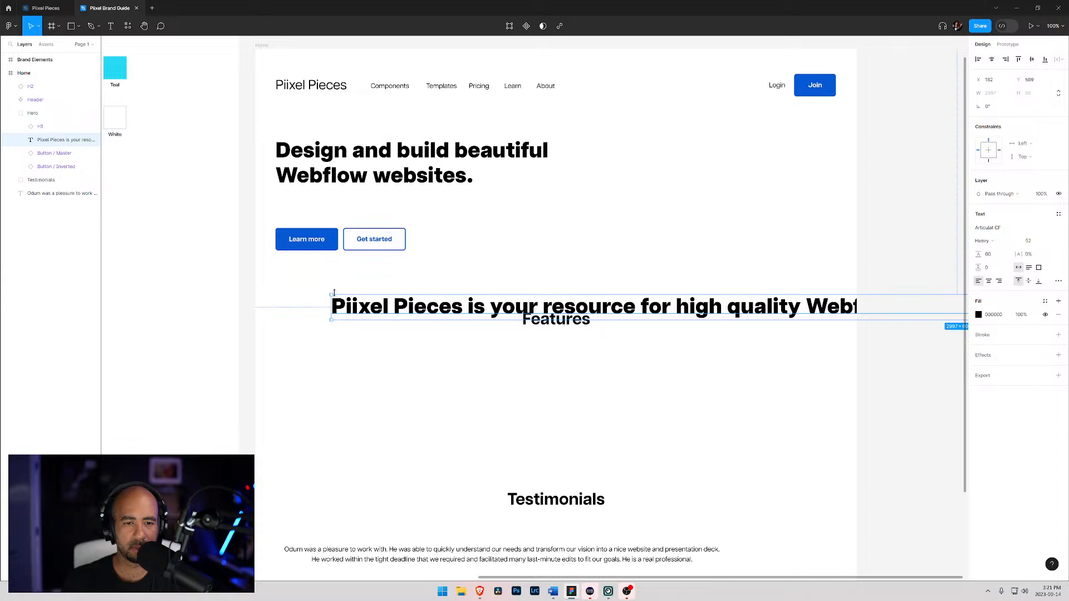
Set the hero subtitle text to Regular weight, trying font size 28 and settling on 24.
click(82, 153)
click(57, 140)
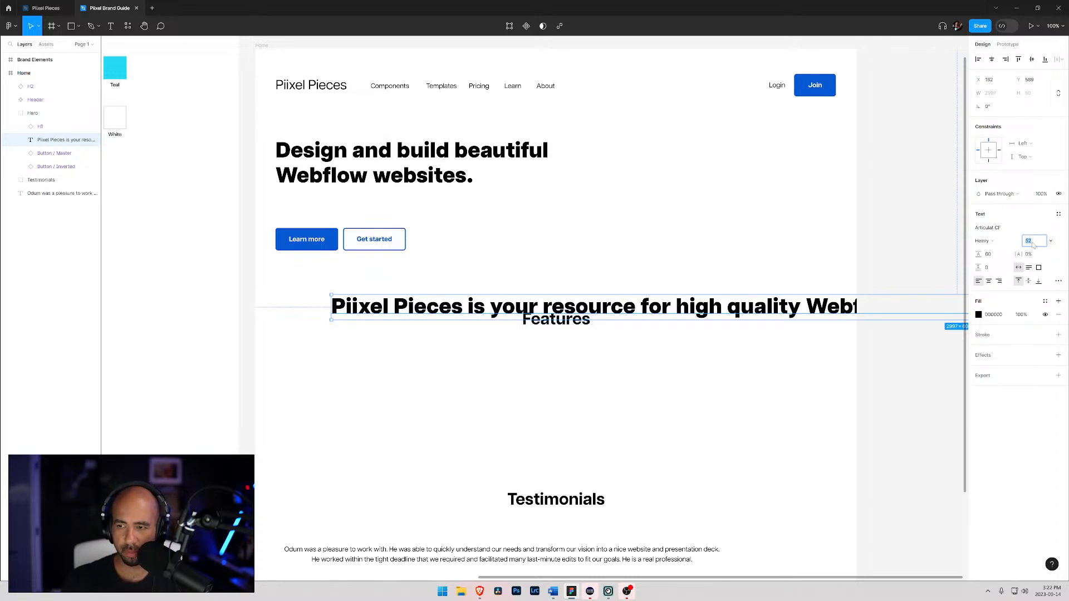
text(28)
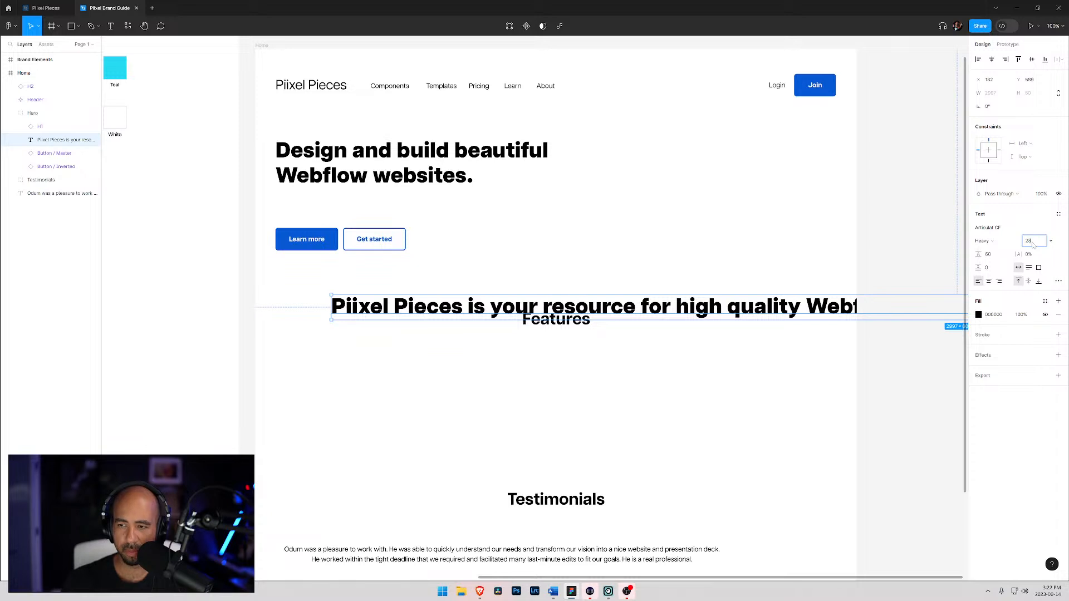
key(Return)
click(997, 241)
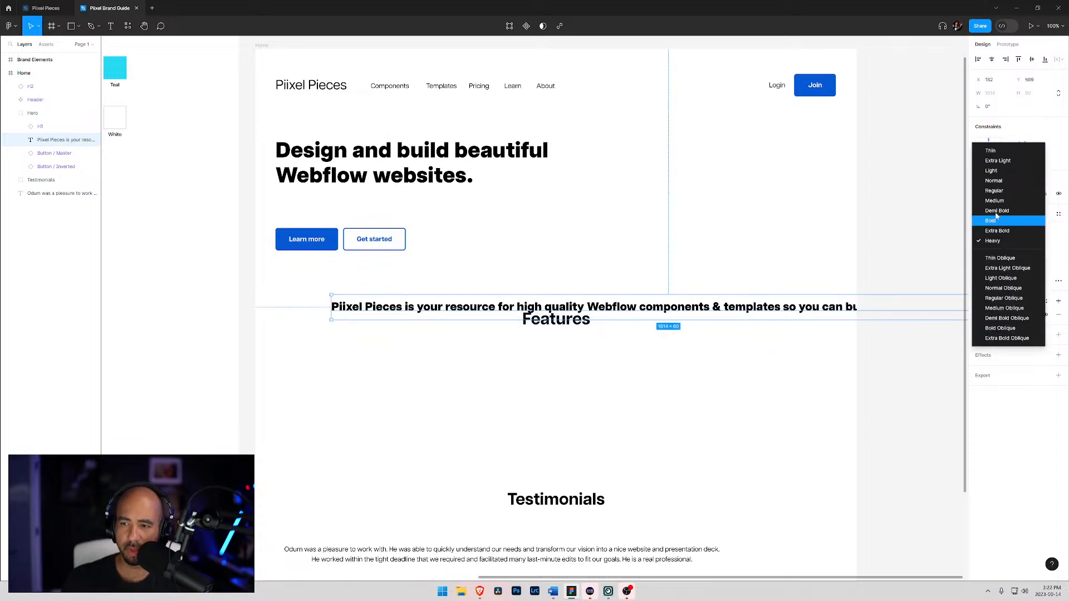
click(994, 191)
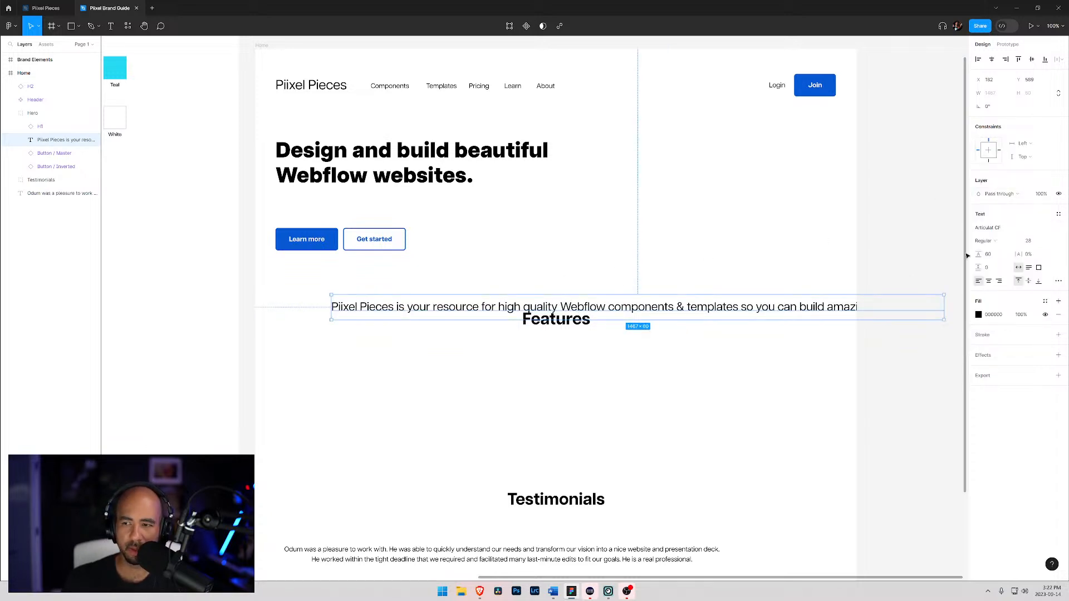
click(1049, 243)
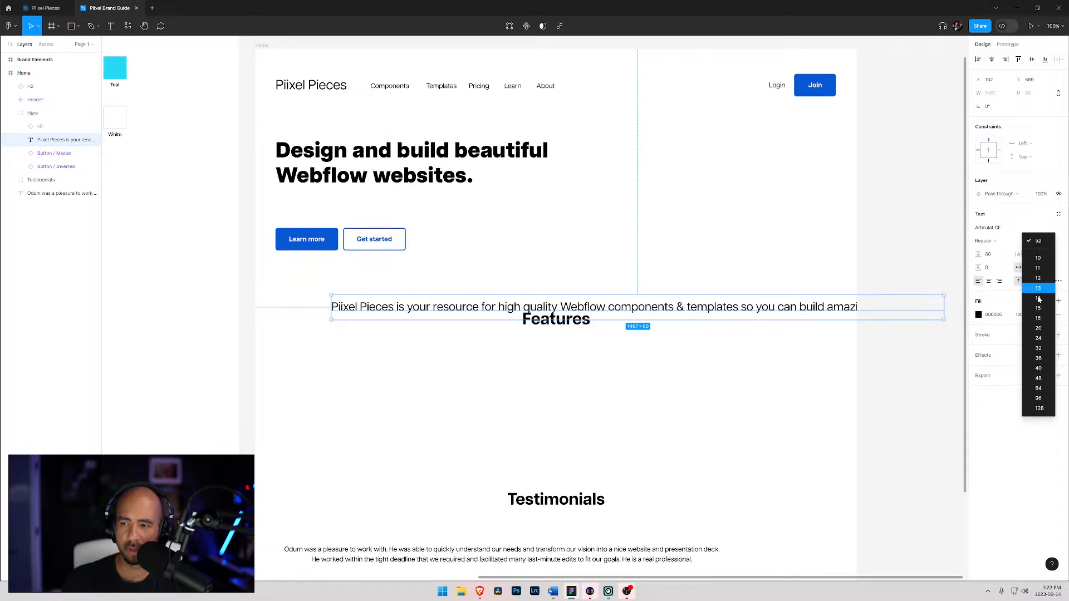
click(1039, 338)
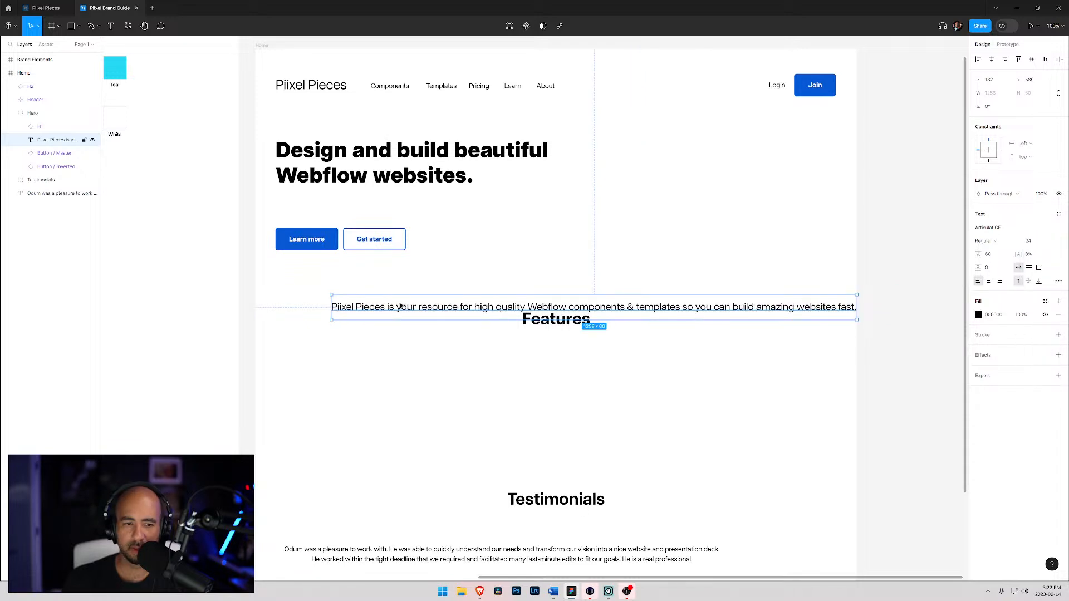
Move the subtitle directly beneath the hero heading, aligned with its left edge, and resize its text box to about 664 by 97.
drag(403, 296, 348, 204)
key(ctrl+z)
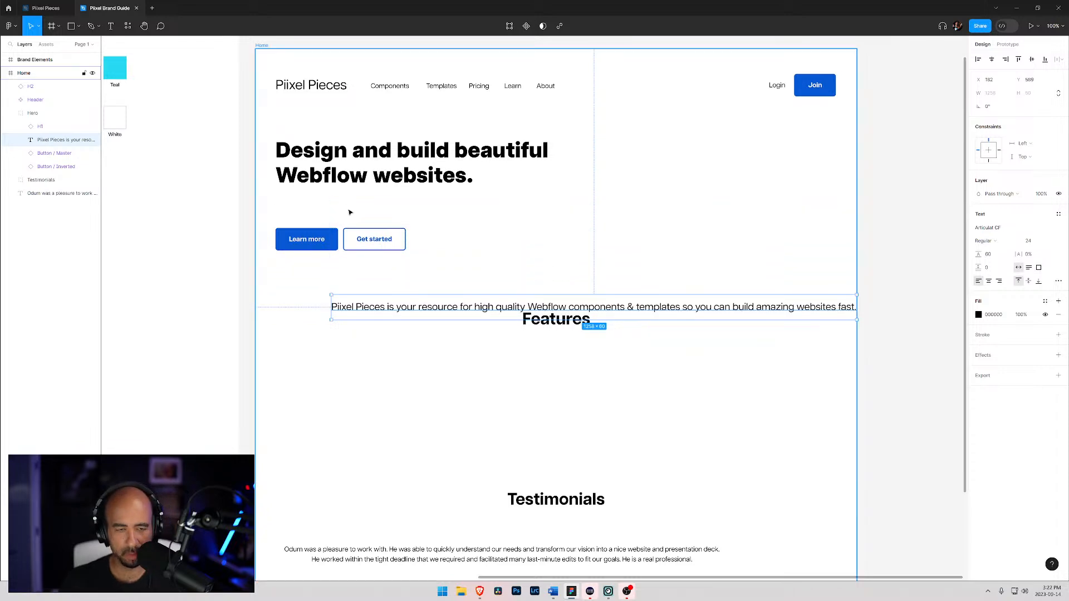
drag(395, 307, 341, 203)
drag(798, 219, 553, 232)
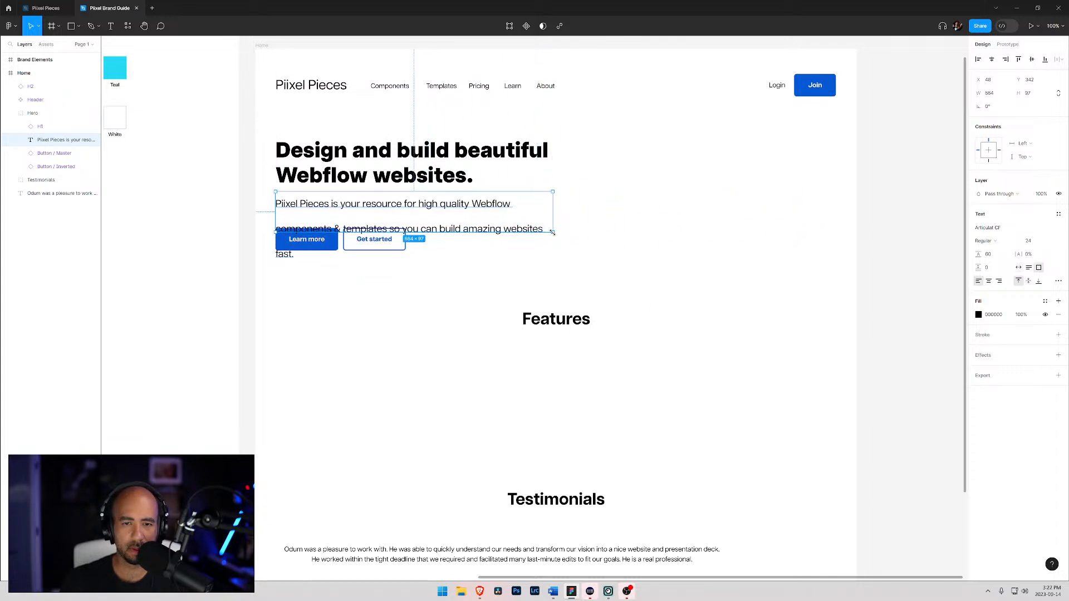
Set the subtitle's line height to 36, reduce it to 32, and narrow its text box to about 481 wide.
click(992, 254)
text(36)
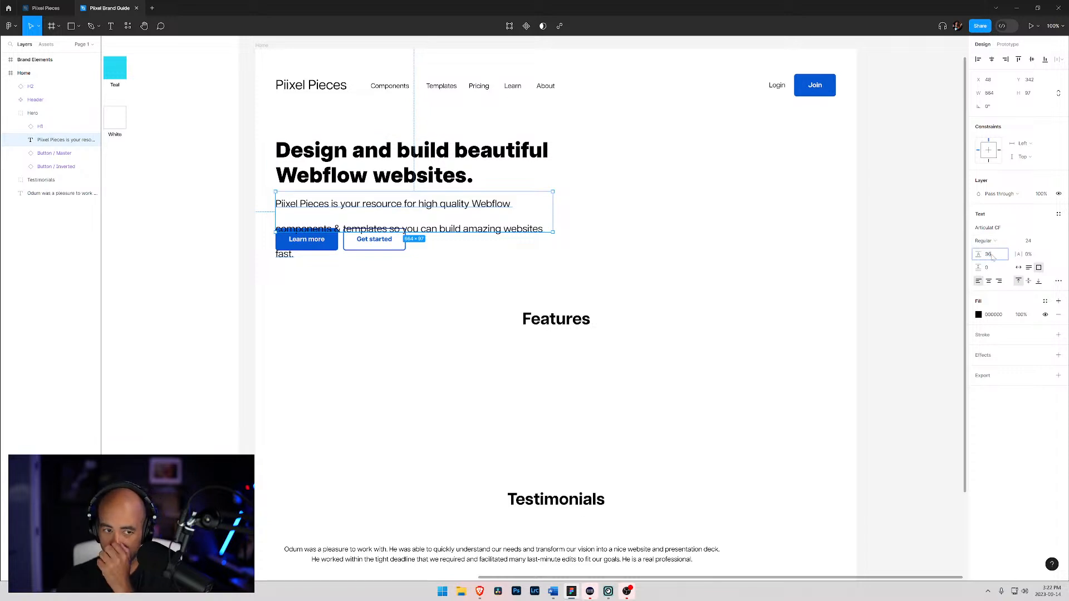
key(Return)
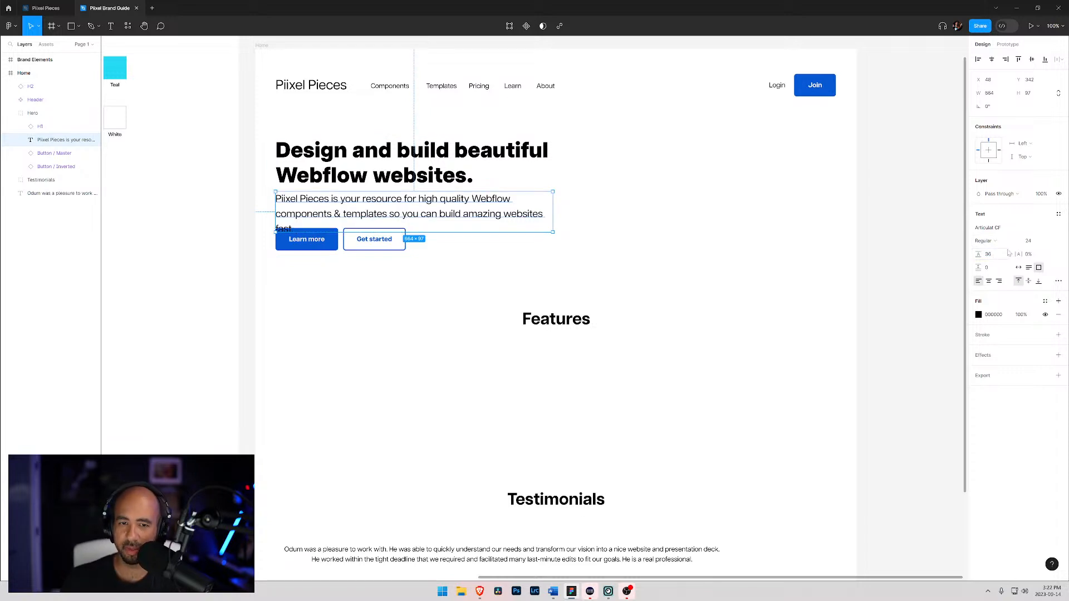
text(32)
key(Return)
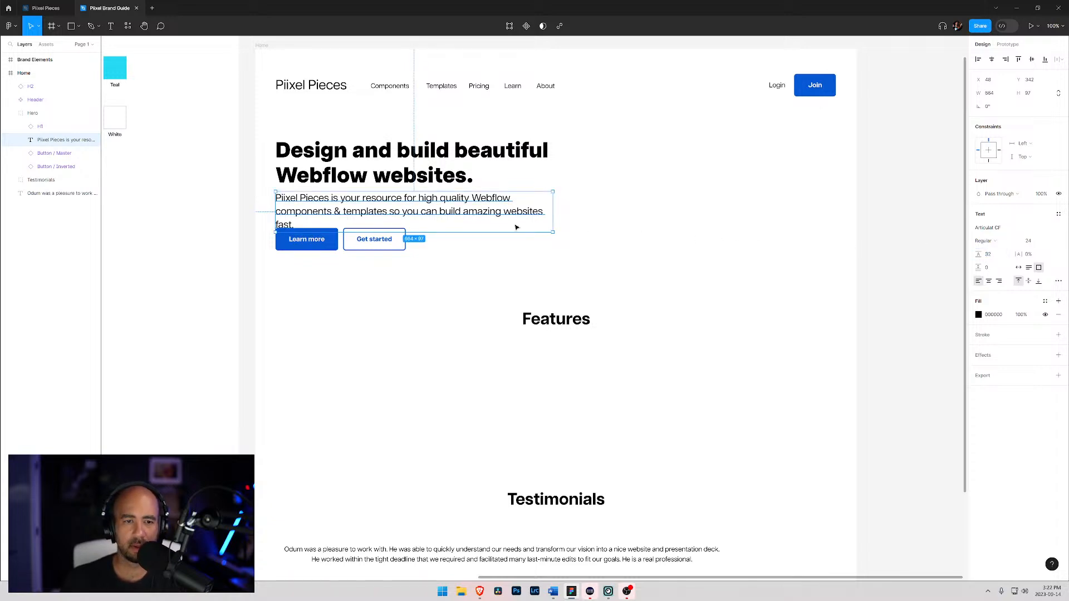
drag(553, 233, 475, 235)
Move the Learn more and Get started buttons down and shift the subtitle slightly lower to space out the hero content.
click(375, 239)
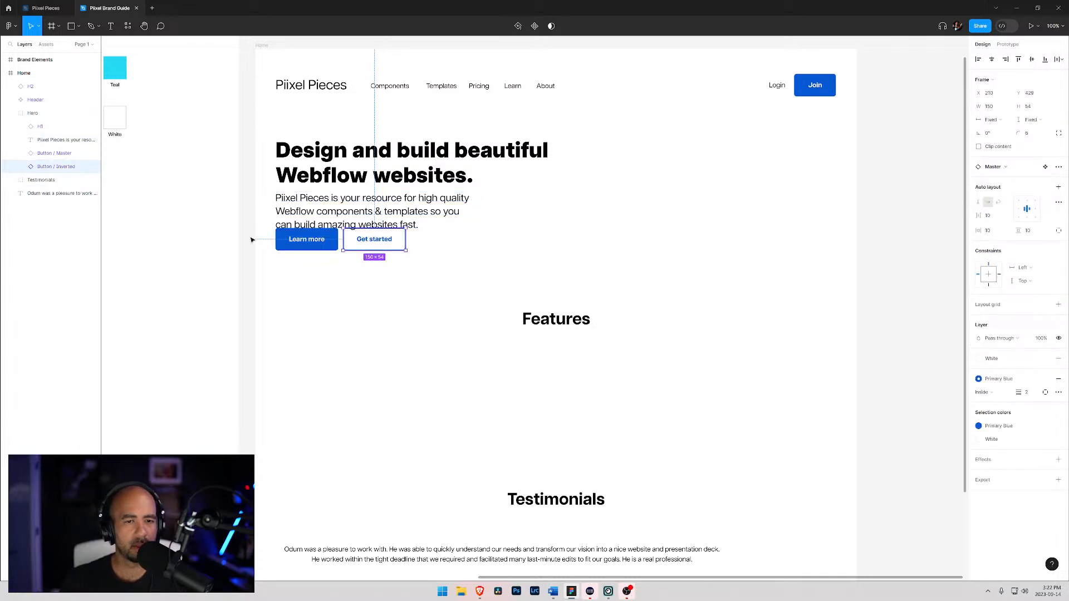
shift+click(61, 154)
drag(292, 246, 292, 272)
click(297, 212)
drag(297, 212, 298, 218)
click(545, 258)
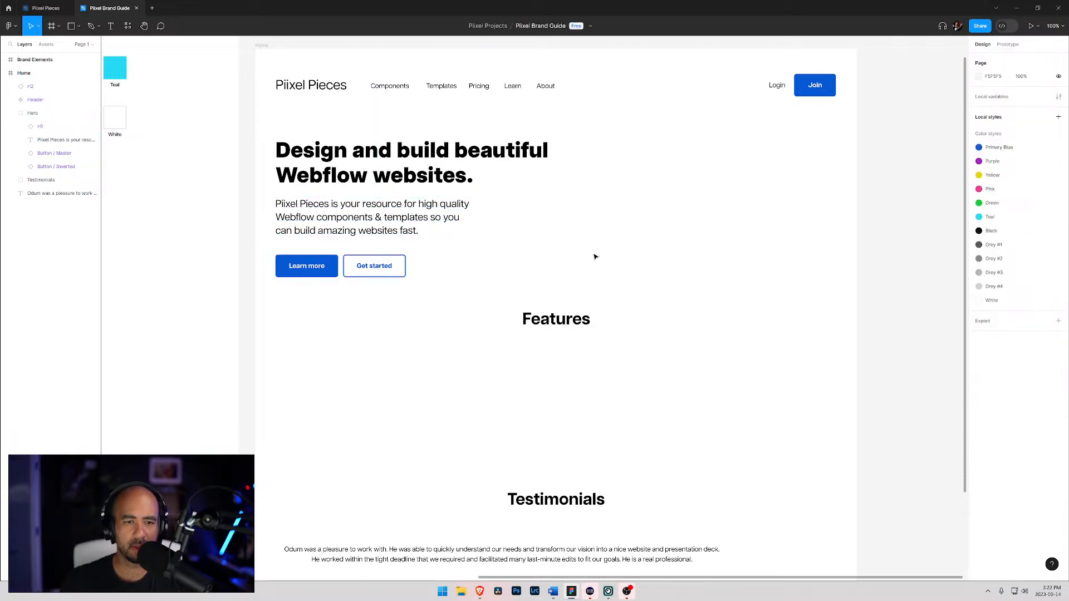
Remove the period at the end of the hero heading "Design and build beautiful Webflow websites".
scroll(607, 250, up, 1)
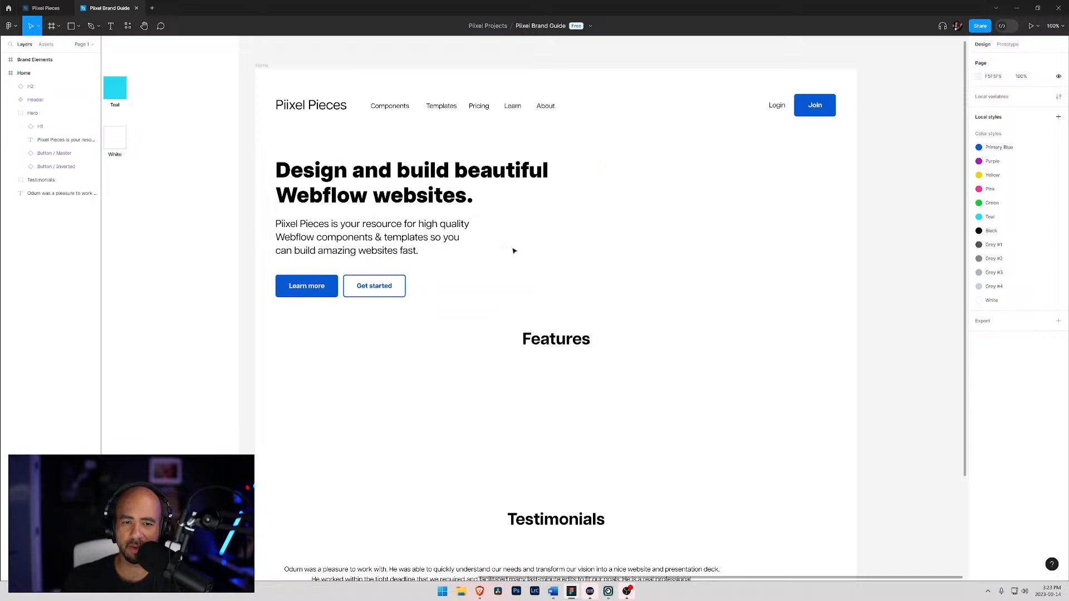
click(423, 195)
click(423, 195)
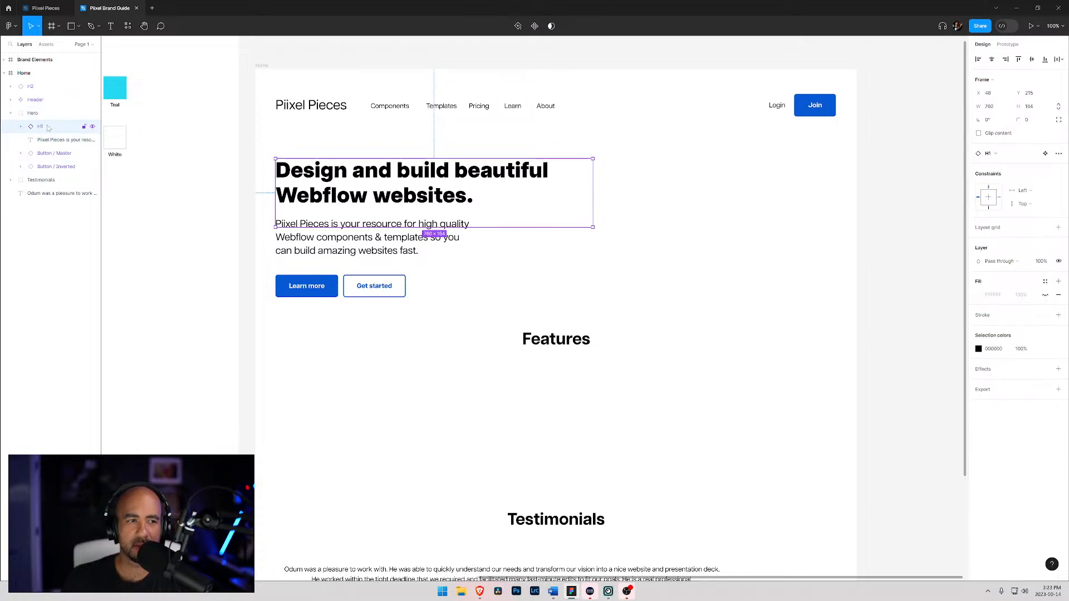
double_click(463, 198)
click(480, 198)
click(469, 200)
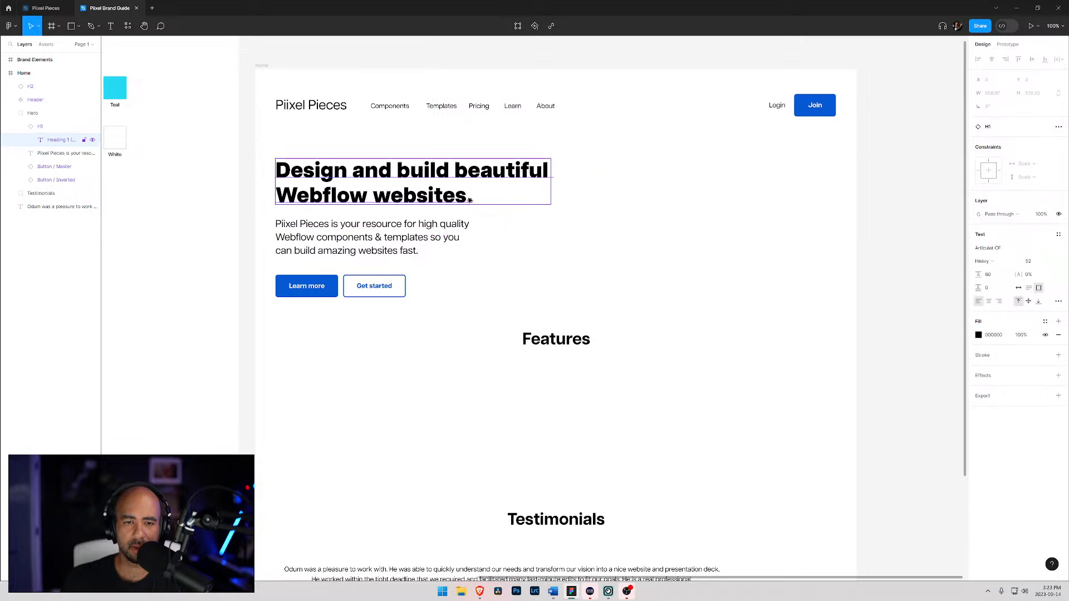
key(Return)
click(469, 200)
key(BackSpace)
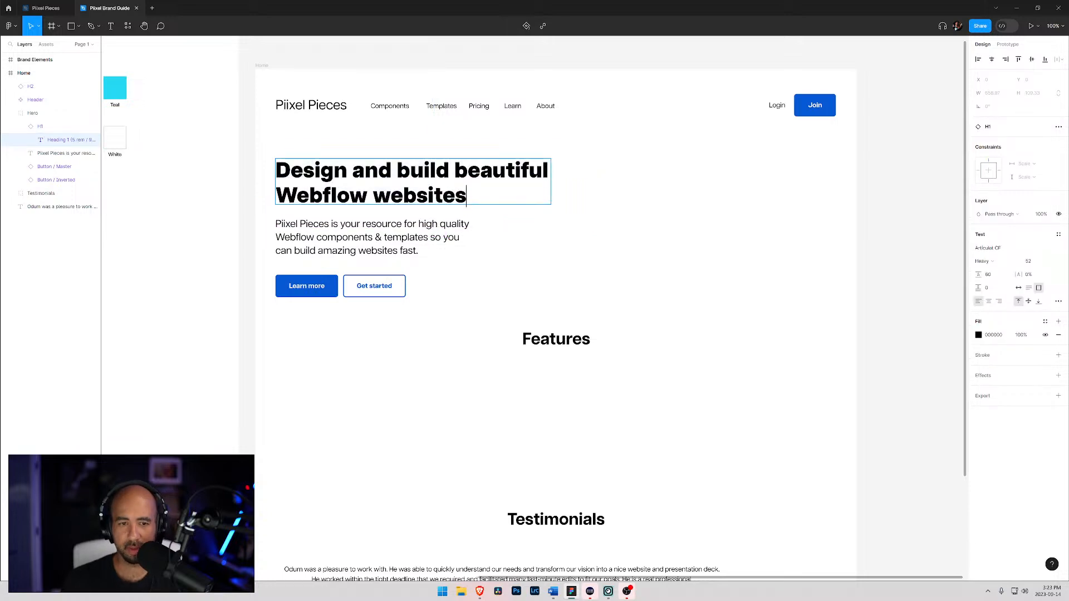
key(Escape)
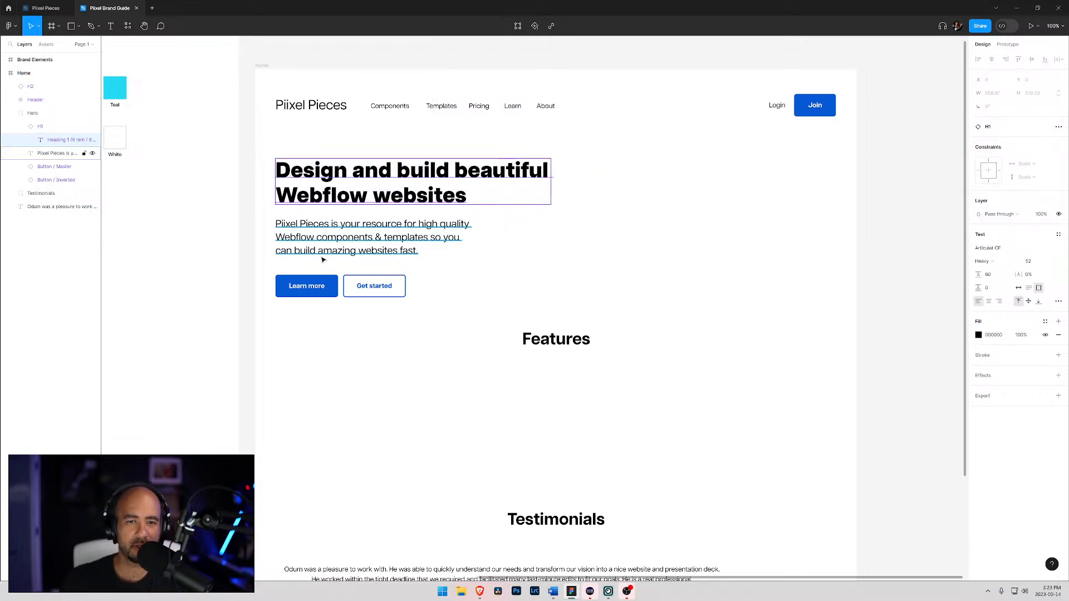
click(319, 240)
click(487, 306)
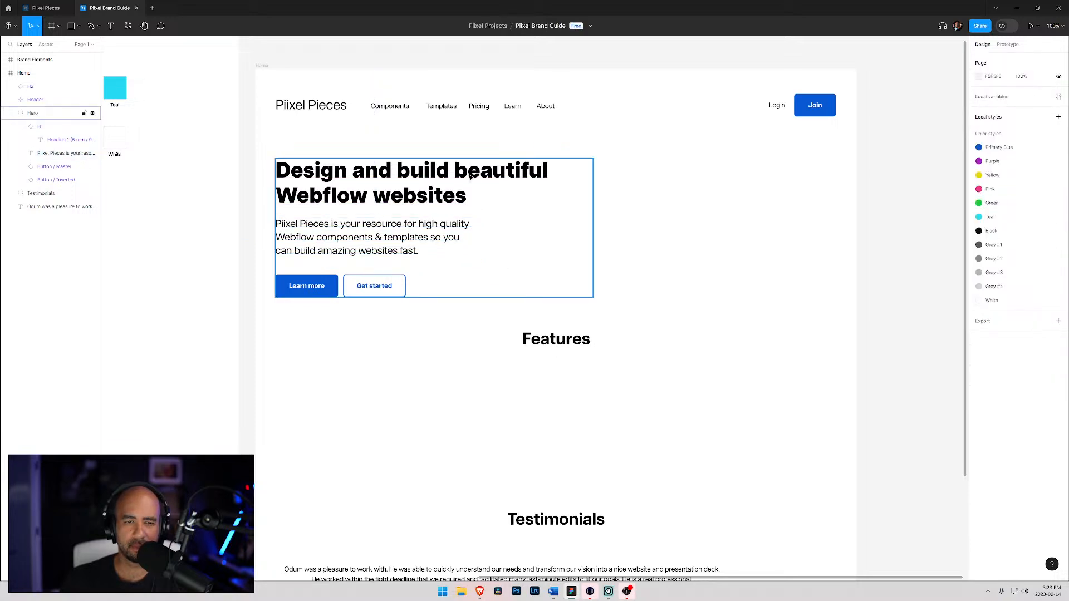
Set the Heading 1 text in the Brand Elements H1 component to Bold weight with -2% letter spacing.
click(42, 127)
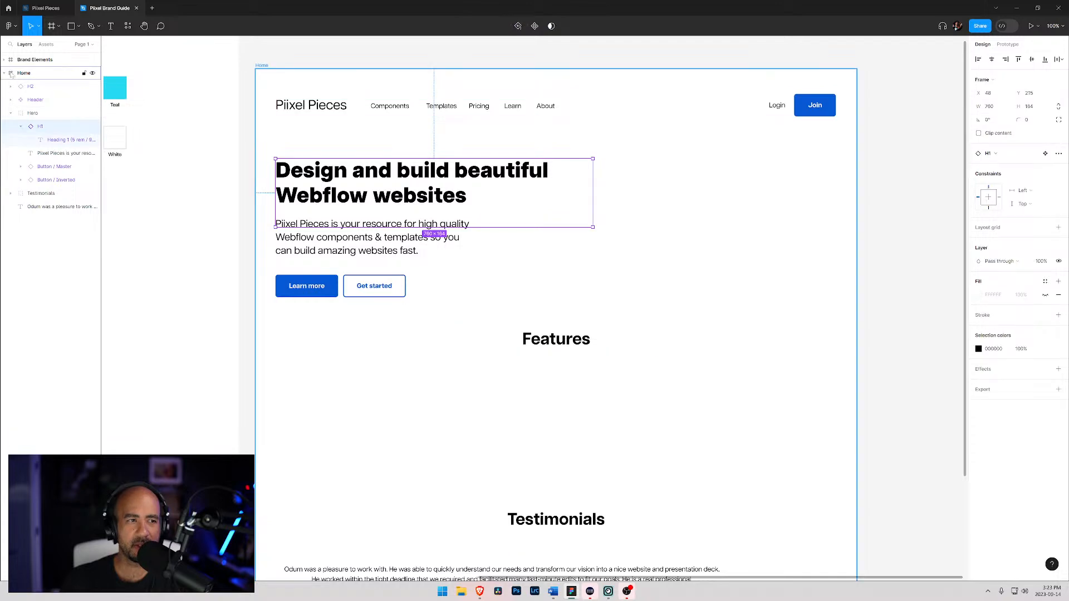
click(4, 60)
drag(171, 210, 525, 243)
drag(327, 218, 503, 232)
drag(288, 234, 544, 251)
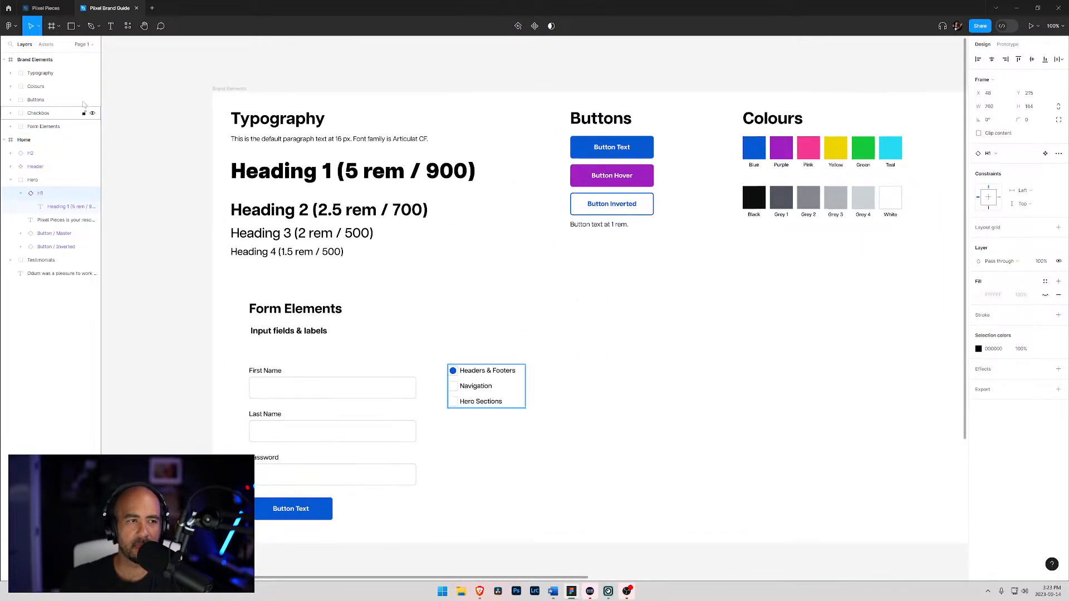
click(10, 74)
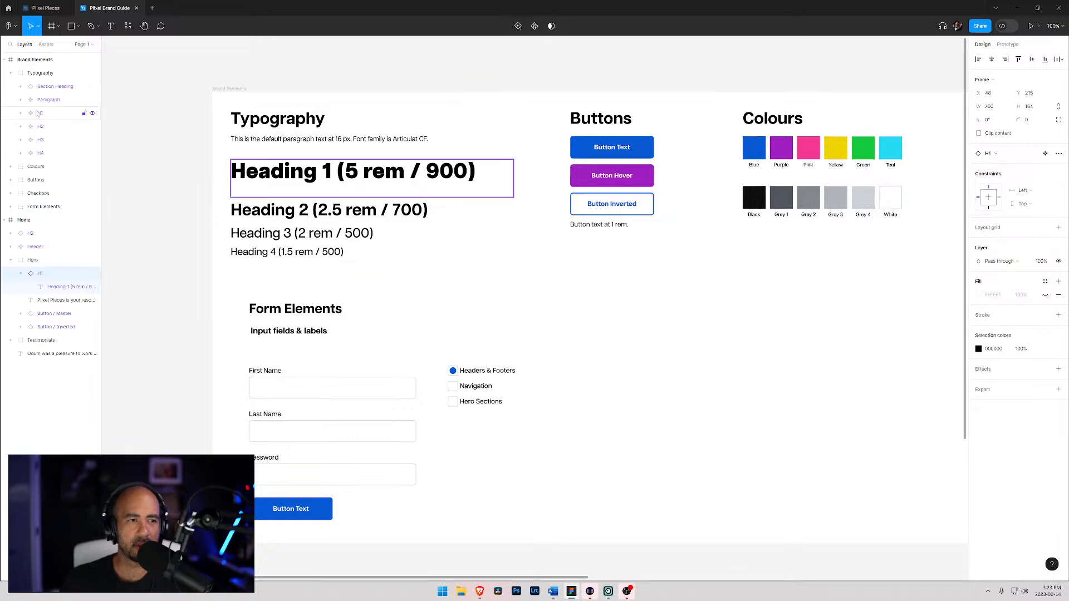
click(390, 173)
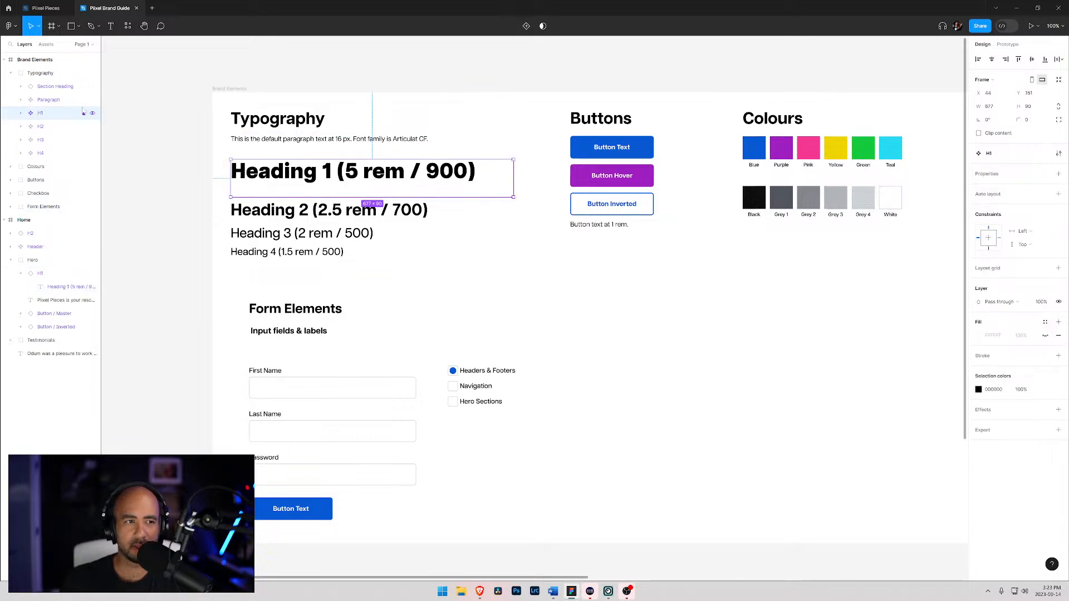
click(21, 114)
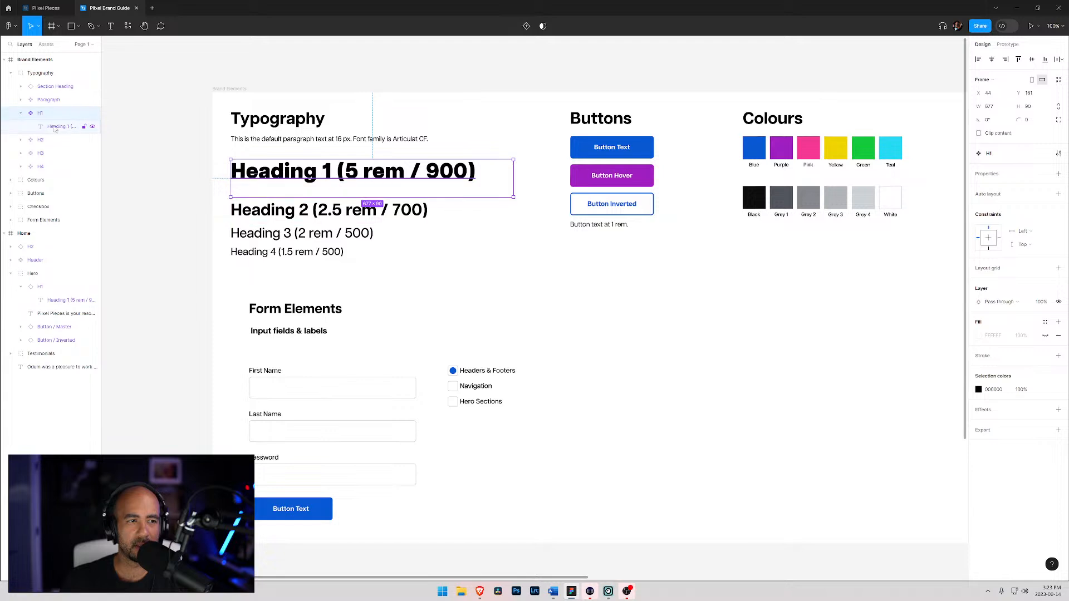
click(64, 126)
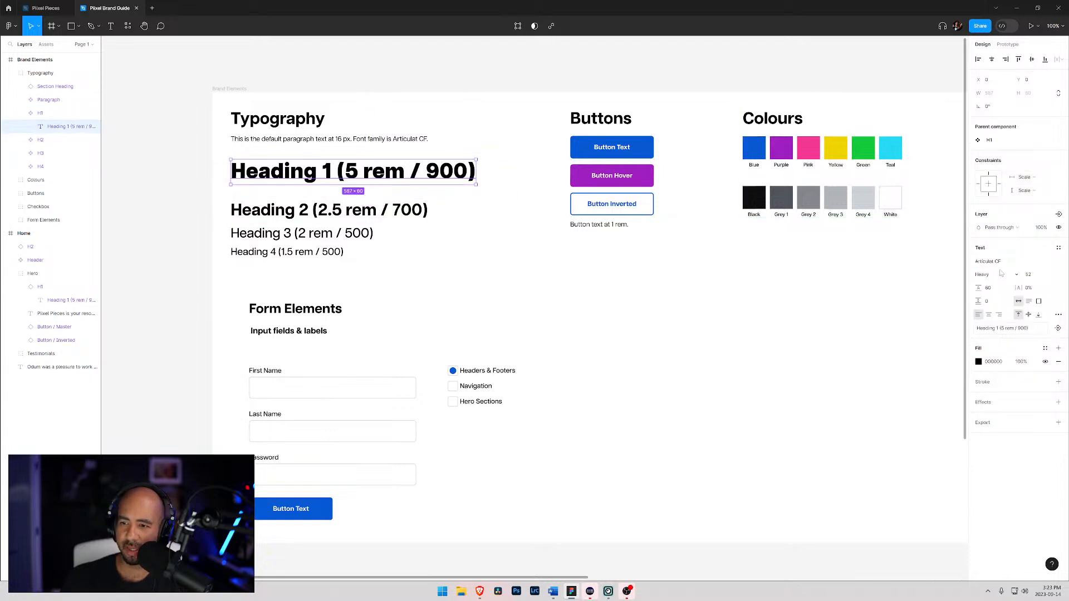
click(994, 278)
click(1003, 255)
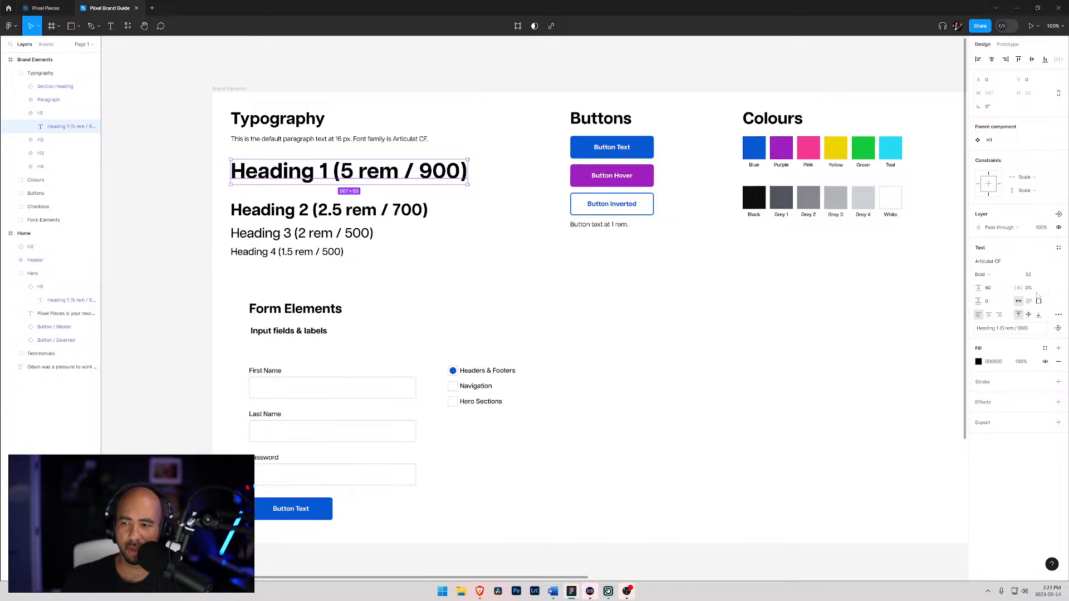
drag(1020, 288, 1019, 288)
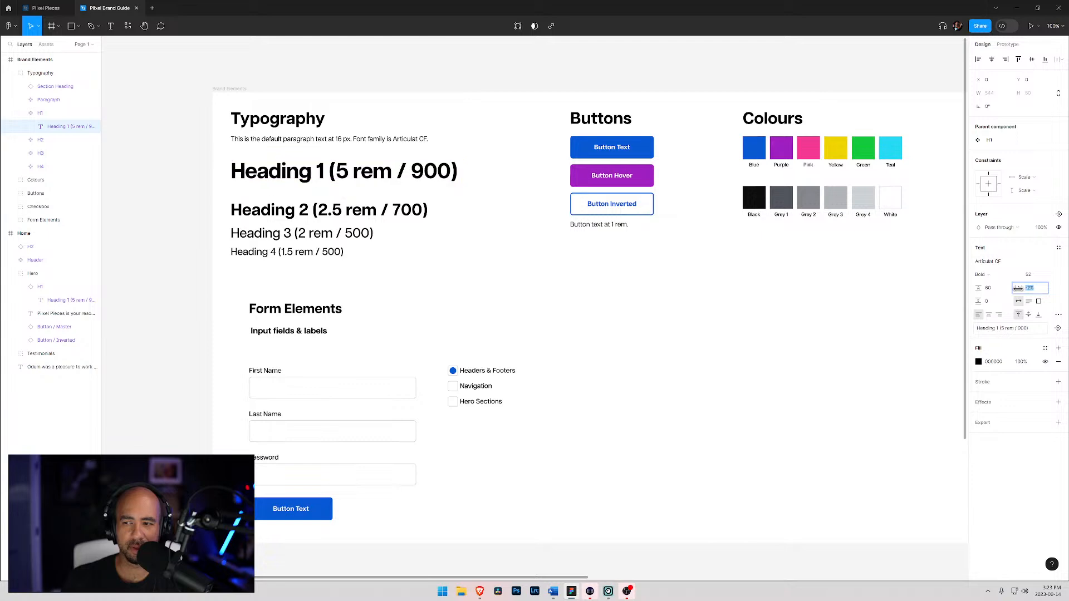
click(708, 315)
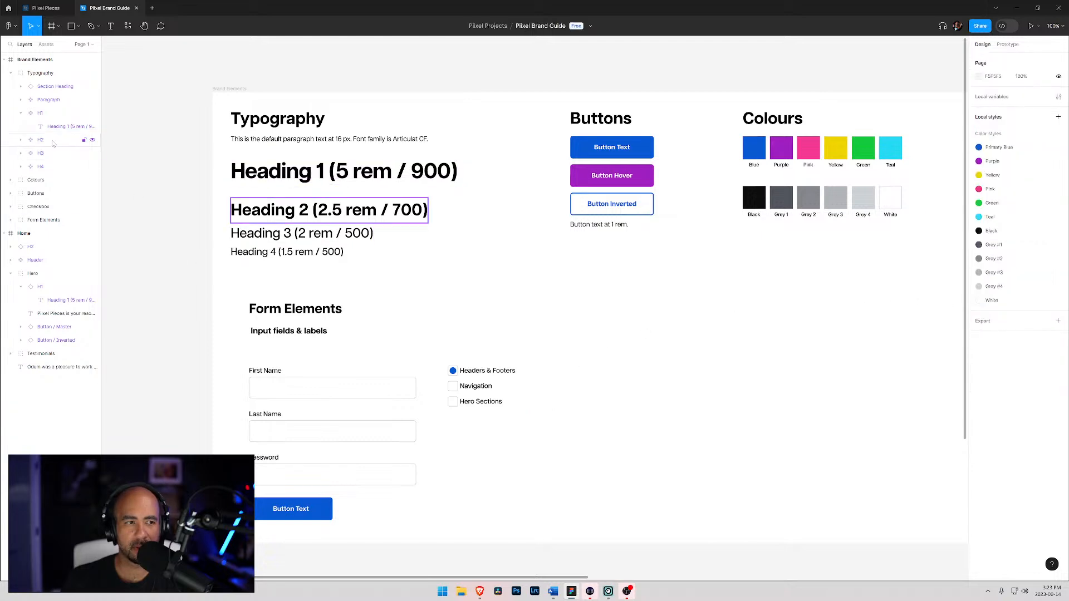
Enlarge the hero's H1 frame on the Home page to about 778 by 170.
drag(661, 256, 309, 259)
drag(698, 276, 382, 227)
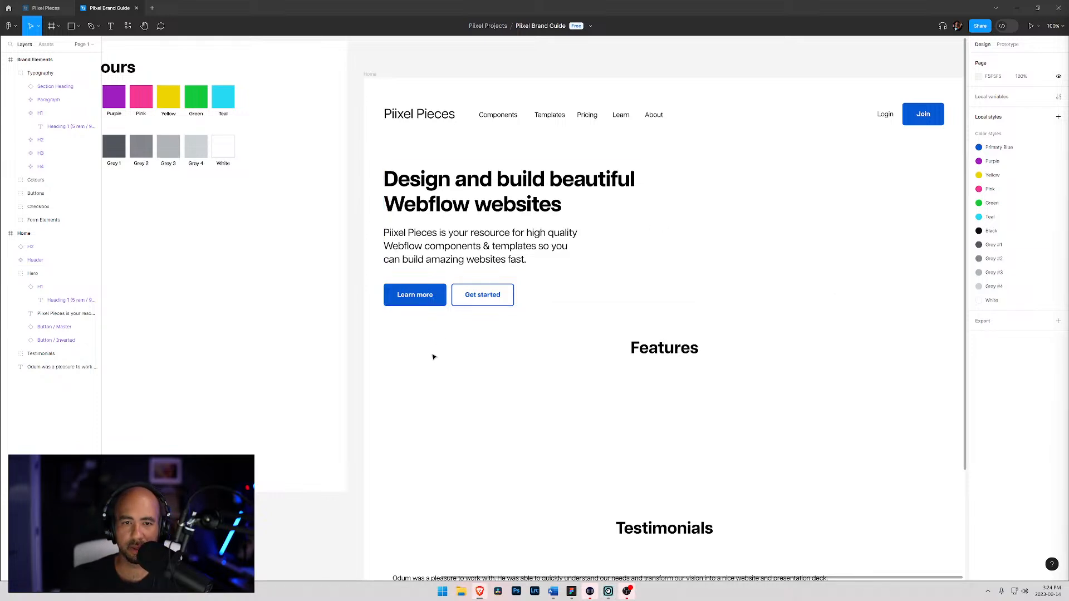
click(515, 187)
click(515, 188)
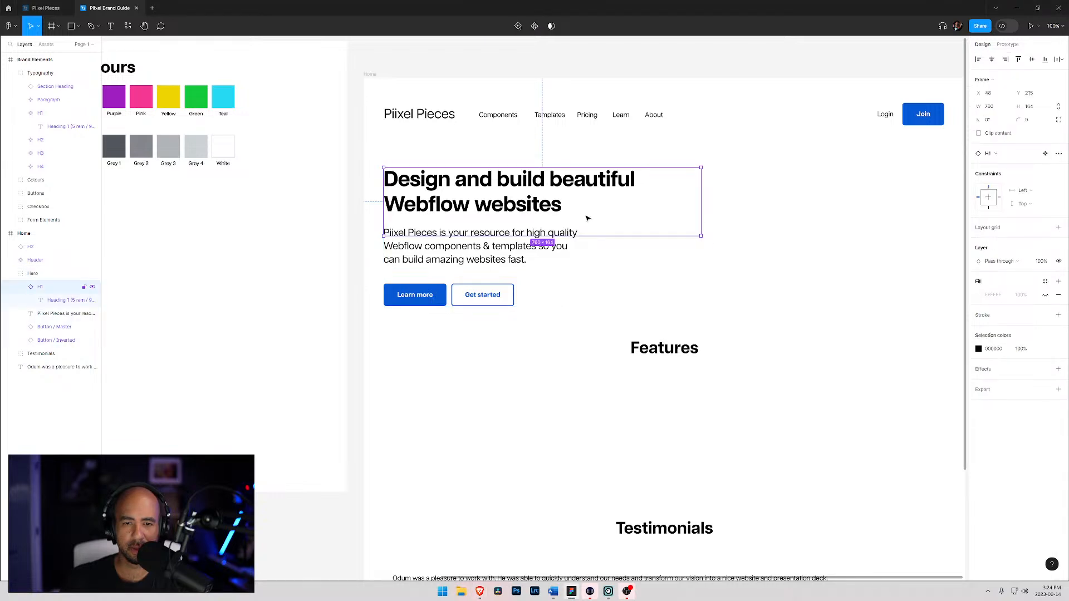
mouse_move(703, 235)
mouse_down()
mouse_move(652, 234)
mouse_move(709, 239)
mouse_up()
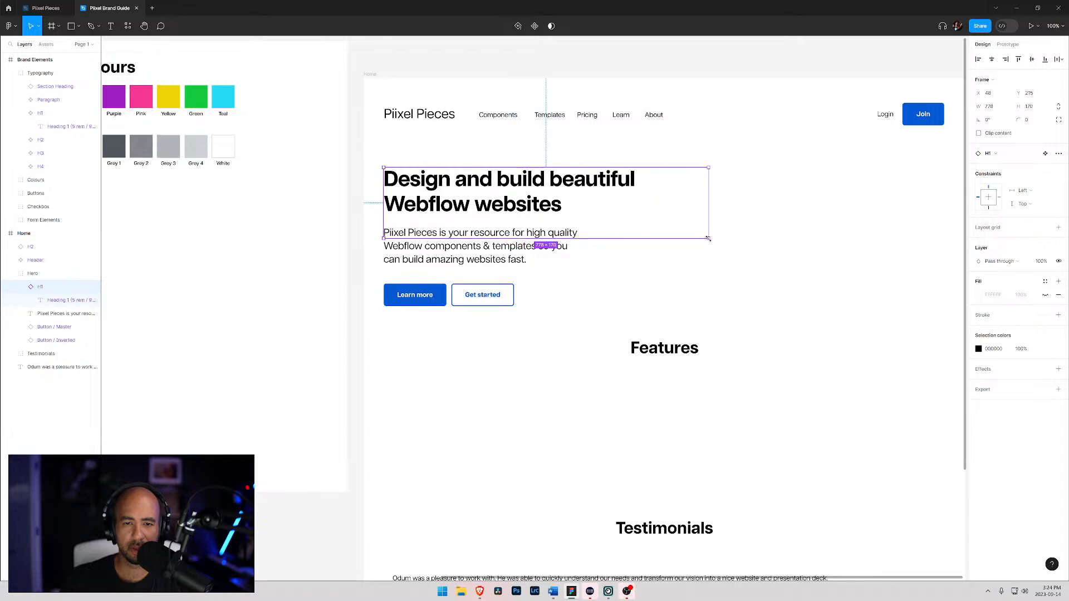
Widen the hero subtitle's text box to about 607 by 110 to match the heading's width.
click(494, 256)
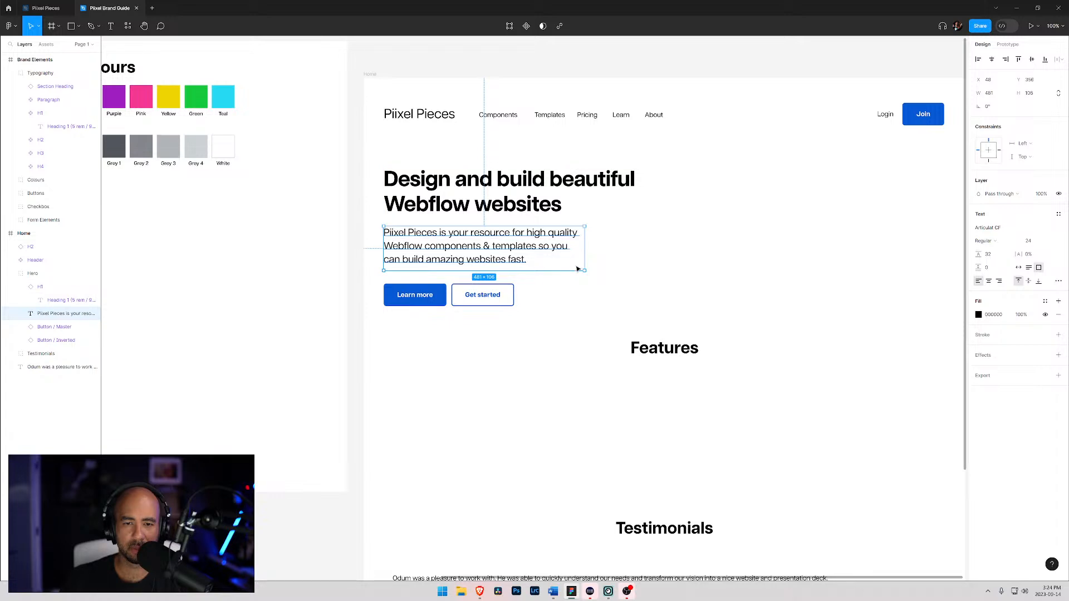
drag(586, 271, 637, 273)
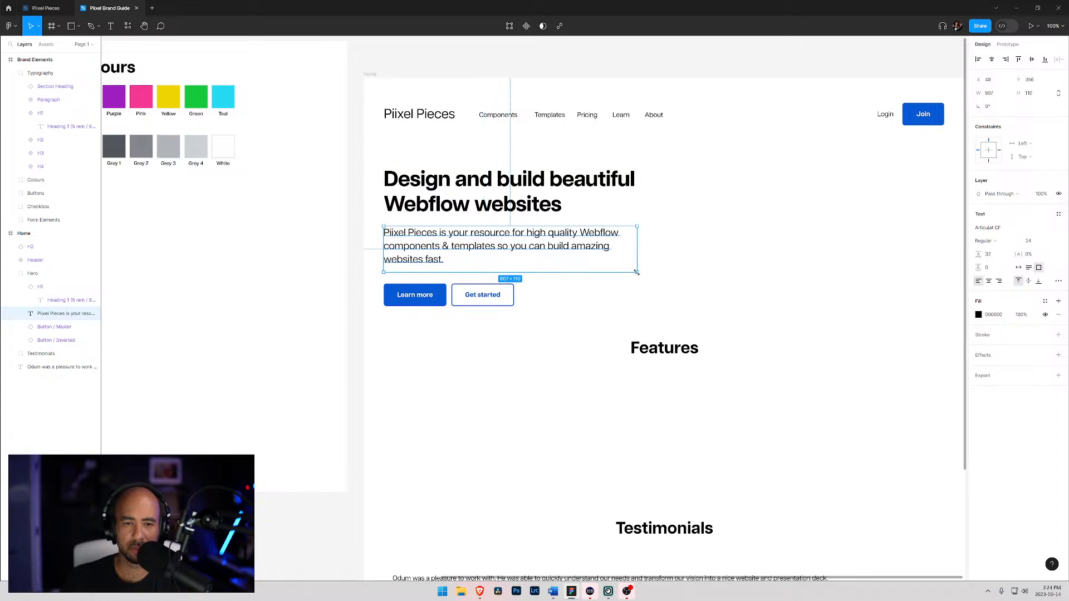
click(696, 267)
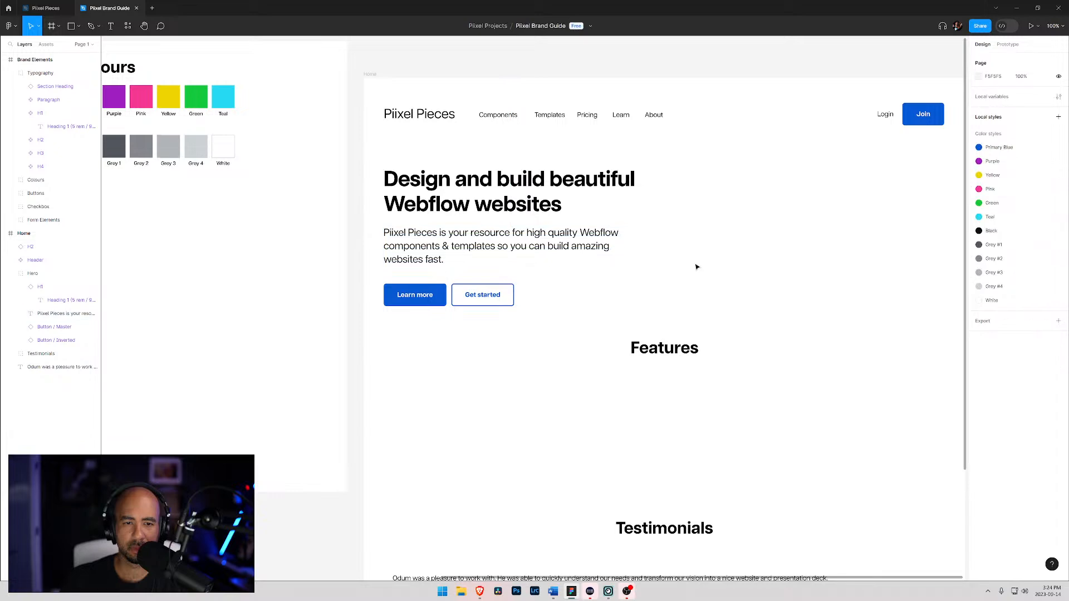
scroll(600, 270, up, 1)
scroll(600, 269, down, 1)
scroll(601, 269, up, 1)
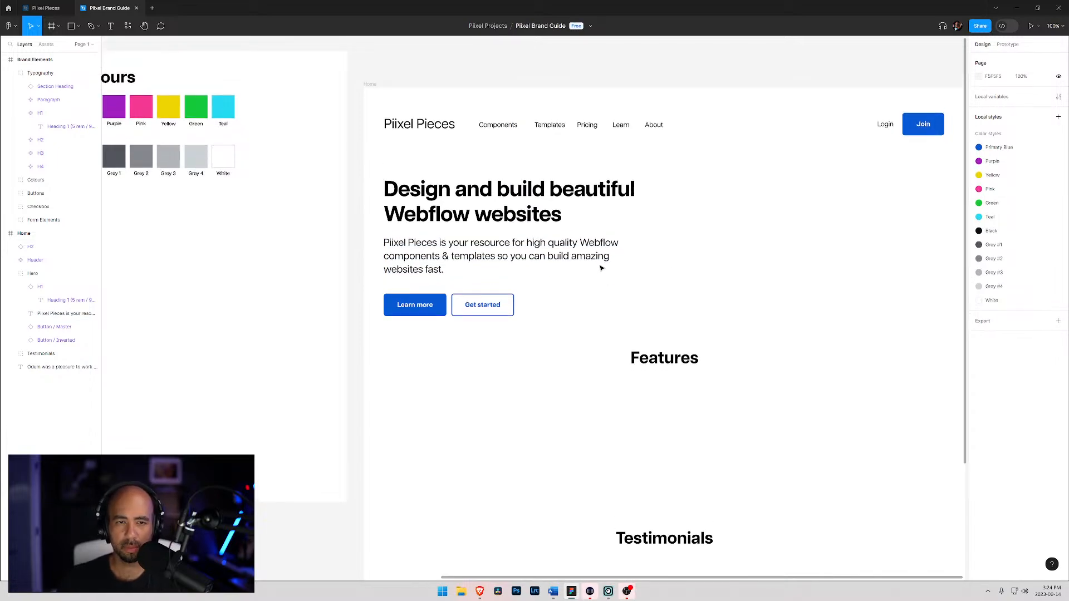
Switch to Envato Elements in the browser and search its Graphics category for "puzzle".
drag(809, 313, 713, 304)
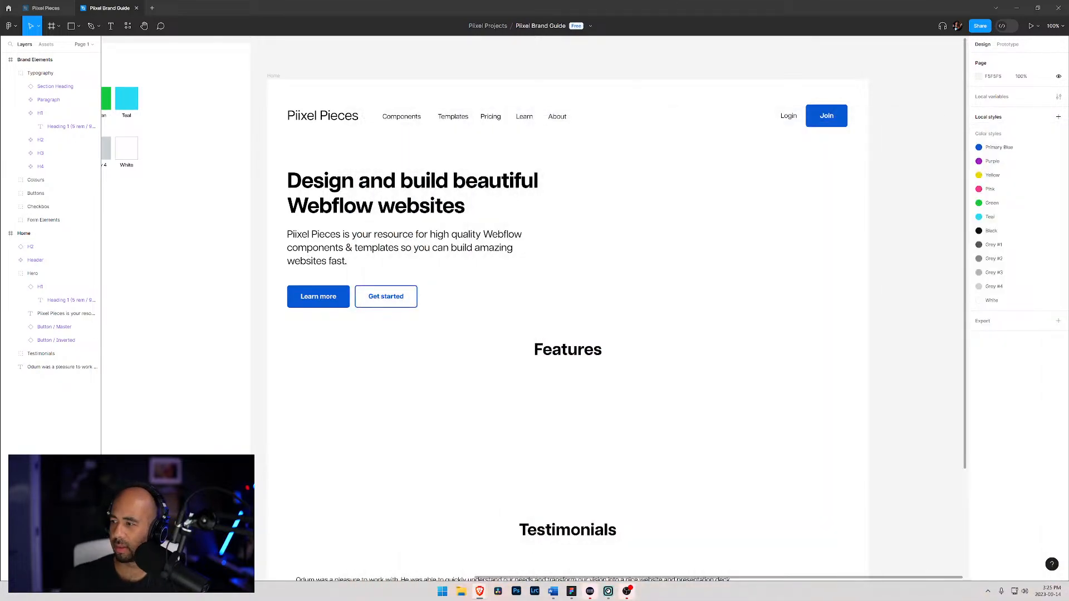
drag(1068, 100, 475, 36)
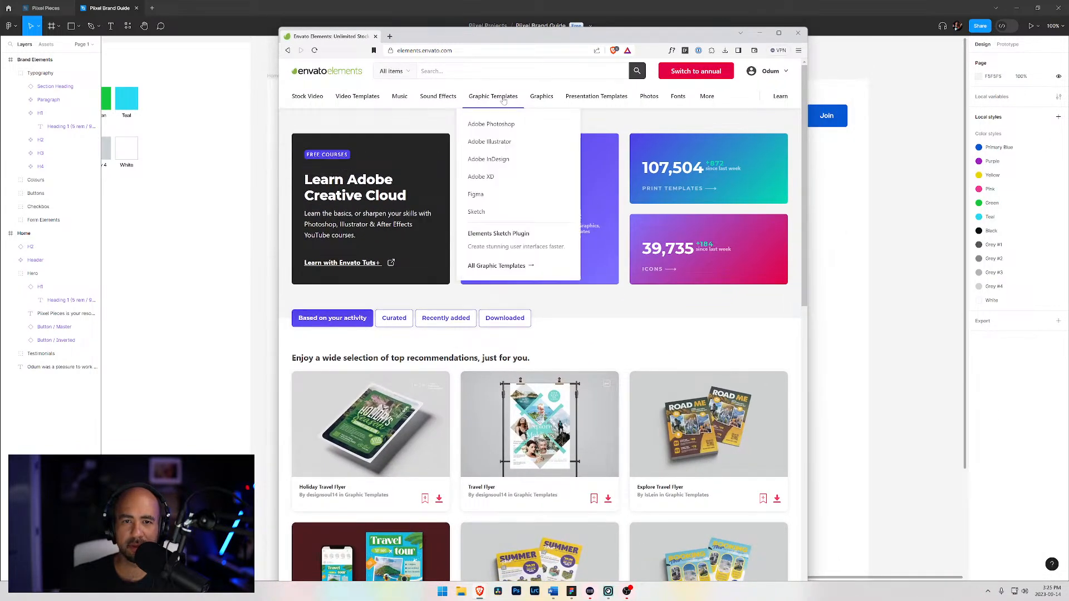
click(541, 98)
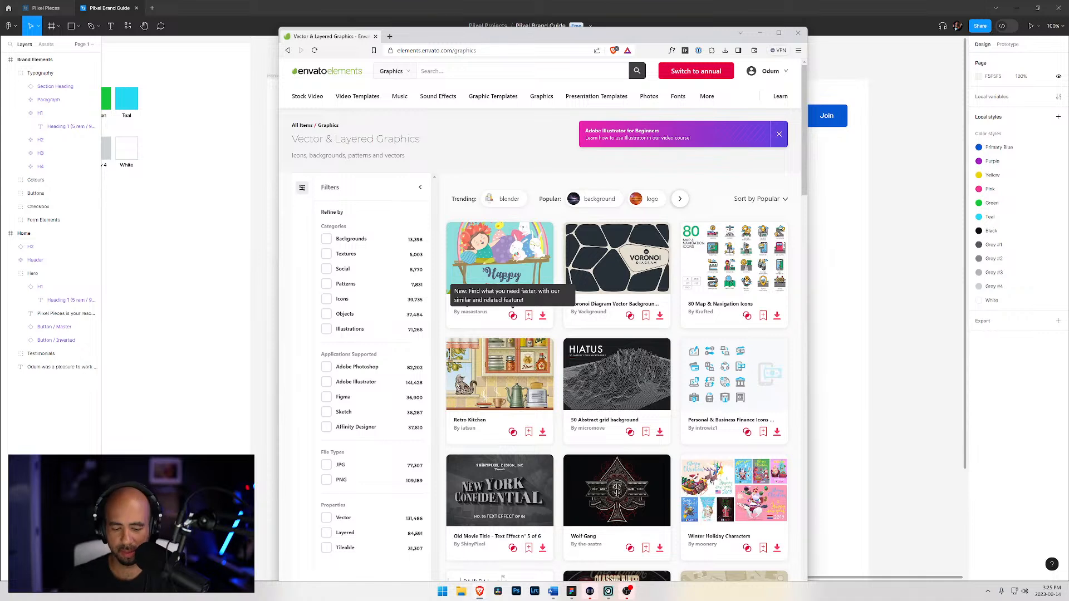
text(pizz)
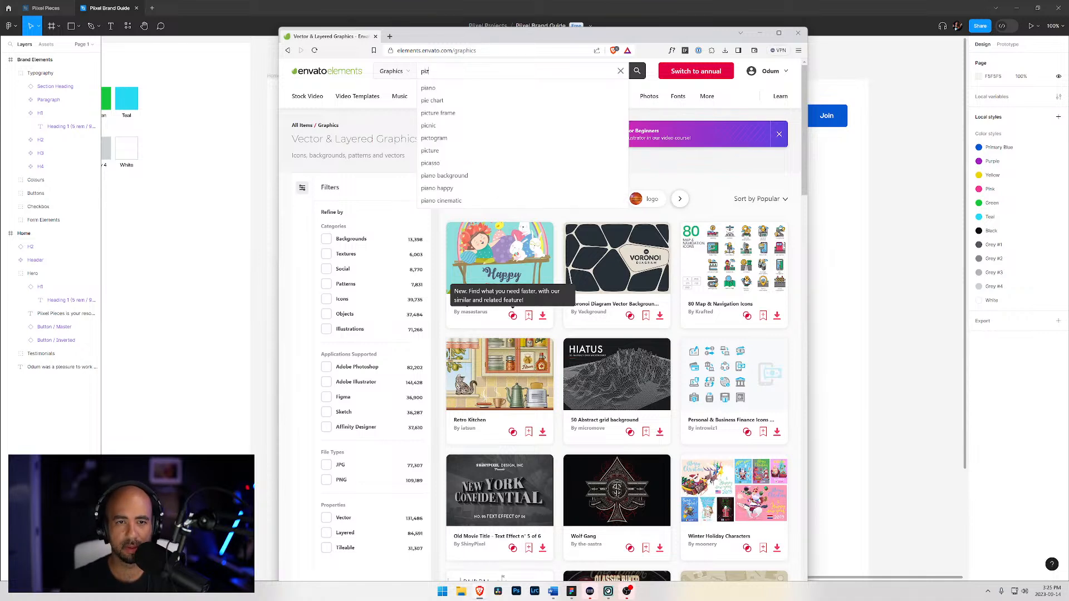
key(BackSpace)
key(BackSpace)
key(BackSpace)
text(uzz)
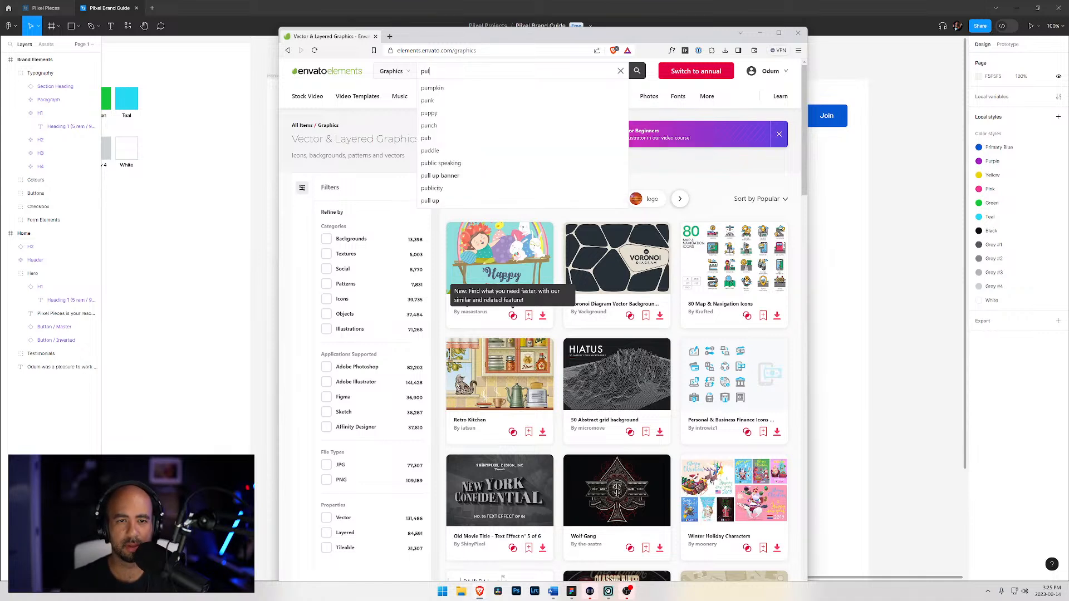
text(le)
key(Return)
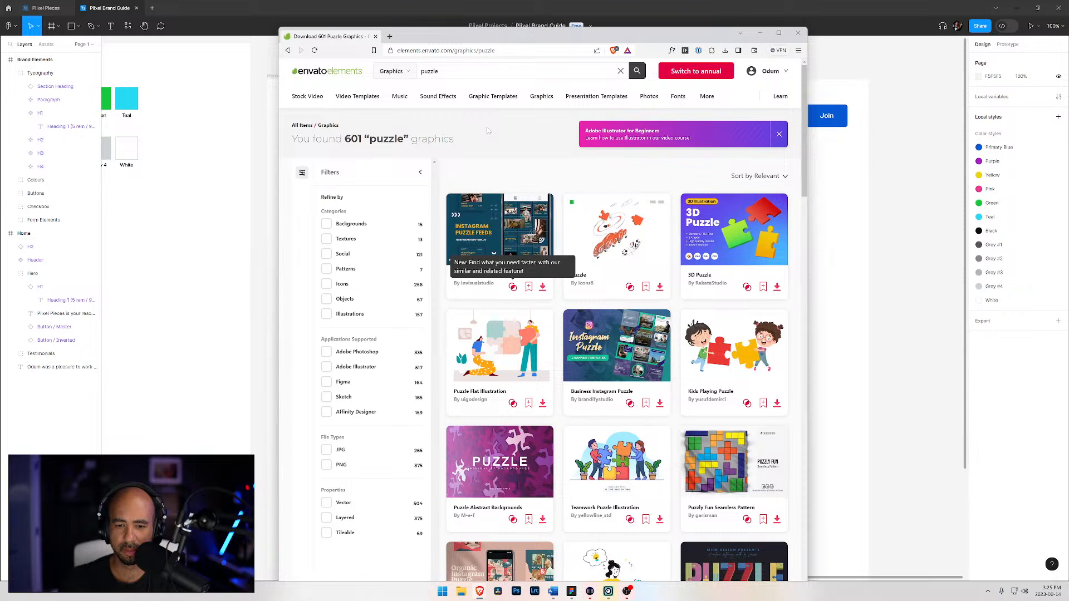
Examine the Teamwork Puzzle Illustration's item page, then return to the puzzle search results.
scroll(612, 334, down, 1)
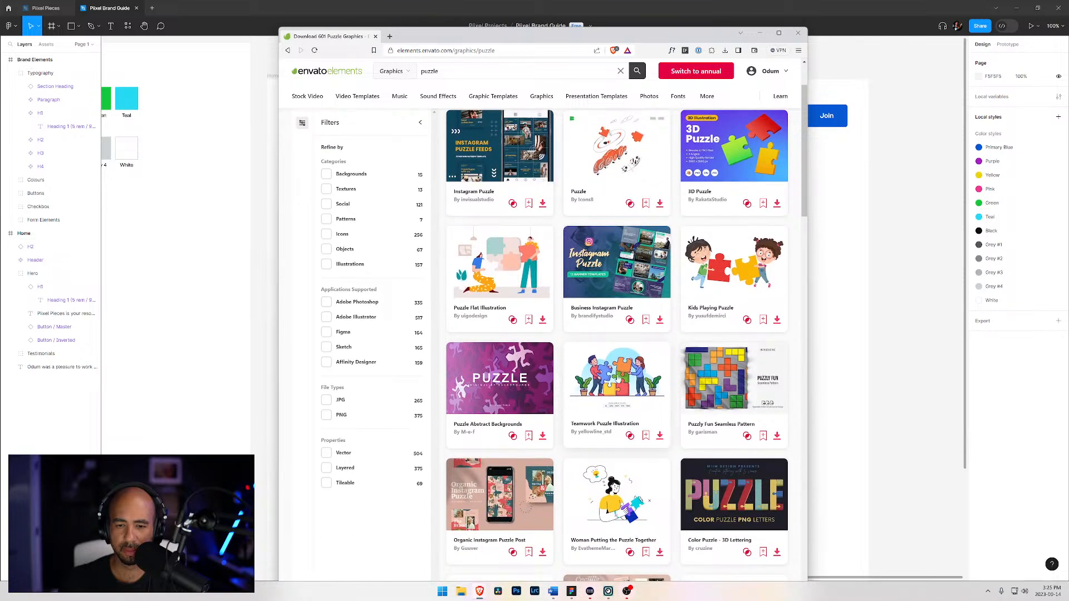
click(619, 381)
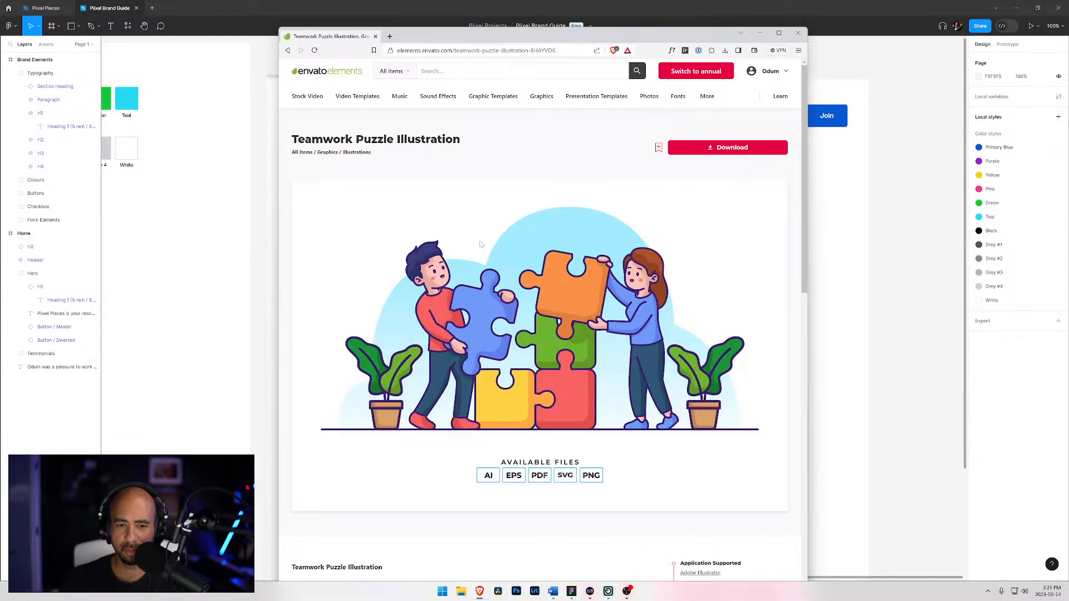
scroll(485, 256, down, 4)
scroll(484, 261, up, 4)
key(alt+Left)
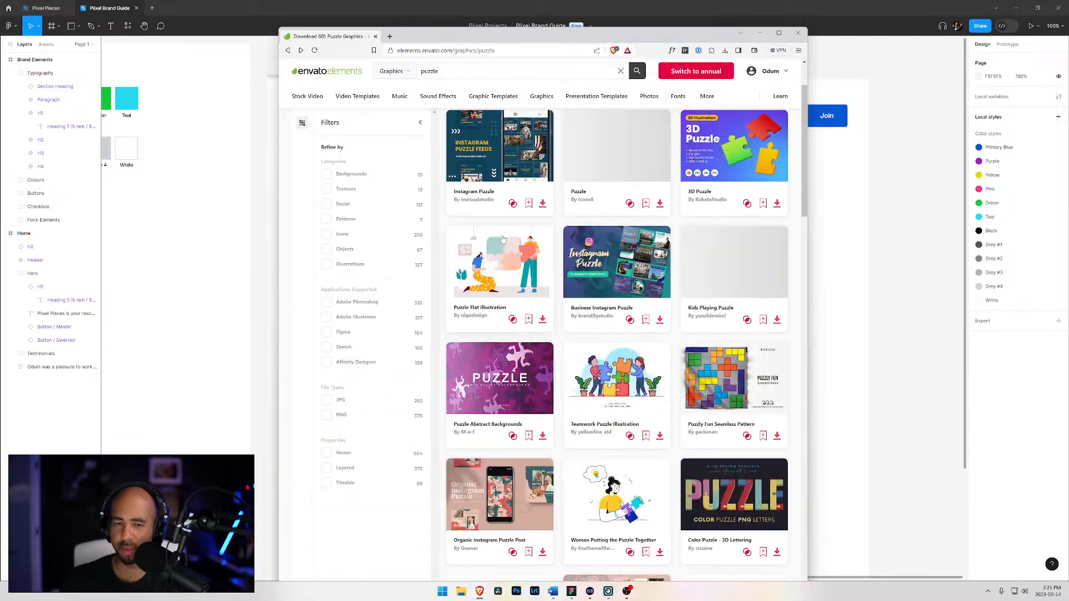
Look through the rest of the first page of puzzle graphics for an illustration that suits the hero section.
scroll(481, 256, down, 3)
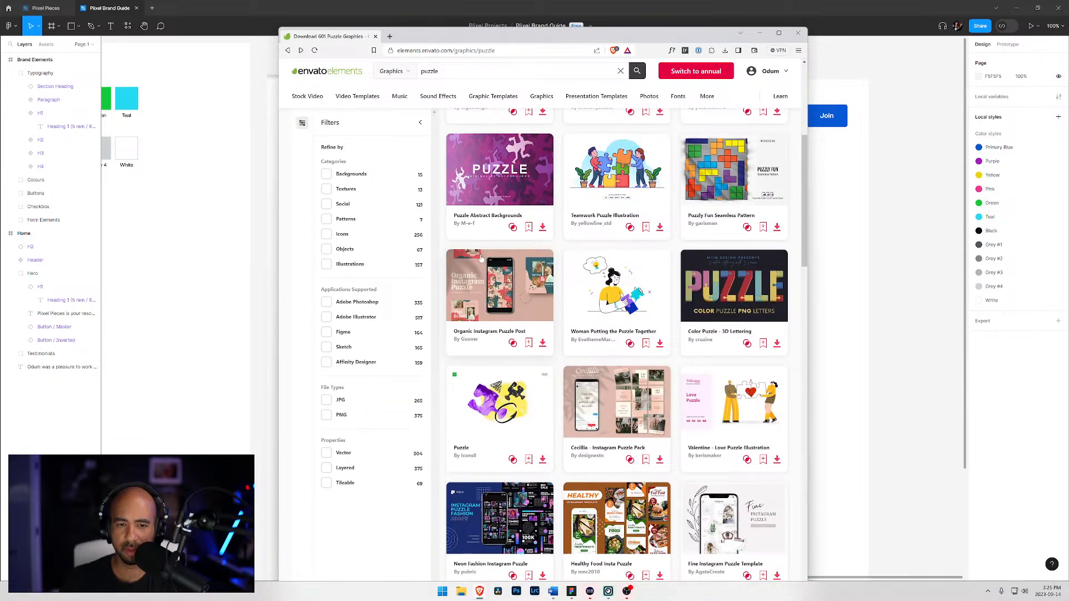
scroll(482, 257, down, 3)
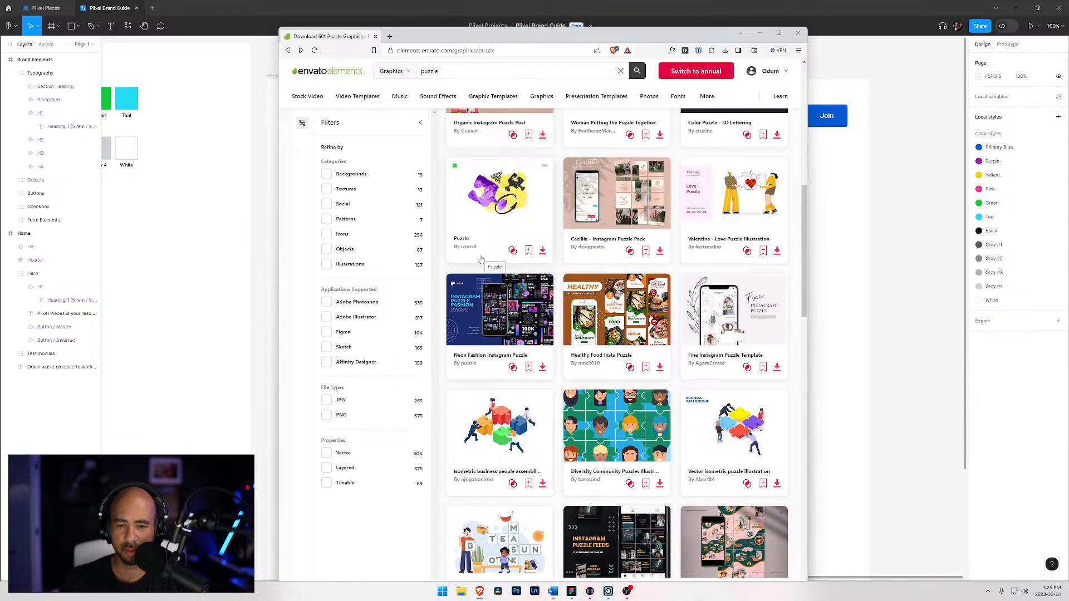
scroll(481, 260, down, 3)
scroll(481, 259, down, 1)
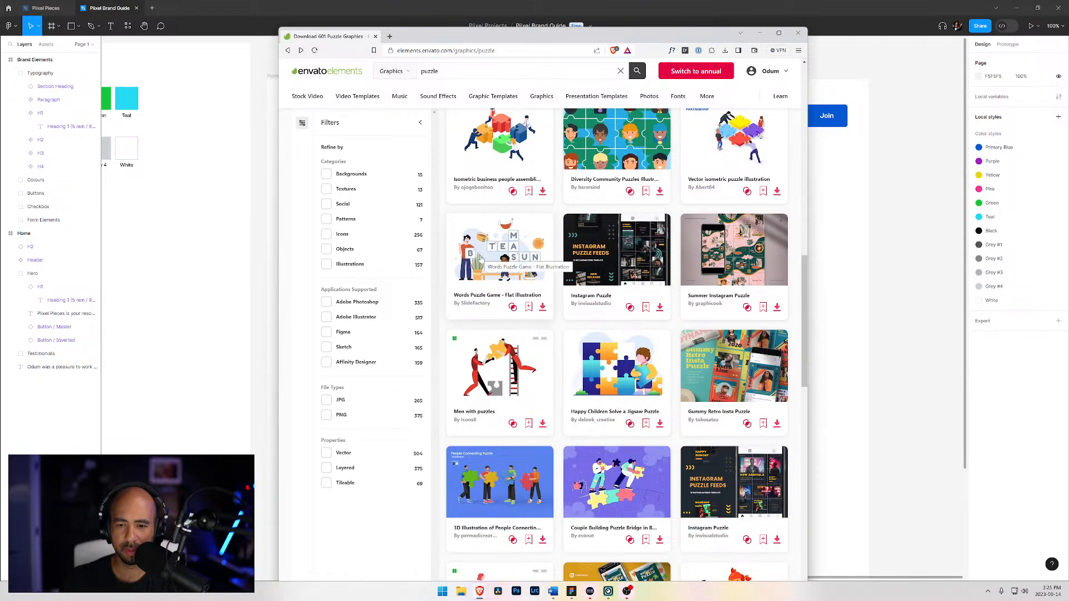
drag(554, 36, 663, 300)
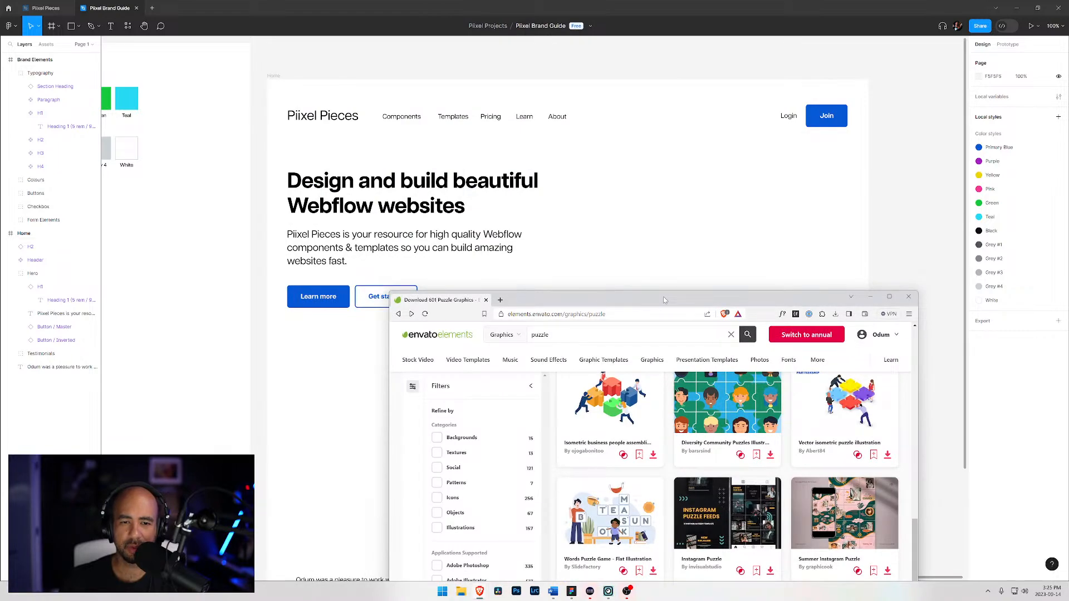
drag(663, 300, 574, 95)
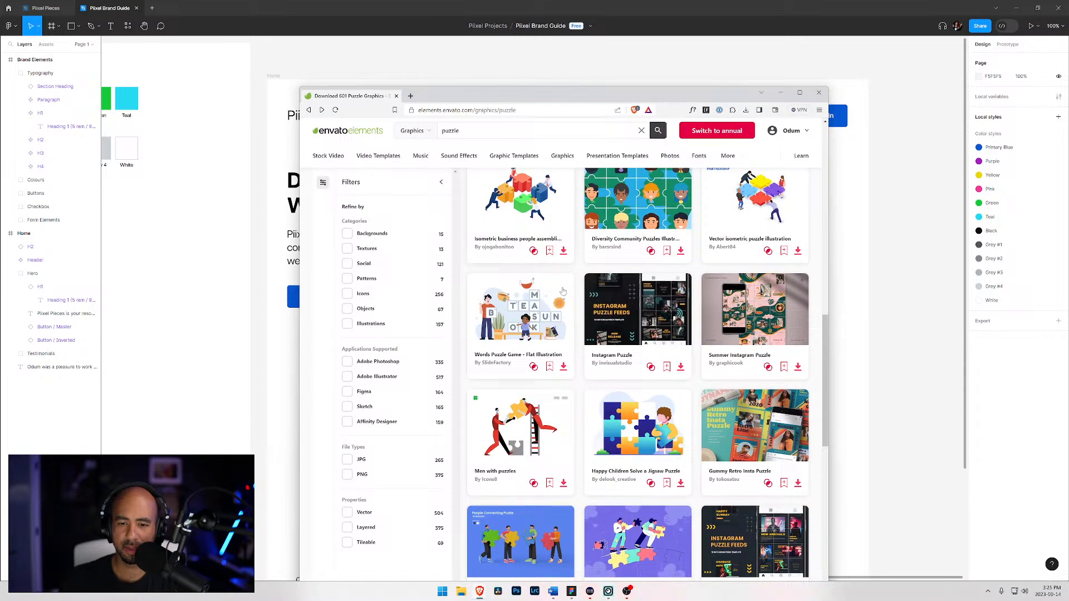
scroll(563, 287, down, 3)
scroll(563, 291, down, 8)
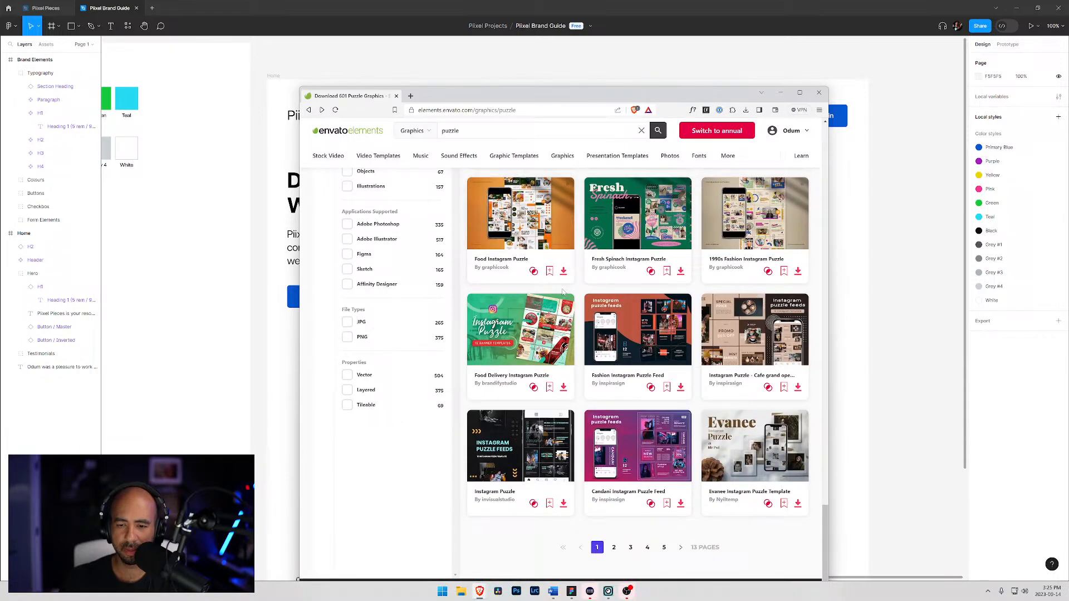
Open page 2 of the puzzle graphics results and look through its illustrations.
click(613, 547)
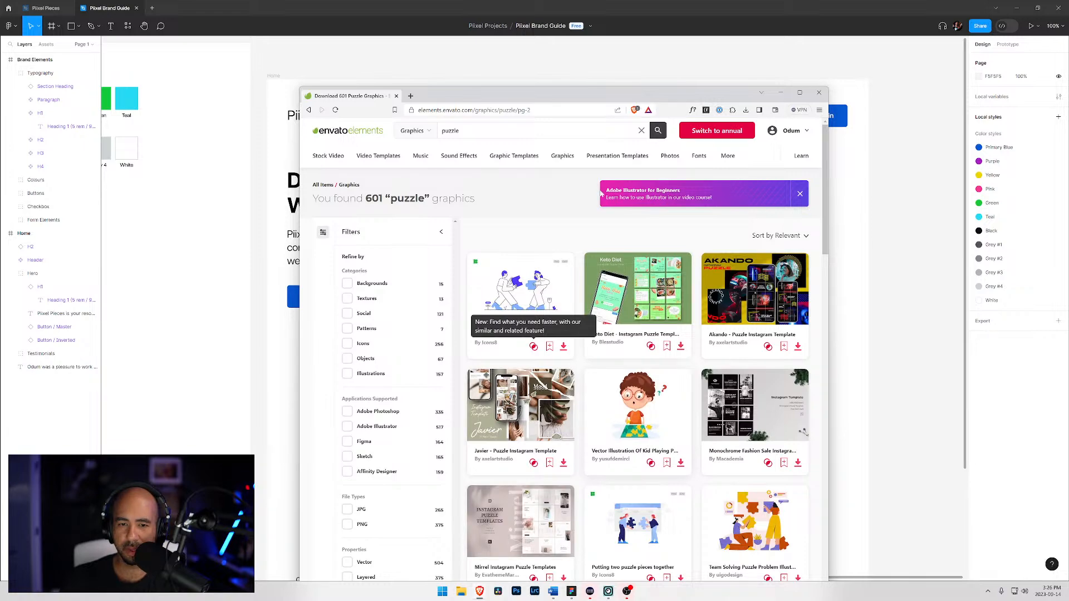
drag(614, 98, 593, 63)
scroll(602, 323, down, 5)
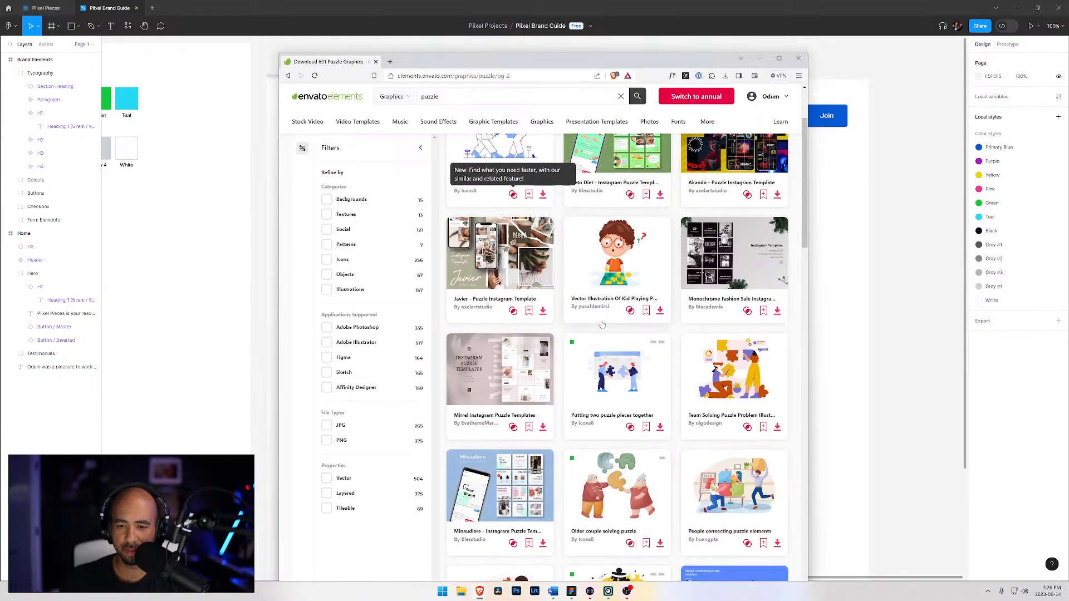
scroll(601, 323, down, 4)
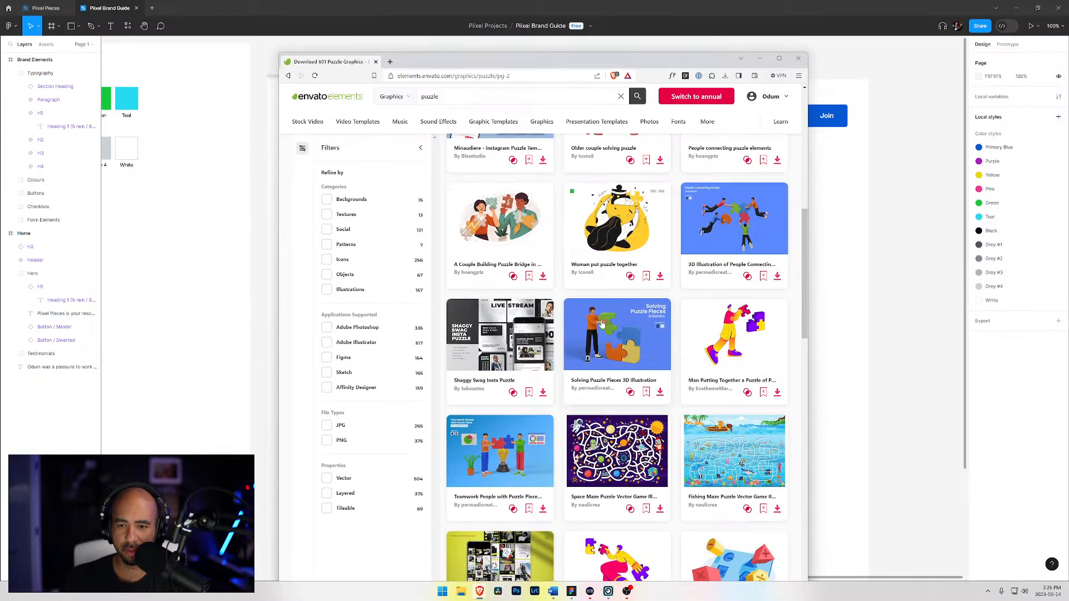
scroll(601, 325, down, 5)
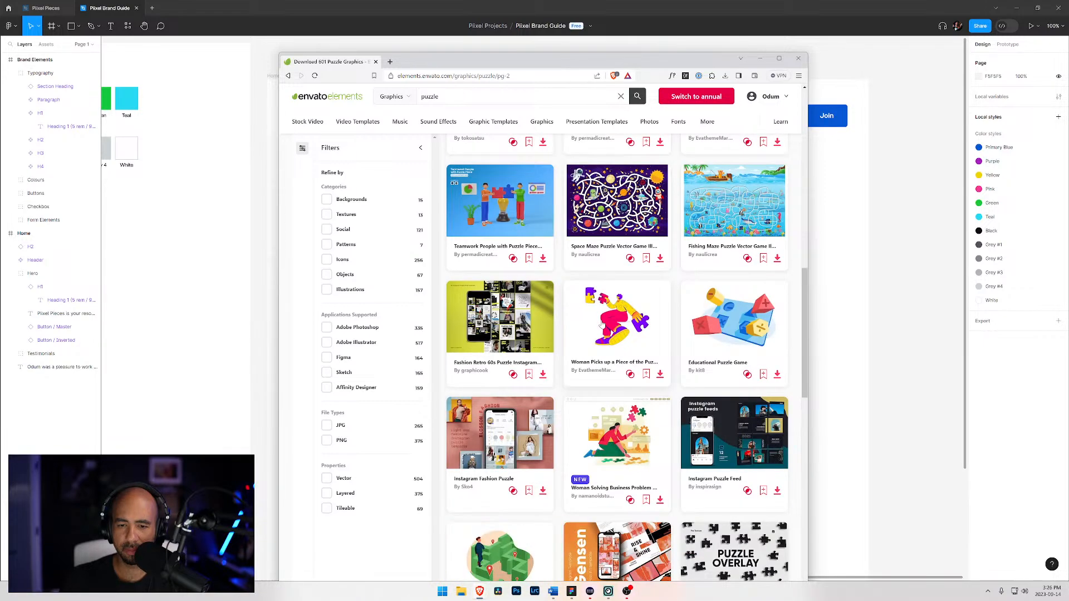
scroll(601, 325, down, 2)
scroll(603, 327, down, 5)
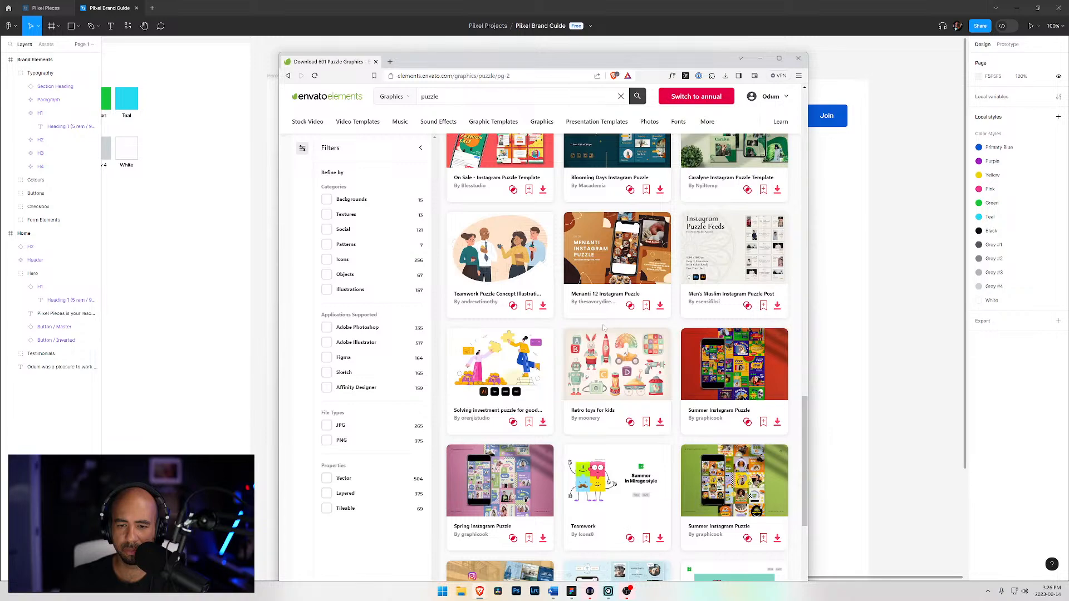
scroll(603, 328, down, 4)
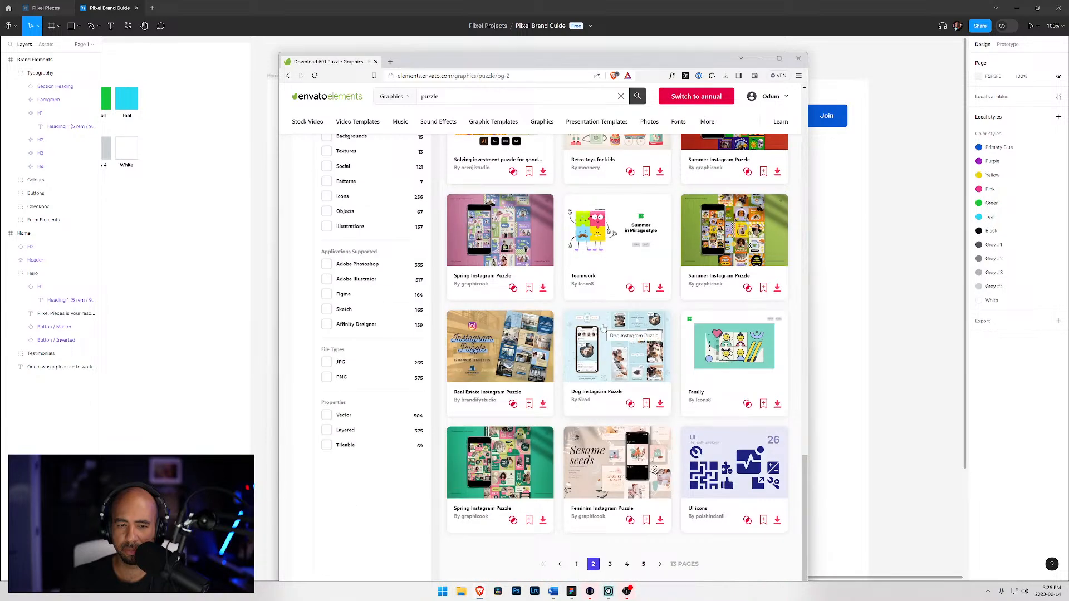
scroll(603, 329, down, 3)
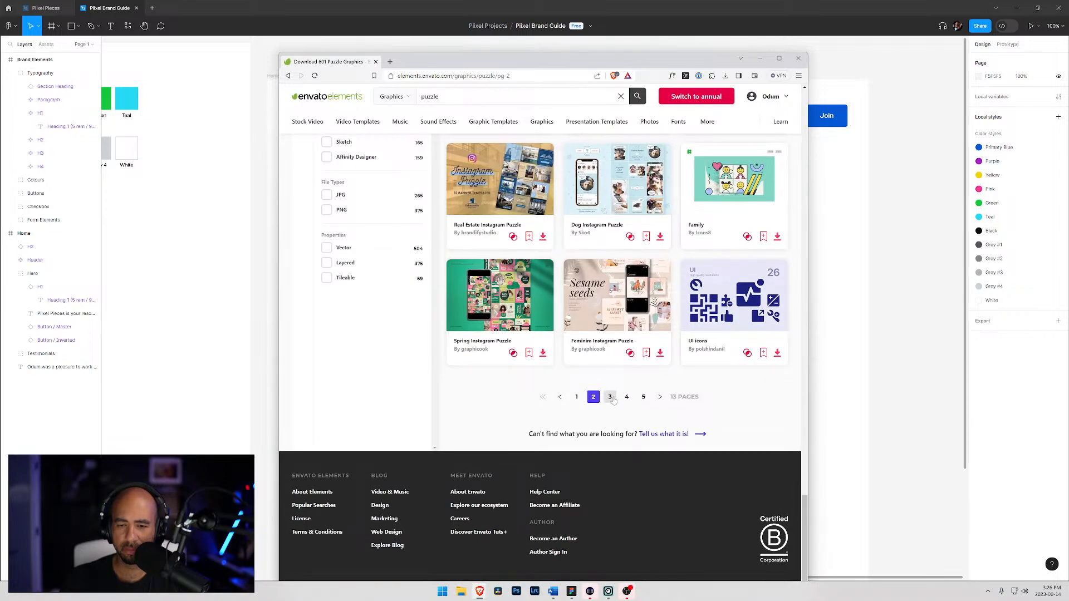
Browse page 3 of the puzzle graphics and open the "Man Controls Time and Project Management" illustration.
click(611, 394)
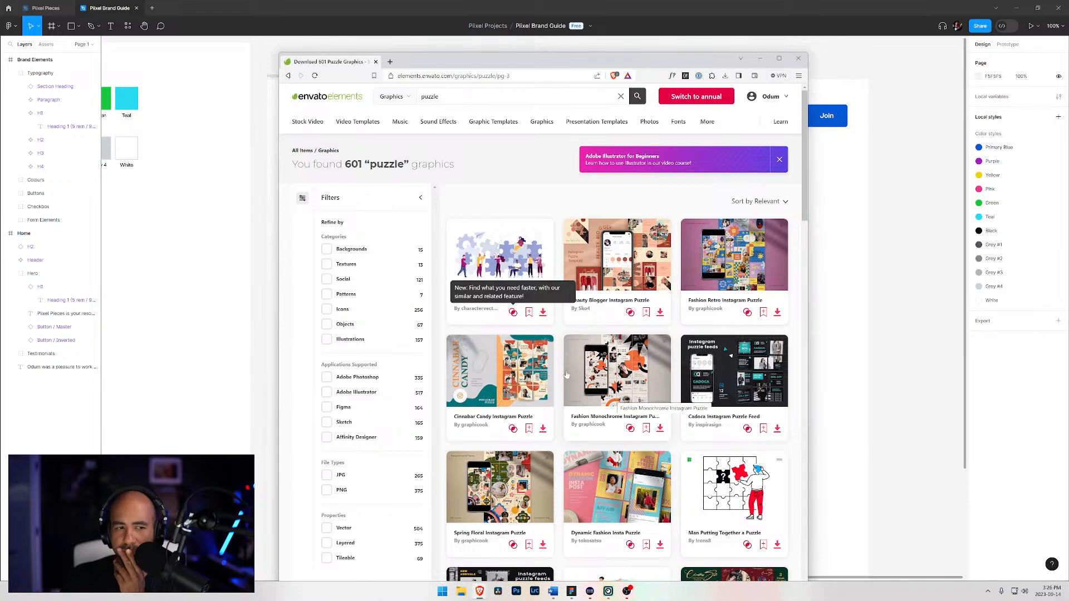
scroll(566, 374, down, 3)
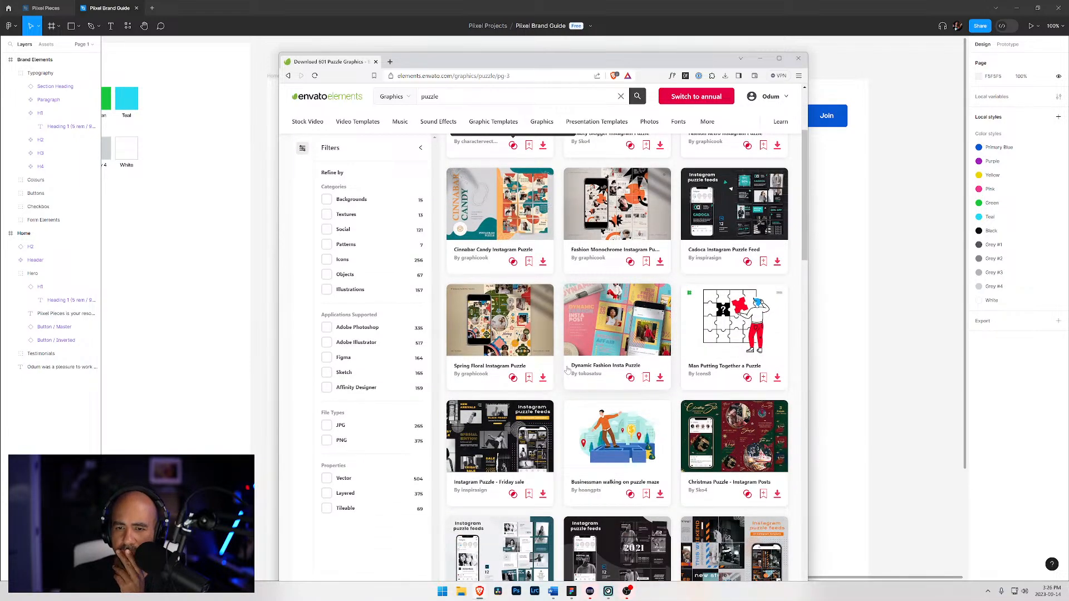
scroll(566, 370, down, 3)
scroll(567, 367, down, 7)
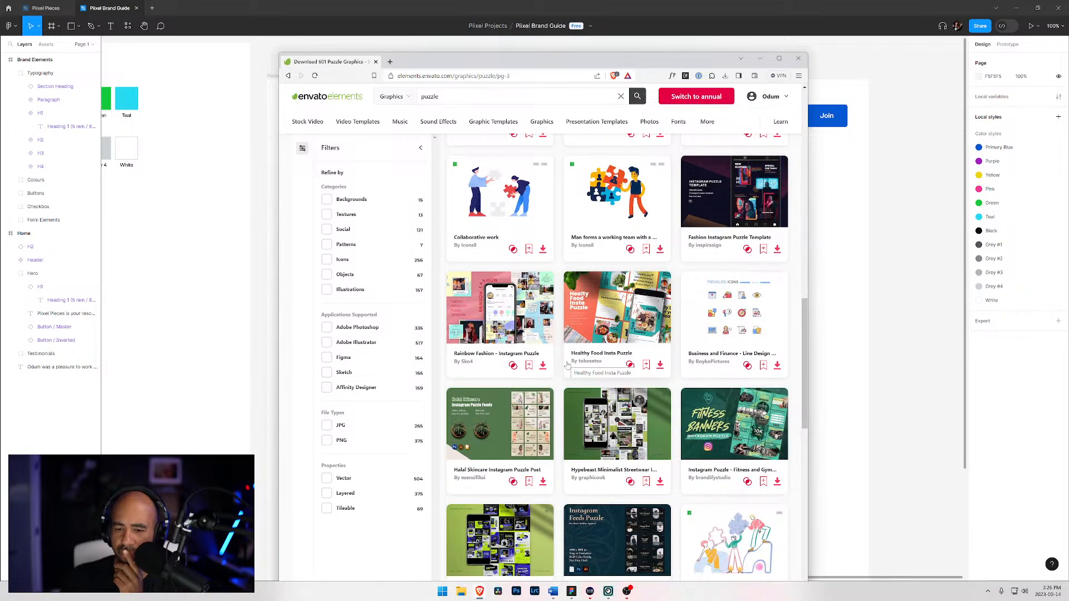
scroll(567, 365, down, 4)
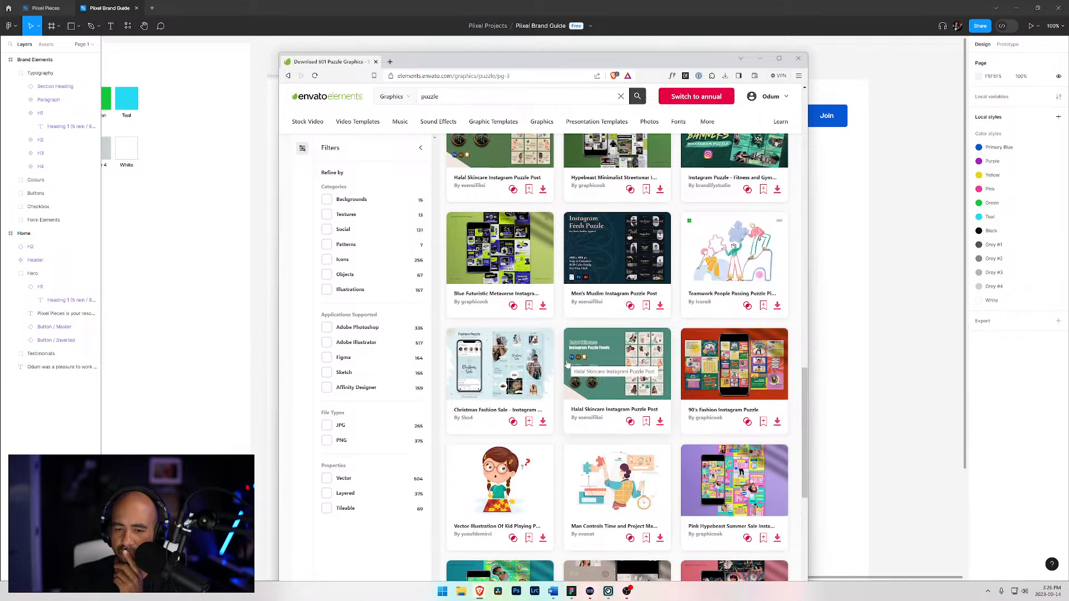
scroll(567, 363, down, 4)
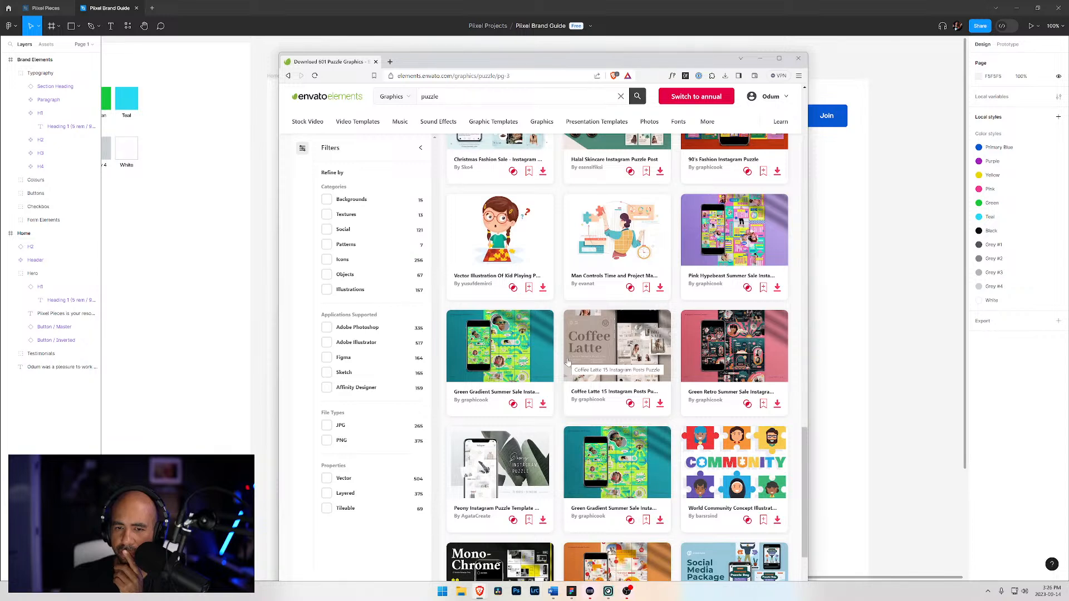
scroll(567, 363, down, 1)
click(605, 188)
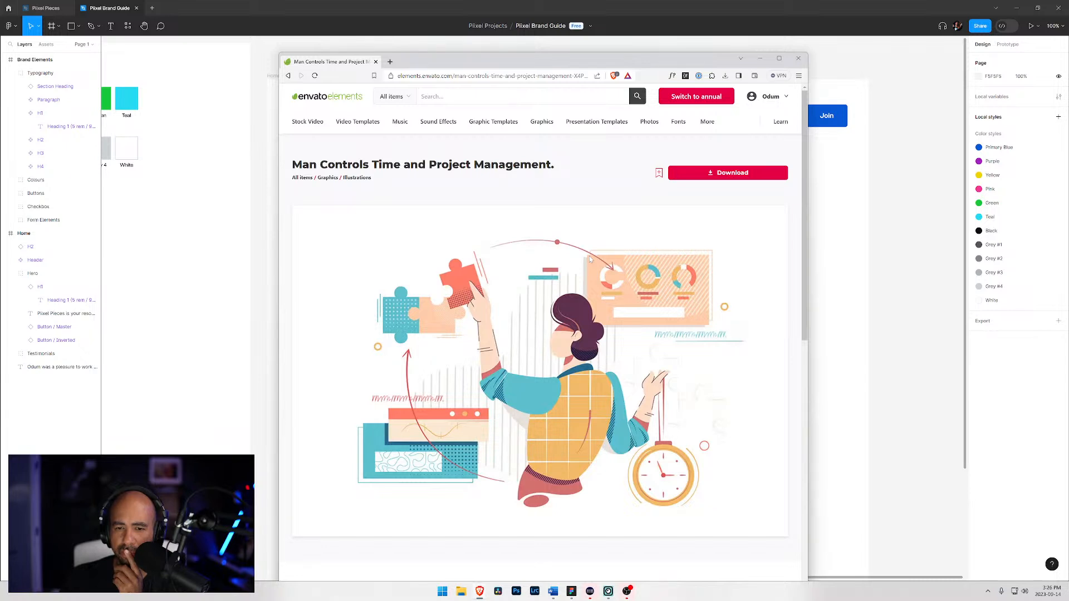
Place the browser beside the hero text to compare the illustration with the layout, and review its item details.
drag(578, 66, 813, 114)
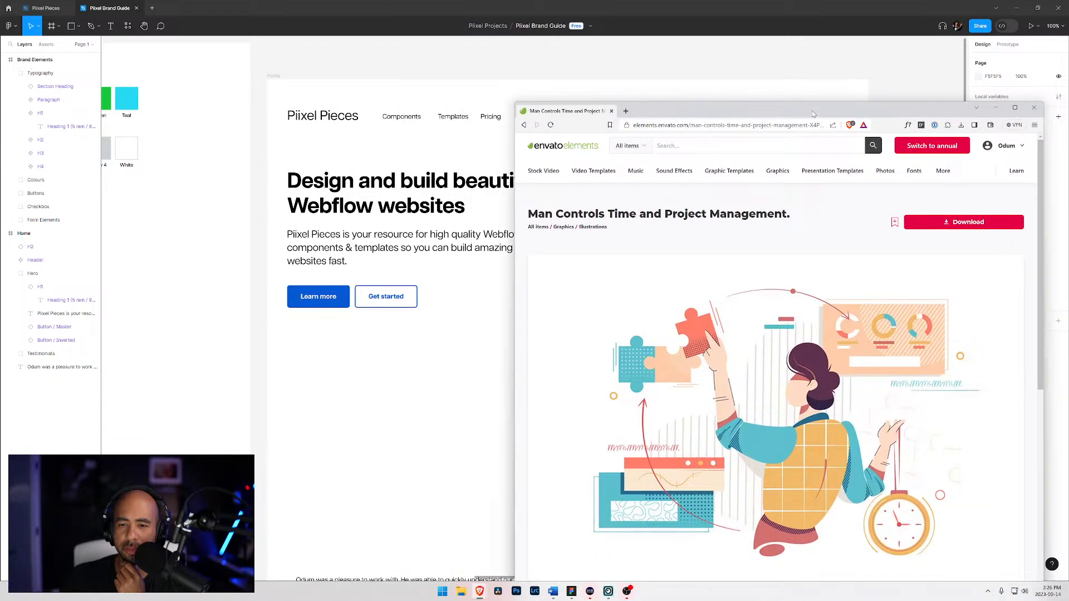
drag(813, 113, 833, 74)
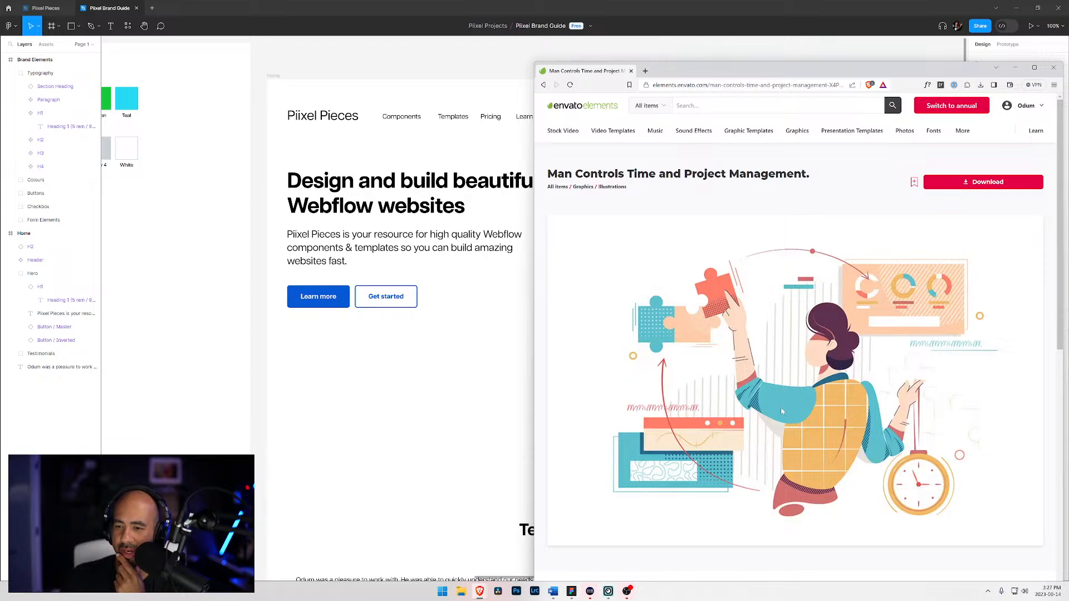
scroll(763, 362, down, 10)
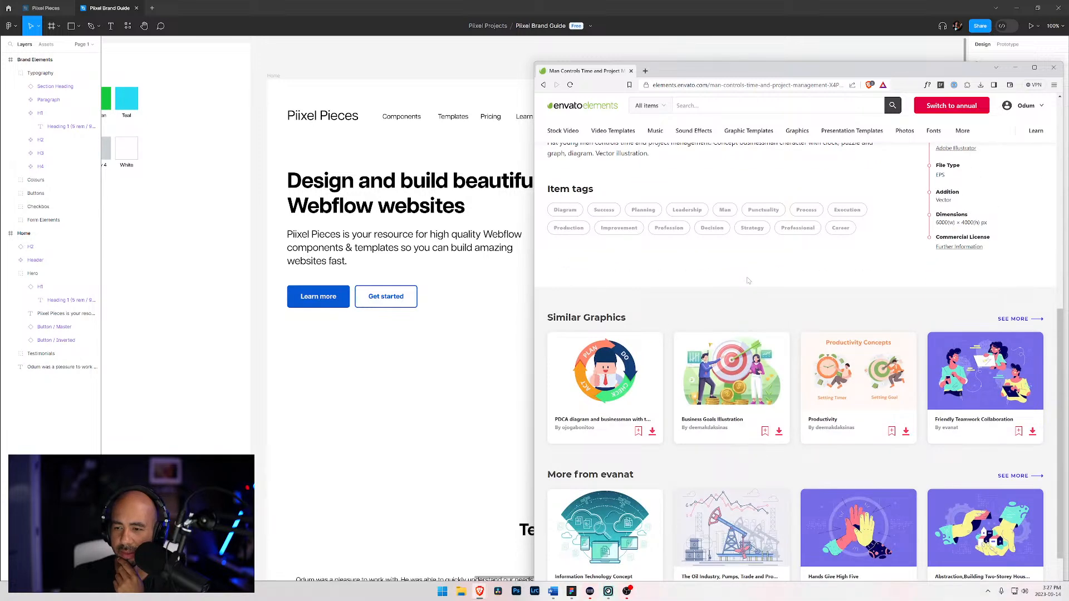
scroll(749, 281, up, 5)
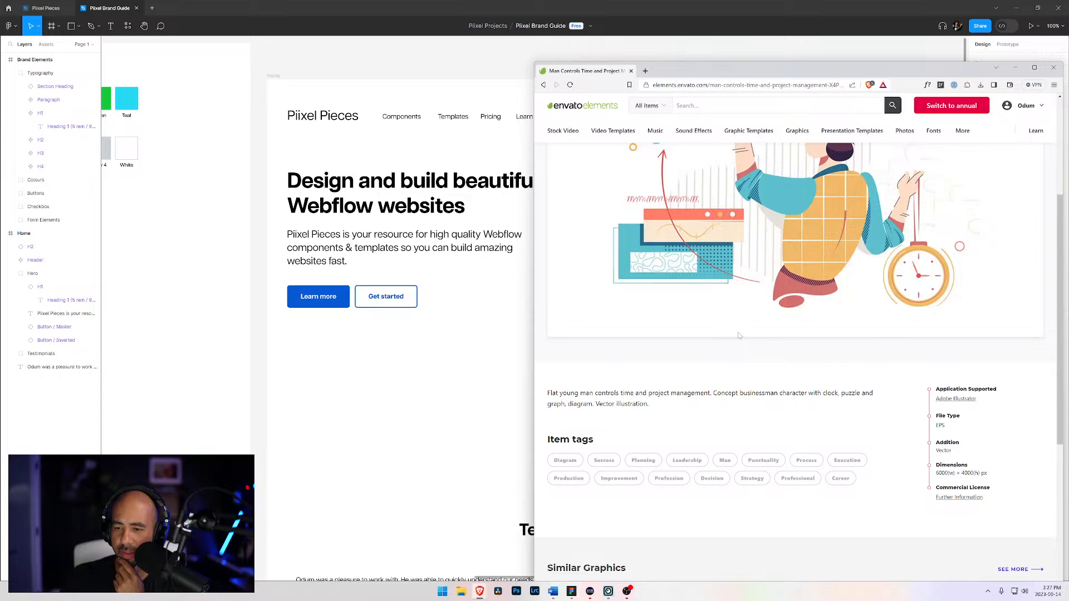
Download the "Man Controls Time and Project Management" illustration under the Piixel project and save its archive.
scroll(739, 336, up, 5)
click(984, 182)
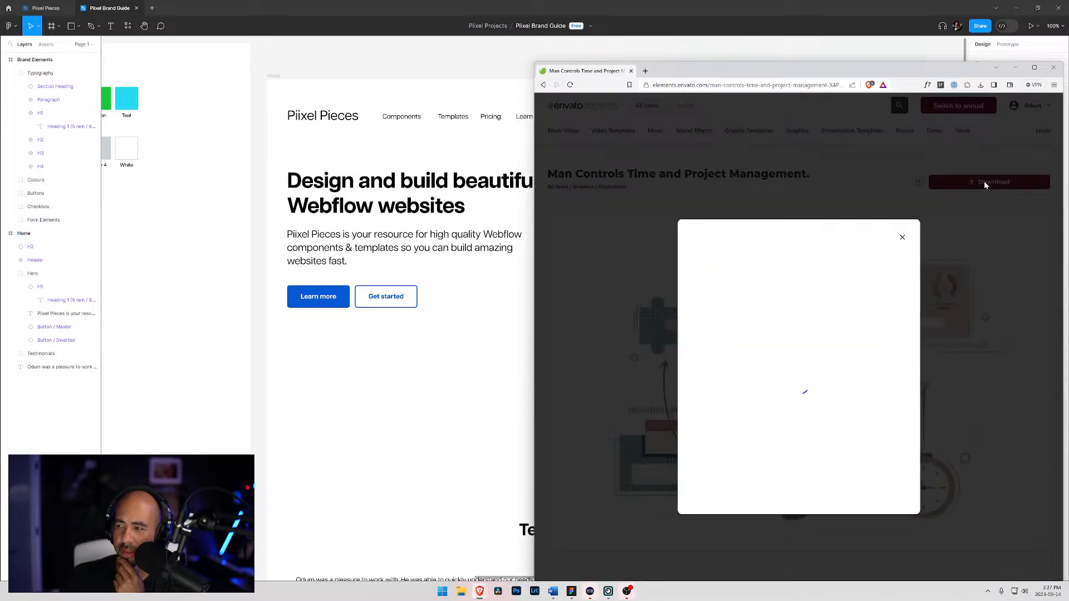
click(696, 360)
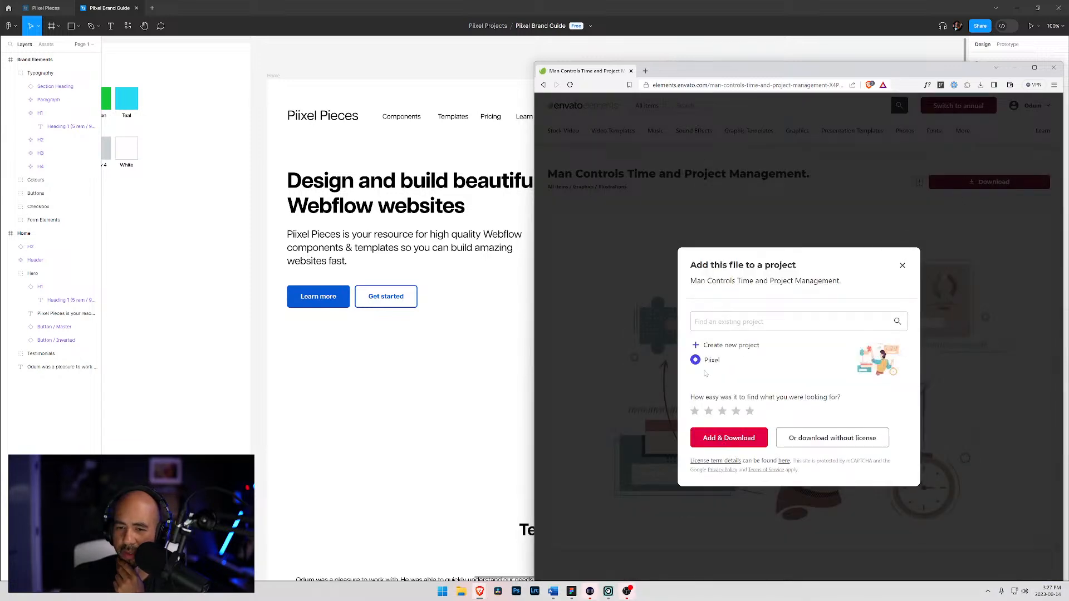
click(726, 440)
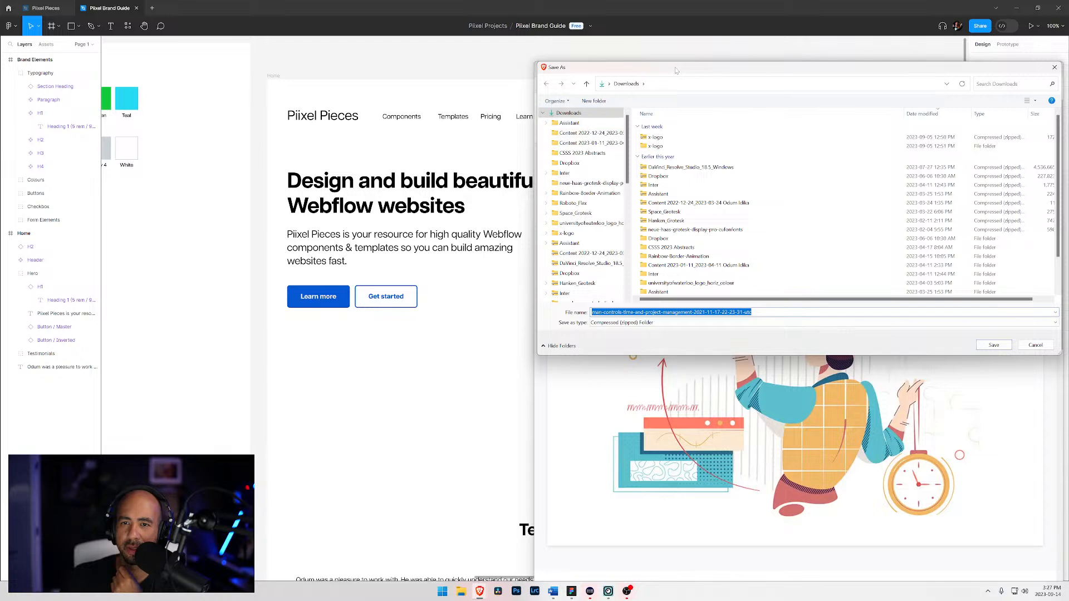
key(Return)
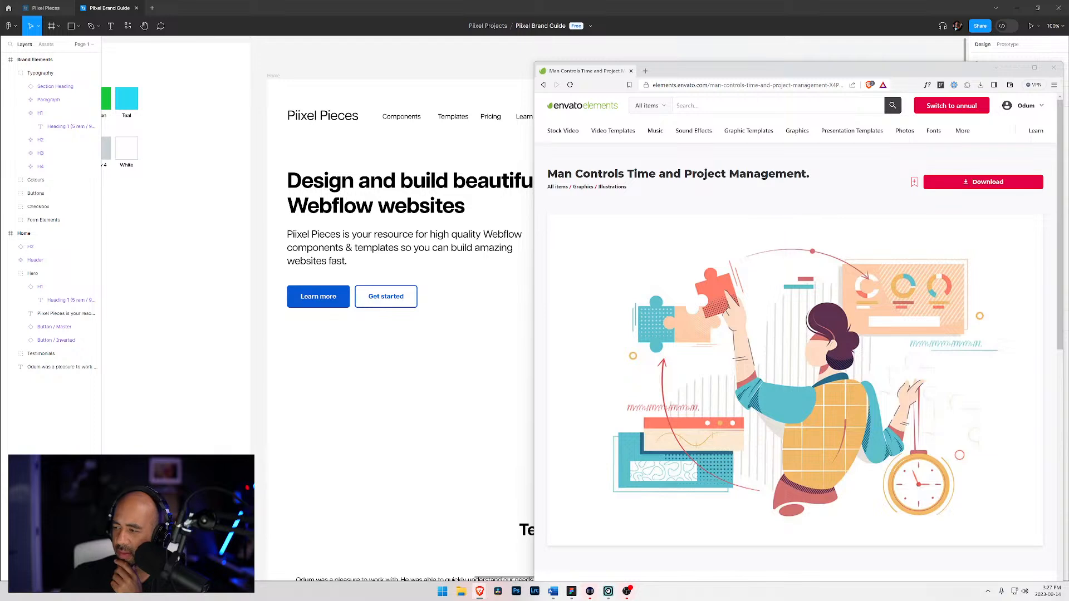
Locate the downloaded illustration archive in its folder, extract it, and select the control image.
click(981, 84)
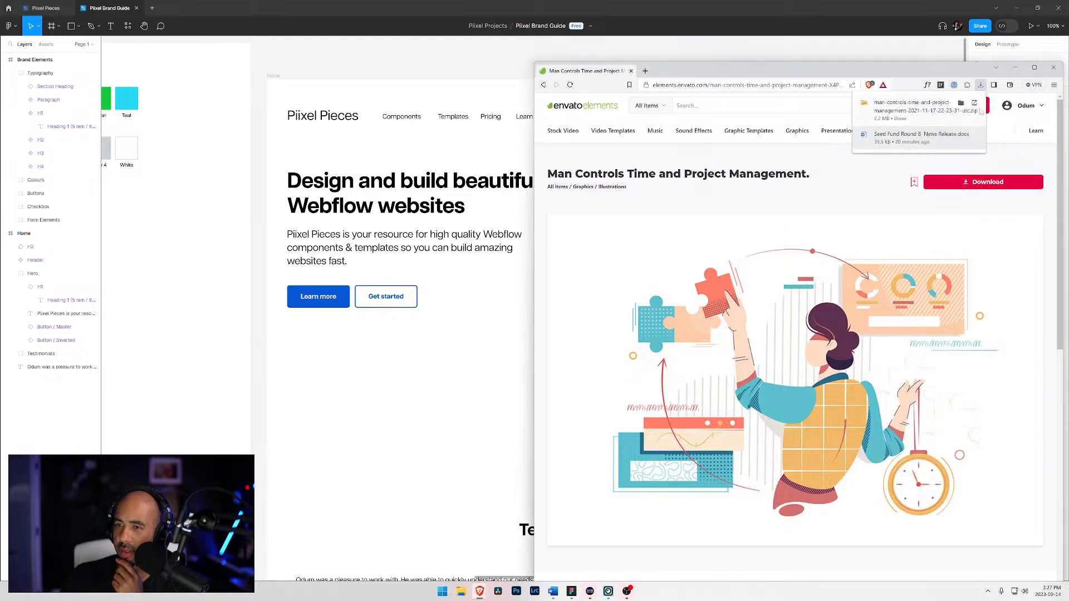
click(961, 103)
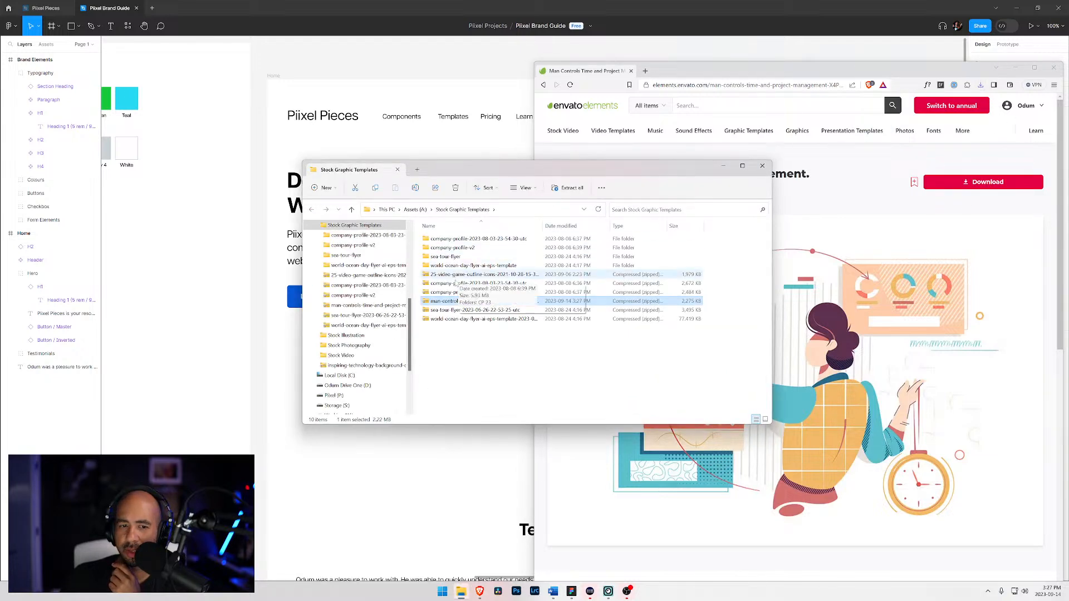
right_click(454, 302)
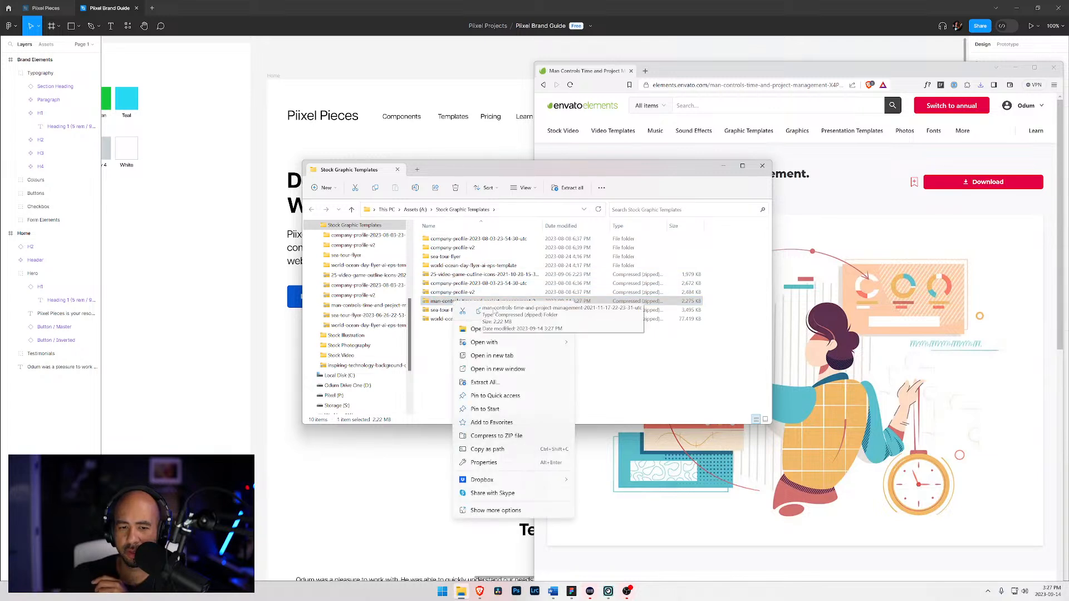
click(482, 383)
click(603, 381)
click(504, 266)
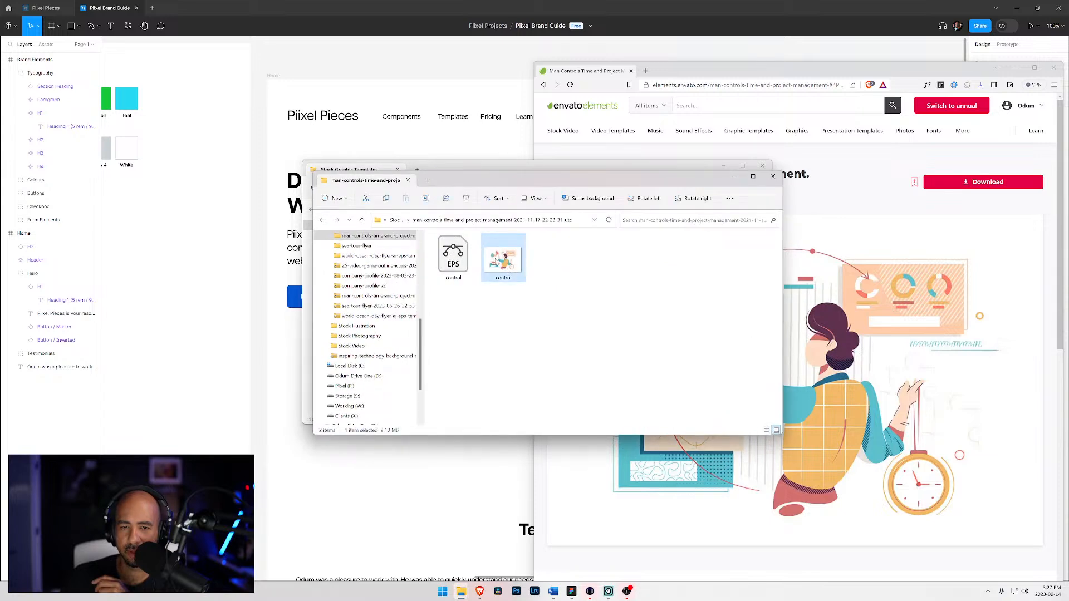
Open the extracted control image, clear the file windows out of the way, and return to the Figma design.
double_click(496, 261)
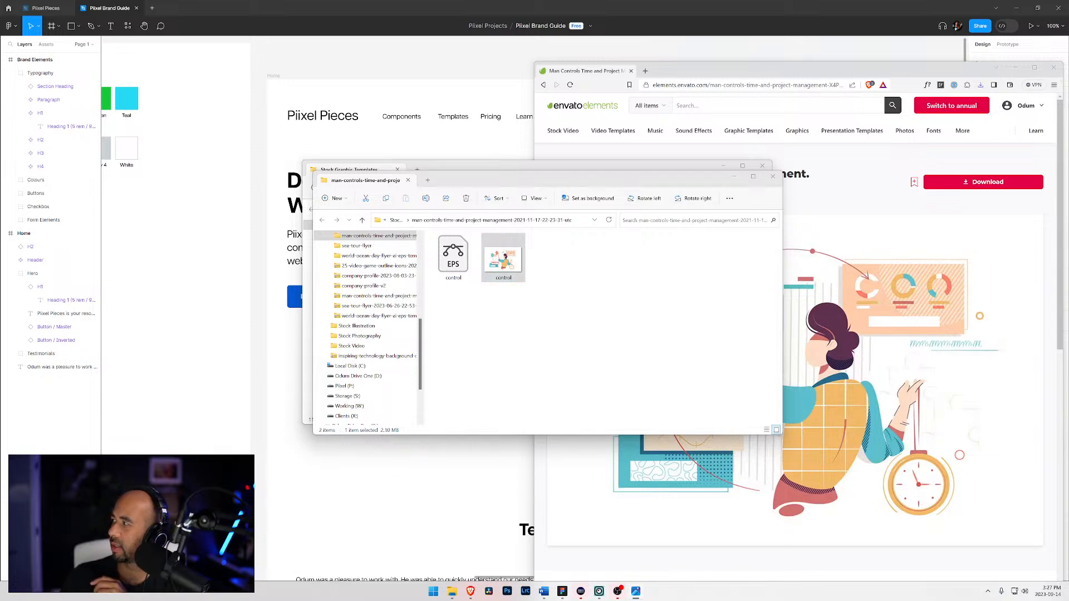
click(726, 167)
drag(691, 178, 1068, 233)
click(364, 12)
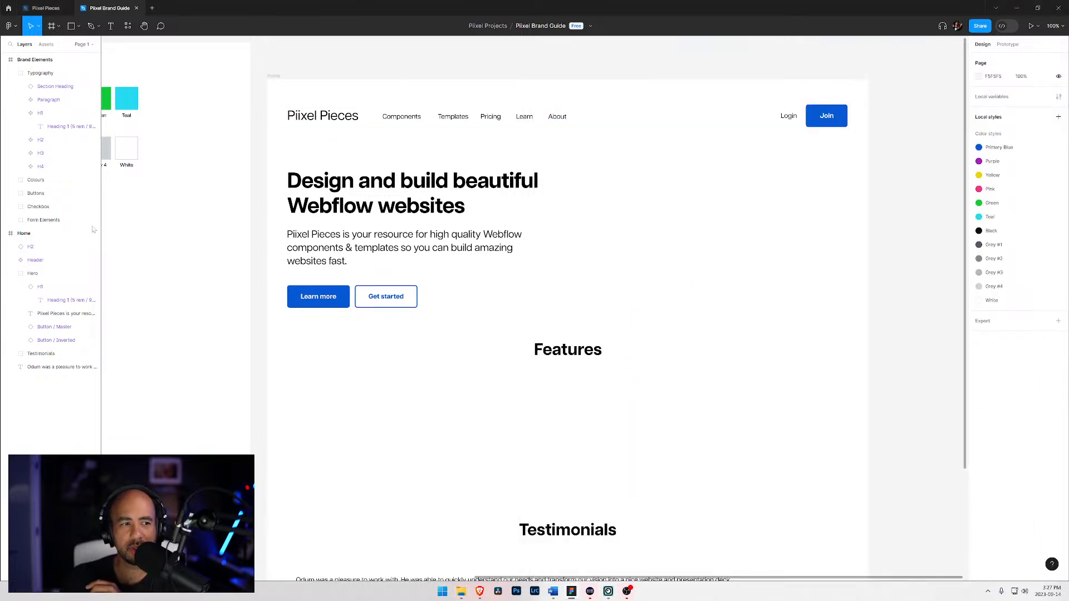
Select the Hero group and look through the local components under Brand Elements and Home.
click(21, 287)
click(28, 274)
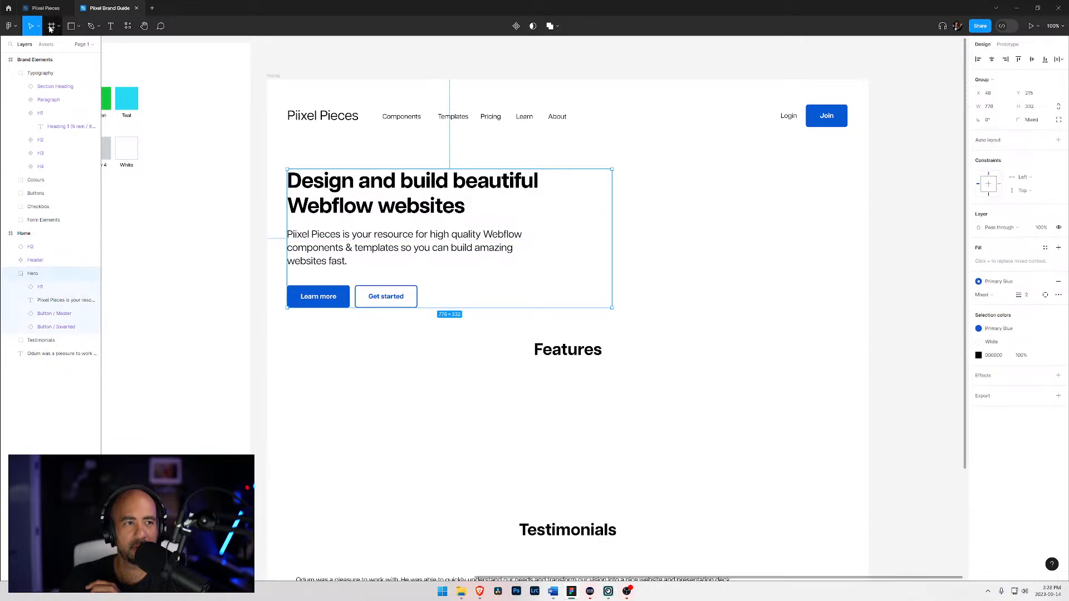
click(129, 26)
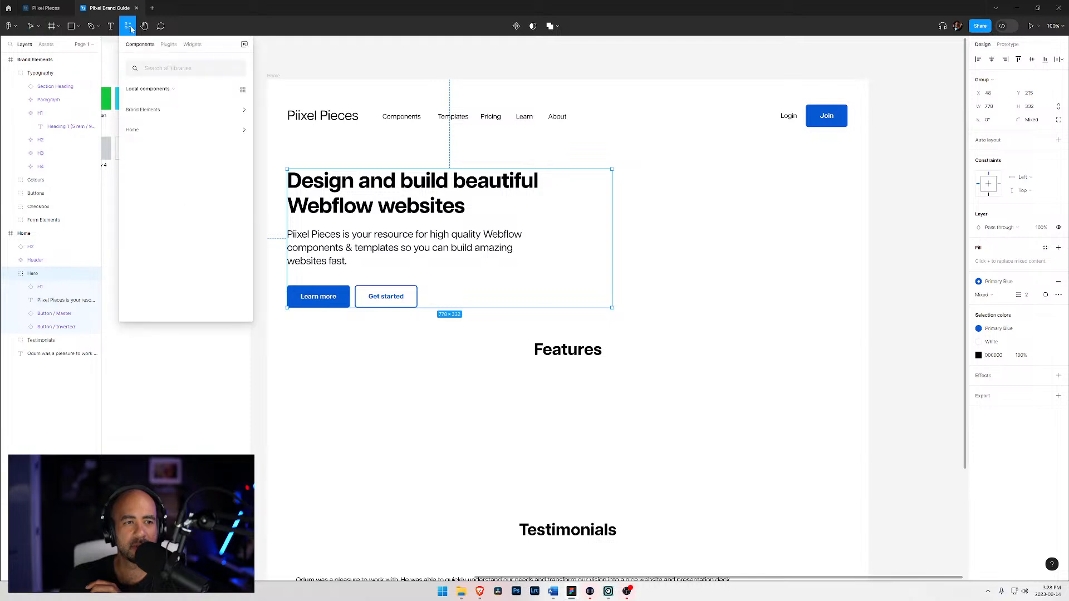
click(172, 89)
click(173, 90)
click(148, 110)
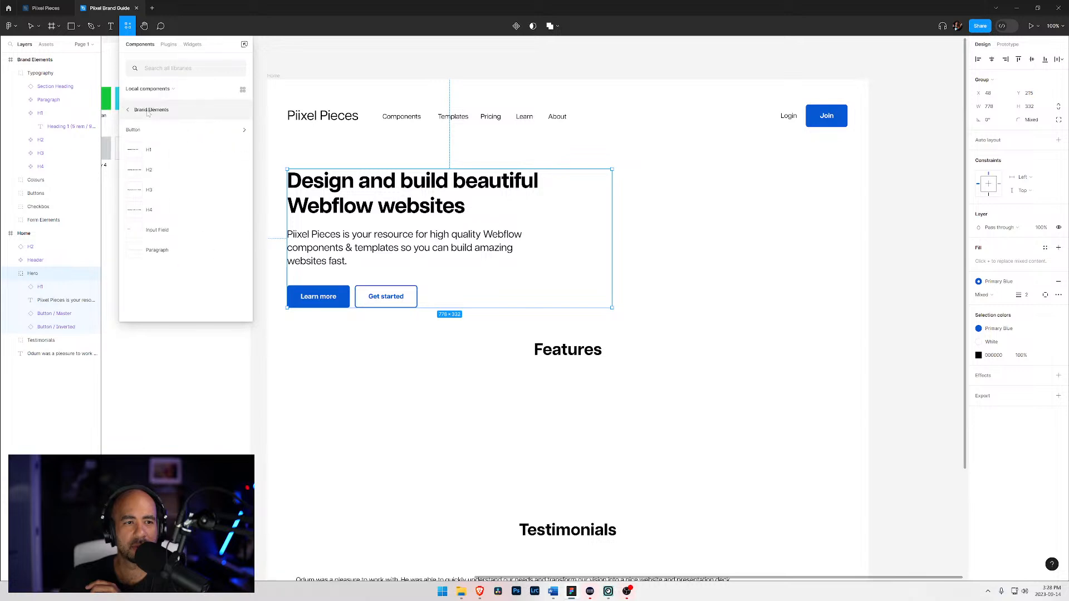
click(129, 110)
click(134, 130)
click(130, 111)
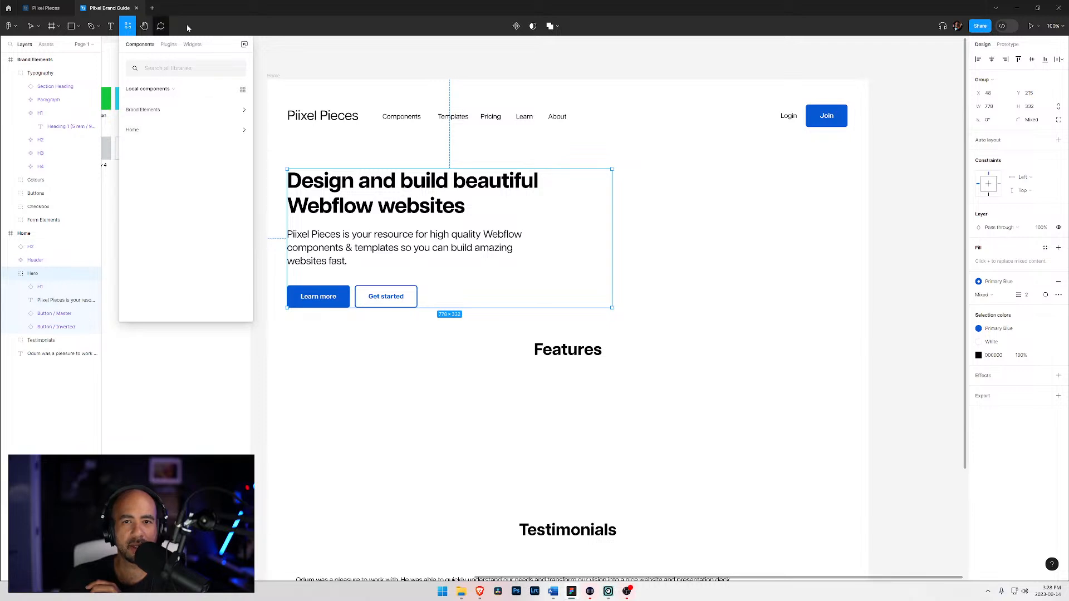
click(558, 26)
click(609, 29)
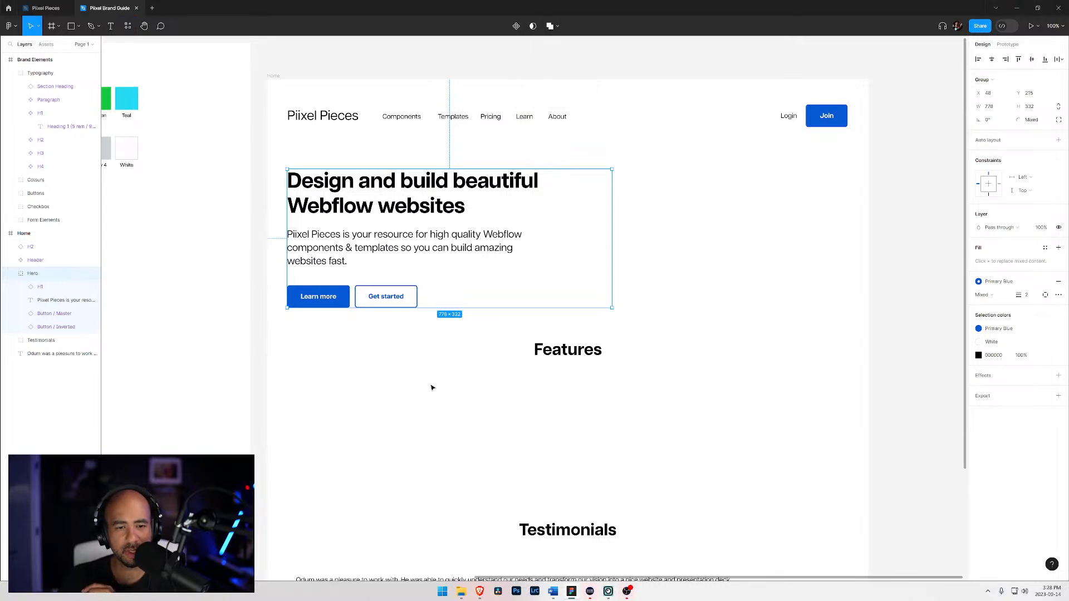
Paste the control image onto the Home page and move it into the Hero group below the Button / Inverted layer.
key(ctrl+v)
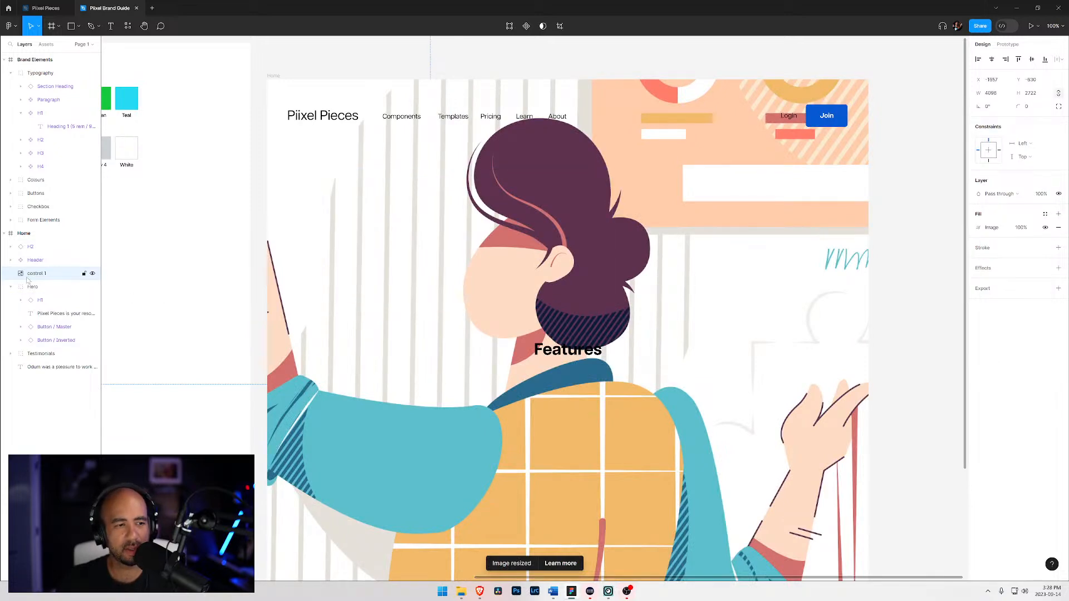
drag(27, 279, 40, 350)
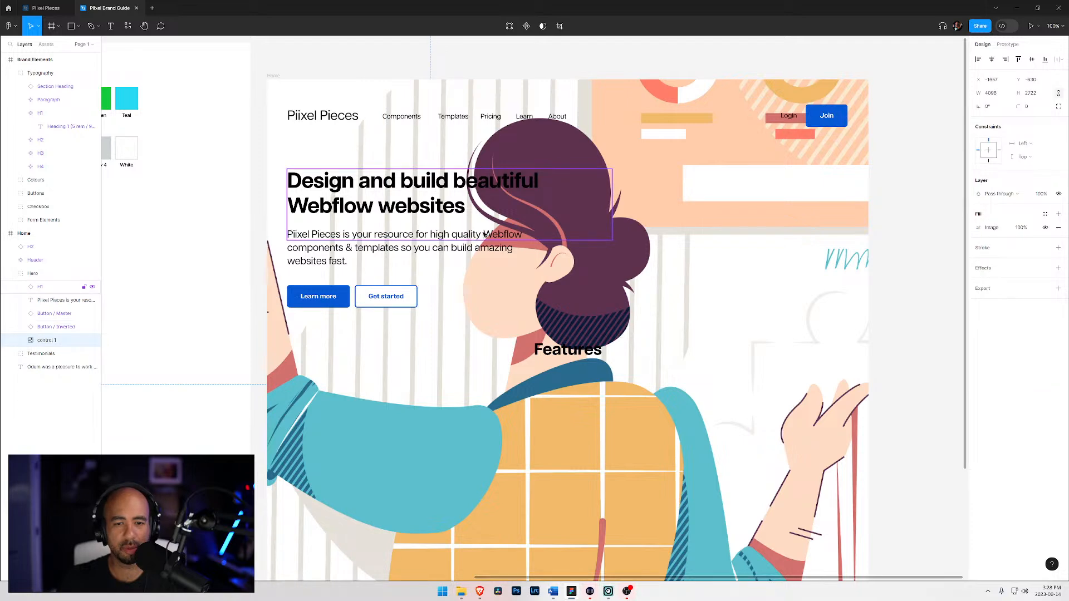
Scale the pasted illustration down proportionally to about 824 × 548 beside the hero text.
key(ctrl+minus)
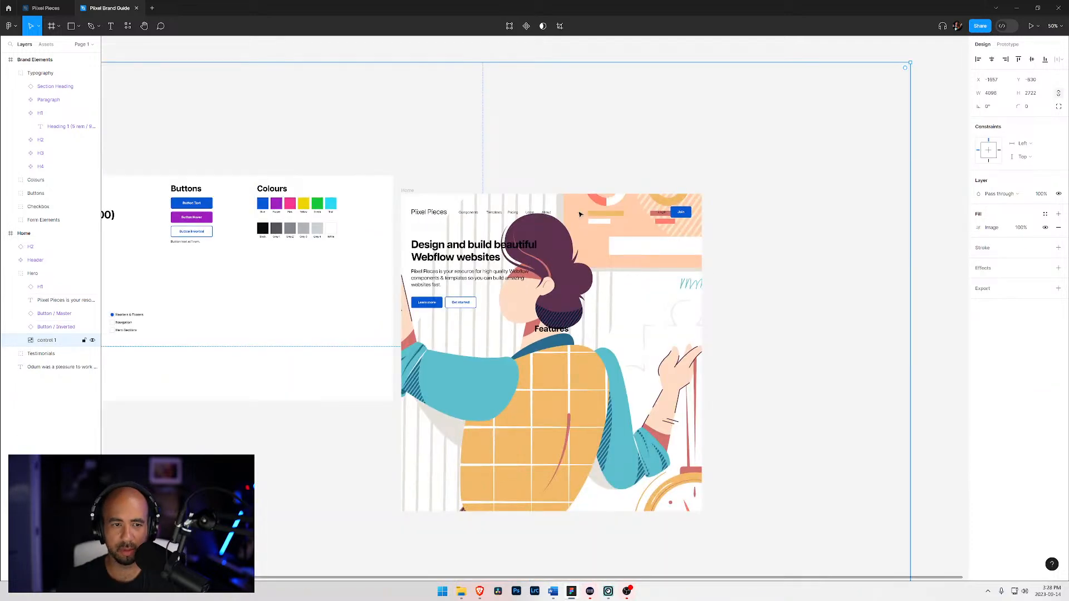
key(ctrl+minus)
drag(294, 186, 505, 326)
drag(721, 471, 572, 303)
key(shift+0)
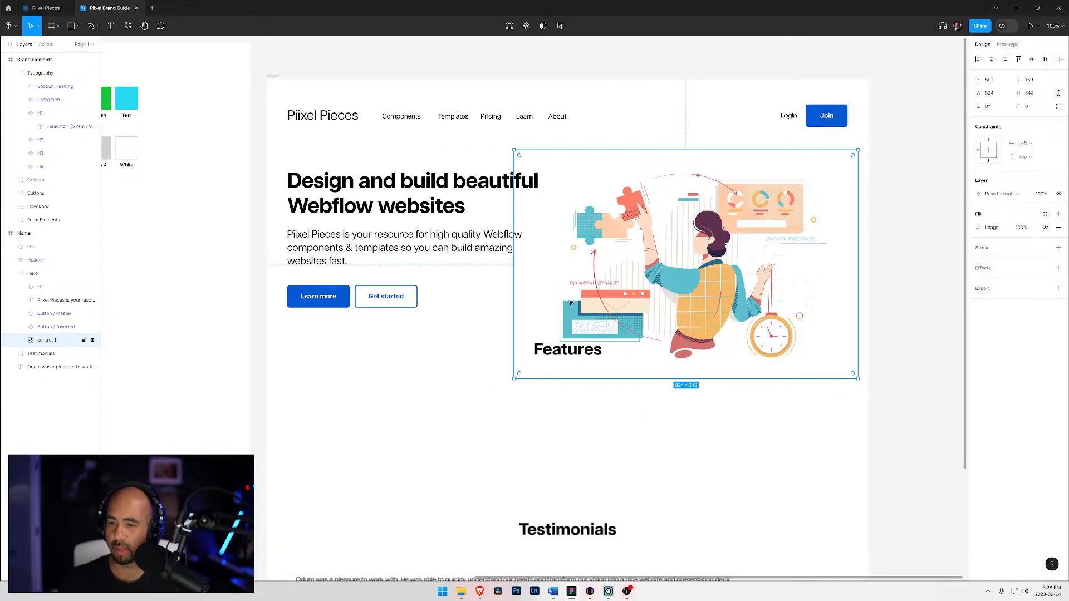
Reduce the illustration to about 707 × 470 and place it to the right of the hero text, above the Features heading.
key(plus)
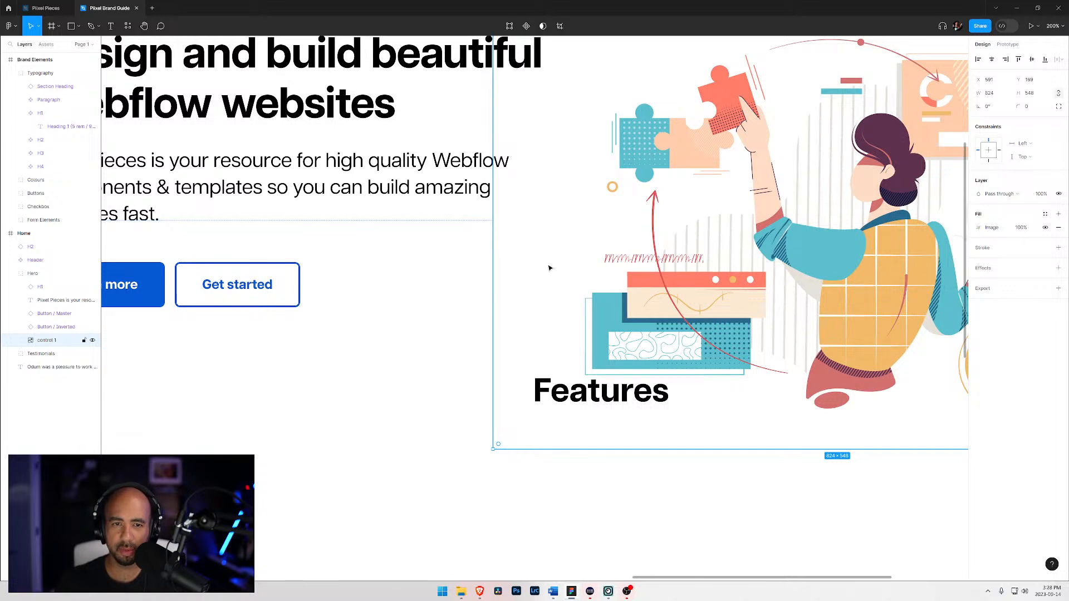
drag(494, 444, 705, 215)
key(minus)
drag(627, 166, 565, 132)
mouse_move(681, 213)
mouse_down()
mouse_move(662, 214)
mouse_move(667, 227)
mouse_up()
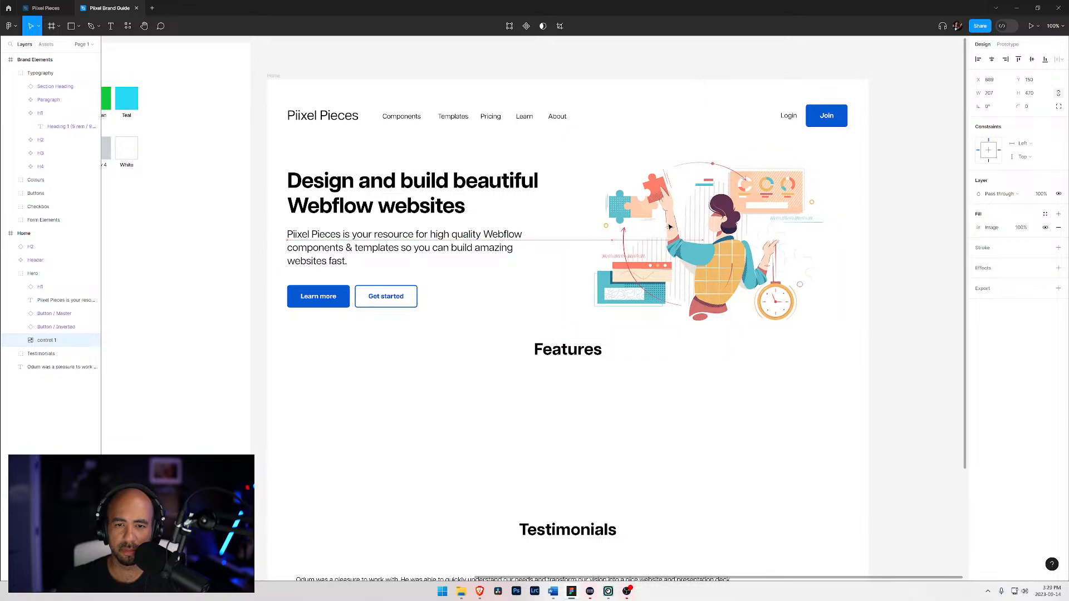
click(618, 118)
click(560, 90)
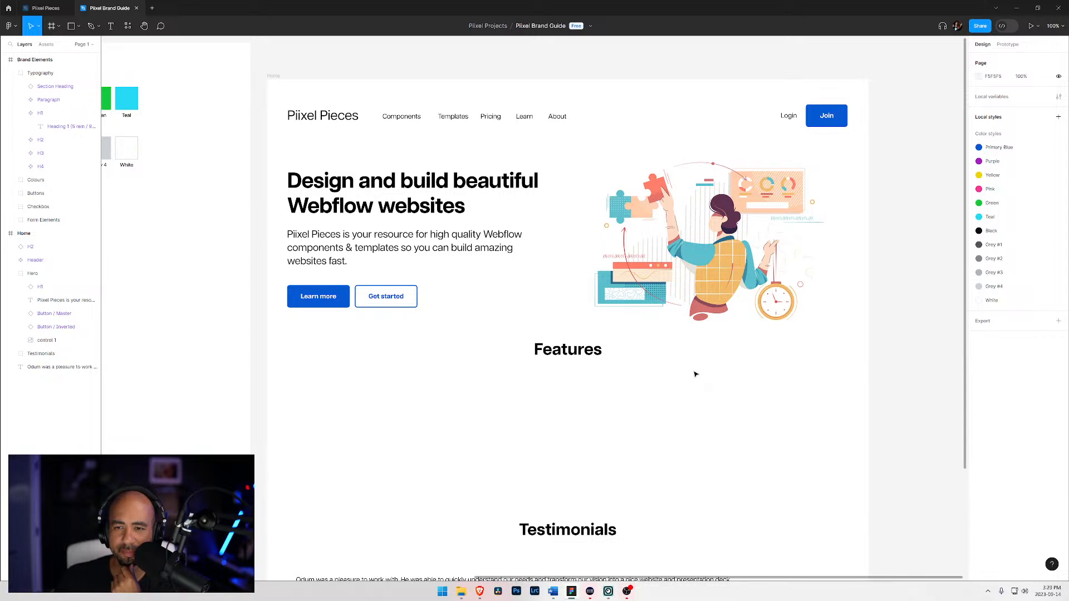
Rename the illustration's layer in the Hero group to "Hero Image".
click(367, 193)
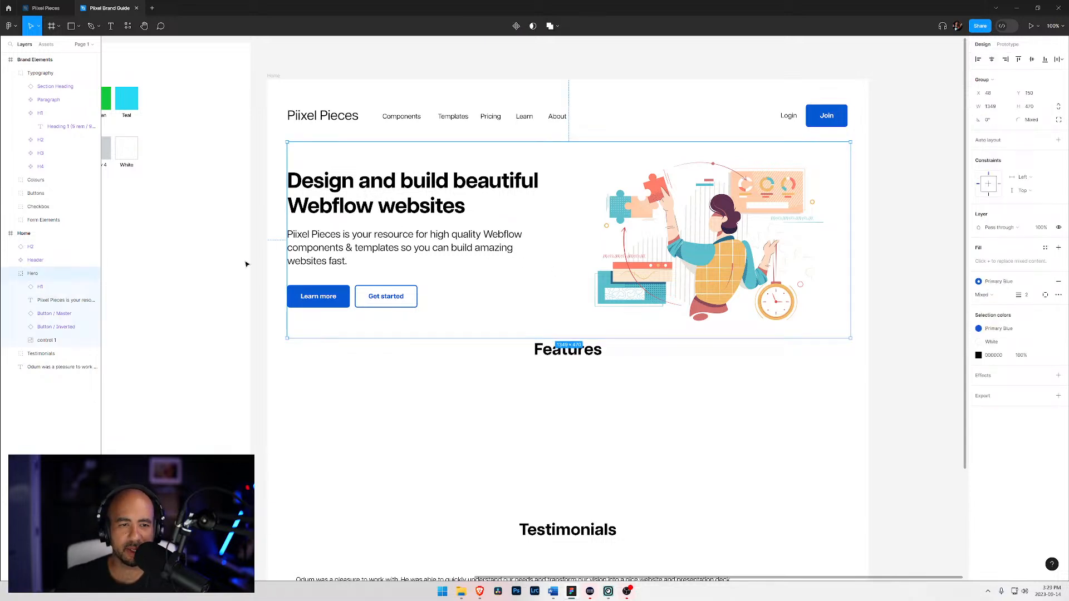
click(46, 341)
double_click(49, 341)
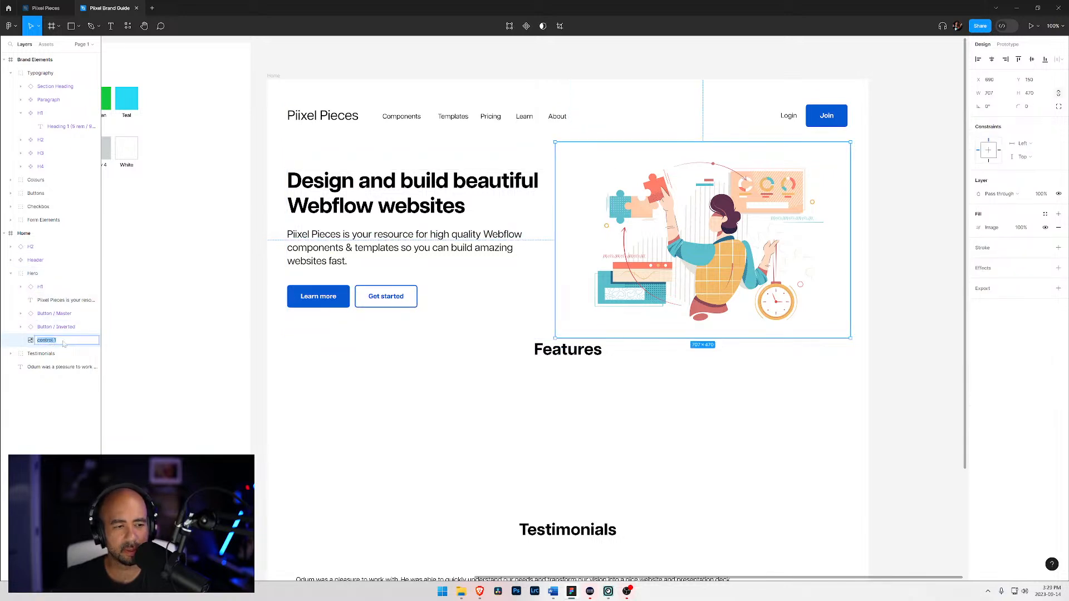
text(Hero)
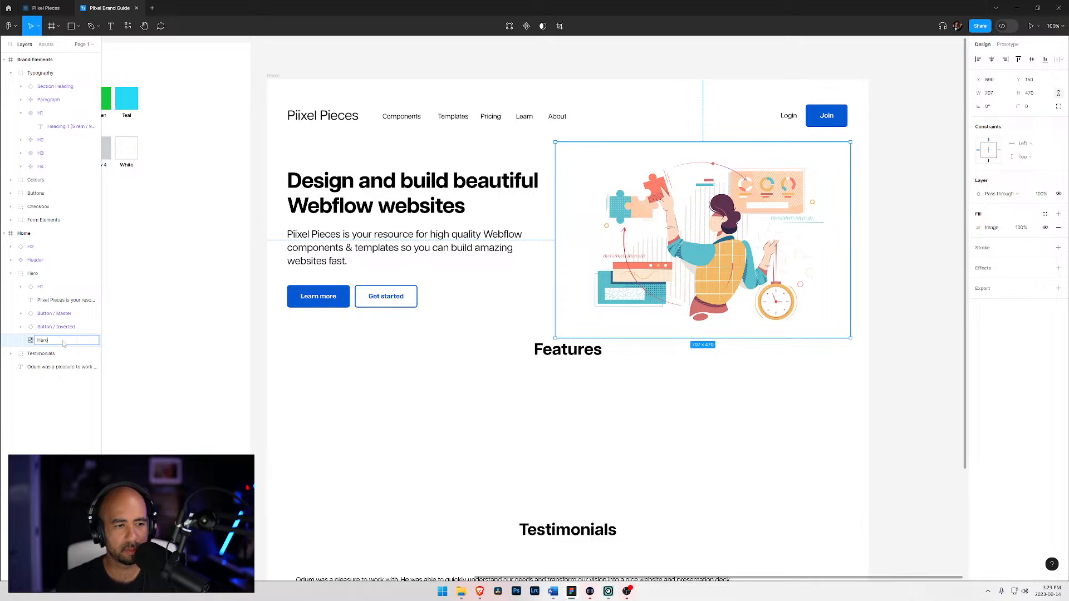
text( Image)
key(Return)
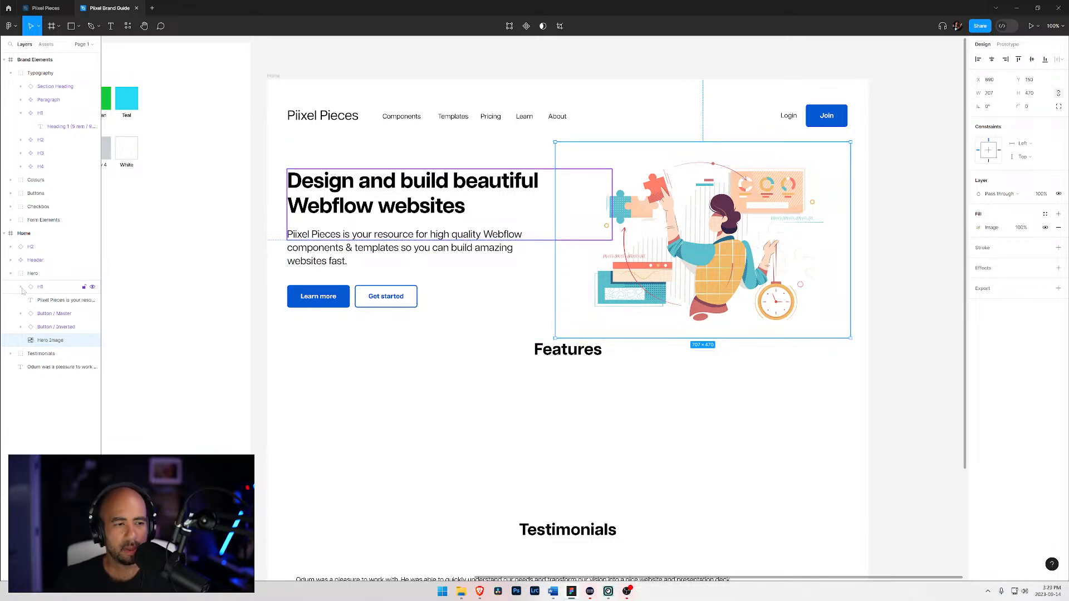
Shift the hero heading, paragraph and both buttons together horizontally to the right, closer to the illustration.
click(40, 301)
shift+click(40, 287)
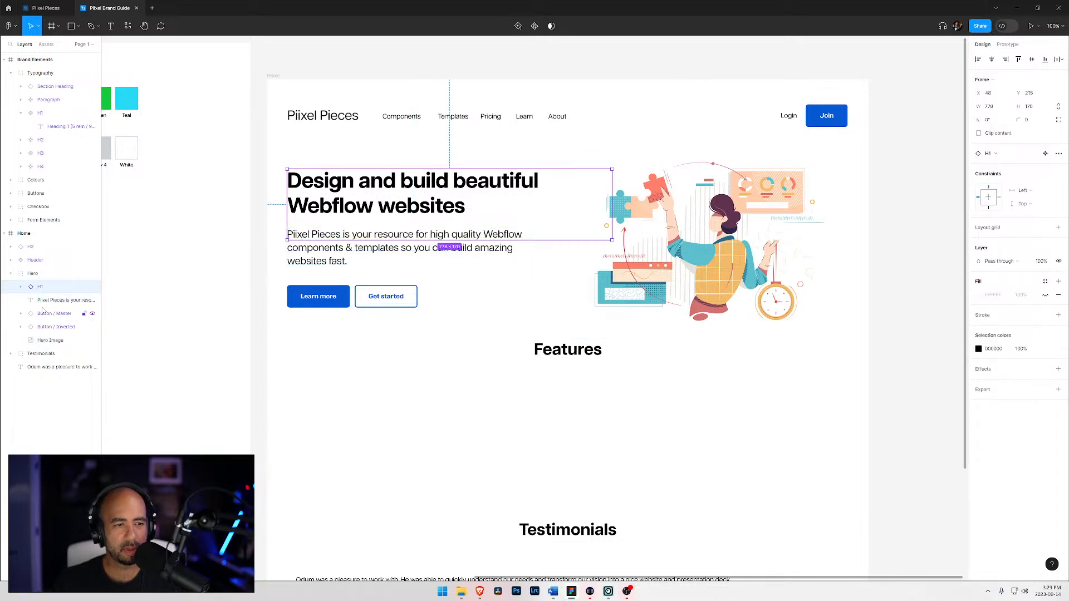
shift+click(42, 314)
shift+click(44, 330)
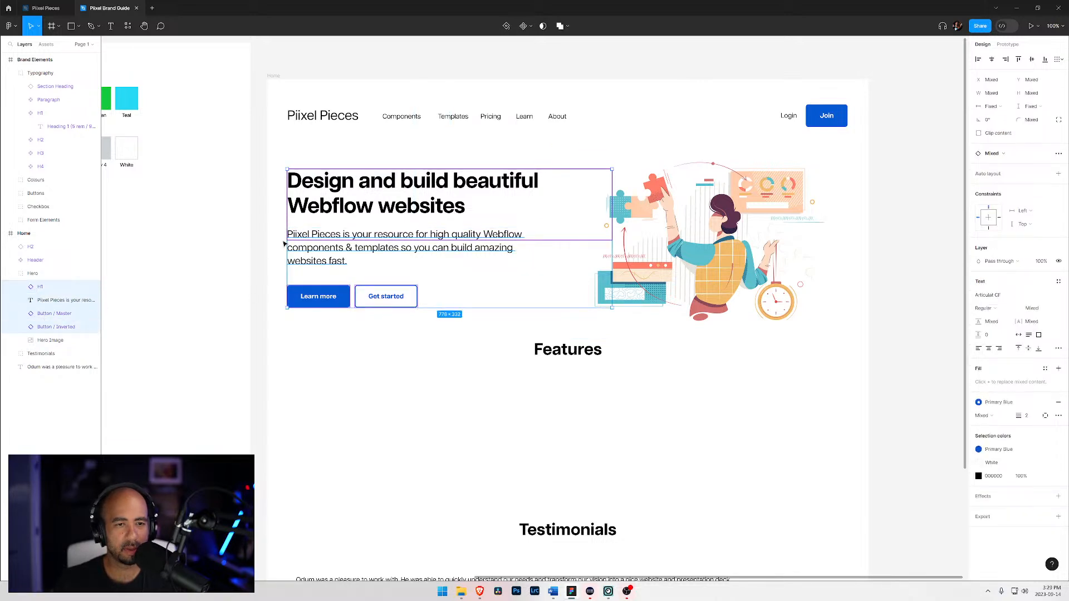
drag(304, 241, 330, 238)
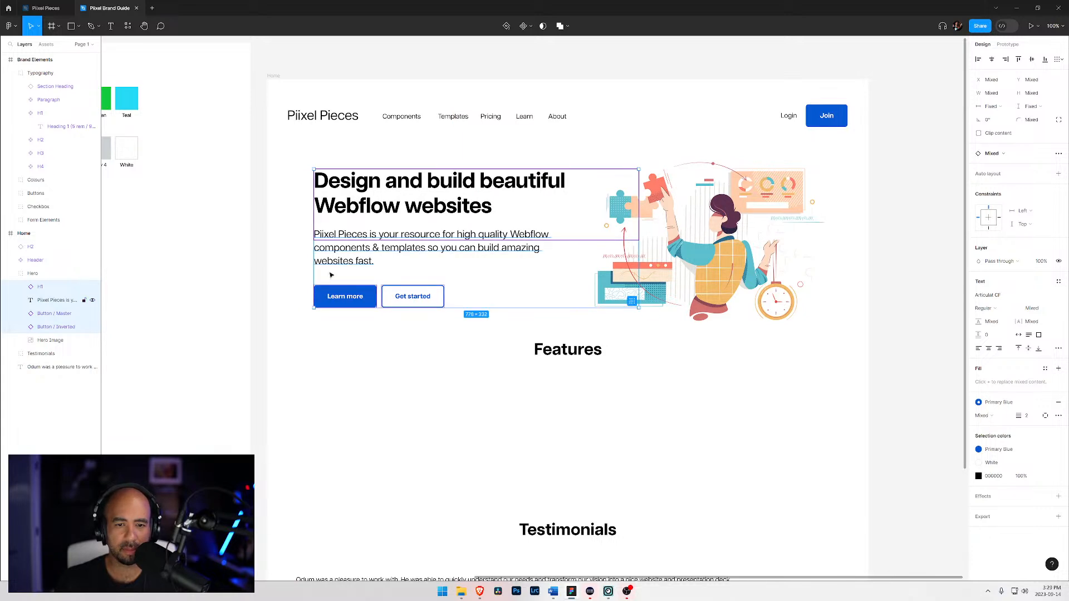
click(336, 339)
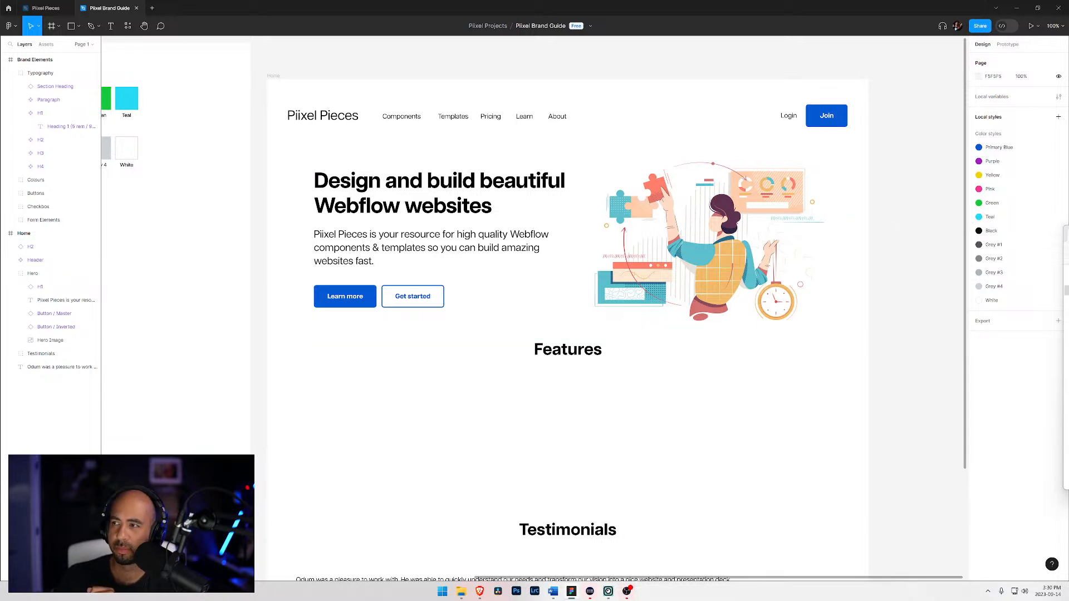
Switch back to the browser and look over the illustration's item page, including its details and similar graphics.
mouse_move(480, 595)
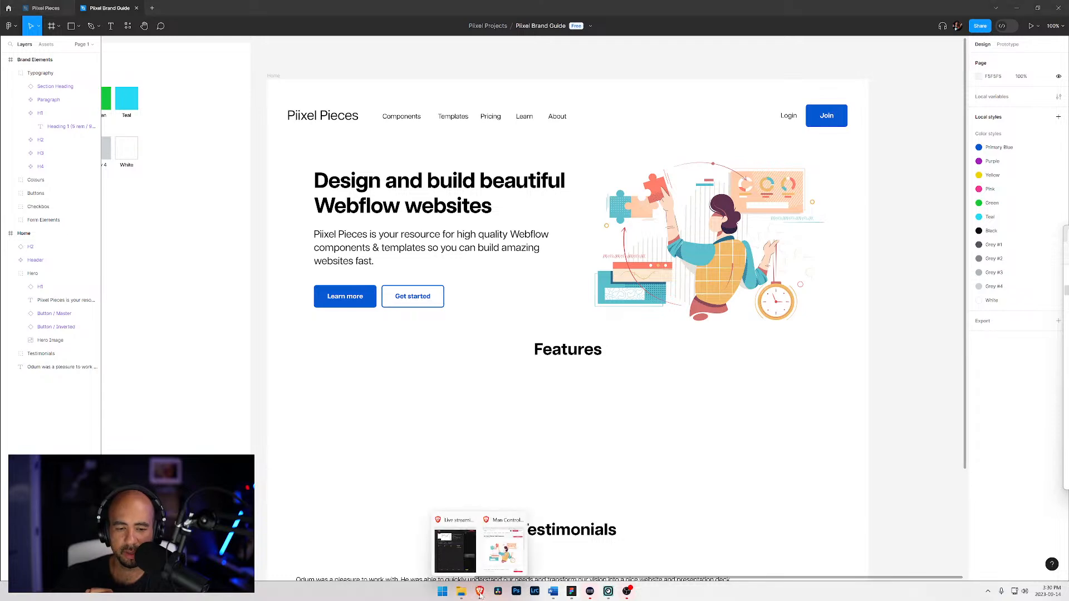
click(503, 548)
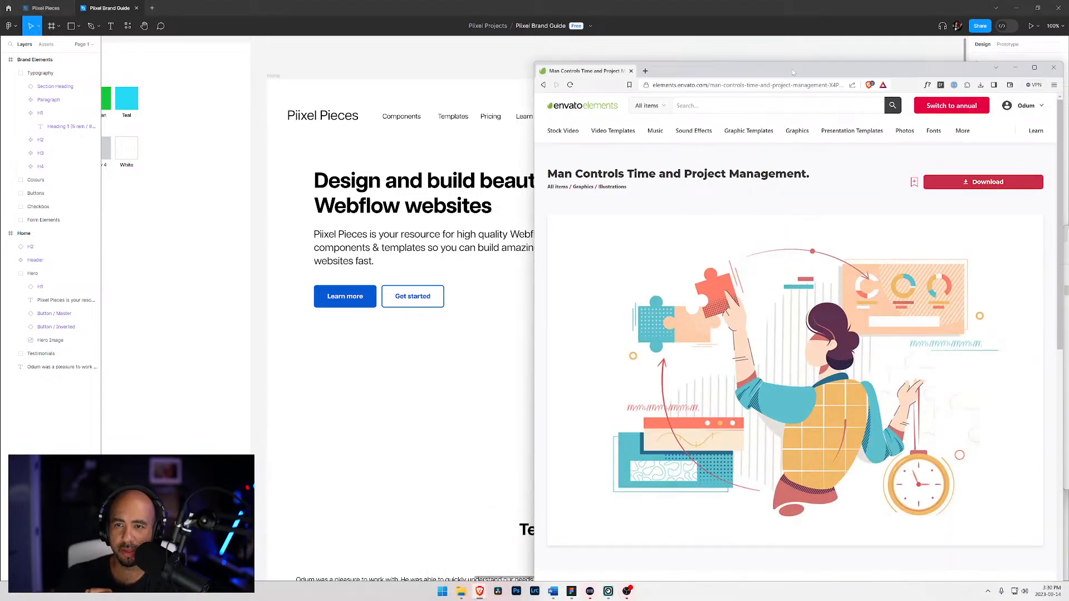
scroll(642, 181, down, 3)
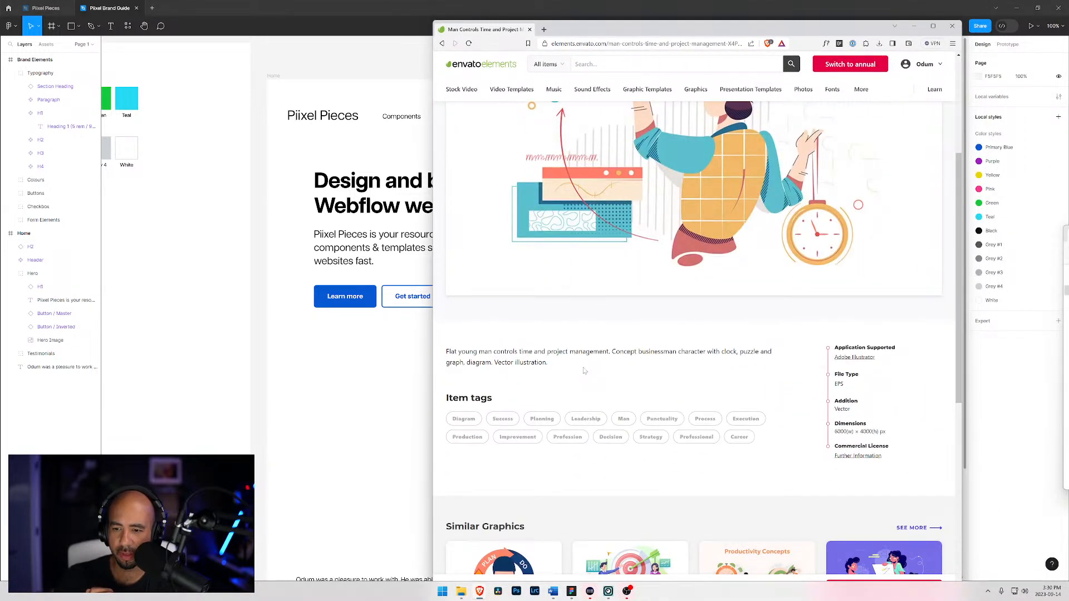
scroll(792, 406, down, 4)
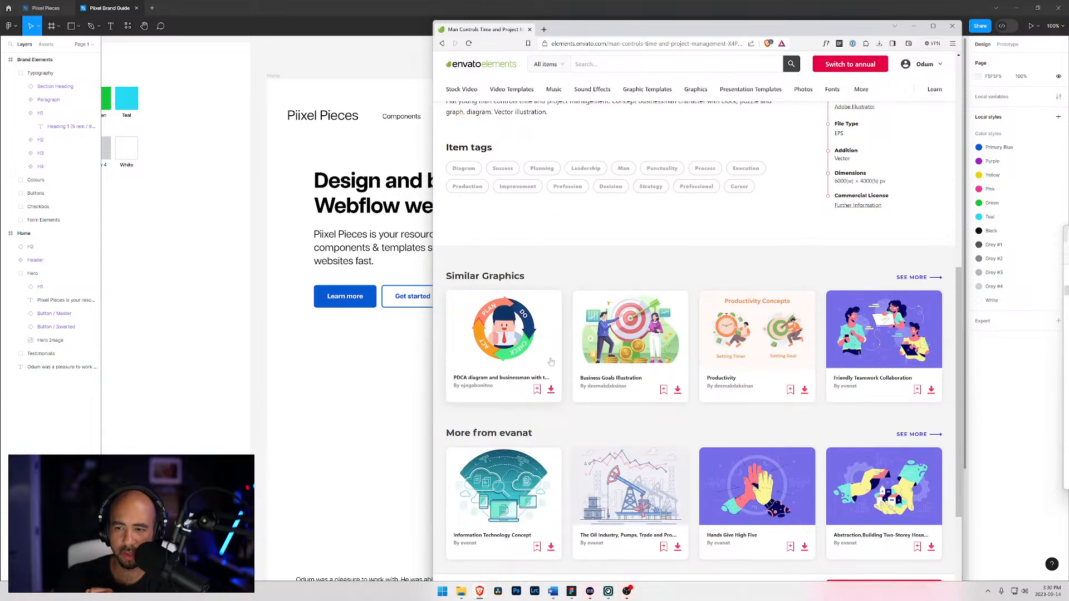
scroll(550, 363, up, 7)
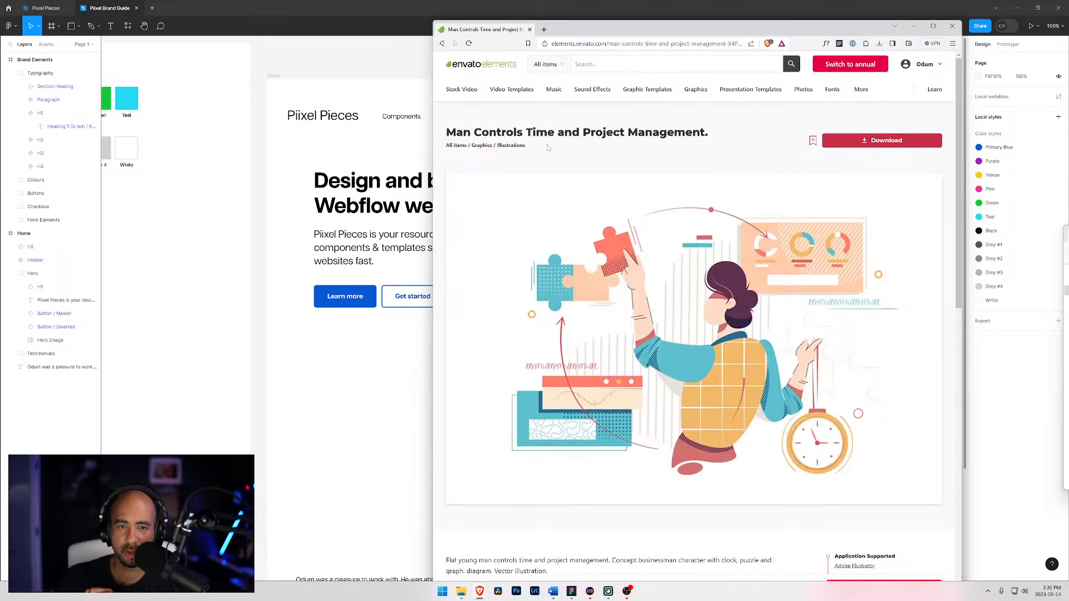
Examine the illustration's item page, including its file details, tags, similar graphics and more items from the same author.
scroll(534, 333, down, 4)
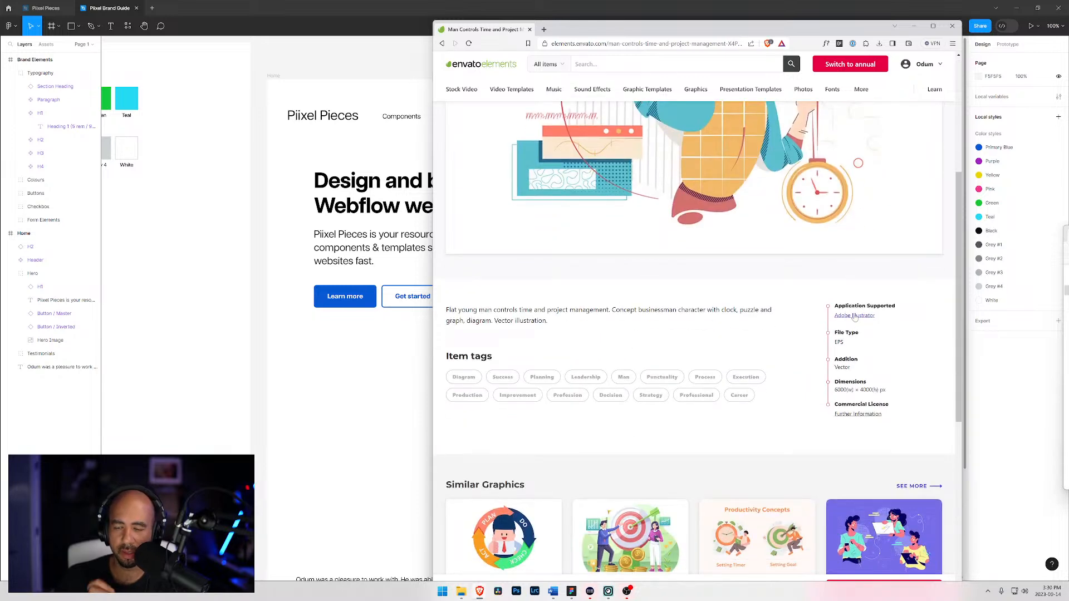
scroll(662, 404, down, 3)
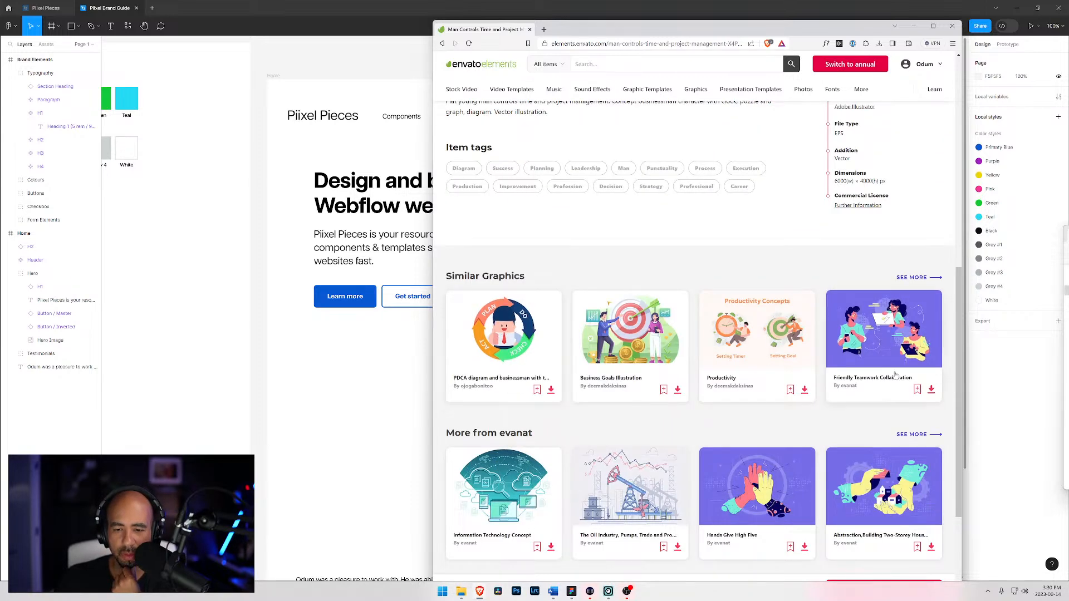
scroll(513, 390, down, 3)
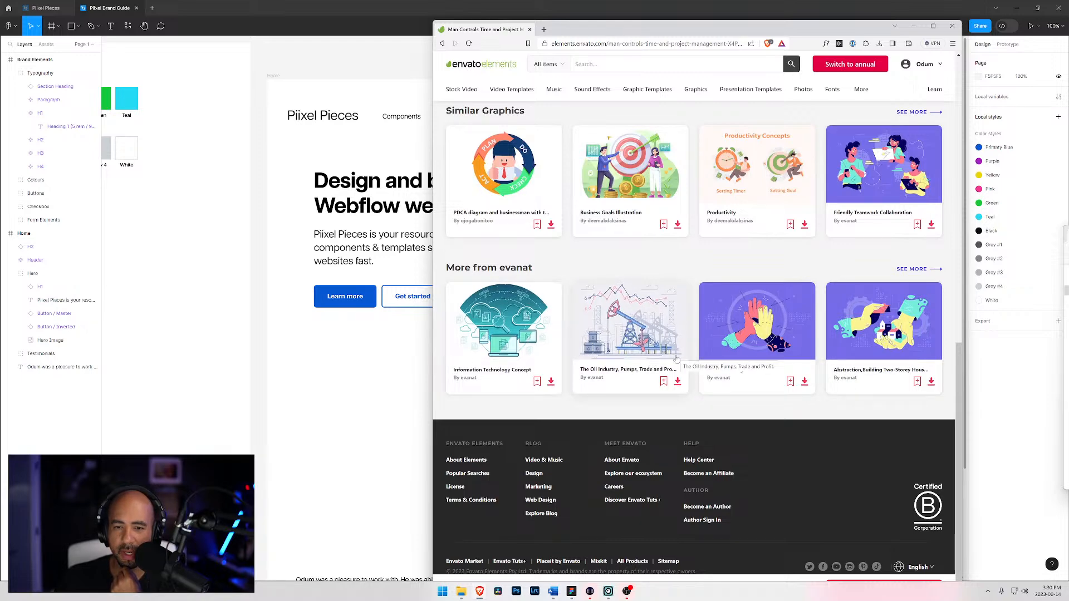
scroll(622, 209, up, 10)
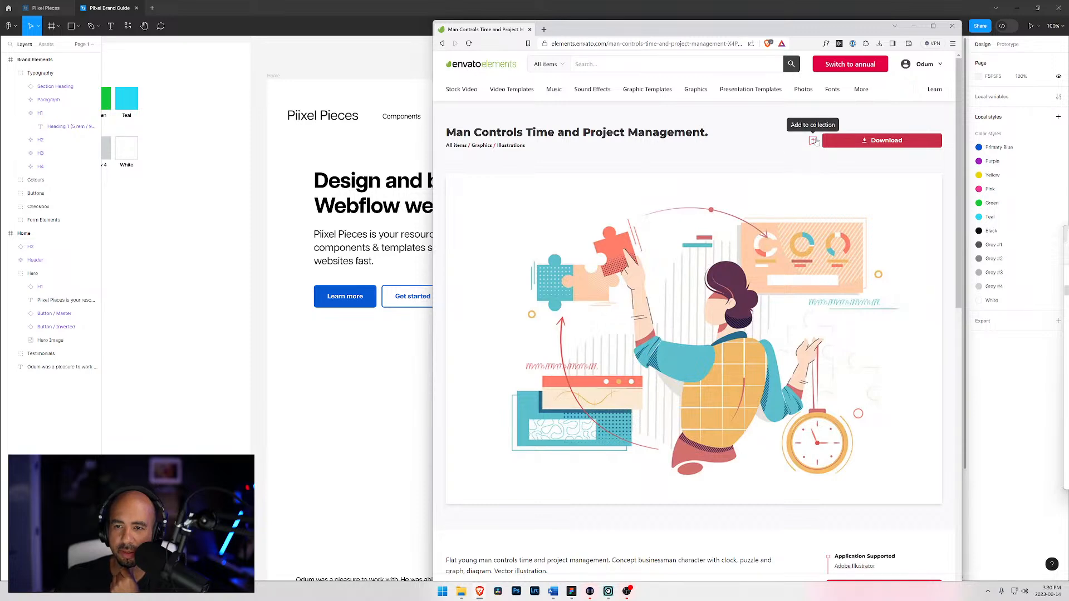
scroll(747, 282, down, 4)
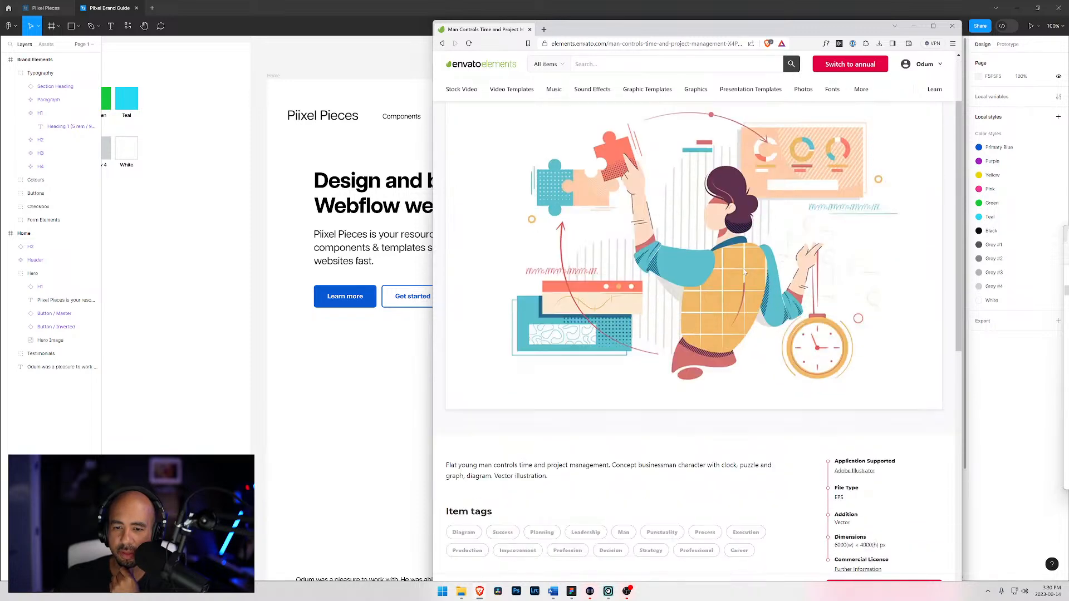
scroll(583, 357, down, 4)
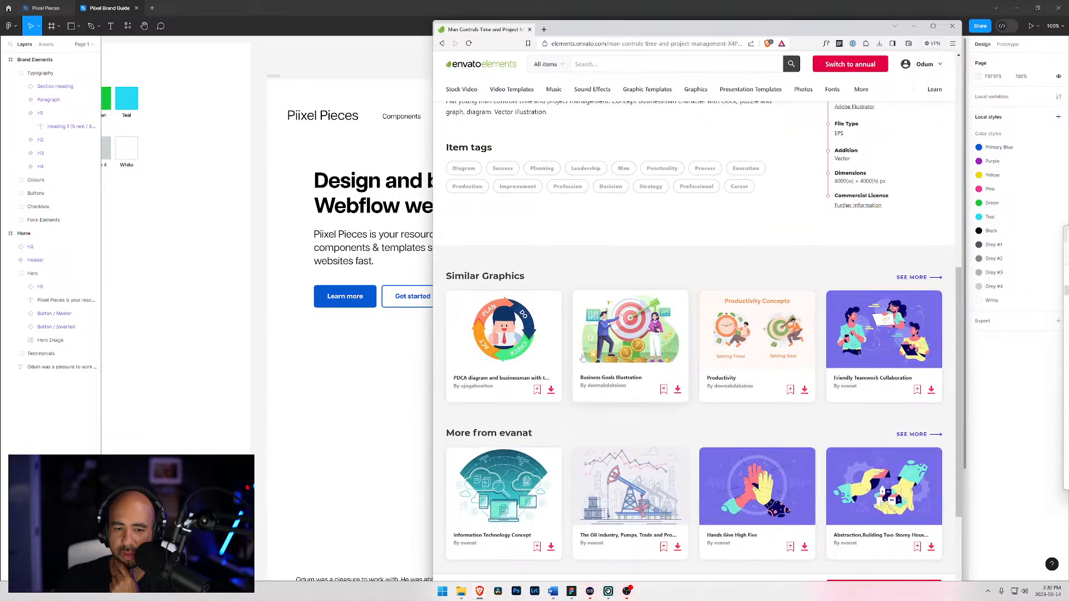
scroll(583, 357, up, 8)
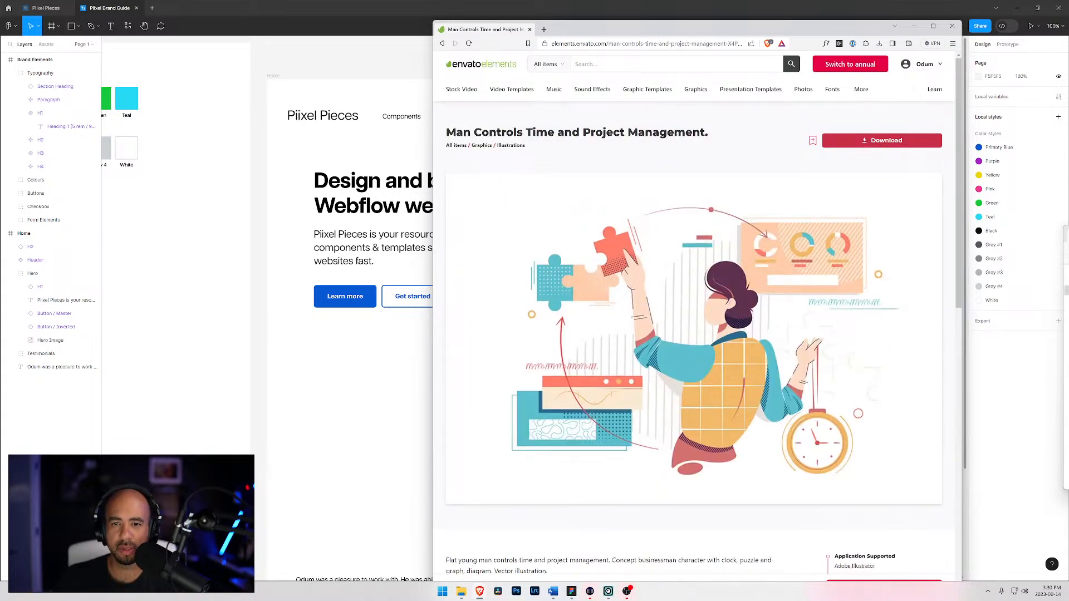
Copy the illustration's full title and open its author's portfolio from the Similar Graphics section to skim the available graphics.
drag(709, 132, 446, 132)
key(ctrl+c)
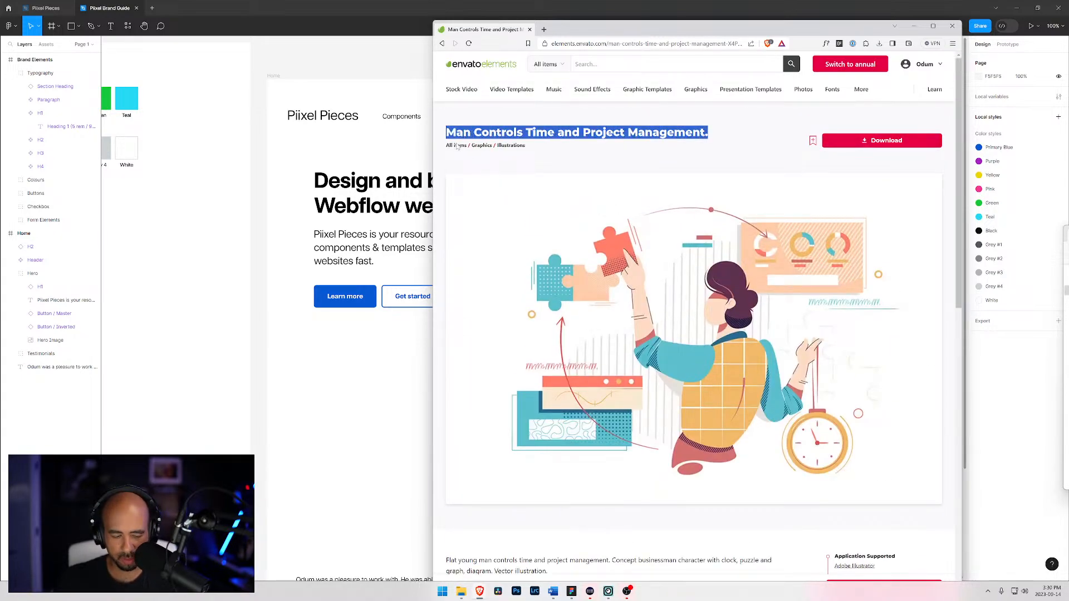
scroll(847, 350, down, 8)
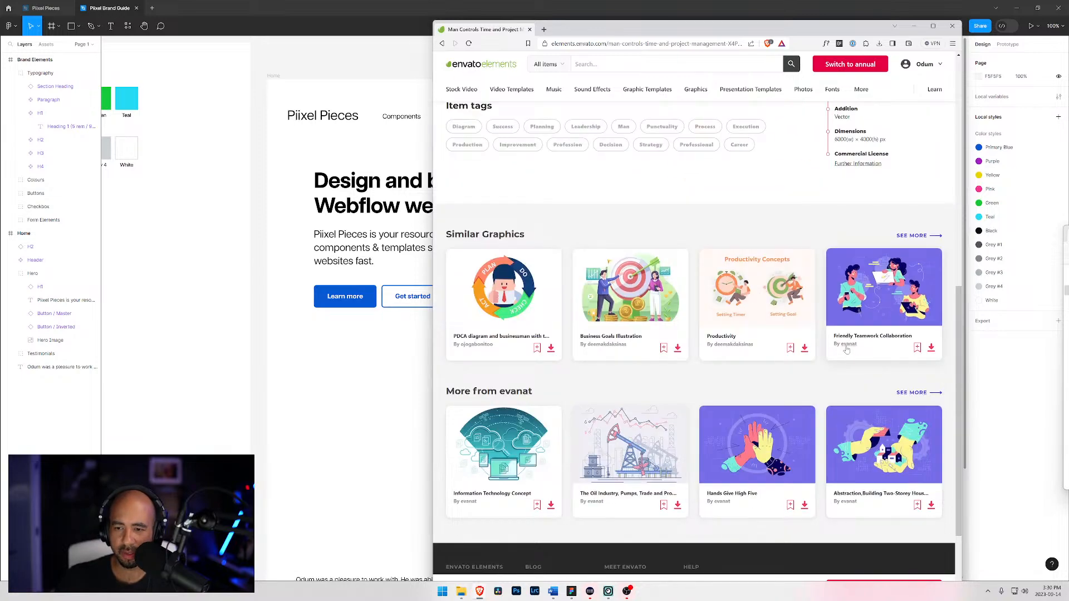
click(847, 345)
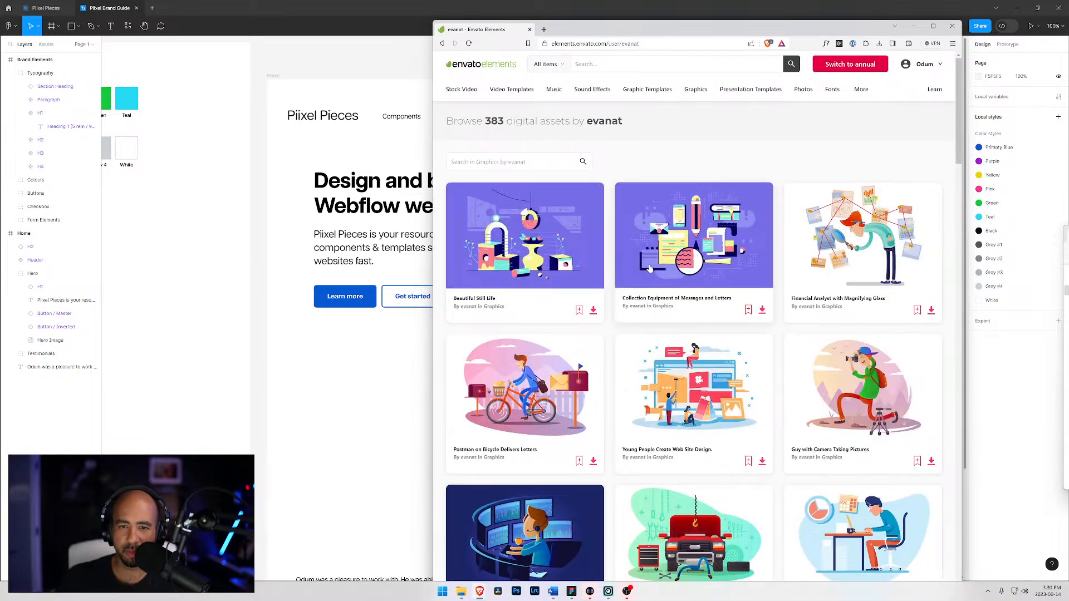
scroll(608, 269, down, 10)
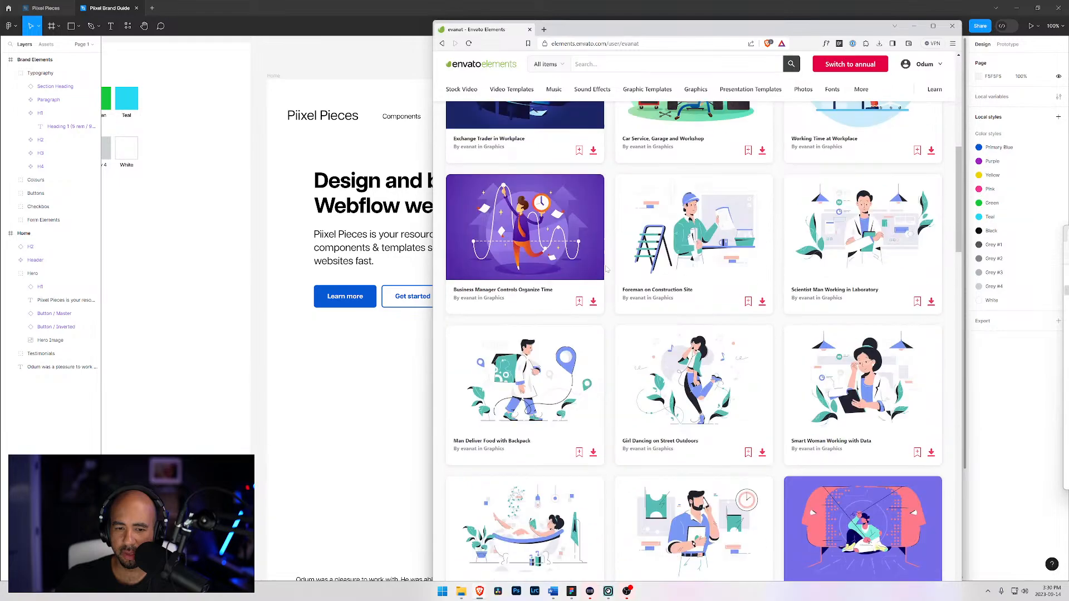
scroll(606, 269, down, 3)
scroll(613, 250, up, 13)
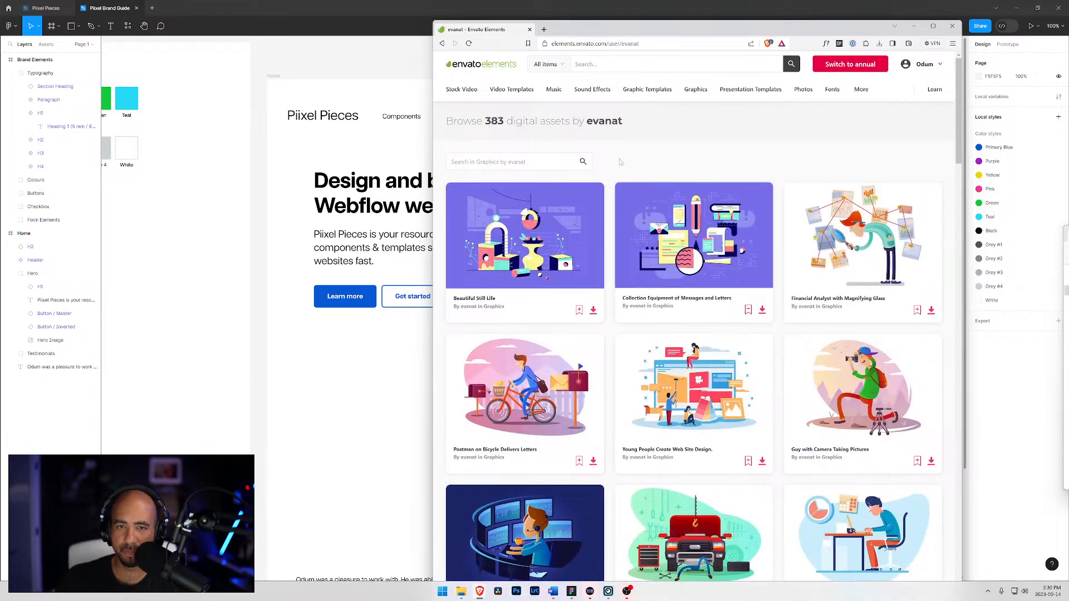
Search all items for "Man Controls Time and Project Management." and open the author's portfolio from the matching result under Graphics.
click(617, 64)
key(ctrl+v)
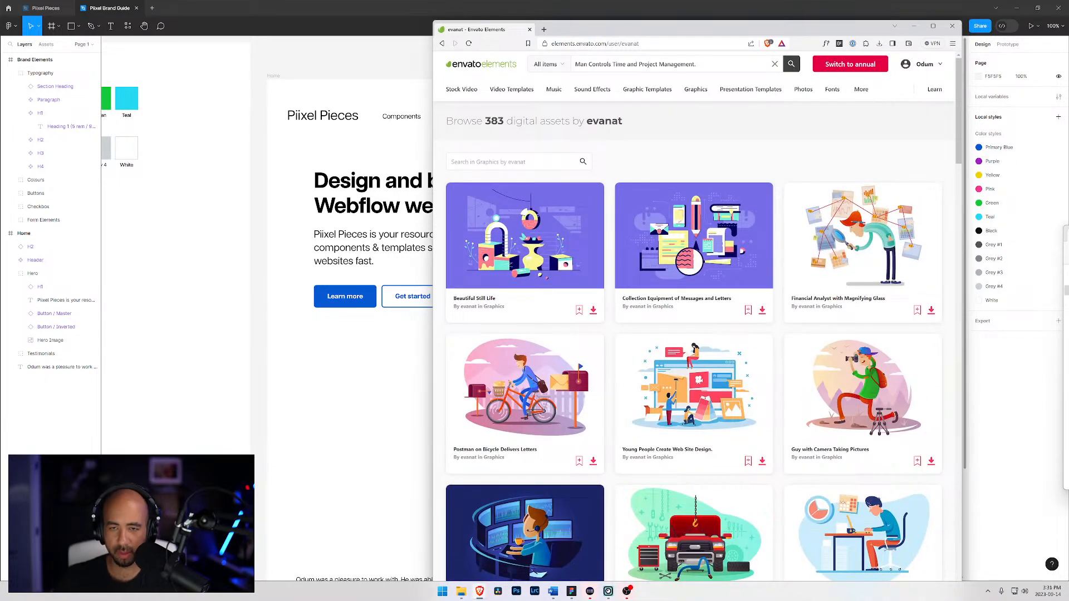
key(Return)
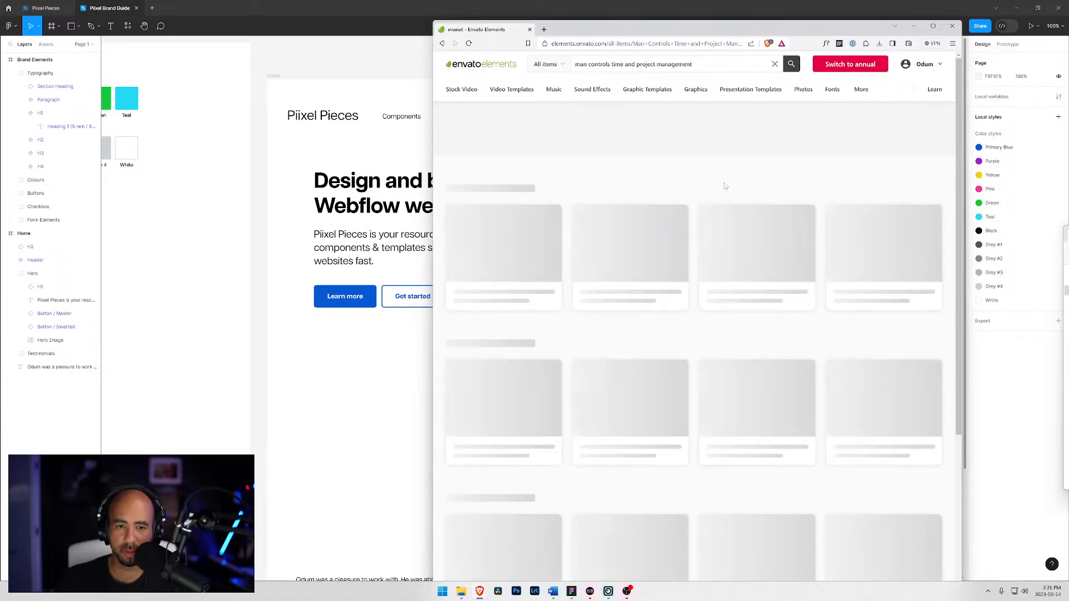
scroll(651, 234, down, 4)
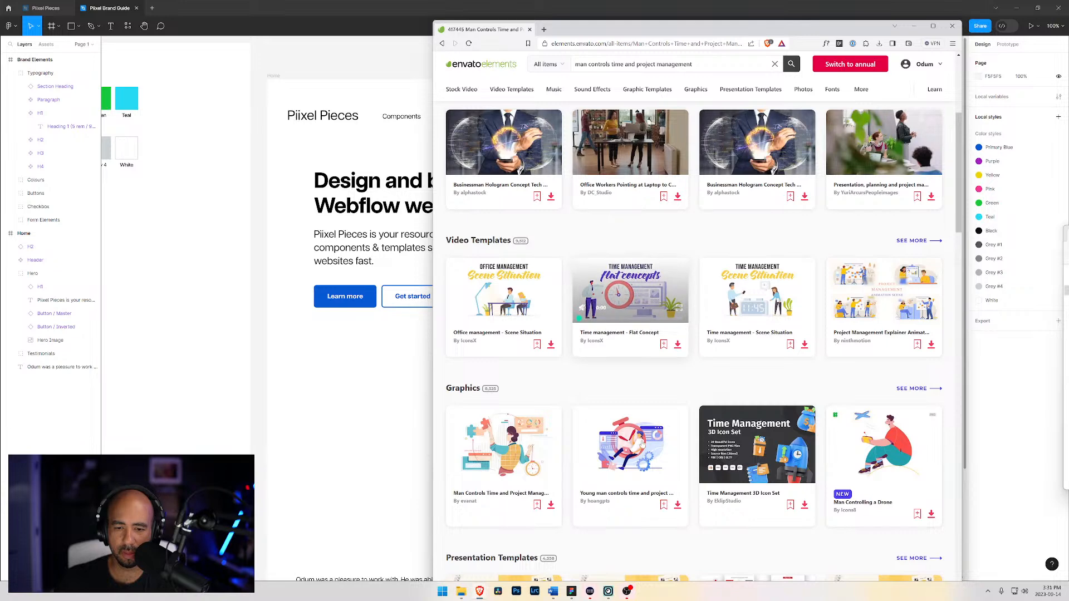
click(470, 502)
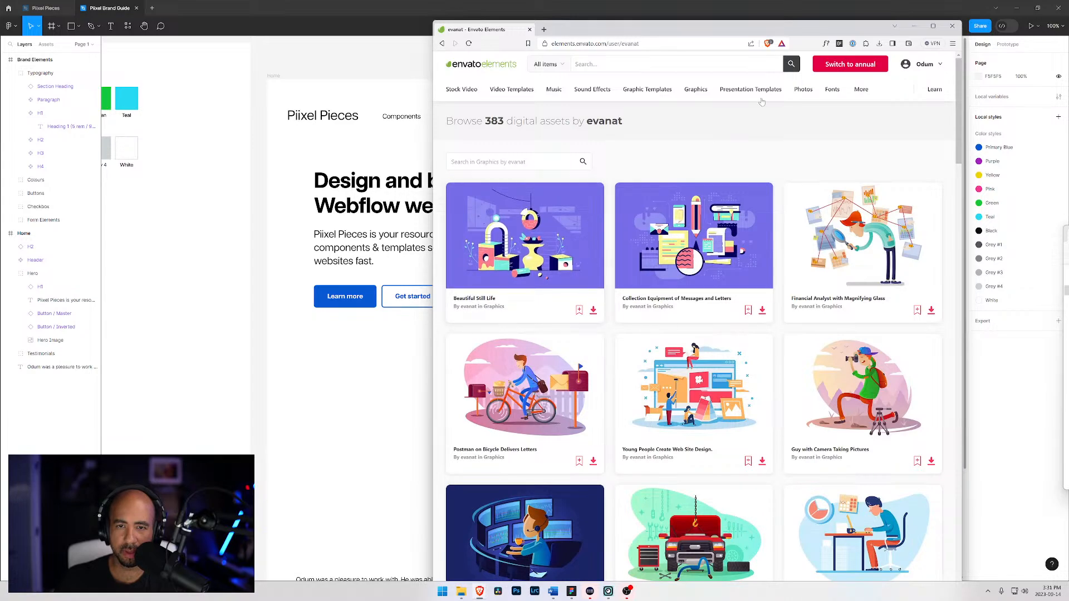
Browse the first page of the author's portfolio for illustrations in a style matching the hero image.
scroll(591, 283, down, 2)
scroll(592, 283, down, 15)
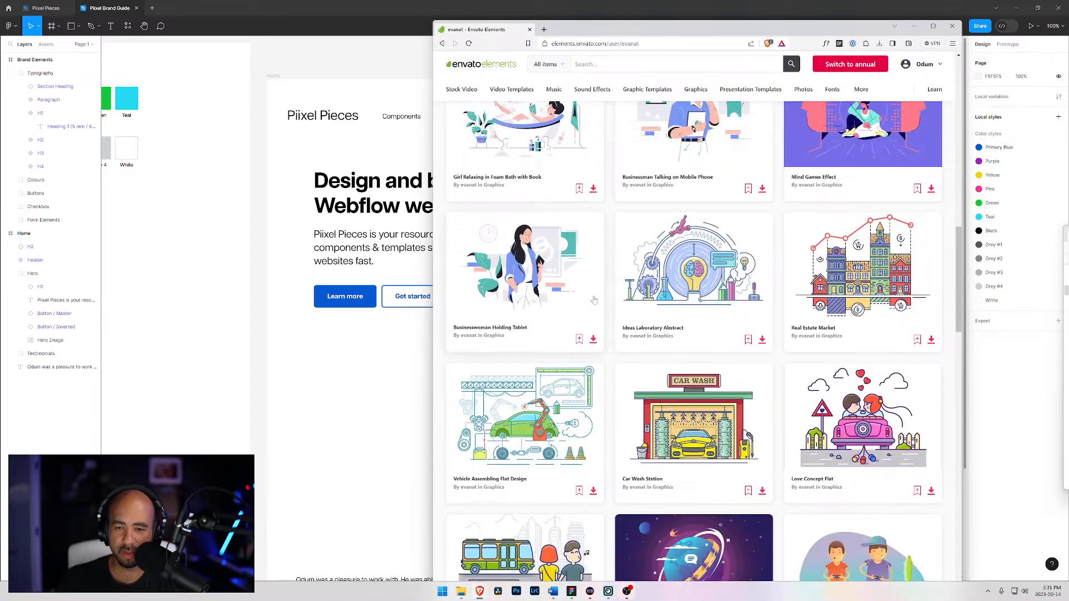
scroll(594, 300, down, 10)
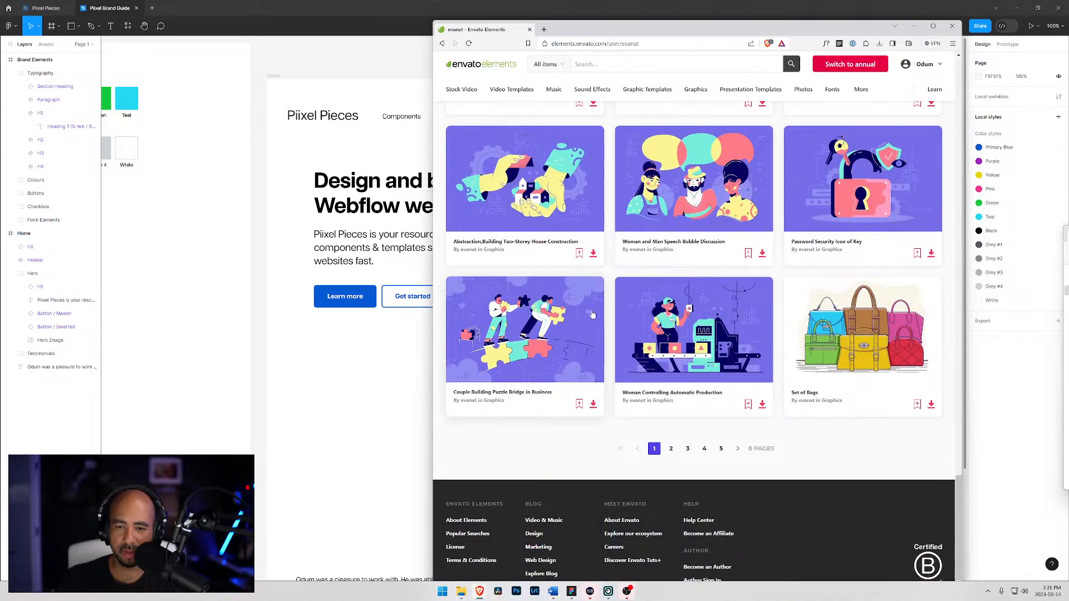
Open page 2 of the author's portfolio and look through its illustrations and icon sets.
click(671, 388)
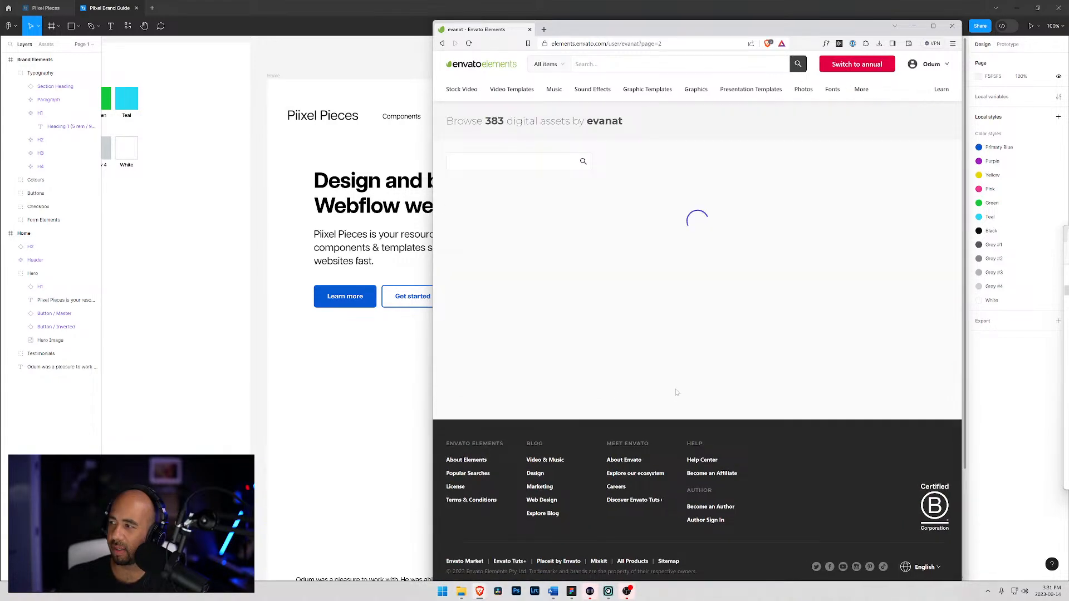
scroll(717, 324, down, 6)
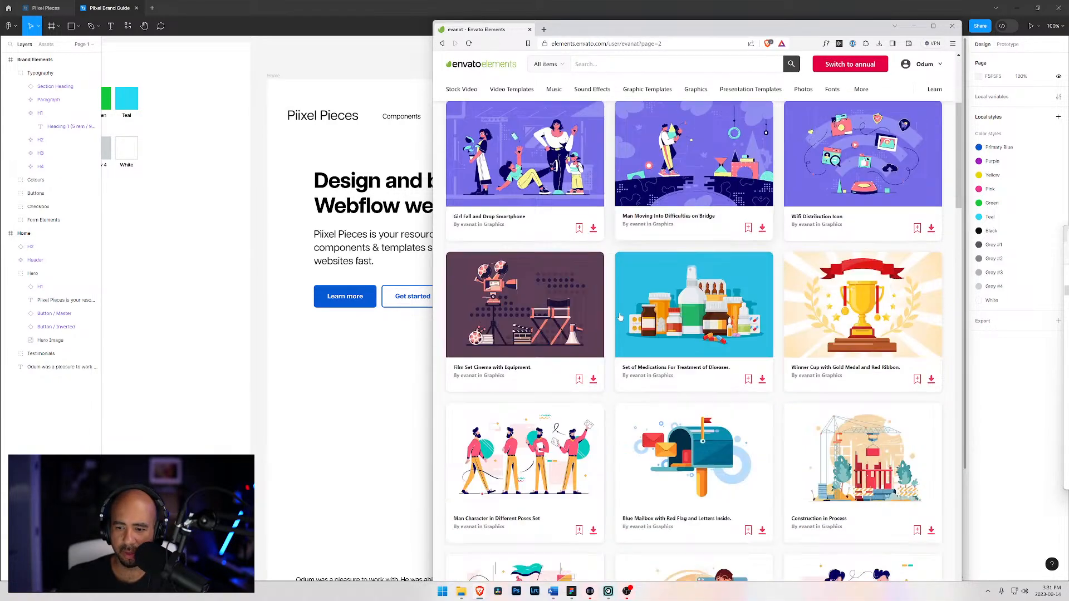
scroll(620, 316, down, 5)
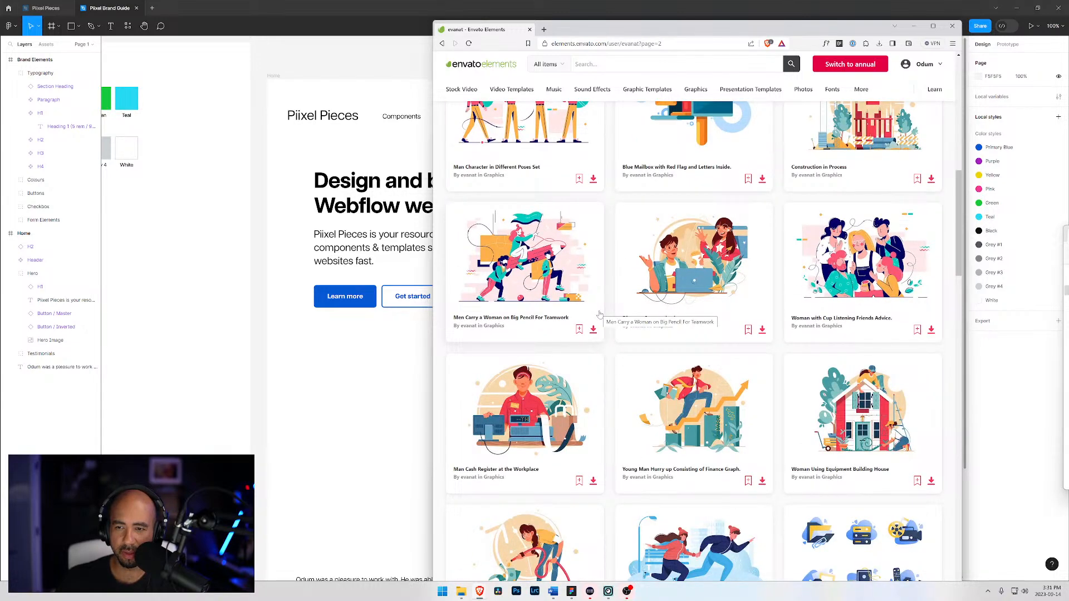
scroll(600, 315, down, 10)
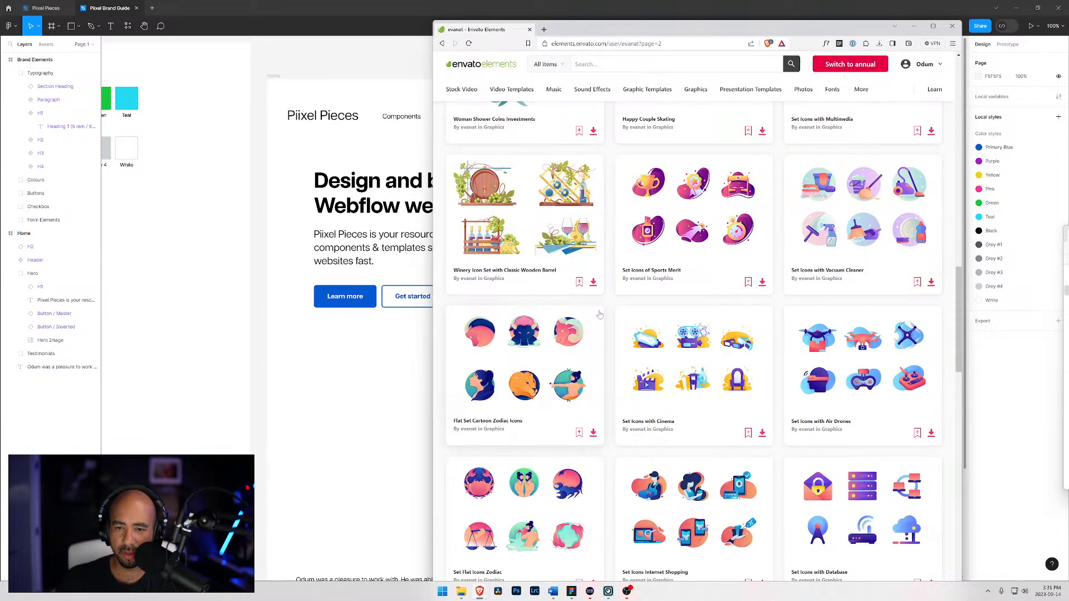
scroll(600, 314, down, 10)
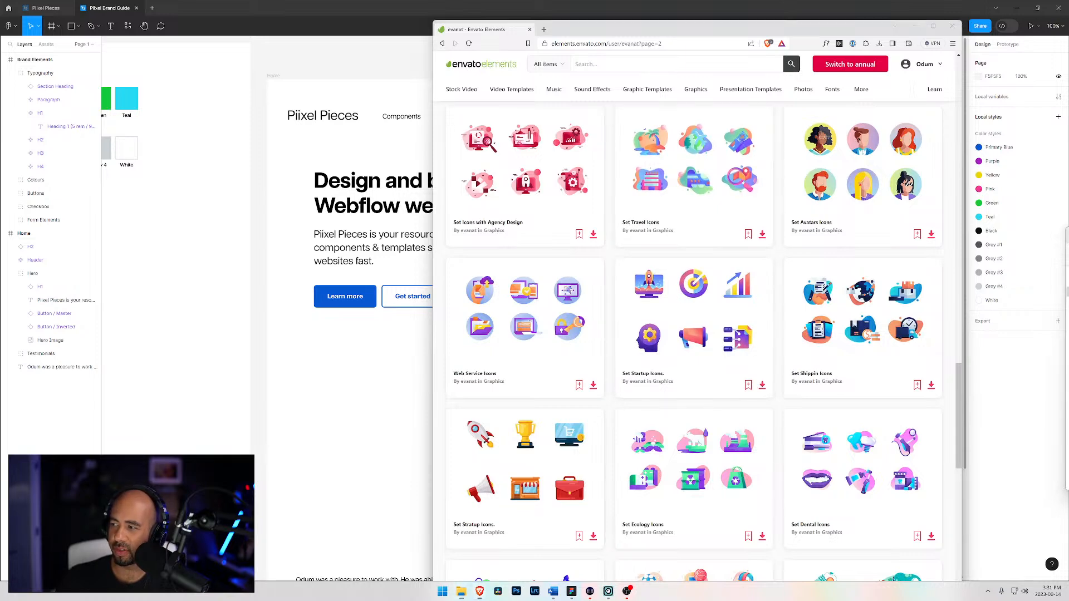
scroll(756, 306, up, 4)
scroll(756, 306, down, 5)
scroll(756, 306, down, 10)
Go to page 3 of the author's portfolio and look through all its character illustrations.
click(688, 449)
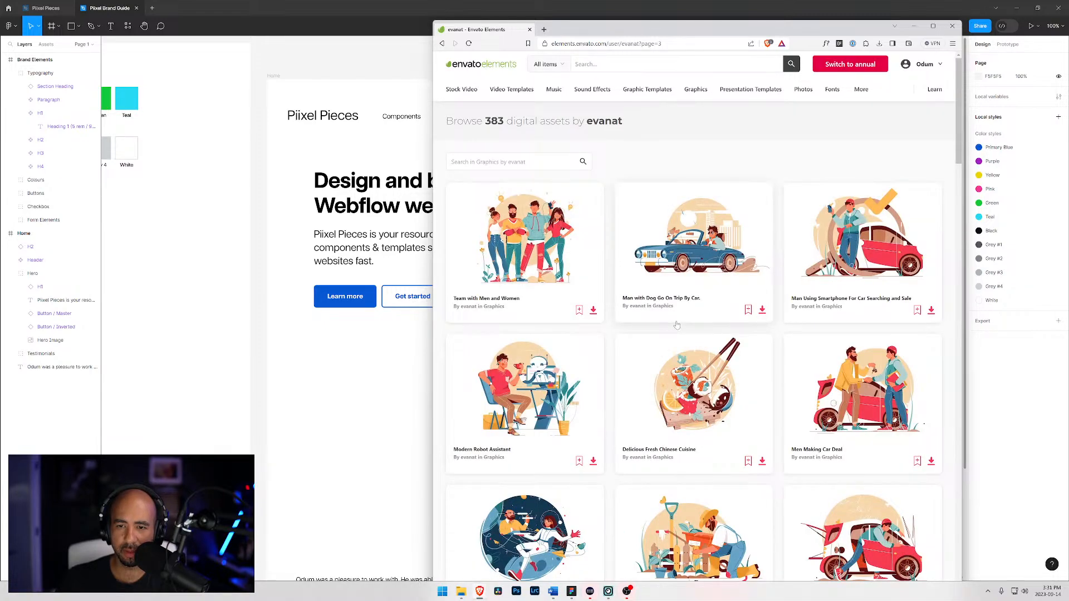
scroll(626, 317, down, 4)
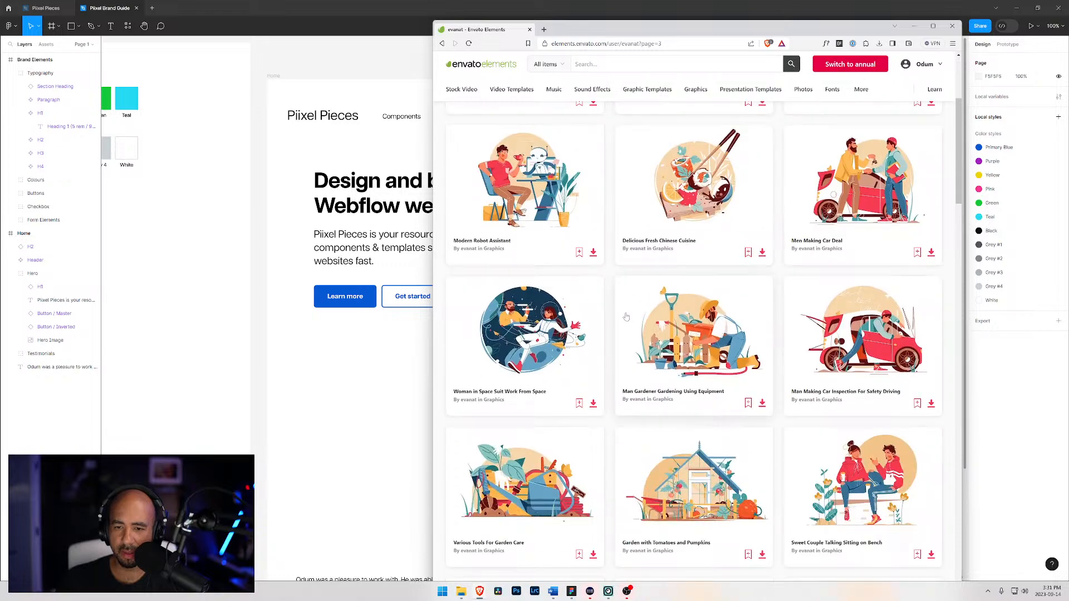
scroll(626, 317, down, 8)
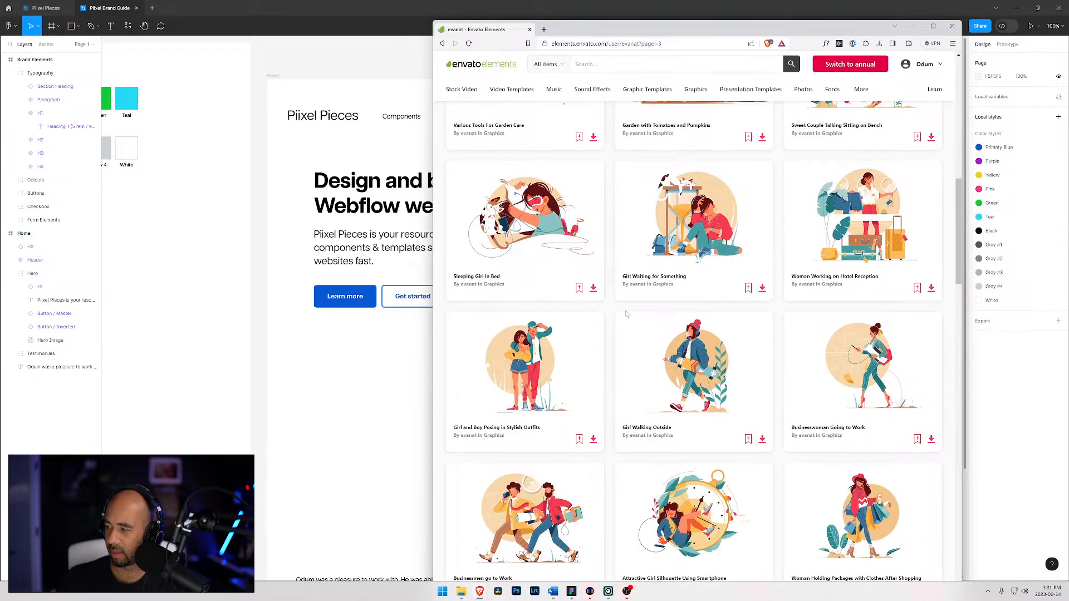
scroll(626, 315, down, 1)
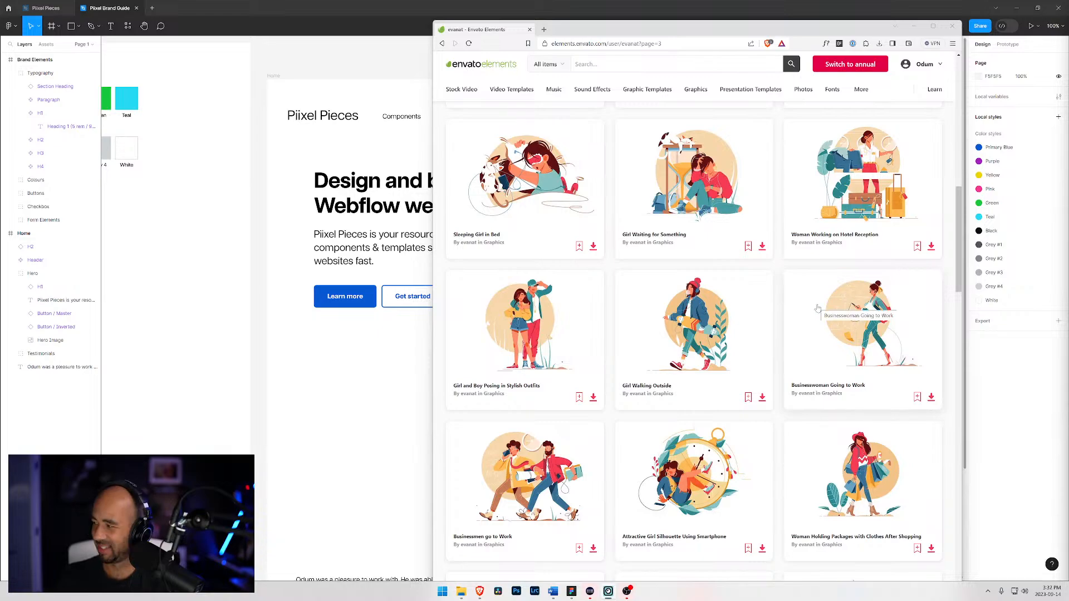
scroll(817, 308, down, 15)
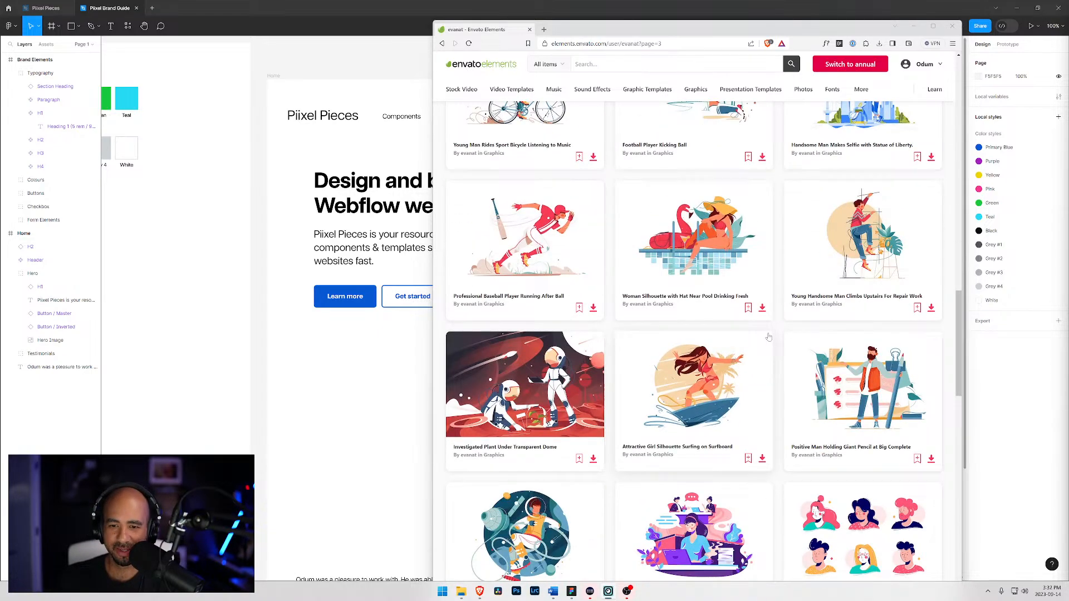
scroll(768, 337, down, 15)
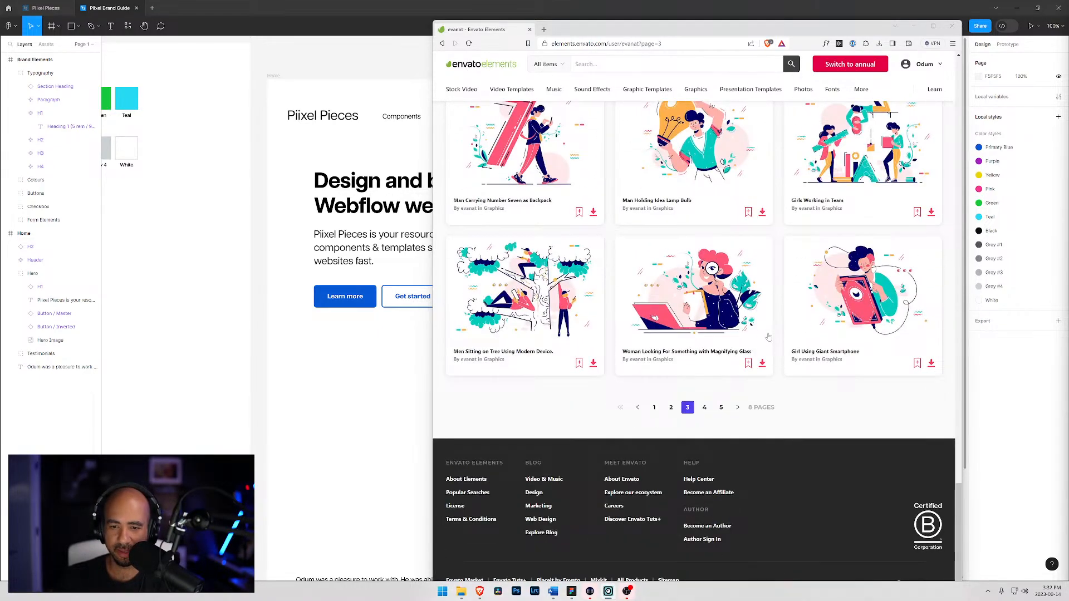
Continue to page 4 of the author's portfolio and review the graphics down to the end of the page.
click(704, 407)
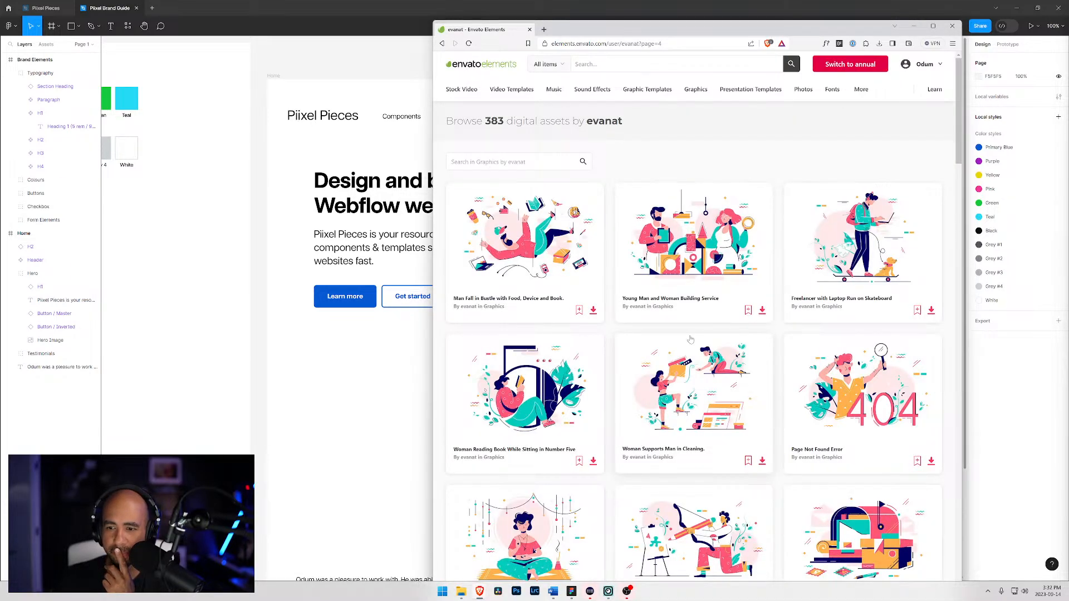
scroll(690, 339, down, 4)
scroll(690, 335, down, 10)
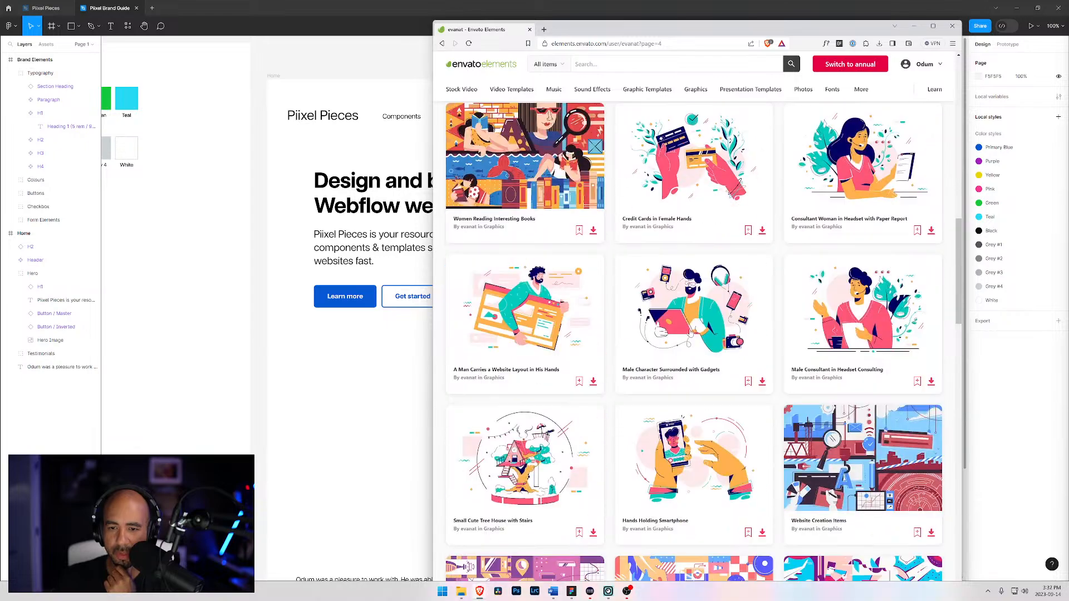
scroll(690, 334, down, 5)
scroll(690, 332, down, 12)
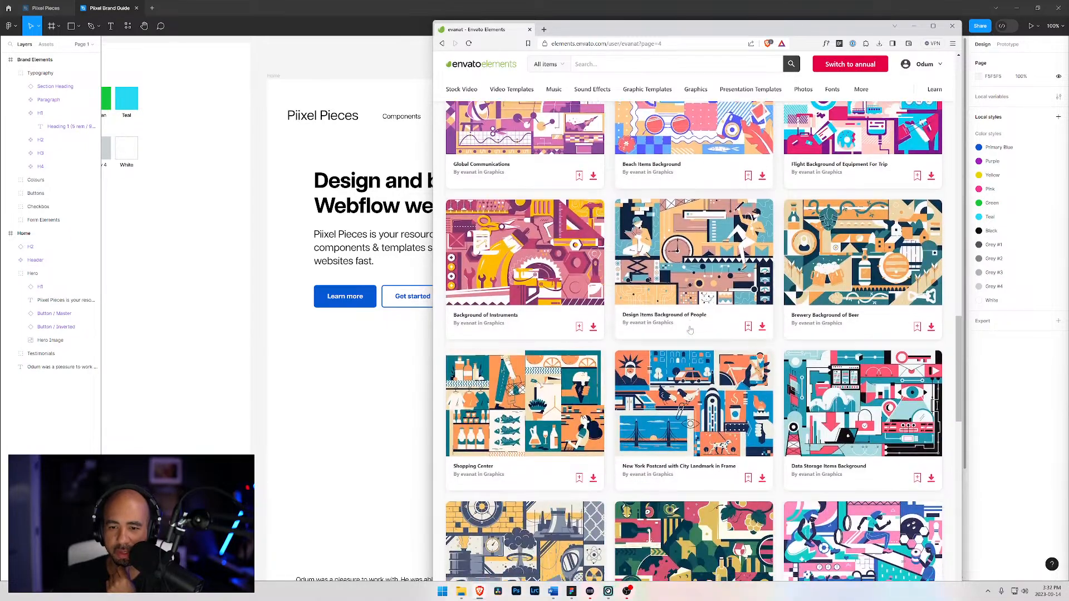
scroll(691, 335, down, 10)
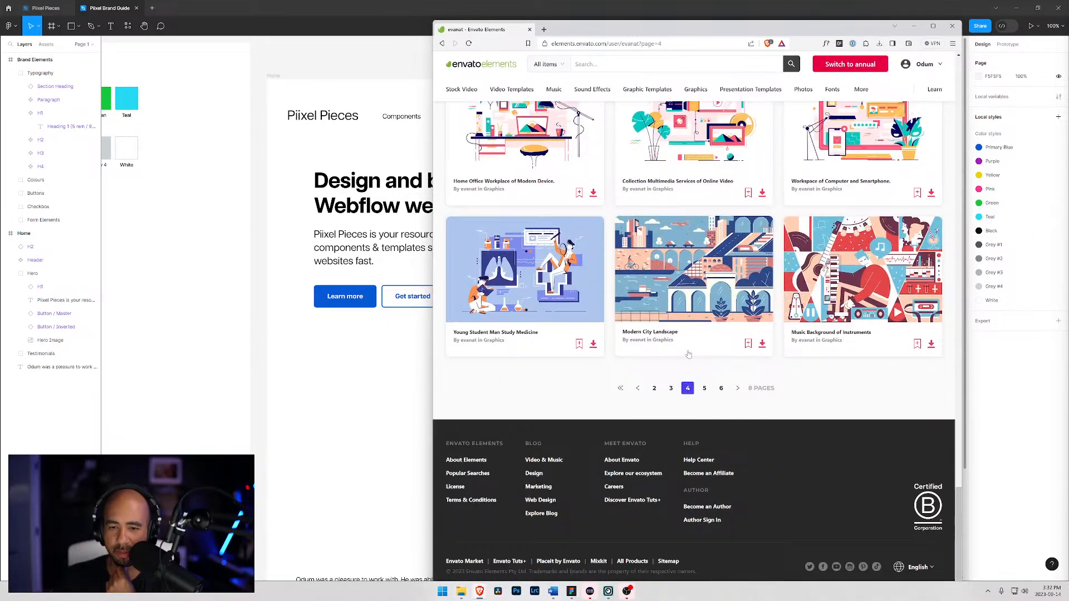
Open page 5 of the author's portfolio and look through its character and workplace illustrations.
click(709, 388)
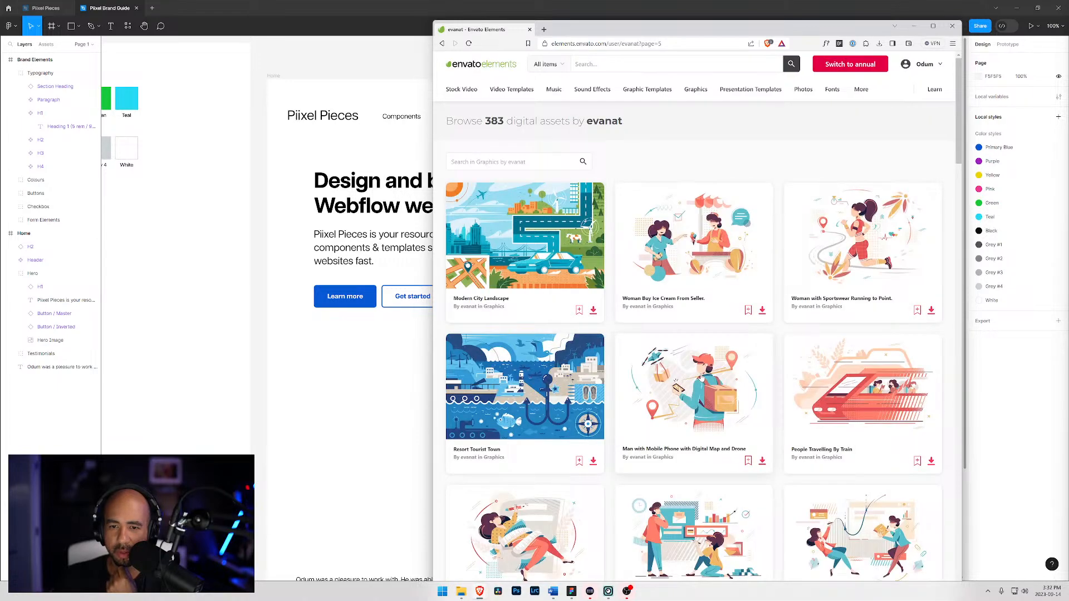
scroll(685, 355, down, 4)
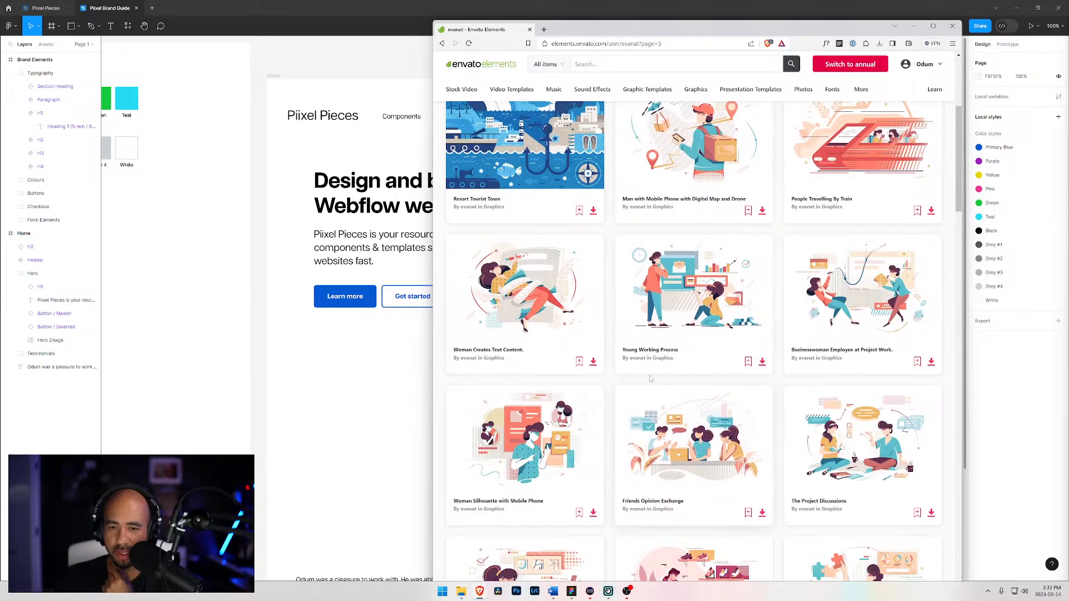
scroll(685, 352, down, 4)
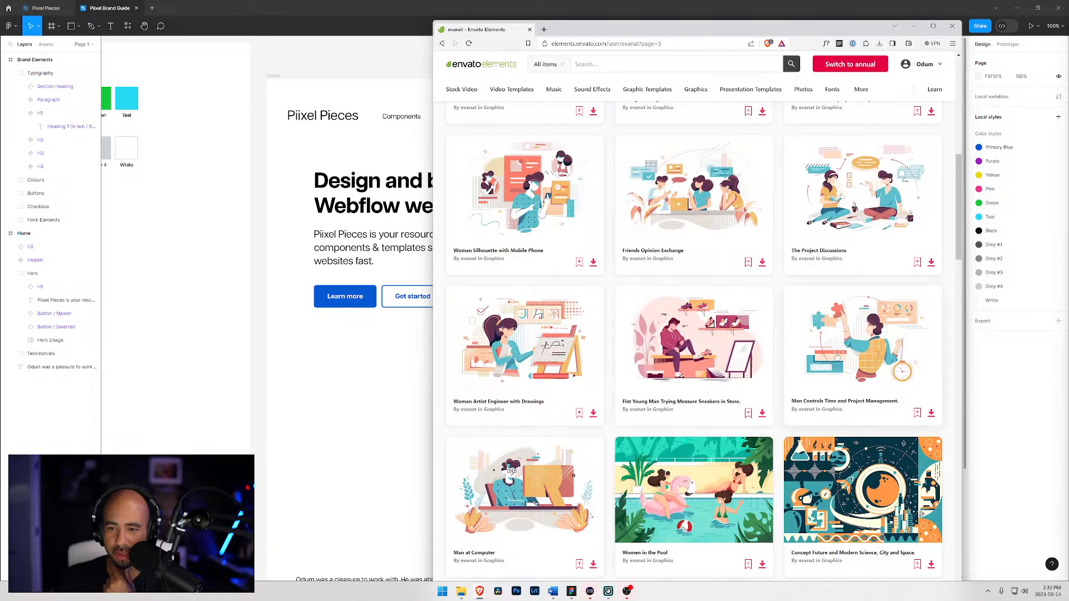
scroll(781, 230, up, 3)
scroll(782, 230, up, 3)
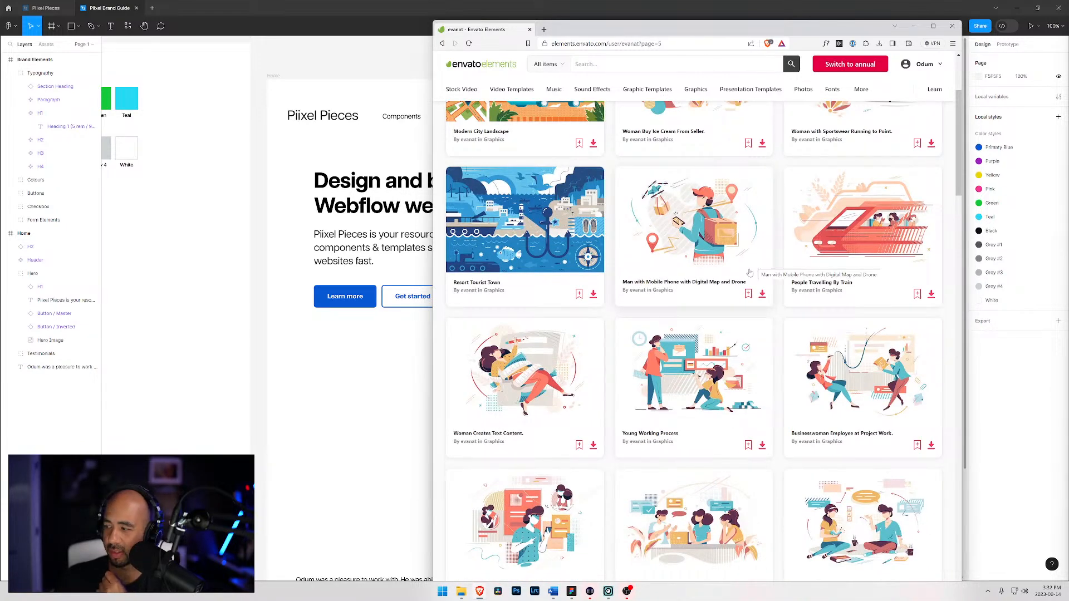
scroll(709, 287, up, 2)
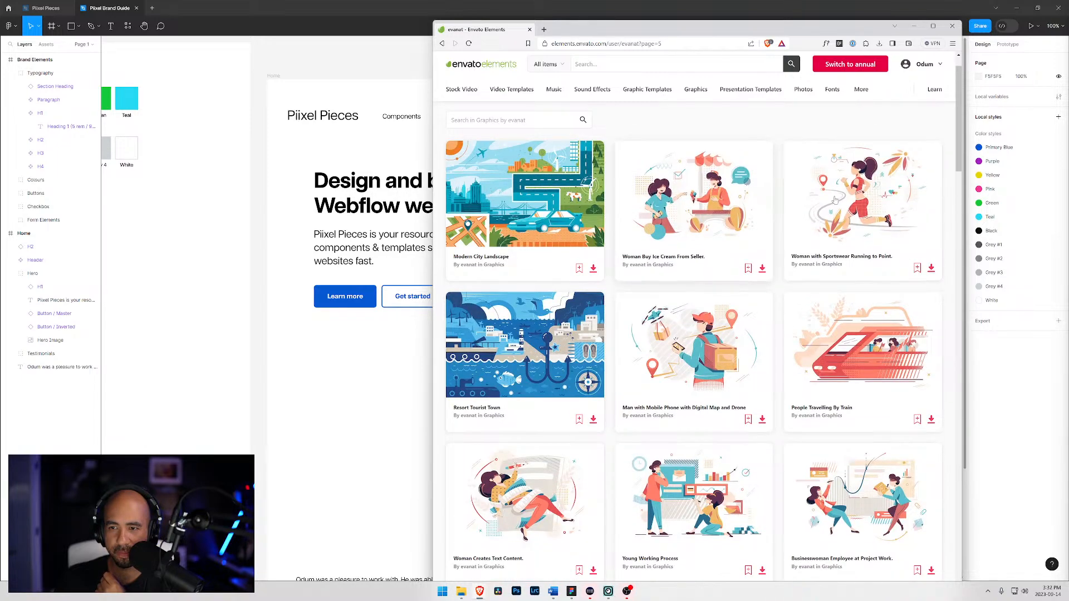
scroll(709, 287, up, 1)
scroll(798, 292, down, 3)
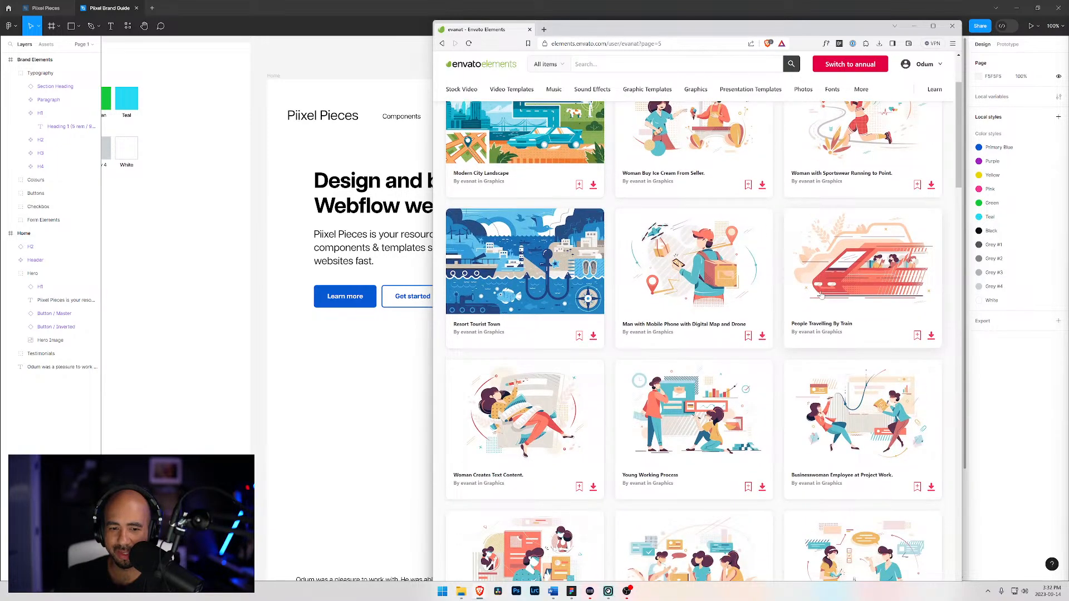
scroll(843, 290, down, 2)
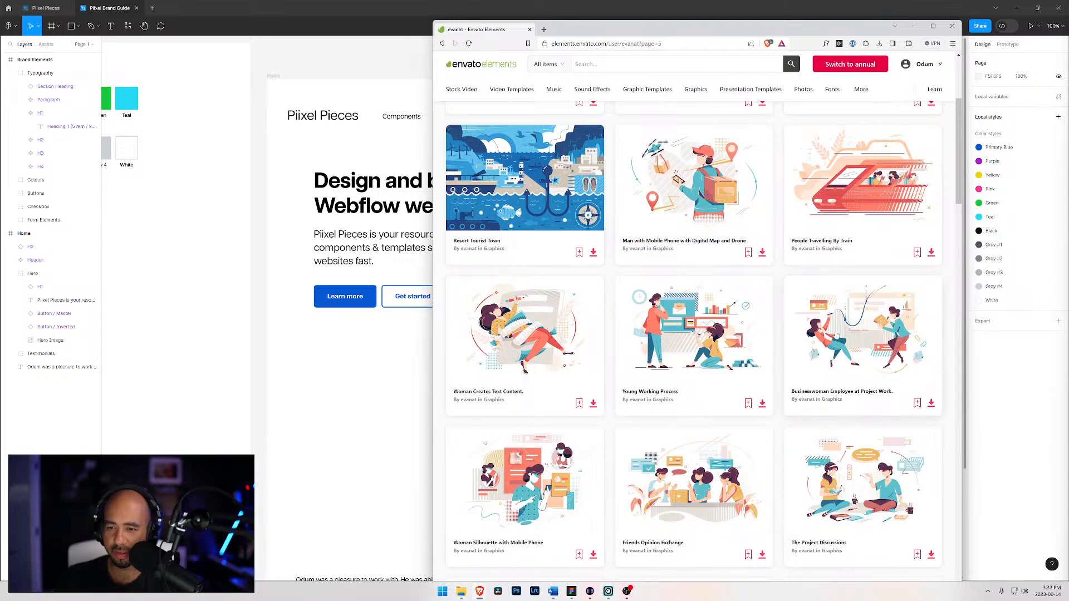
scroll(836, 340, down, 2)
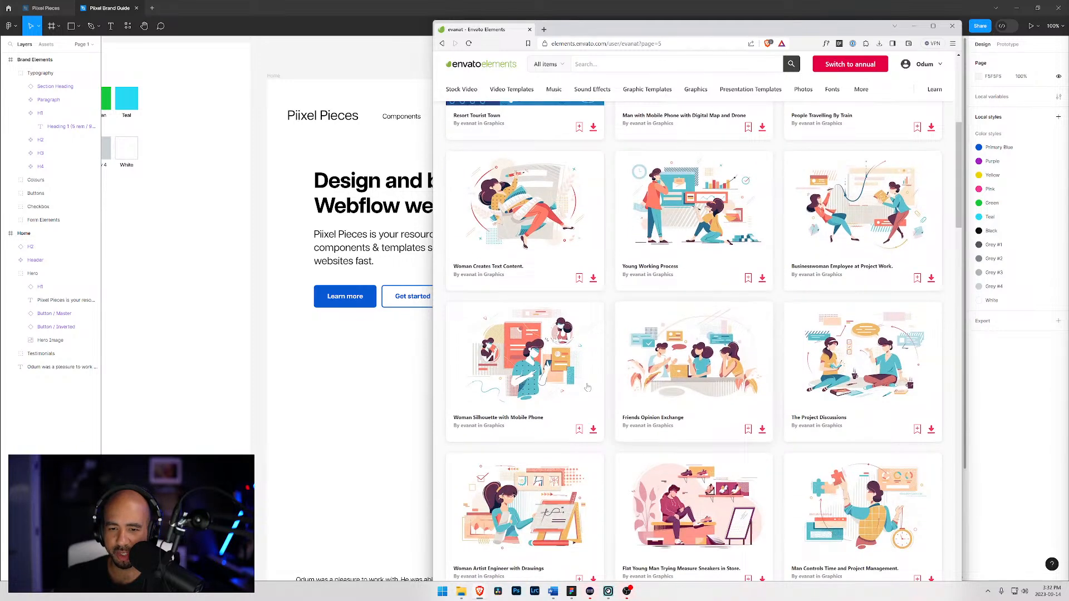
scroll(549, 390, down, 3)
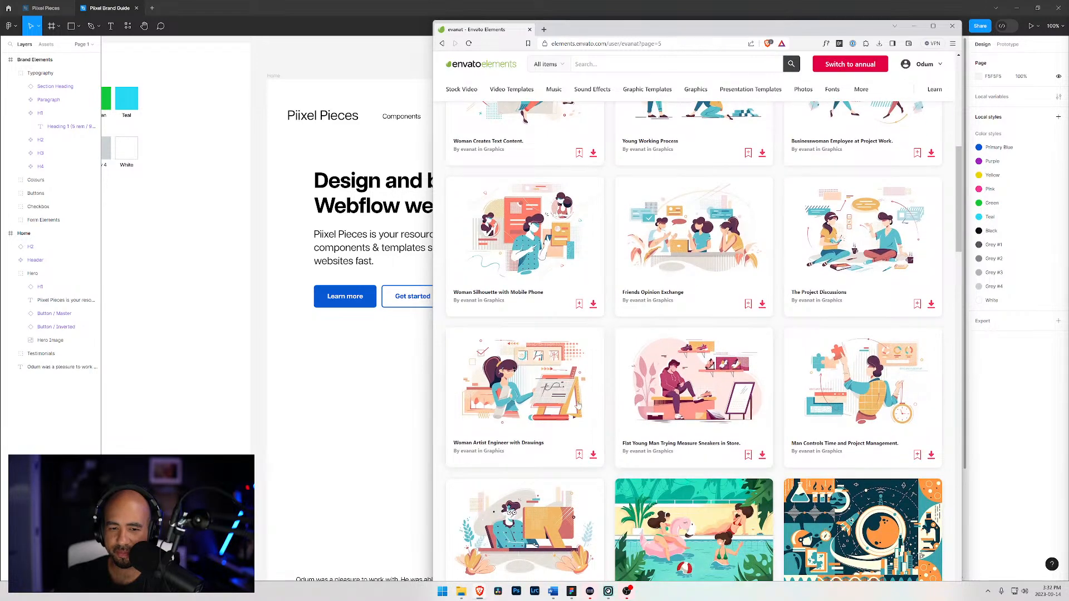
scroll(563, 407, down, 2)
scroll(568, 388, up, 4)
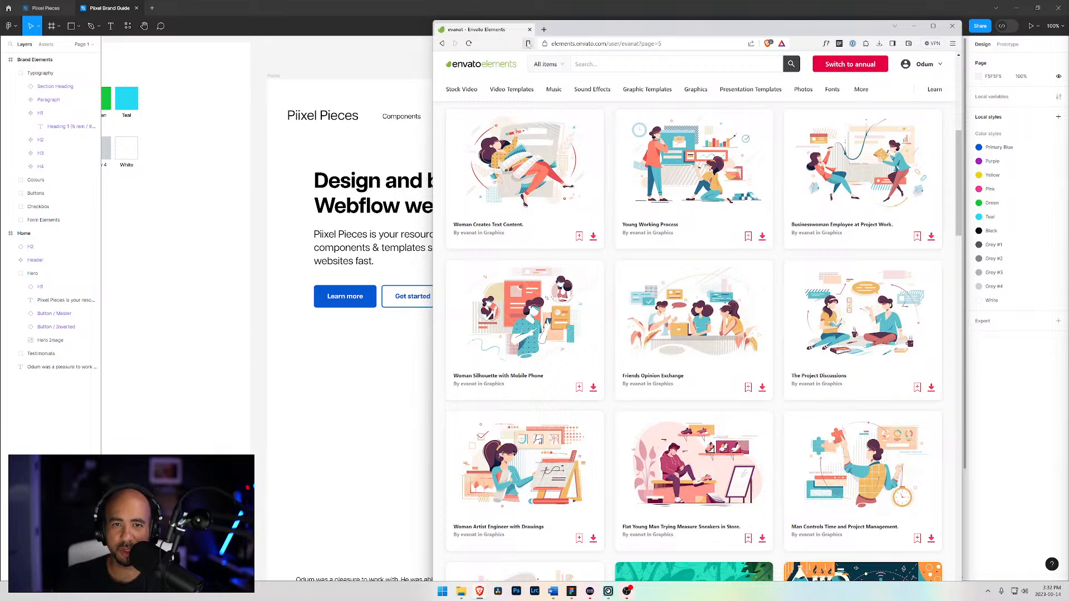
Bookmark the current page of the author's portfolio and return to the Figma design.
key(ctrl+d)
click(604, 121)
click(913, 26)
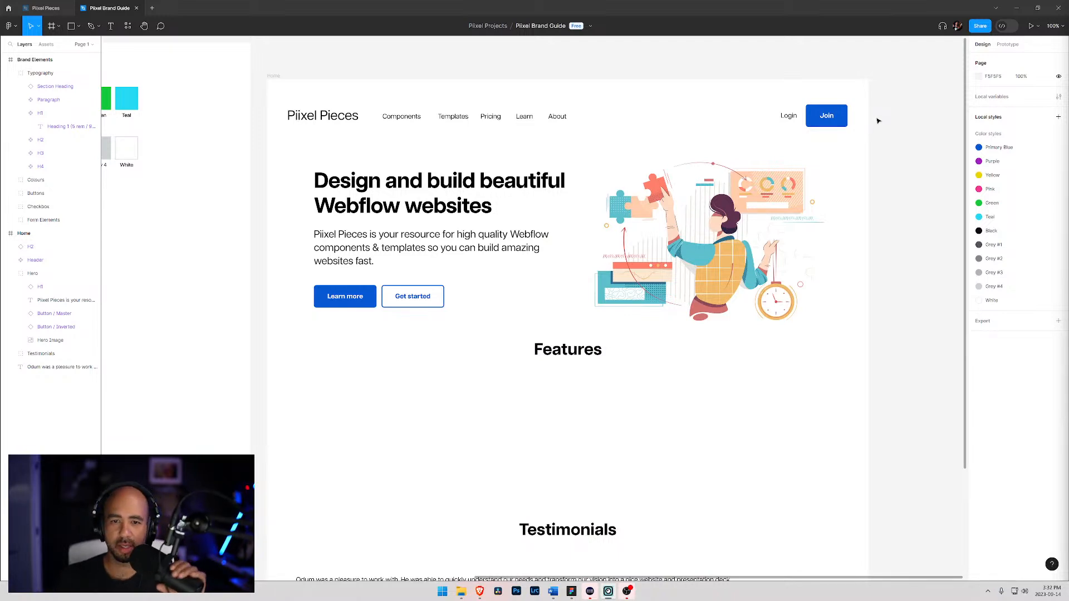
Move the Features heading down to Y 870, leaving more space below the hero section.
mouse_move(528, 362)
mouse_down()
mouse_move(566, 313)
mouse_move(523, 383)
mouse_up()
mouse_move(389, 367)
mouse_down()
mouse_move(460, 323)
mouse_move(401, 367)
mouse_up()
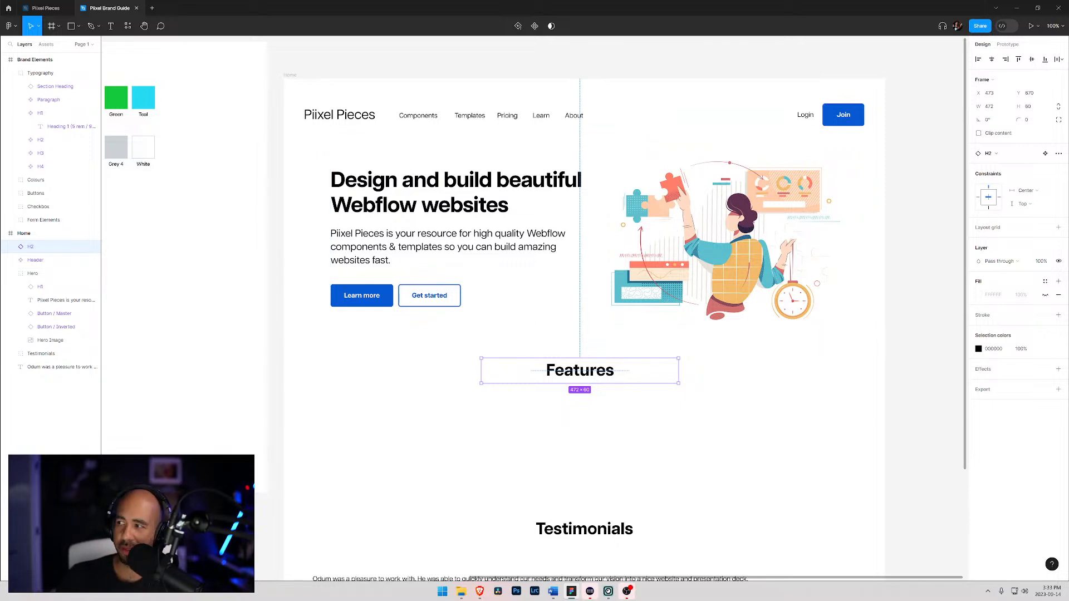
Copy the section title "Don't re-invent the wheel with each new website" from the website content document in Word and return to Figma.
drag(1068, 167, 385, 71)
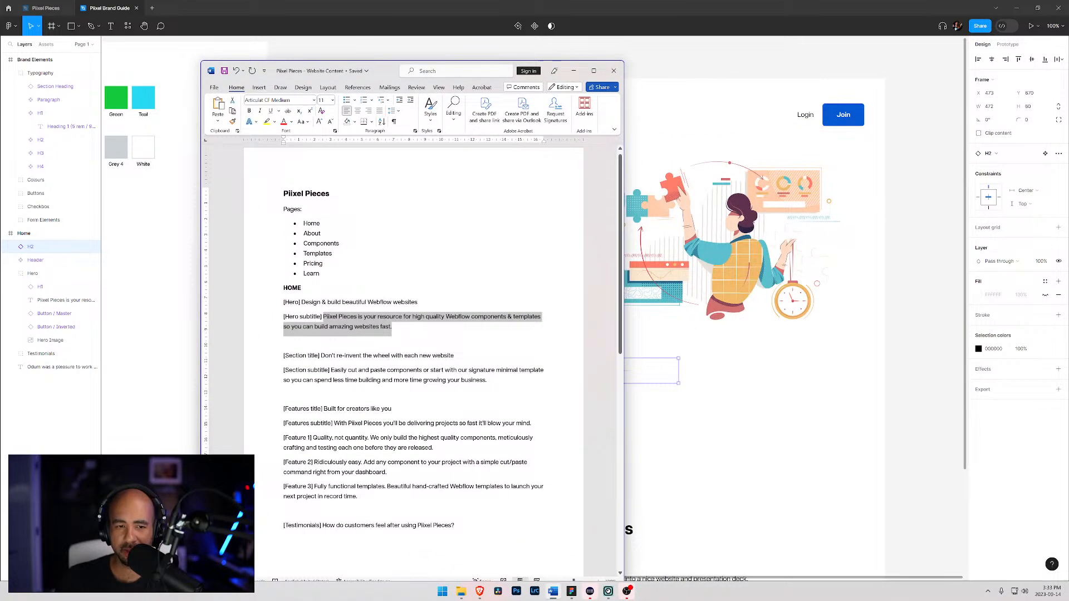
click(400, 342)
drag(454, 356, 321, 356)
key(ctrl+c)
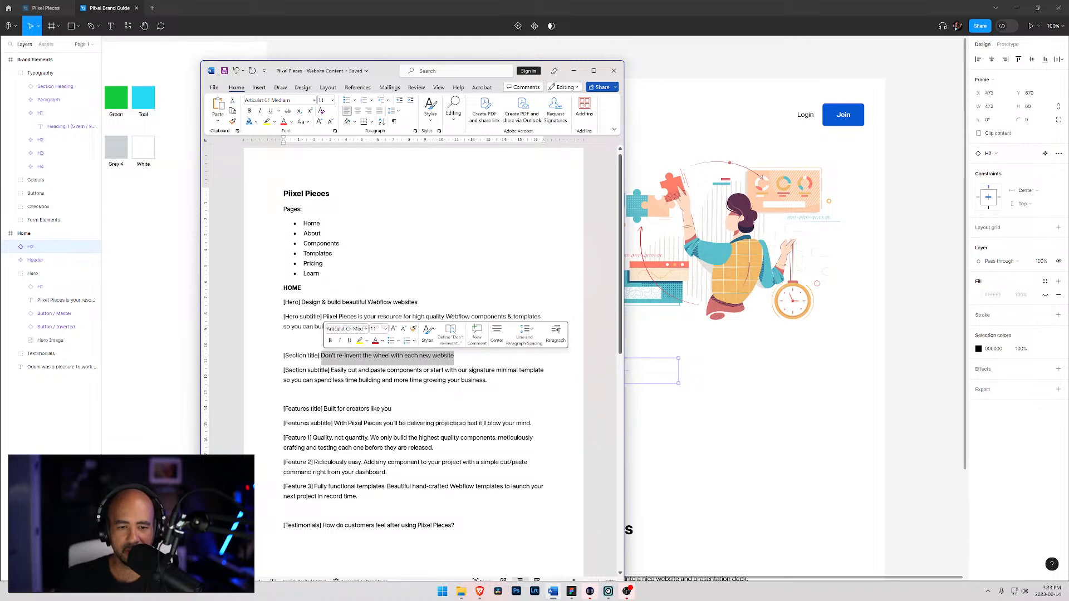
drag(488, 381, 332, 373)
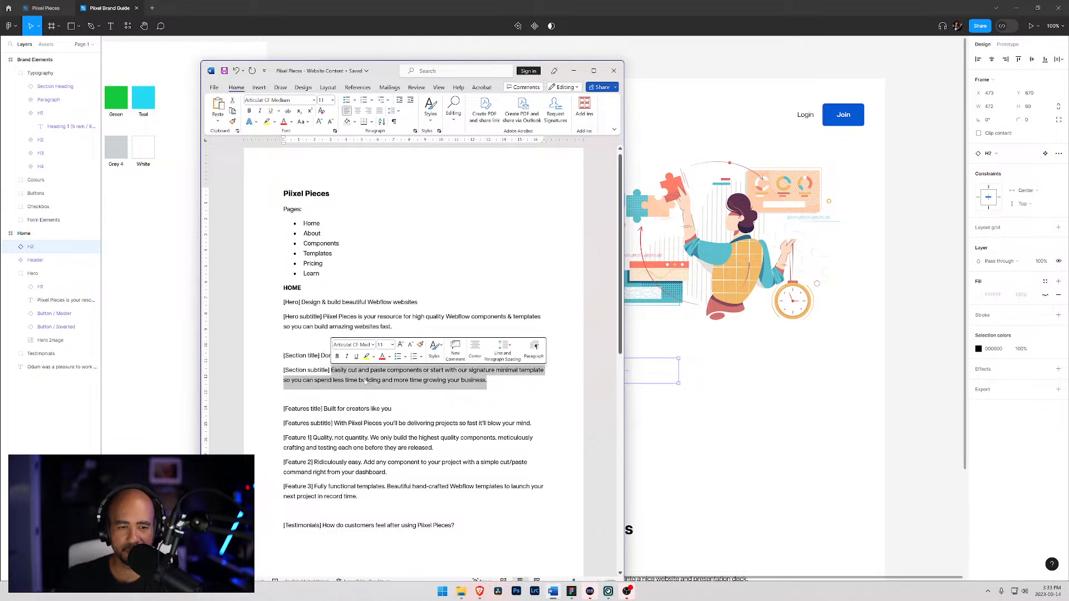
click(341, 381)
drag(454, 356, 325, 356)
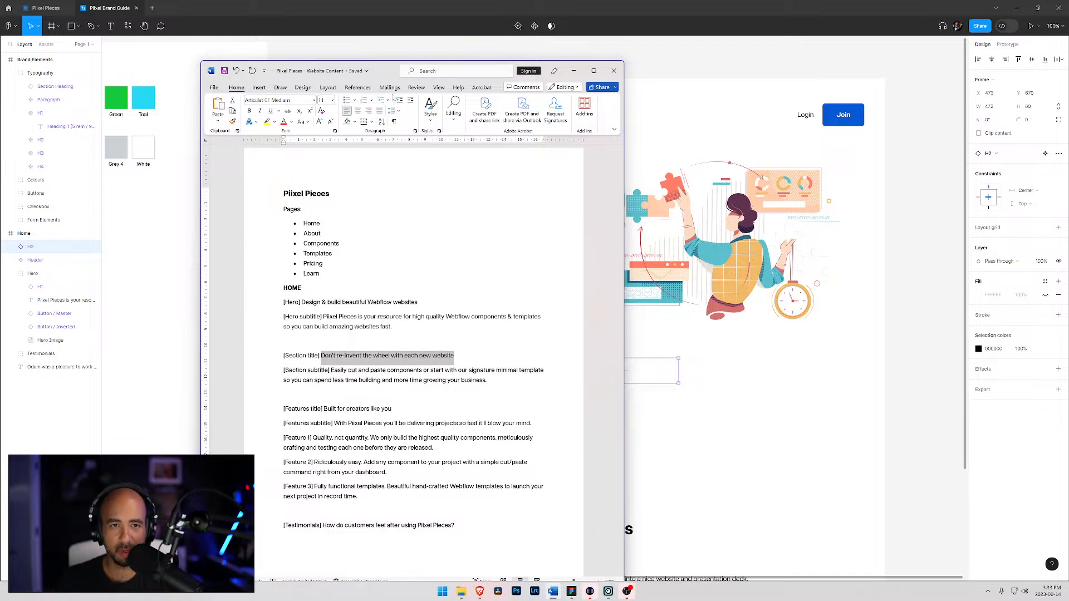
drag(379, 75, 1068, 162)
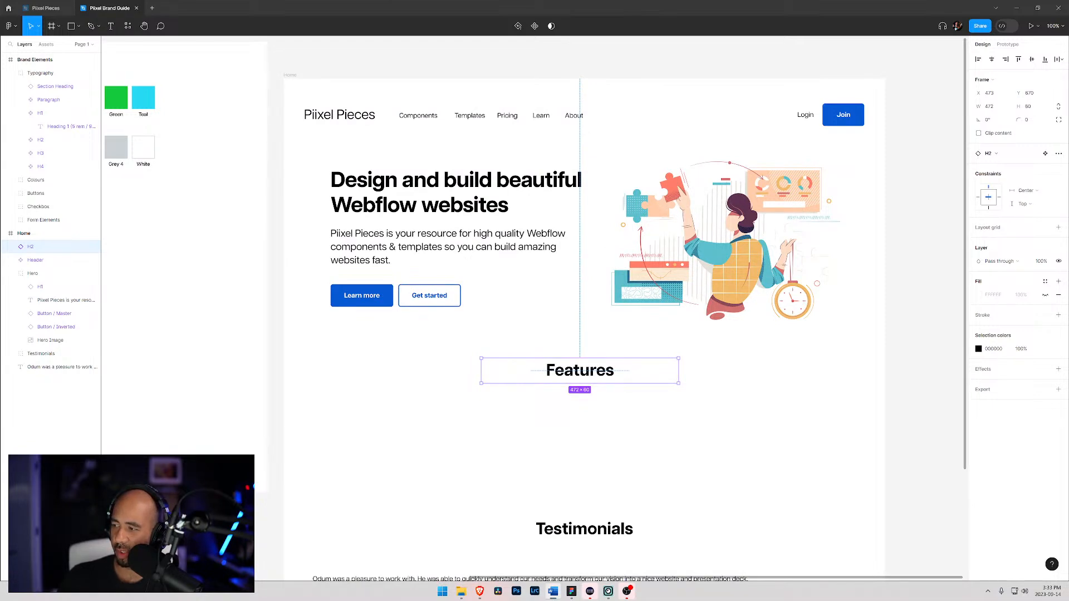
Replace the Features heading text with "Don't re-invent the wheel with each new website".
scroll(641, 345, down, 1)
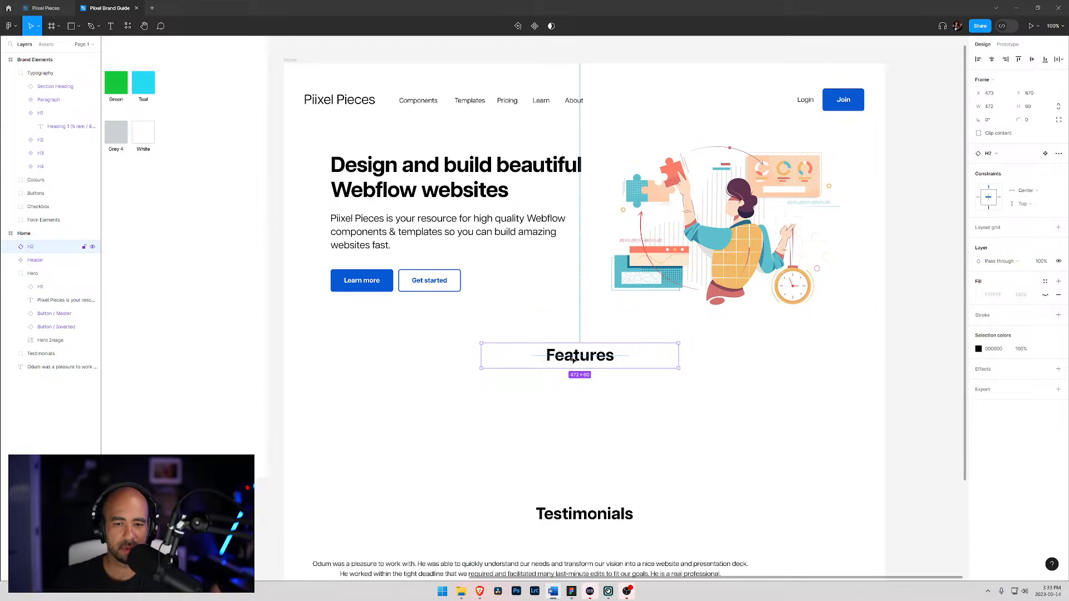
double_click(584, 358)
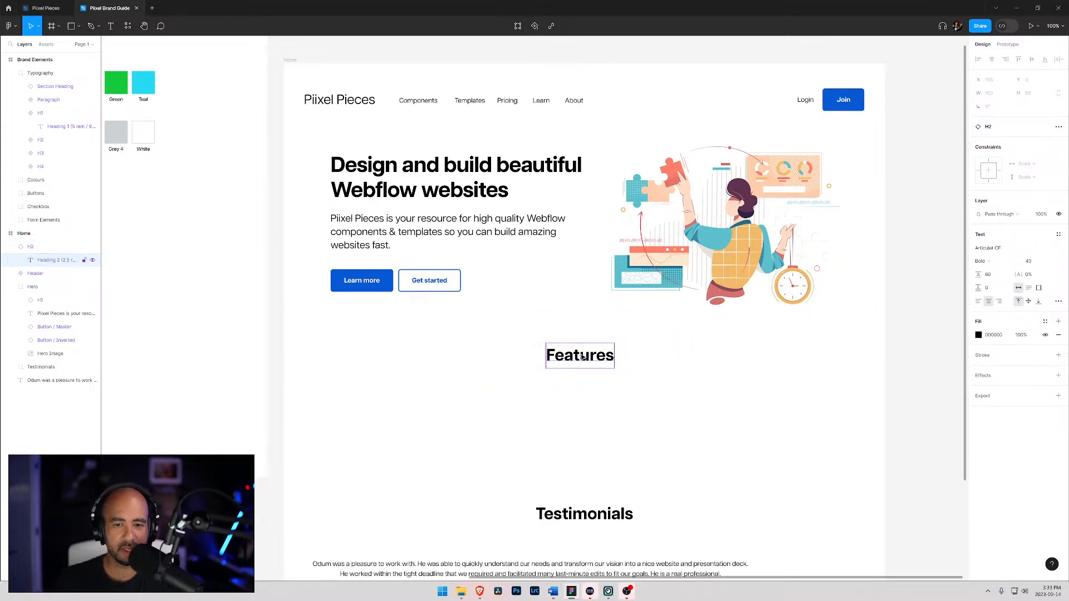
double_click(585, 358)
key(ctrl+v)
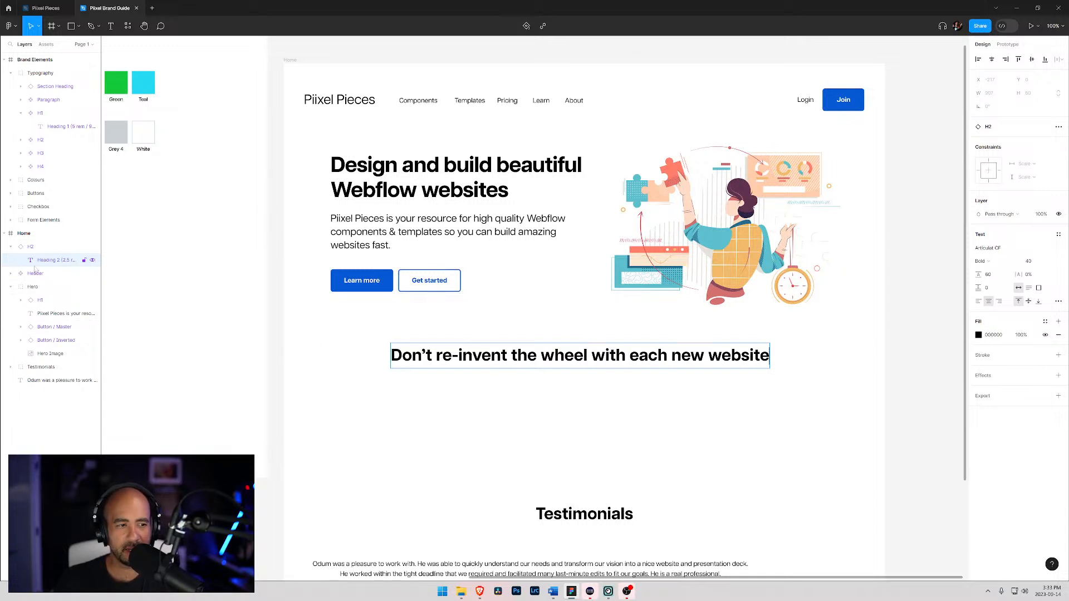
click(30, 247)
Add a text layer below the new heading containing the section subtitle copied from the website content document.
key(t)
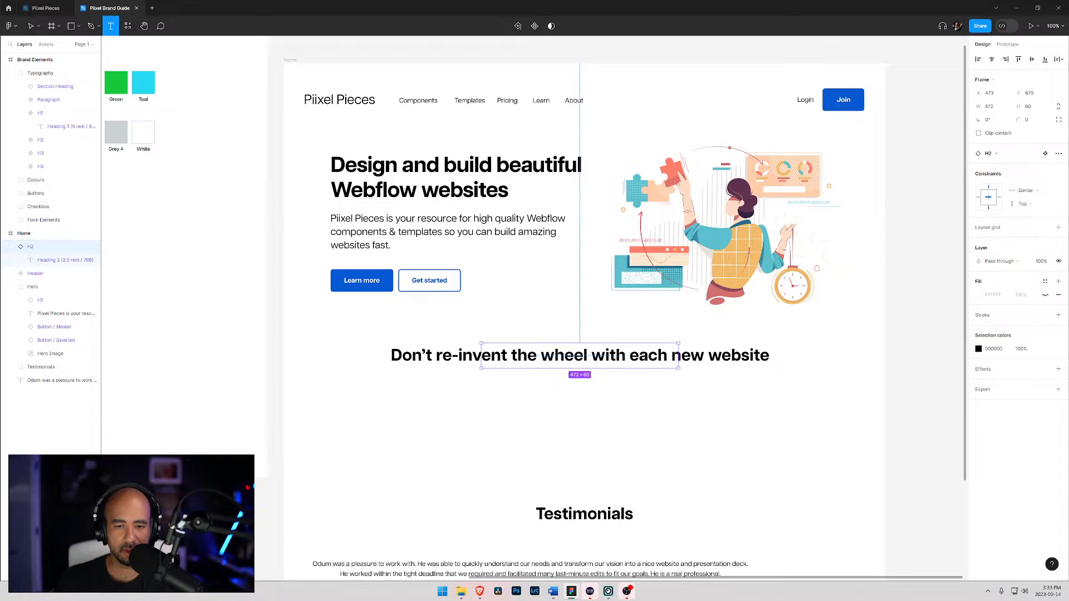
click(487, 404)
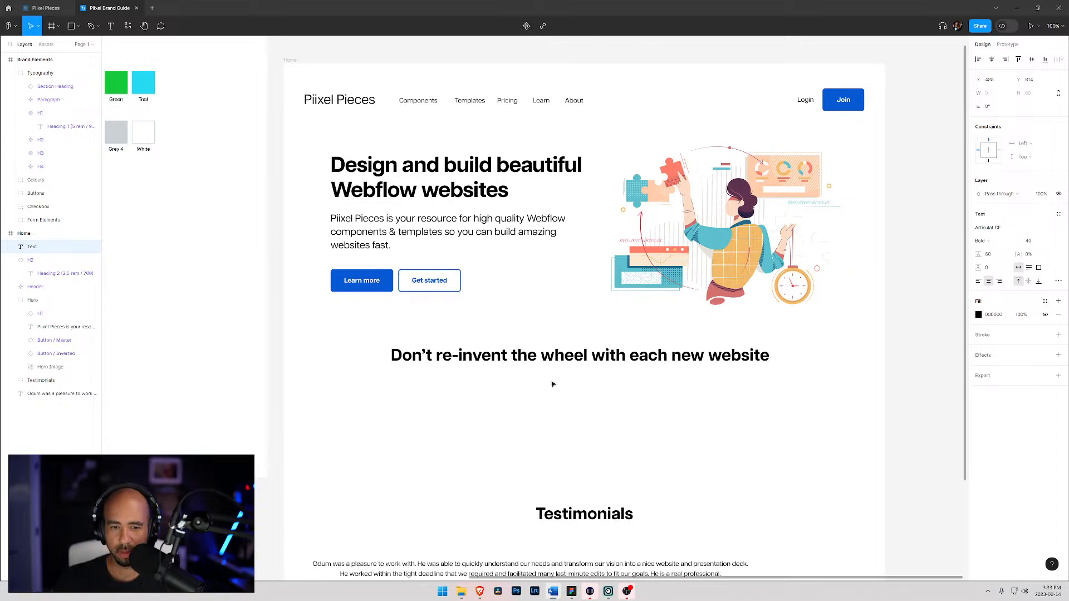
click(525, 409)
key(t)
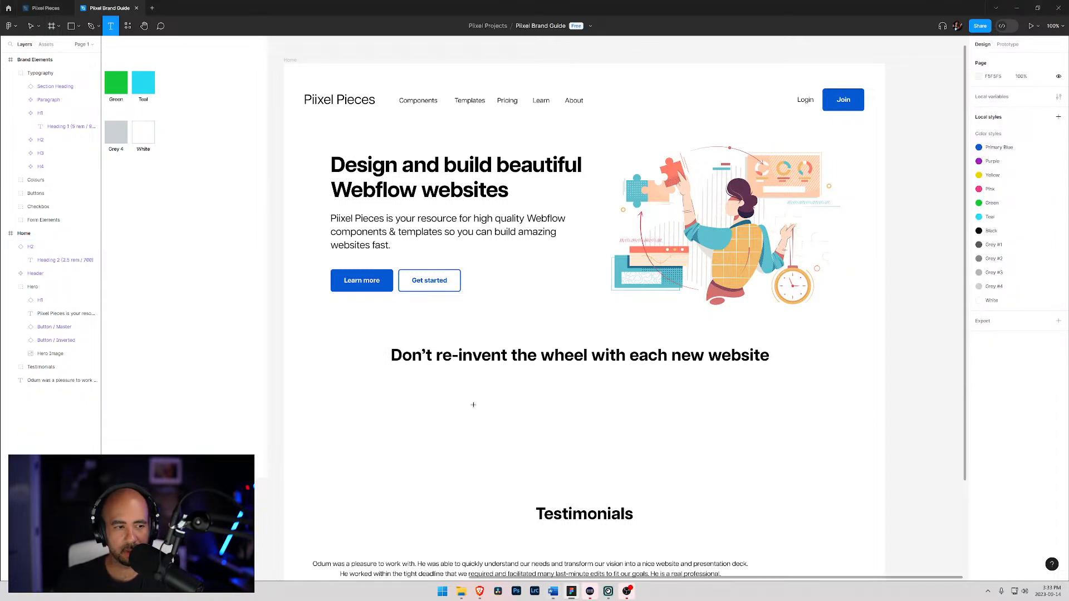
click(475, 408)
key(ctrl+v)
key(ctrl+a)
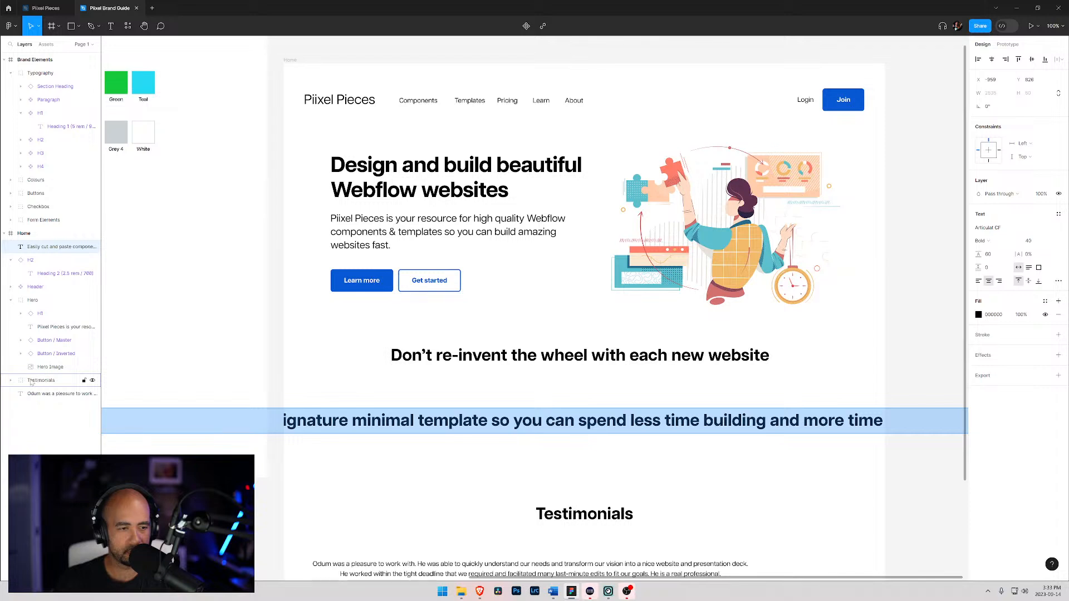
Widen the H2 heading instance to about 950 px and centre it horizontally on the Home frame.
click(27, 263)
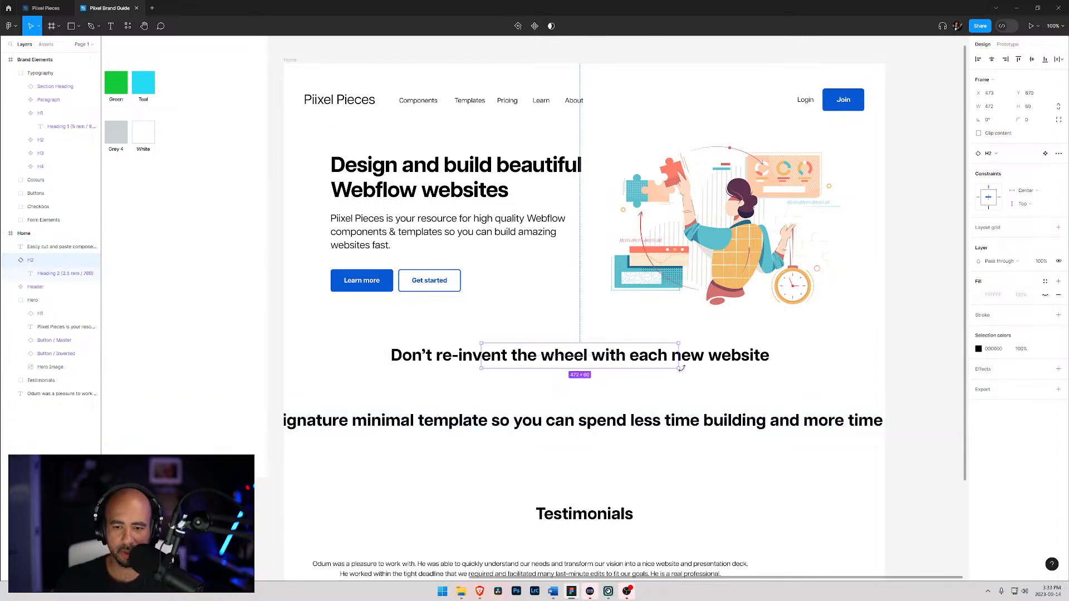
drag(679, 368, 878, 369)
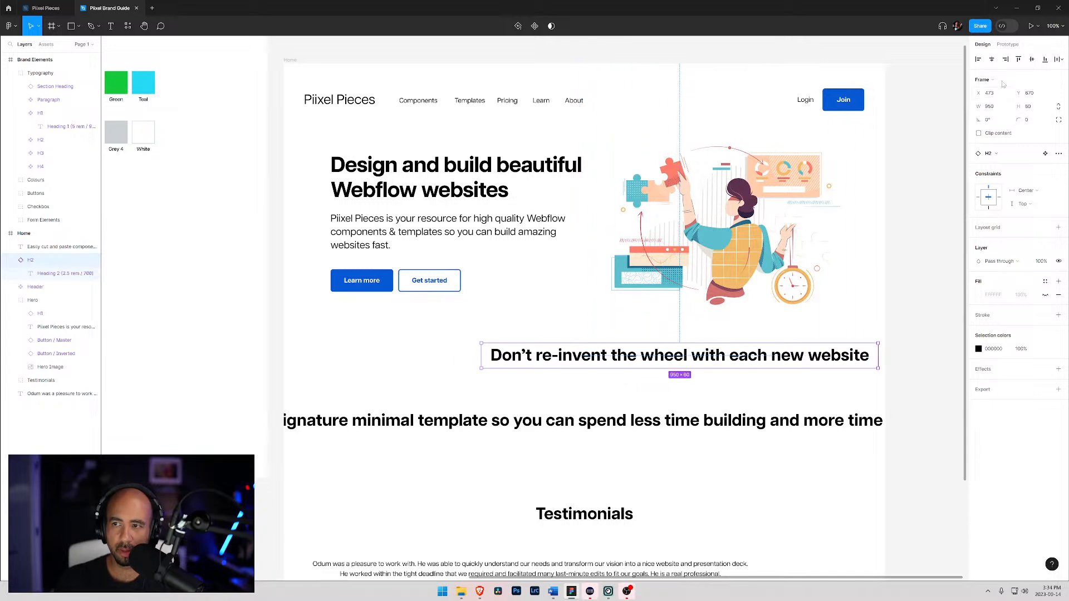
click(992, 60)
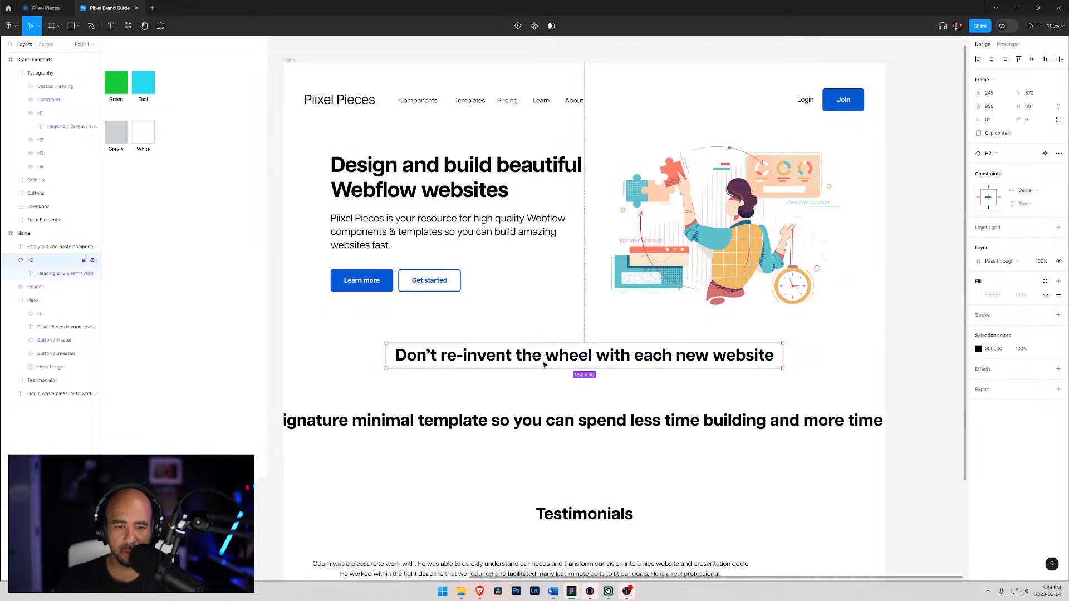
Resize the H2 heading instance to about 570 × 88 px and open its instance options.
drag(783, 368, 624, 380)
drag(534, 343, 535, 344)
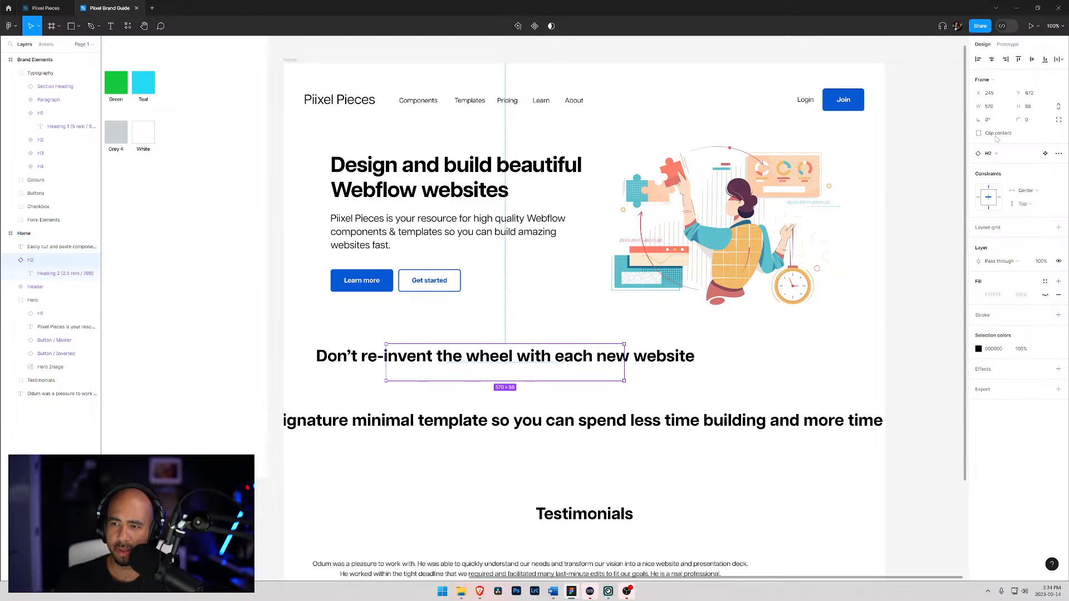
click(1058, 153)
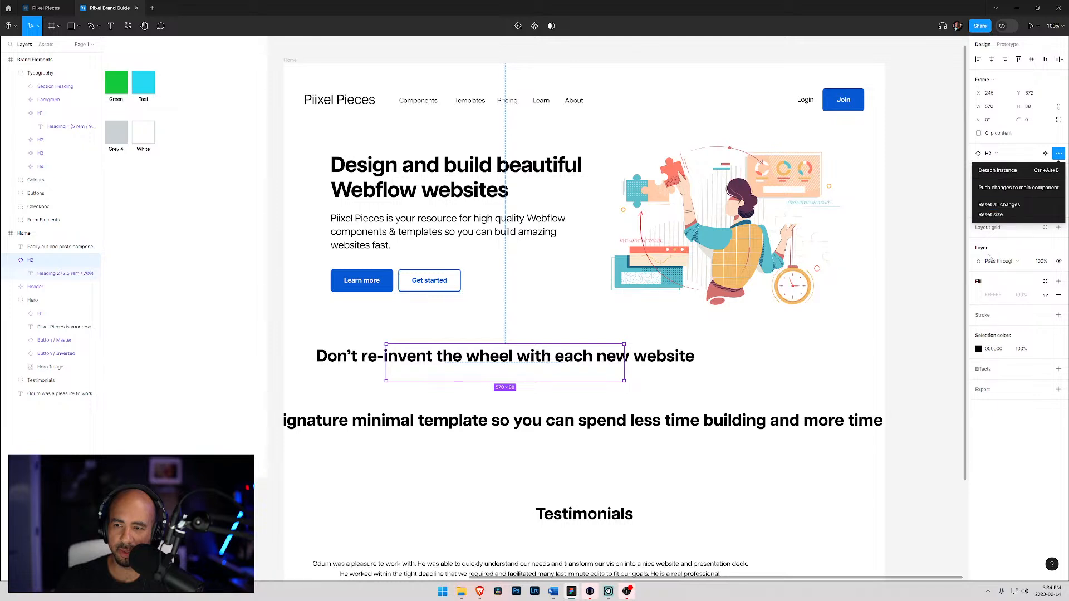
click(1026, 190)
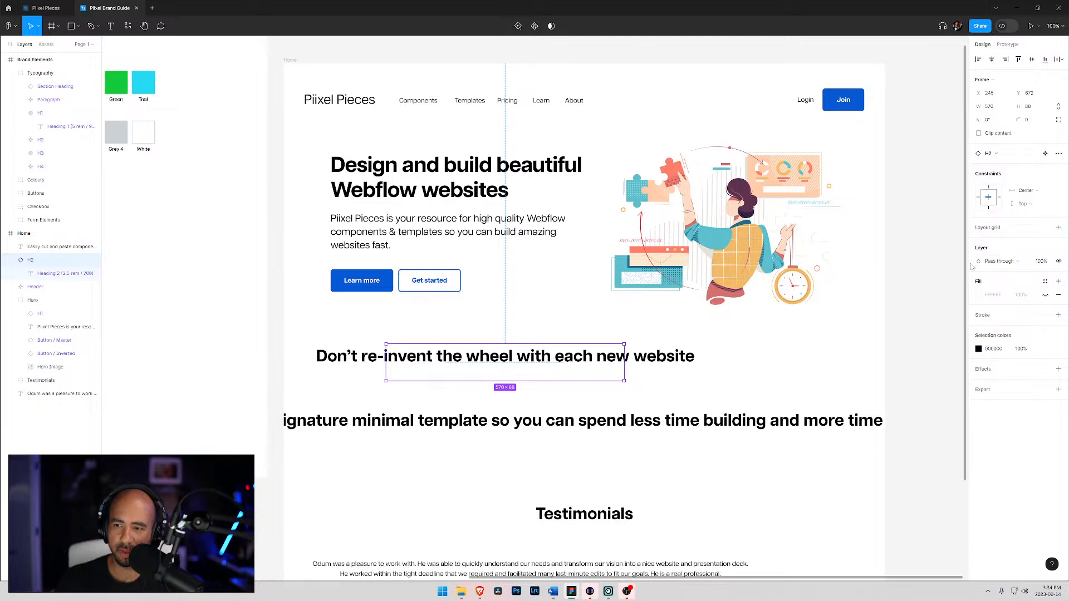
click(1025, 265)
click(1059, 228)
click(1059, 227)
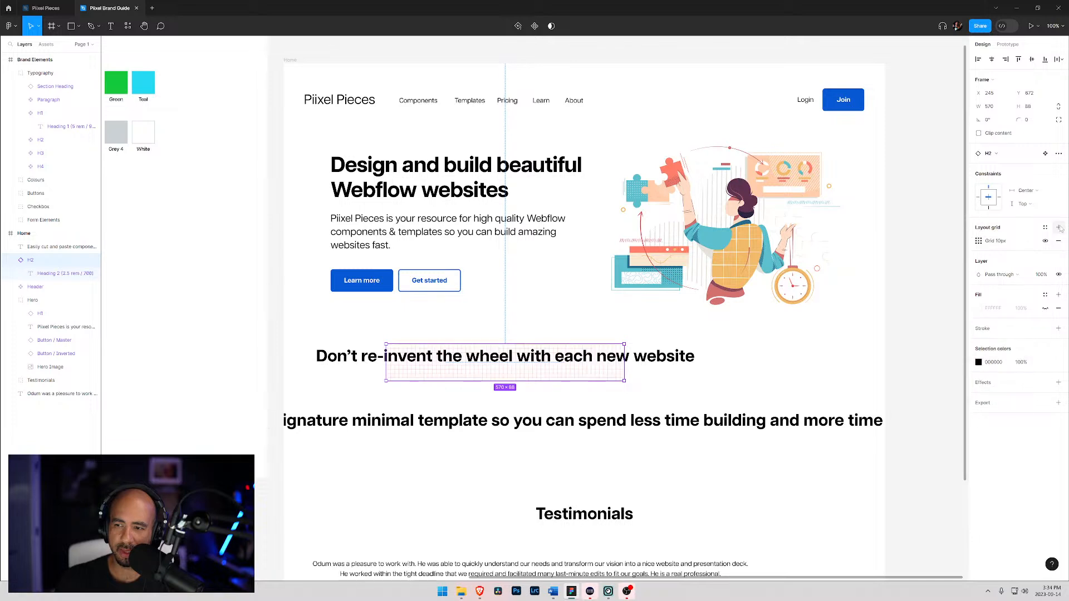
click(1060, 228)
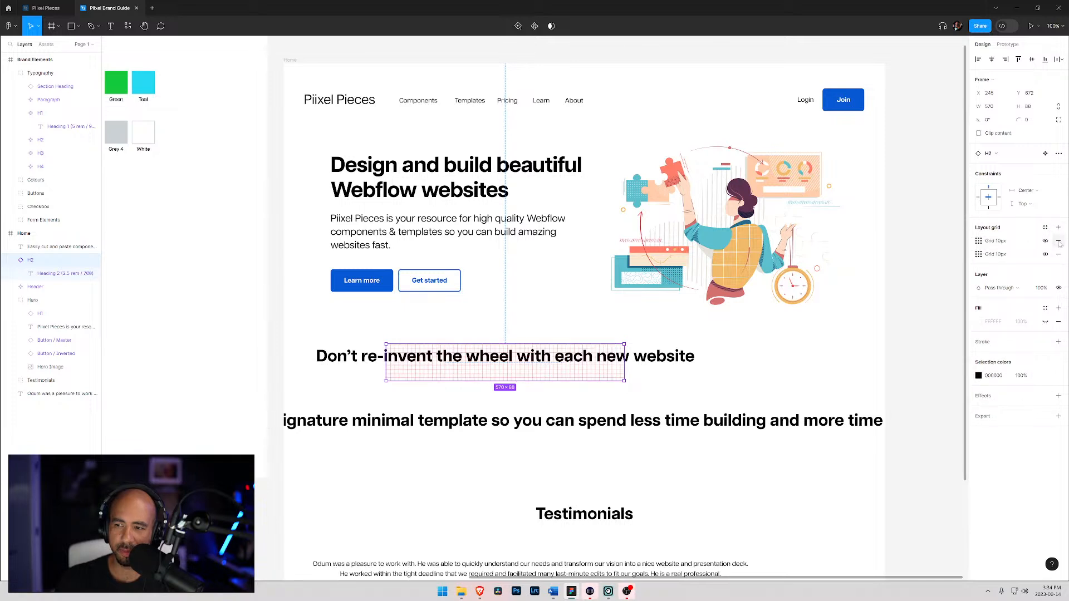
click(1059, 241)
click(1060, 240)
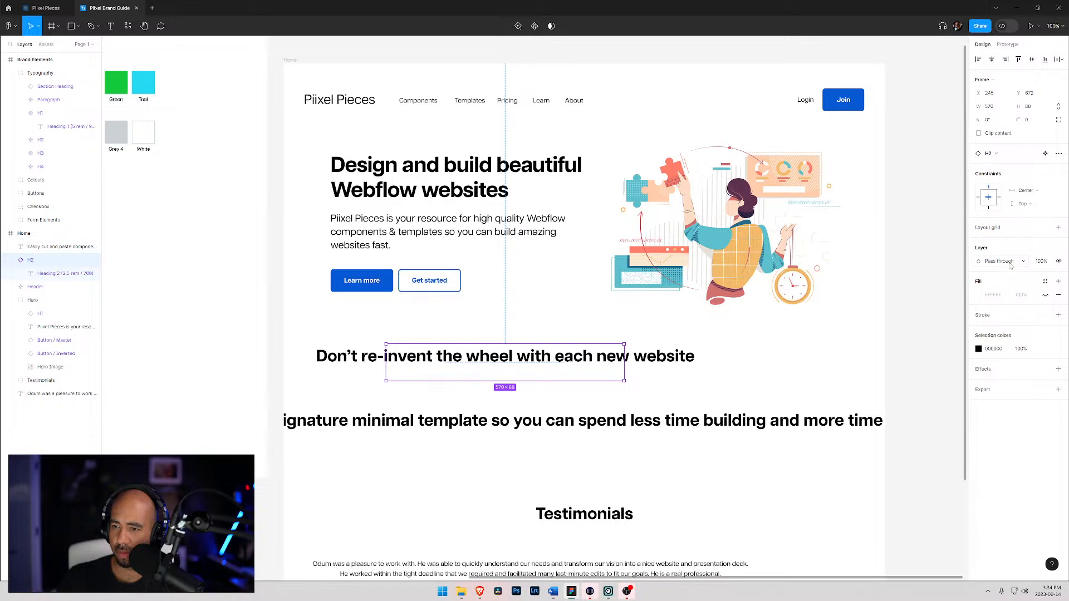
click(1000, 372)
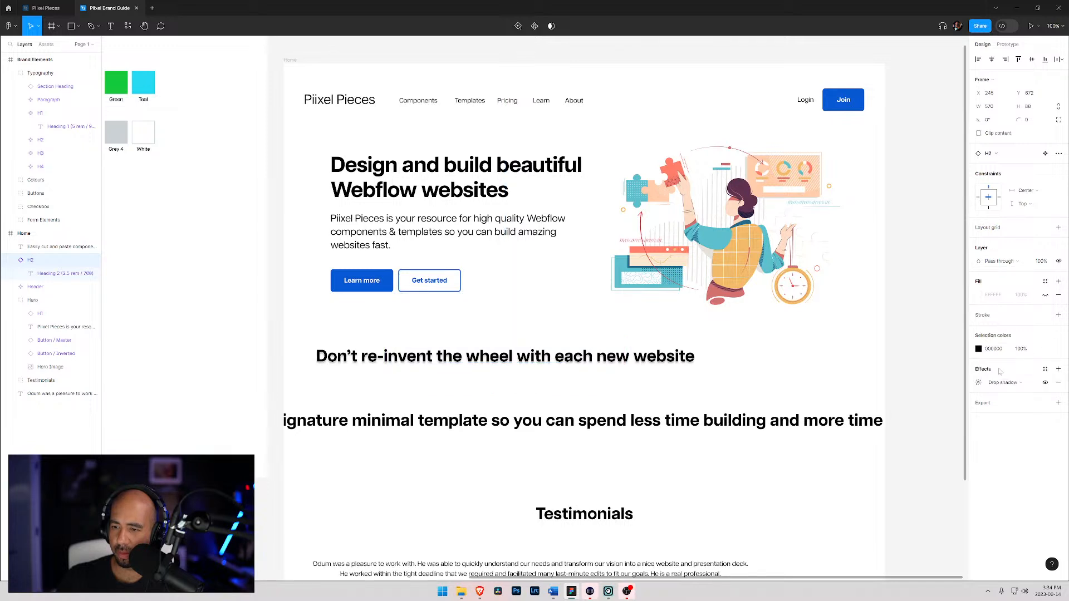
click(1057, 383)
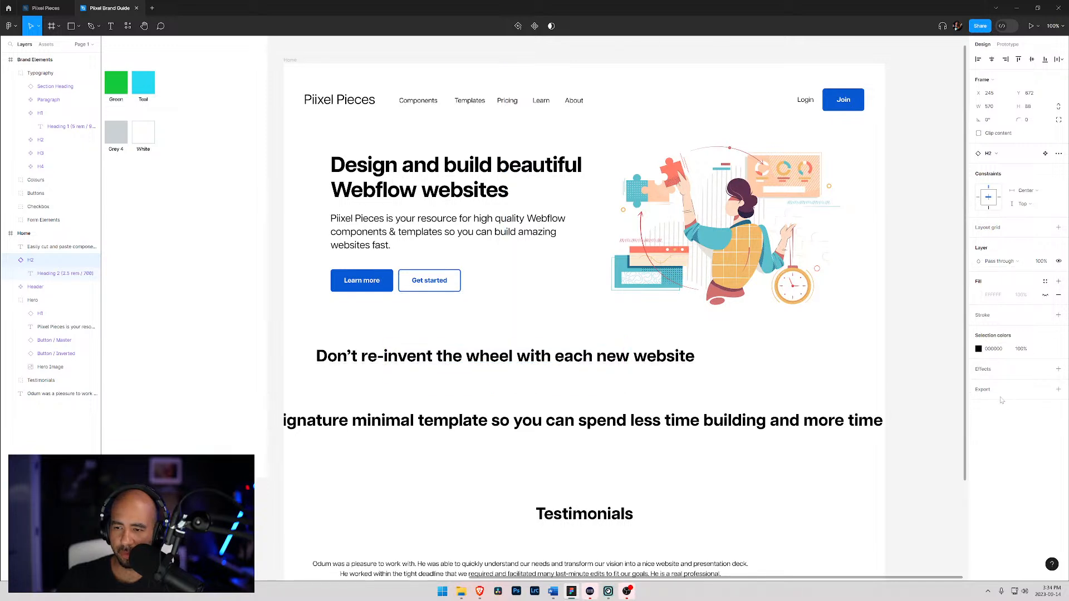
click(996, 134)
click(997, 134)
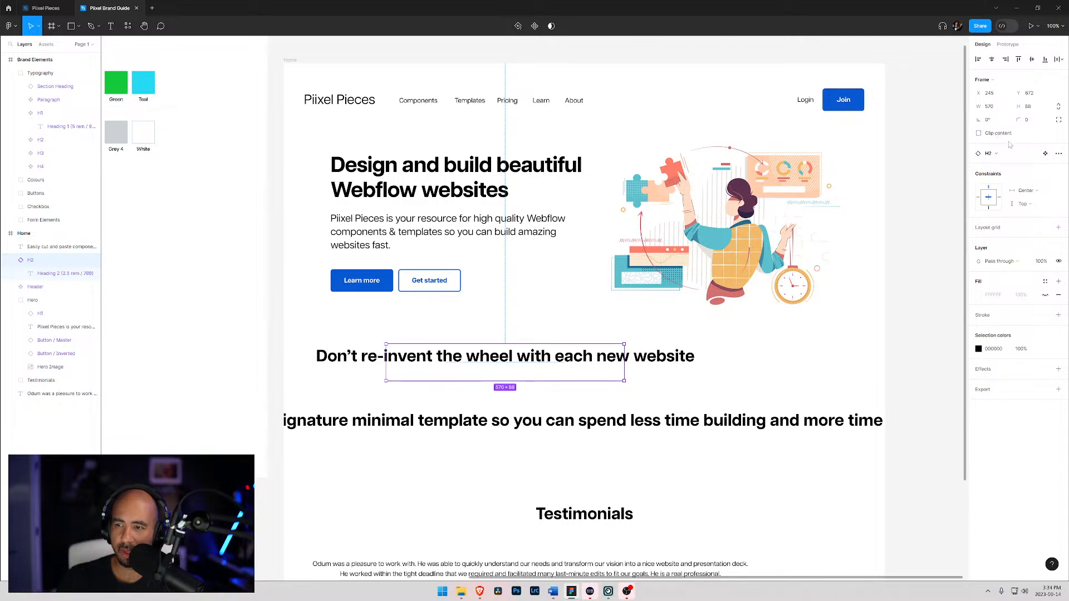
click(1030, 137)
click(1033, 136)
click(1059, 122)
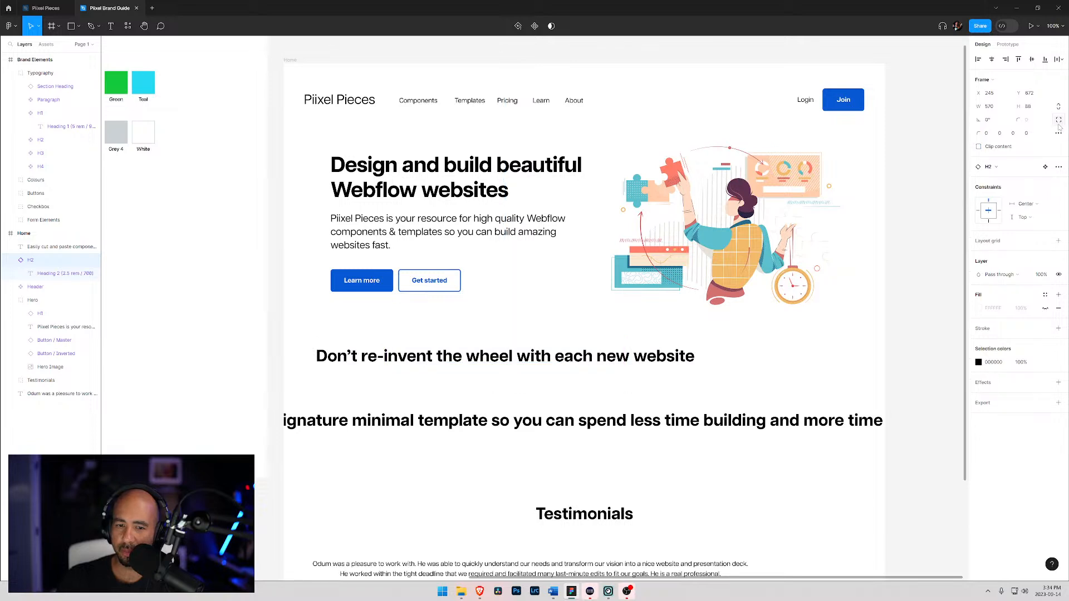
click(1059, 120)
click(1059, 120)
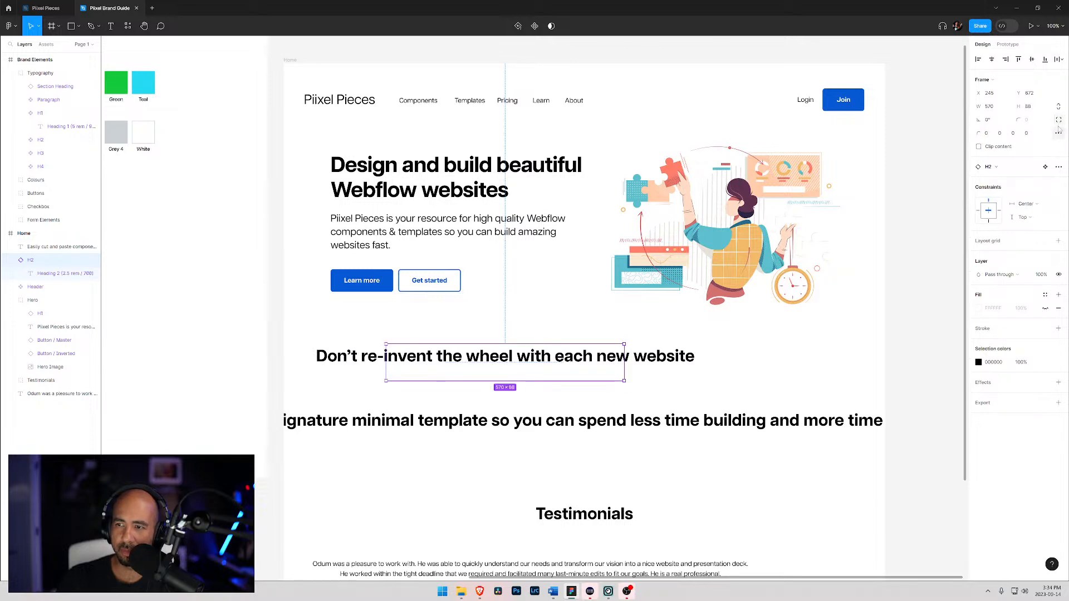
click(1059, 121)
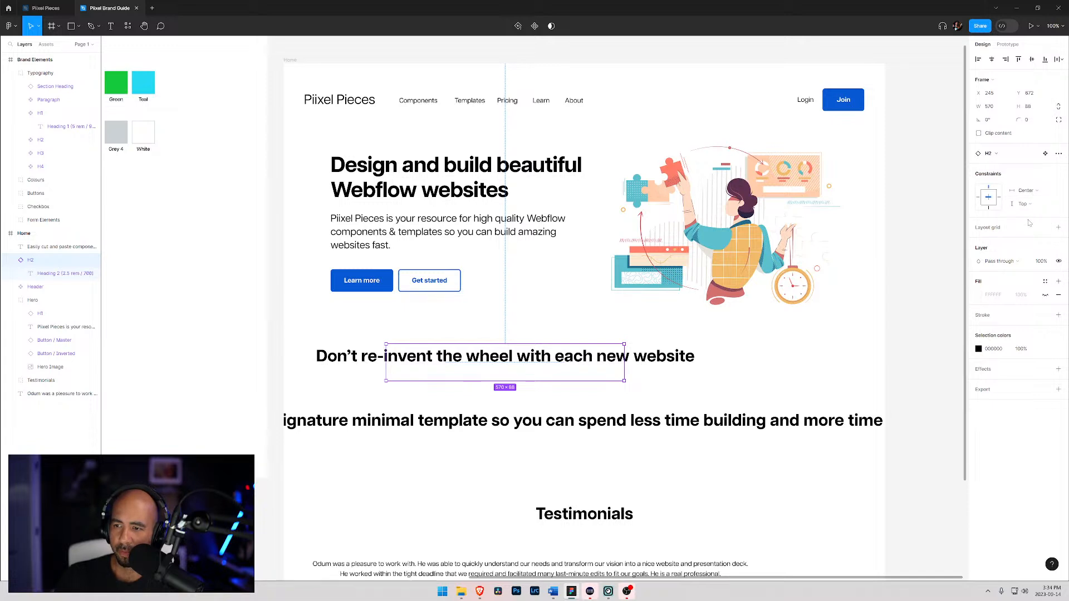
click(1058, 153)
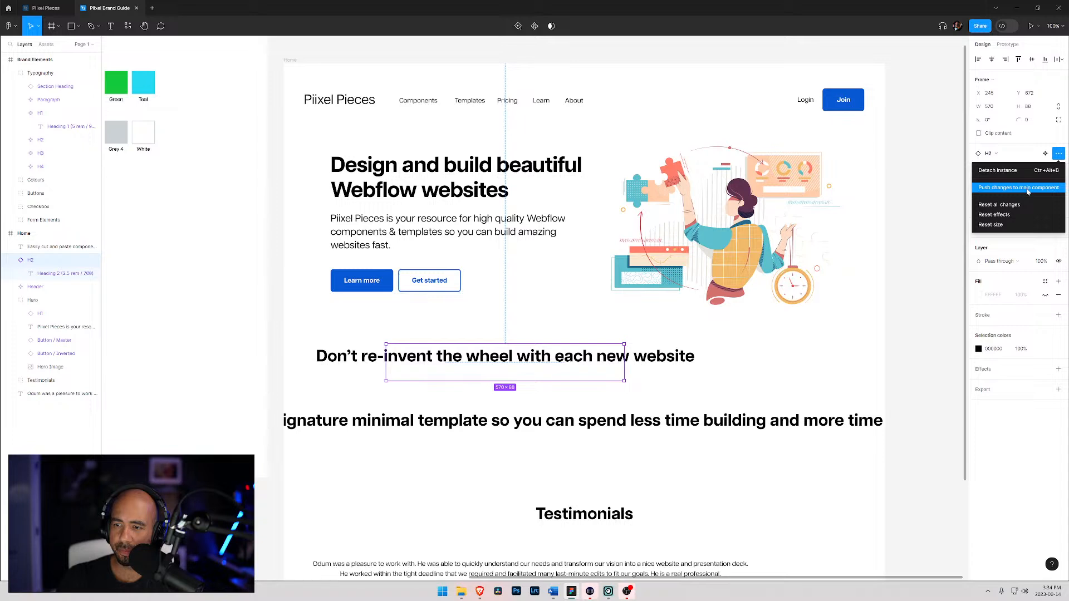
click(996, 156)
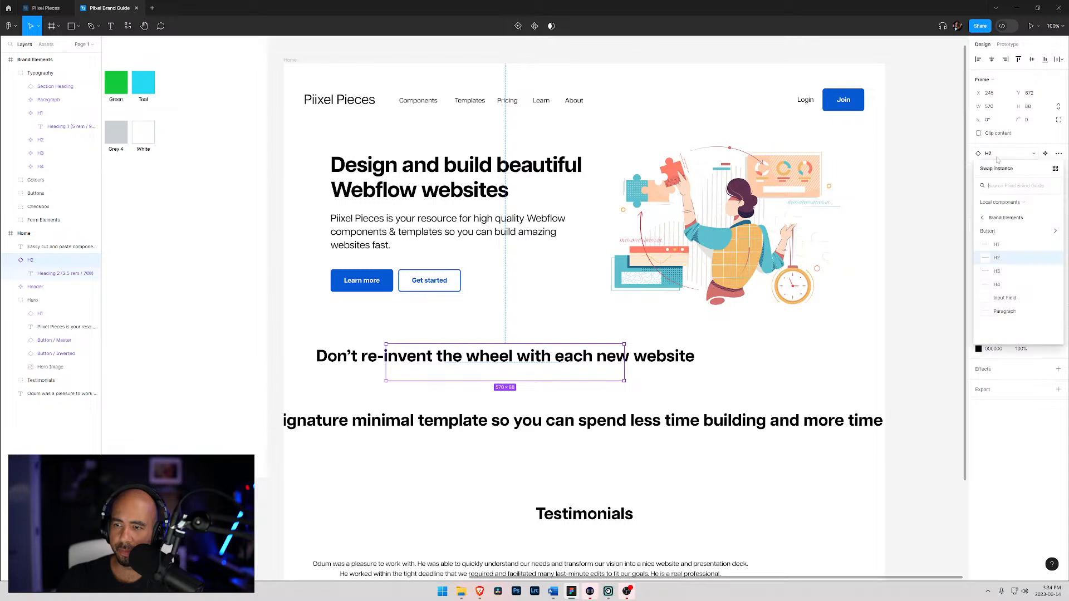
click(1031, 139)
click(979, 133)
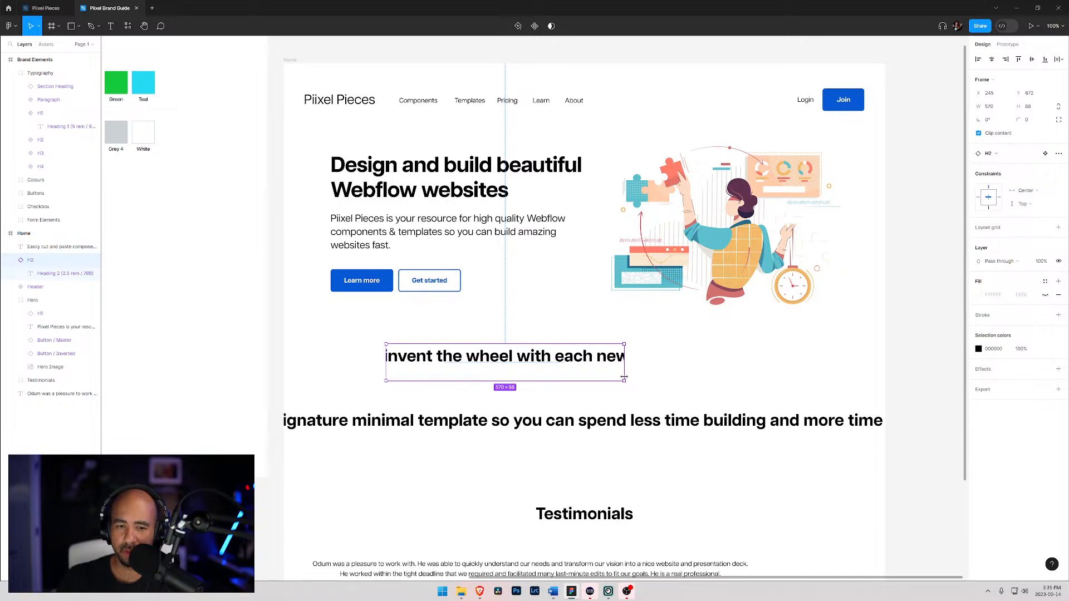
click(979, 133)
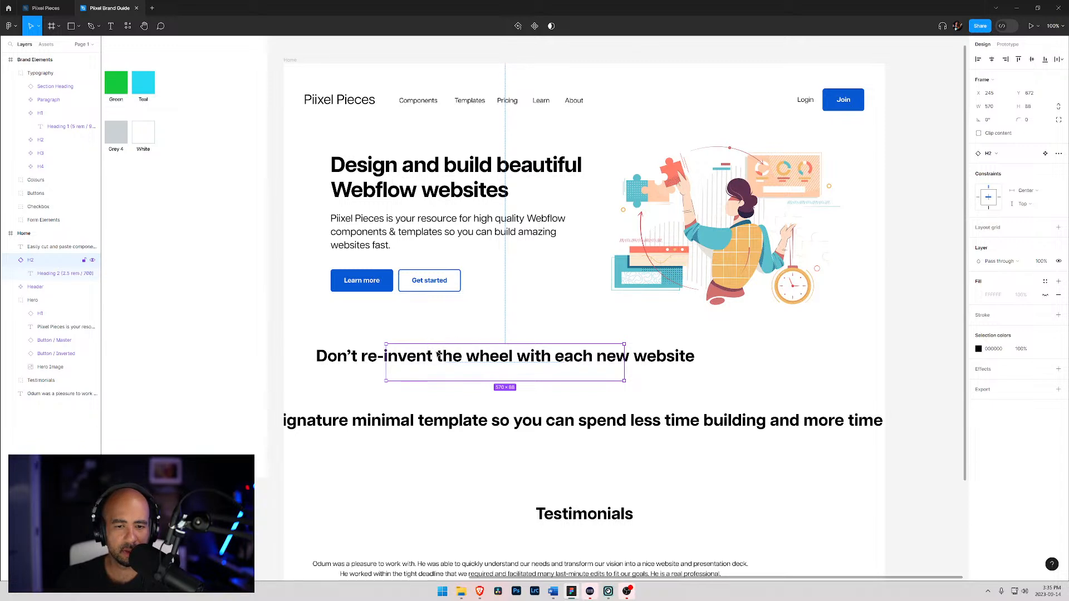
Give the H2 heading's text a fixed-size box and place the instance at X 377, sized about 562 × 110 px.
drag(458, 366, 514, 365)
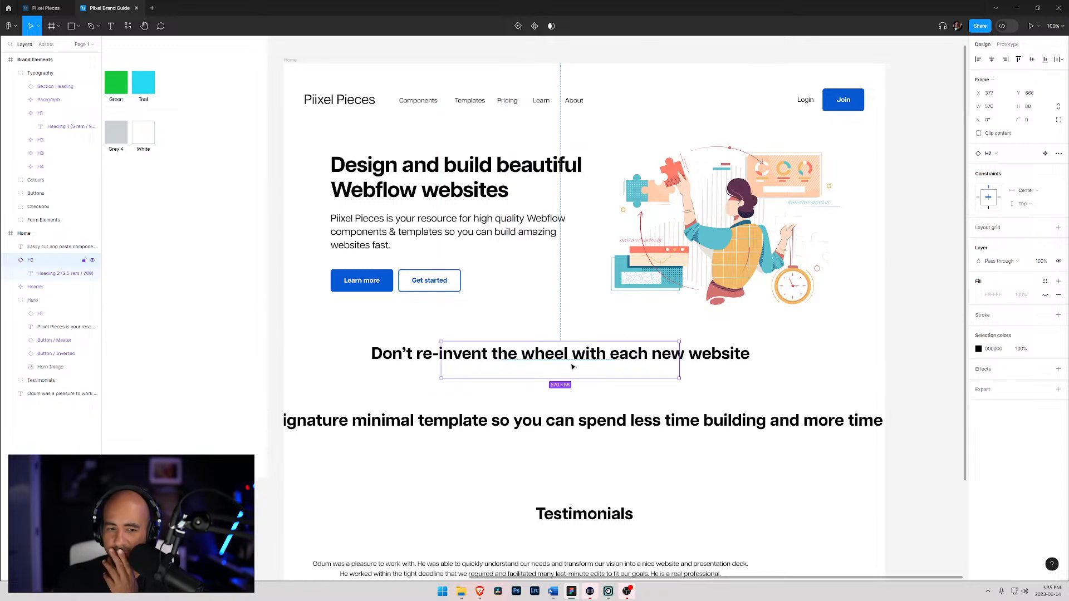
click(74, 274)
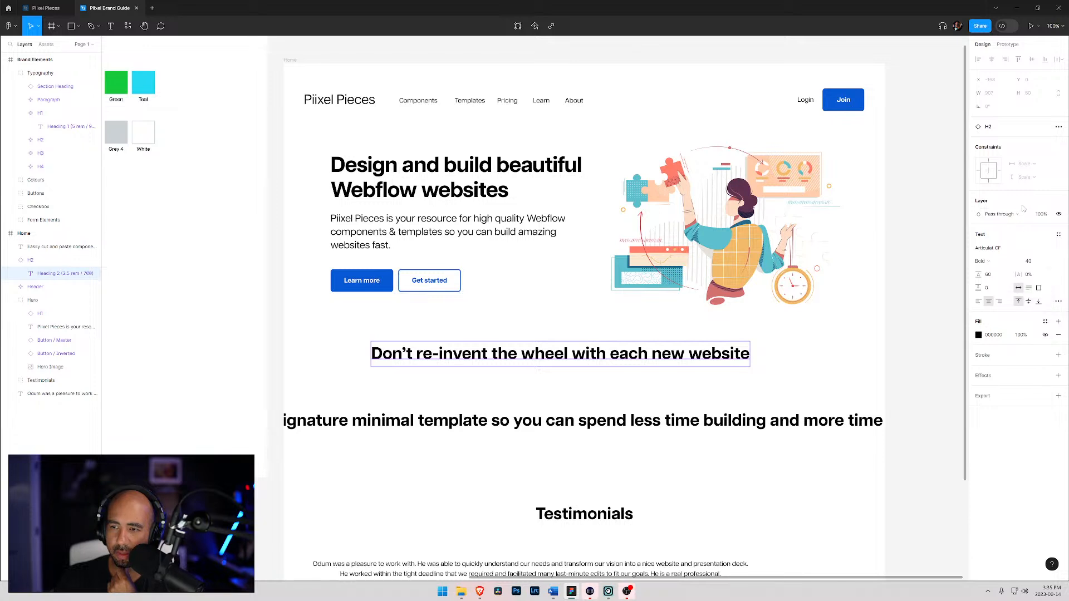
click(1059, 128)
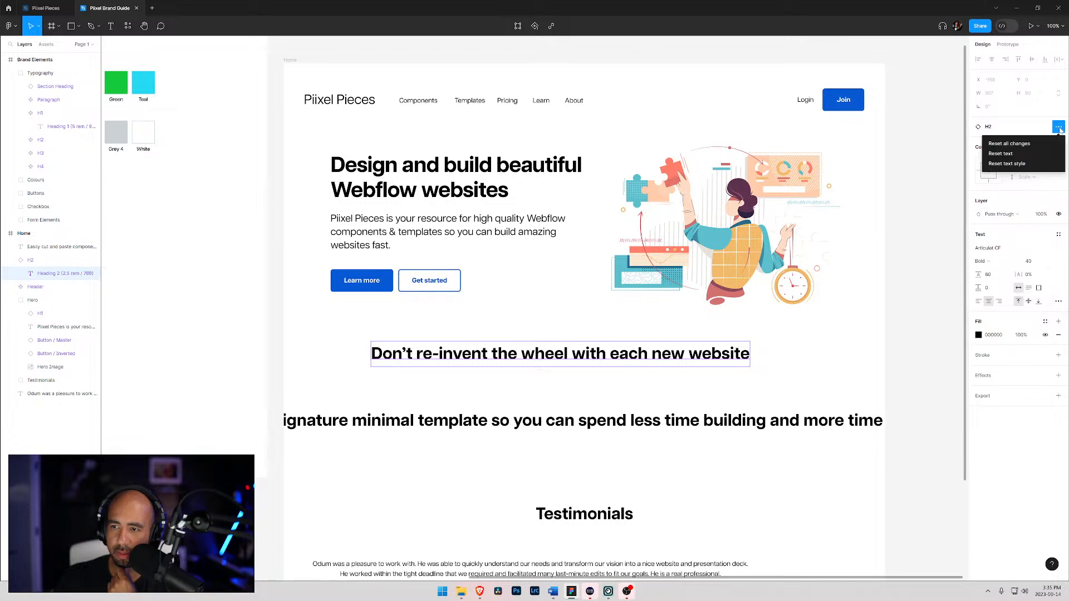
click(1059, 130)
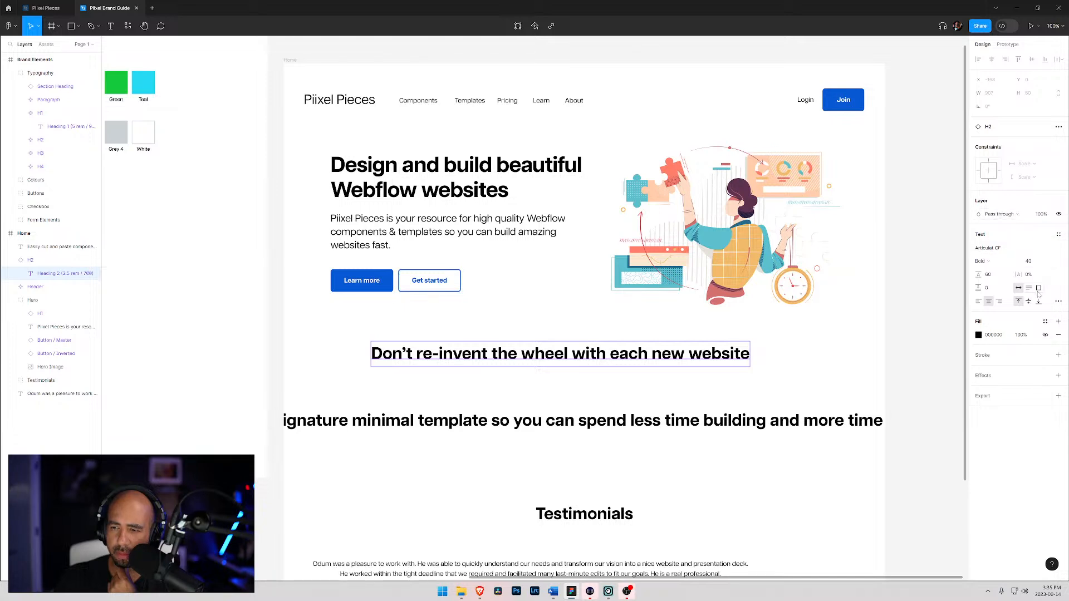
click(1058, 301)
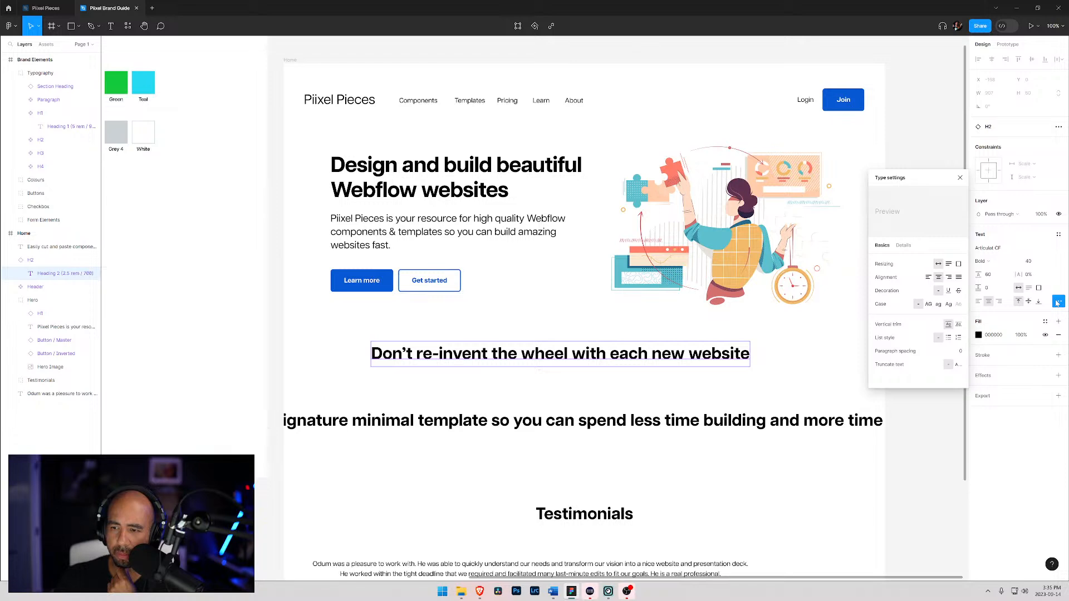
click(1058, 302)
click(1039, 289)
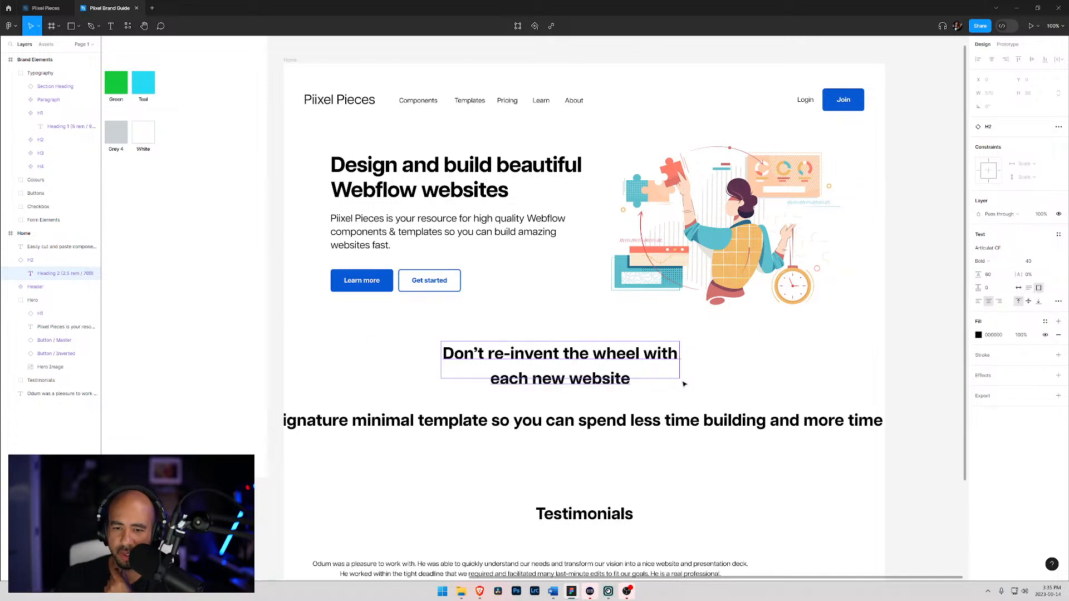
click(654, 376)
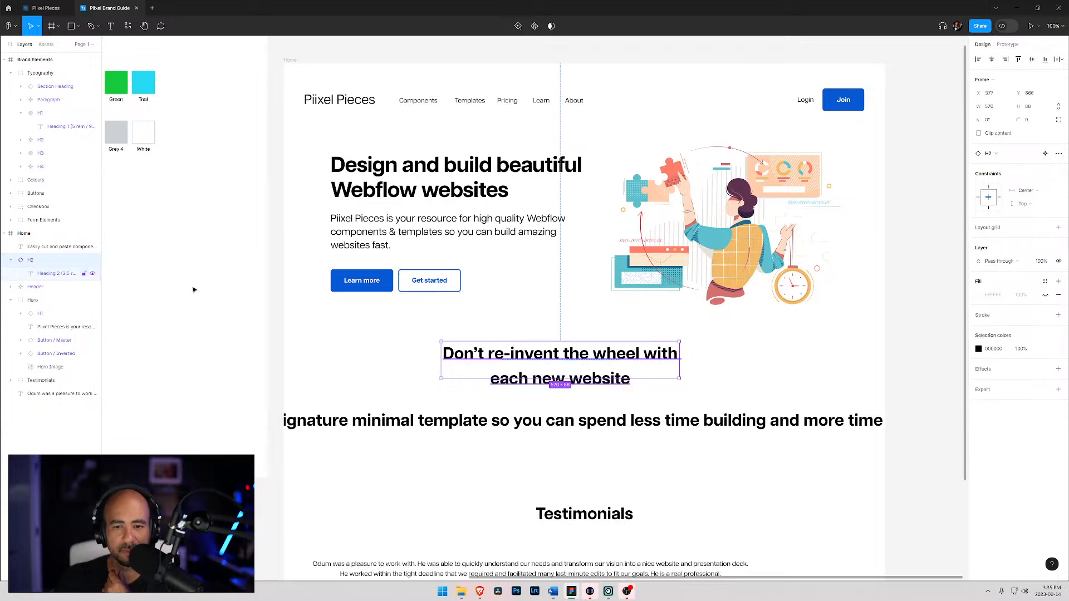
mouse_move(681, 379)
mouse_down()
mouse_move(685, 397)
mouse_move(652, 389)
mouse_move(691, 389)
mouse_move(676, 387)
mouse_up()
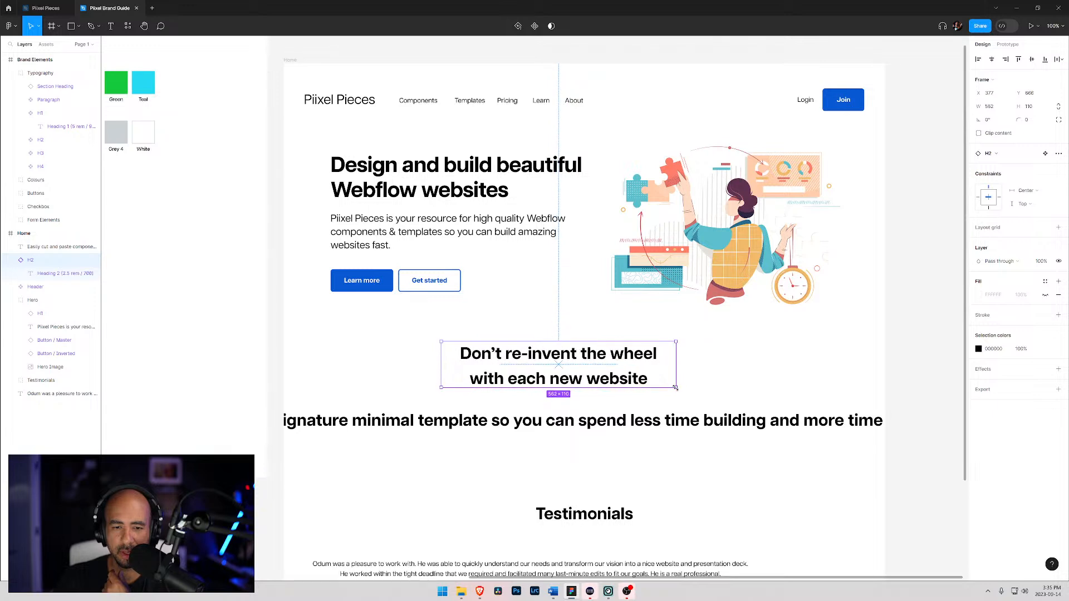
Set the line height of the heading text inside the H2 main component to 48.
click(49, 139)
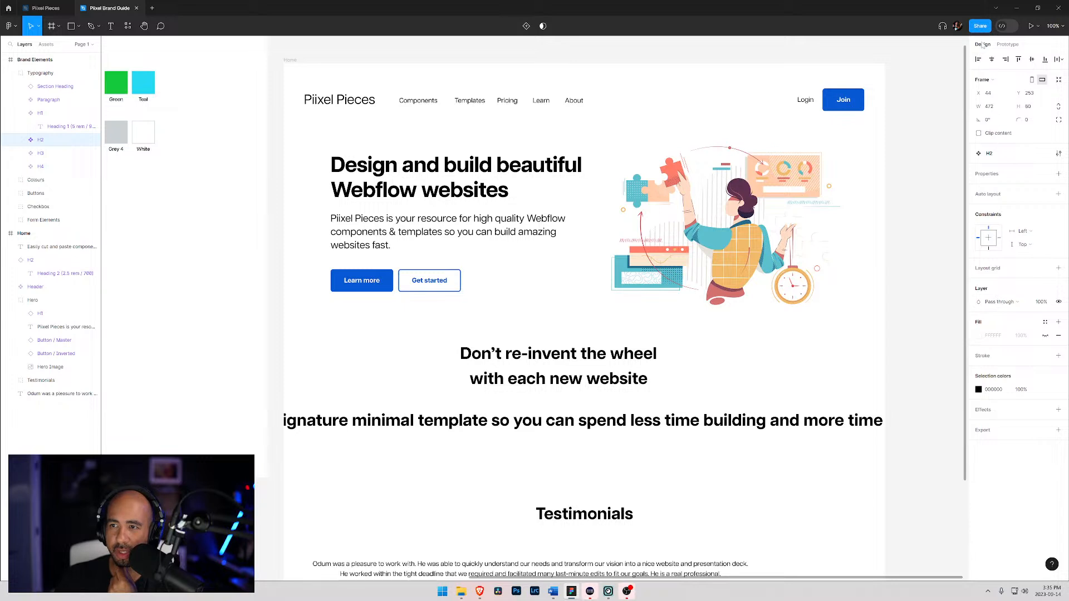
click(21, 140)
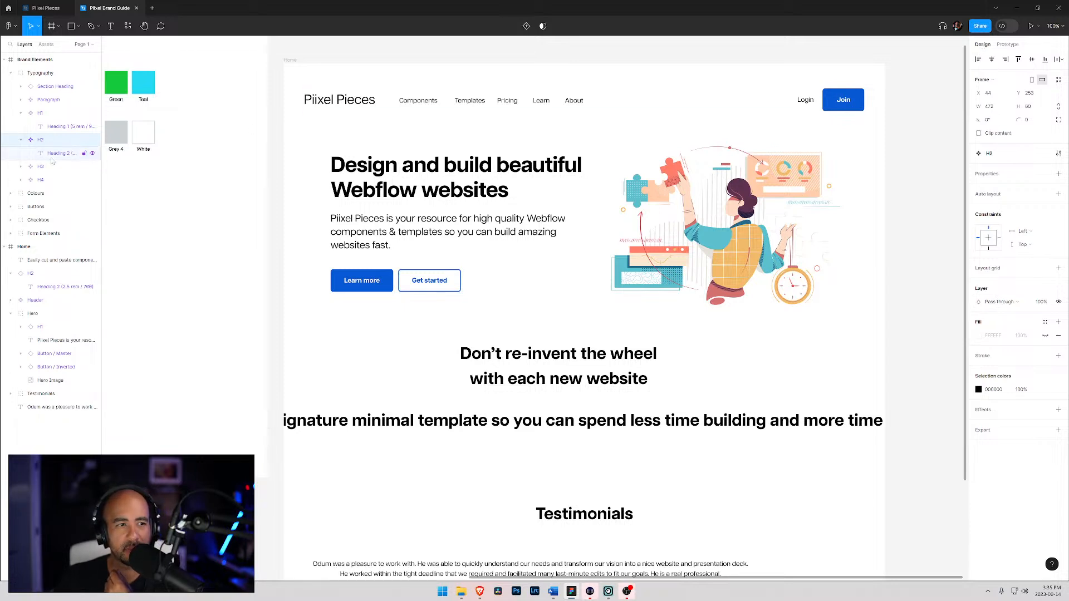
click(56, 154)
click(989, 289)
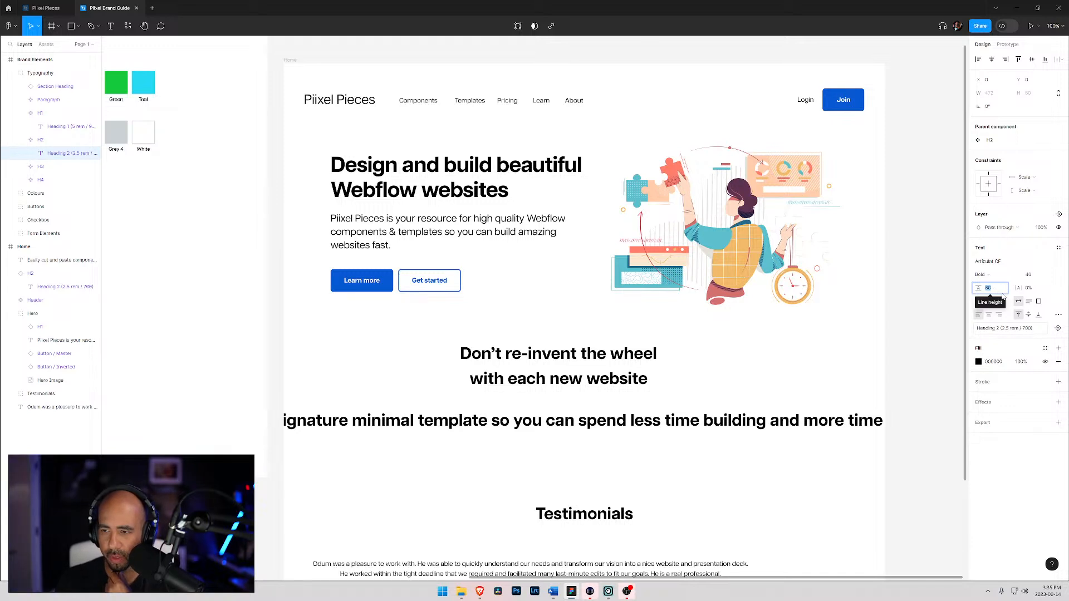
text(52)
key(Return)
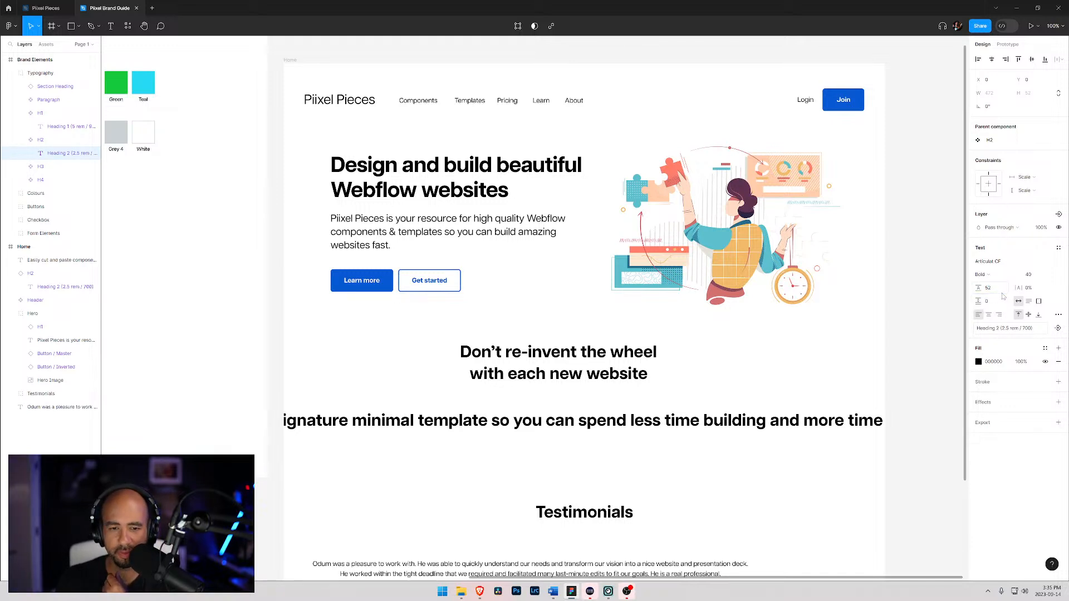
click(997, 289)
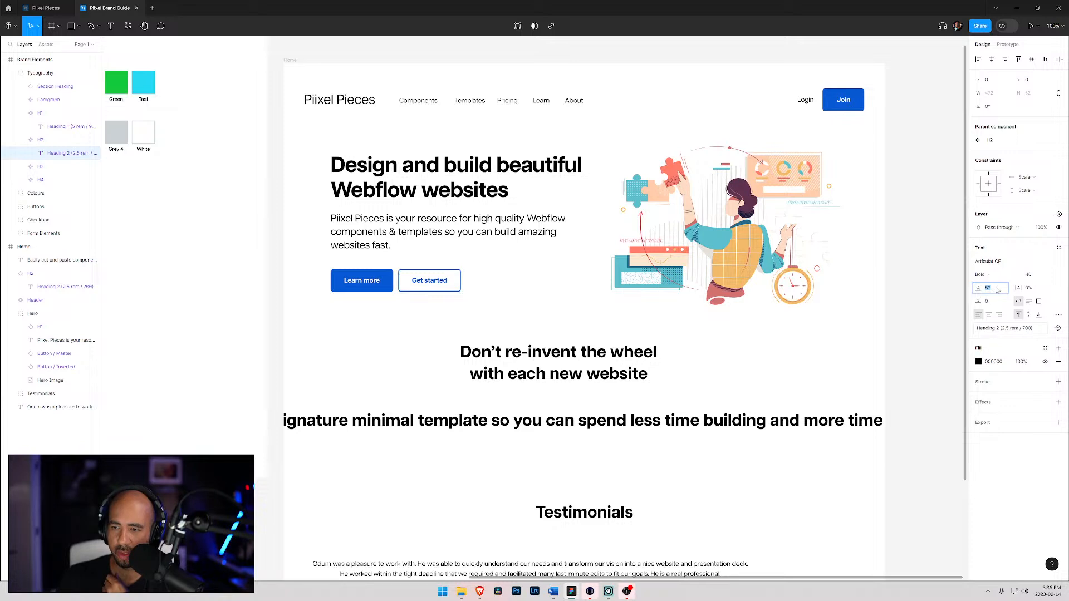
text(48)
key(Return)
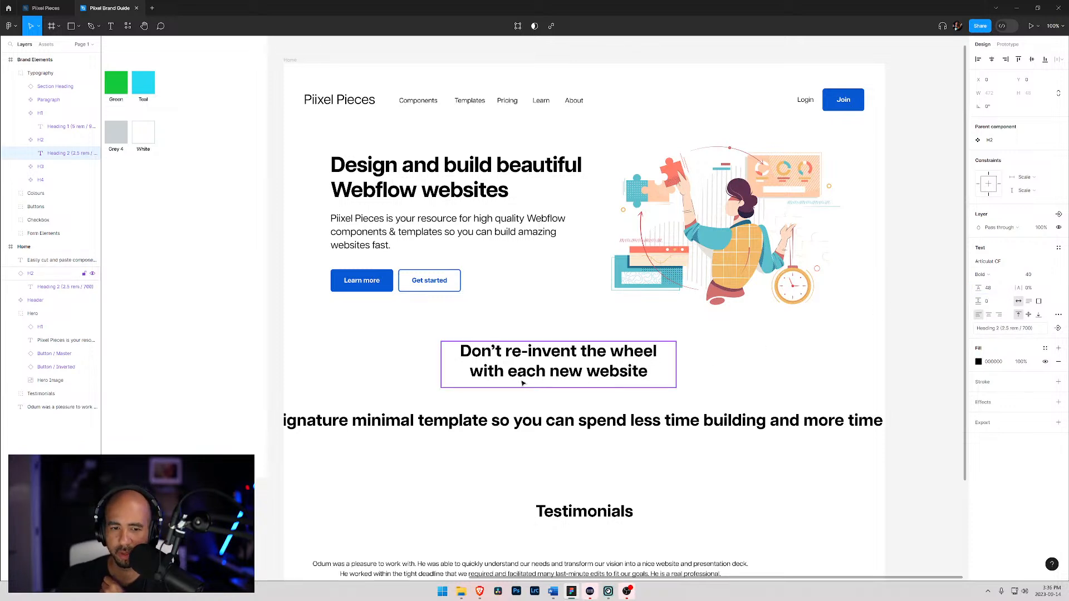
Reduce the height of the H2 heading instance on the Home frame to about 94 px.
click(489, 363)
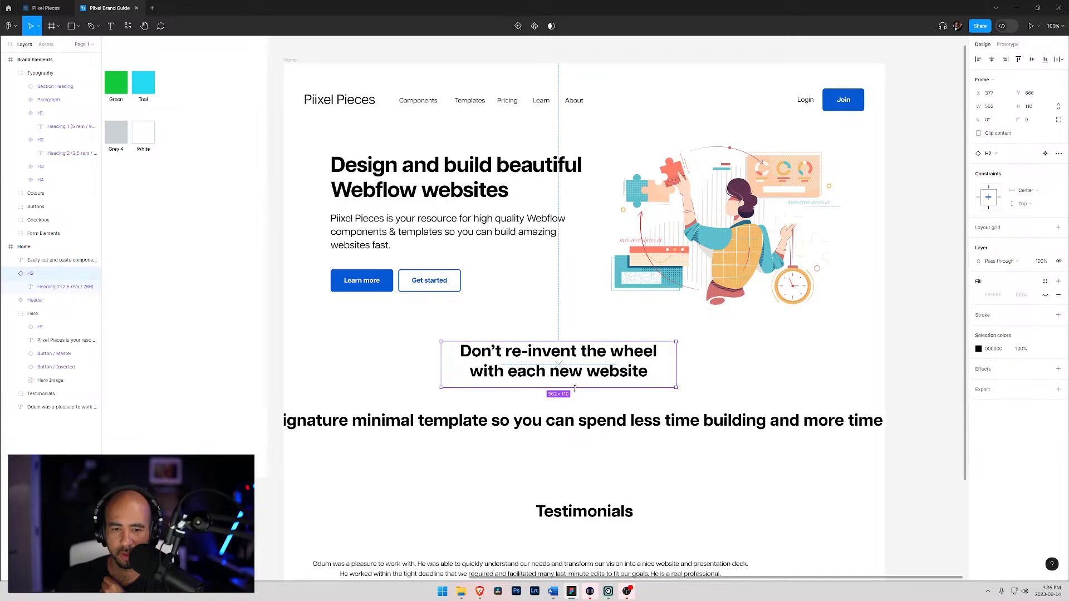
click(472, 429)
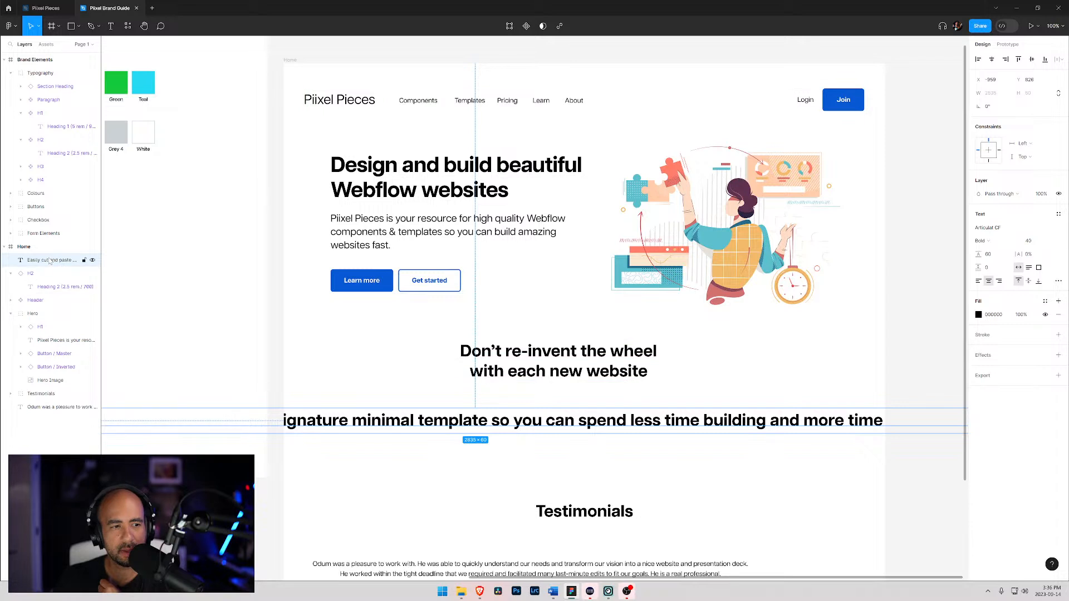
click(29, 274)
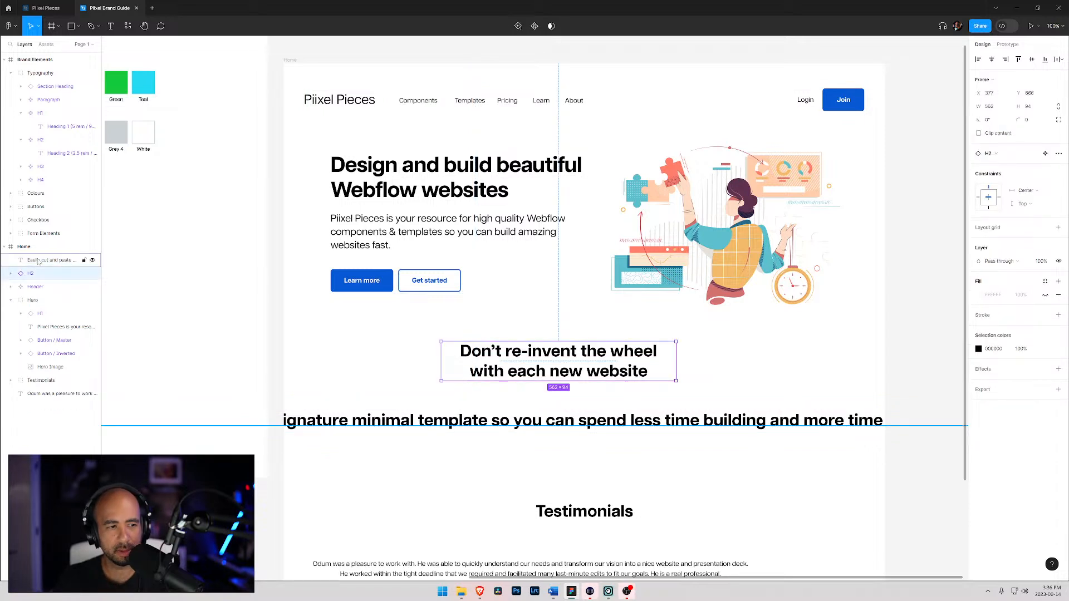
Place the subtitle layer directly below the H2 heading layer and group the two layers.
drag(39, 261, 37, 278)
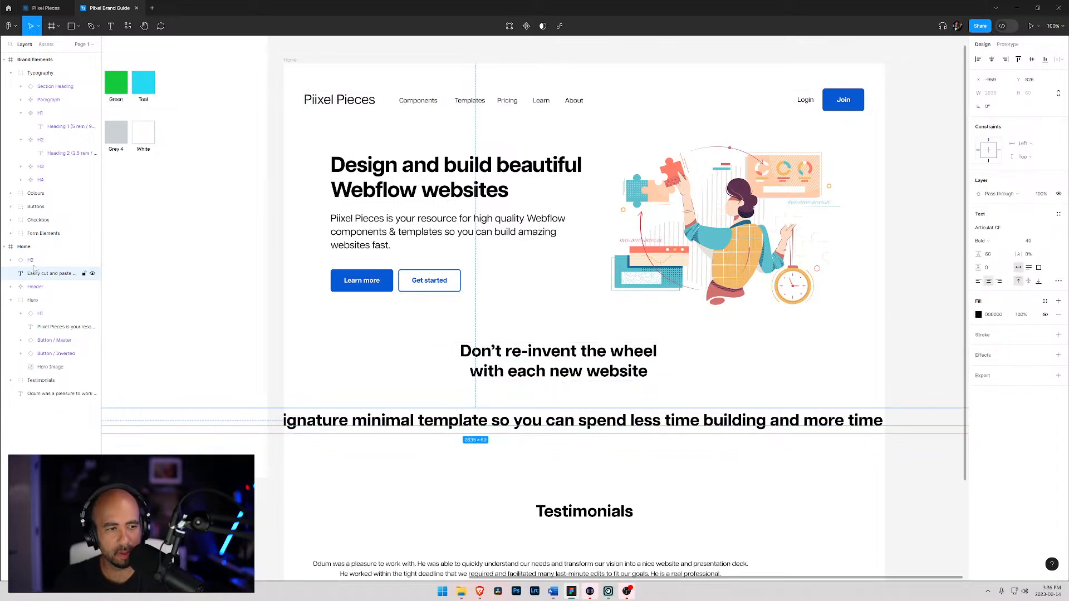
shift+click(32, 263)
key(ctrl+g)
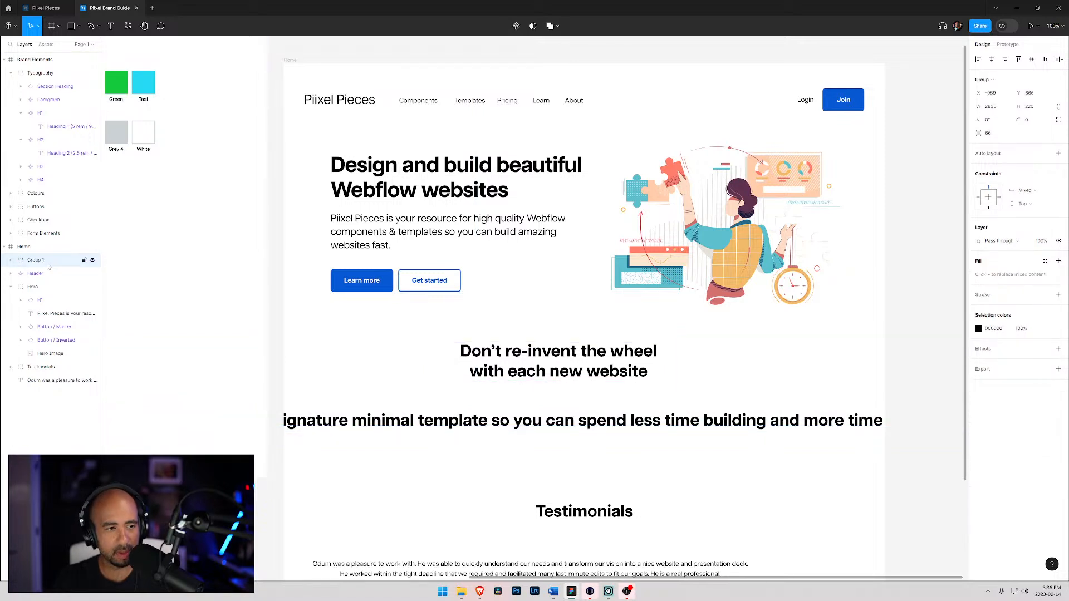
Rename the heading and subtitle group as Section and move it between the Hero and Testimonials layers.
double_click(40, 262)
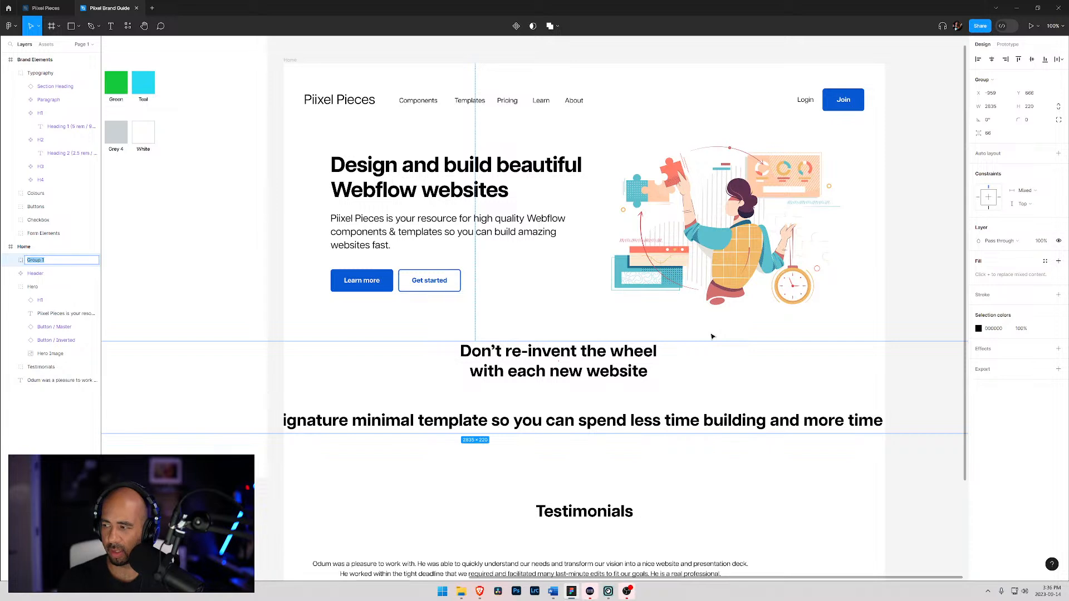
text(Section)
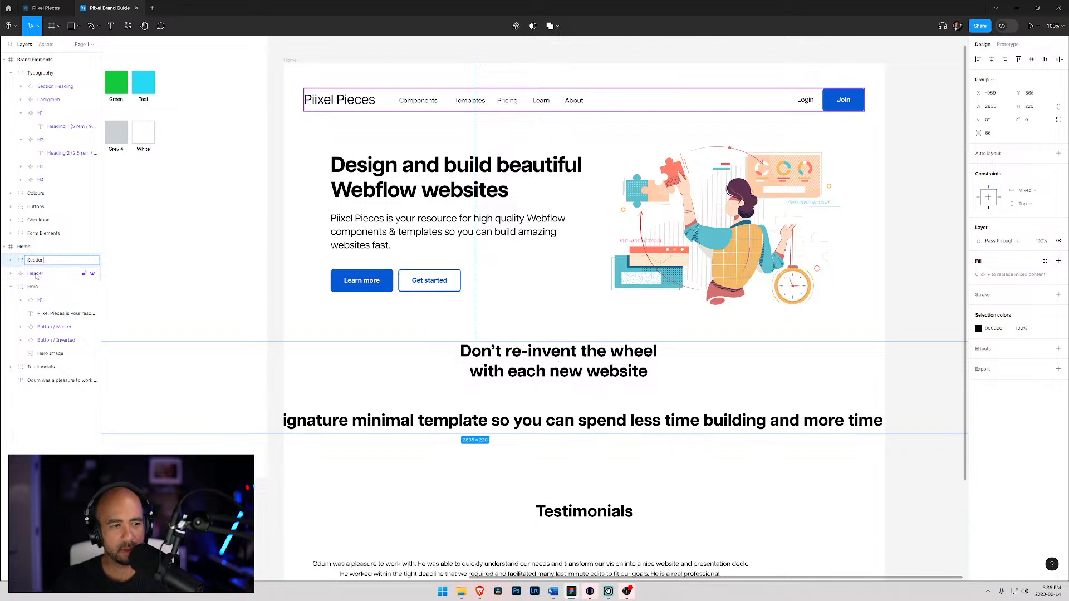
click(35, 276)
click(10, 287)
click(37, 261)
drag(37, 262, 30, 296)
click(11, 287)
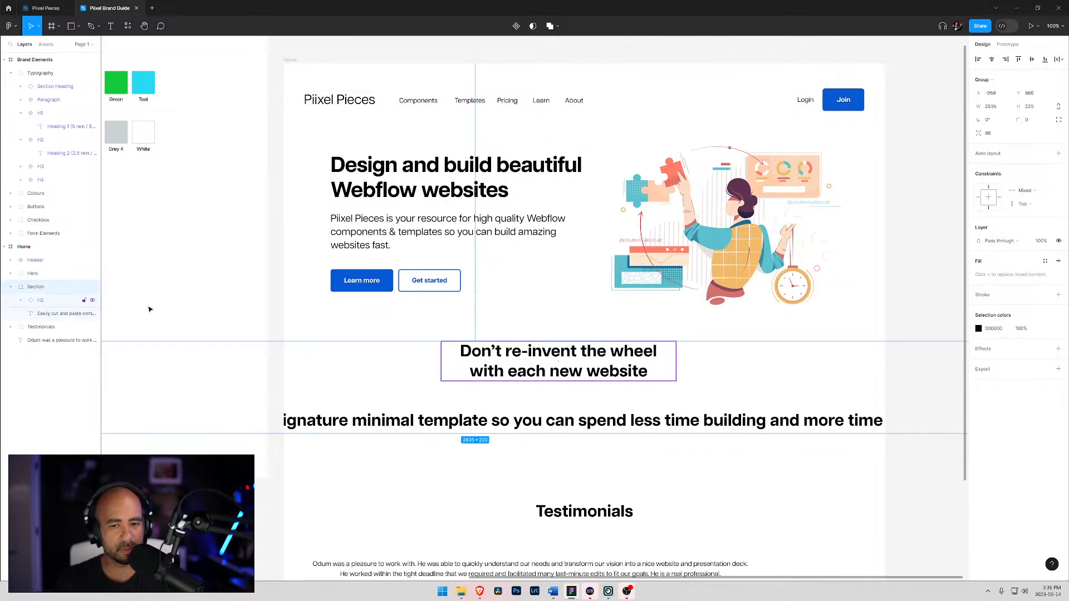
Turn the subtitle text layer below the H2 heading into a component and name it Subtitle.
double_click(382, 421)
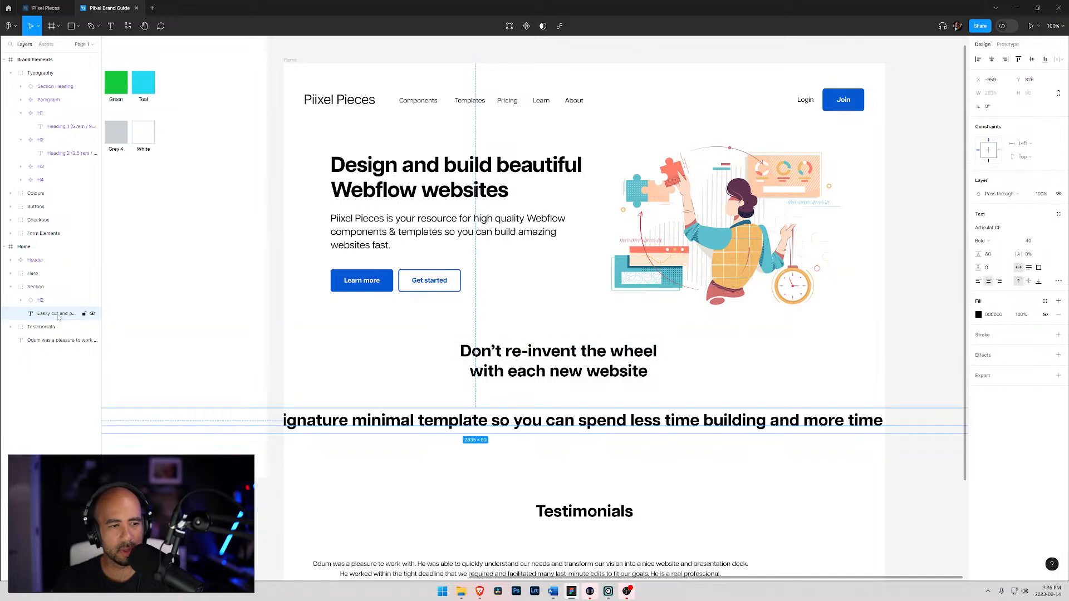
scroll(836, 304, down, 1)
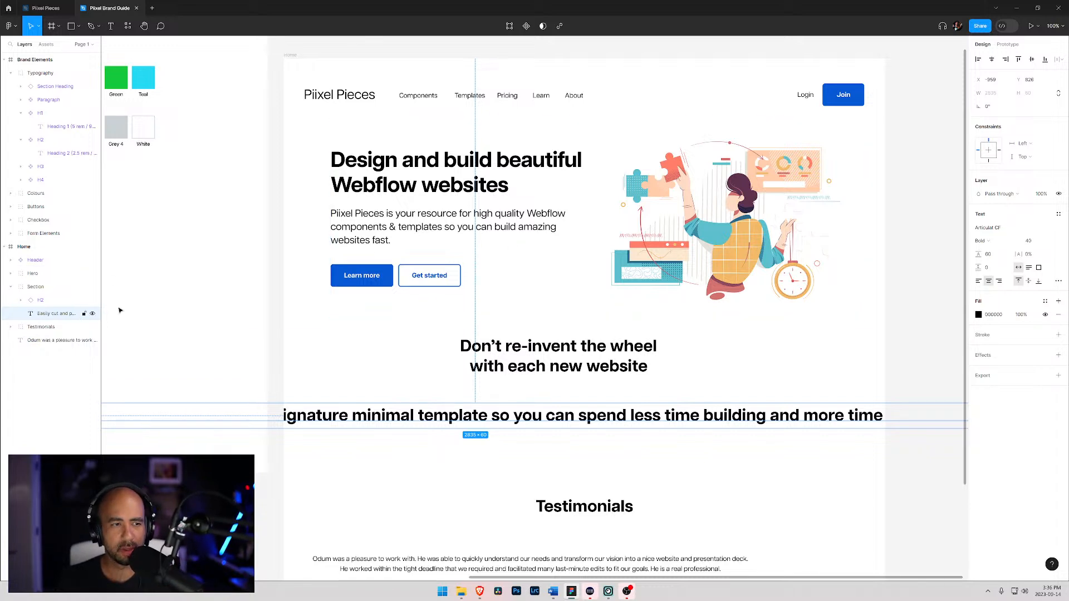
click(527, 27)
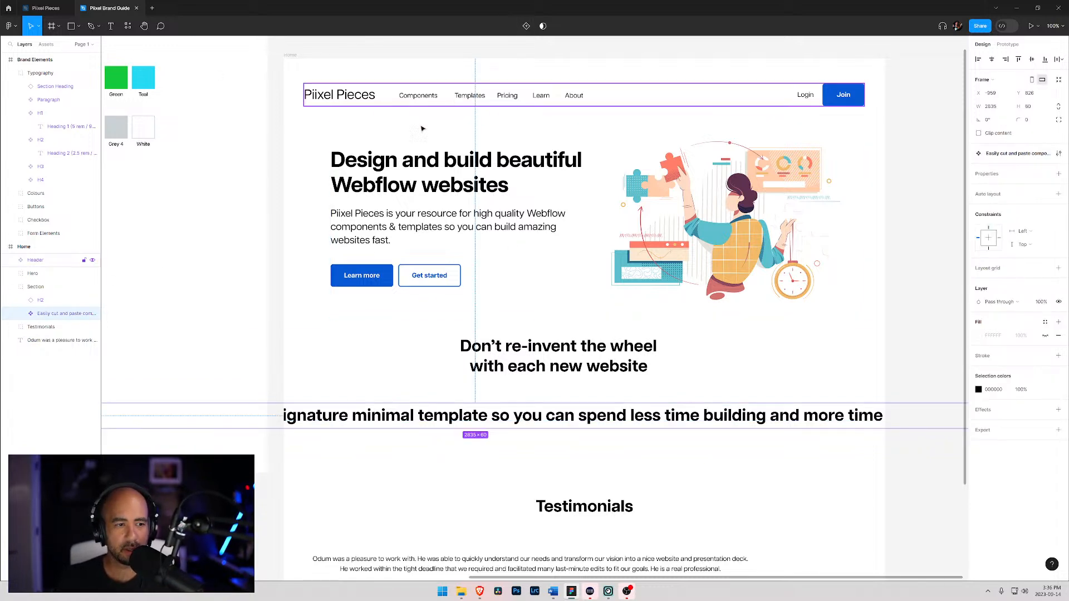
key(ctrl+r)
text(SA)
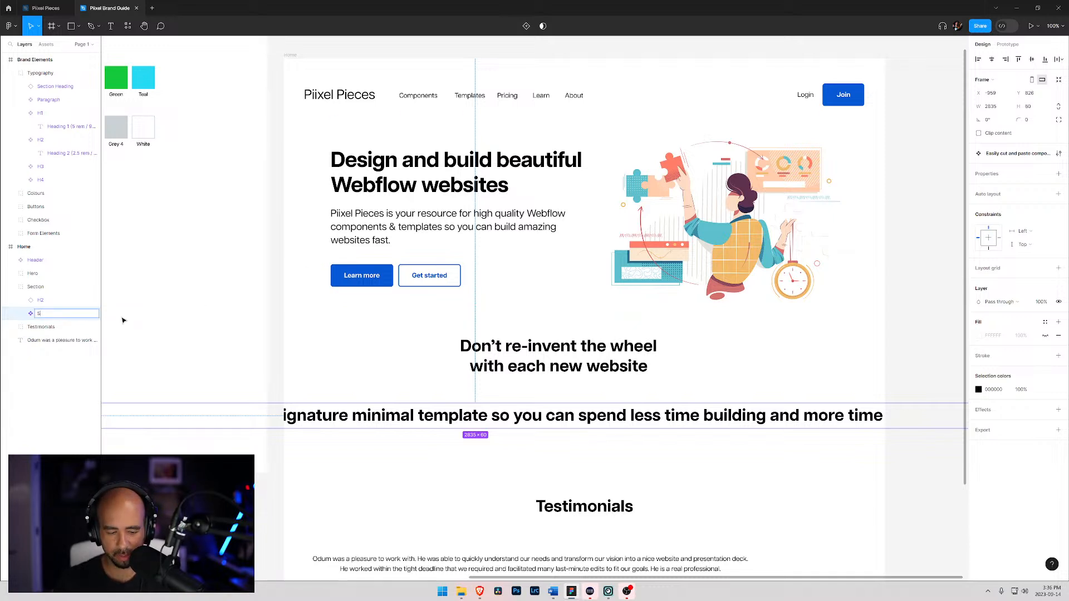
key(Return)
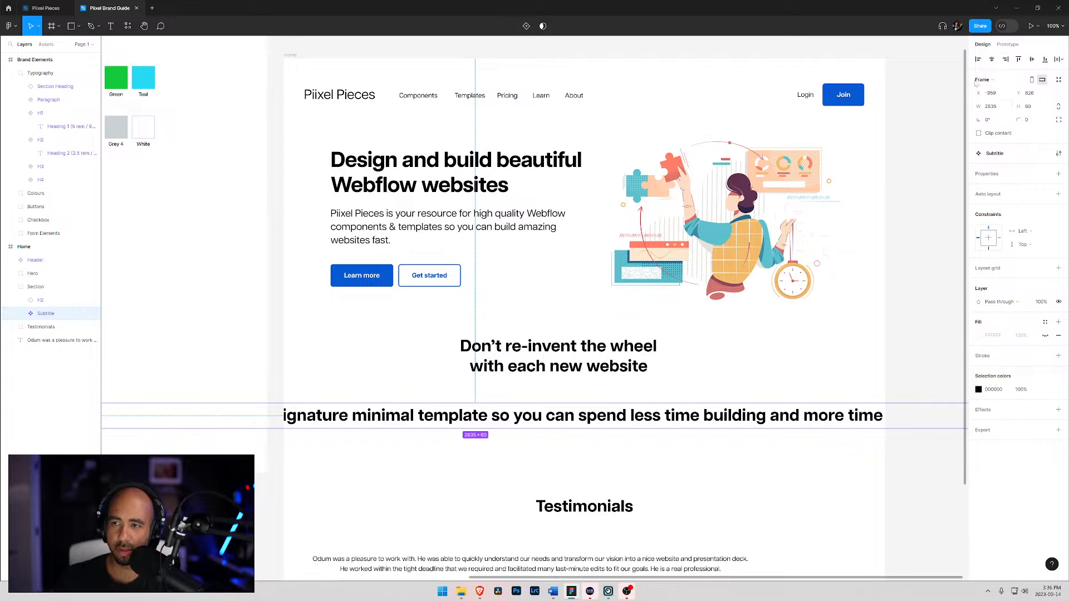
Rename the text layer inside the Subtitle component as Subtitle text.
click(20, 313)
double_click(62, 327)
text(Subtitle tex)
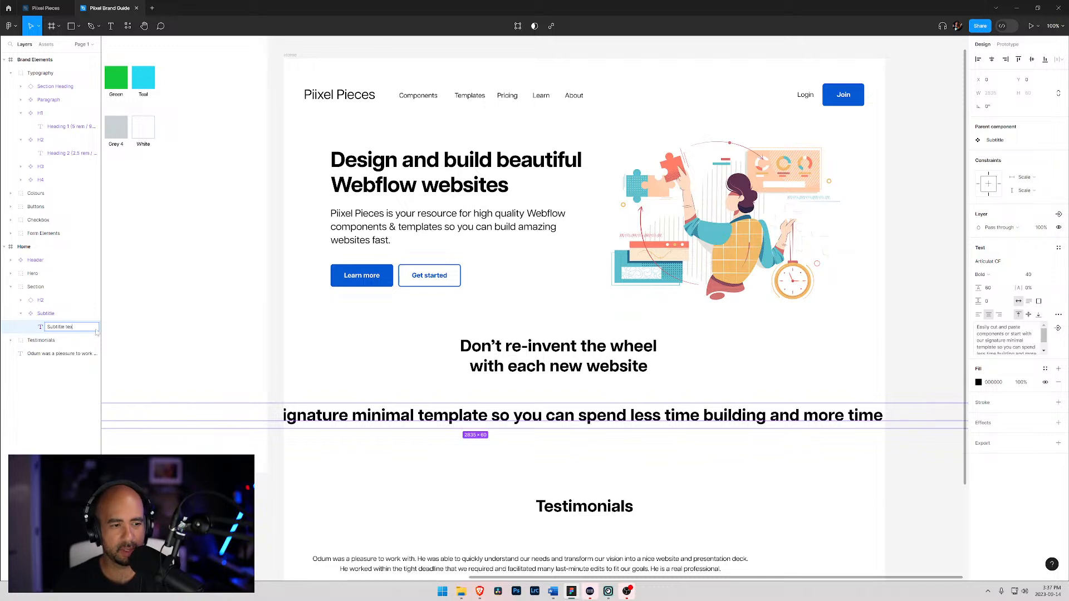
key(Return)
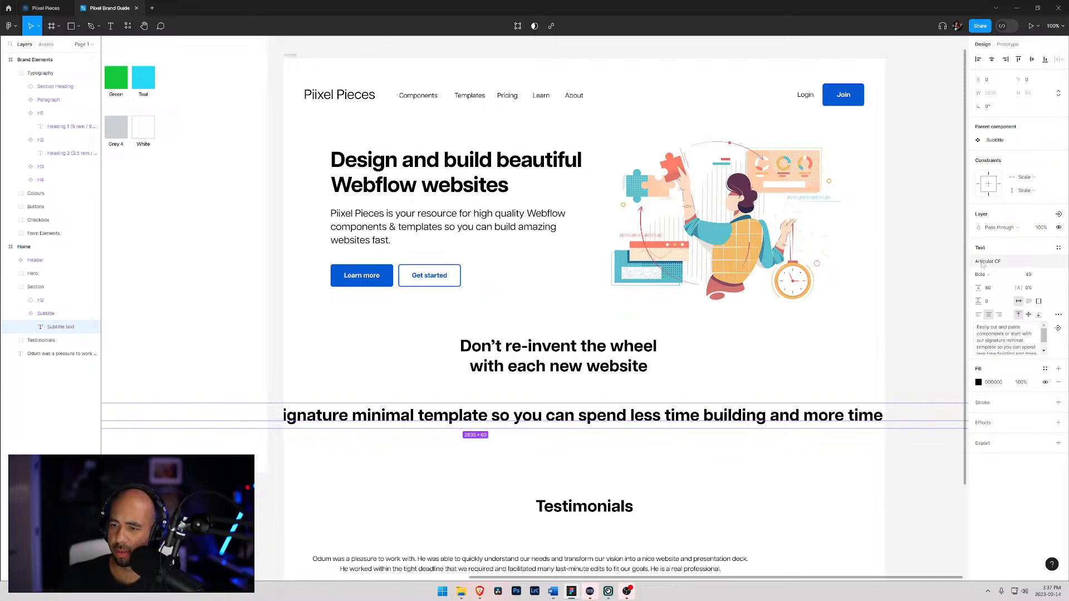
Set the subtitle text to Regular weight with a font size of 22.
click(1051, 274)
click(1047, 244)
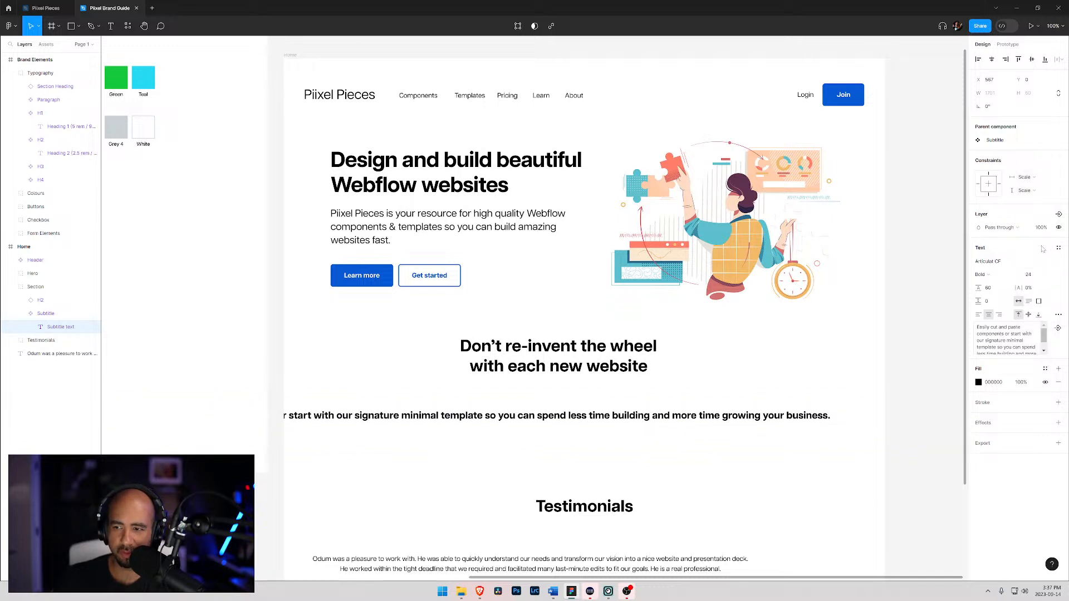
click(988, 274)
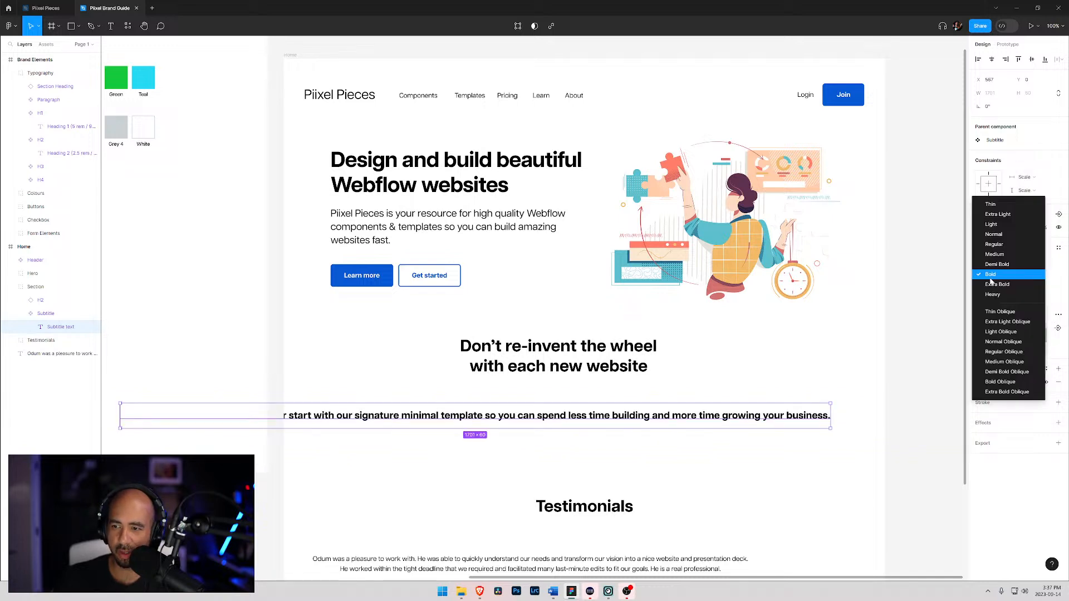
click(1006, 245)
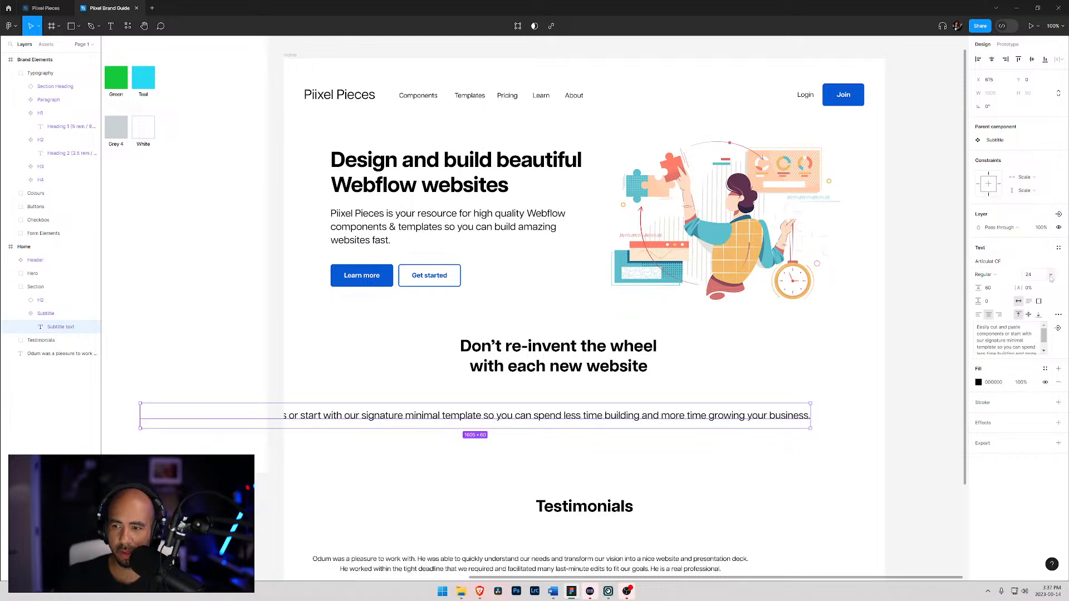
click(1046, 275)
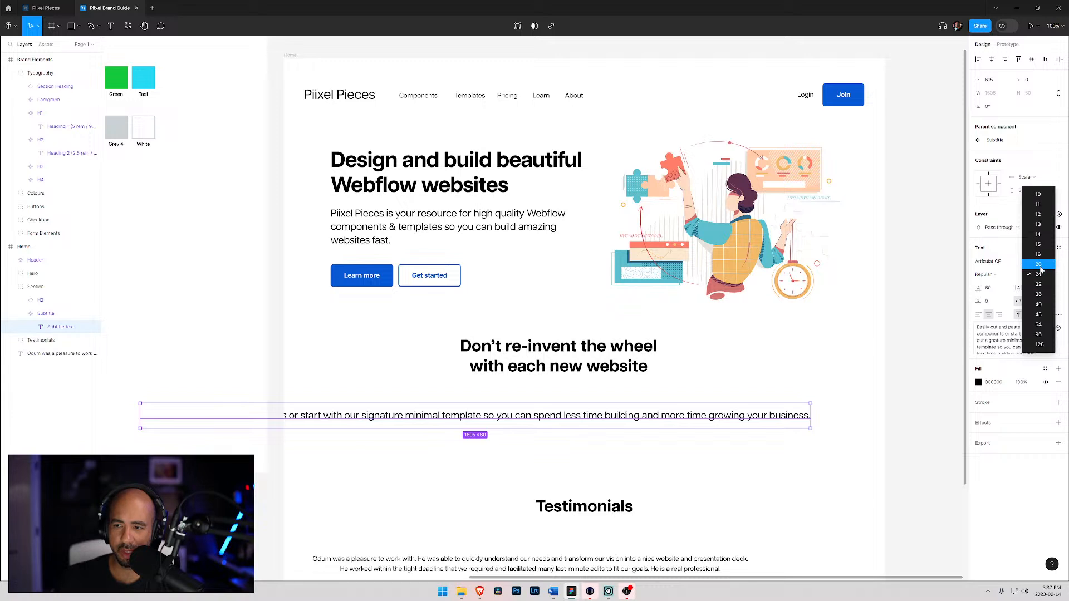
click(1039, 265)
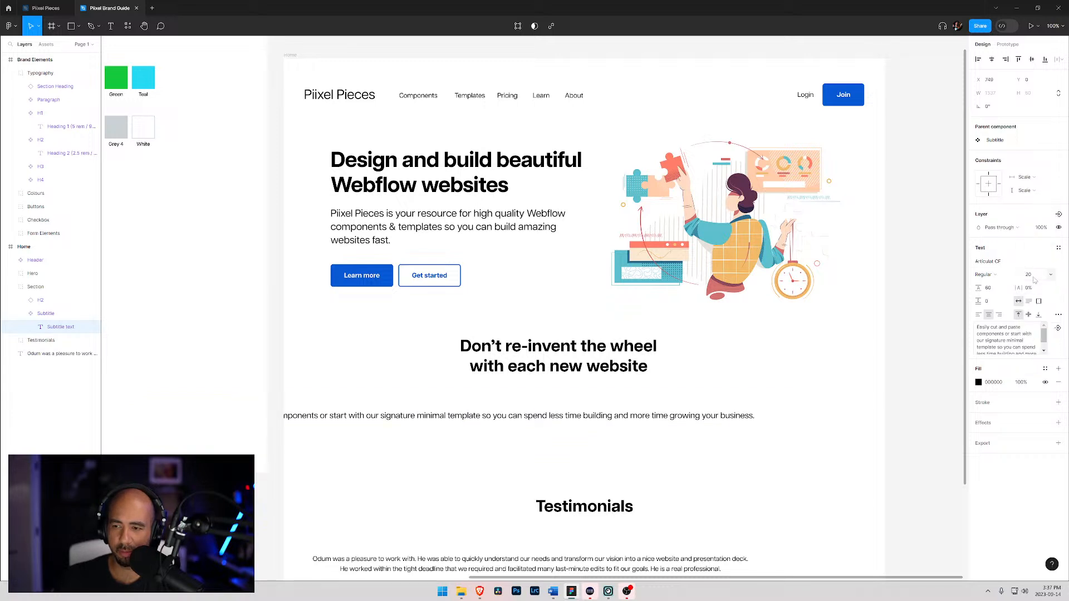
click(1033, 277)
text(22)
key(Return)
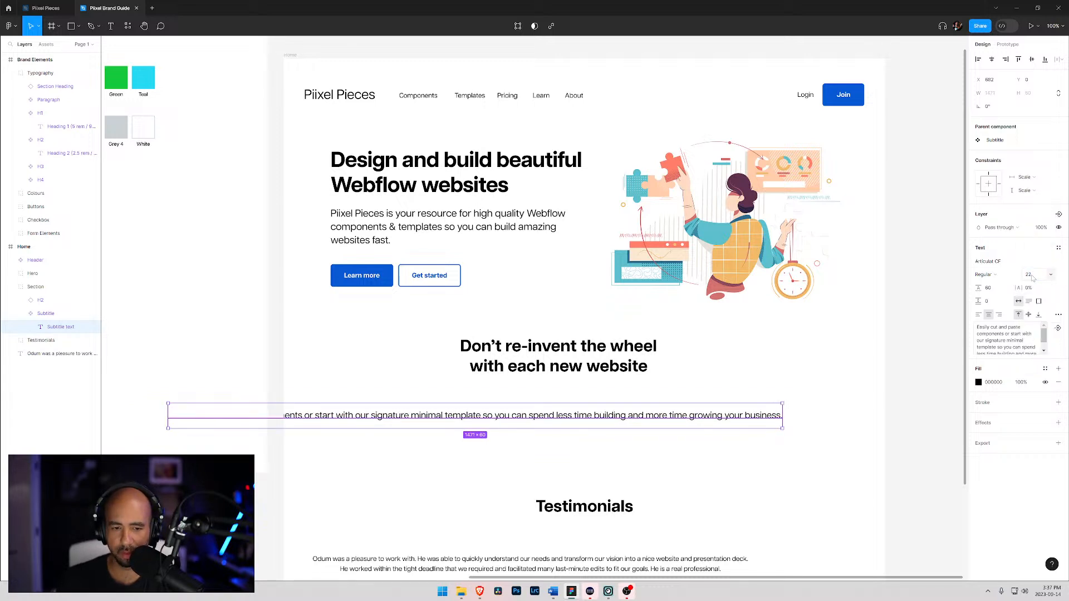
Resize the subtitle text box to about 888 × 70 px so the text wraps, and set its line height to 28.
drag(171, 429, 428, 436)
click(990, 288)
text(28)
key(Return)
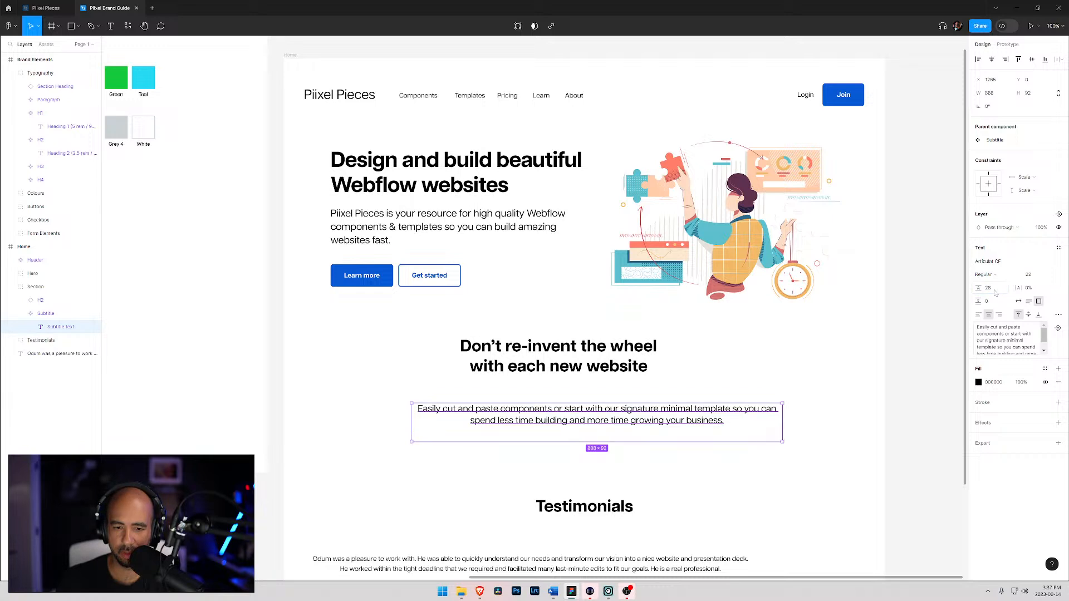
mouse_move(531, 403)
mouse_down()
mouse_move(530, 386)
mouse_move(531, 413)
mouse_up()
Try to centre the Subtitle component horizontally on the Home frame.
click(46, 314)
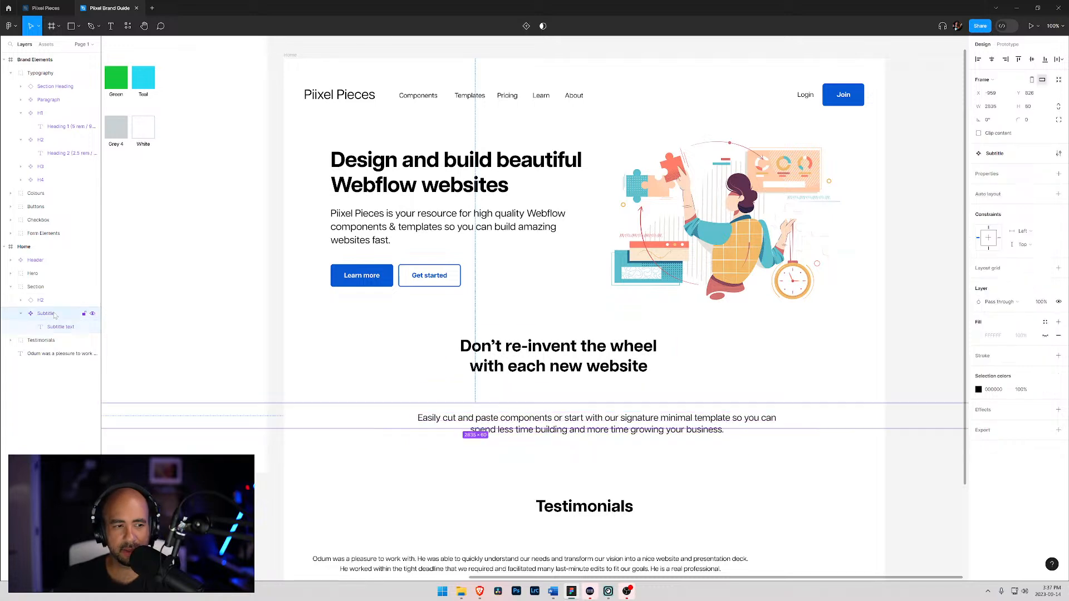
click(992, 59)
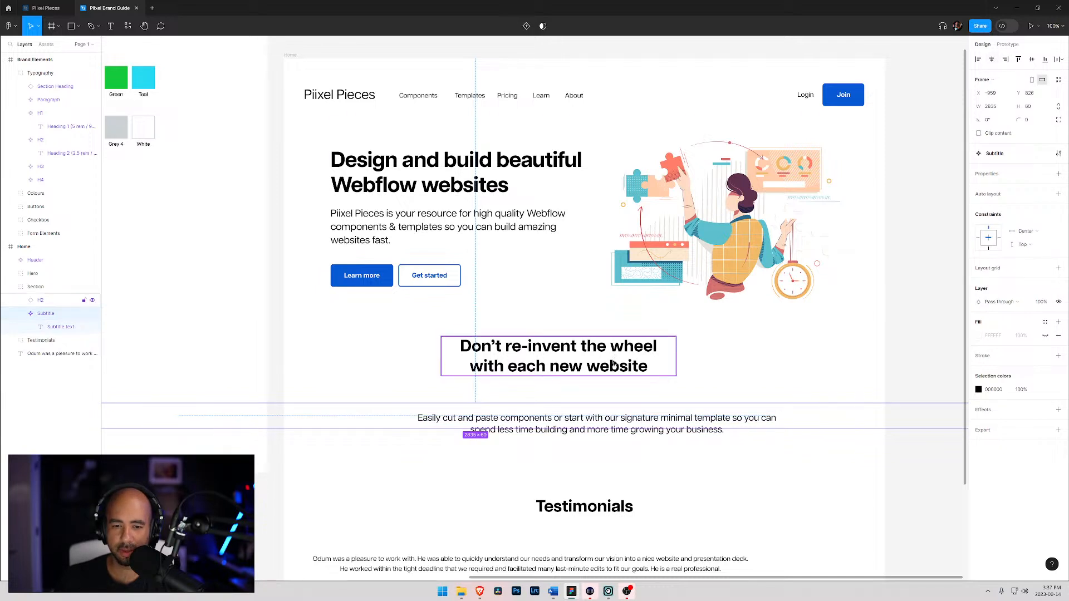
click(592, 417)
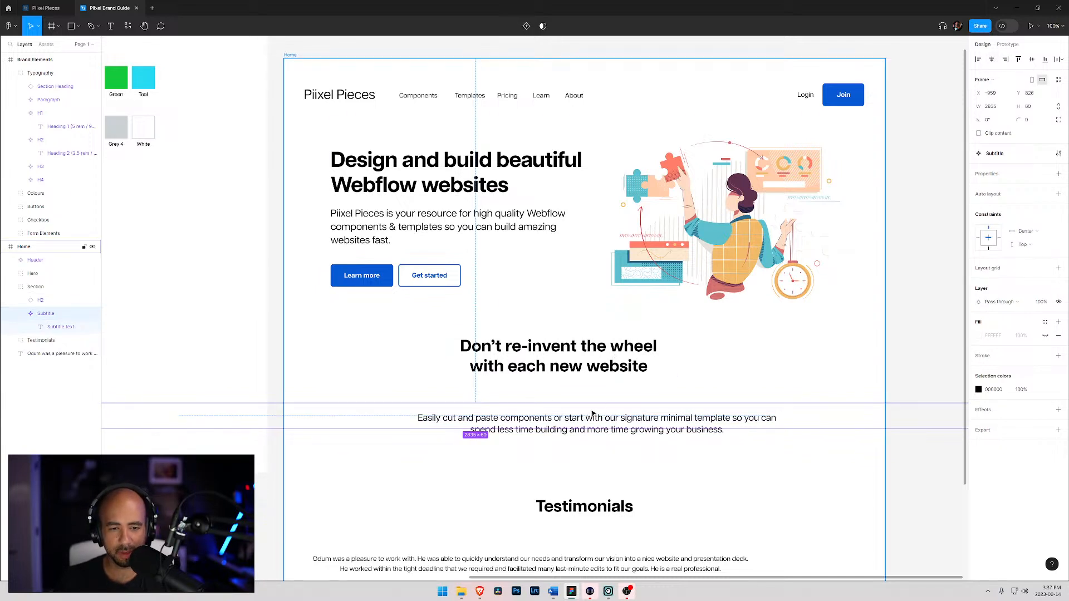
double_click(588, 414)
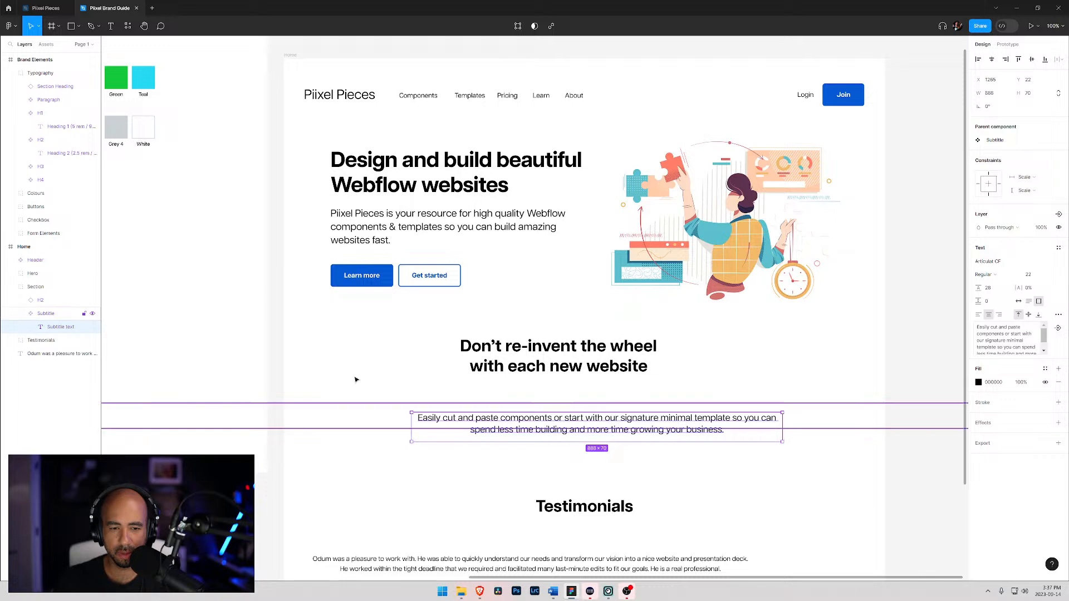
Resize the Subtitle component frame to about 1203 × 275 px and set its text layer to auto width.
click(47, 313)
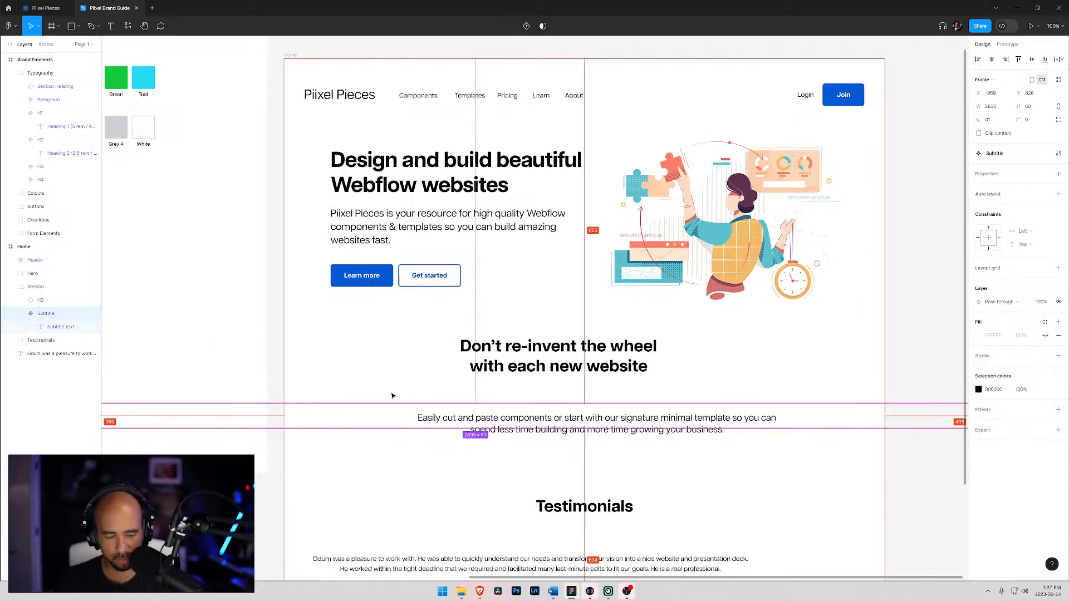
scroll(397, 397, down, 1)
scroll(397, 397, down, 1)
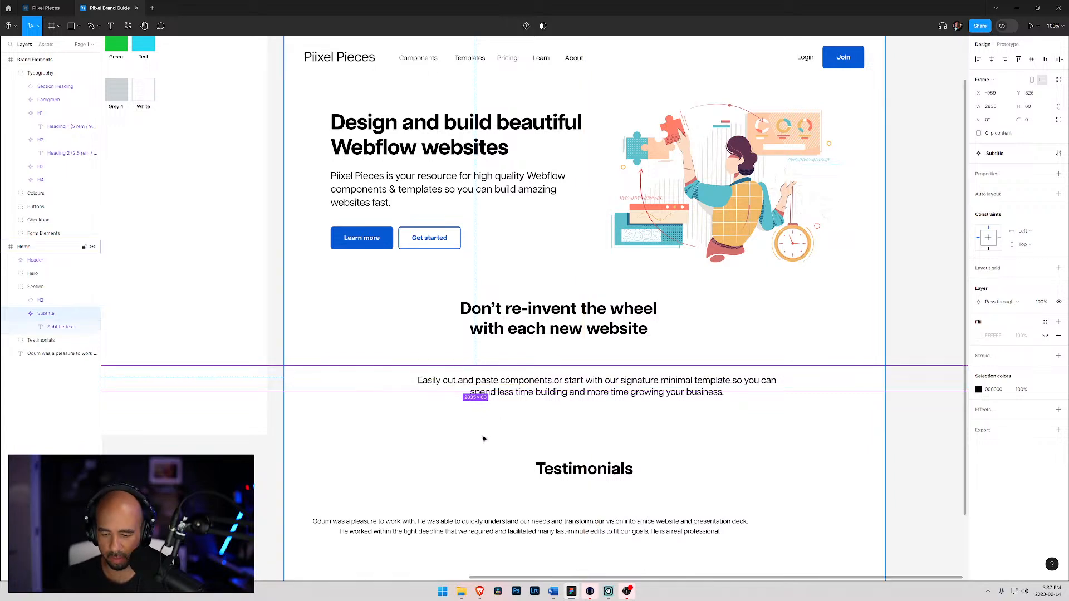
key(ctrl+minus)
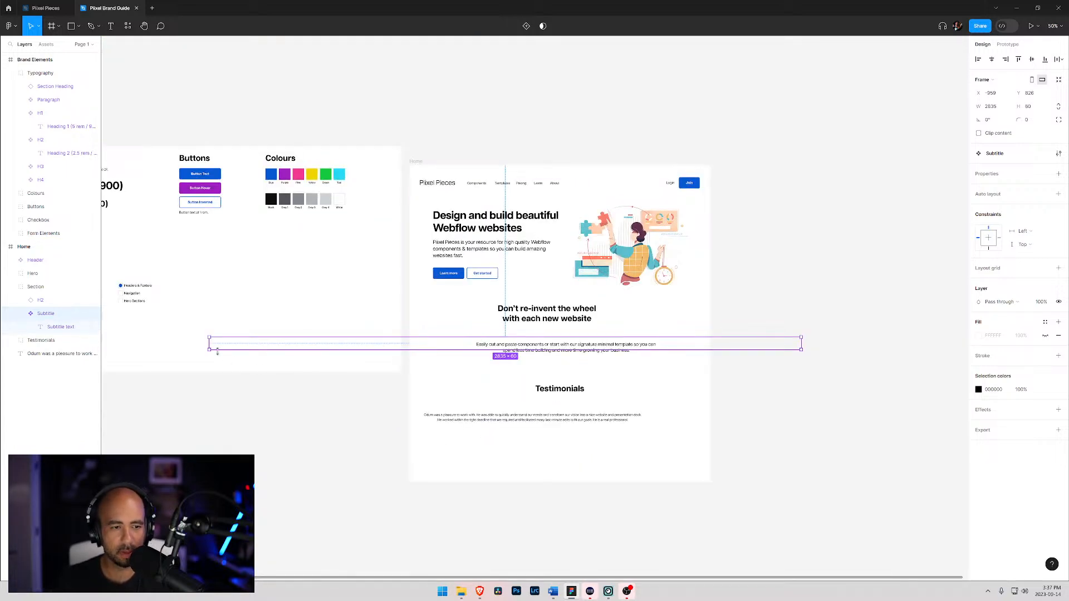
drag(210, 348, 553, 384)
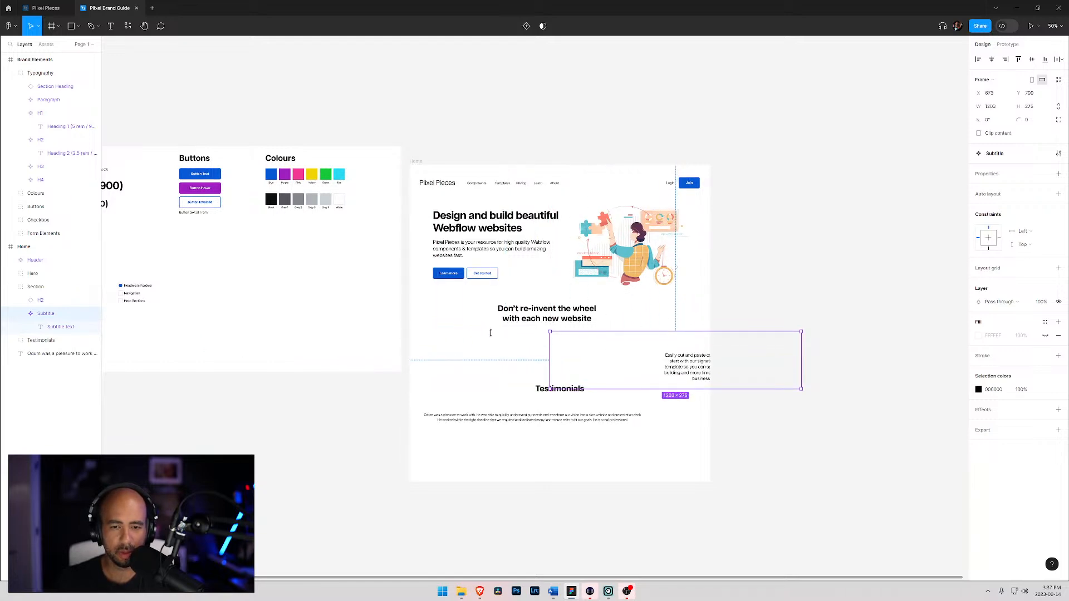
click(61, 326)
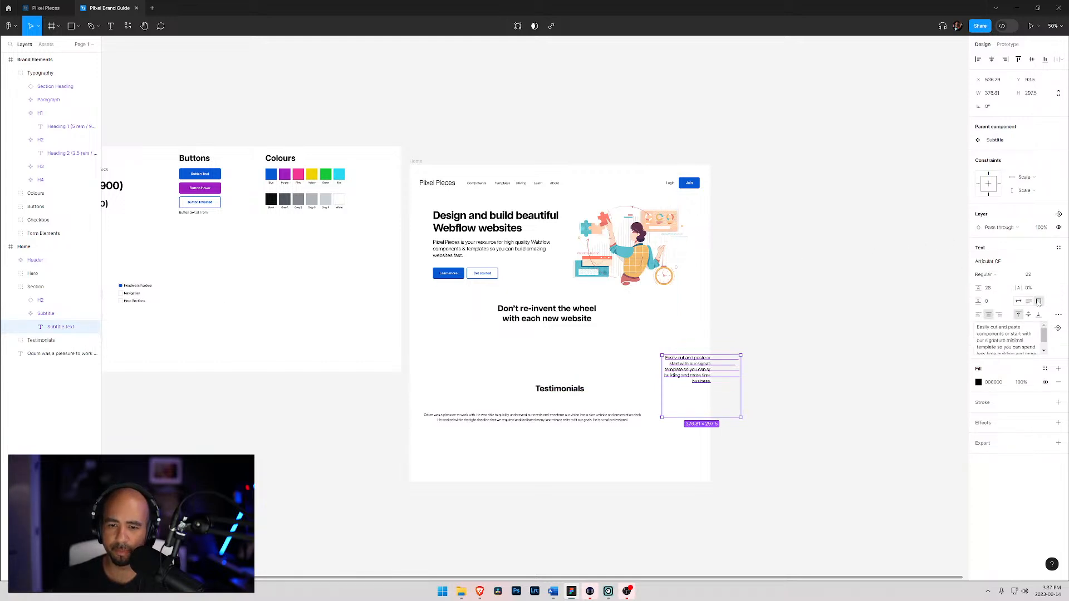
click(1019, 302)
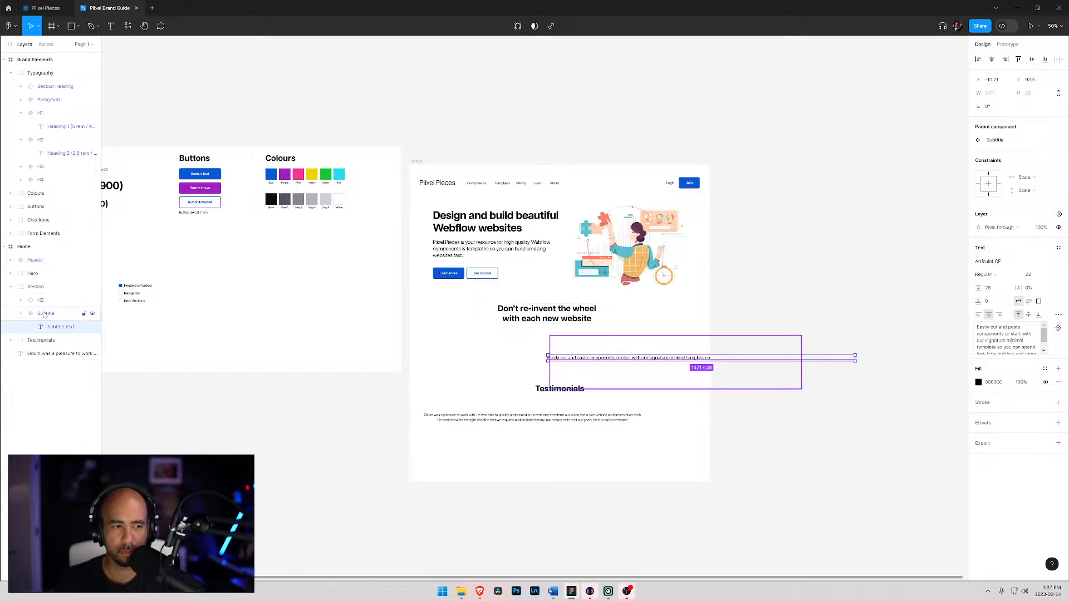
Move the Subtitle component under the heading within the Home frame and reduce its height to about 37 px.
key(Escape)
drag(565, 336, 440, 347)
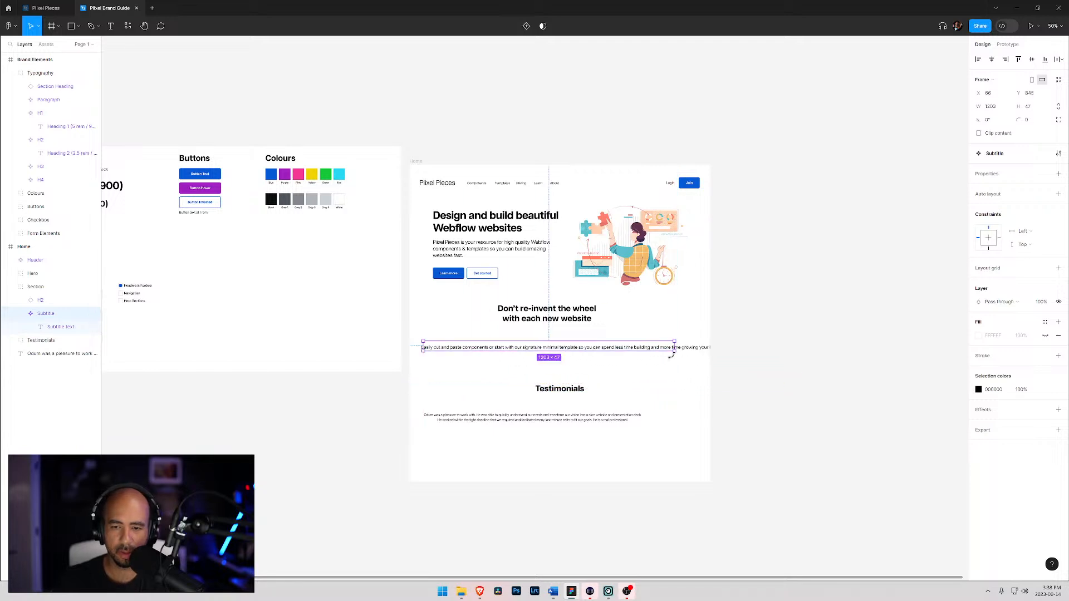
drag(674, 352, 672, 349)
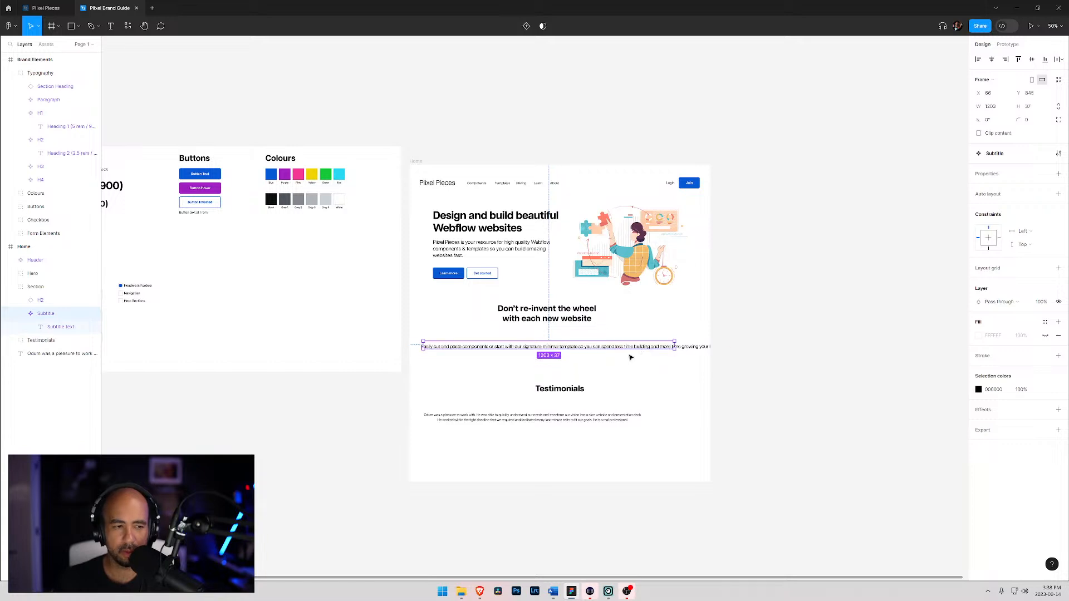
key(shift+0)
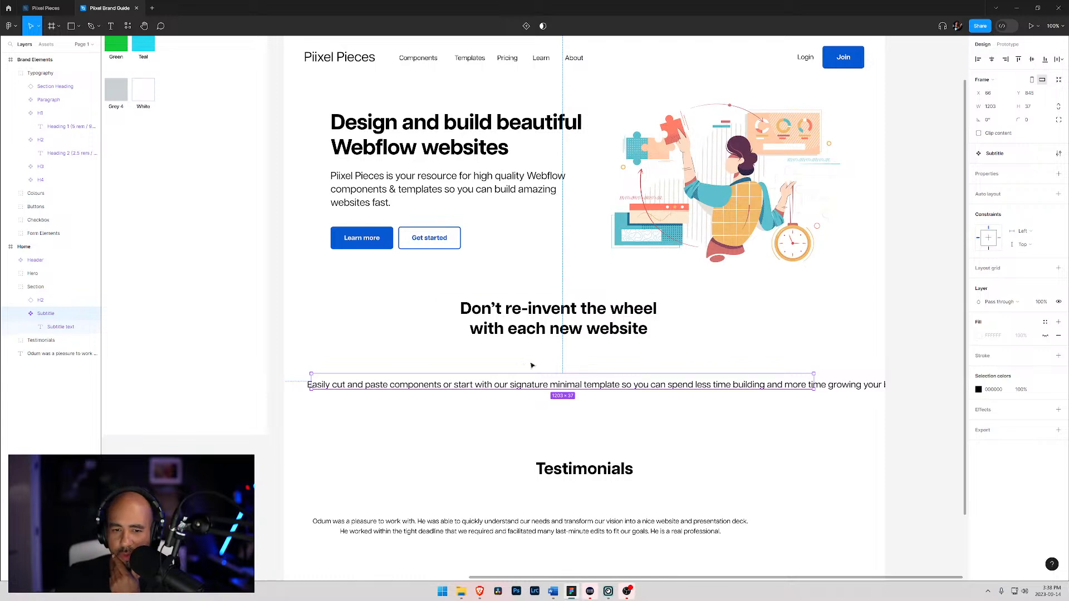
Resize the subtitle text box to about 767 × 84 px, wrapping it on two lines beneath the H2 heading.
click(52, 327)
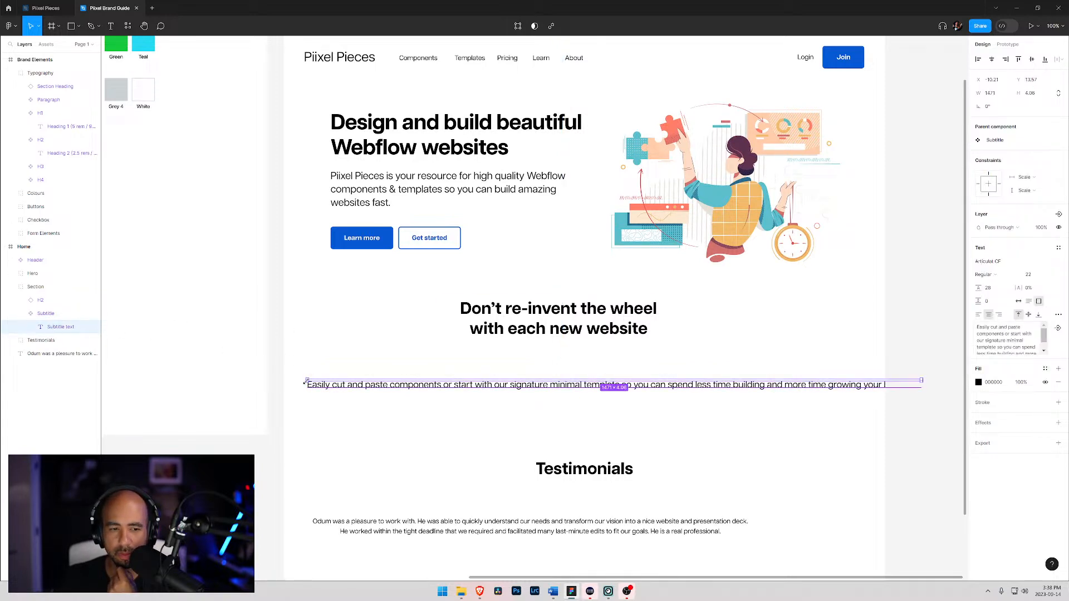
drag(305, 382, 517, 411)
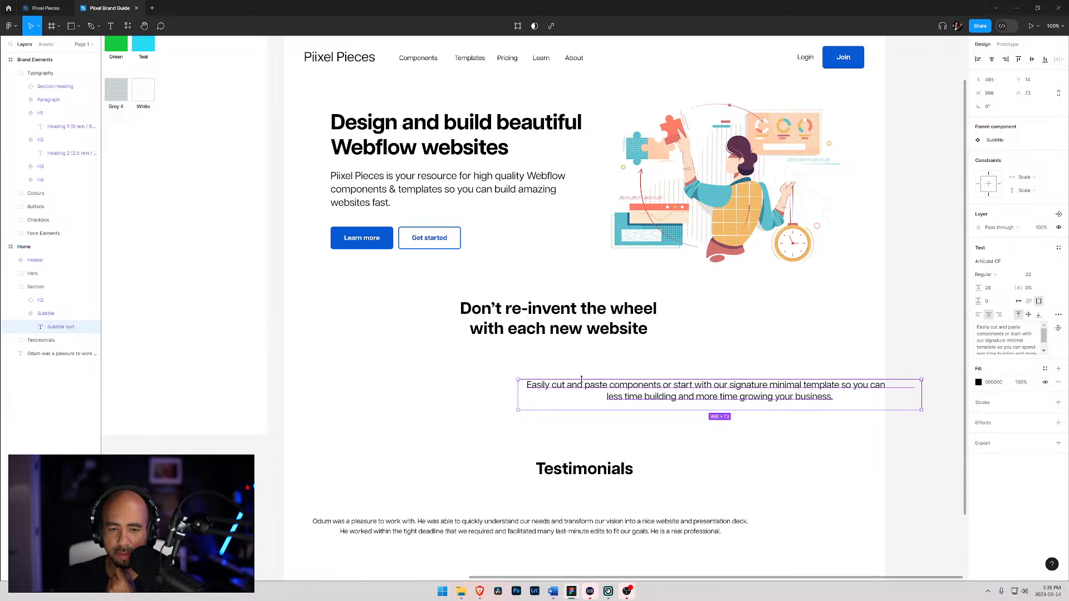
drag(586, 394, 449, 376)
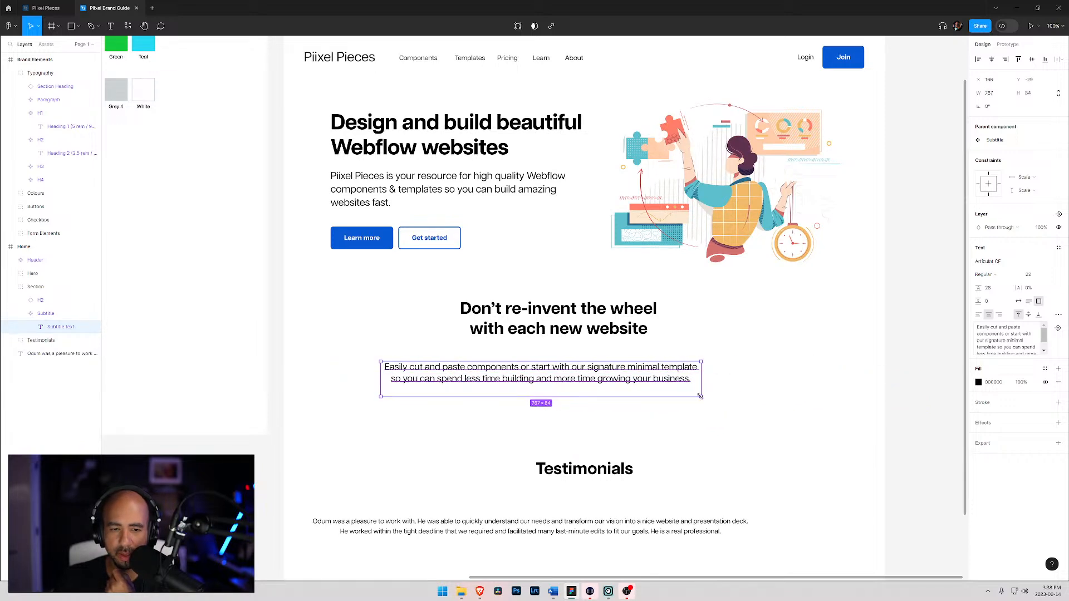
Narrow the Subtitle component frame to about 1050 px wide and move its text down away from the heading.
click(44, 314)
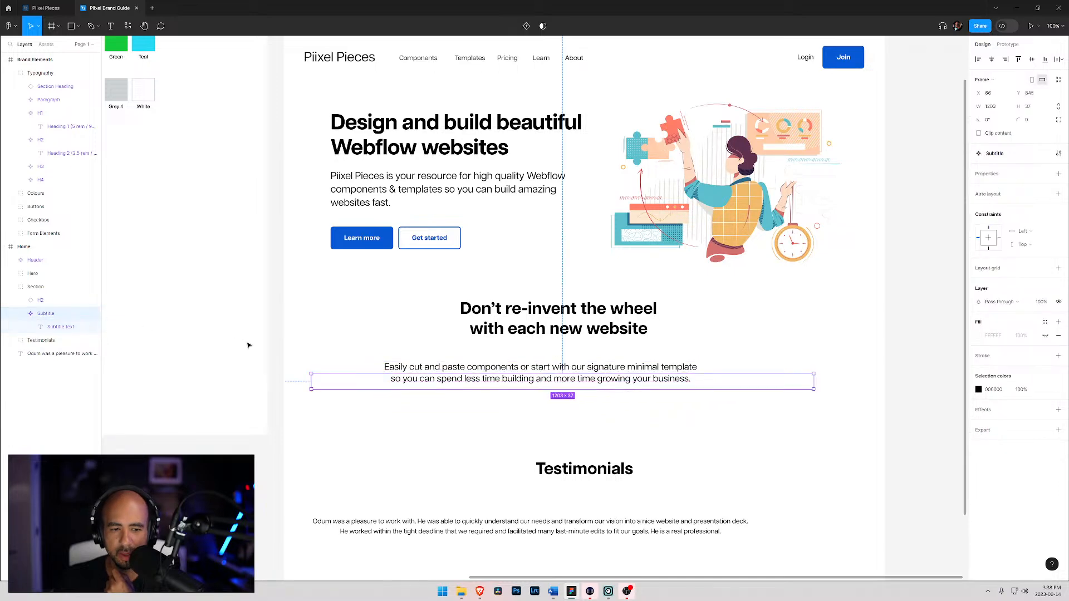
drag(312, 374, 376, 362)
click(472, 351)
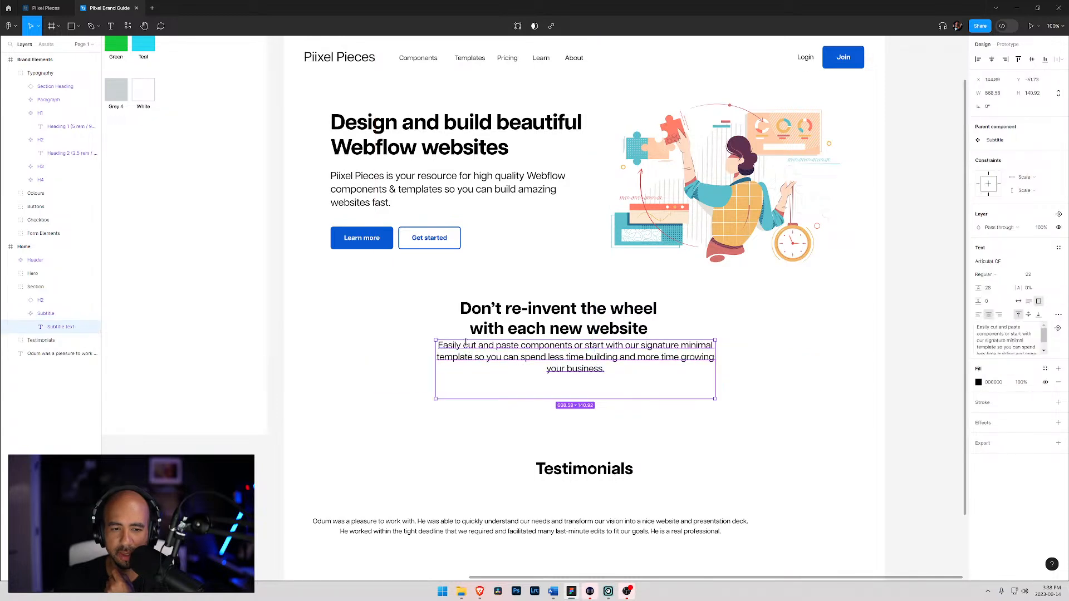
drag(457, 342, 449, 395)
Extend the Subtitle component frame downward to about 162 px high and delete the component from the Section group.
click(406, 363)
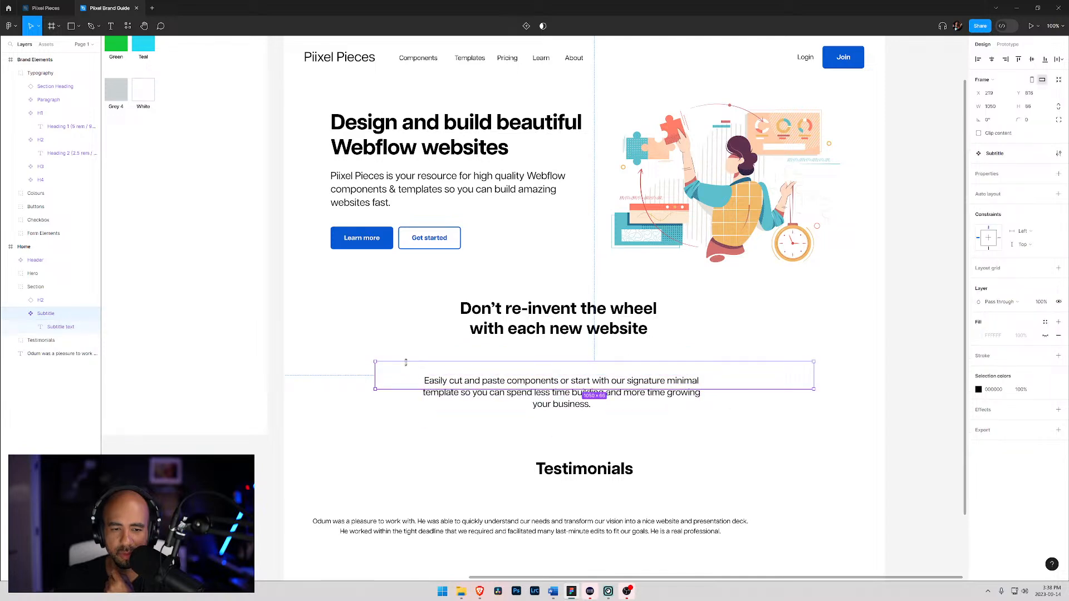
drag(375, 389, 374, 429)
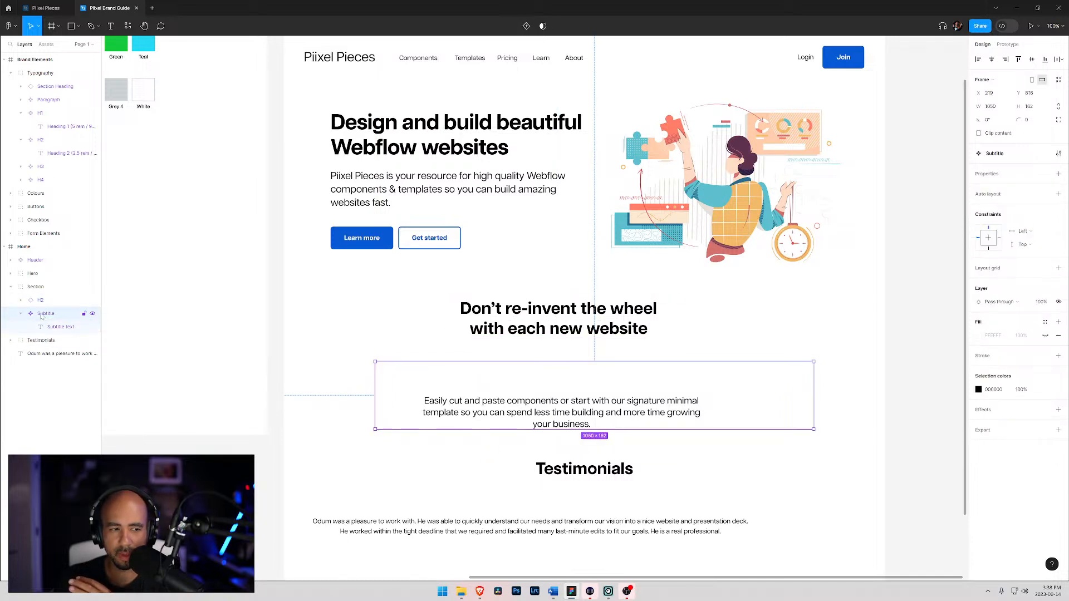
key(Delete)
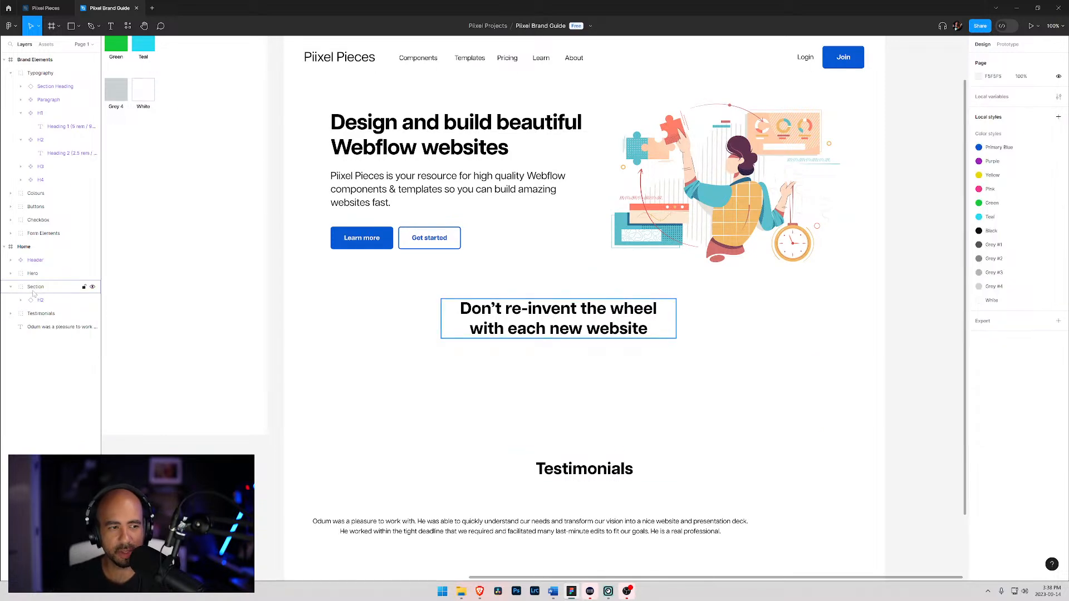
Add a text layer below the heading and paste in the sentence beginning "Easily cut and paste components or start with our signature minimal template".
click(31, 291)
key(t)
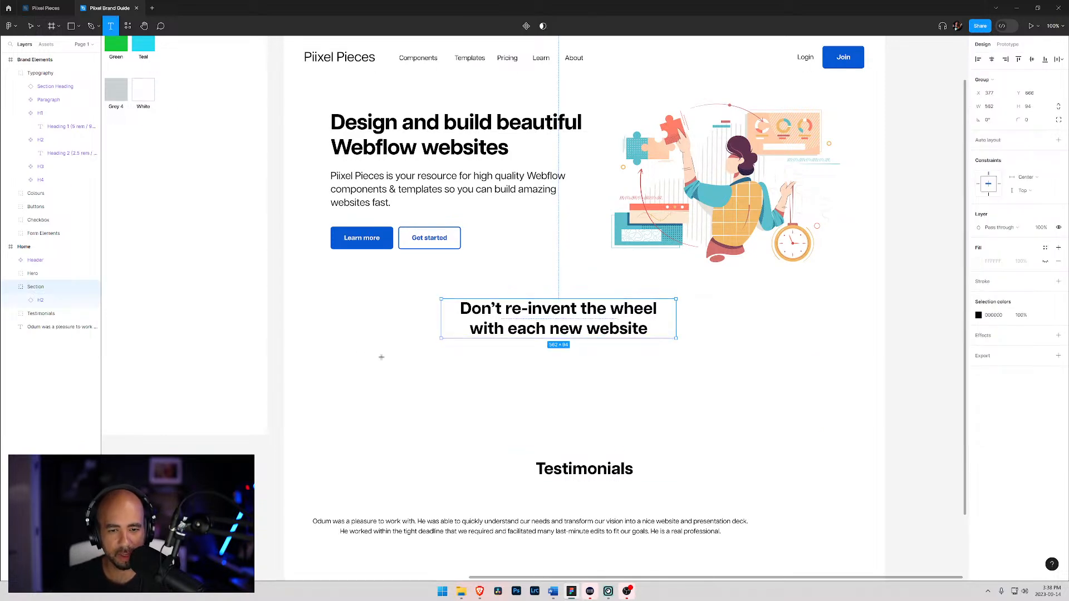
click(431, 387)
key(ctrl+v)
key(Escape)
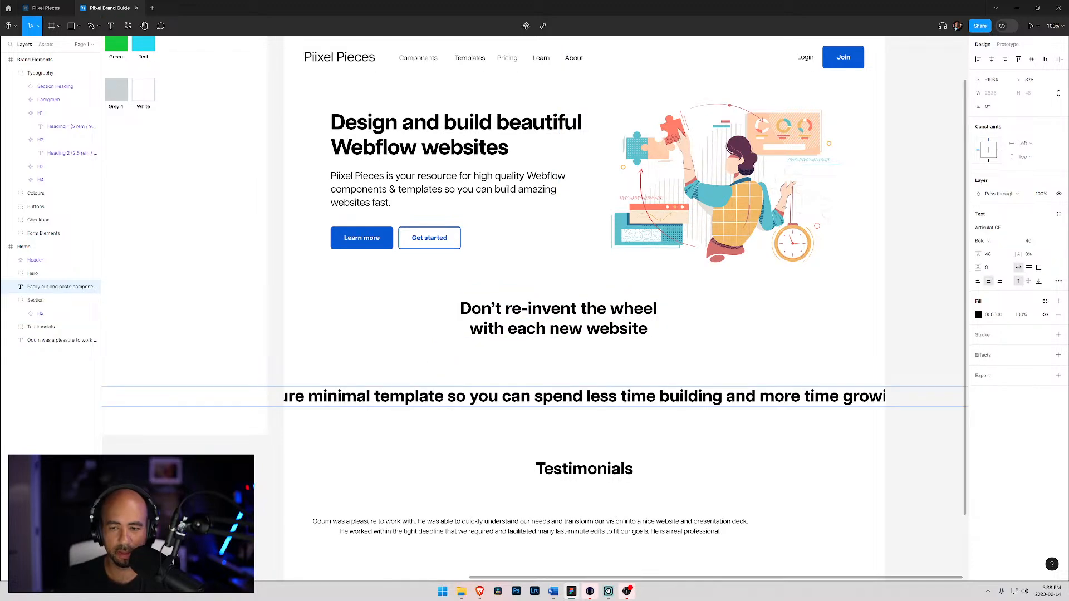
Set the pasted subtitle text to font size 22 with a line height of 28.
key(Return)
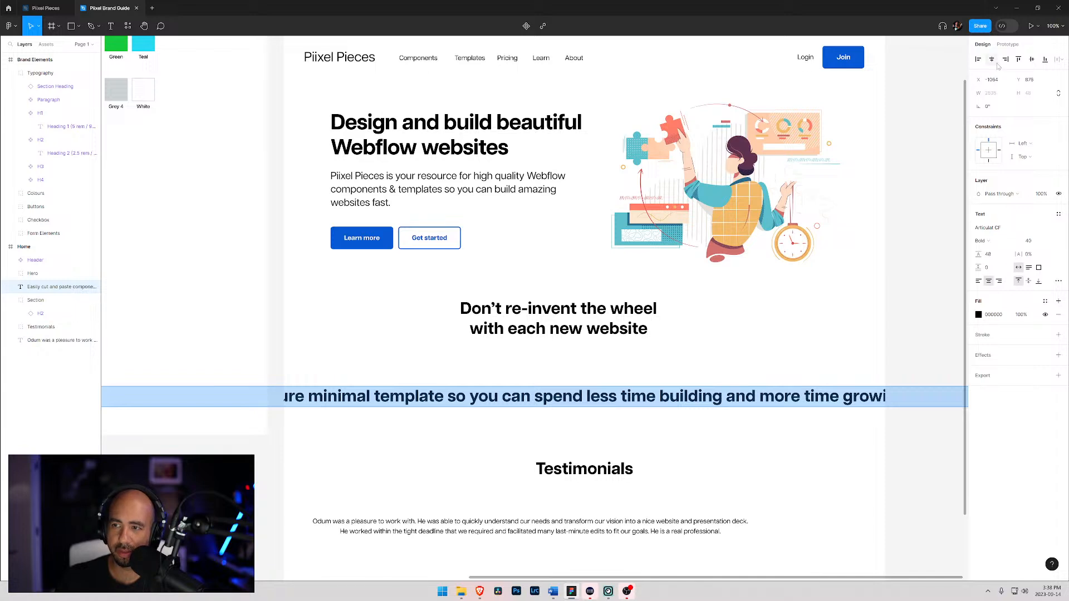
click(1031, 244)
text(22)
key(Tab)
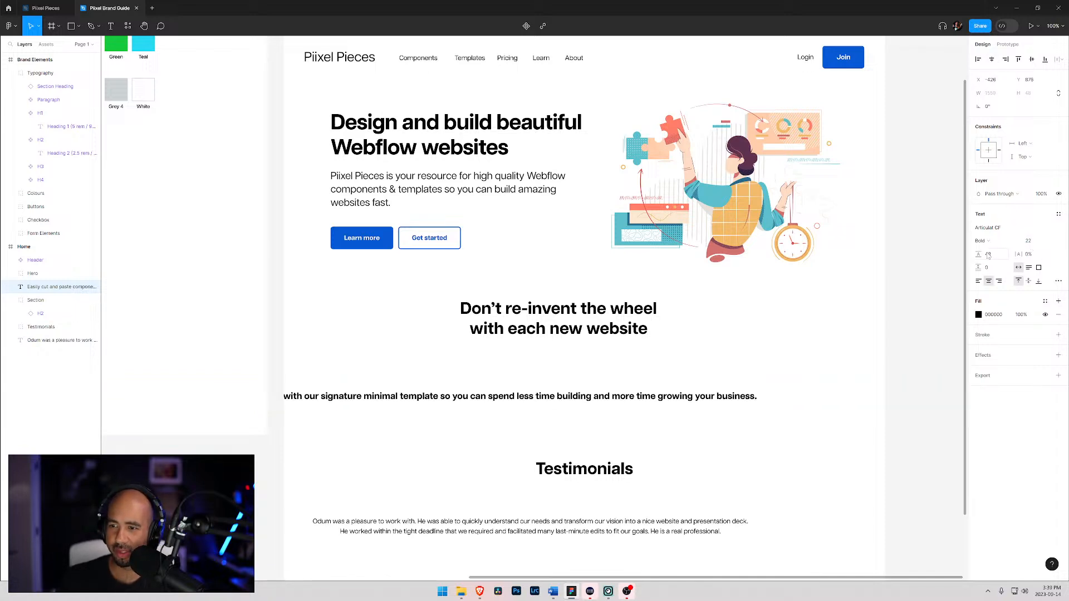
key(Tab)
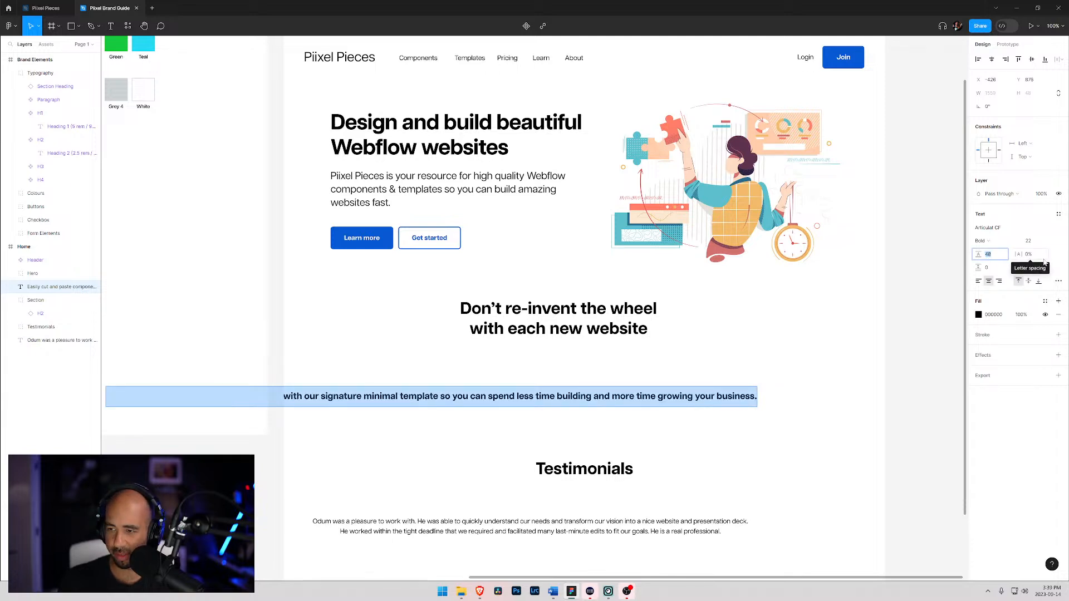
text(28)
key(Return)
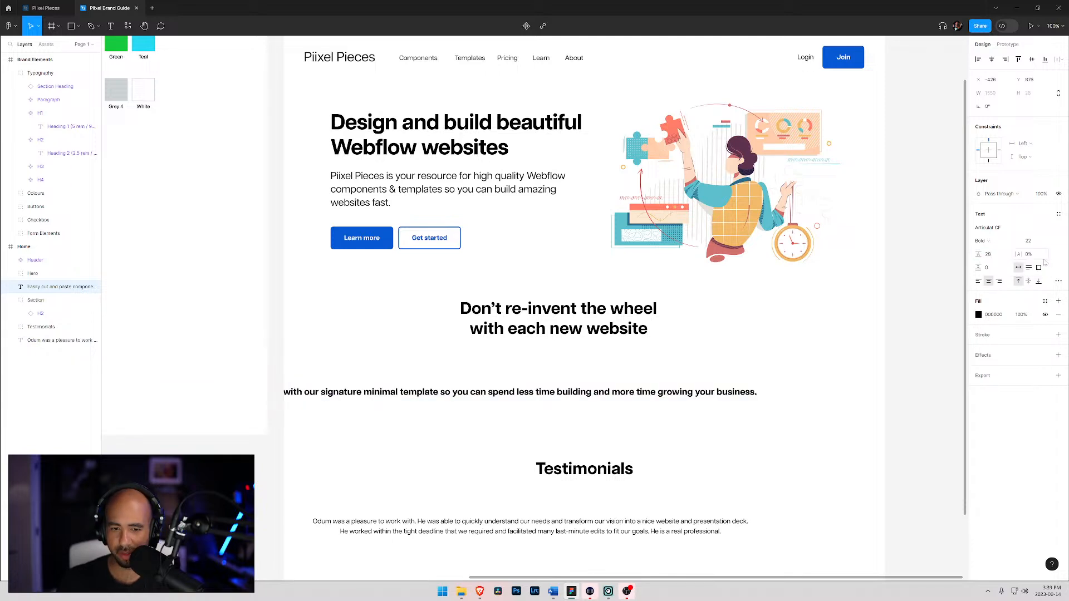
Change the font weight of the subtitle text to Regular.
click(1010, 230)
click(989, 241)
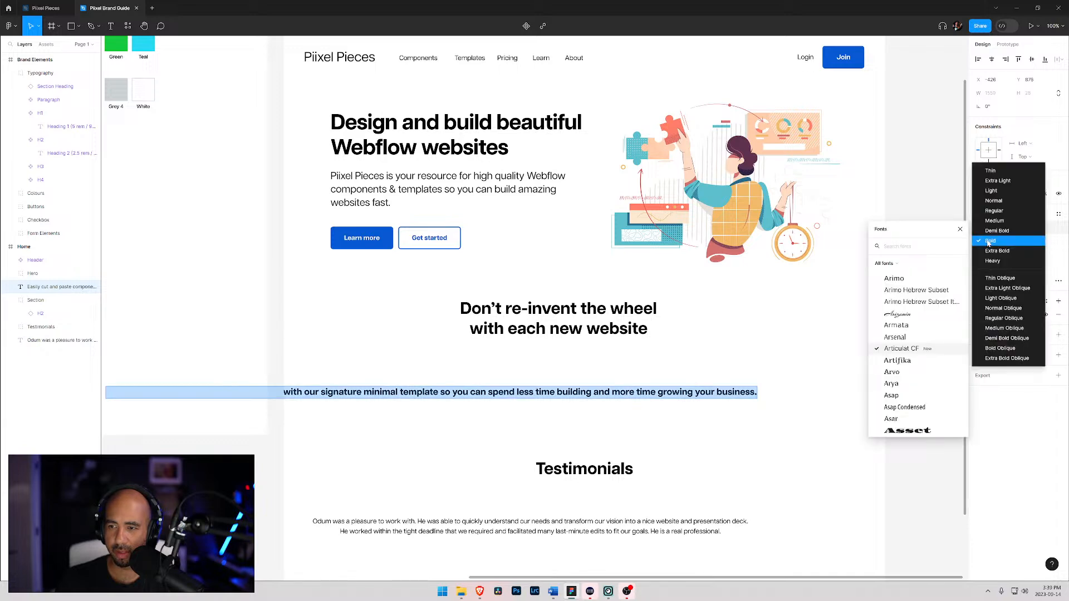
click(995, 210)
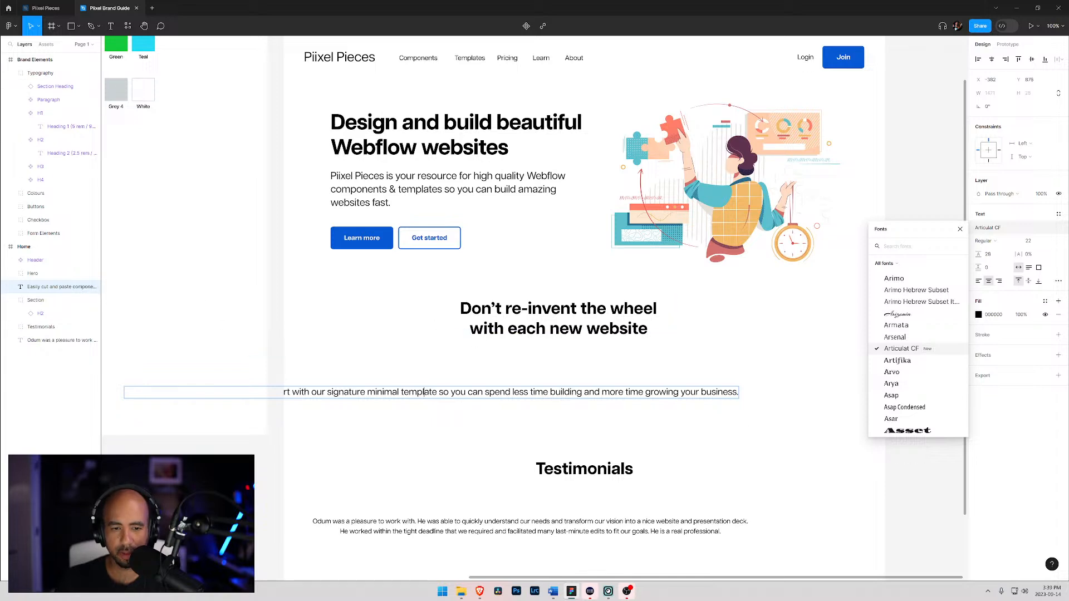
key(Escape)
Move the subtitle text under the heading and resize its box to about 631 × 94 px so it wraps.
drag(455, 395, 671, 390)
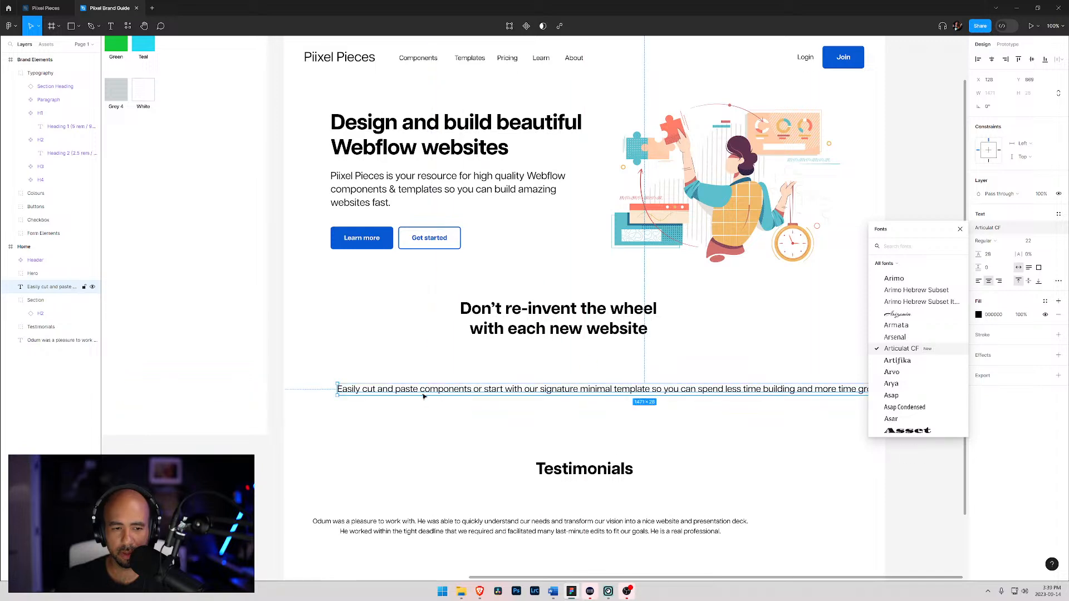
drag(337, 395, 464, 366)
drag(725, 380, 670, 396)
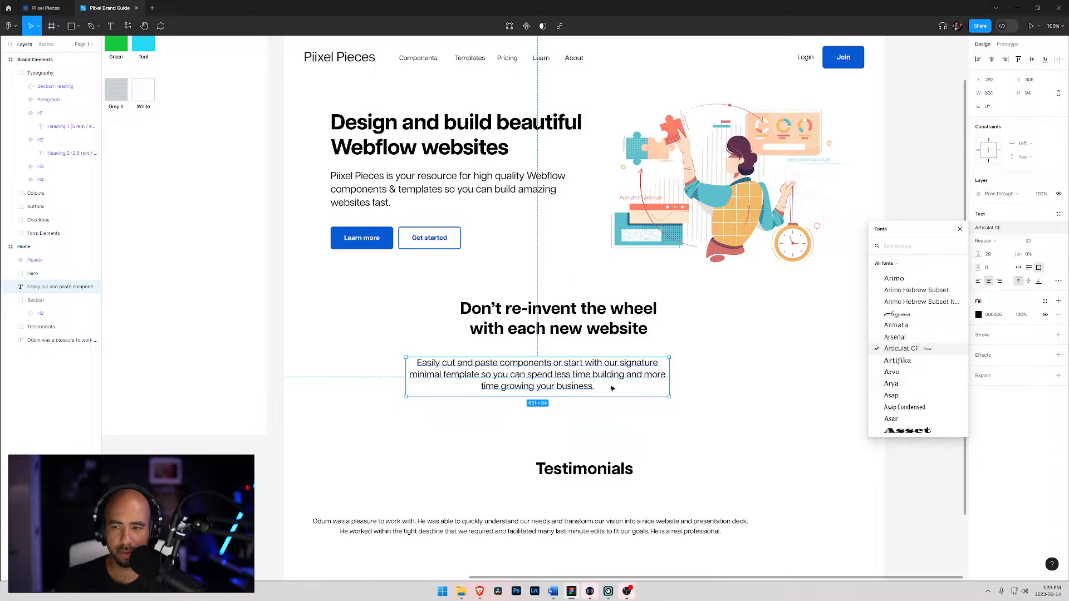
Set the subtitle text box width to 600 px and move it closer to and centred beneath the heading.
click(994, 93)
text(500)
key(Return)
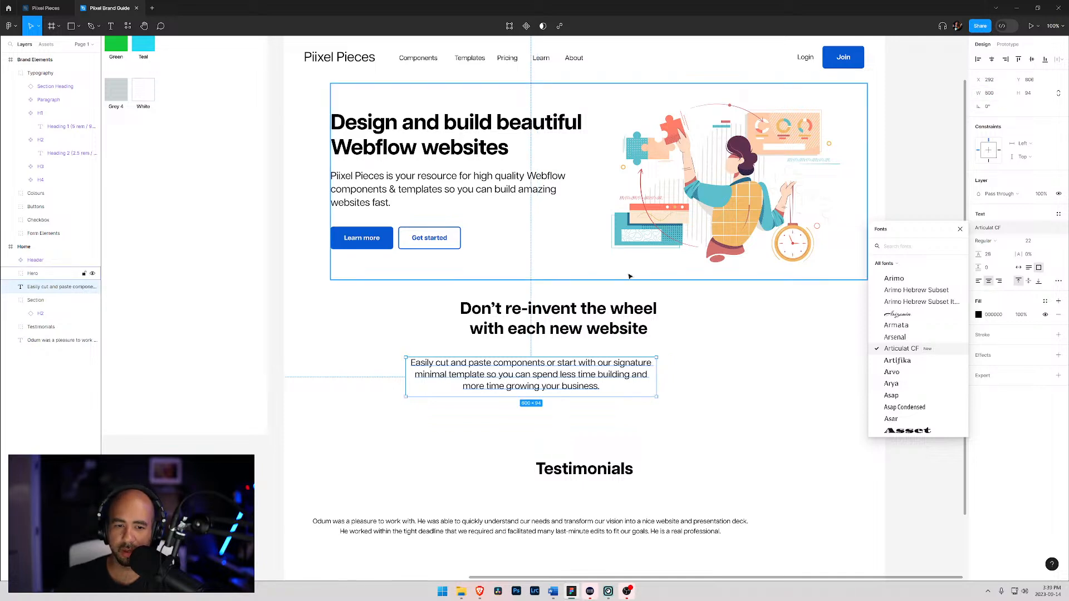
drag(567, 370, 604, 365)
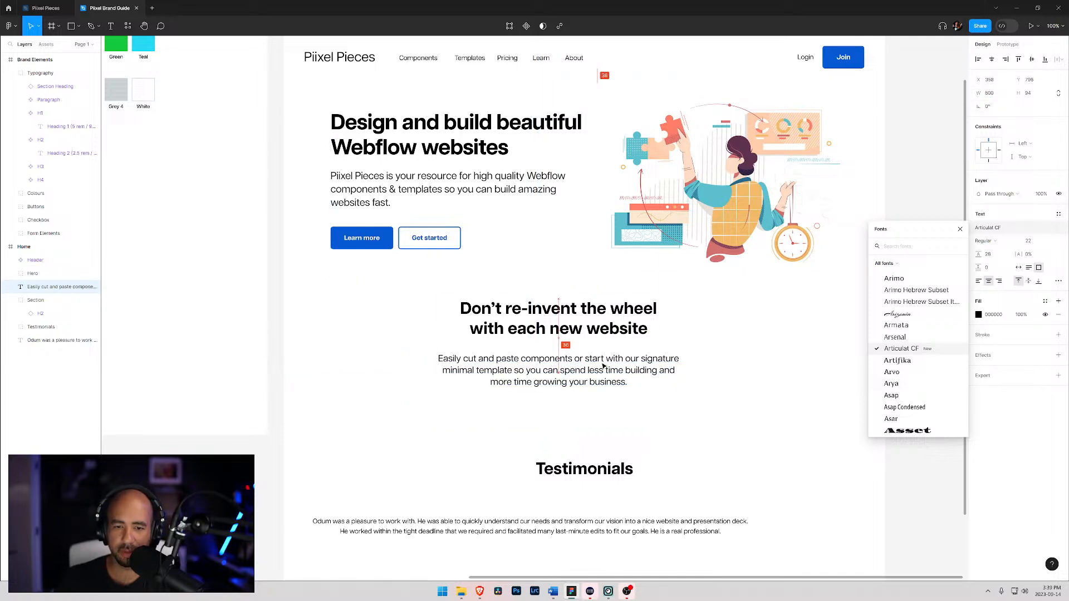
Set the width of the Section group holding the heading to 600 px.
click(593, 310)
click(989, 108)
text(600)
key(Return)
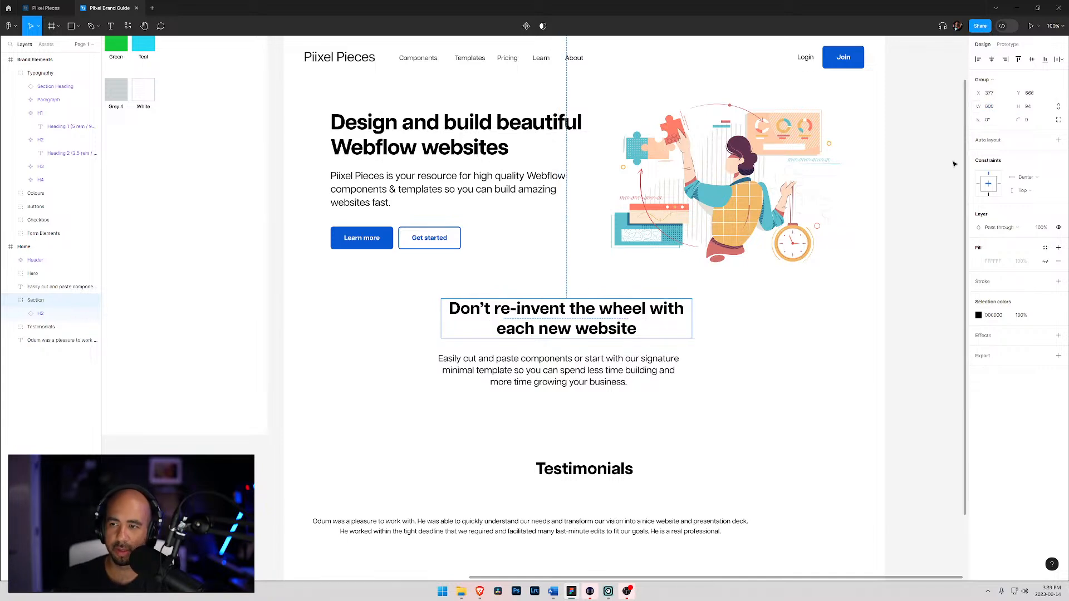
click(690, 391)
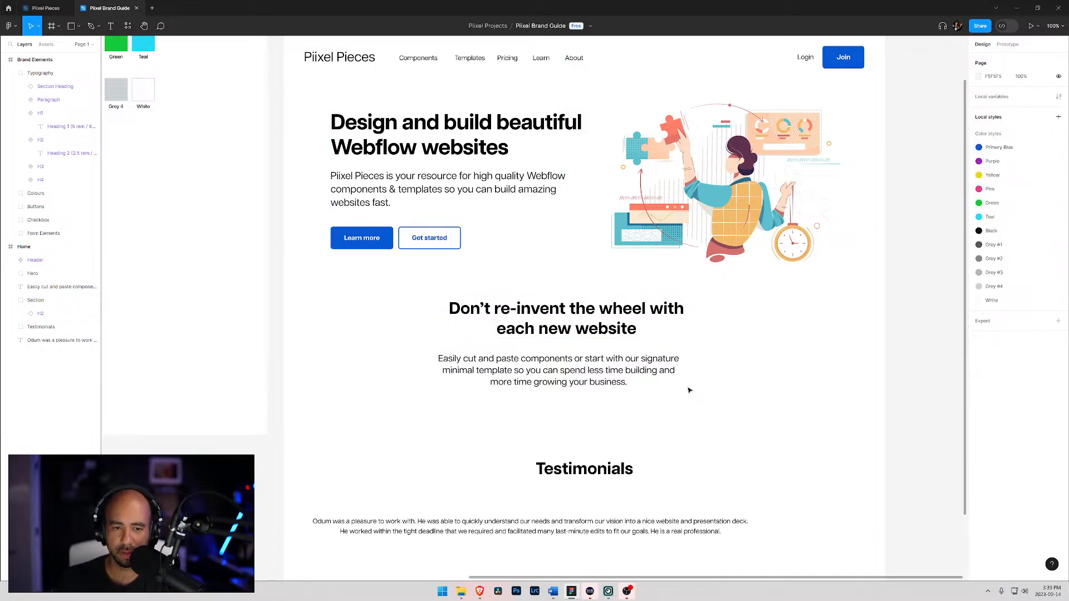
Set the subtitle text box width to 500 px.
click(683, 333)
click(624, 383)
drag(980, 92, 982, 92)
click(990, 93)
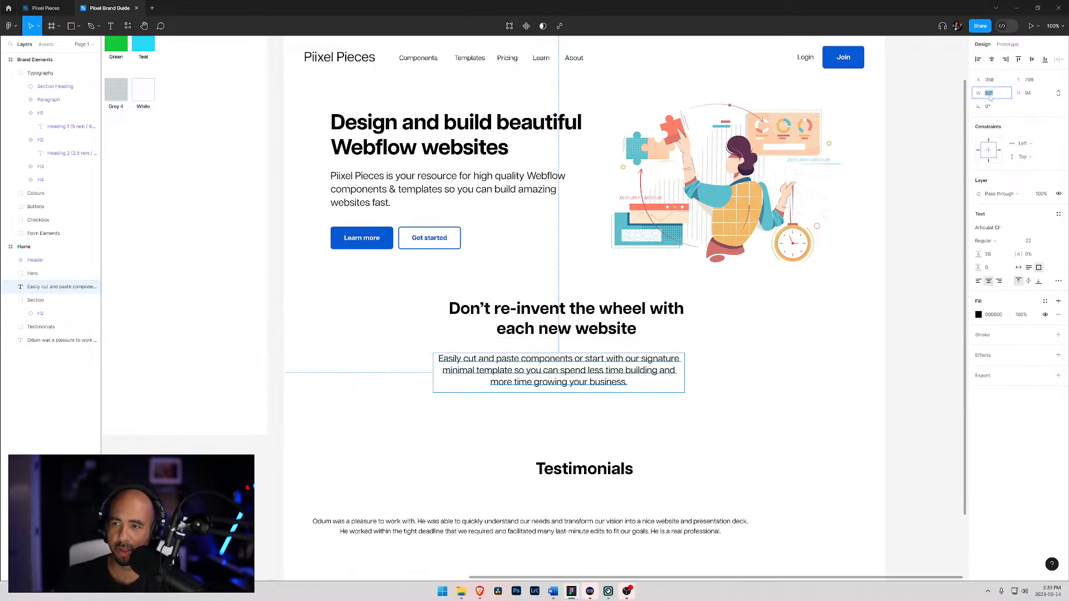
text(500)
key(Return)
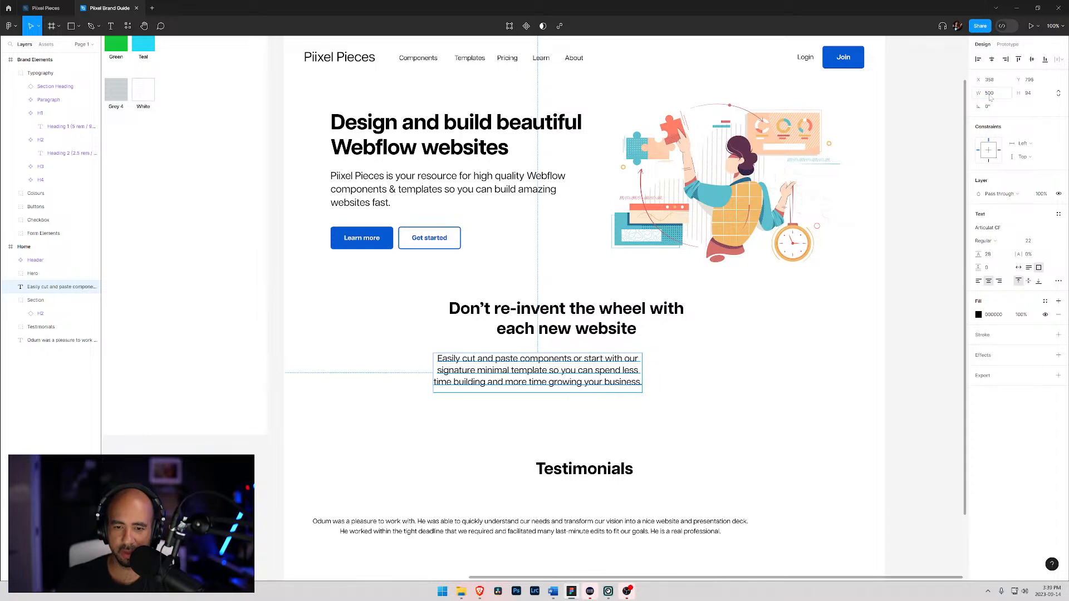
Align the horizontal centers of the heading text and the subtitle with each other.
shift+click(605, 319)
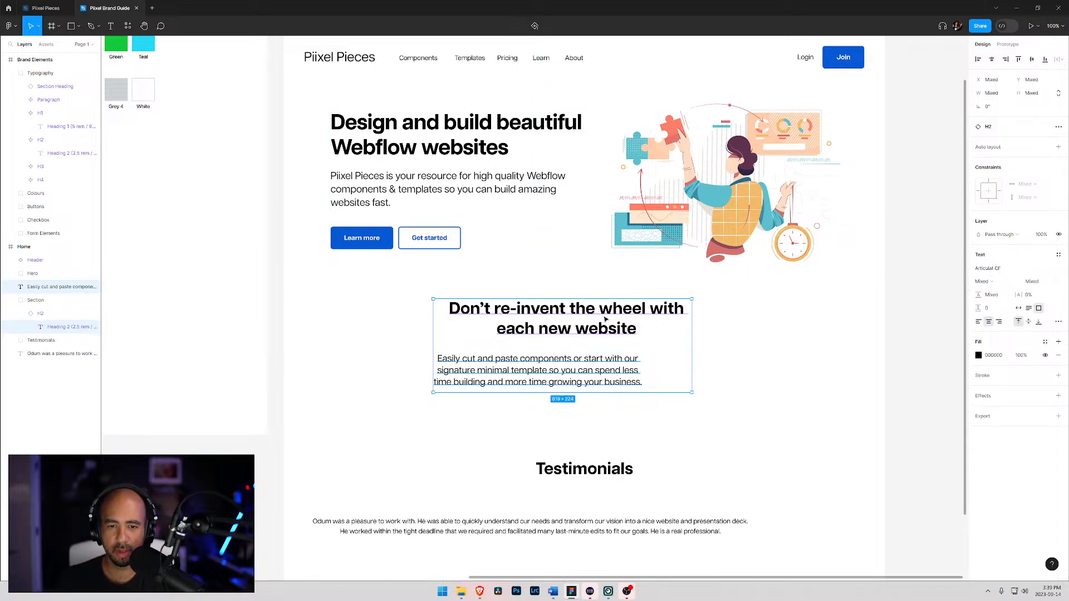
click(991, 62)
click(818, 322)
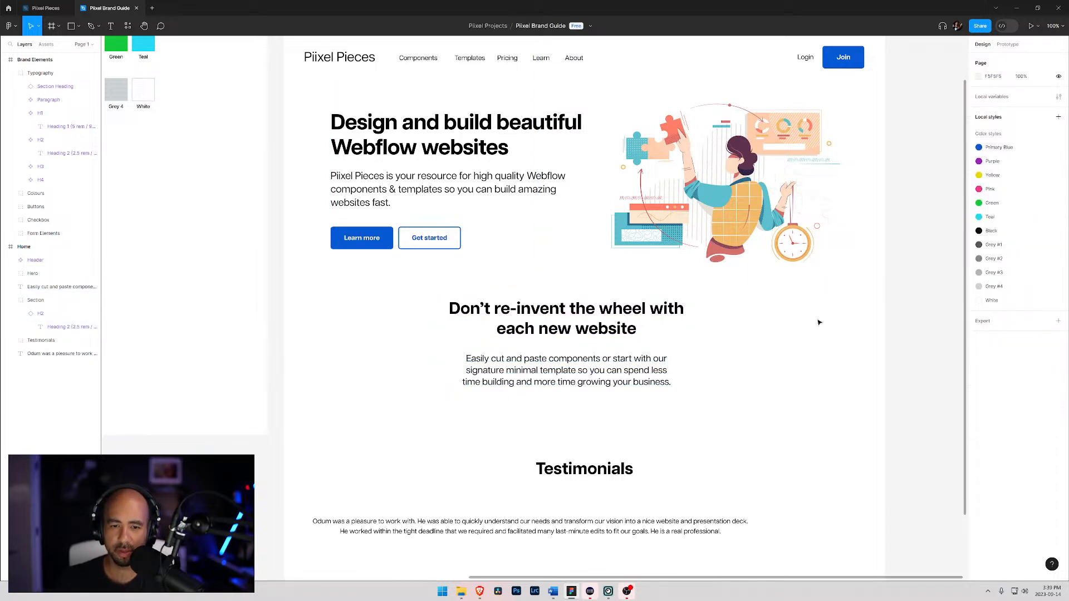
Change the font weight of the subtitle text to Light.
click(561, 383)
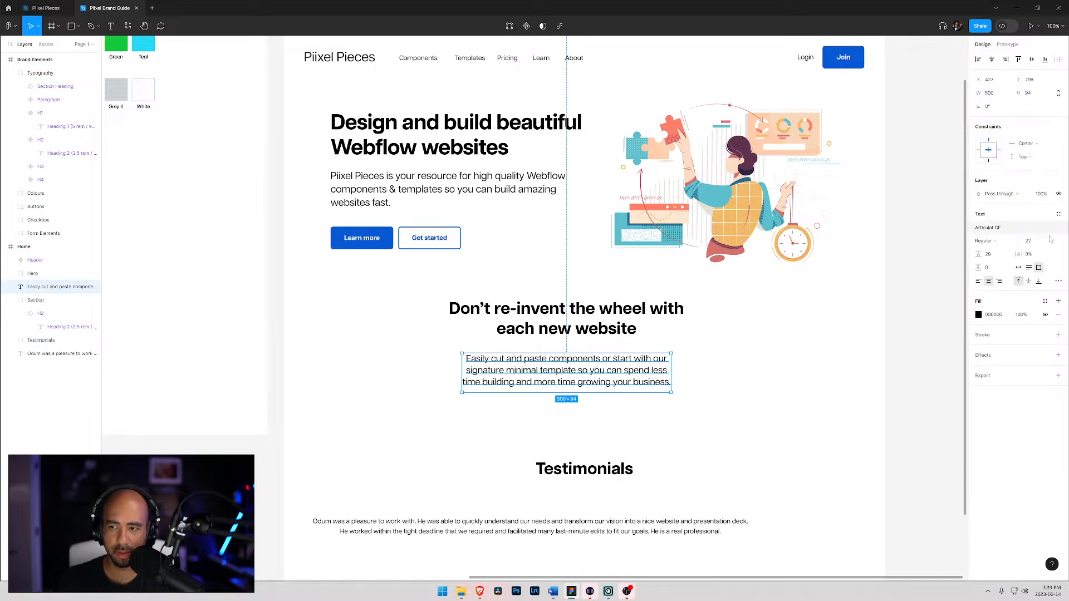
click(988, 241)
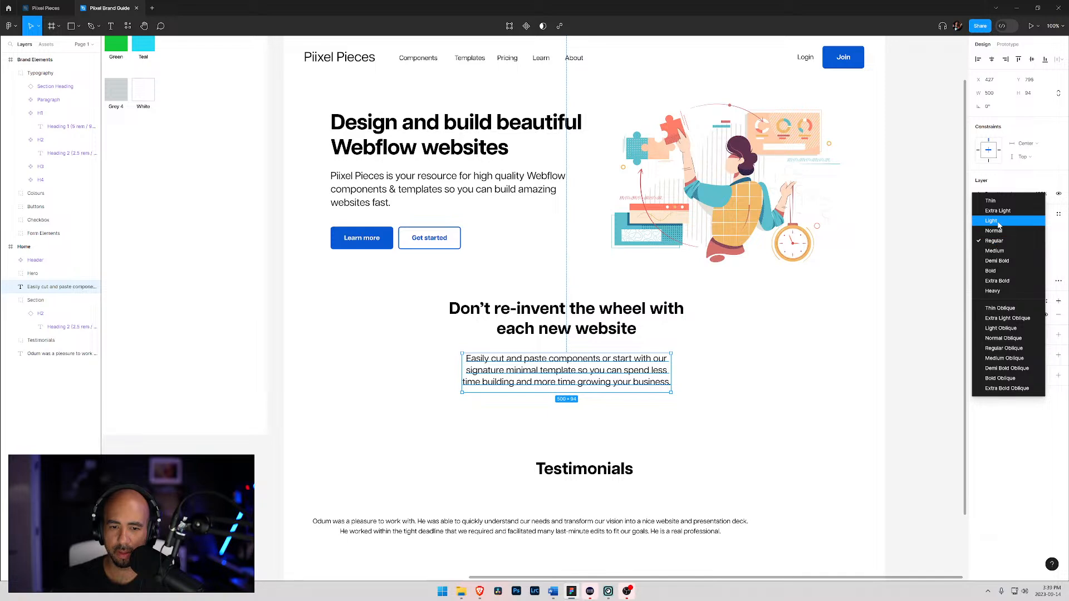
click(998, 225)
click(809, 351)
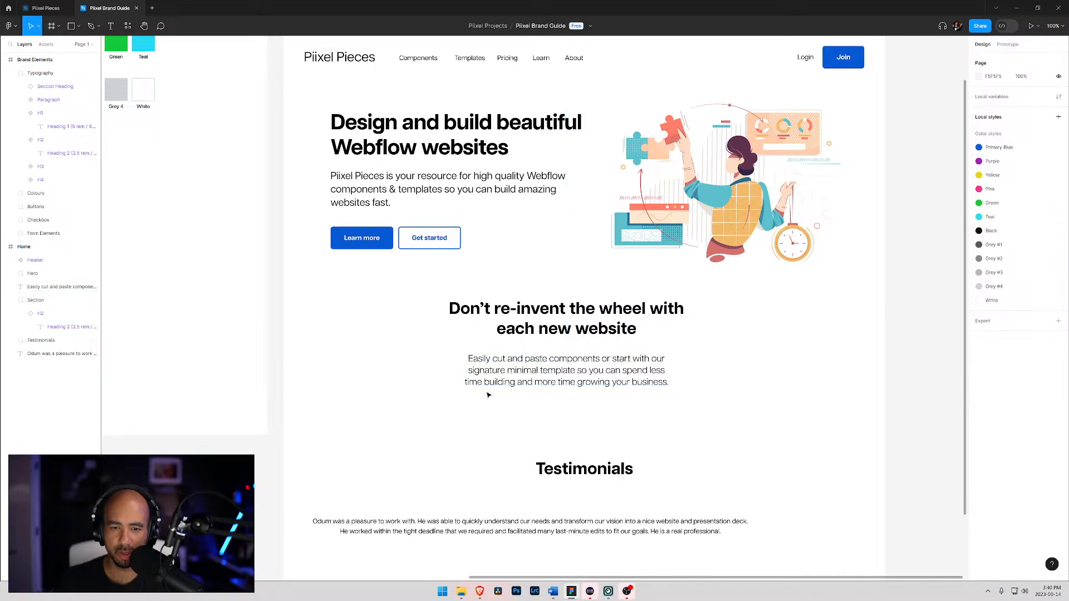
Set the line height of the subtitle text to 32.
click(519, 371)
click(988, 256)
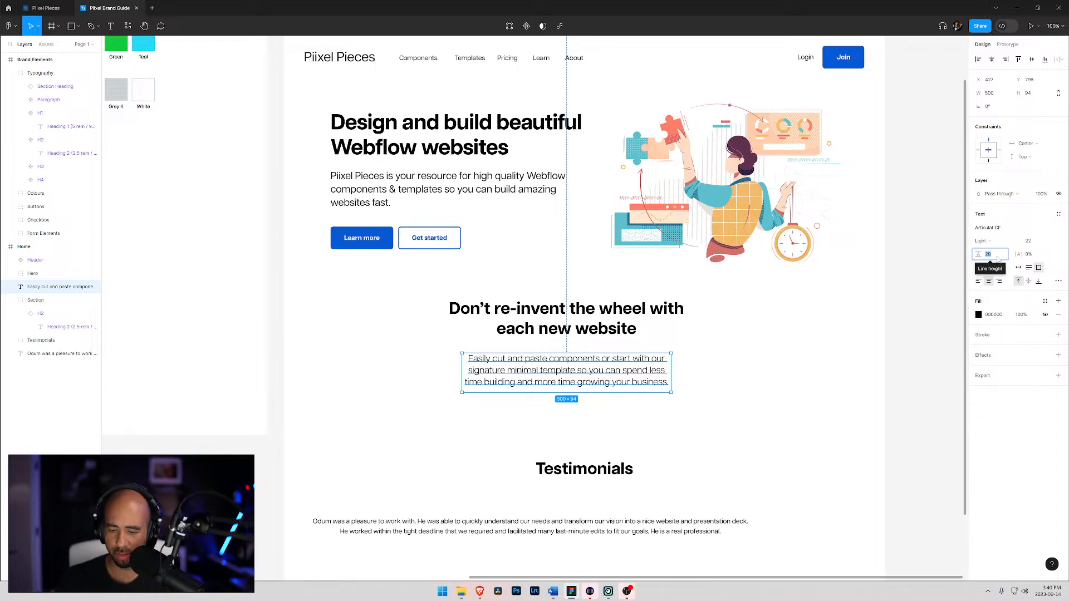
text(32)
key(Return)
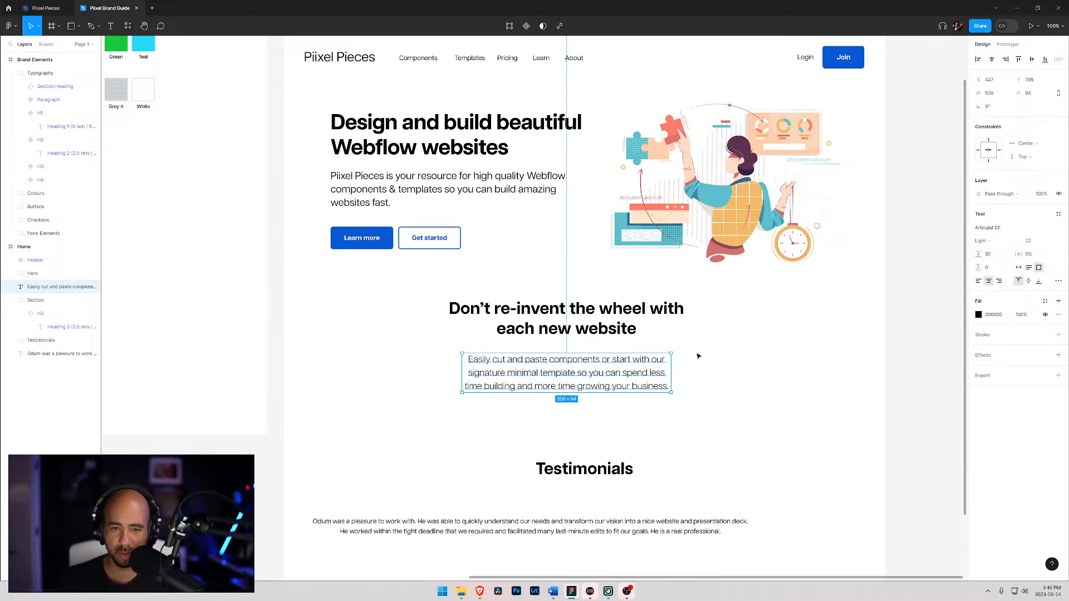
click(711, 398)
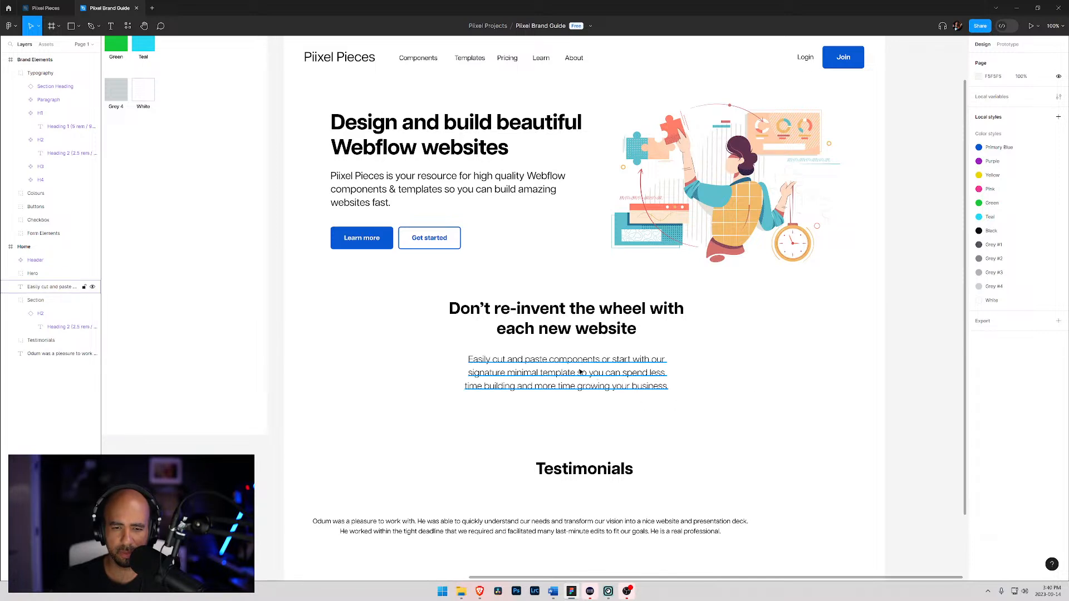
Widen the subtitle text box to 800 px, trying 600 px first.
click(495, 380)
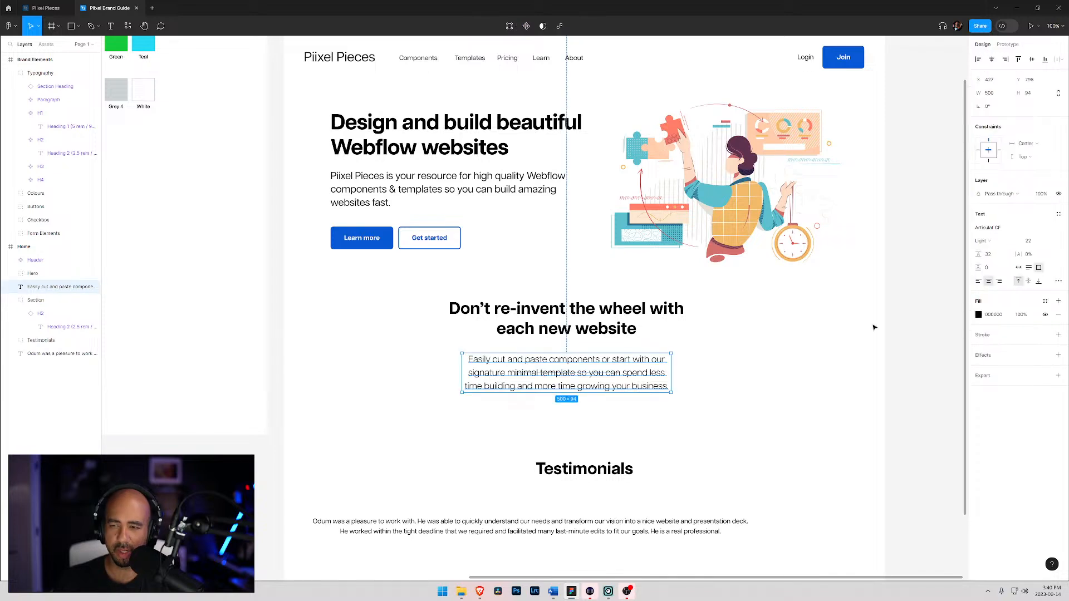
click(994, 98)
text(600)
key(Return)
click(994, 98)
text(800)
key(Return)
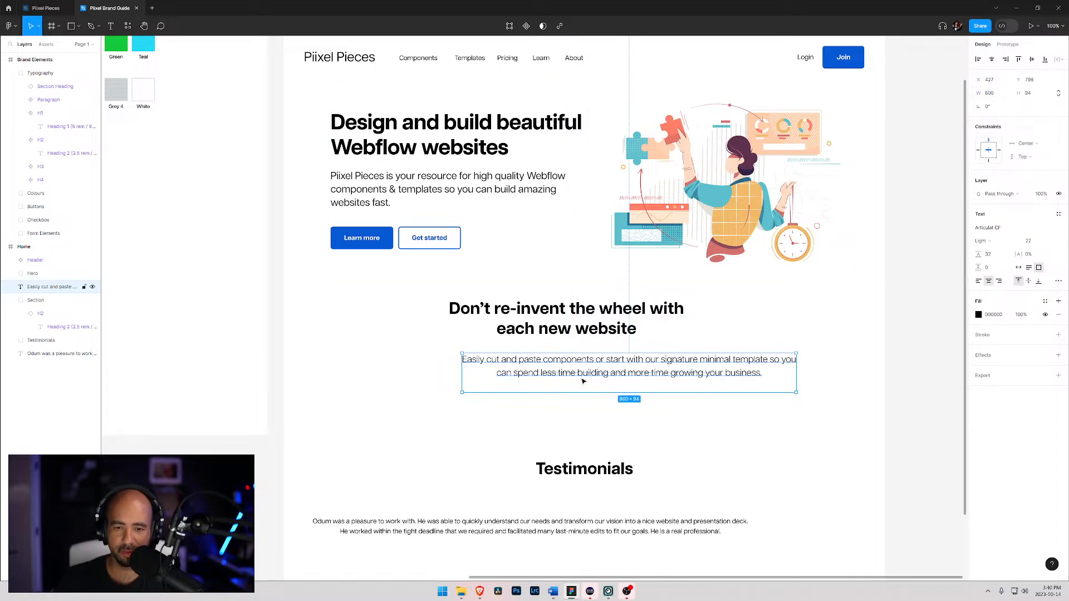
Try the heading's Section group at 800 px wide and set its width back to 600 px.
click(578, 341)
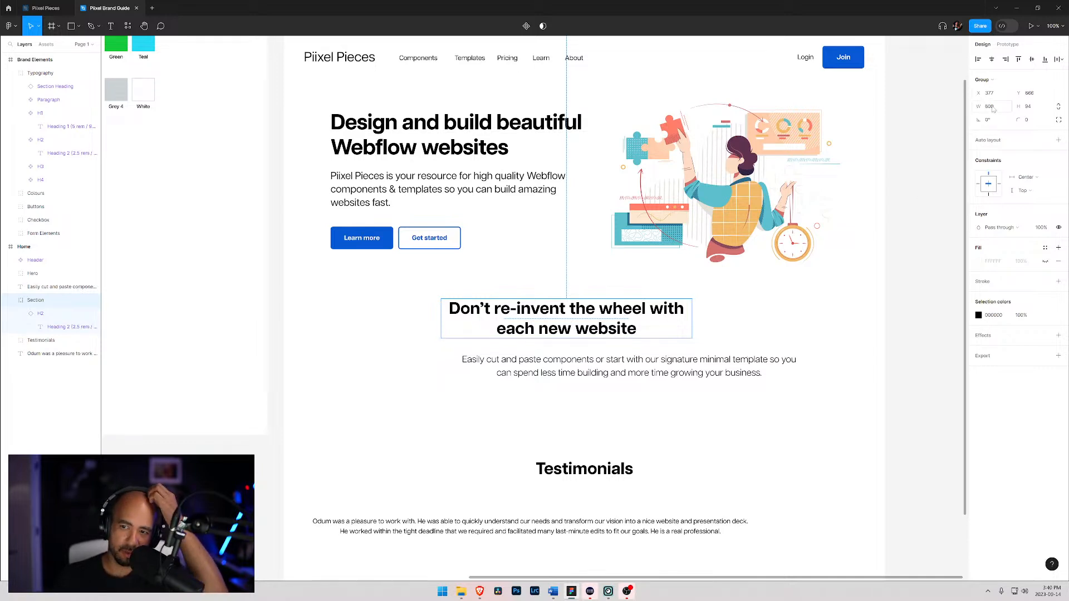
click(994, 107)
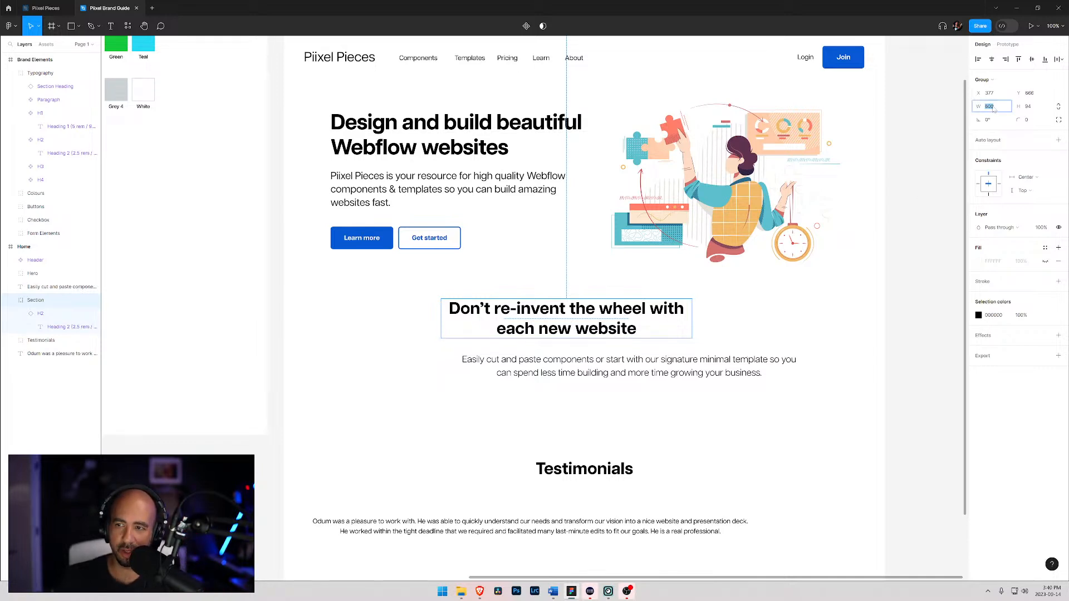
text(800)
key(Return)
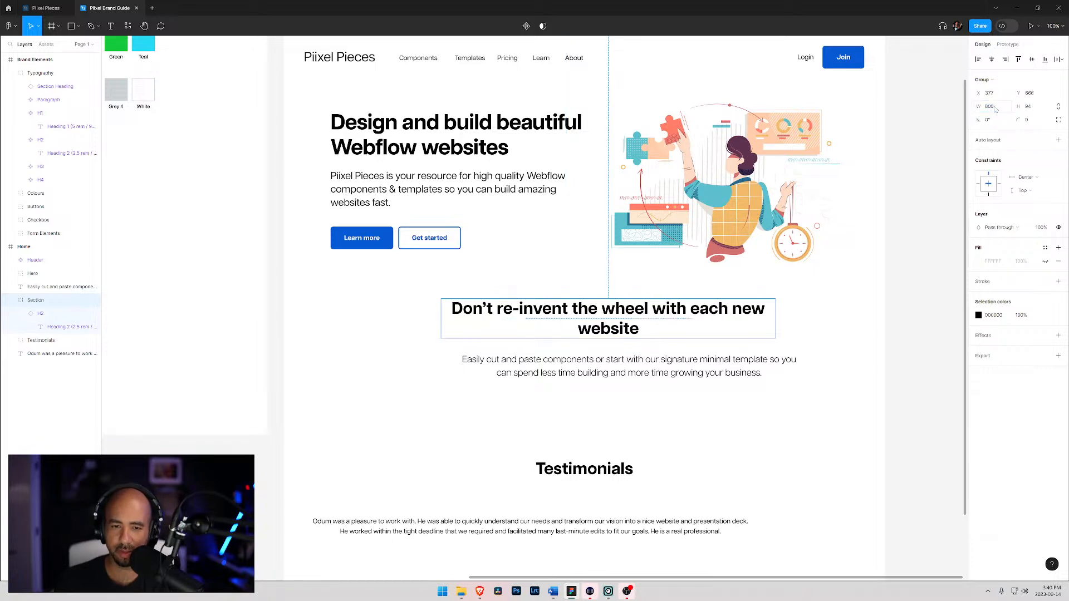
click(995, 107)
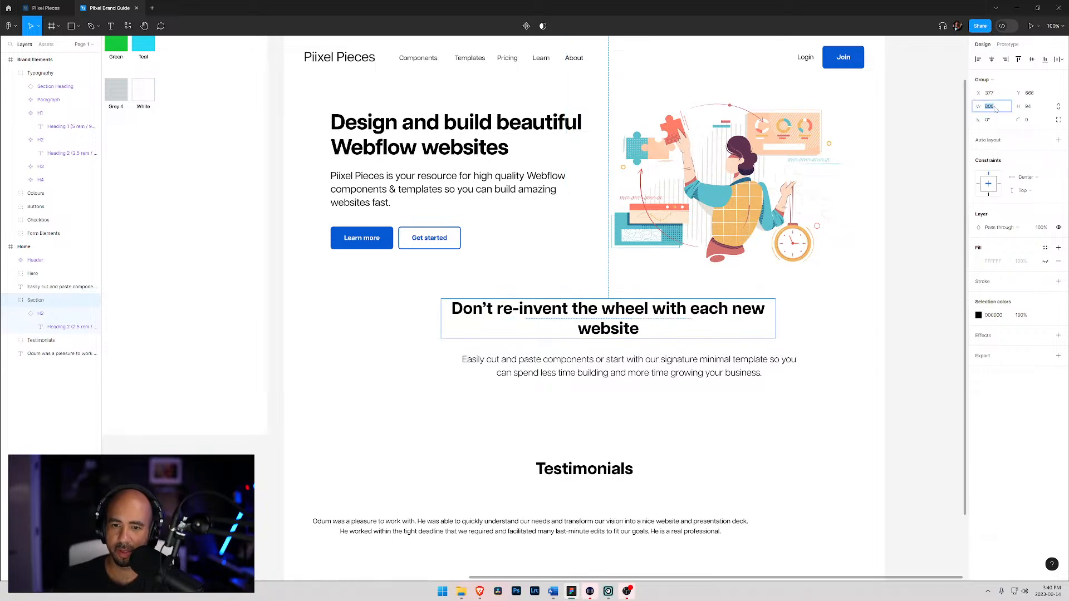
text(600)
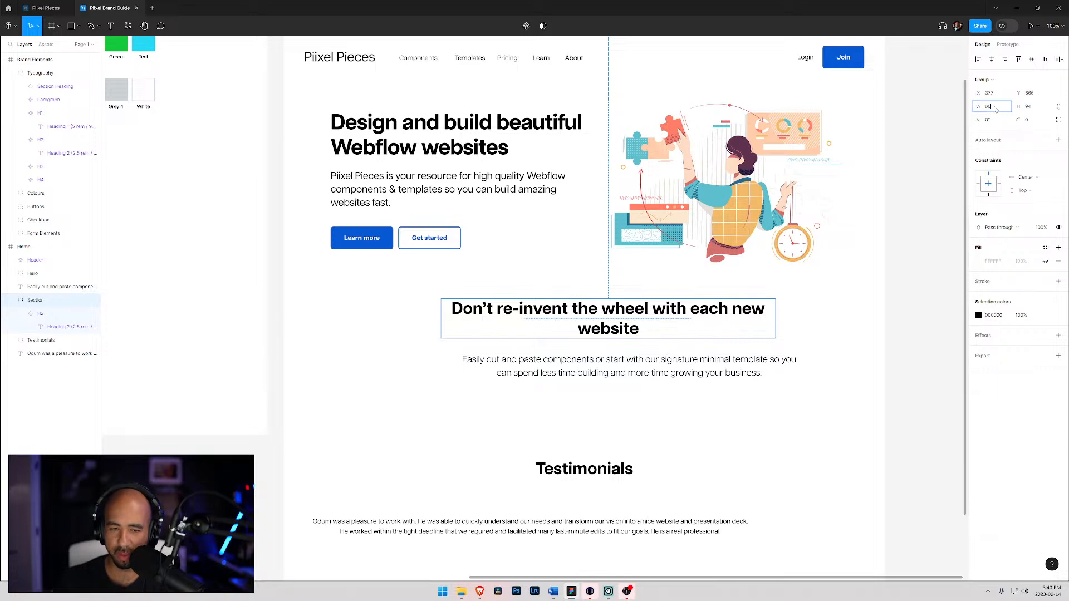
key(Return)
Center the subtitle text and the heading's Section group horizontally within the Home frame.
click(626, 377)
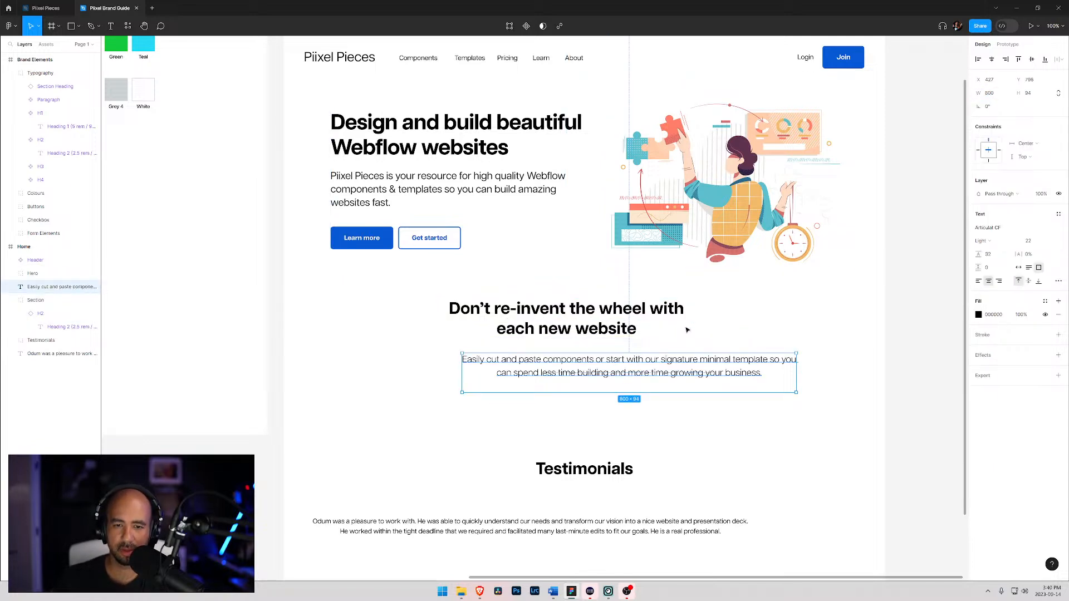
click(992, 59)
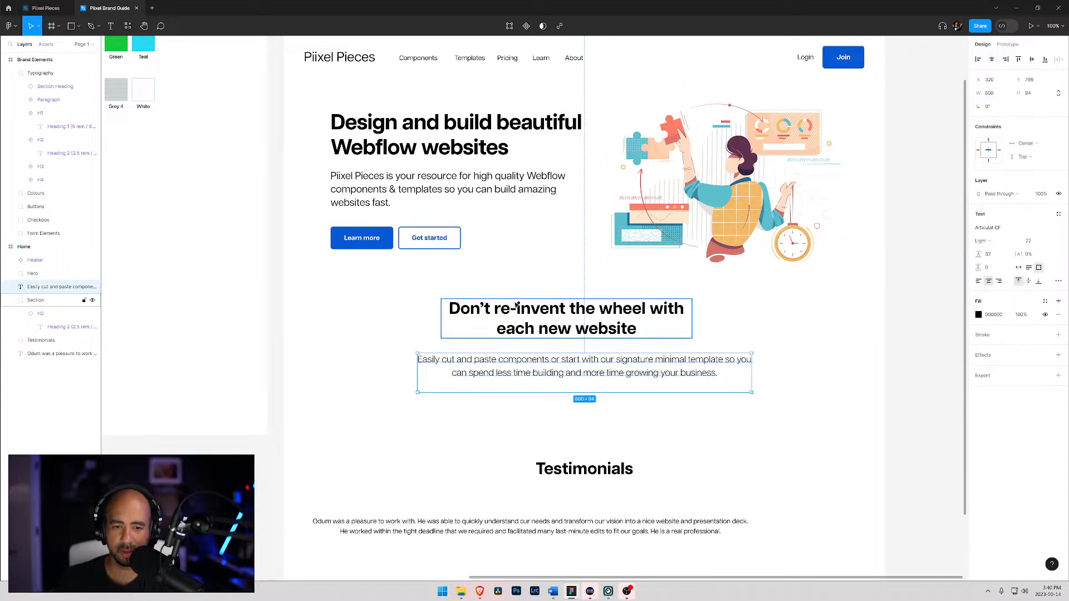
click(495, 320)
click(992, 59)
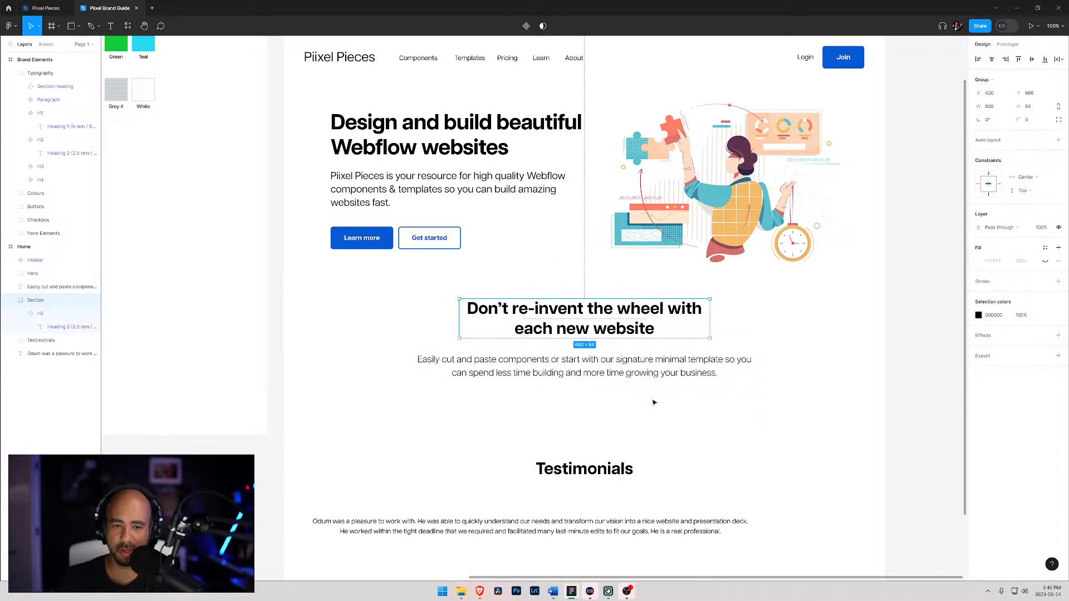
click(416, 430)
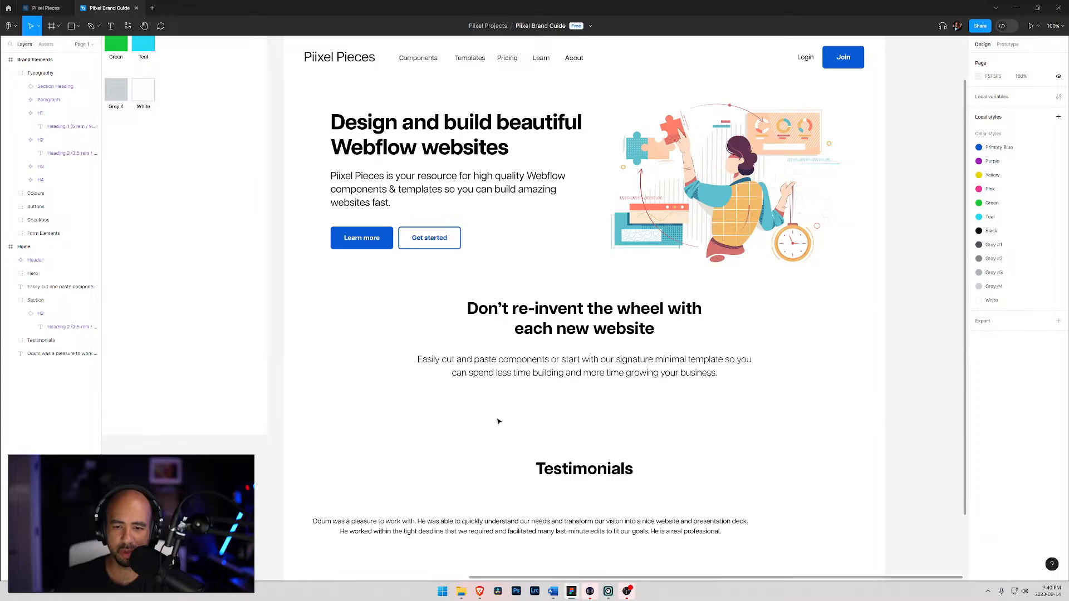
Shorten the subtitle text box beneath the "Don't re-invent the wheel" heading to about 62 px high.
scroll(672, 405, down, 1)
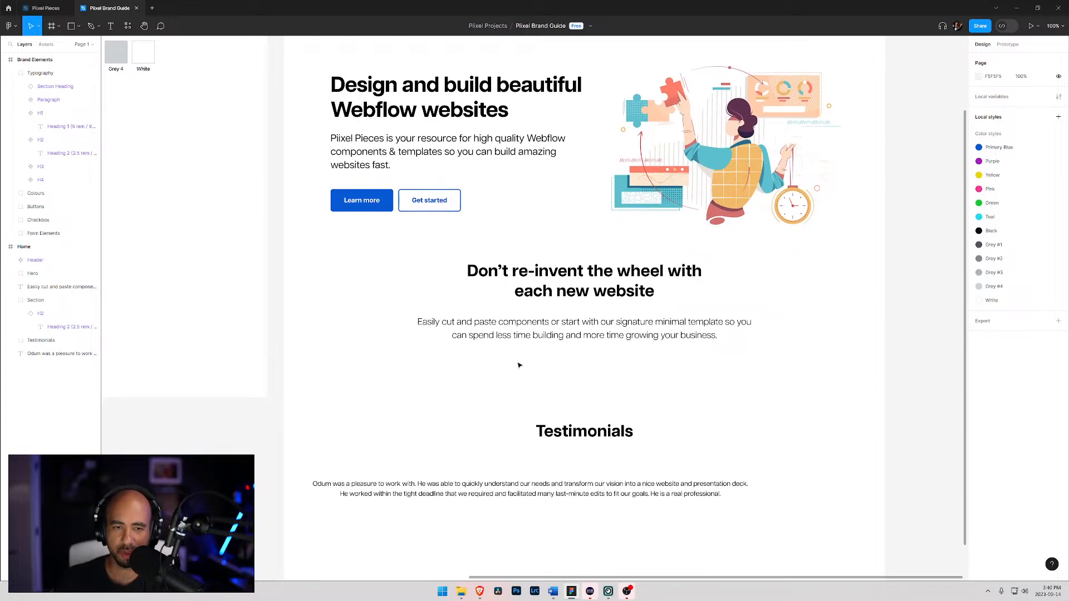
scroll(557, 389, up, 4)
click(508, 482)
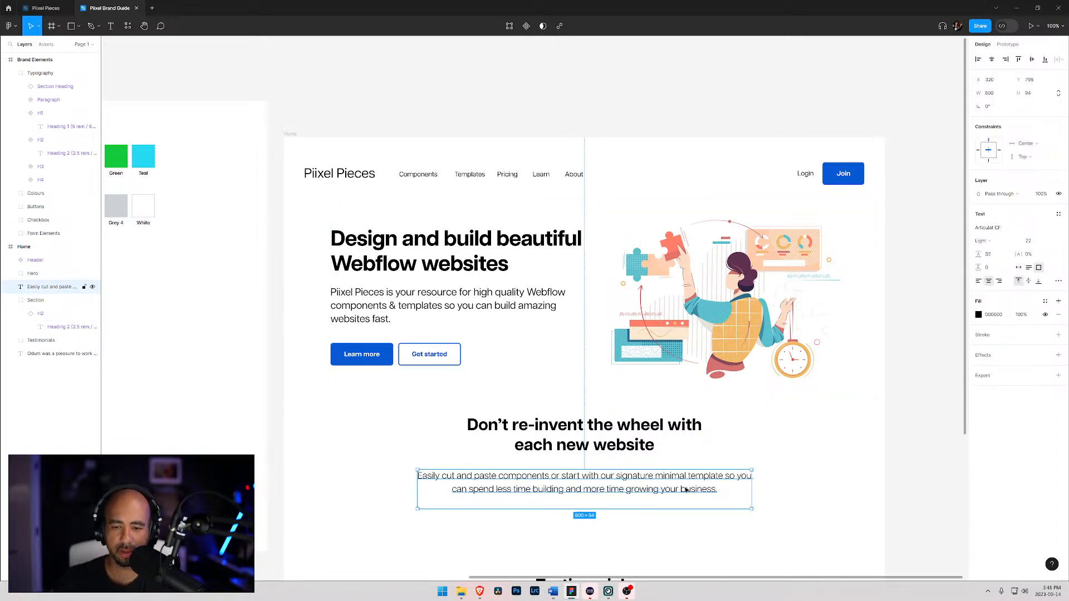
drag(739, 510, 737, 497)
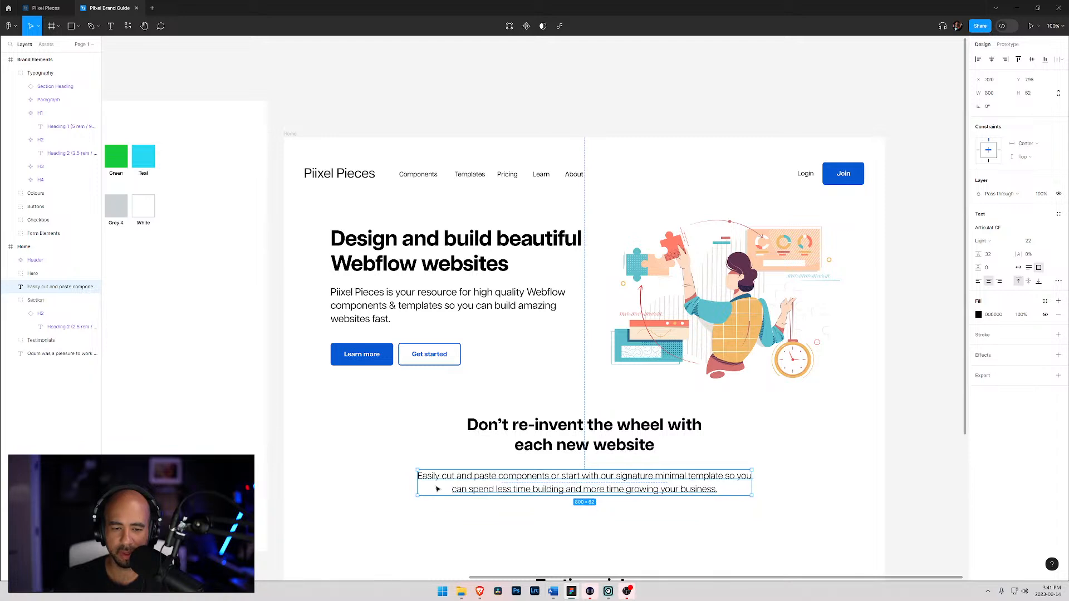
Rename the section's subtitle layer as Subtitle Text and turn it into a component.
double_click(37, 288)
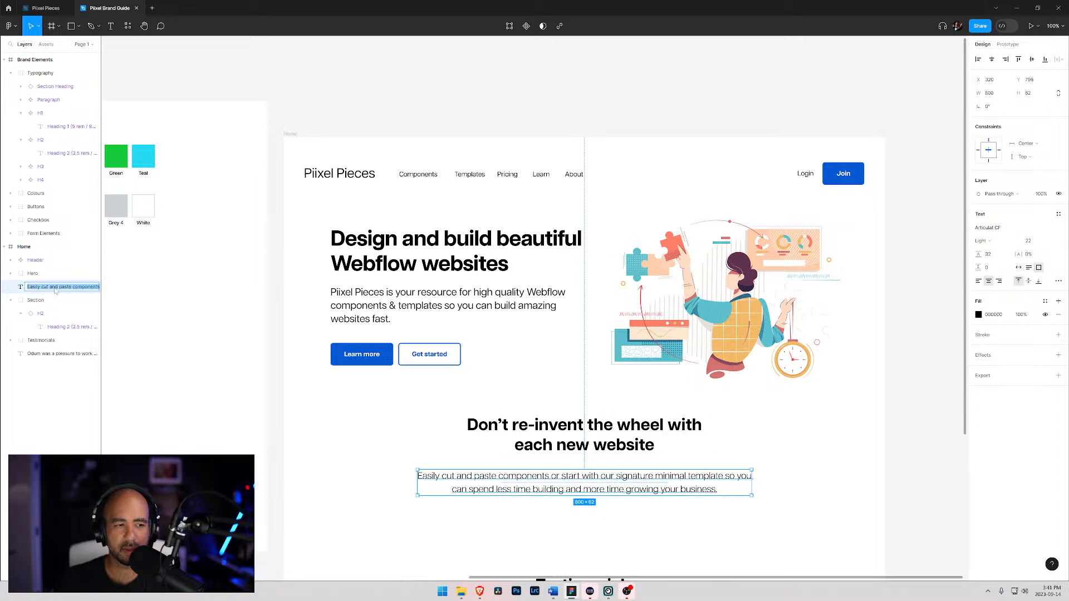
text(Subtitle Text)
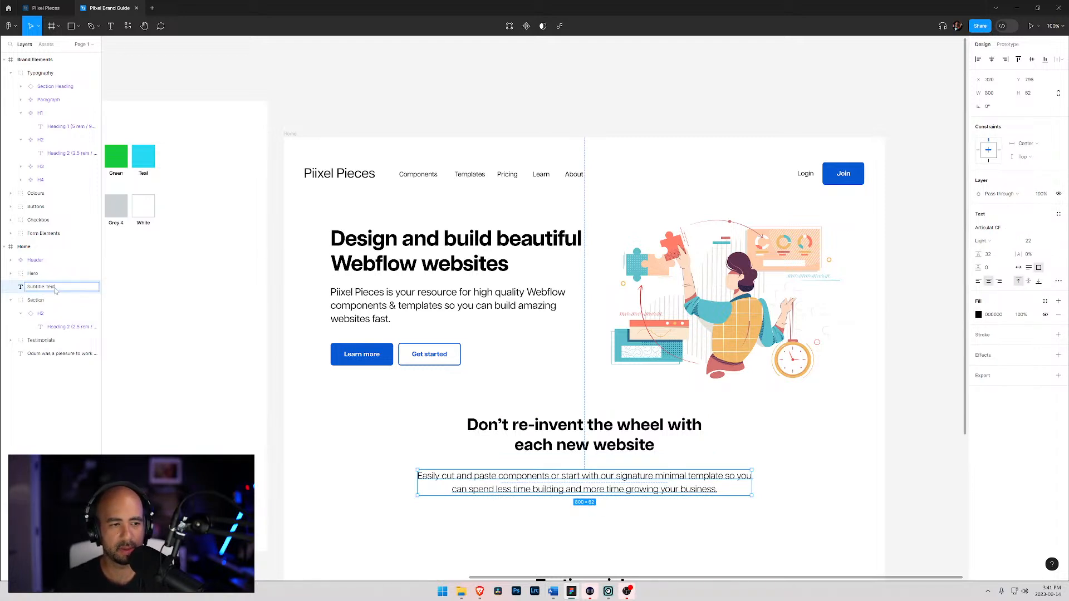
key(Return)
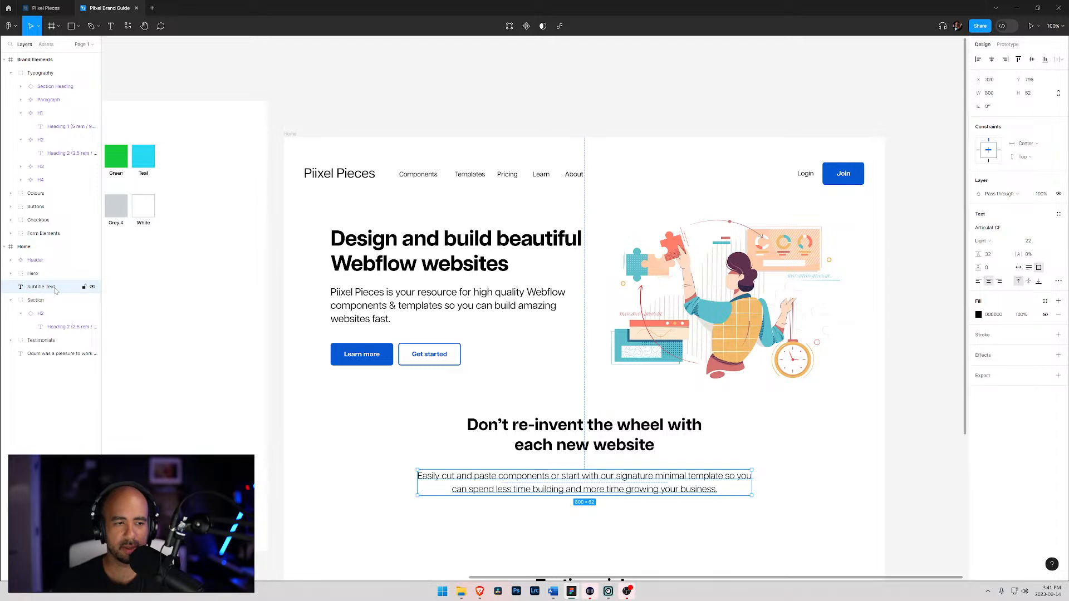
click(526, 26)
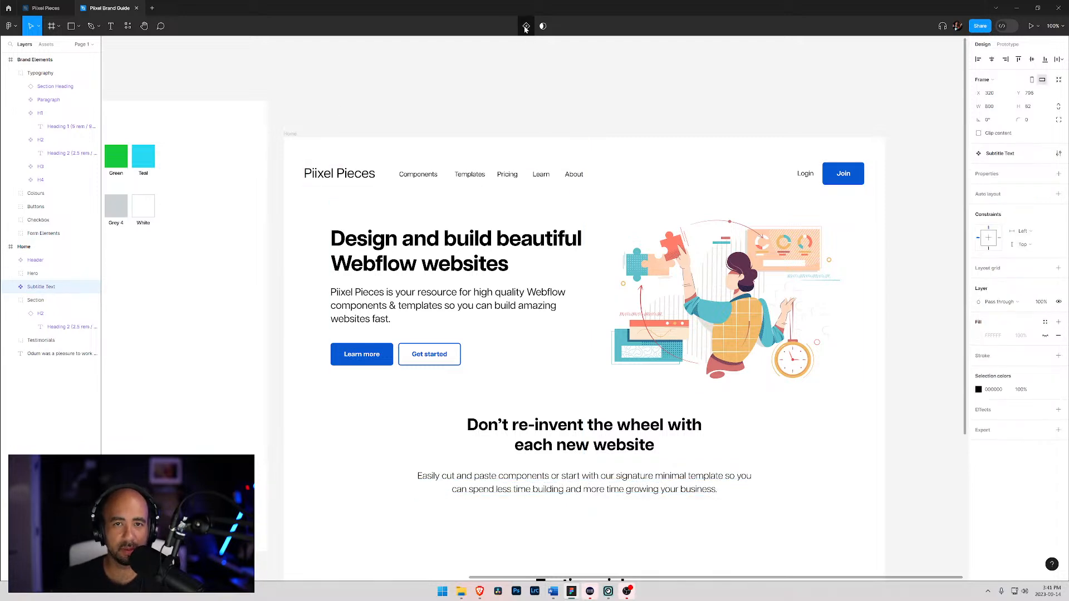
click(11, 287)
click(11, 287)
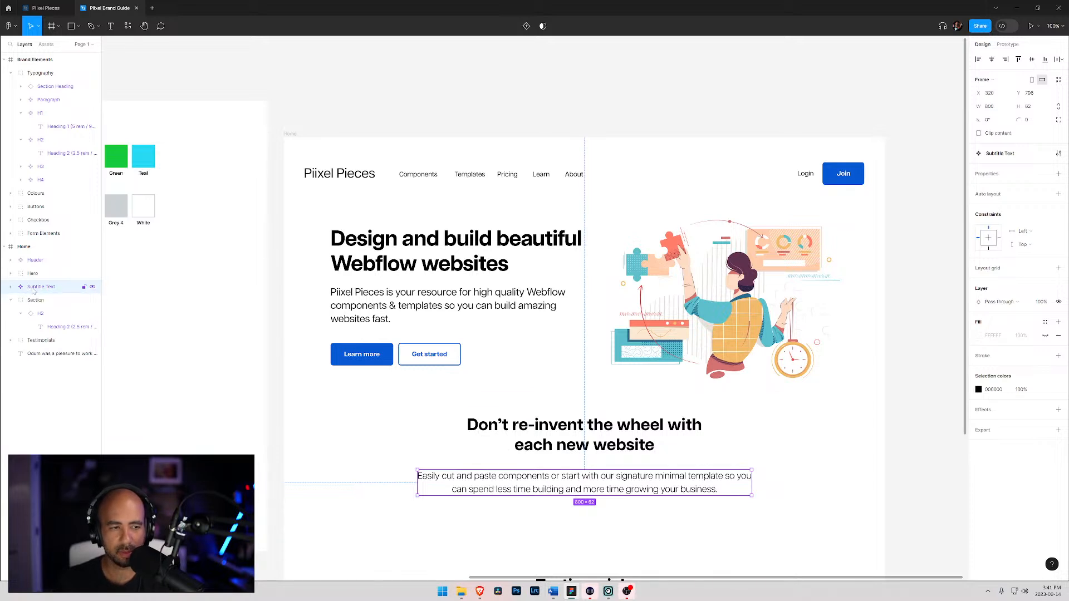
Duplicate the Subtitle Text component into the Typography group and move that instance into the Home frame's Hero group.
key(alt)
drag(36, 288, 49, 100)
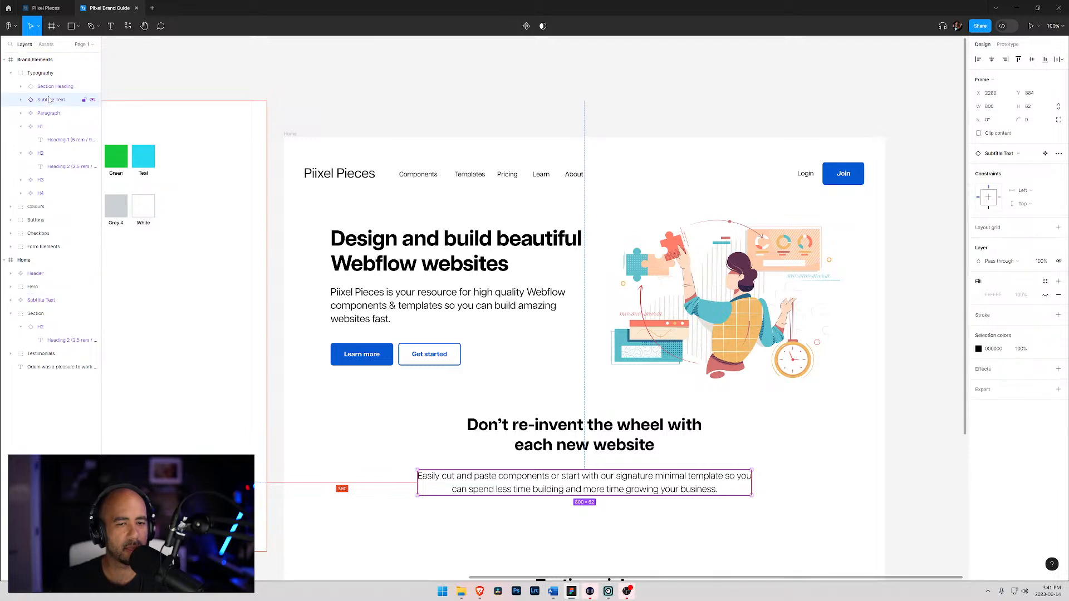
click(48, 115)
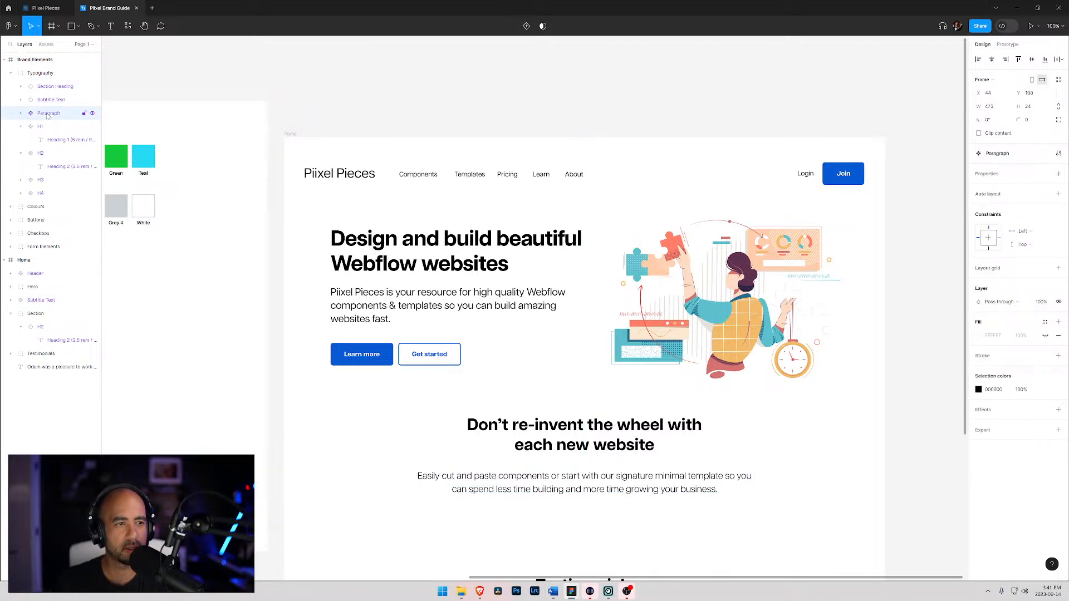
click(48, 100)
drag(48, 103, 39, 286)
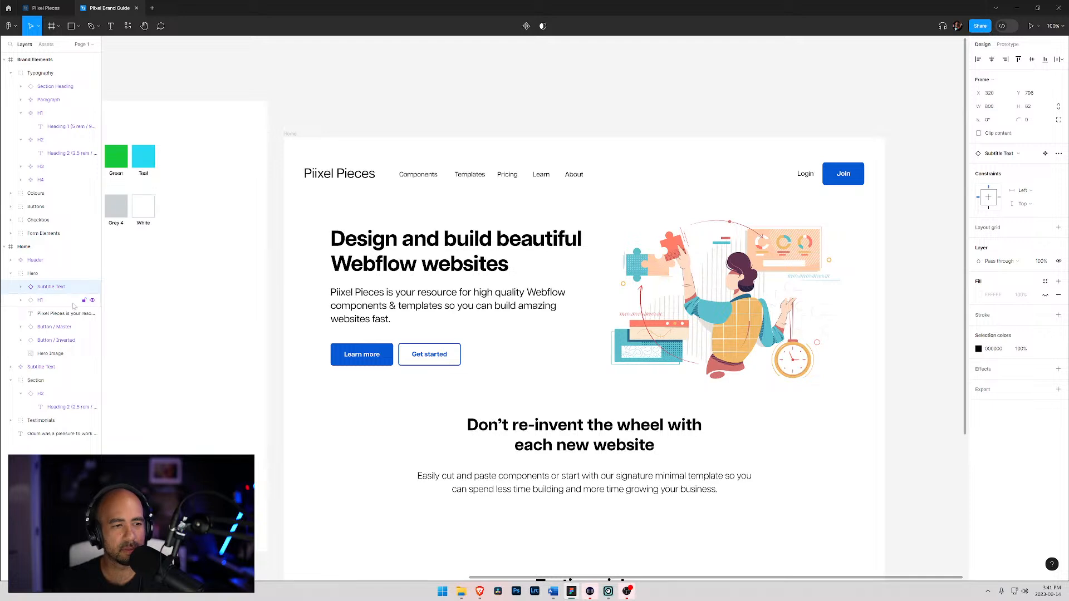
Move the main Subtitle Text component into the Section group, directly below the H2 layer.
drag(41, 367, 51, 295)
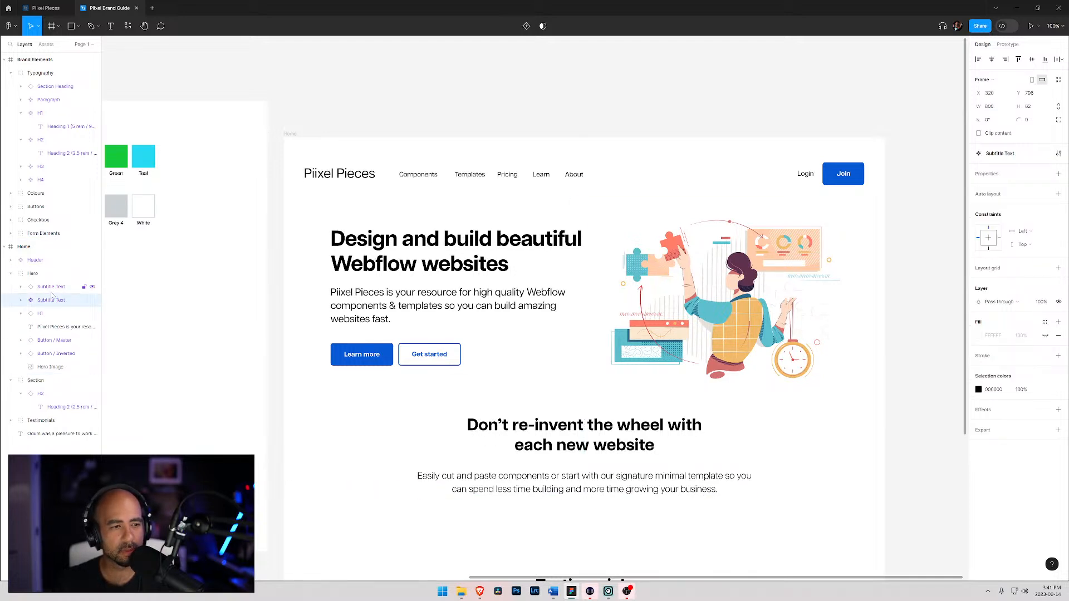
click(52, 288)
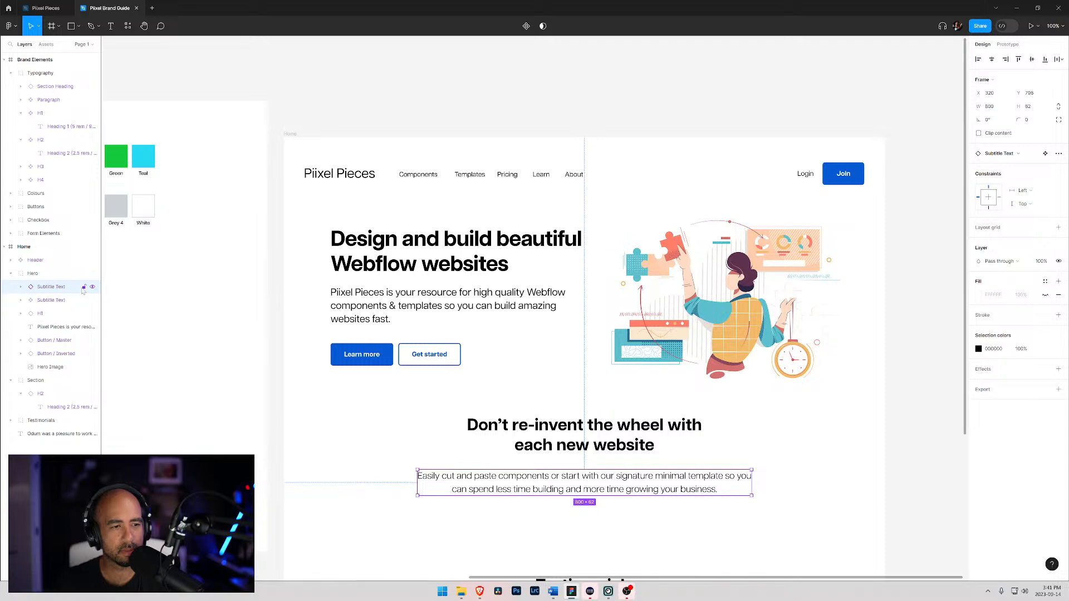
click(56, 302)
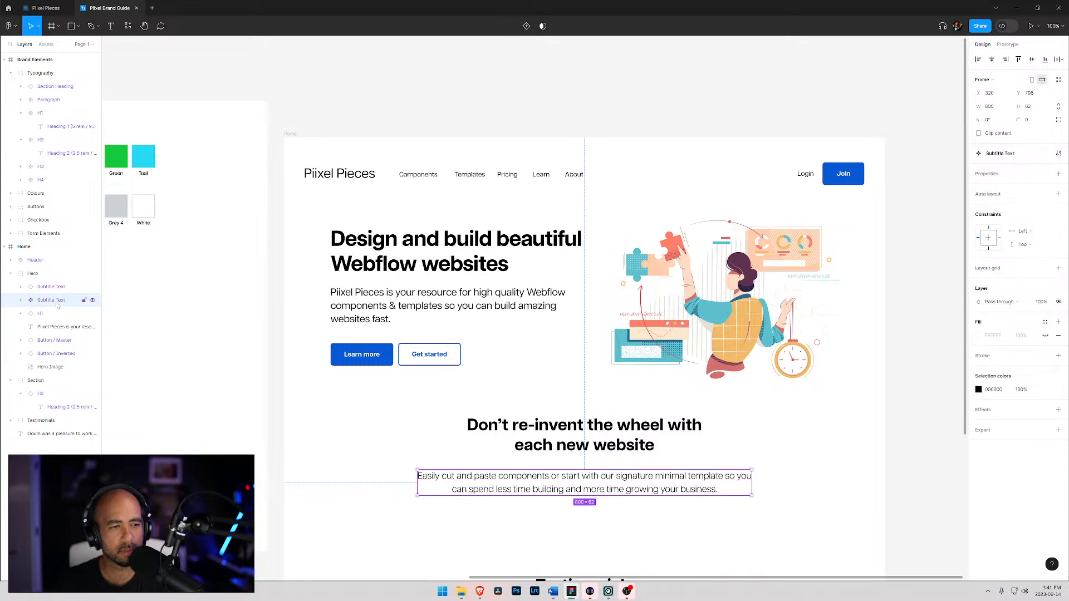
click(20, 394)
drag(36, 302, 41, 396)
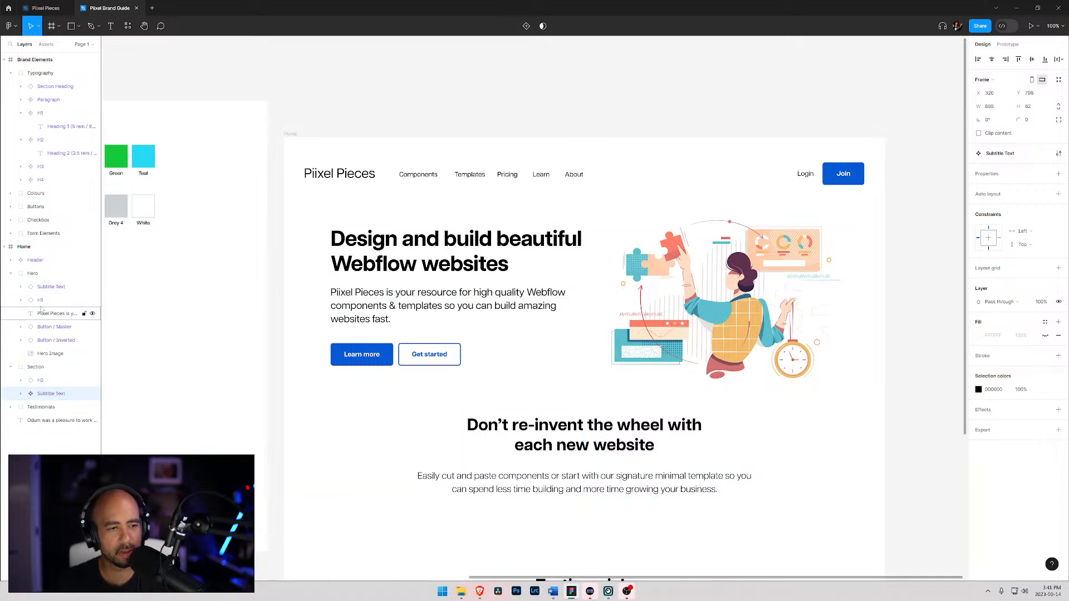
Move the Subtitle Text instance up into the hero area, just below the hero paragraph and flush with its left edge.
click(41, 287)
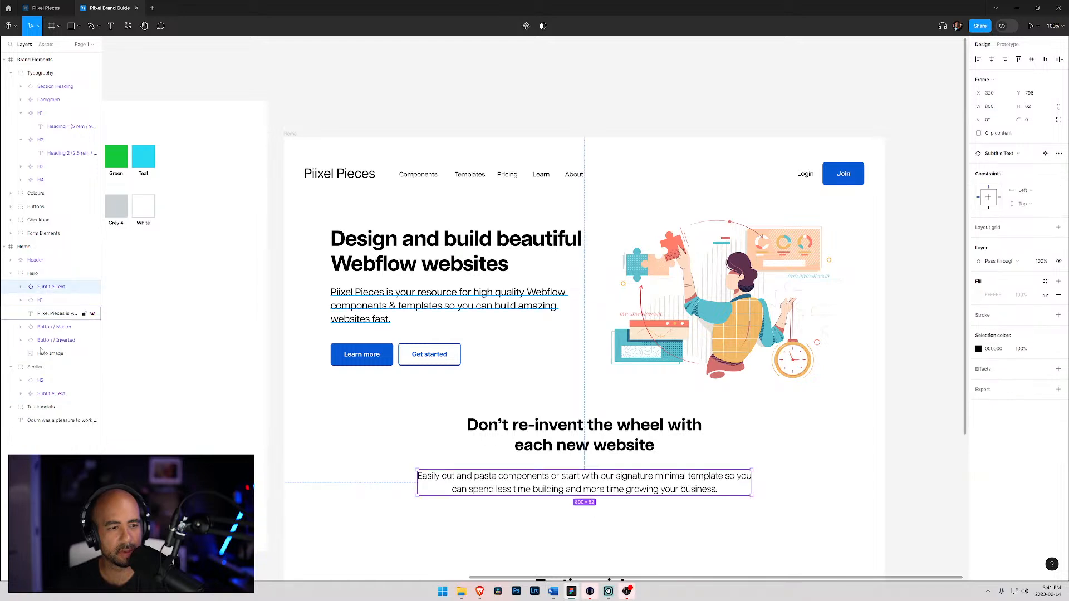
click(44, 394)
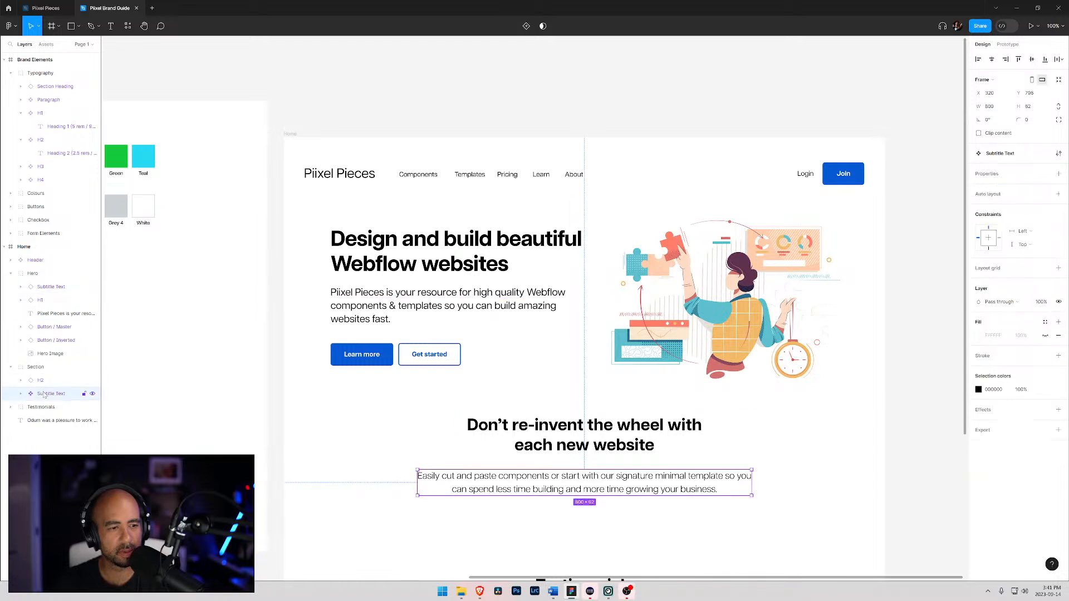
click(39, 289)
click(93, 289)
click(93, 289)
click(45, 289)
drag(451, 475, 362, 317)
click(33, 287)
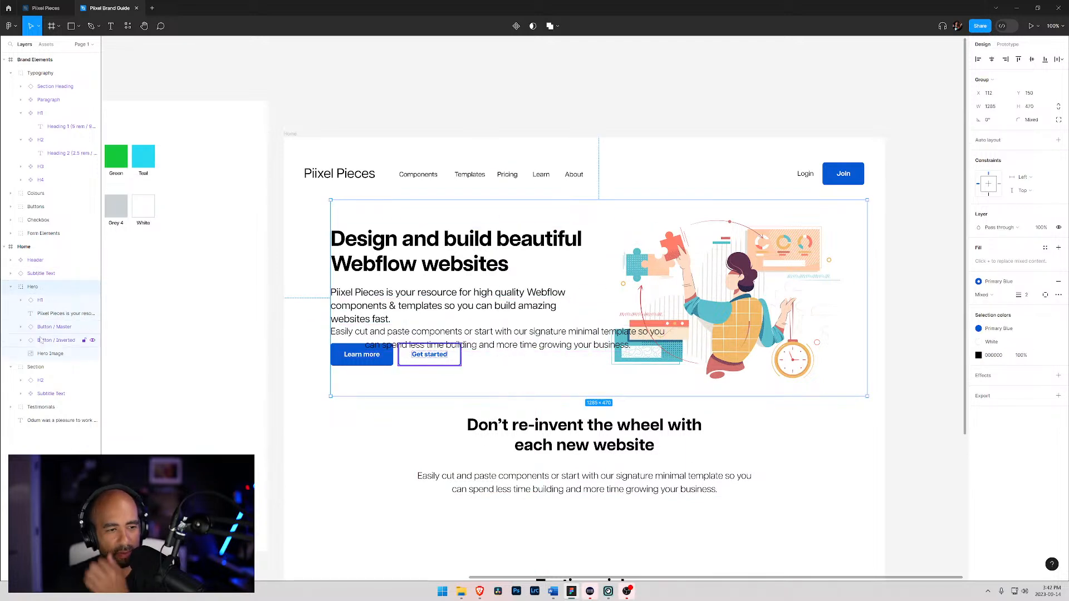
click(35, 273)
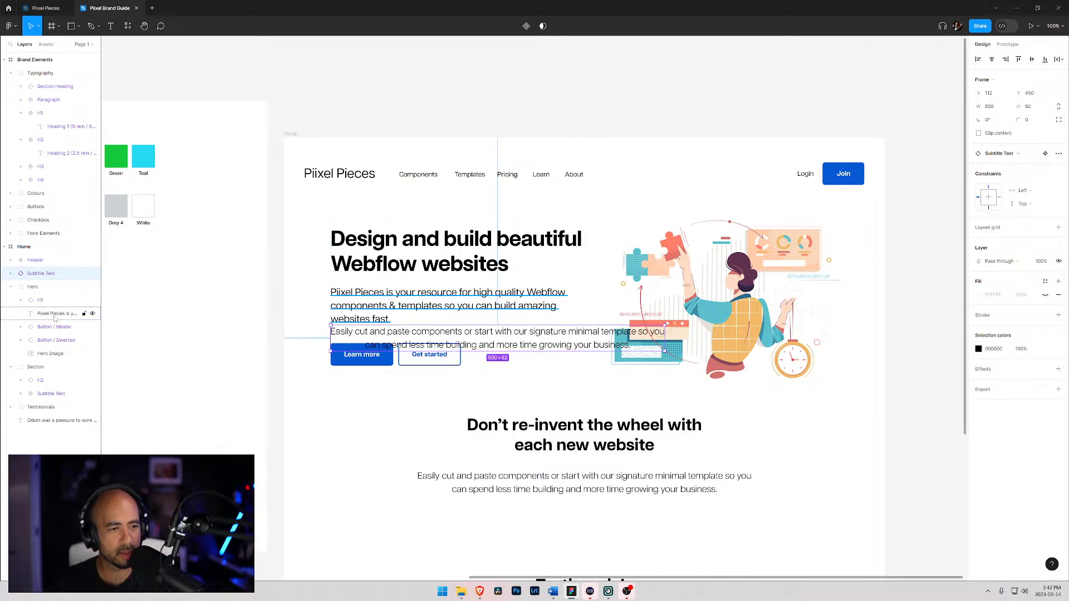
Copy the hero paragraph's wording and replace the Subtitle Text instance's text with it.
double_click(400, 298)
click(375, 307)
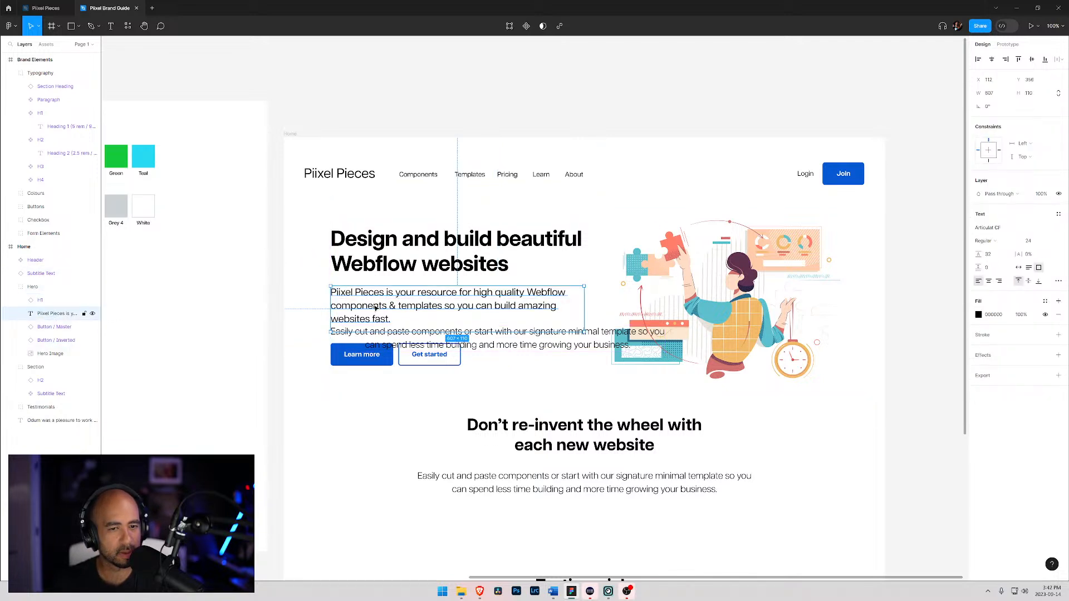
key(Return)
key(ctrl+c)
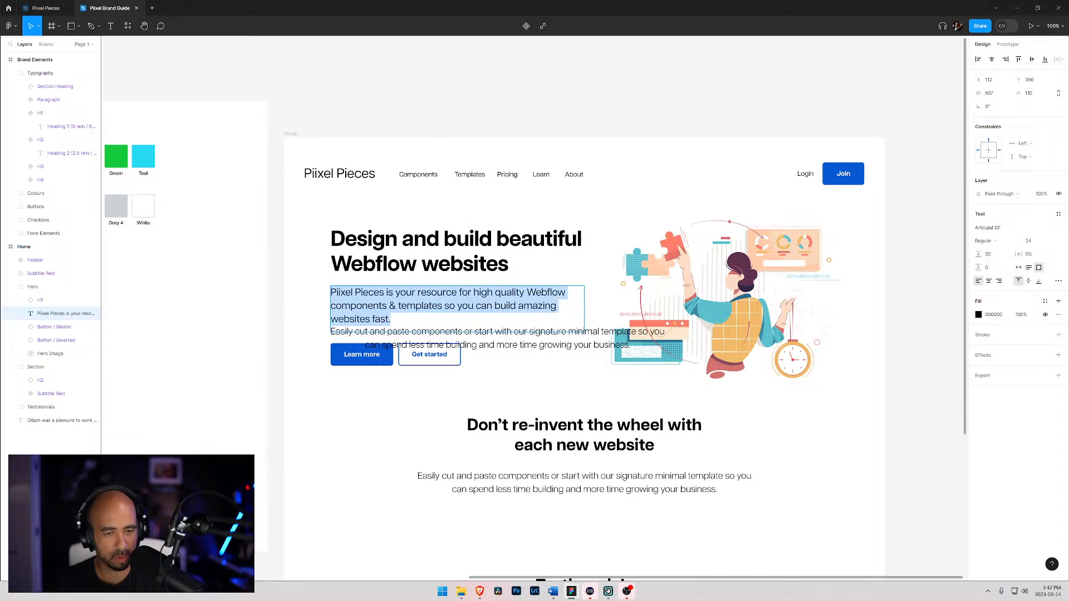
double_click(430, 336)
double_click(430, 336)
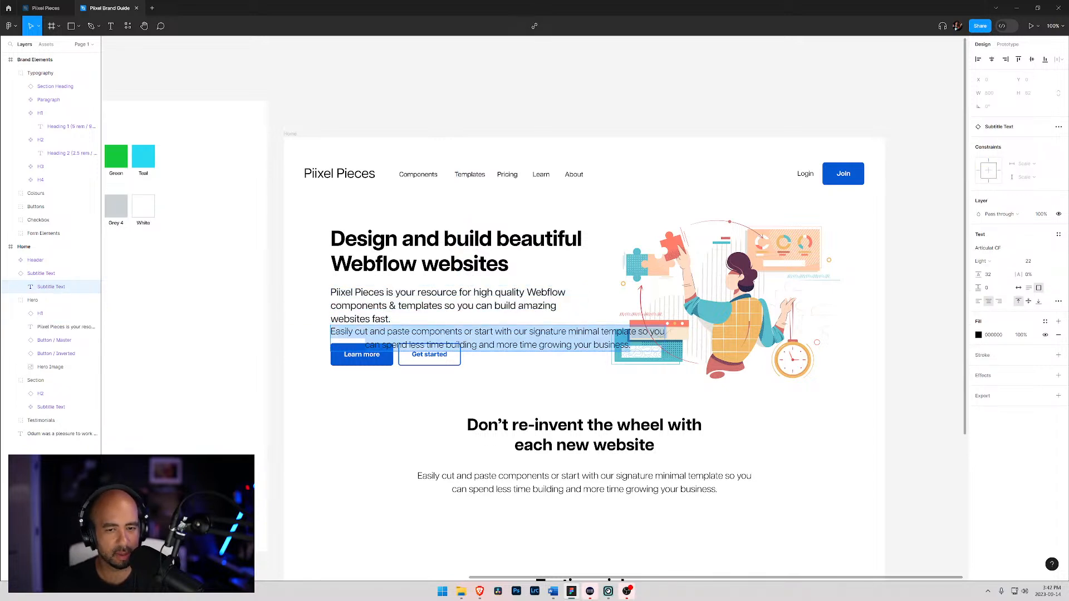
key(ctrl+v)
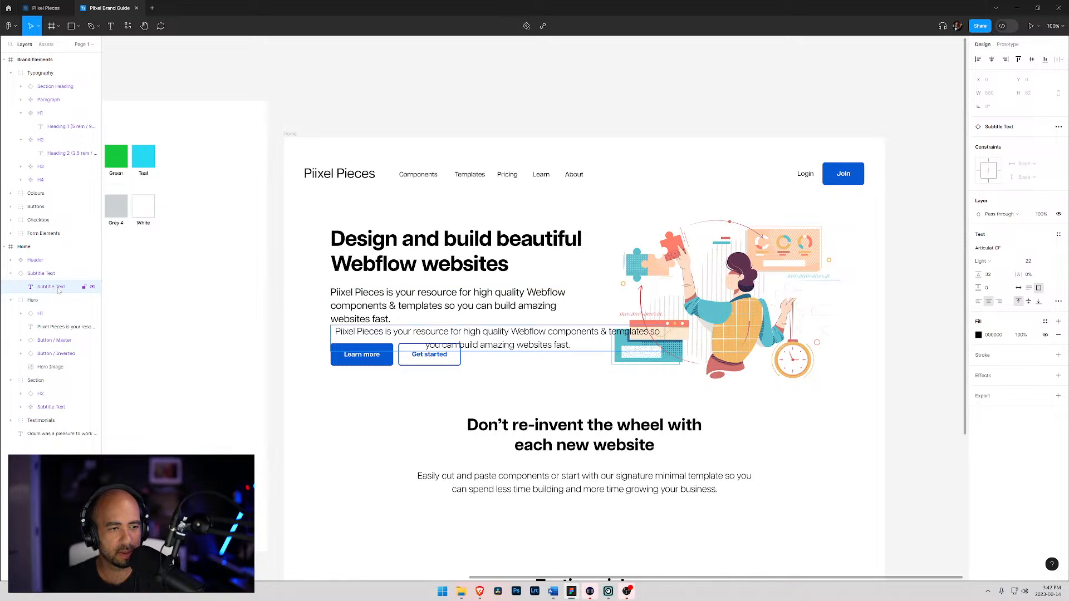
Place the Subtitle Text instance below H1 in the Hero group and delete the original hero paragraph.
click(45, 274)
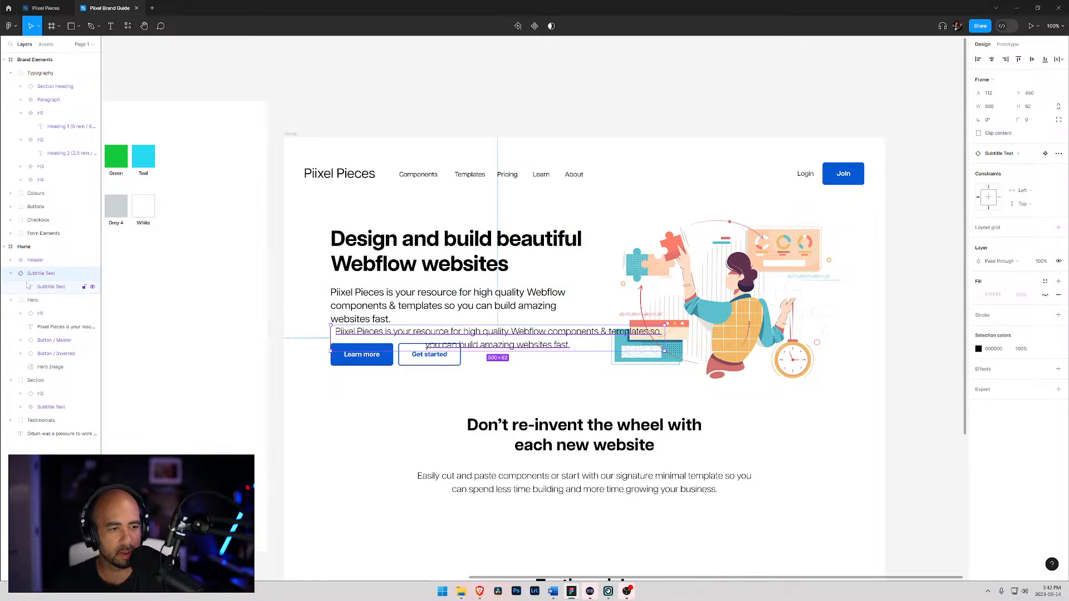
drag(19, 276, 54, 324)
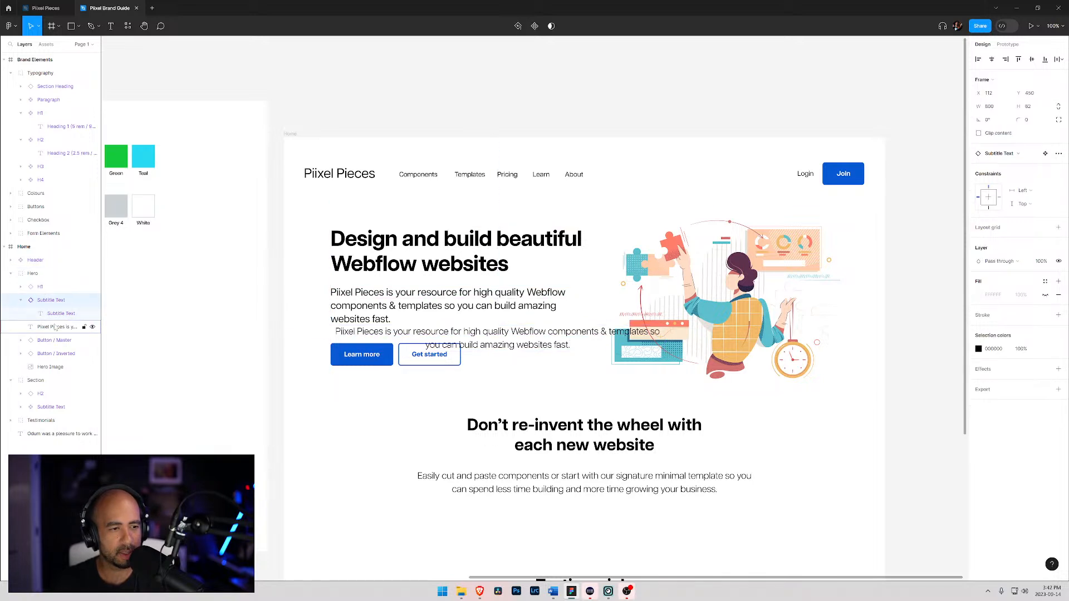
click(55, 331)
key(Delete)
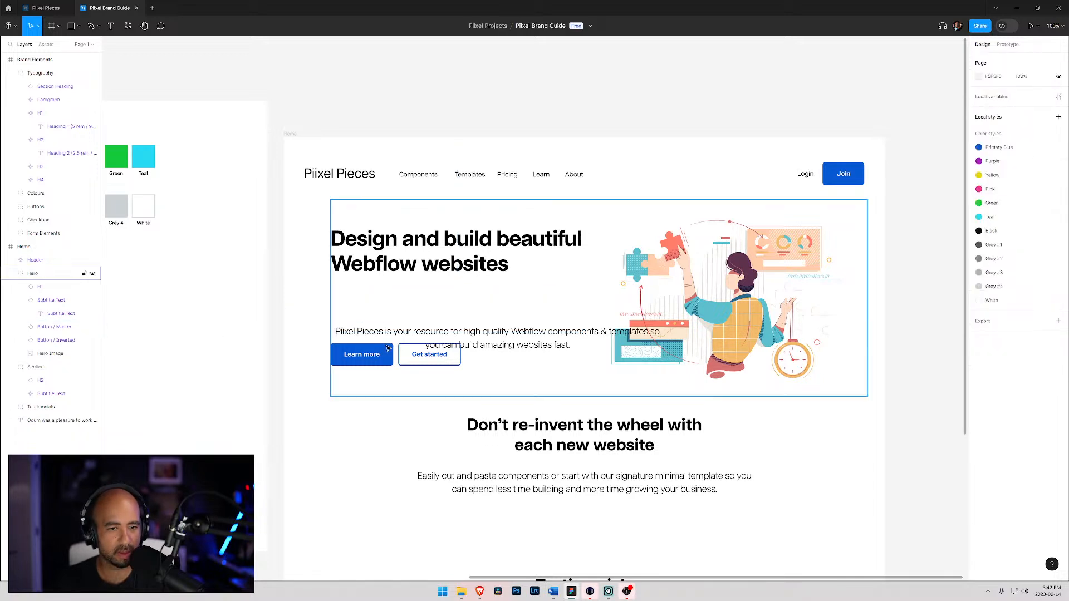
Move the hero's Subtitle Text instance up beneath the heading, to about X 111, Y 372.
click(372, 333)
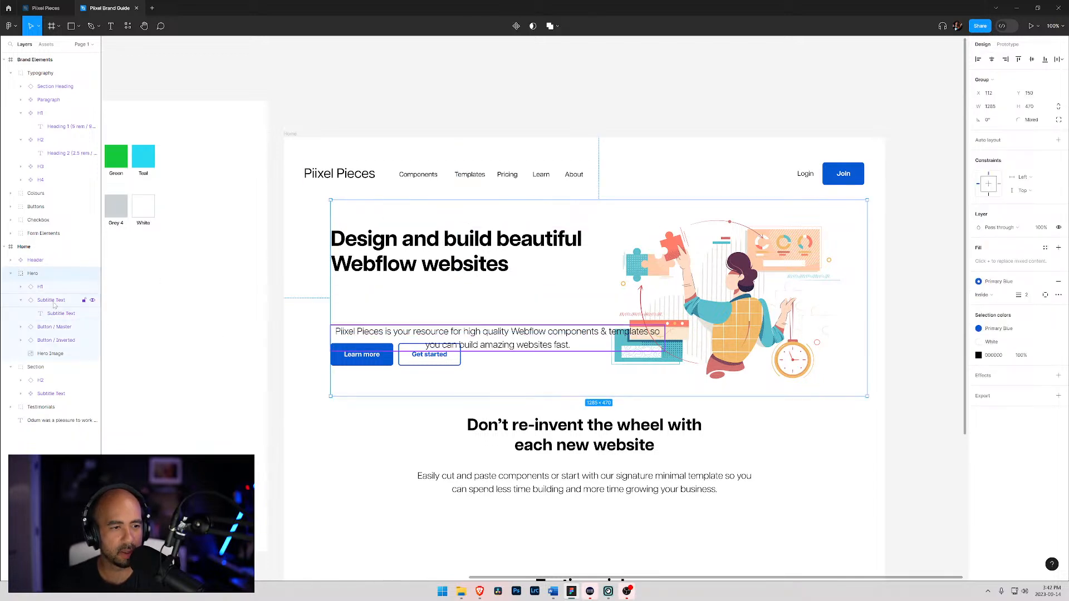
click(372, 333)
drag(373, 333, 371, 303)
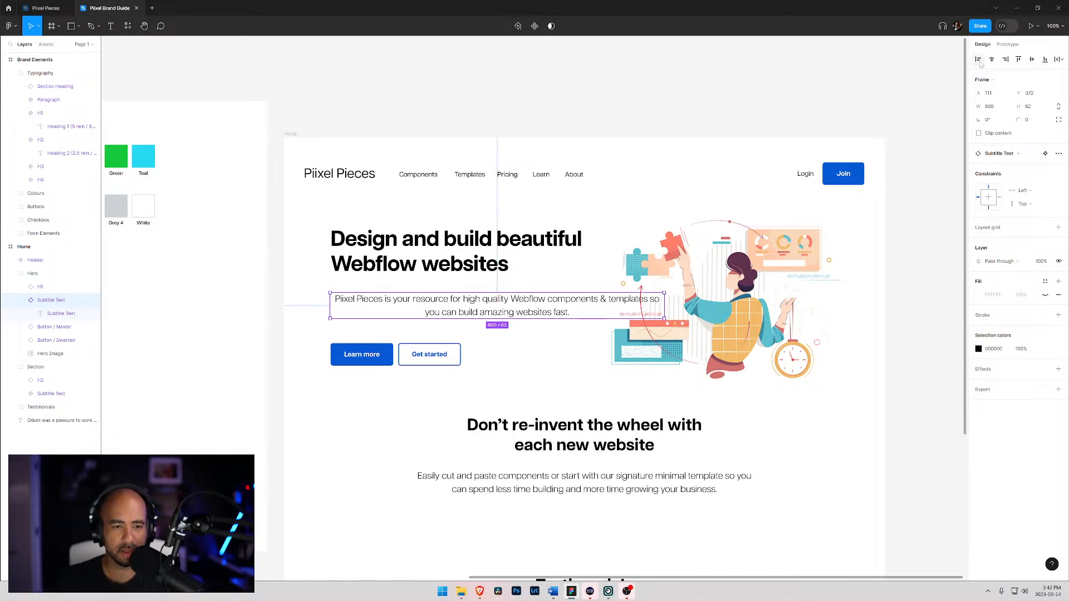
Left-align the text inside the hero's Subtitle Text instance.
click(71, 315)
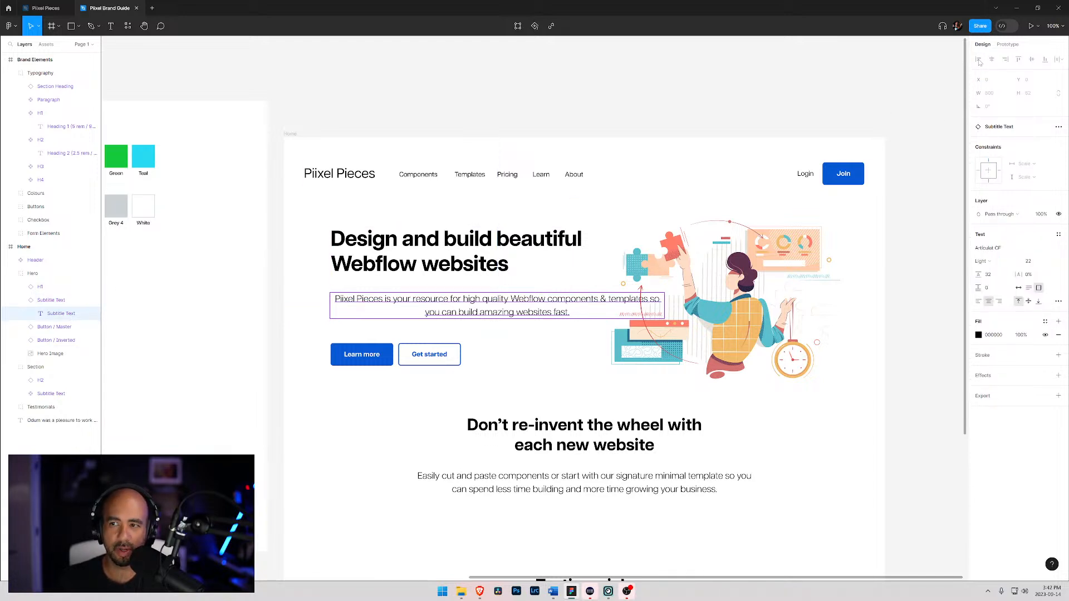
click(350, 290)
click(349, 308)
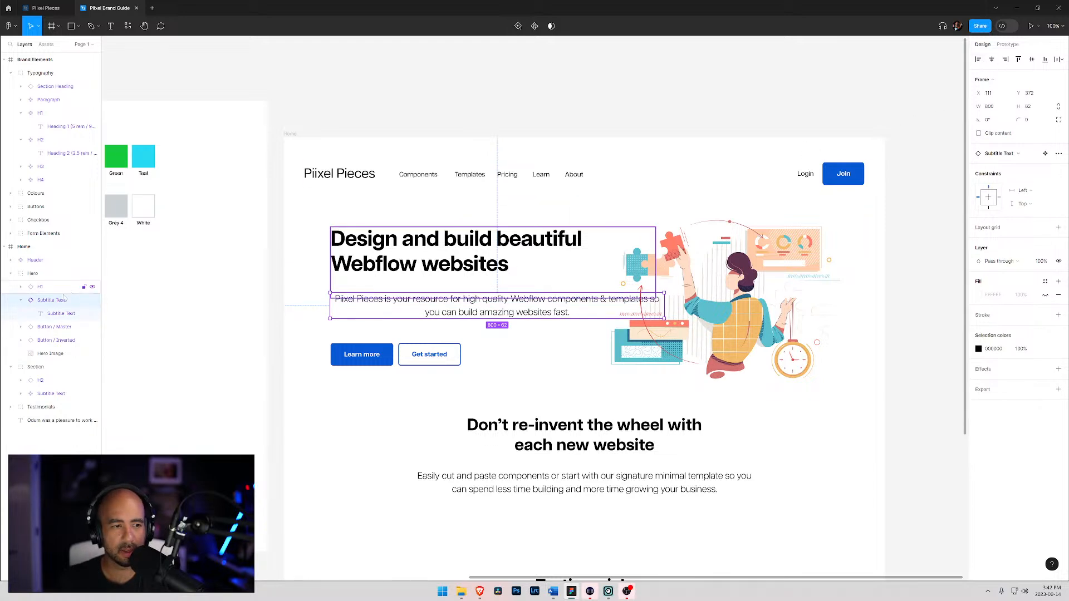
click(64, 315)
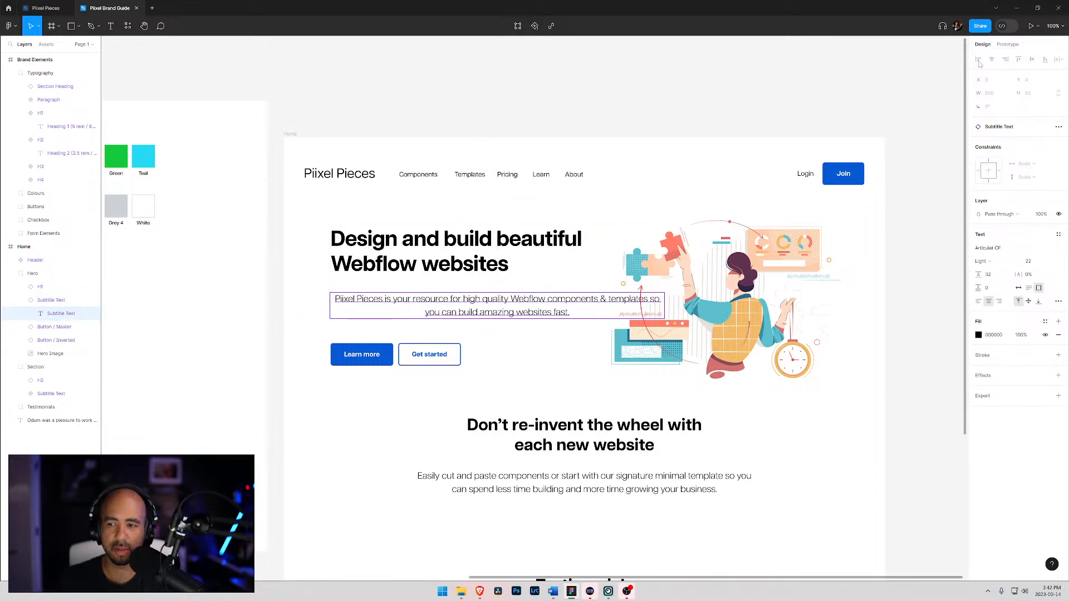
click(981, 302)
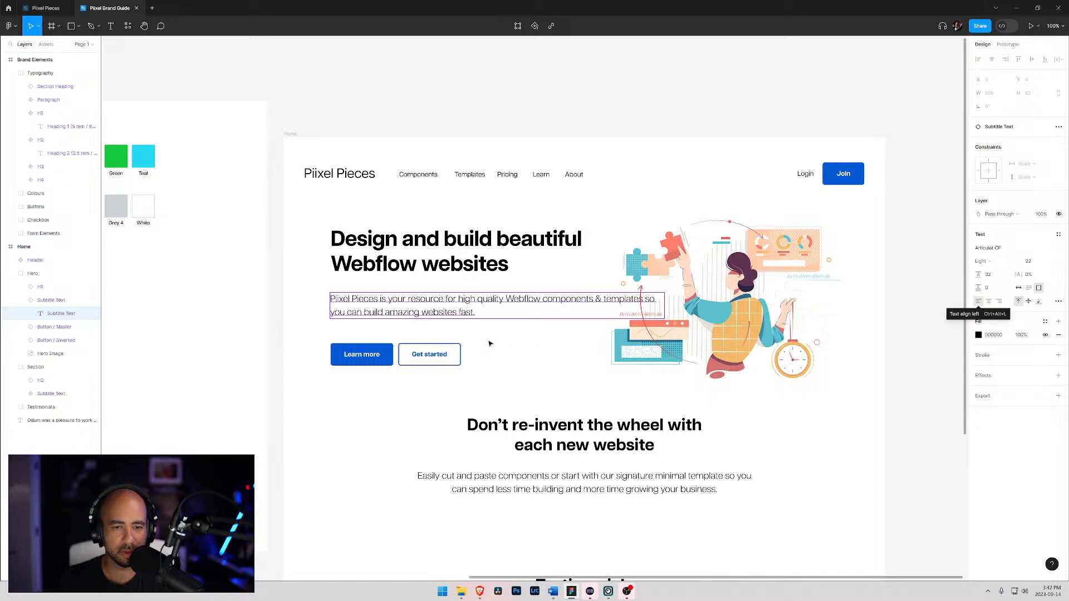
Set the width of the hero's Subtitle Text instance to 600, trying 500 along the way.
click(51, 302)
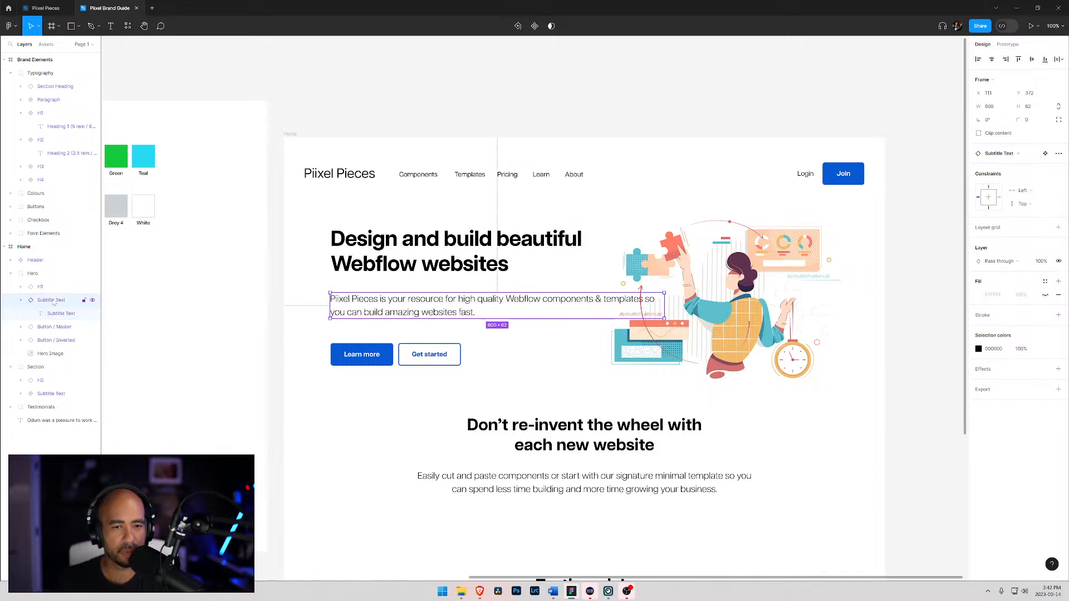
click(53, 310)
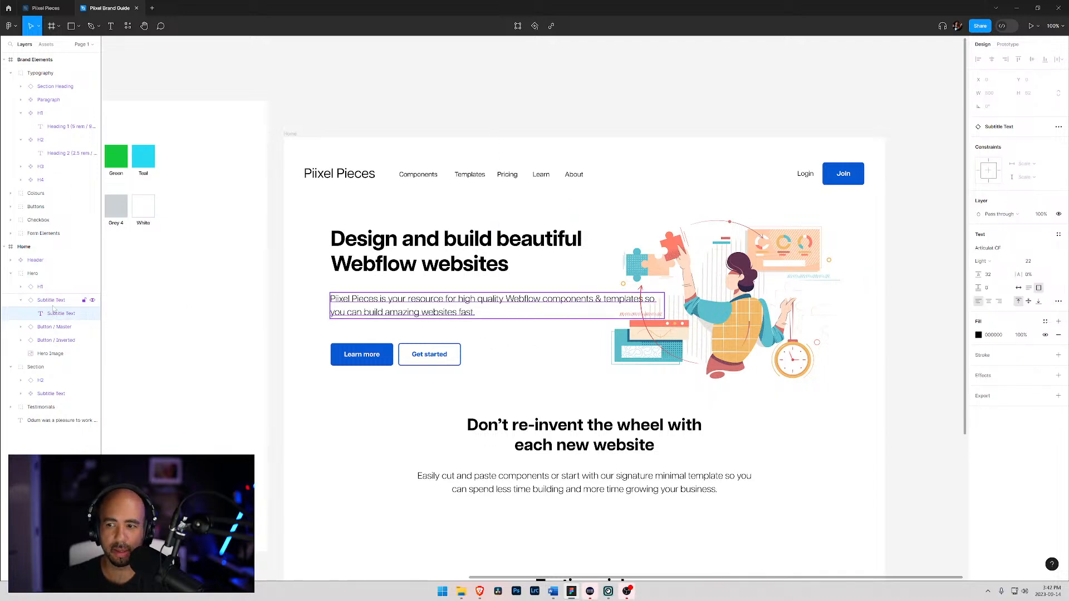
key(Escape)
click(996, 109)
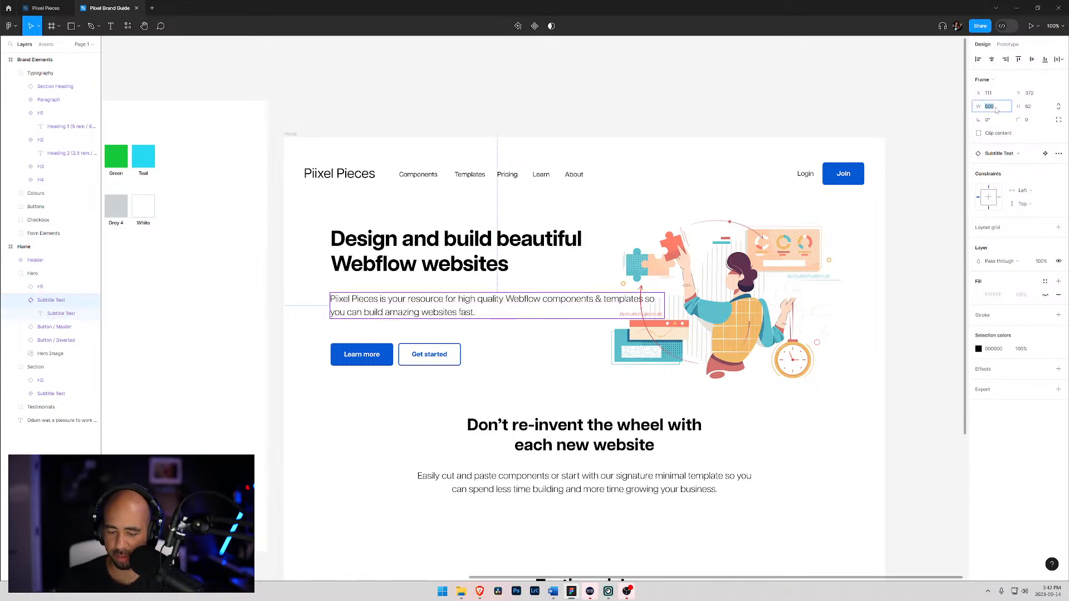
text(600)
key(Return)
click(996, 109)
text(500)
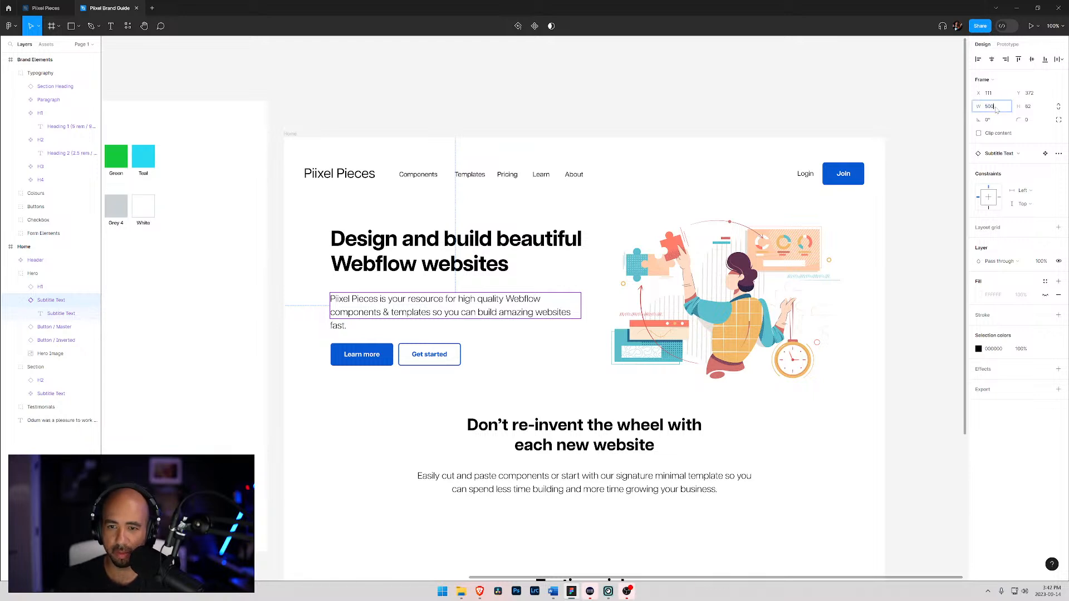
key(Return)
click(990, 108)
text(600)
key(Return)
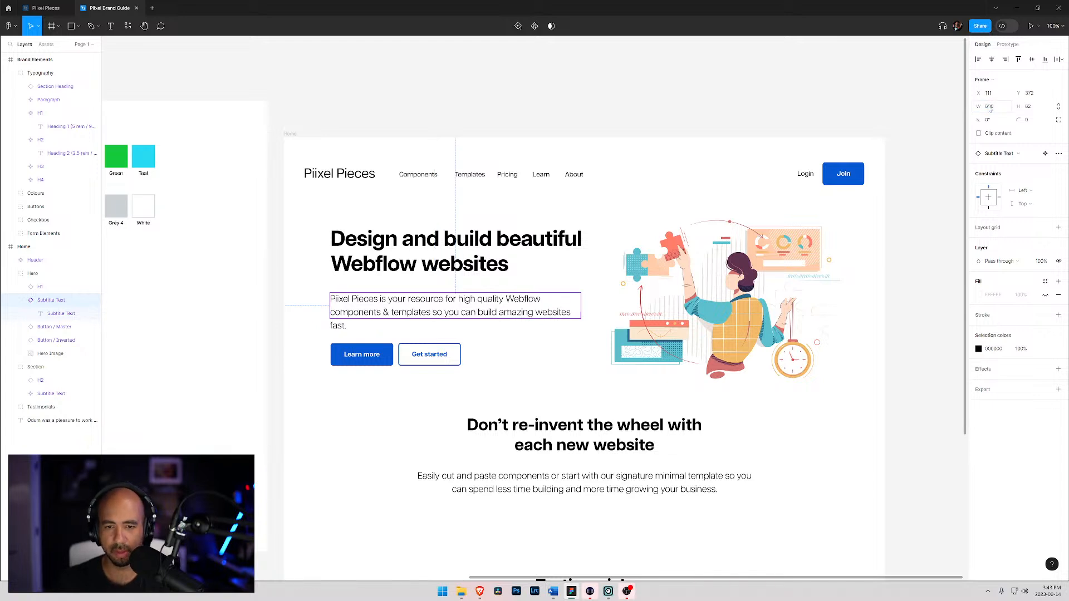
Try a width of 620 on the hero's Subtitle Text instance and restore it to 600.
click(995, 109)
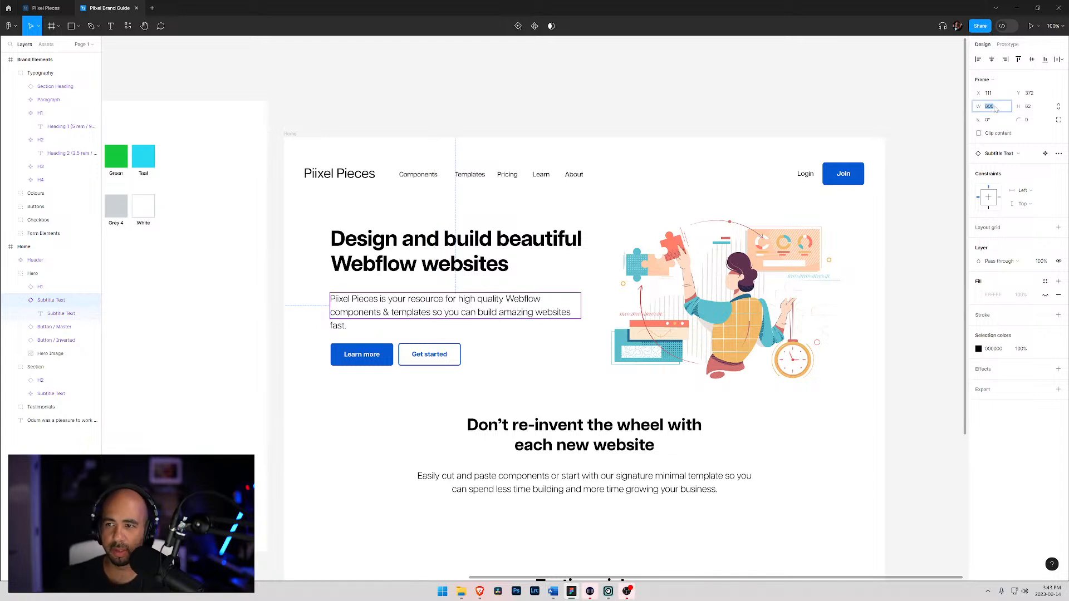
text(620)
key(Return)
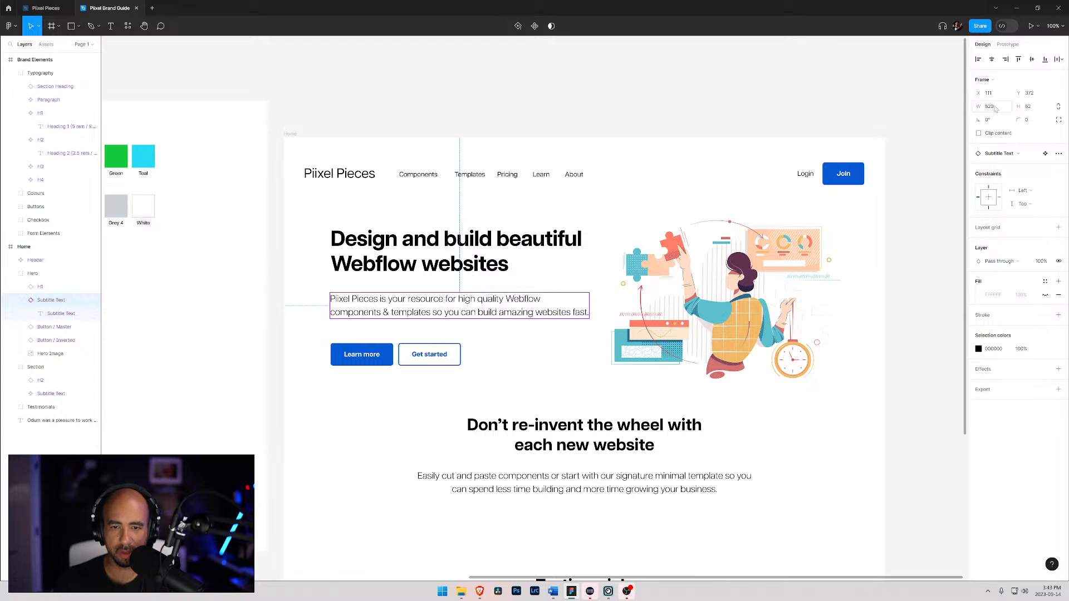
click(992, 106)
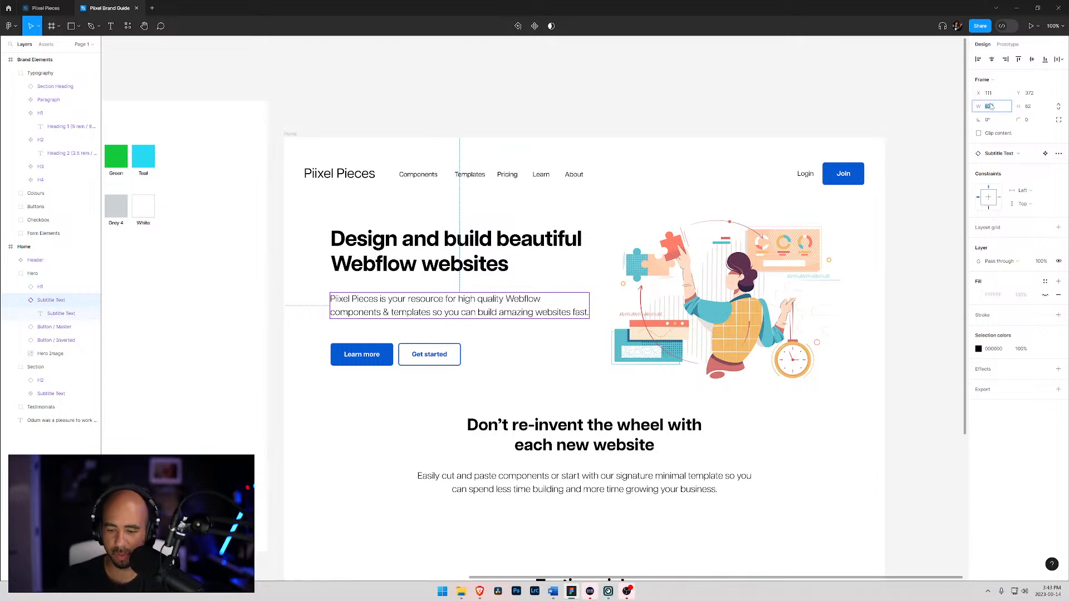
key(Return)
Try a width of 600 on the hero's H1 instance, check its inner text layer, and undo the resize.
click(408, 254)
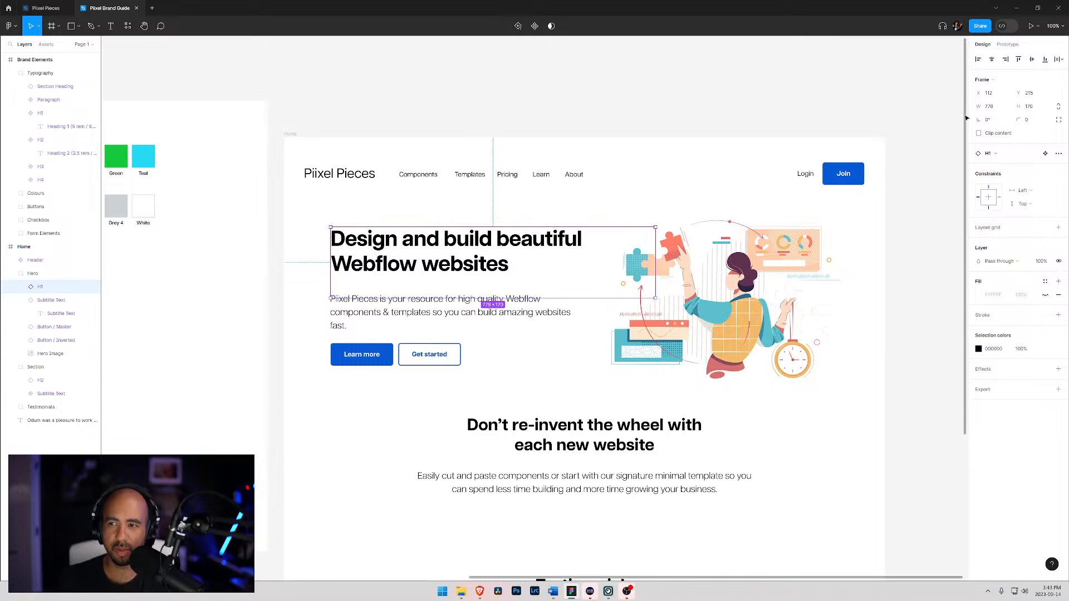
click(992, 106)
text(600)
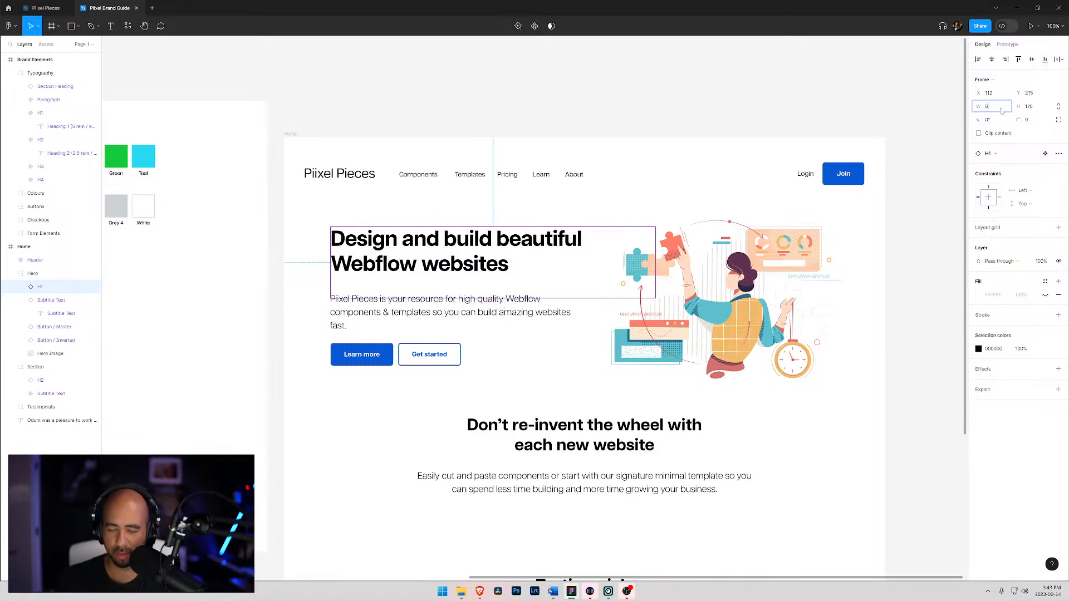
key(Return)
click(20, 287)
click(53, 301)
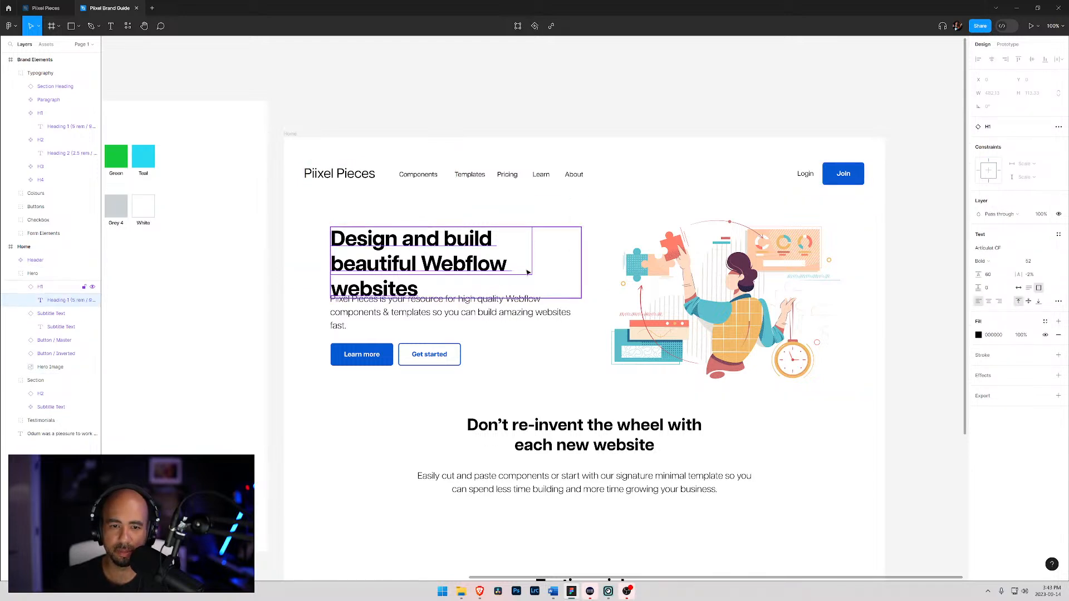
click(40, 288)
key(Return)
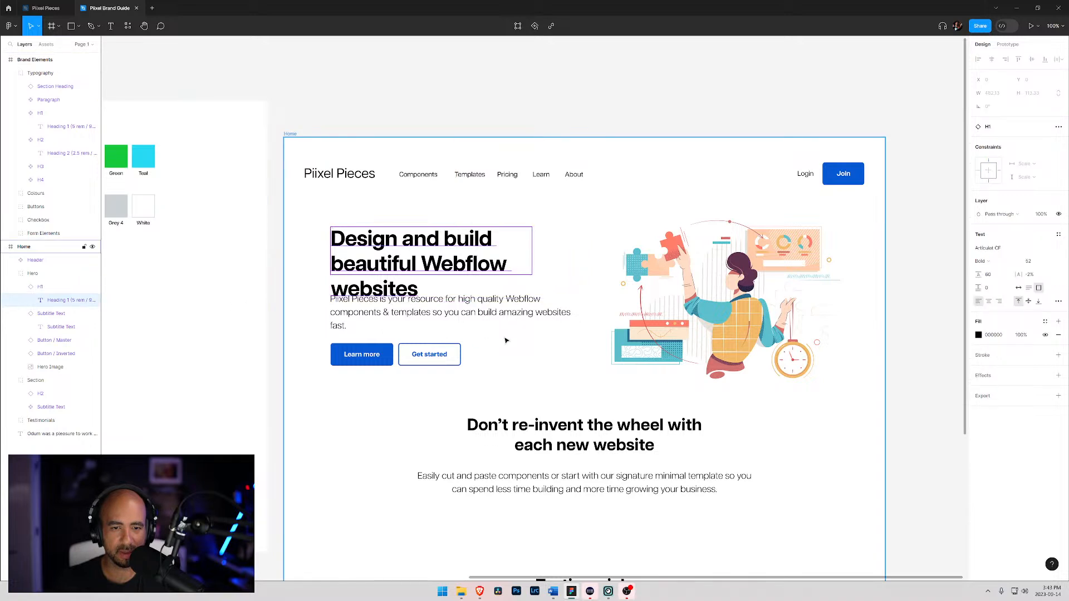
key(ctrl+z)
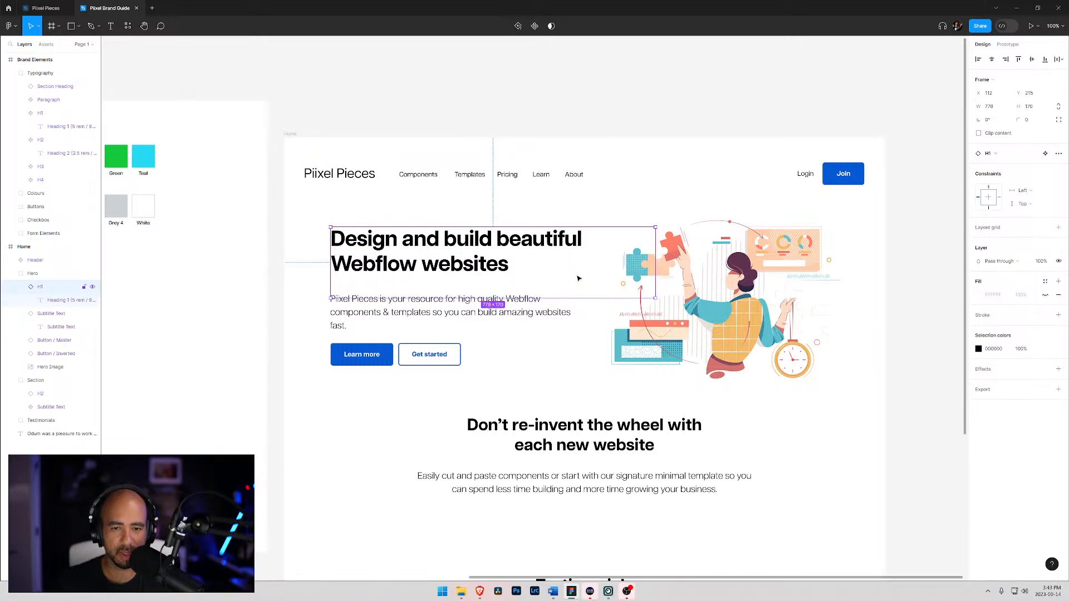
key(Escape)
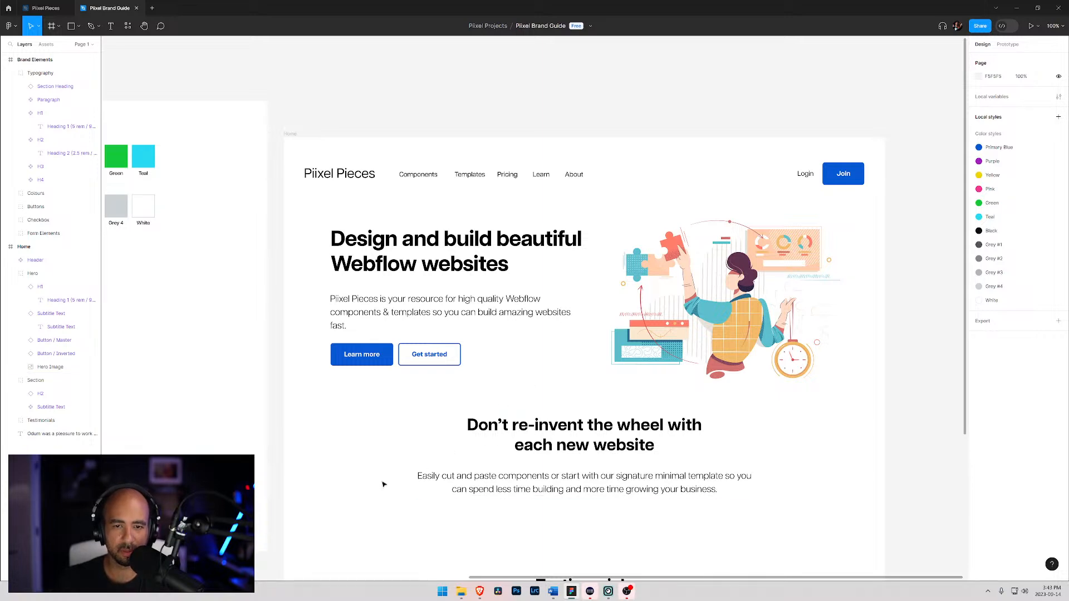
Move the Section group further down from the hero and delete the Testimonials heading group.
scroll(370, 470, down, 4)
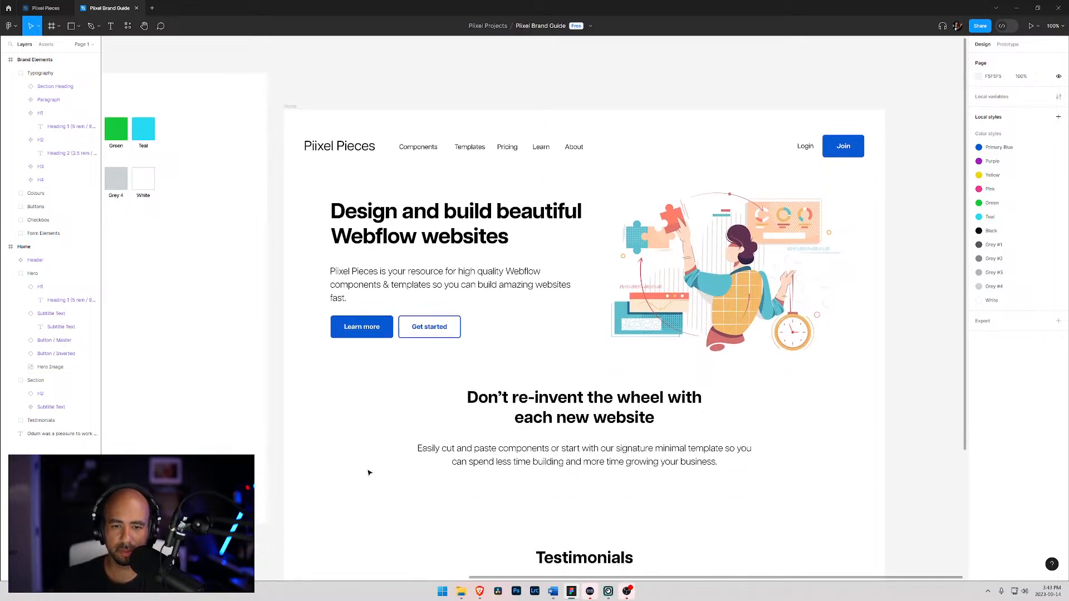
scroll(396, 418, up, 5)
scroll(398, 418, down, 2)
click(516, 393)
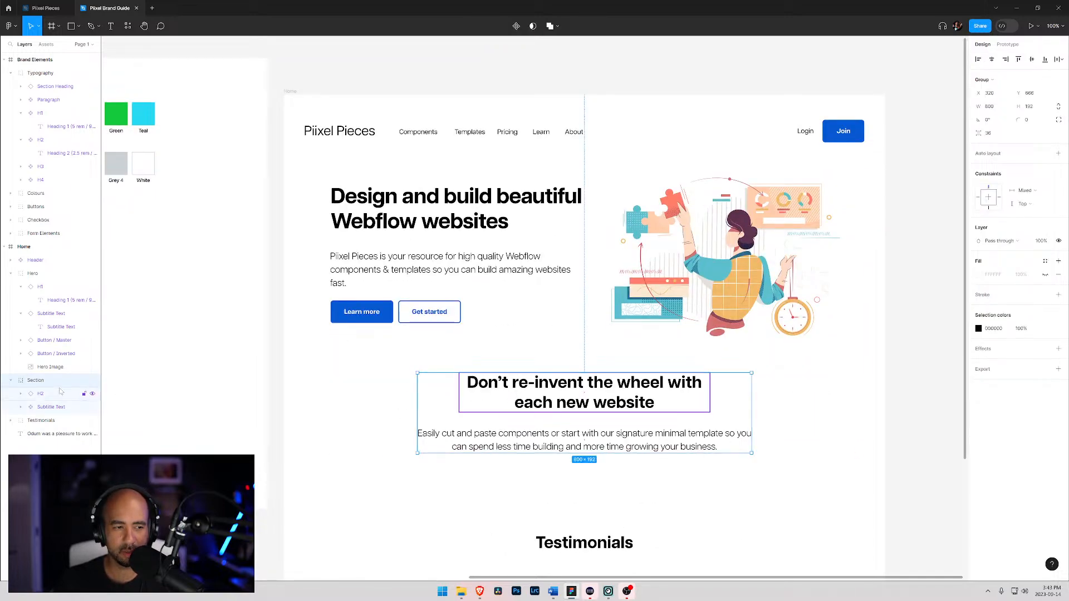
drag(474, 419, 474, 474)
click(35, 421)
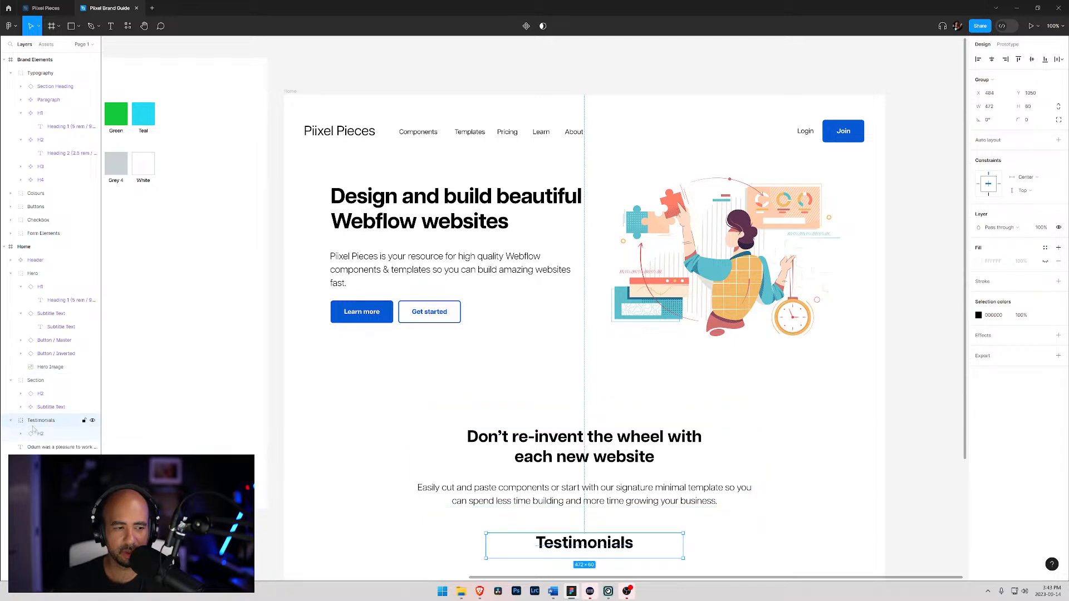
key(Delete)
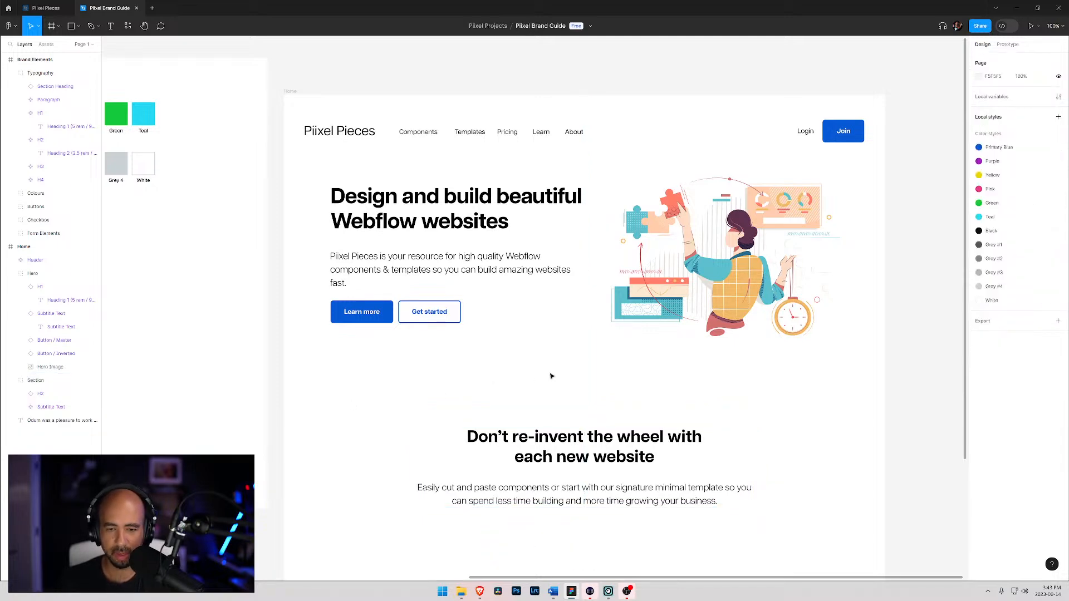
Move the Hero group down to about Y 187 and deselect it.
scroll(587, 343, down, 1)
scroll(587, 343, down, 4)
scroll(507, 281, up, 4)
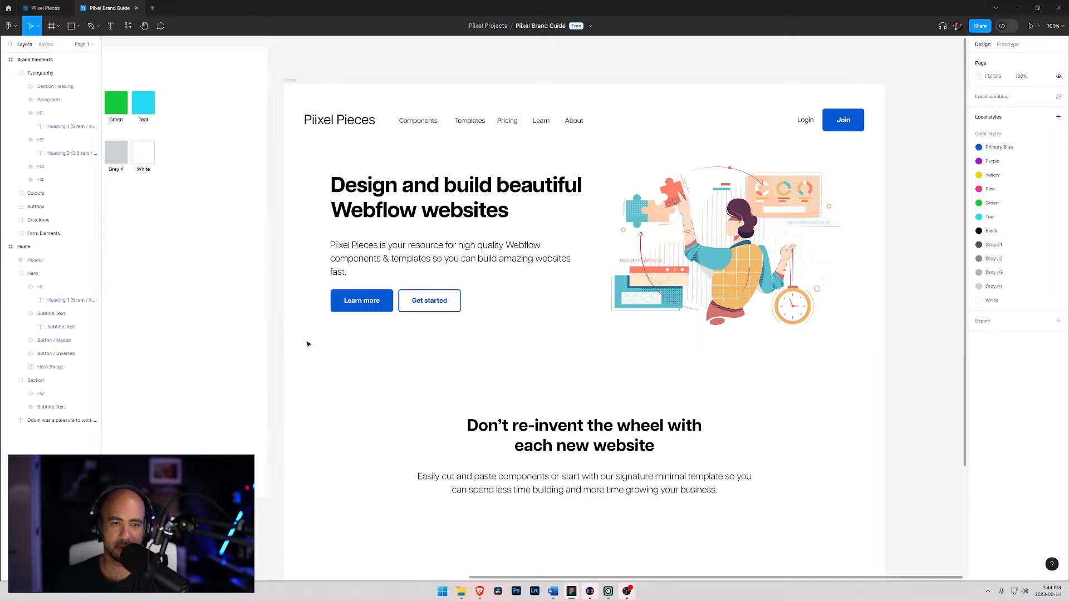
scroll(668, 290, down, 1)
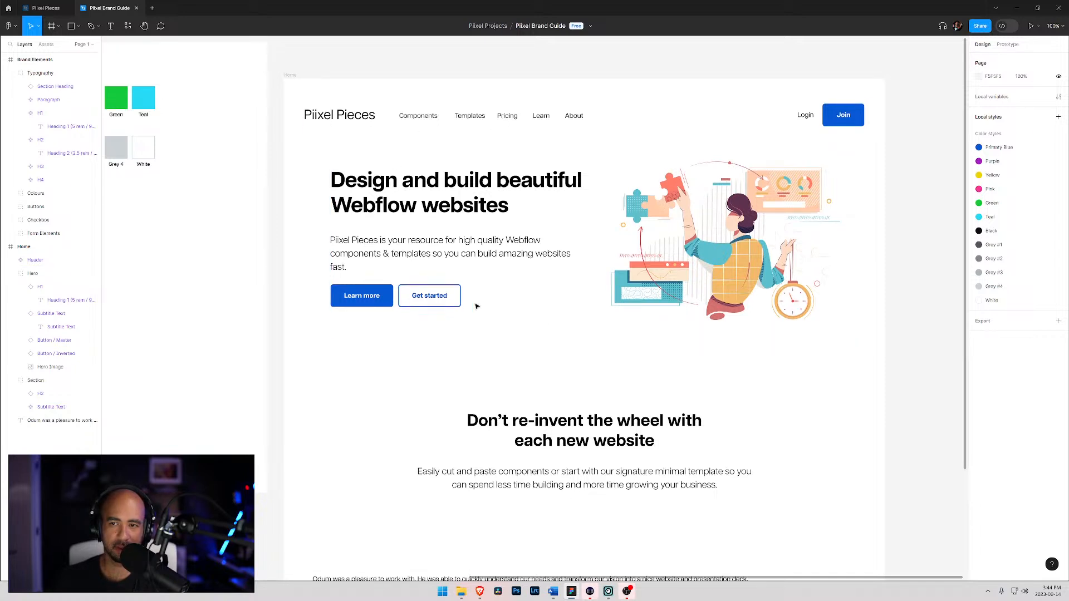
click(405, 253)
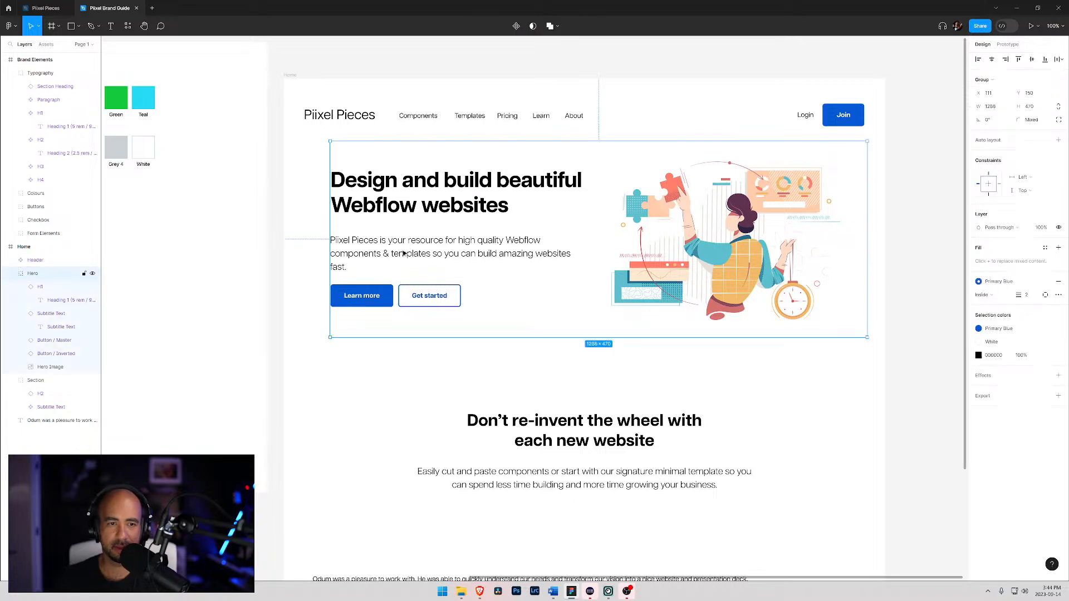
drag(418, 236, 418, 251)
scroll(477, 257, down, 3)
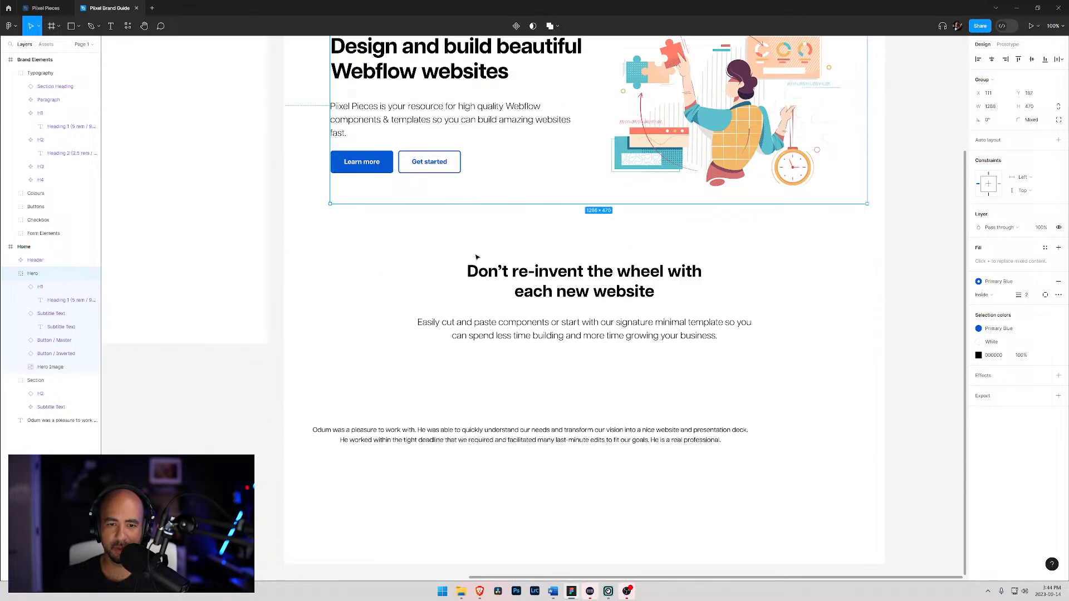
scroll(351, 258, down, 1)
click(343, 242)
Delete the testimonial paragraph below the section subtitle on the Home frame.
scroll(329, 247, up, 2)
scroll(328, 247, up, 4)
scroll(426, 241, down, 2)
scroll(535, 245, down, 4)
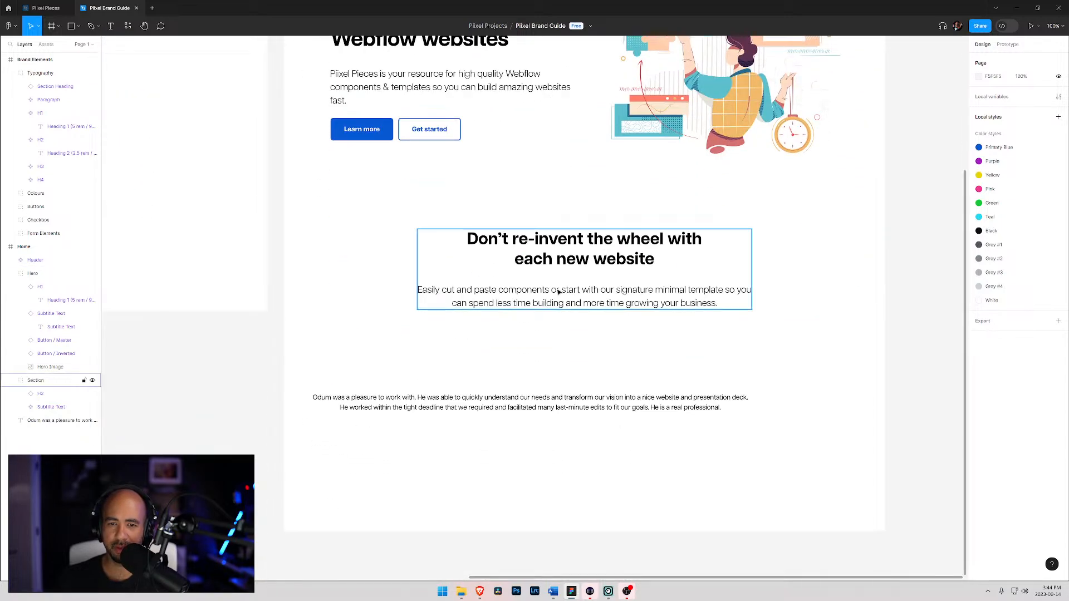
scroll(557, 291, down, 1)
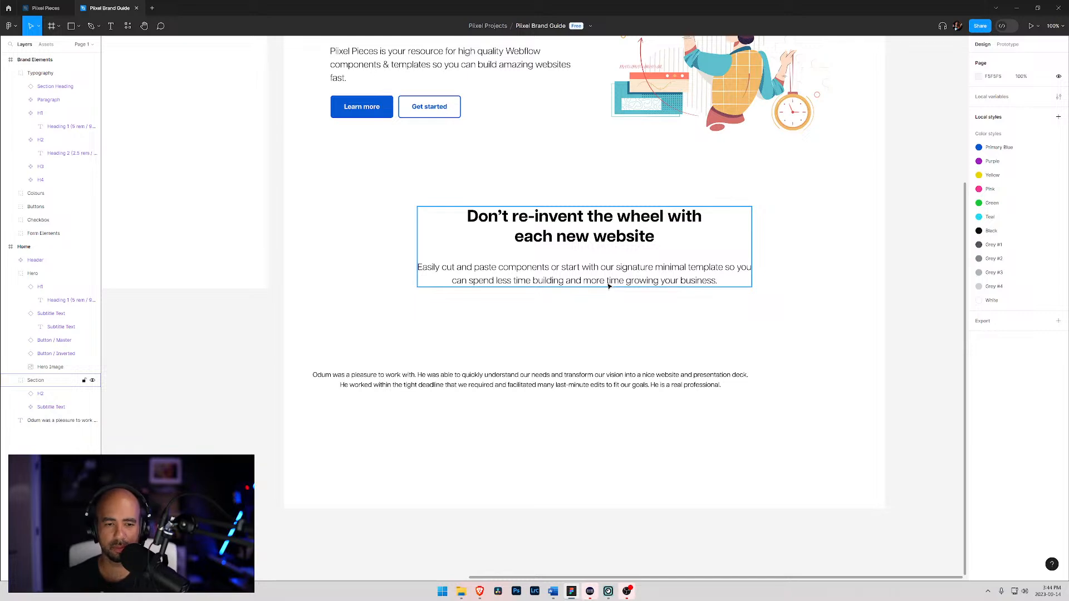
click(475, 388)
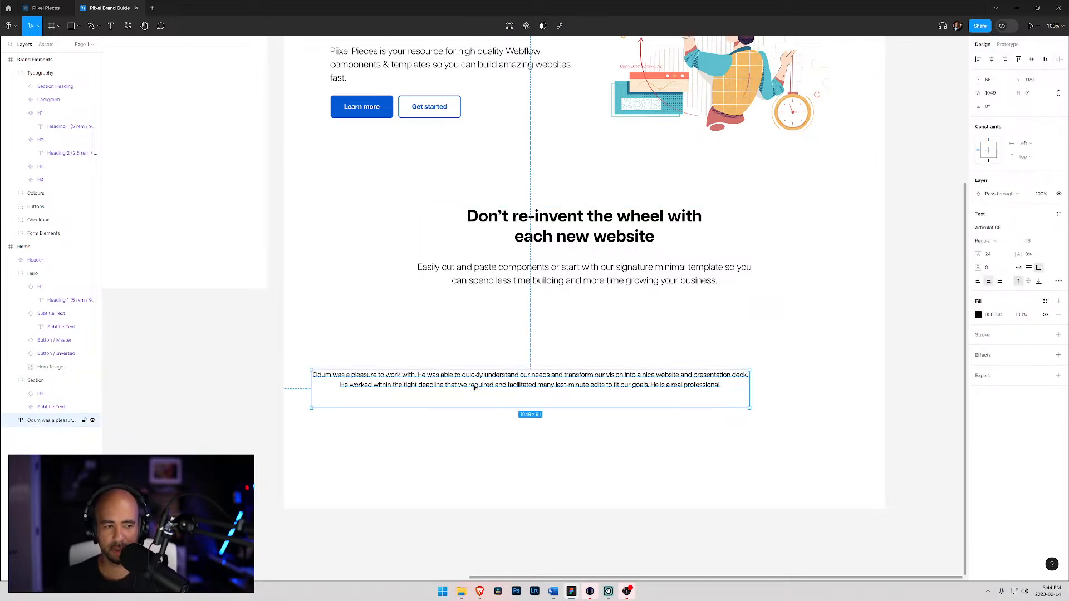
key(Delete)
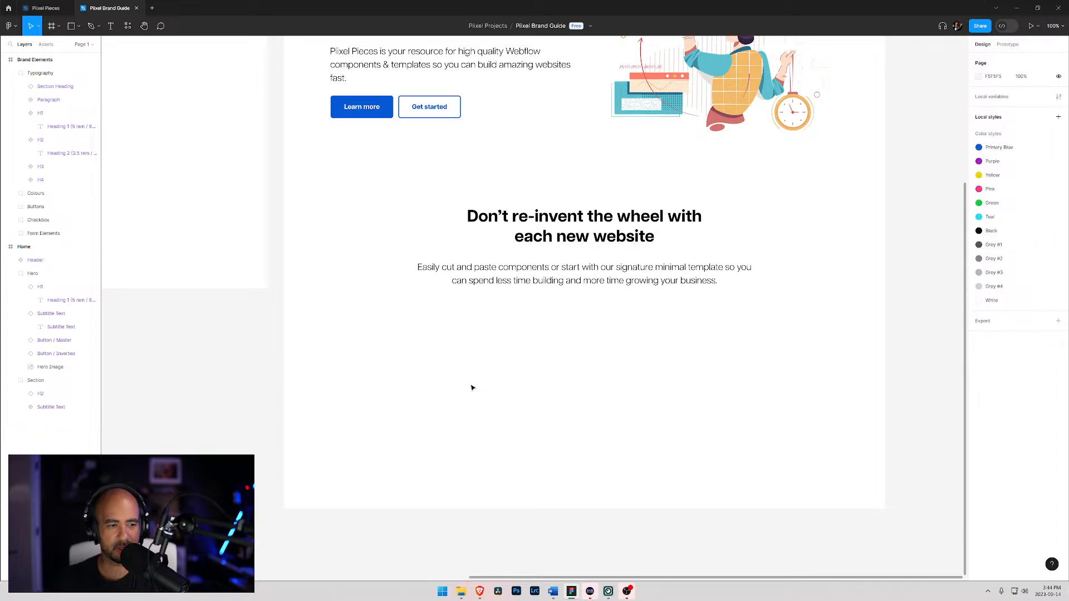
Switch to the Word website content document, check the Features copy for the home page, and move the window out of the way.
scroll(508, 389, up, 2)
scroll(508, 389, up, 3)
scroll(509, 387, down, 3)
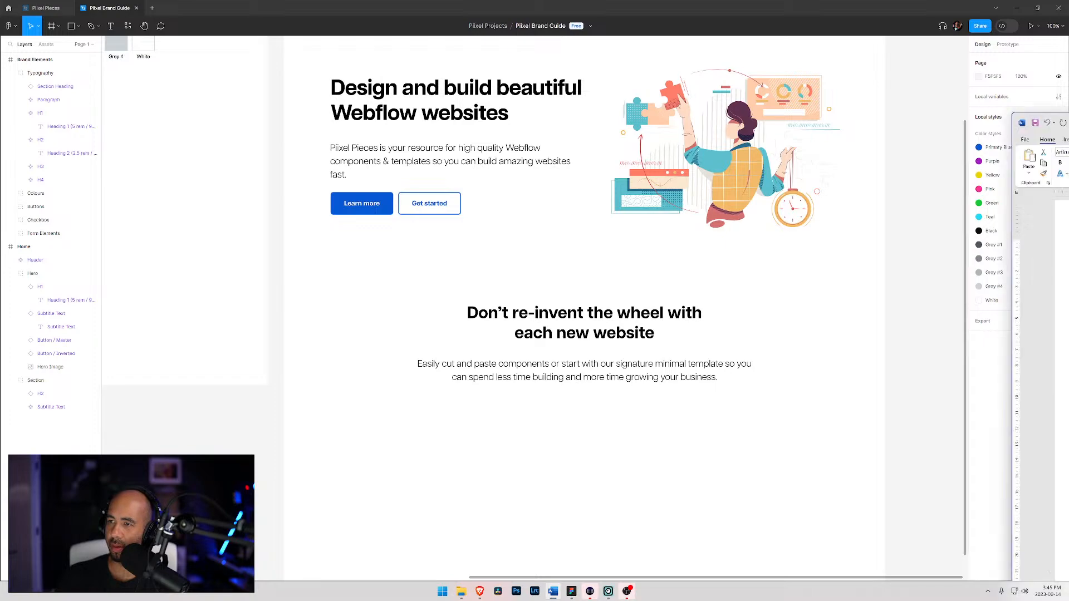
click(554, 594)
drag(430, 103, 360, 21)
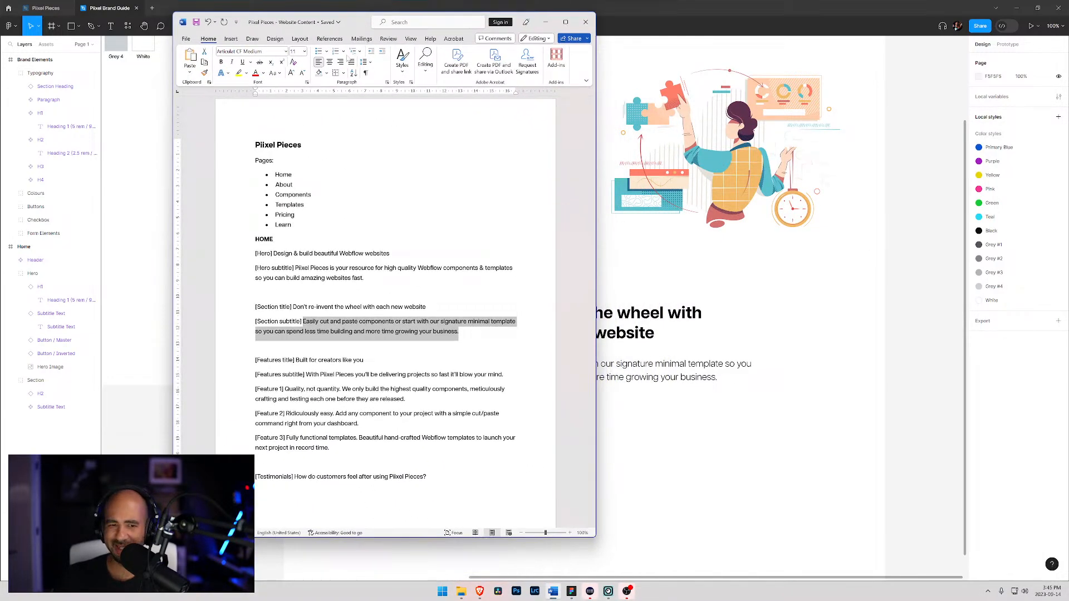
click(364, 361)
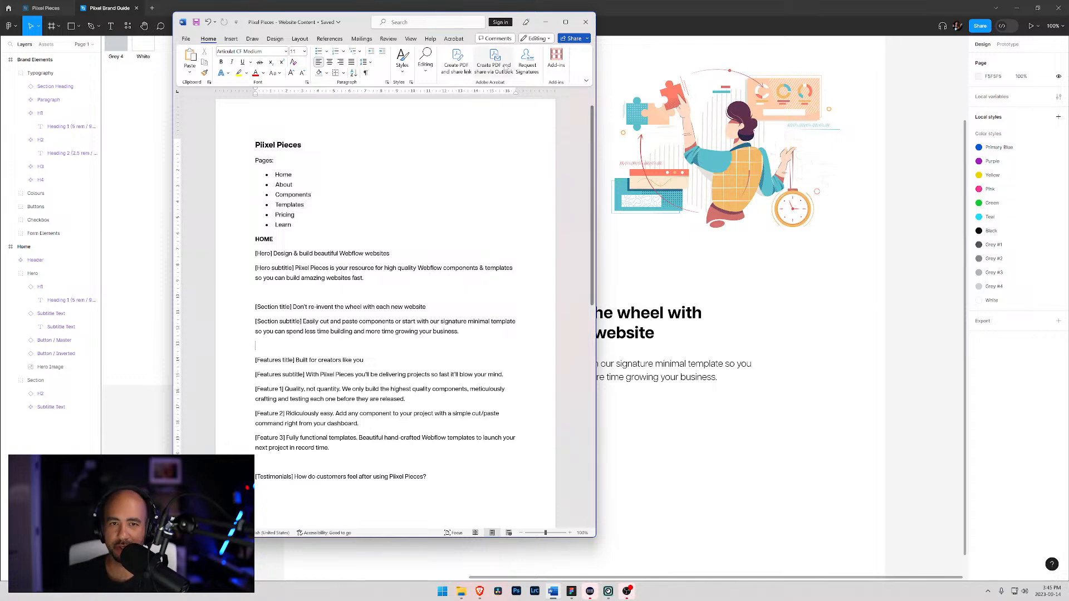
drag(353, 21, 1068, 44)
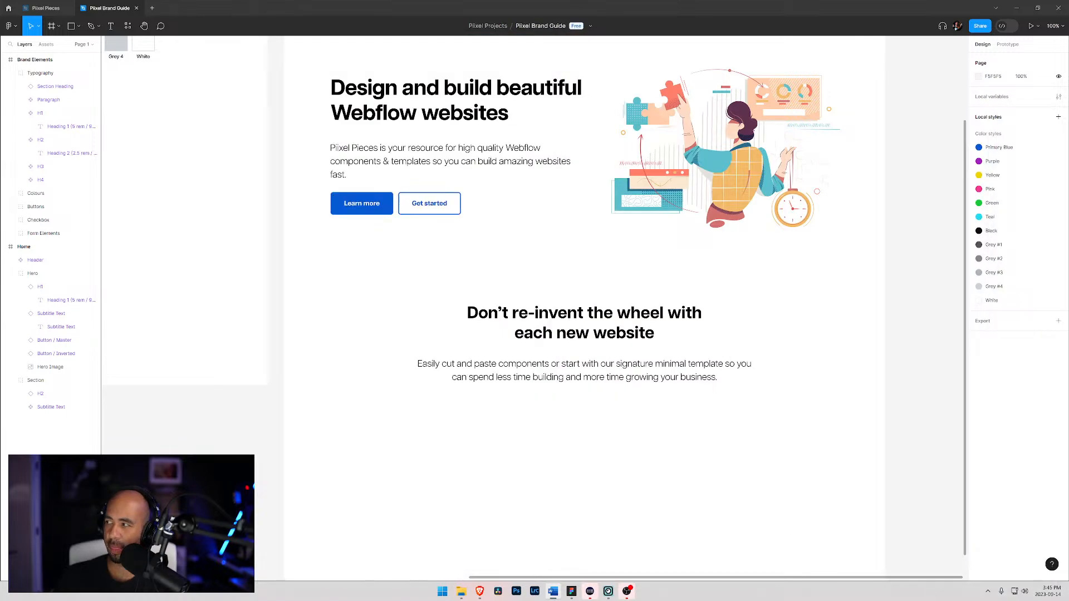
Extend the Home frame downward to a height of about 1813, keeping its width at 1440.
click(478, 406)
scroll(501, 389, down, 3)
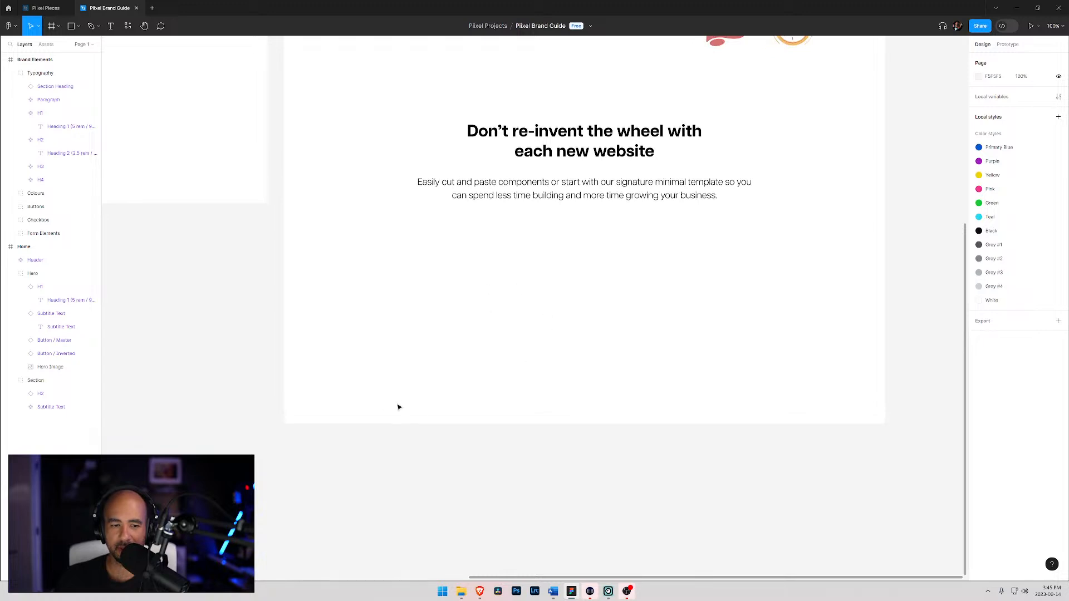
click(19, 248)
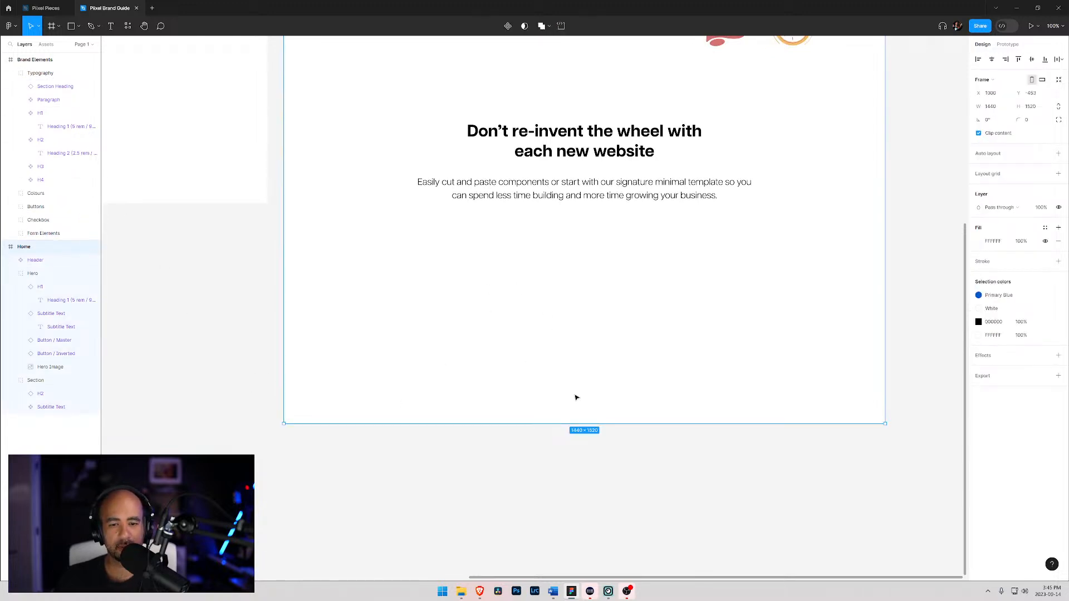
drag(586, 424, 583, 547)
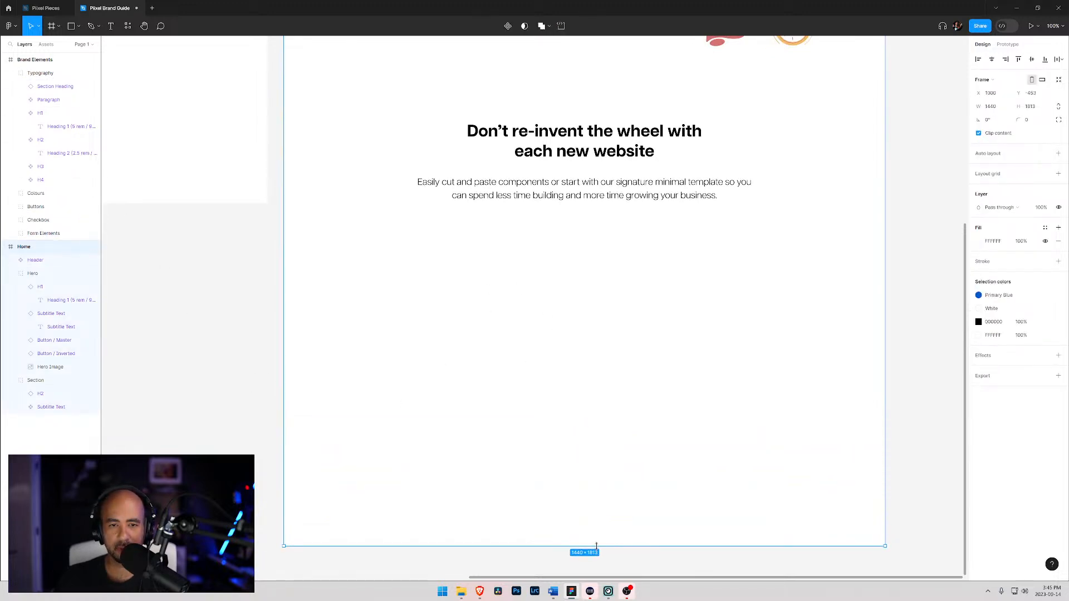
scroll(577, 406, up, 4)
scroll(576, 396, up, 1)
scroll(573, 396, down, 2)
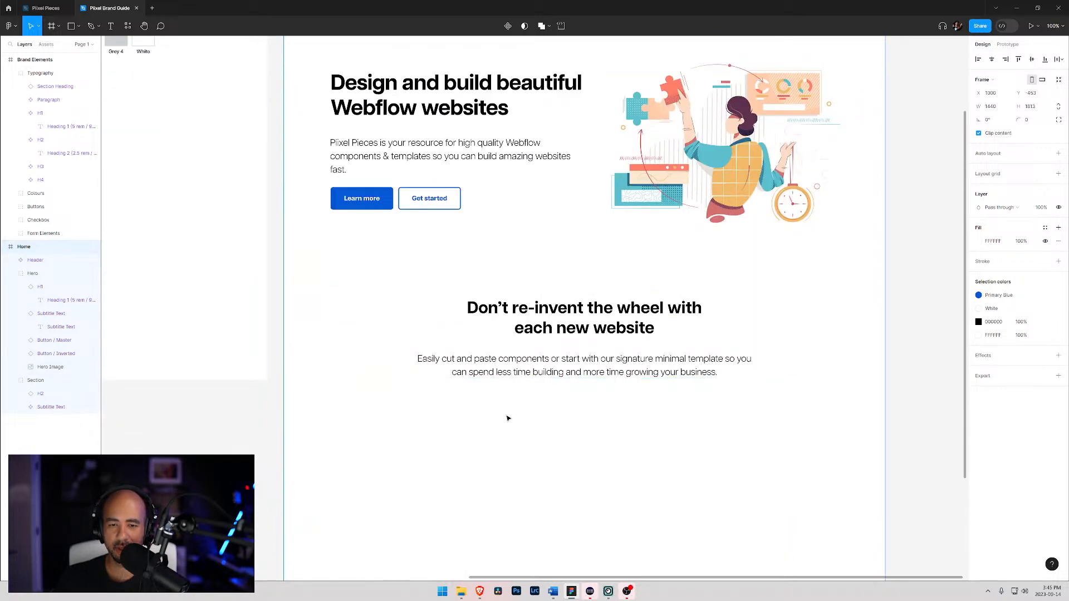
scroll(356, 440, down, 4)
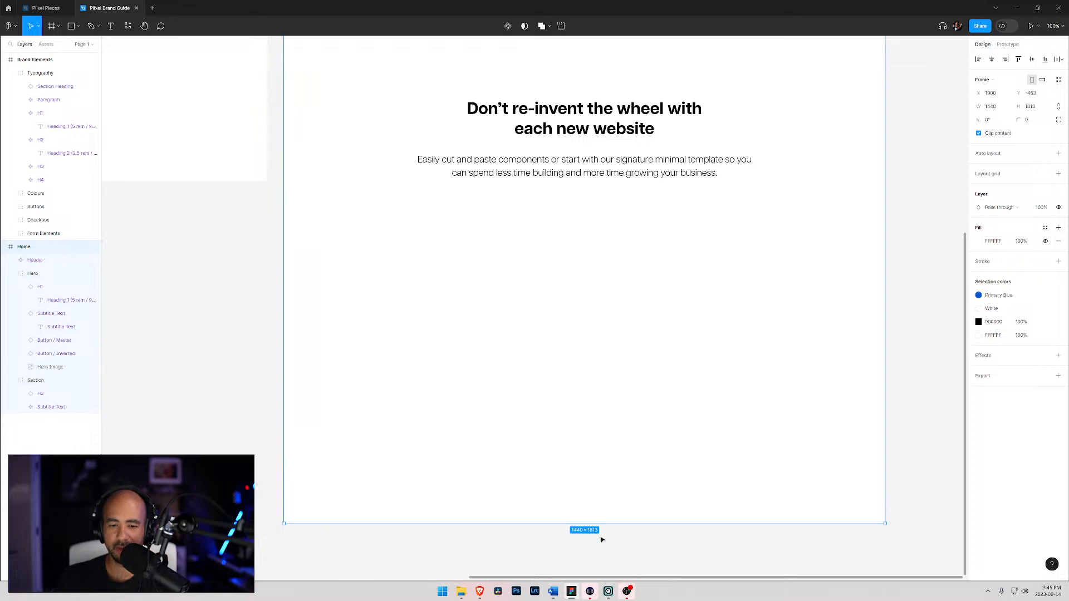
Switch to the Envato Elements browser window and search all items for "browser window".
mouse_move(479, 591)
click(455, 550)
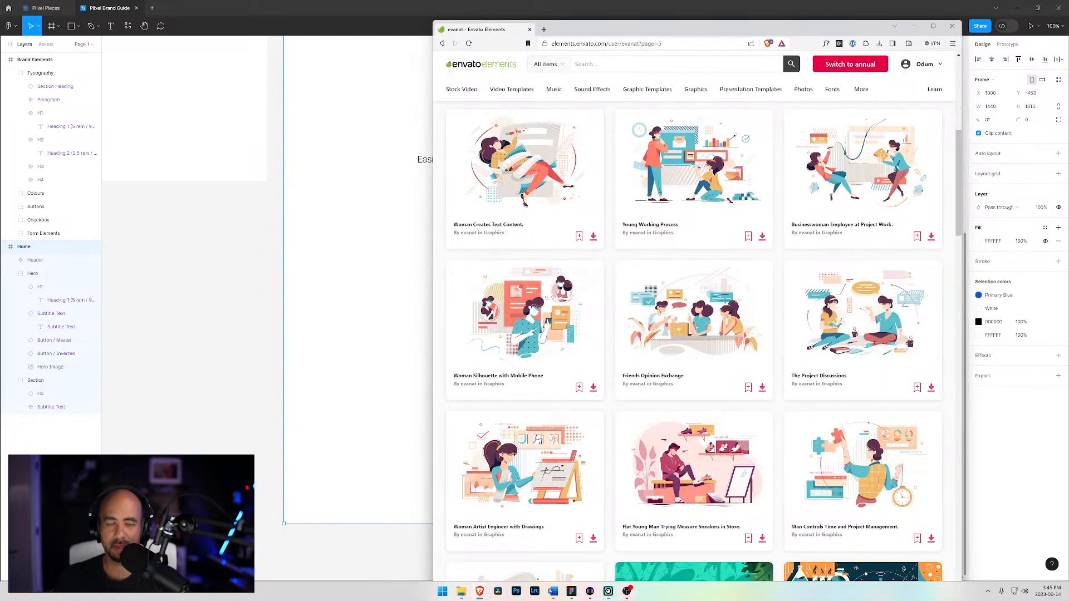
text(brow)
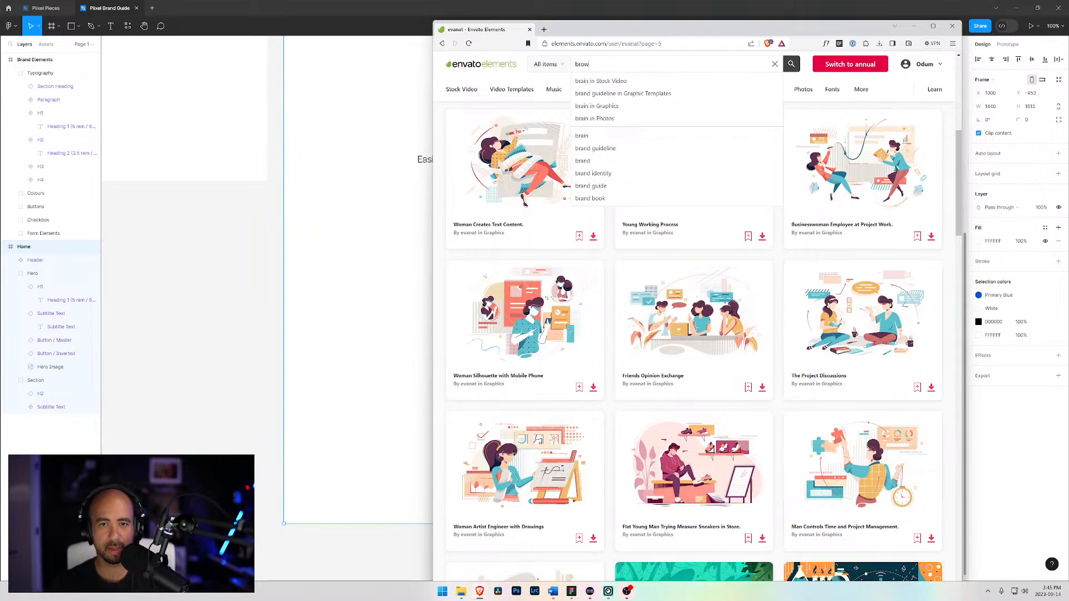
text(ser)
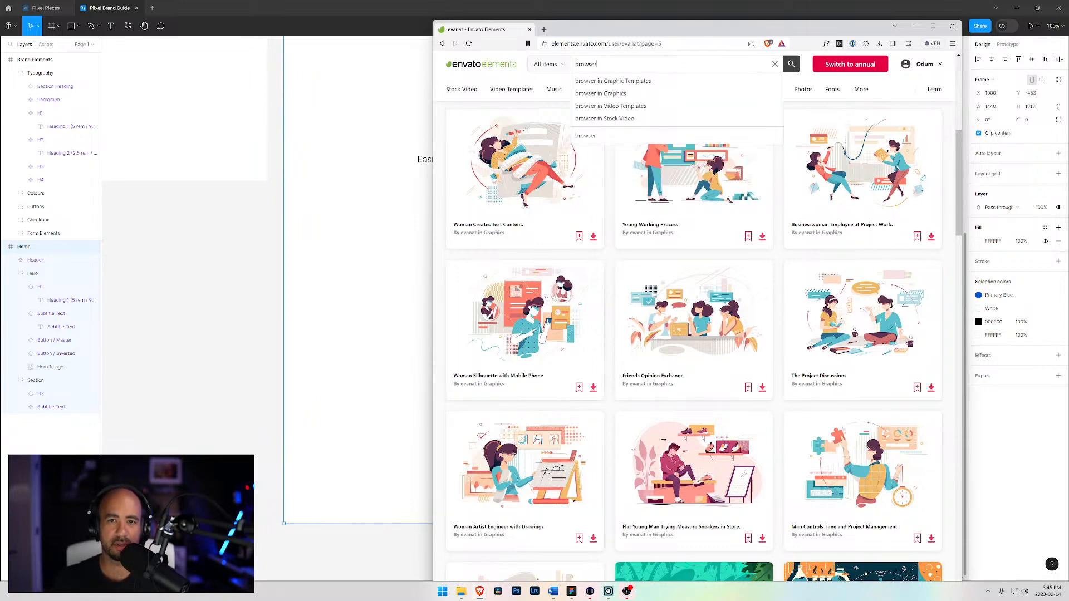
text( window)
key(Return)
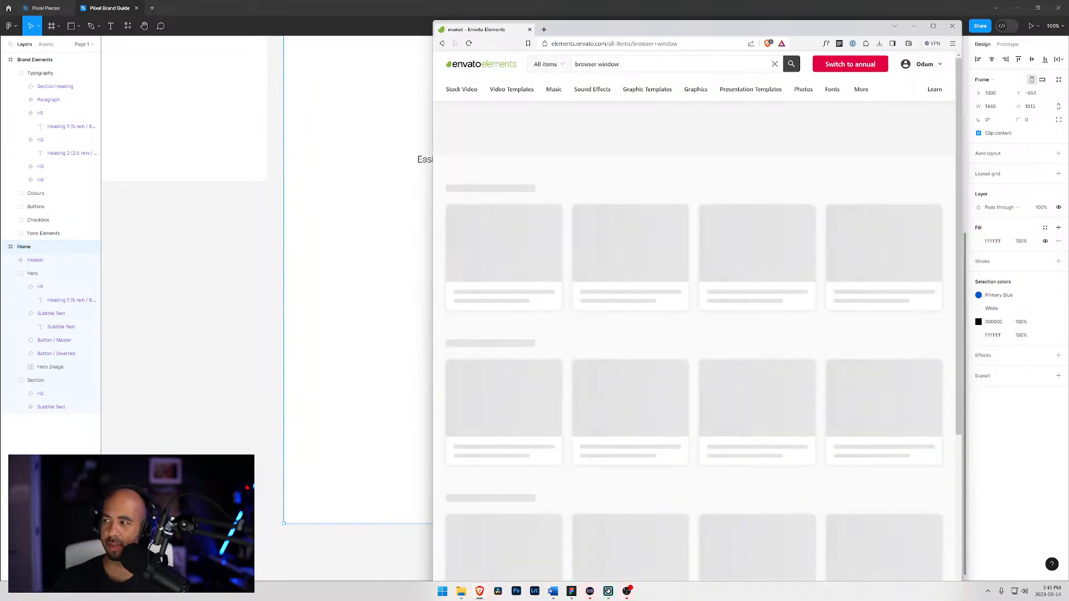
Open the Dark/Light Browser Window MockUp and Browser Window Template in separate tabs, and list all matching graphic templates.
scroll(624, 196, down, 4)
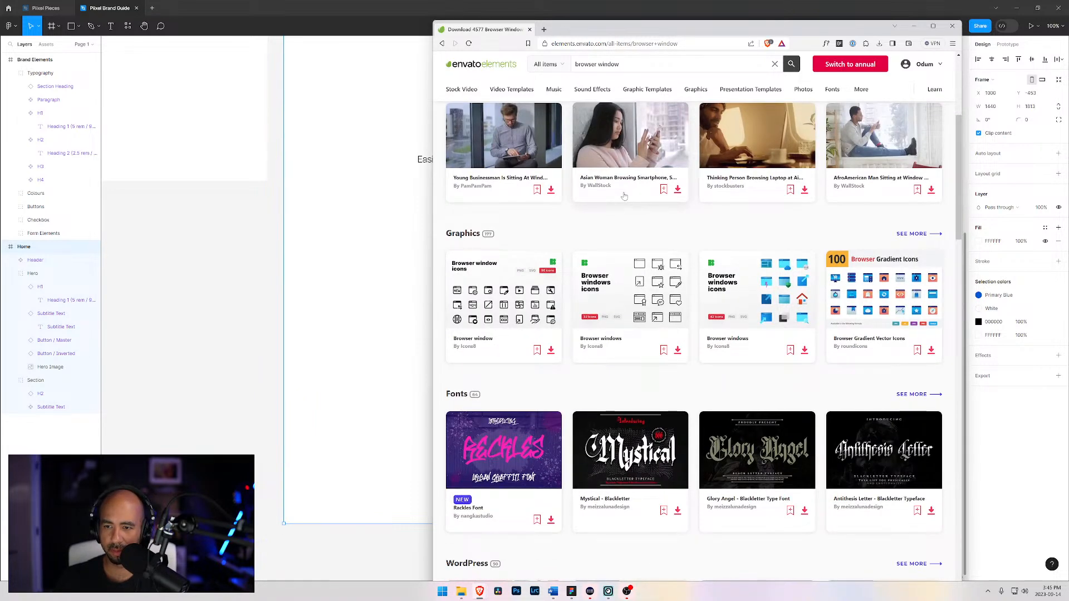
scroll(624, 195, down, 5)
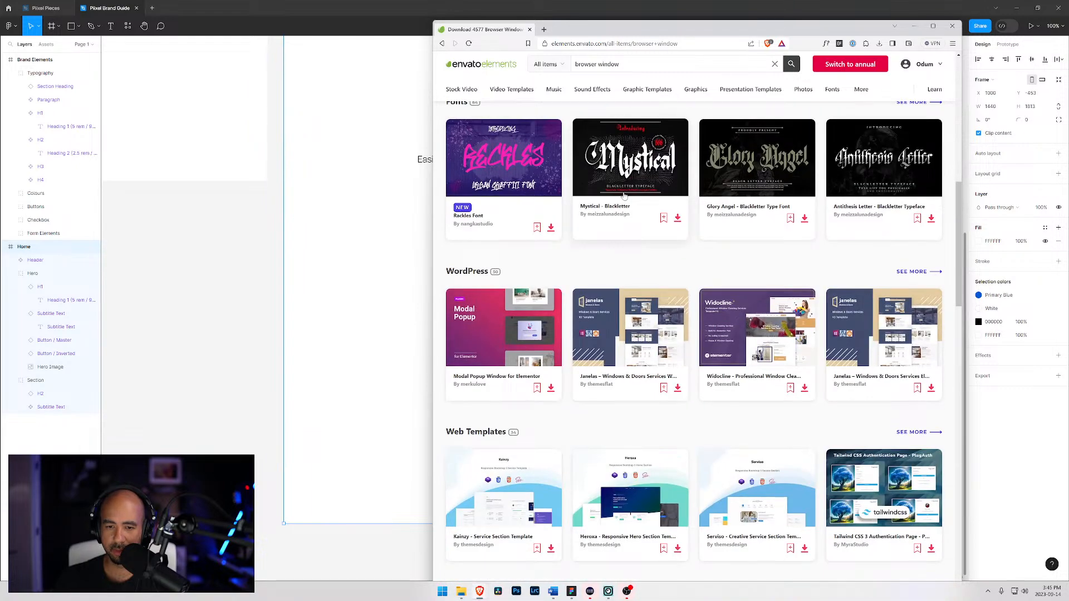
scroll(624, 195, down, 3)
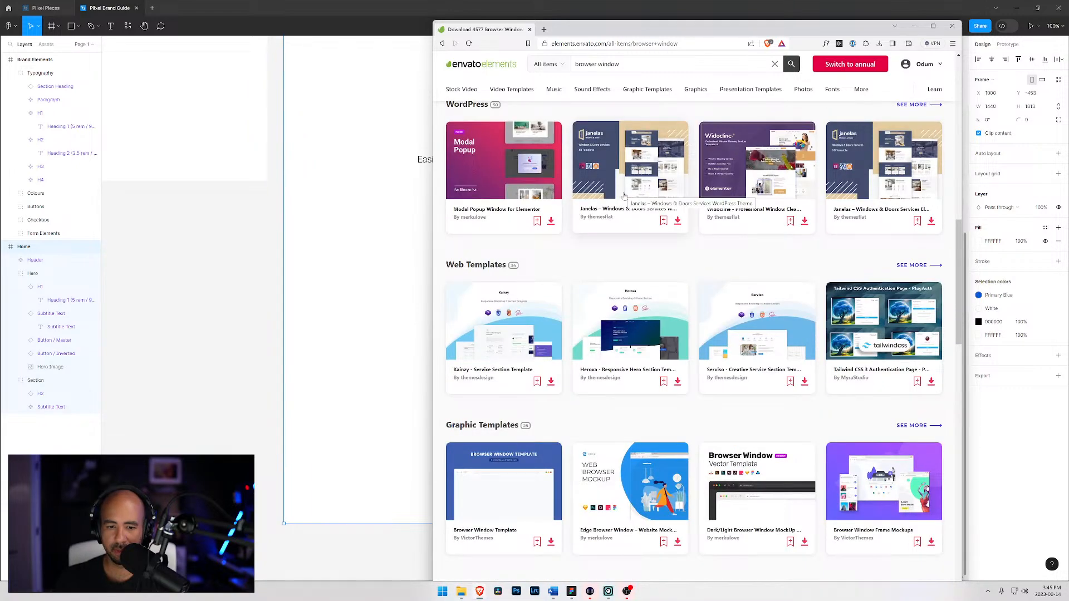
scroll(624, 195, down, 4)
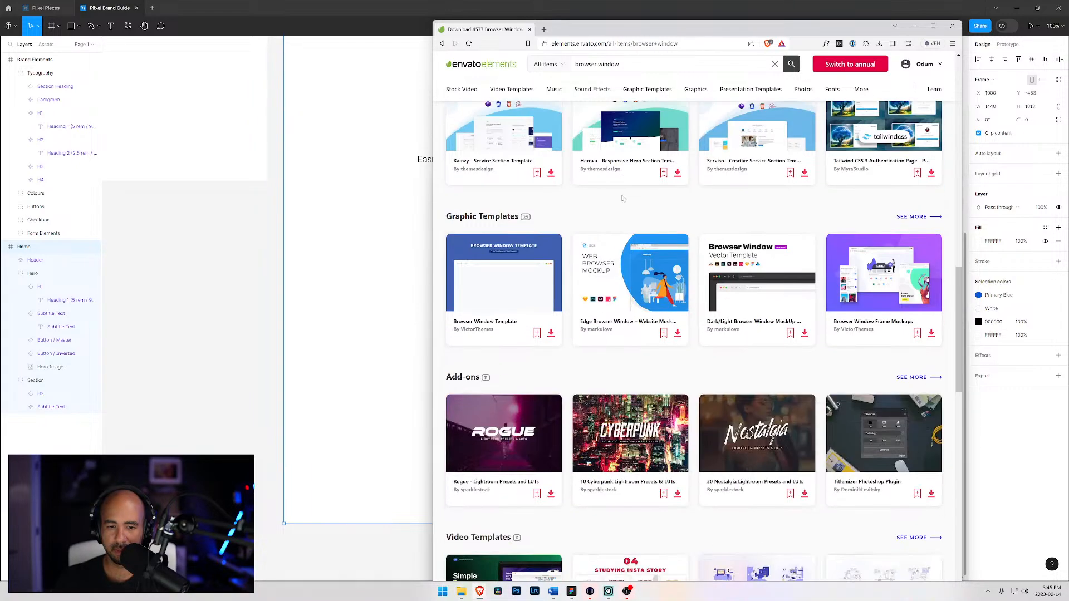
middle_click(745, 282)
middle_click(526, 279)
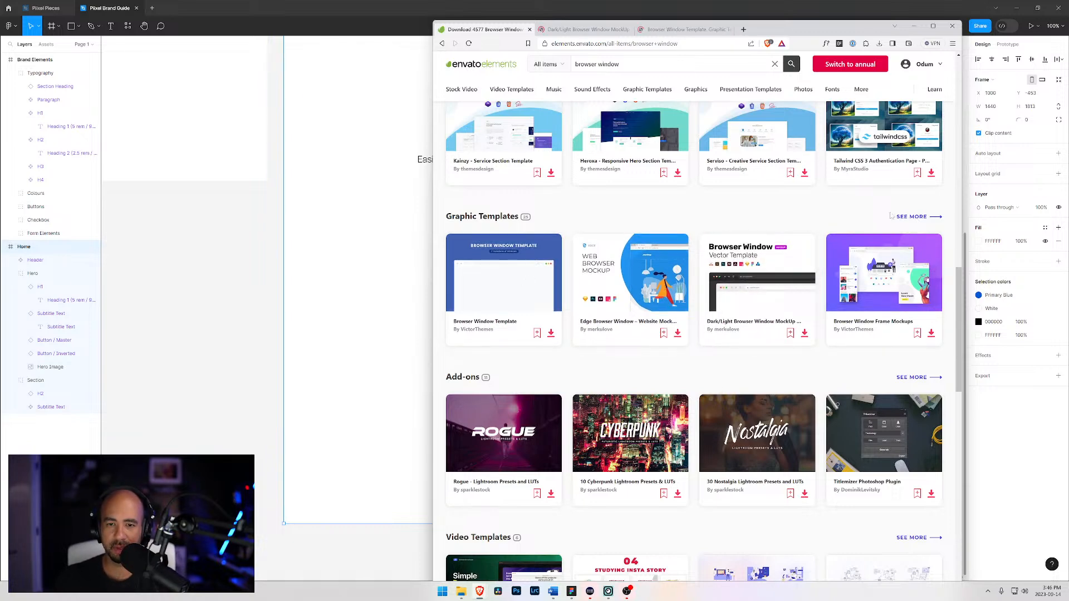
click(907, 217)
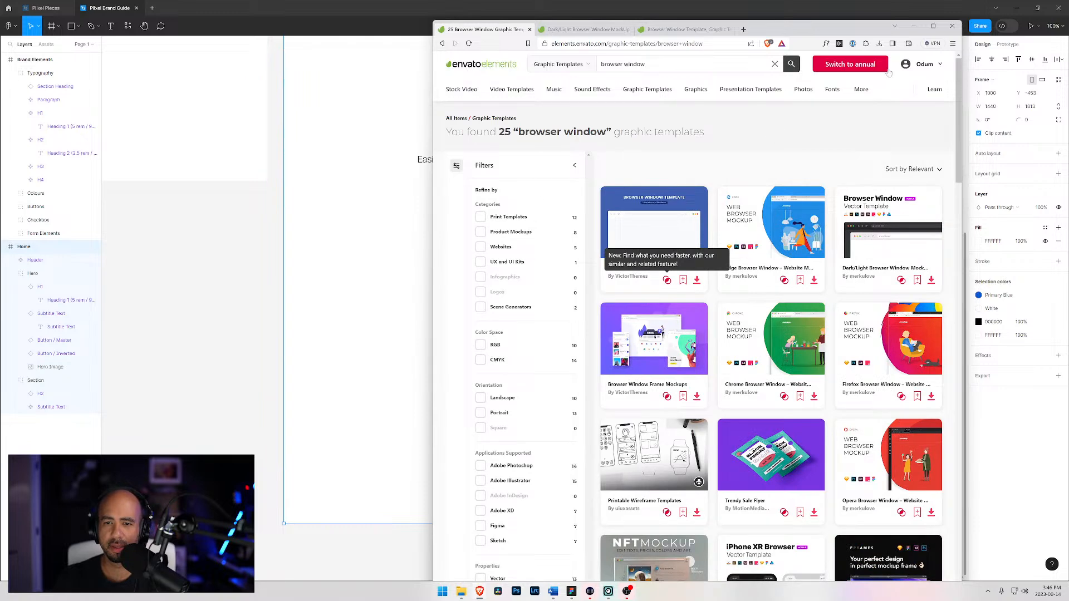
Review the Browser Window Template and Edge Browser Window mockup pages, returning to the graphic template results after each.
click(652, 222)
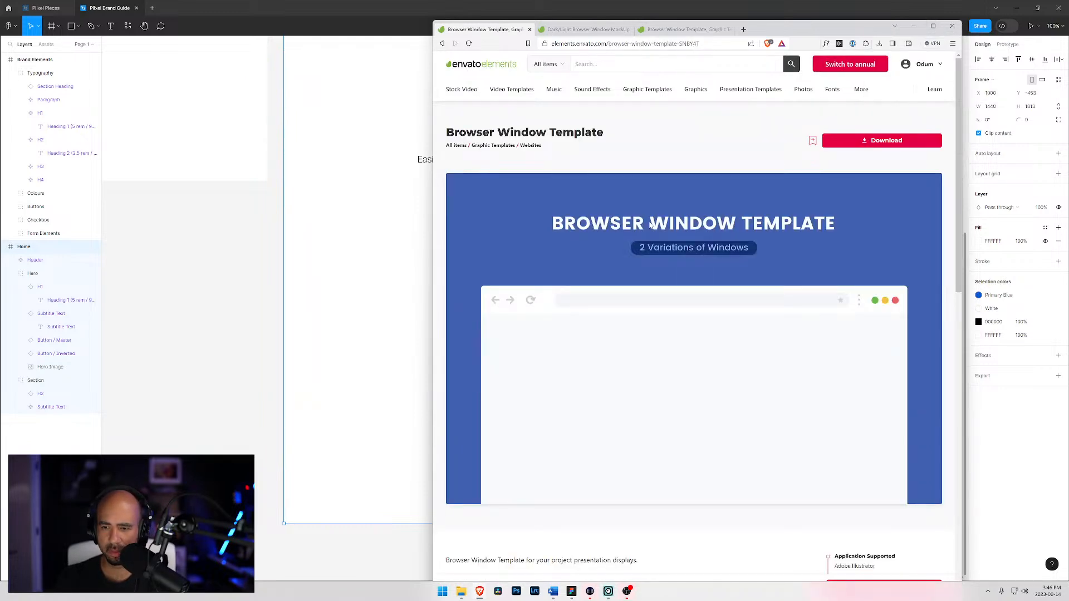
scroll(651, 224, down, 2)
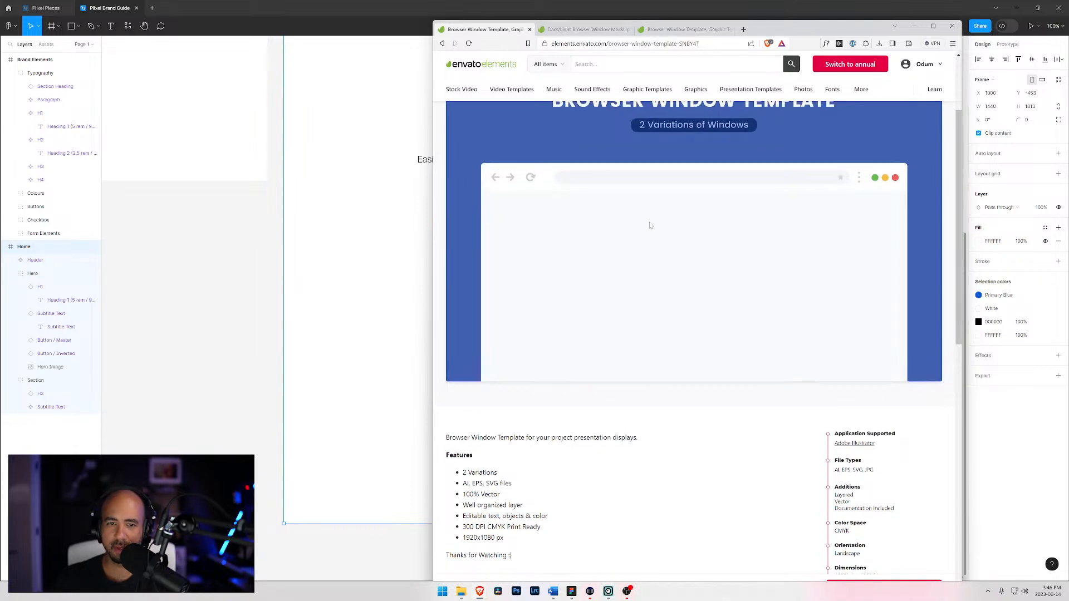
scroll(650, 225, up, 2)
scroll(776, 305, down, 3)
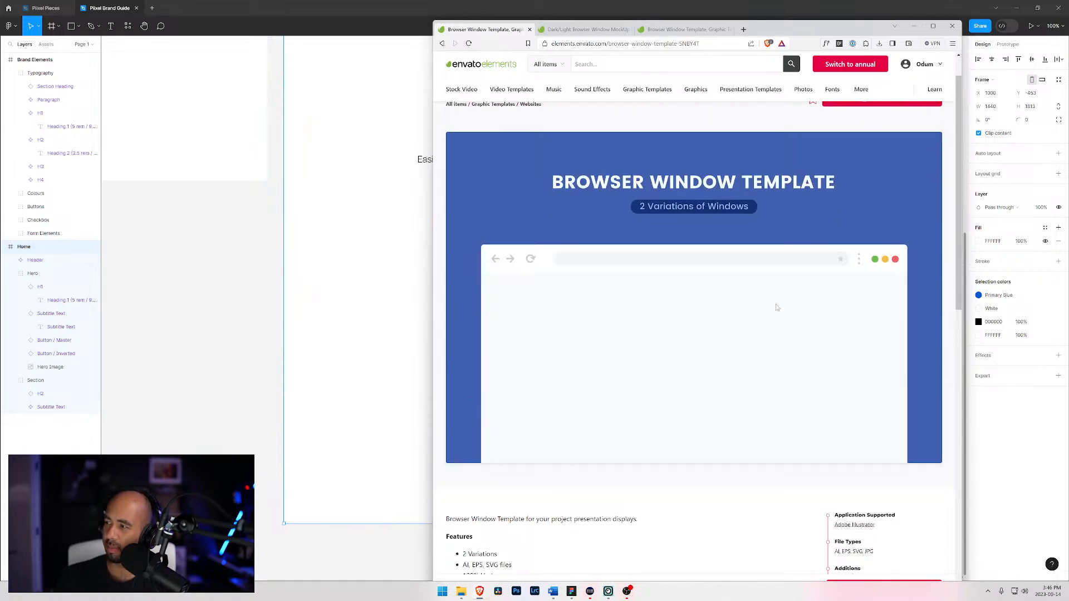
scroll(768, 293, up, 3)
scroll(752, 287, down, 6)
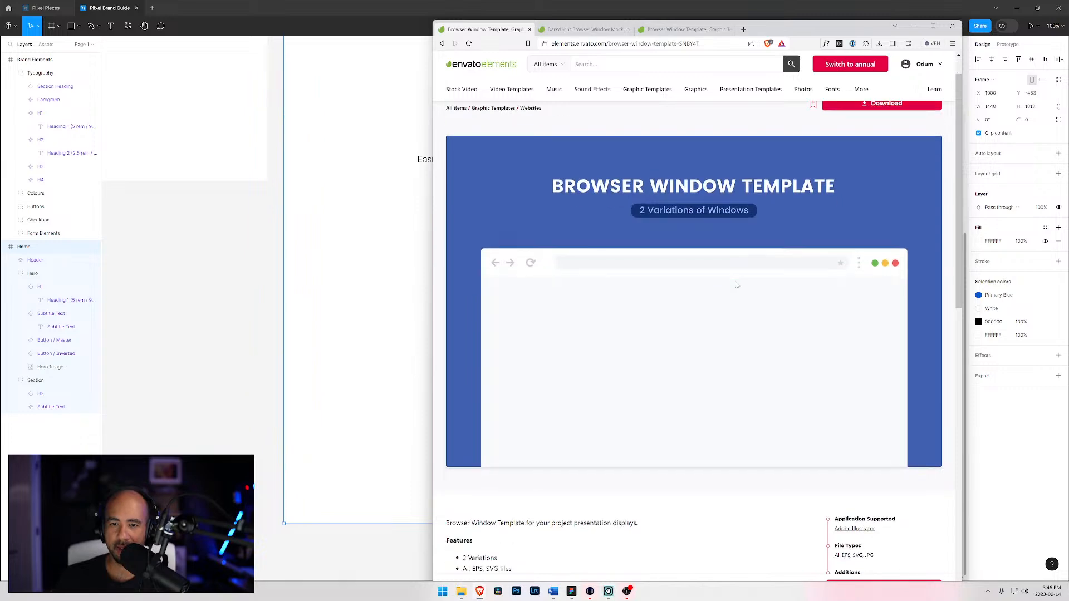
scroll(732, 283, up, 6)
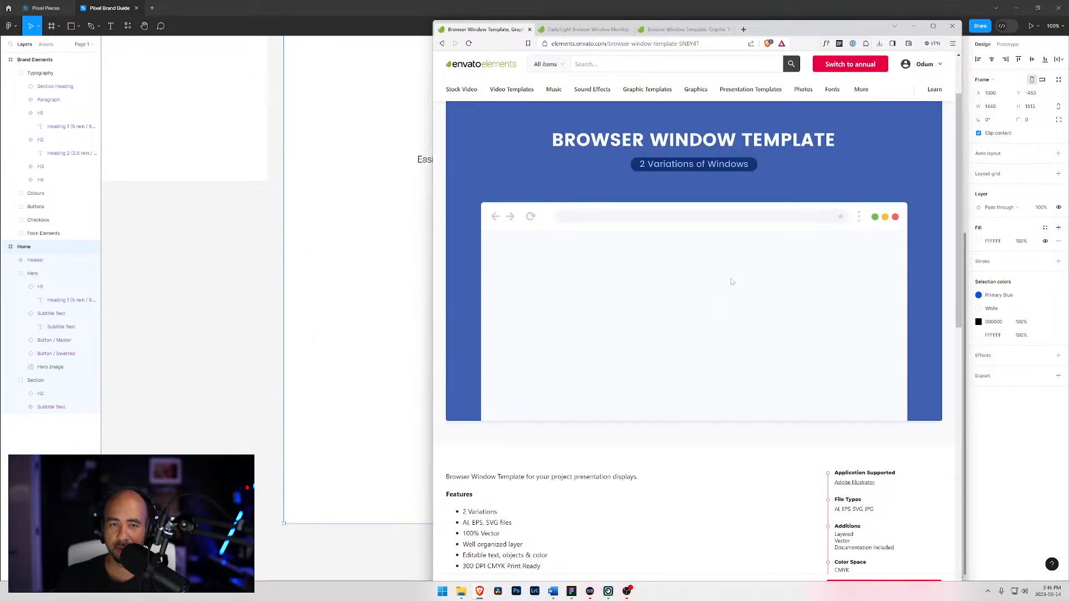
key(alt+Left)
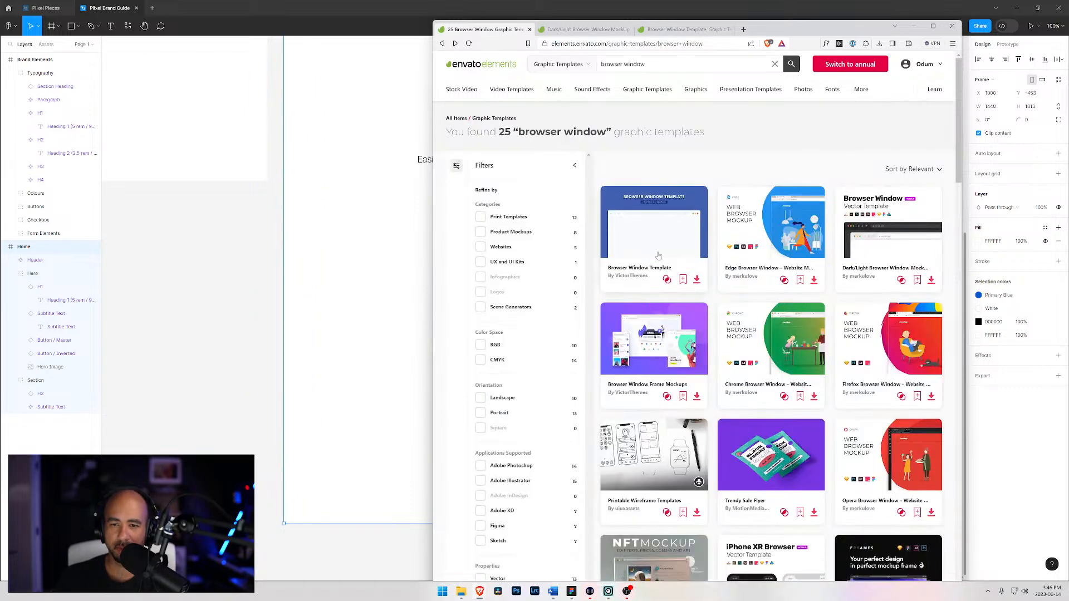
click(750, 234)
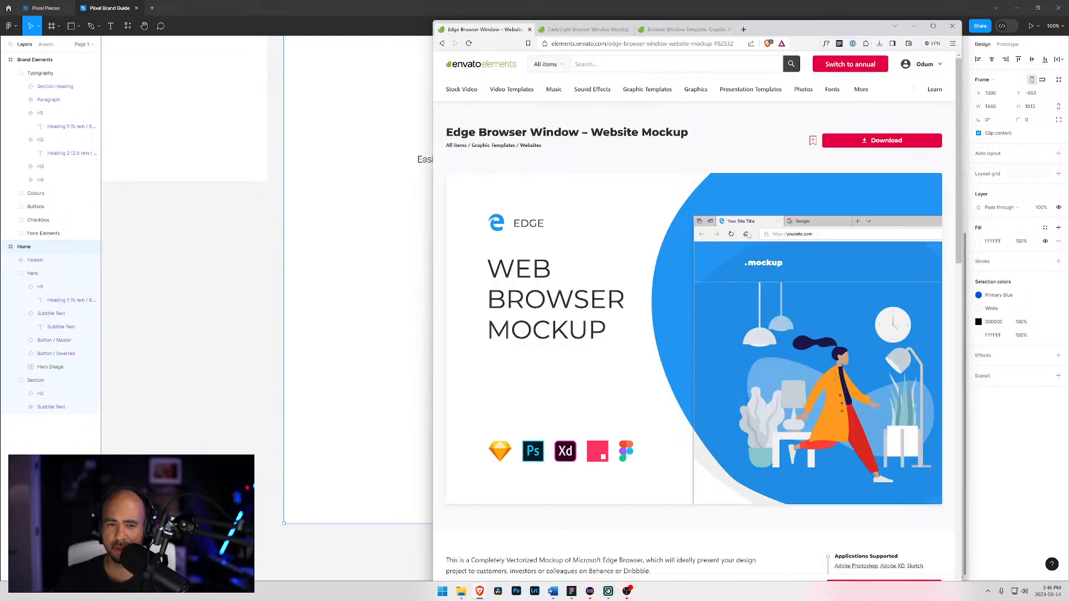
key(alt+Left)
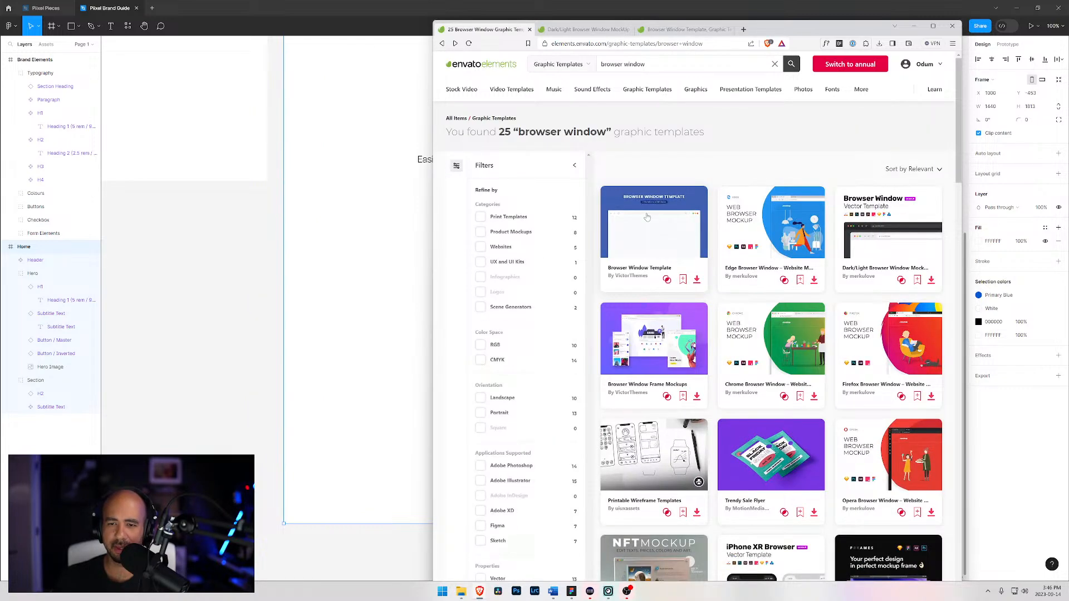
Examine the Dark/Light Browser Window MockUp's preview, package content and features, and return to the results.
click(620, 213)
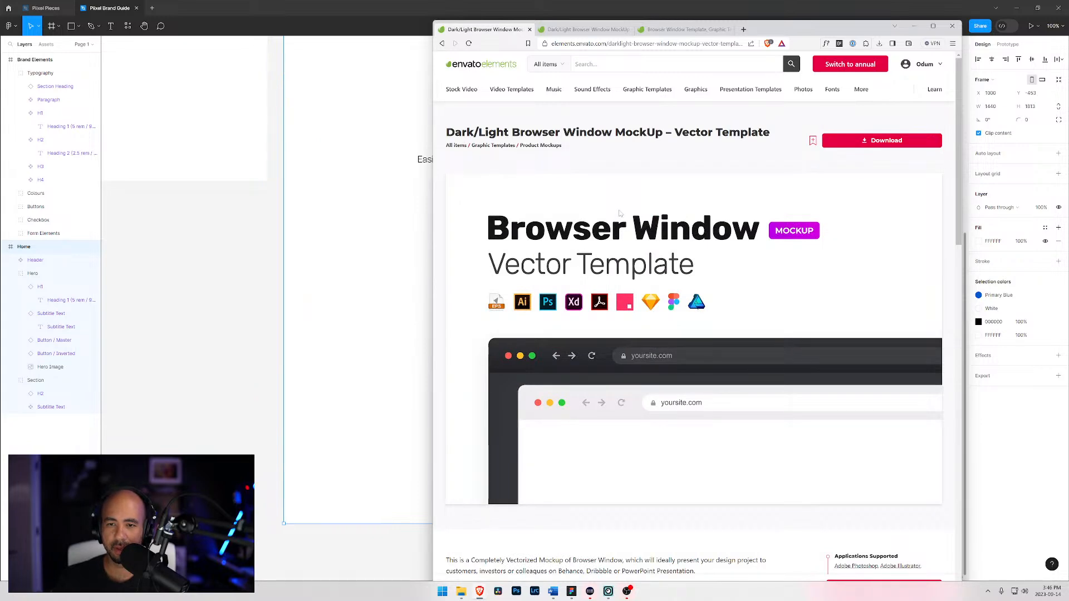
scroll(766, 301, down, 2)
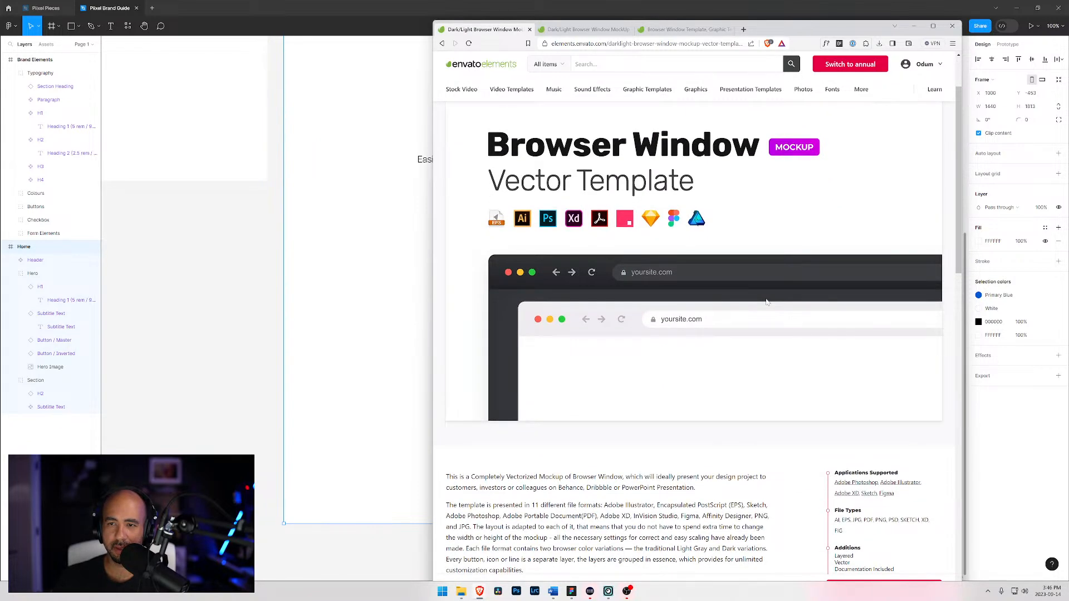
scroll(766, 302, down, 3)
scroll(766, 301, up, 3)
scroll(765, 298, down, 5)
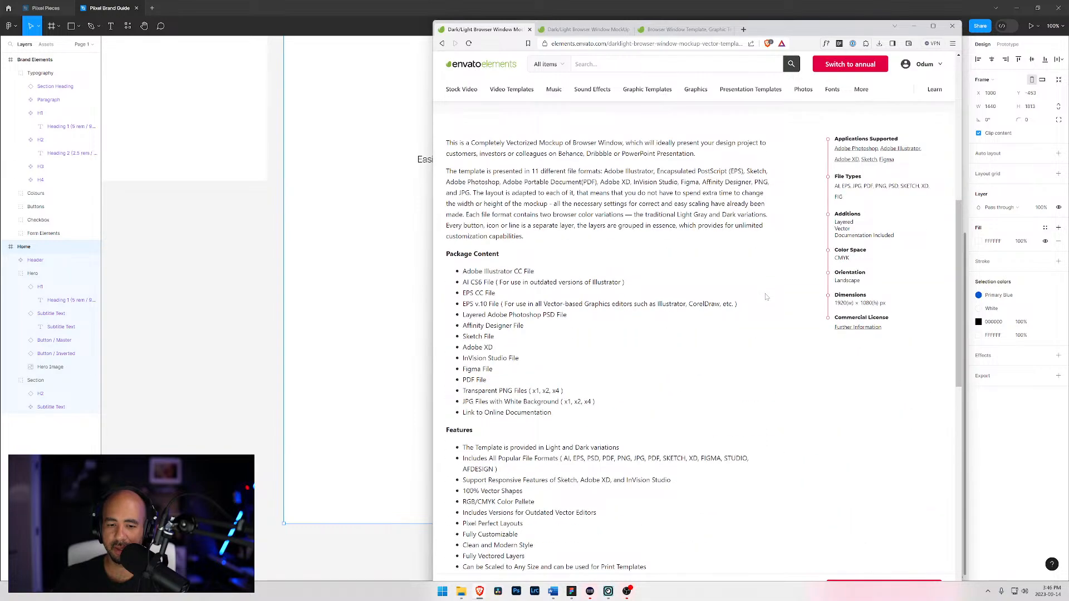
scroll(766, 297, down, 4)
scroll(758, 289, down, 4)
scroll(723, 268, up, 6)
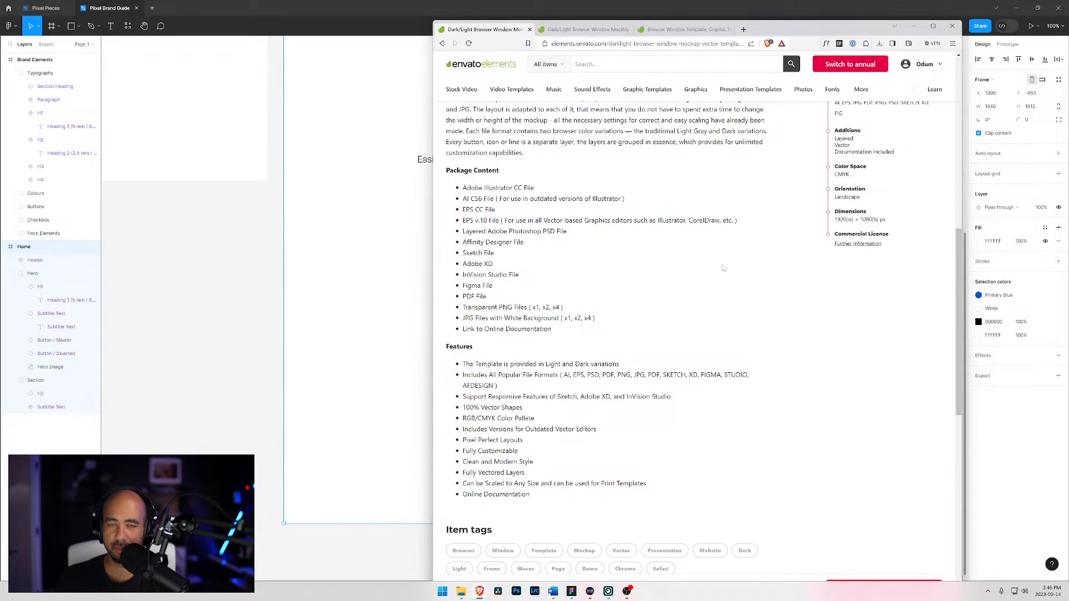
scroll(723, 268, up, 5)
key(alt+Left)
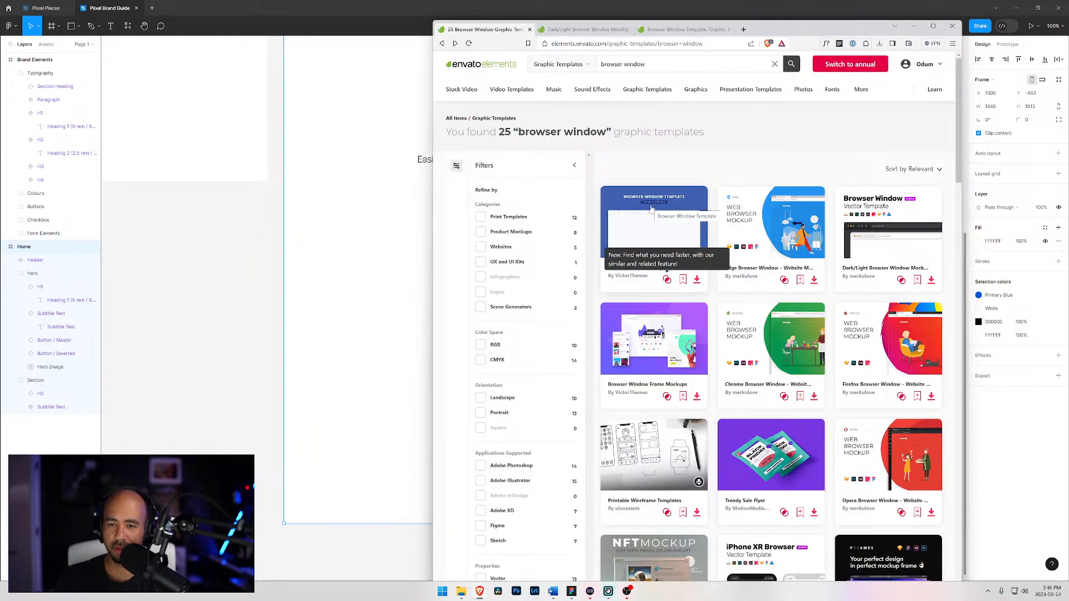
Check the preview and details of Browser Window Frame Mockups, and return to the results.
scroll(651, 212, down, 2)
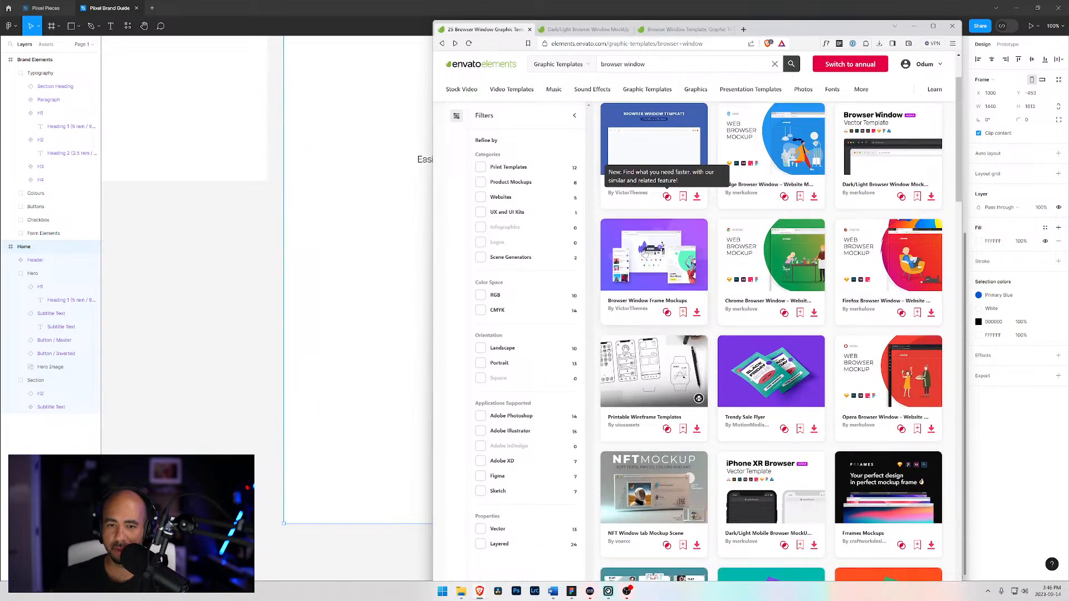
click(641, 252)
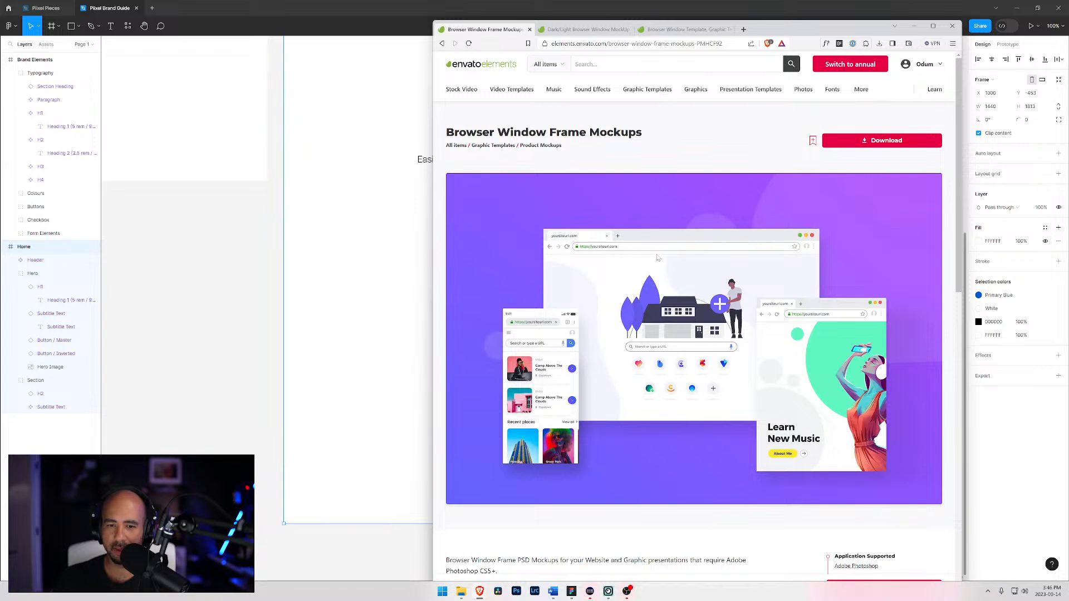
scroll(658, 258, down, 2)
scroll(643, 254, up, 2)
key(alt+Left)
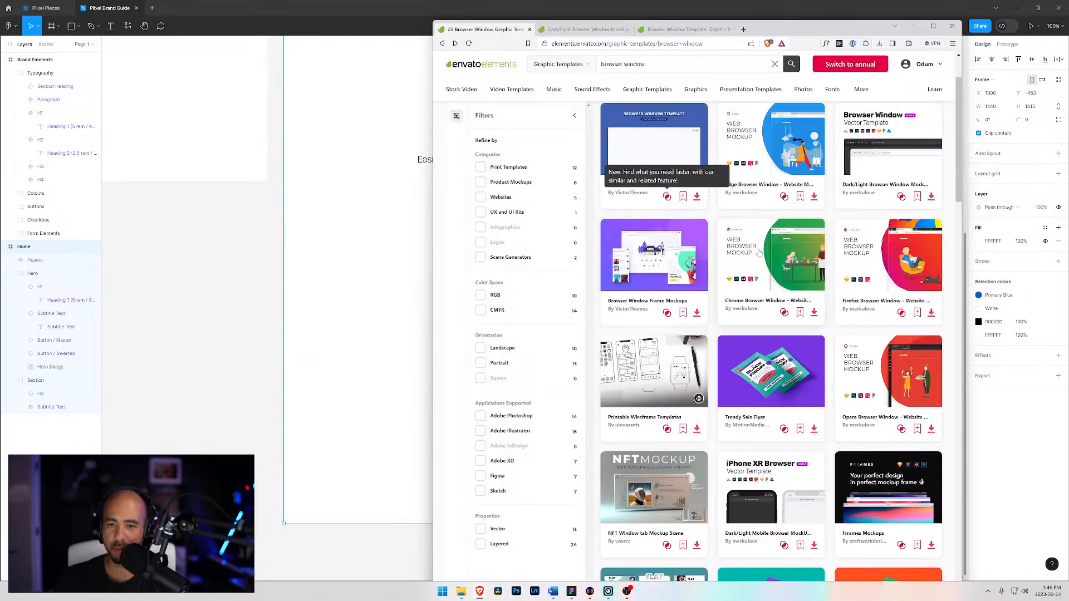
Compare the Chrome, Firefox and Opera Browser Window website mockups, returning to the results after each preview.
click(760, 253)
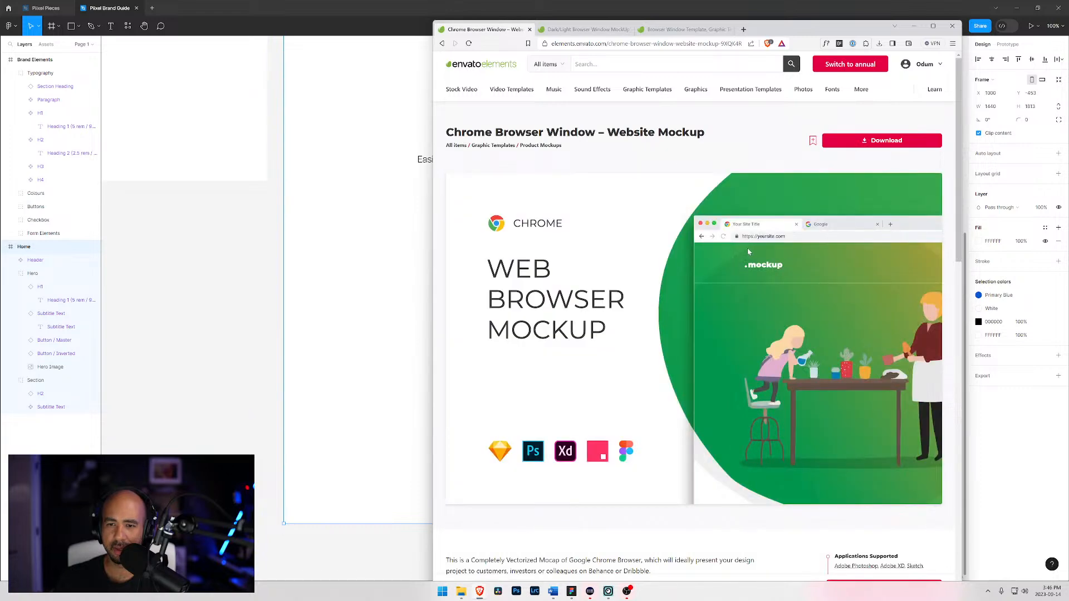
key(alt+Left)
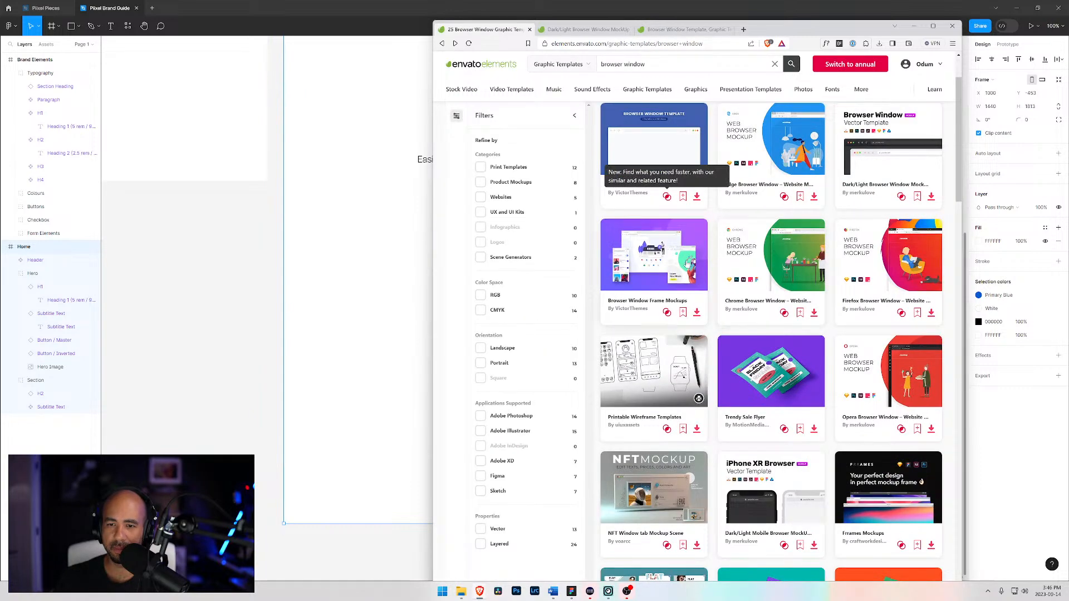
click(891, 262)
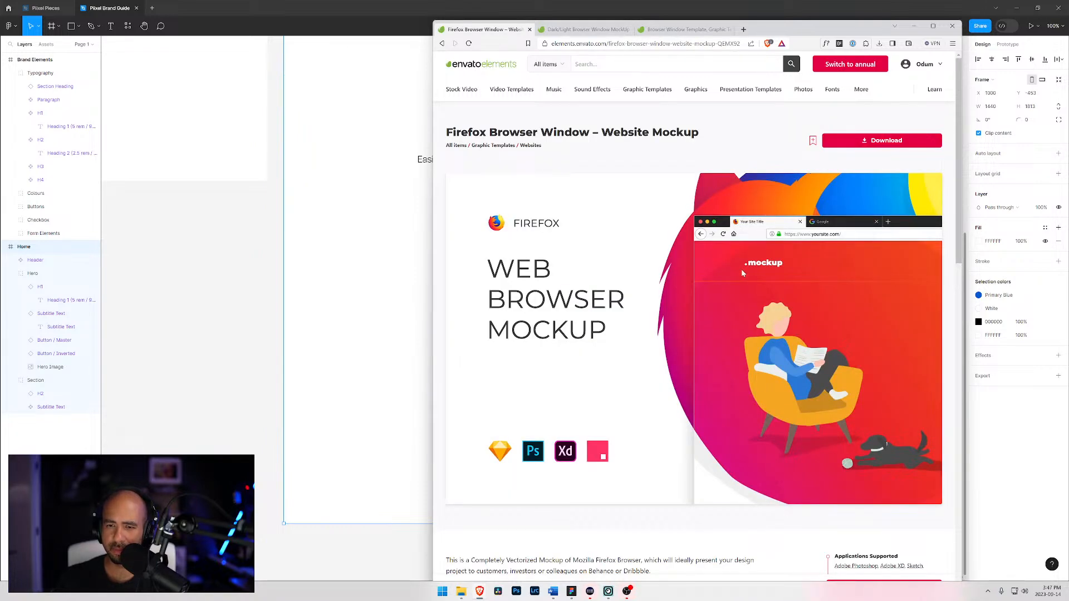
key(alt+Left)
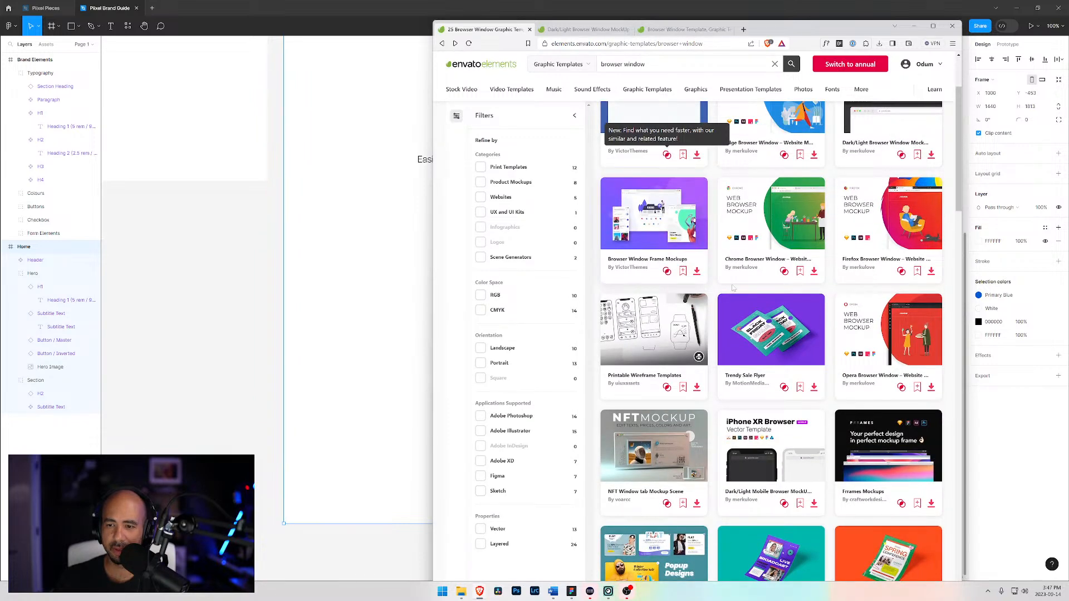
scroll(779, 240, down, 2)
click(856, 215)
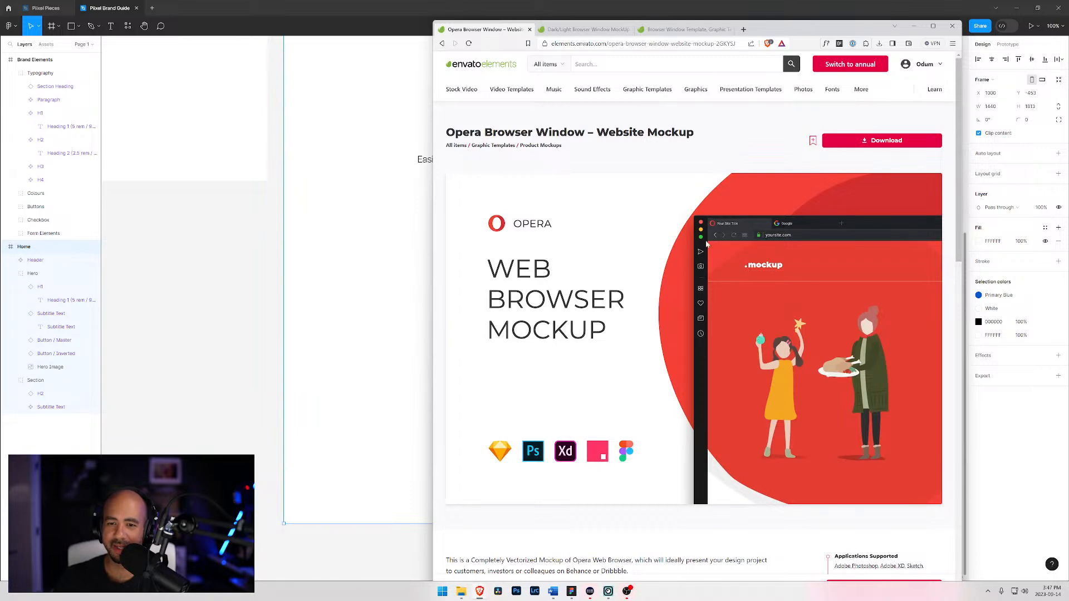
key(alt+Left)
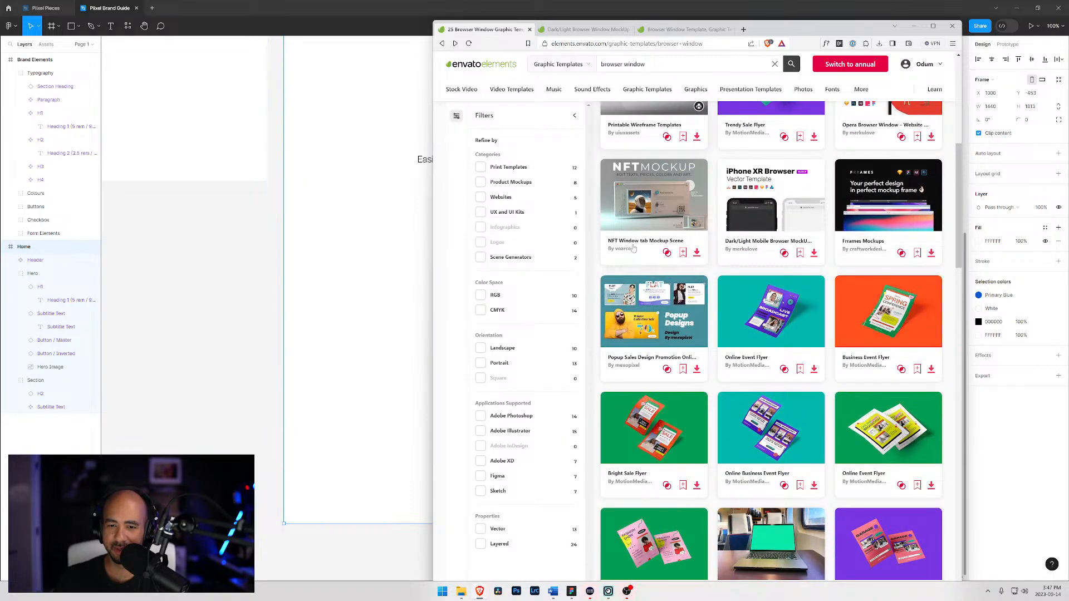
Find Website Browser Mockup 02 among the similar graphic templates, examine its preview and features, and return to the results.
scroll(633, 248, down, 7)
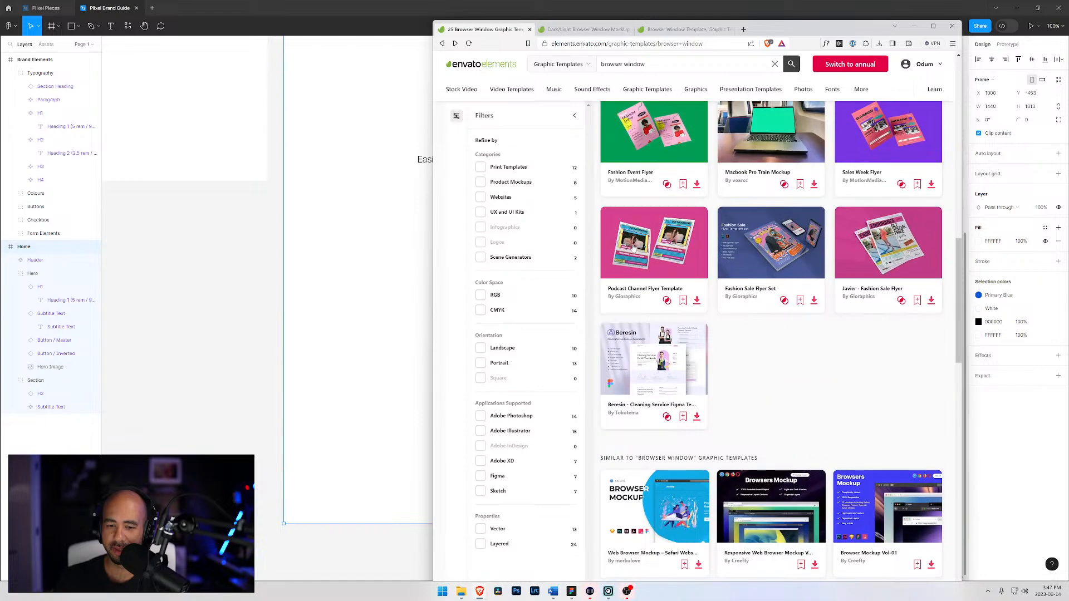
scroll(666, 255, down, 3)
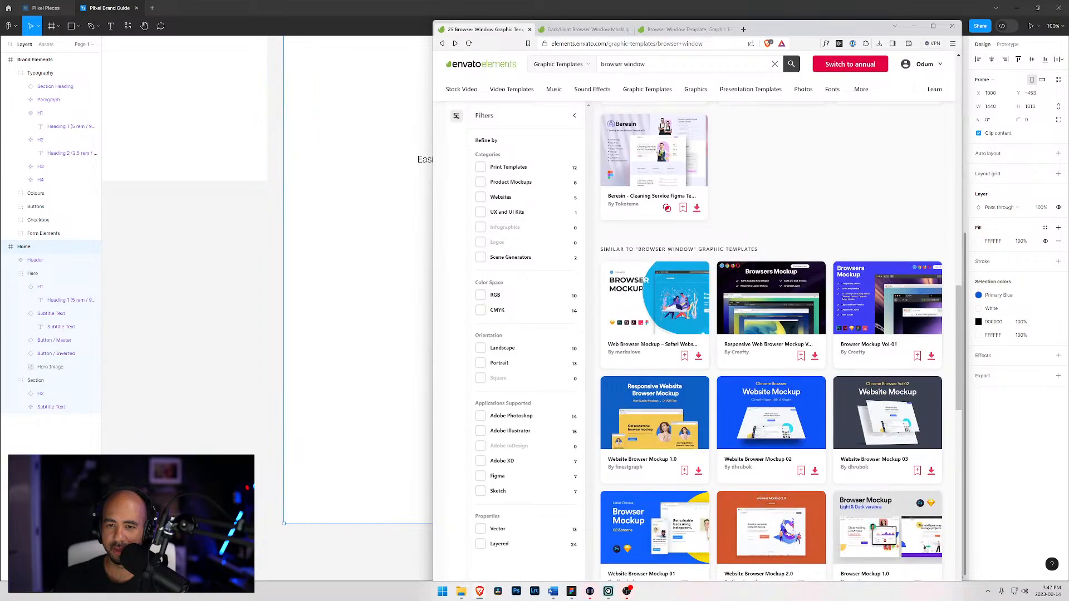
scroll(656, 298, down, 1)
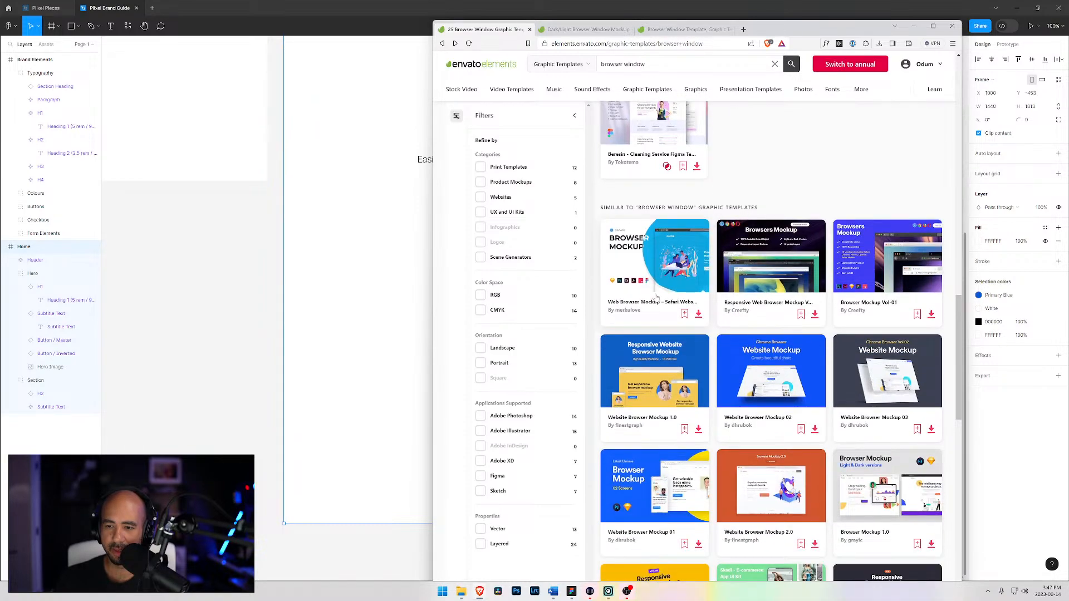
scroll(656, 298, down, 2)
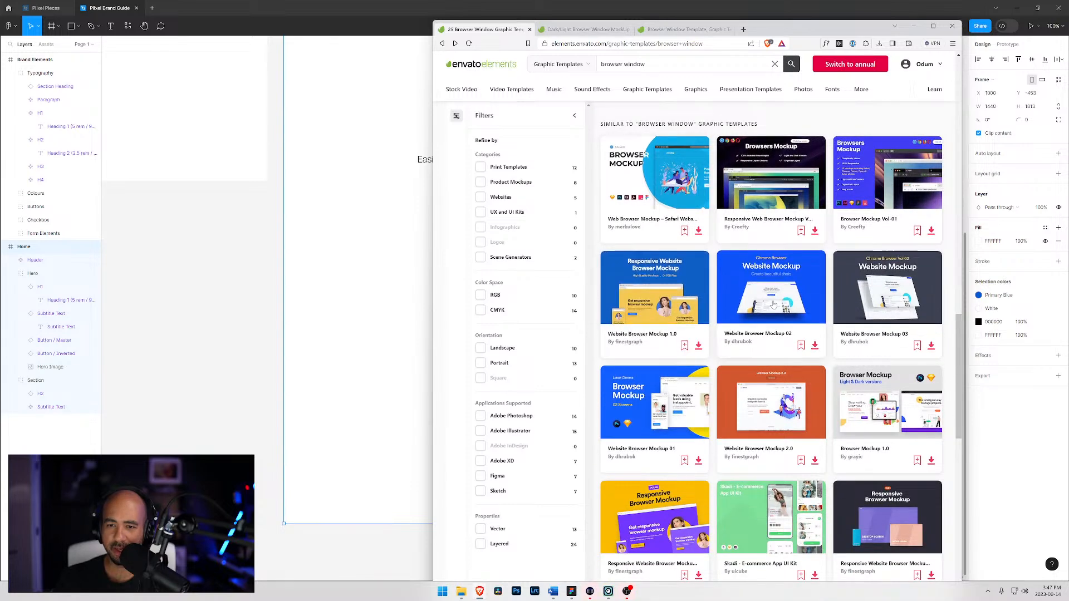
click(767, 301)
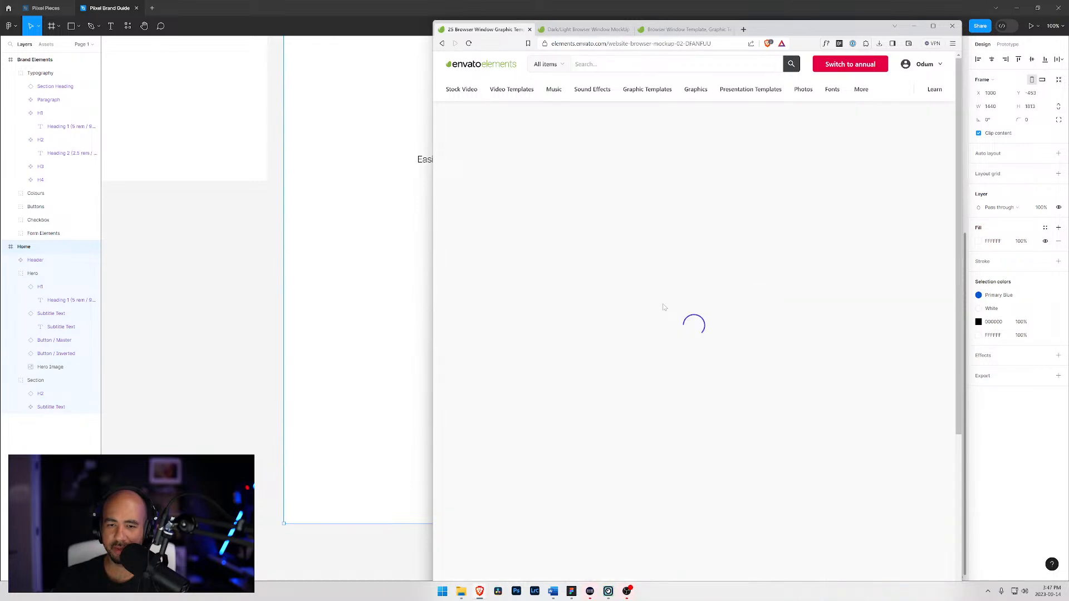
scroll(664, 307, down, 1)
scroll(664, 306, down, 5)
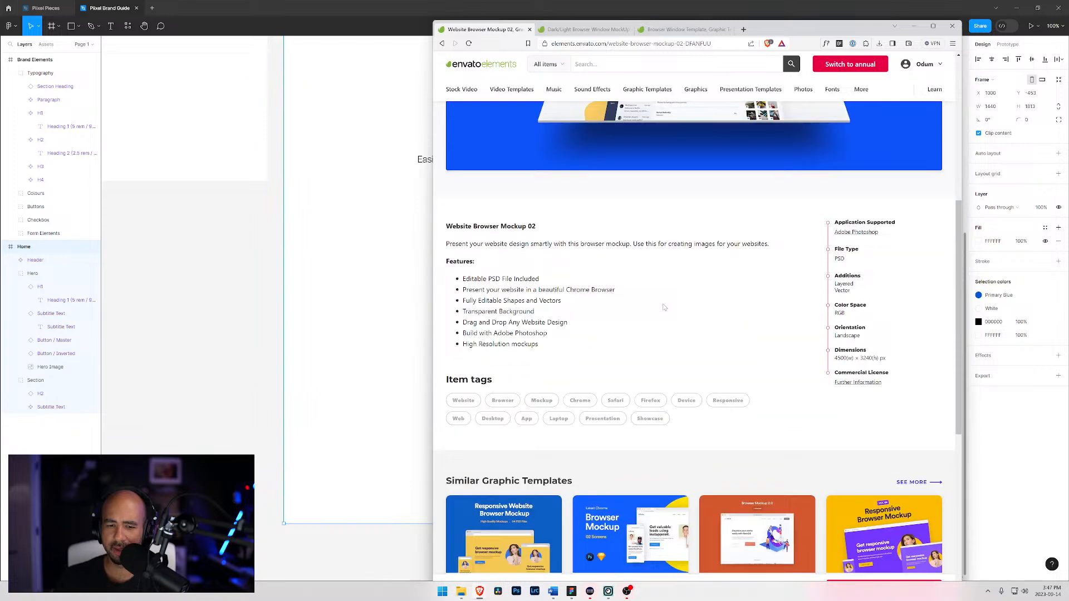
scroll(664, 307, up, 5)
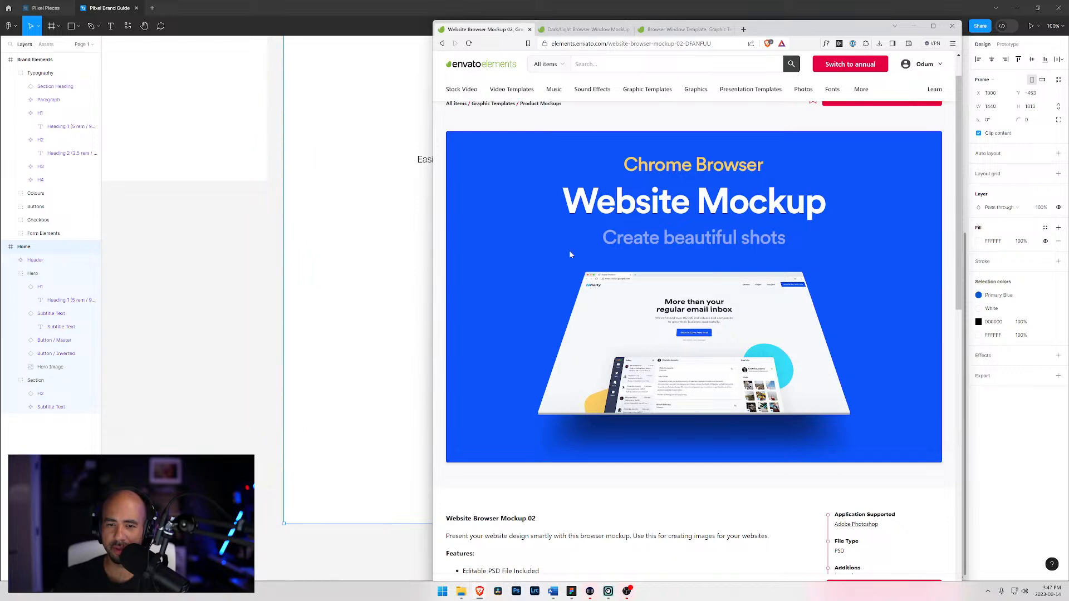
key(alt+Left)
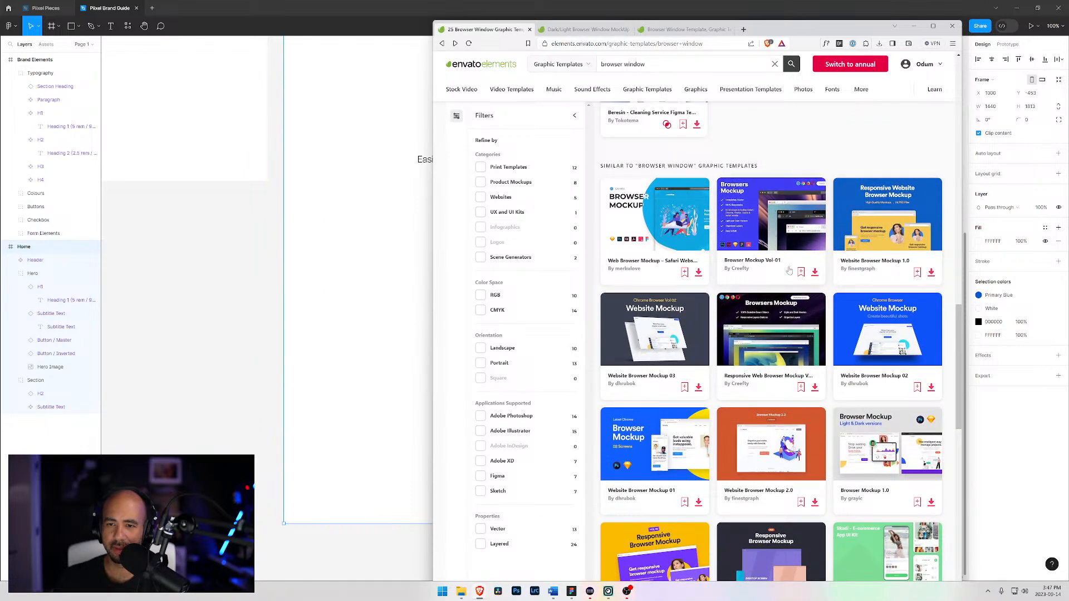
Check the preview and description of Responsive Web Browser Mockup Vol-2, and return to the results.
scroll(789, 270, up, 1)
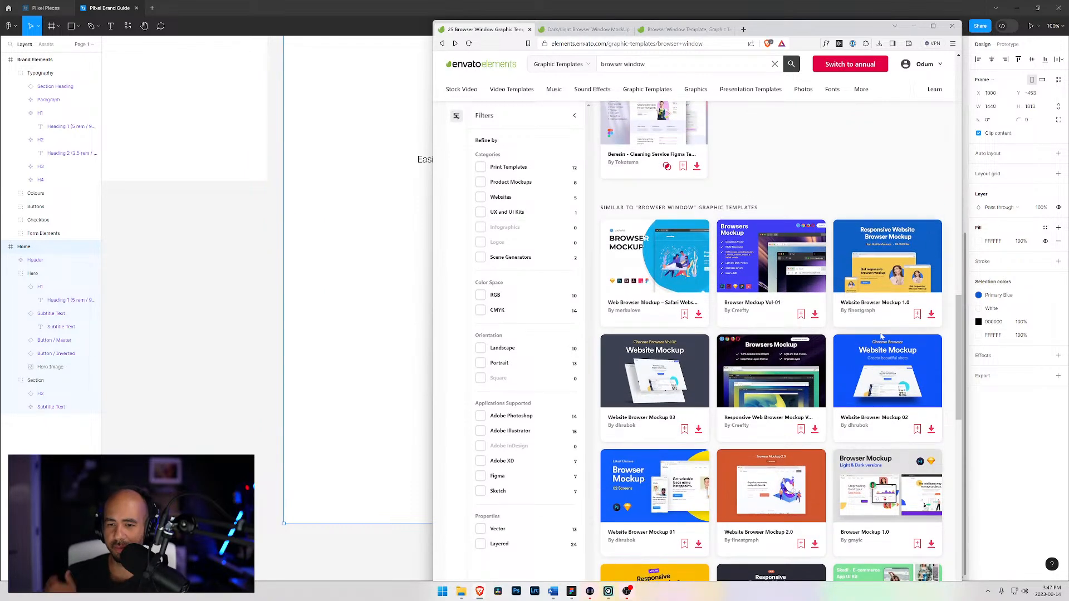
click(793, 365)
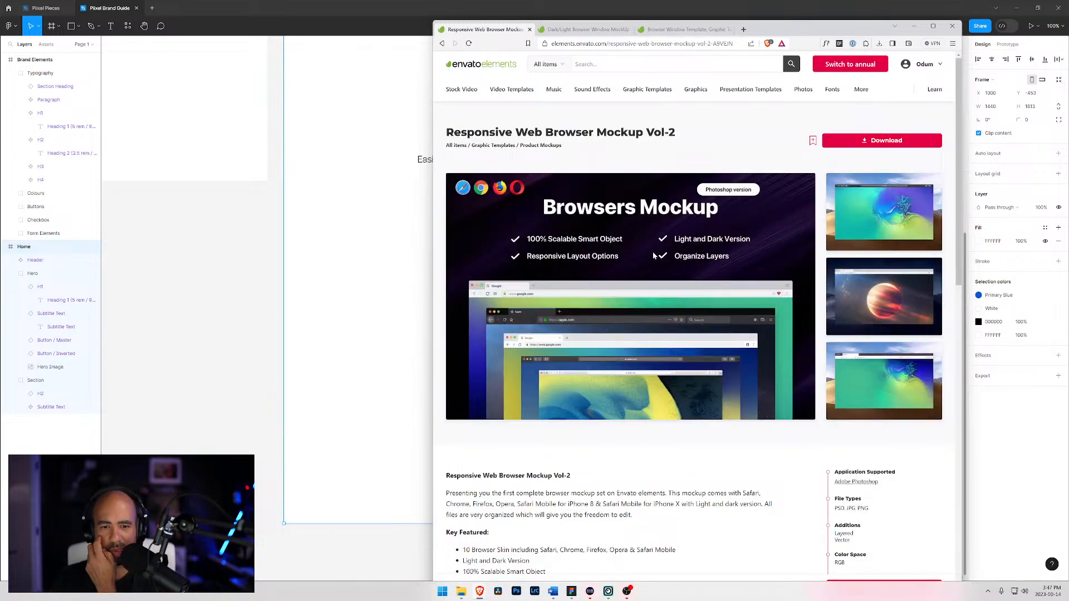
key(alt+Left)
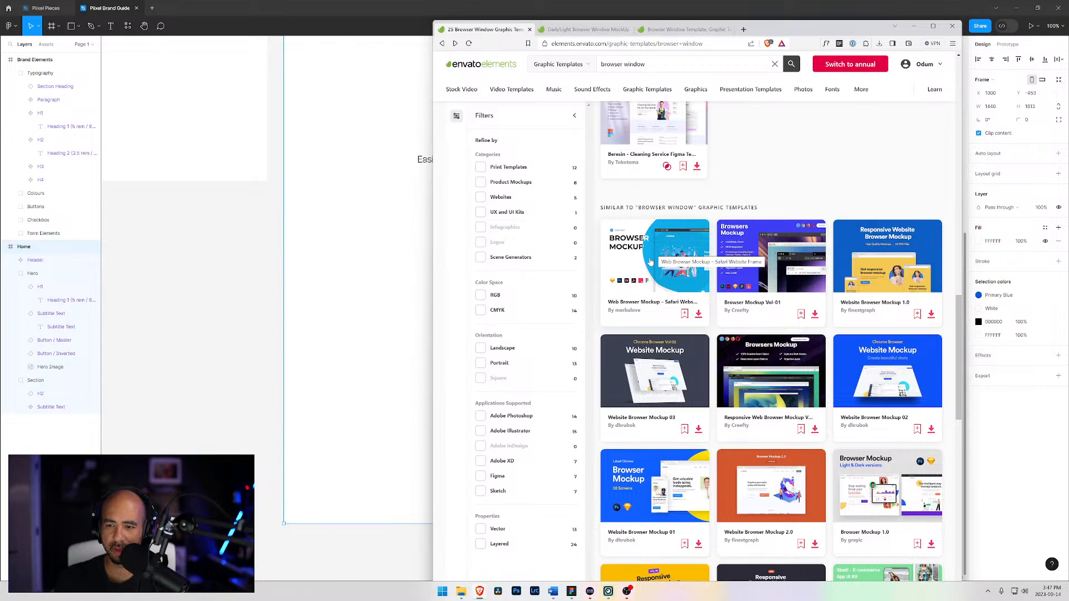
View the full-size preview images of Website Browser Mockup 03, close the gallery and return to the results.
scroll(650, 262, down, 2)
click(653, 295)
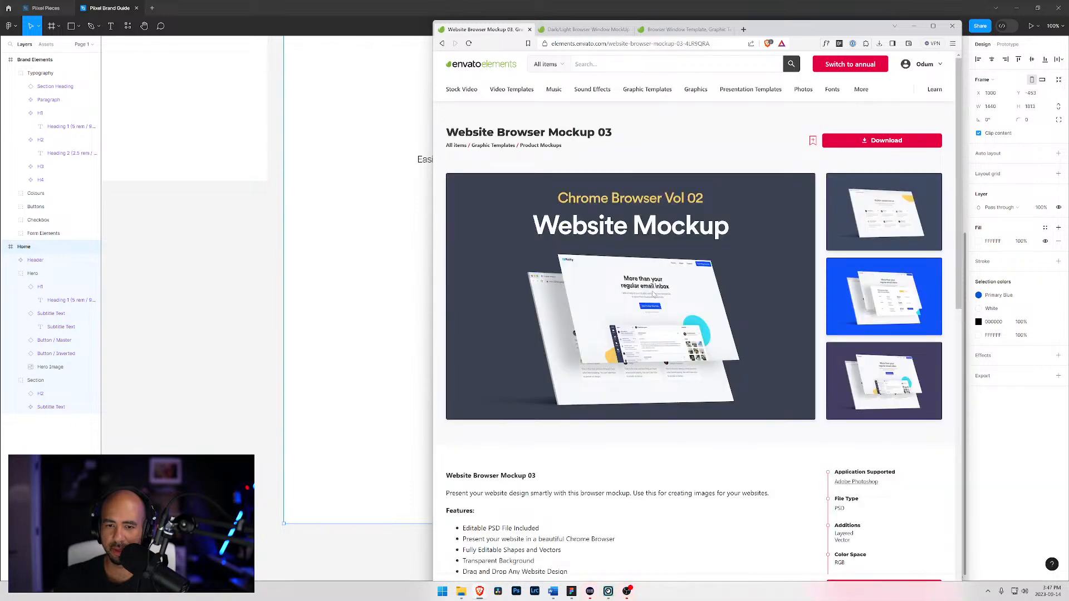
click(882, 295)
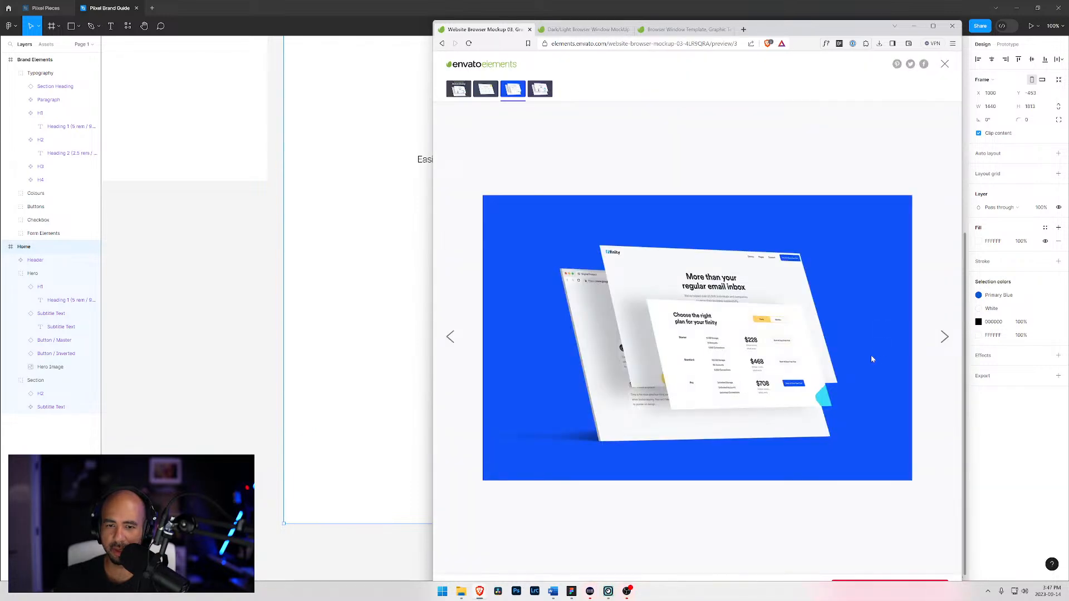
click(945, 340)
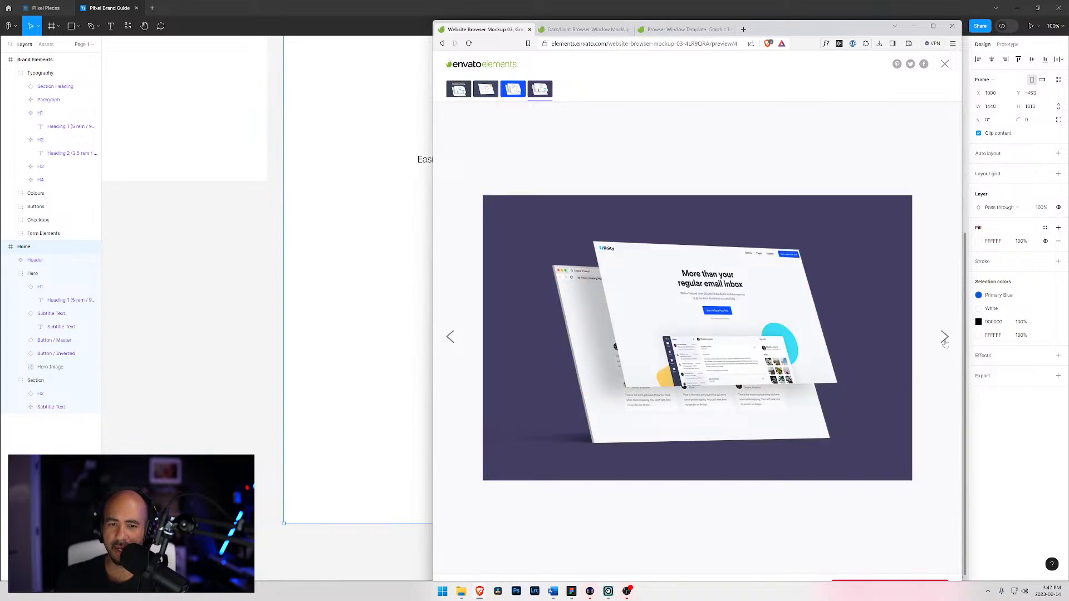
click(945, 340)
click(945, 340)
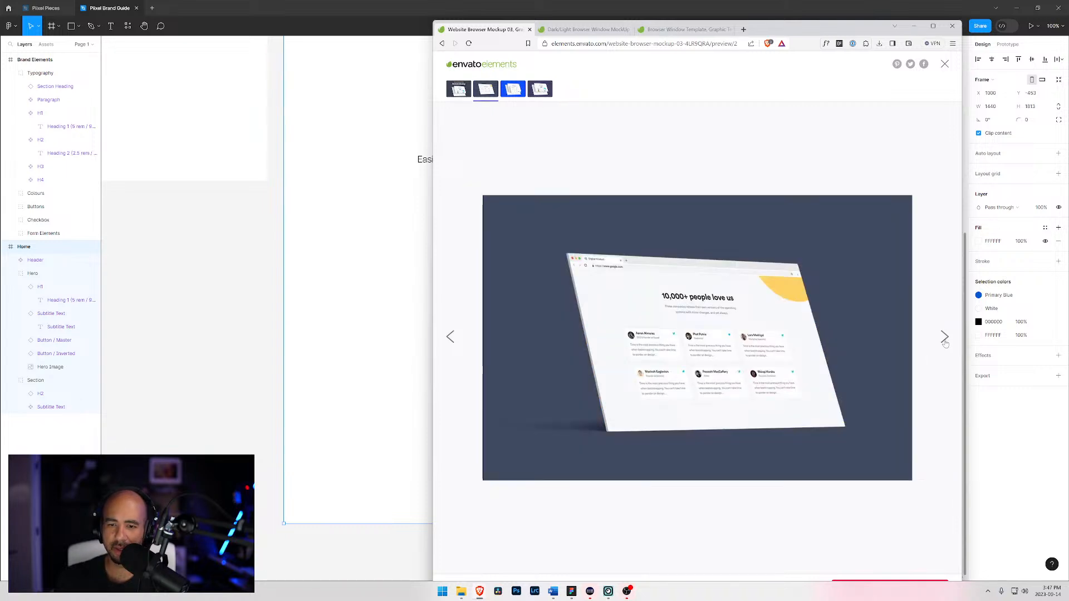
click(945, 340)
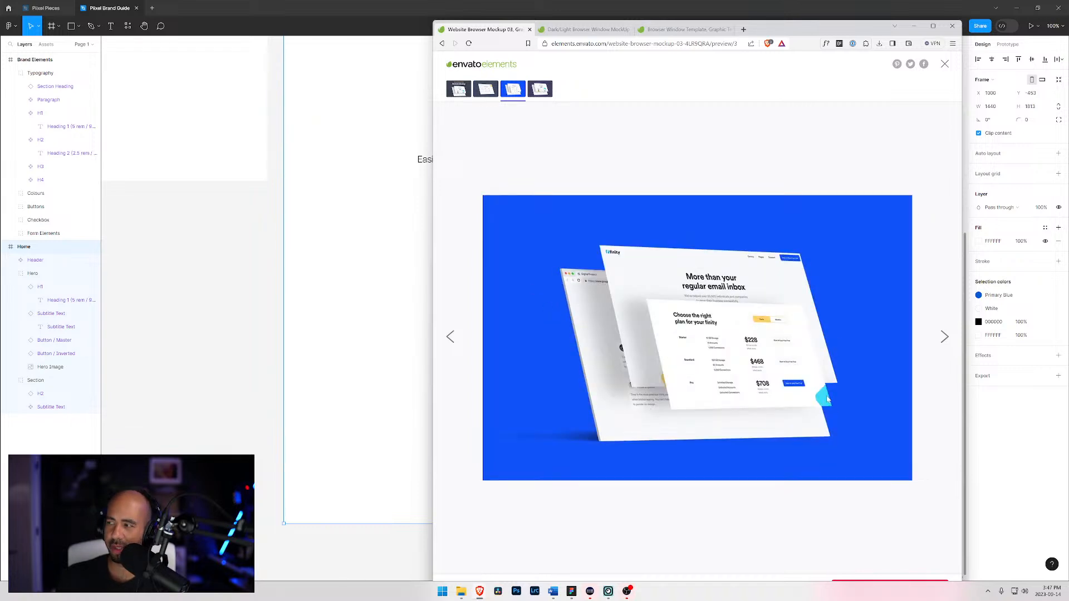
click(945, 64)
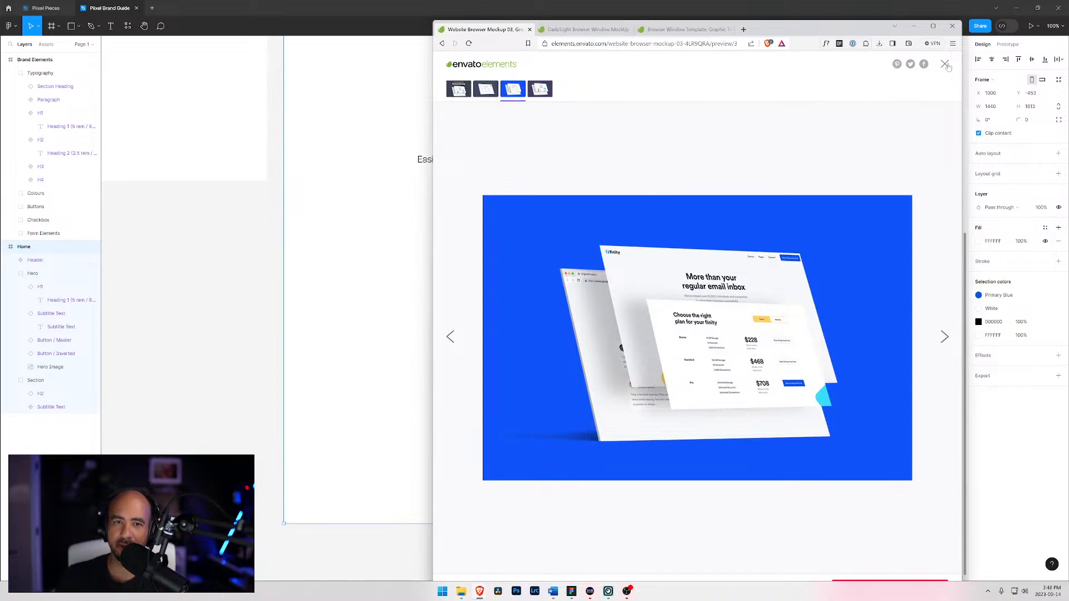
key(alt+Left)
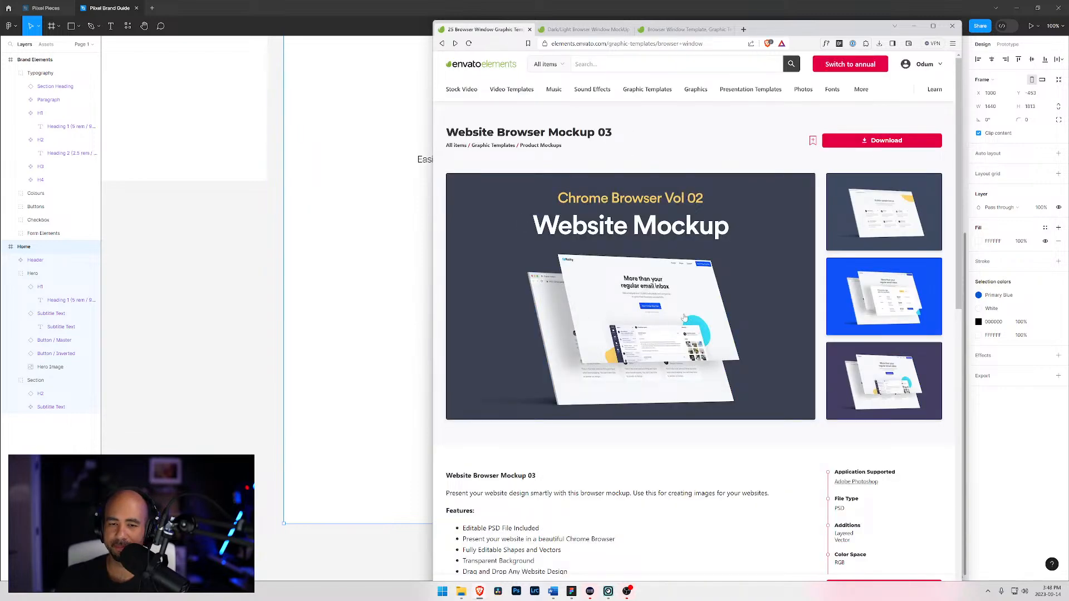
Open the Browser Mockup 1.0 template with light and dark versions from the similar results.
scroll(691, 316, down, 3)
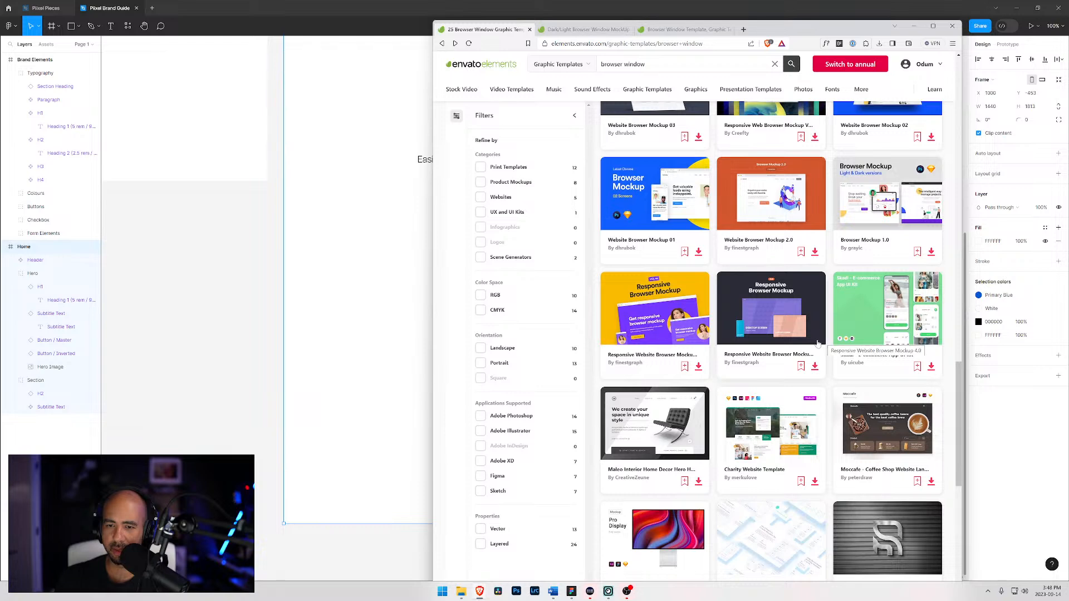
click(855, 202)
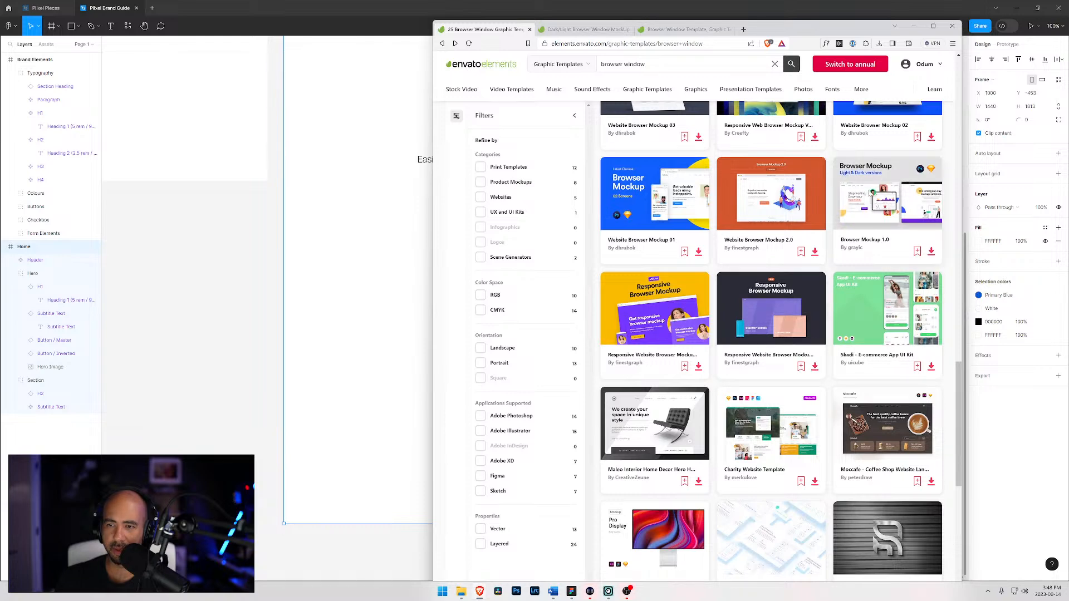
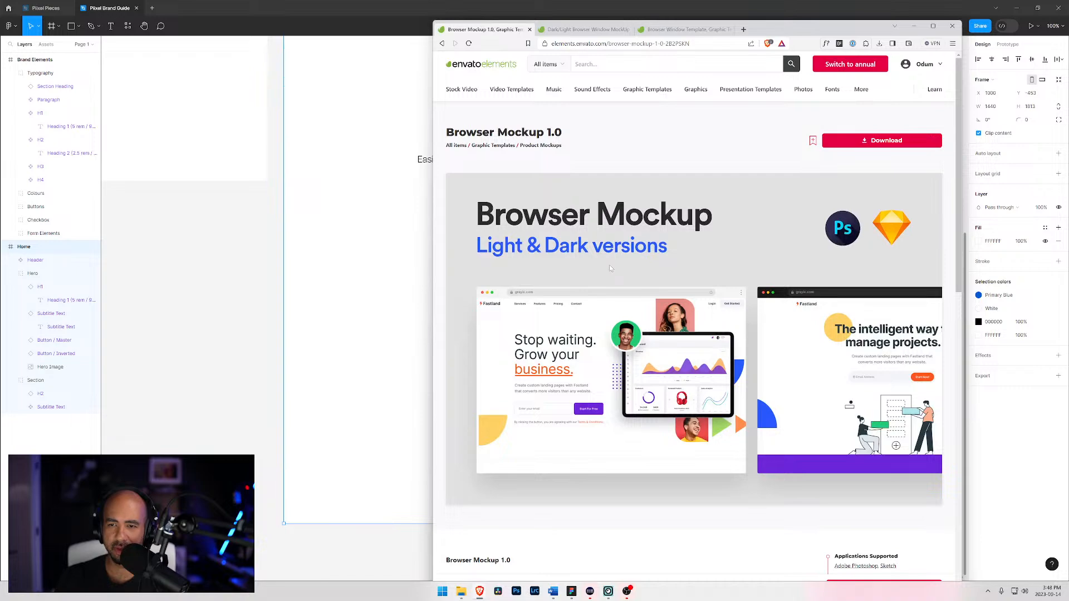
Check the preview and description of Browser Mockup 1.0 and return to the start of the browser window results.
scroll(609, 265, down, 4)
scroll(609, 265, up, 4)
key(alt+Left)
scroll(753, 271, up, 4)
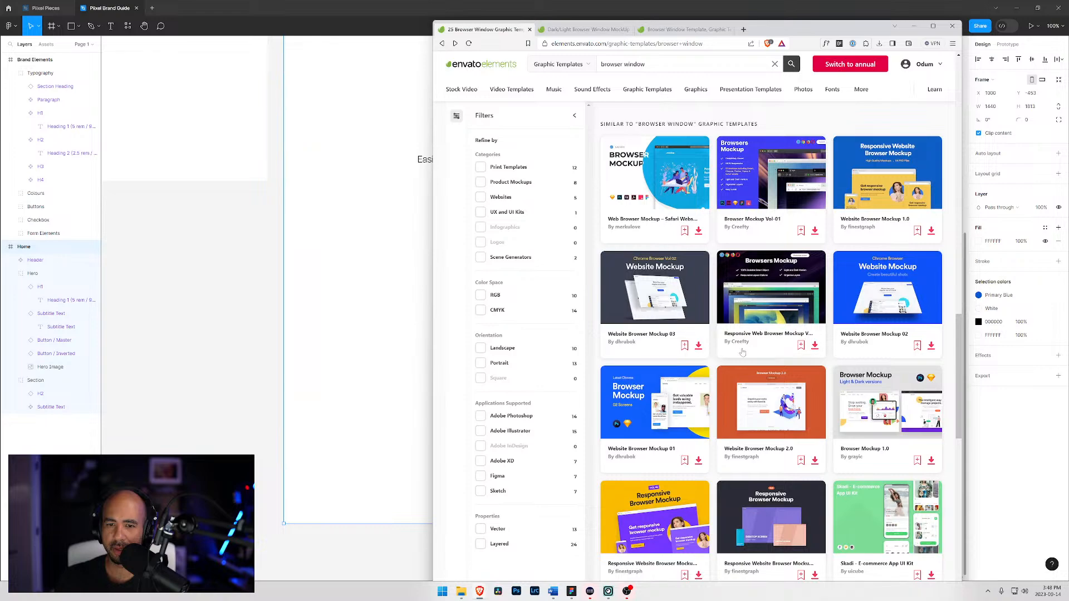
scroll(742, 352, up, 20)
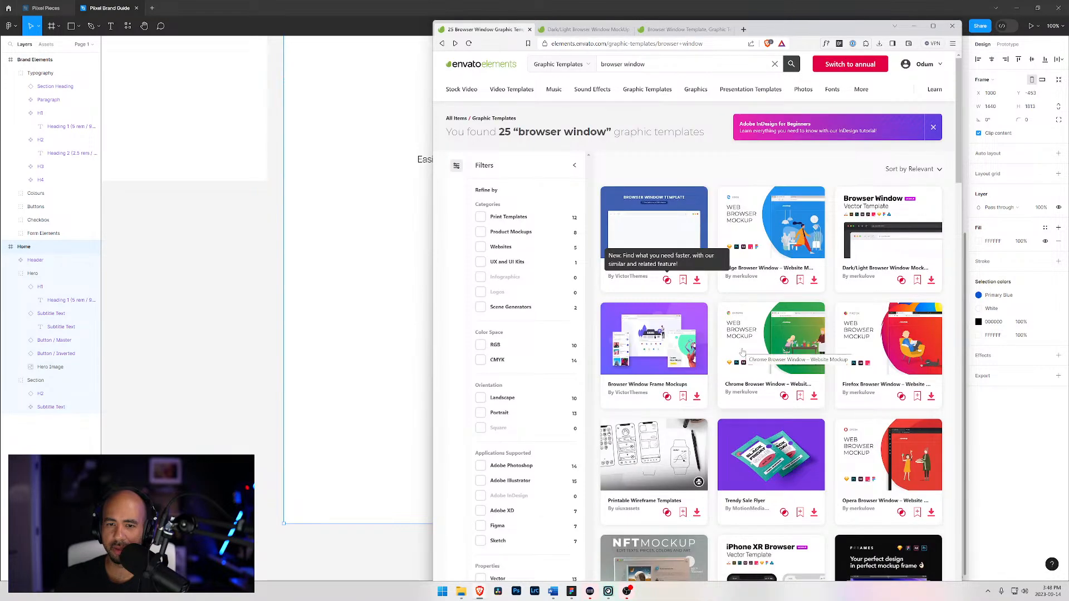
Open the Dark/Light Browser Window MockUp – Vector Template and examine its preview, supported applications and file types.
click(901, 224)
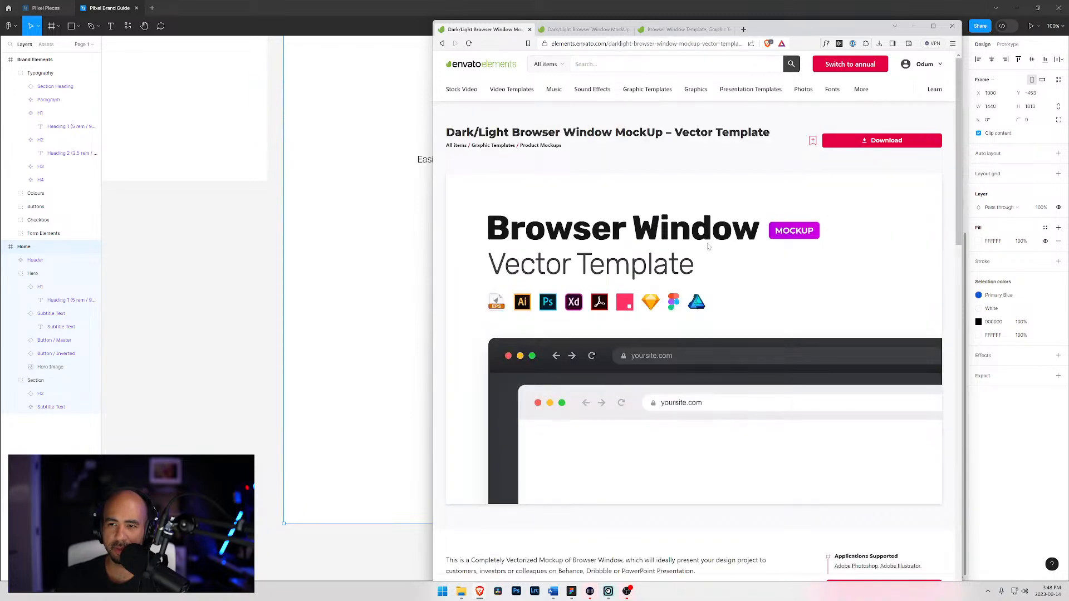
scroll(708, 246, down, 3)
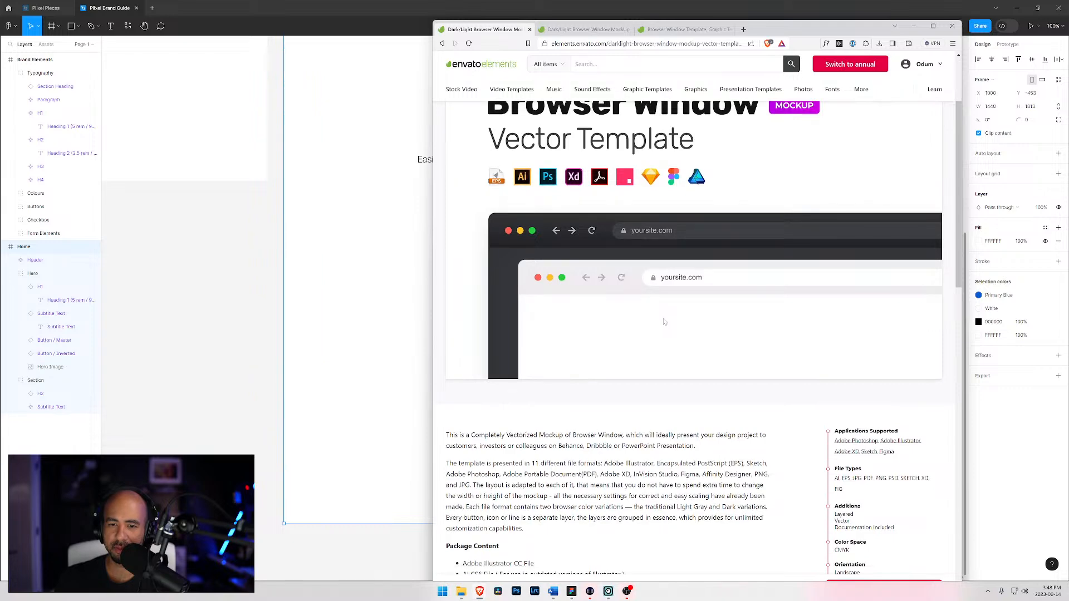
scroll(708, 246, up, 3)
Download the Dark/Light Browser Window MockUp licensed to the Piixel project, saving the zip in the Stock Graphic Templates folder.
click(863, 144)
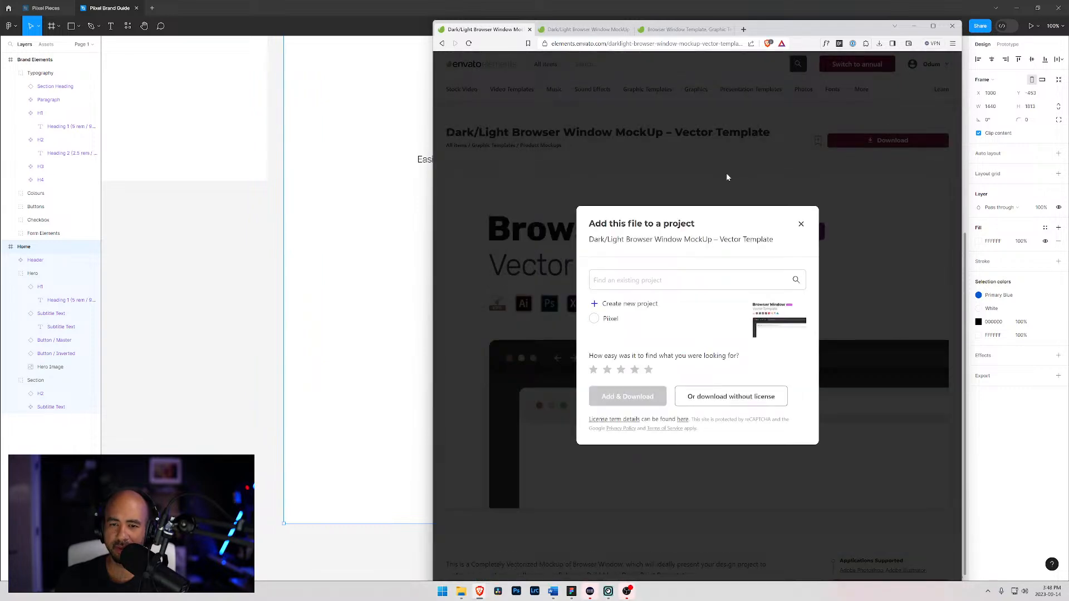
click(595, 319)
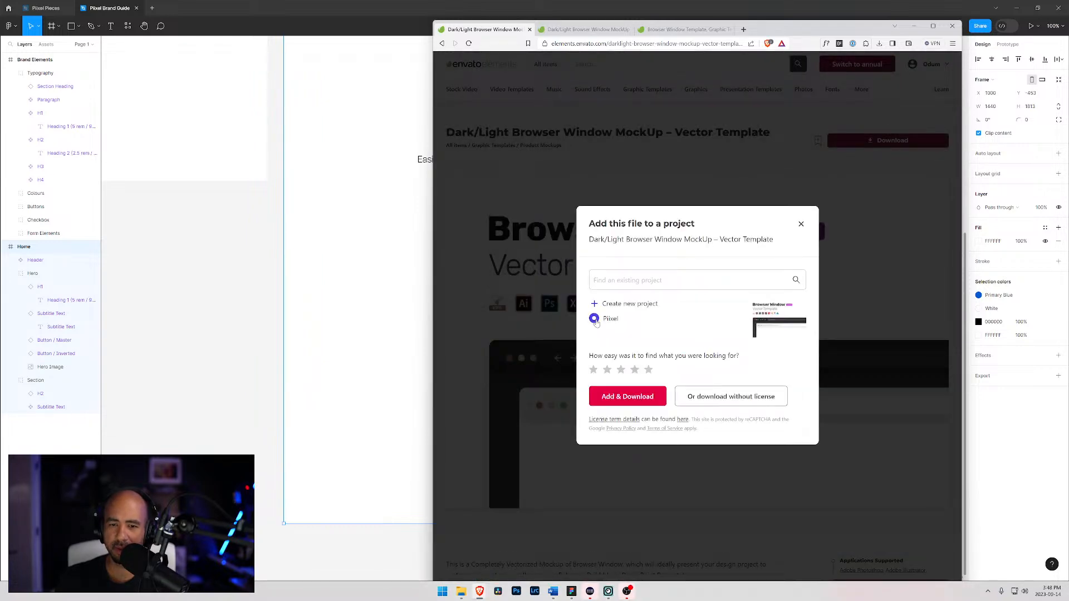
click(624, 398)
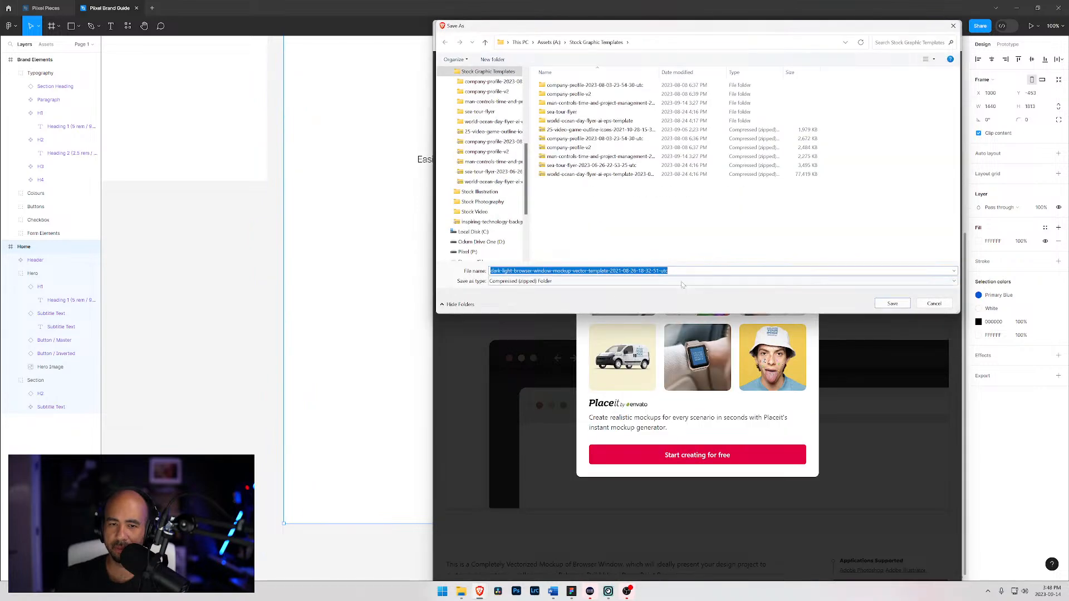
click(892, 304)
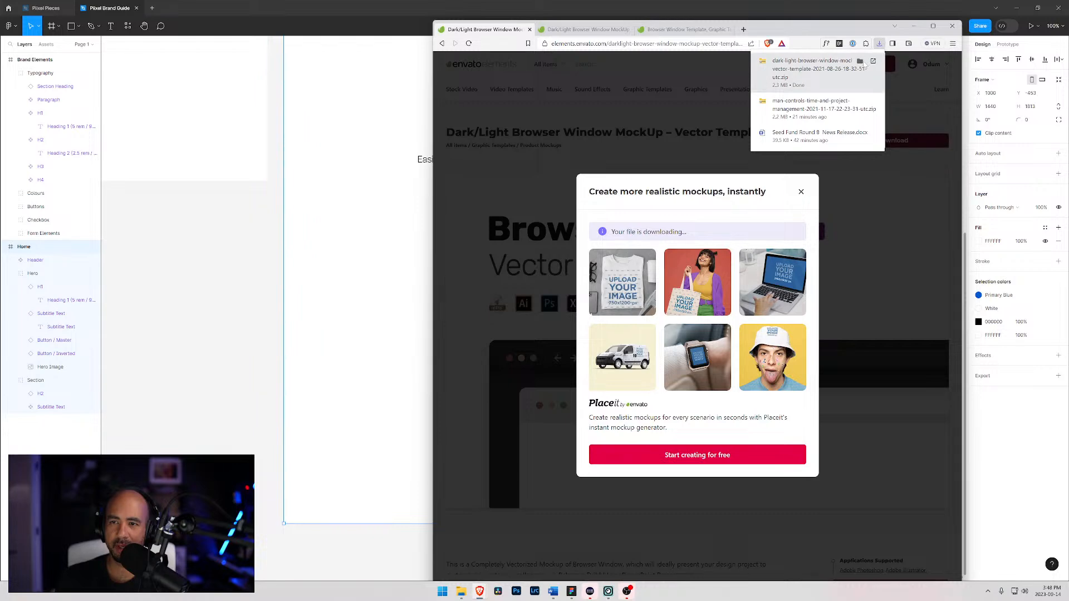
Show the downloaded dark-light-browser-window-mockup zip in its folder and extract all of its contents.
click(861, 61)
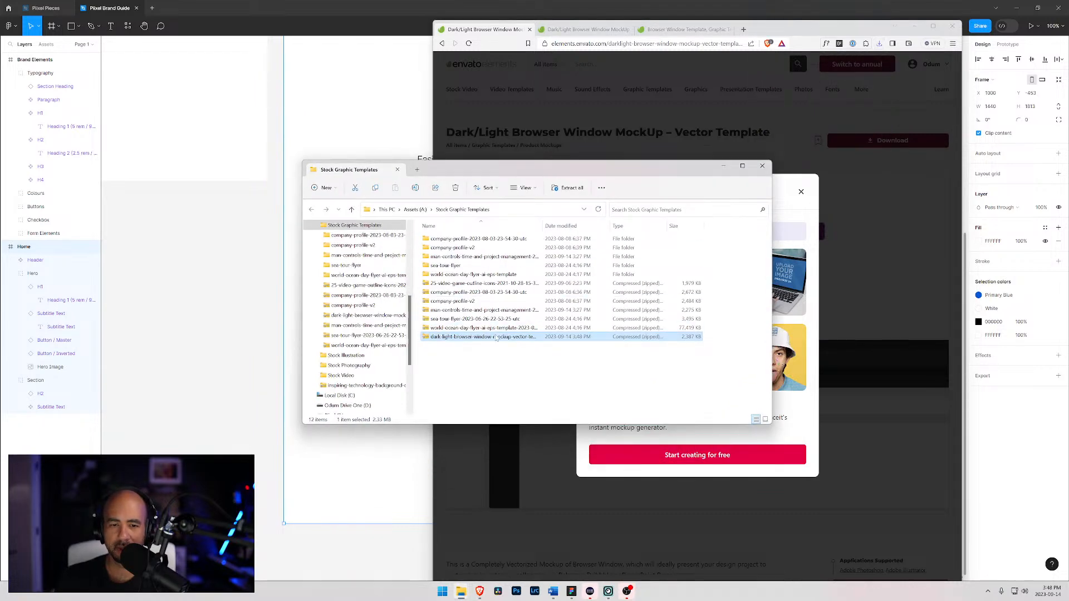
right_click(494, 341)
click(543, 420)
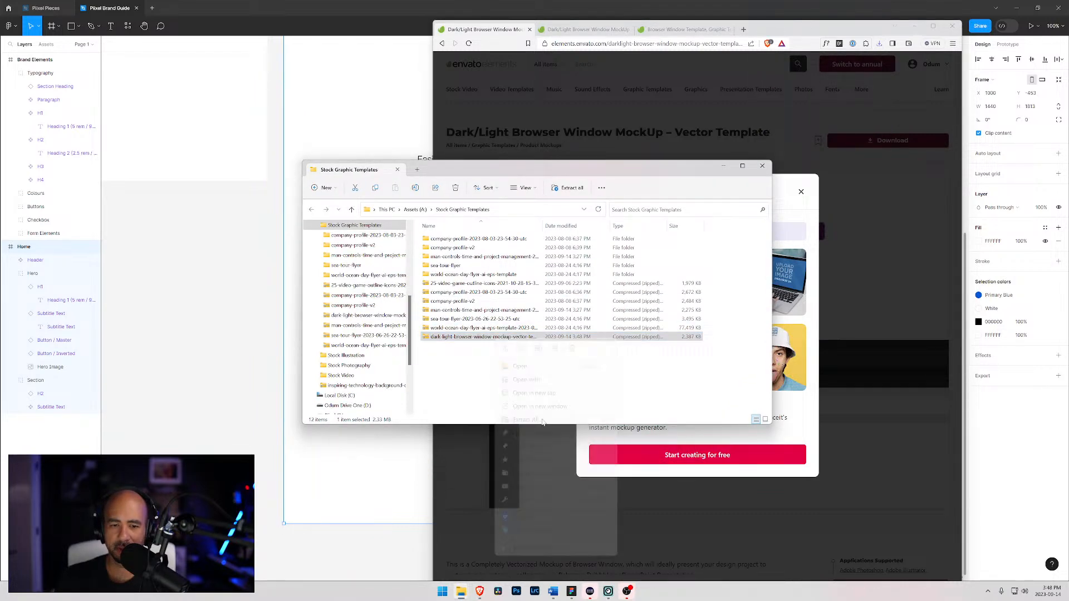
click(606, 383)
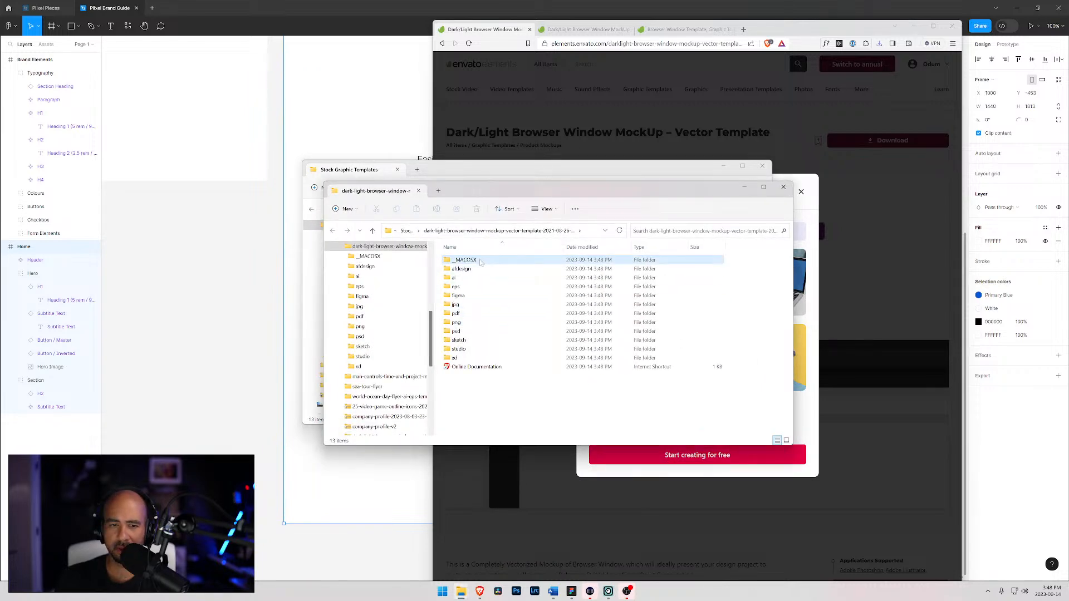
Open the extracted figma folder, try to open browser-mockup.fig directly, and move the folder window off the Figma workspace.
double_click(459, 295)
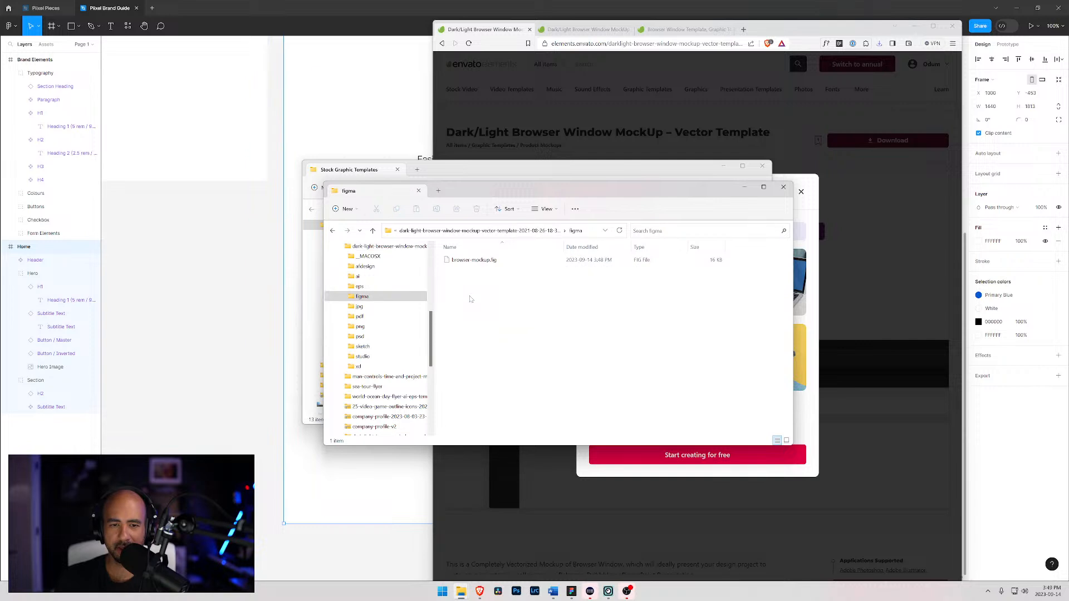
double_click(476, 261)
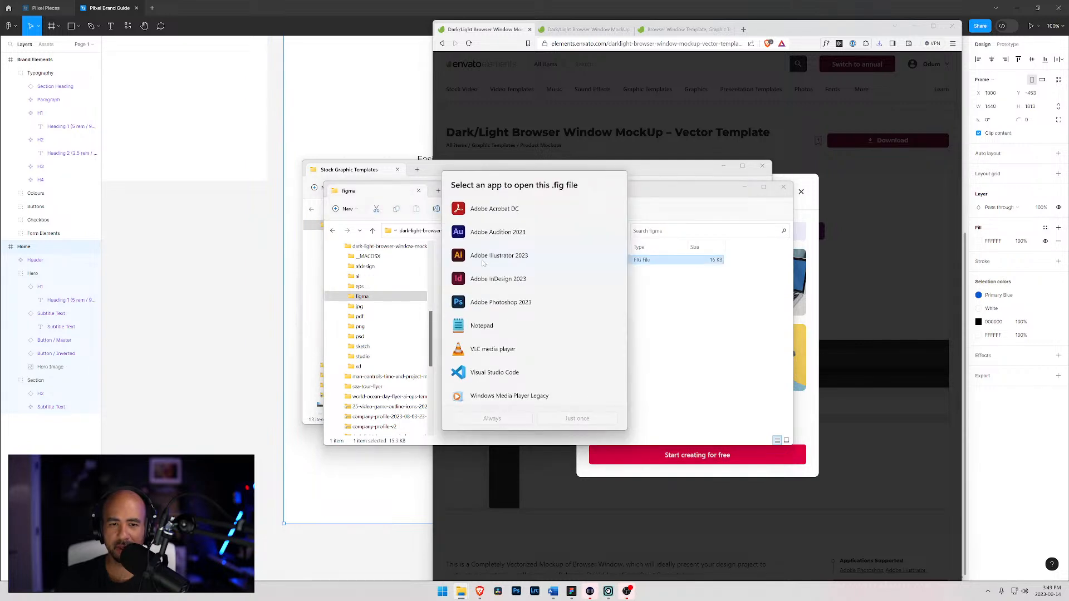
scroll(491, 336, down, 3)
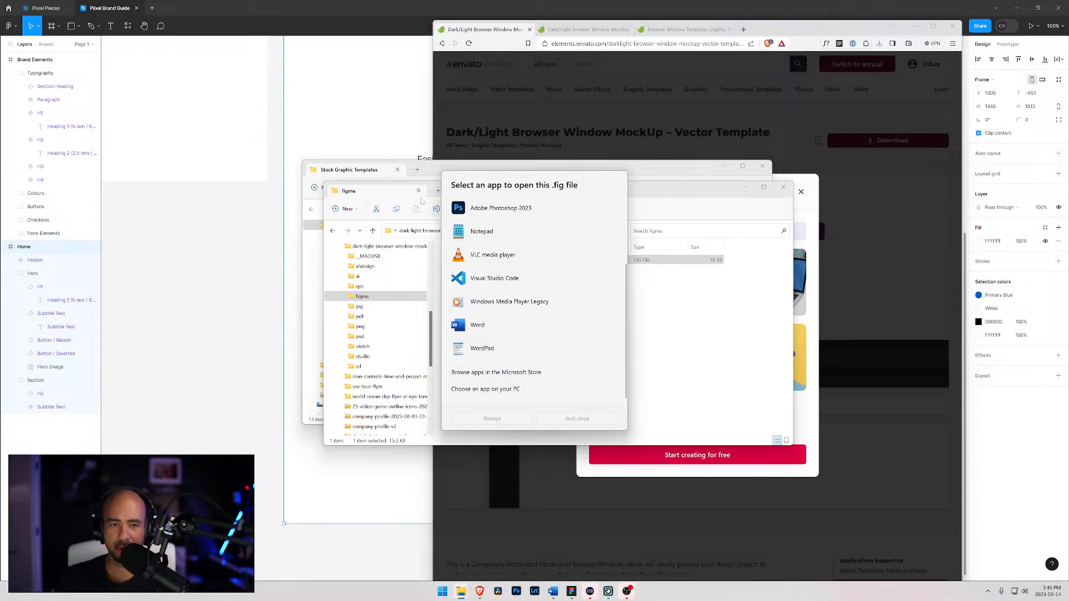
click(399, 196)
drag(498, 188, 1068, 241)
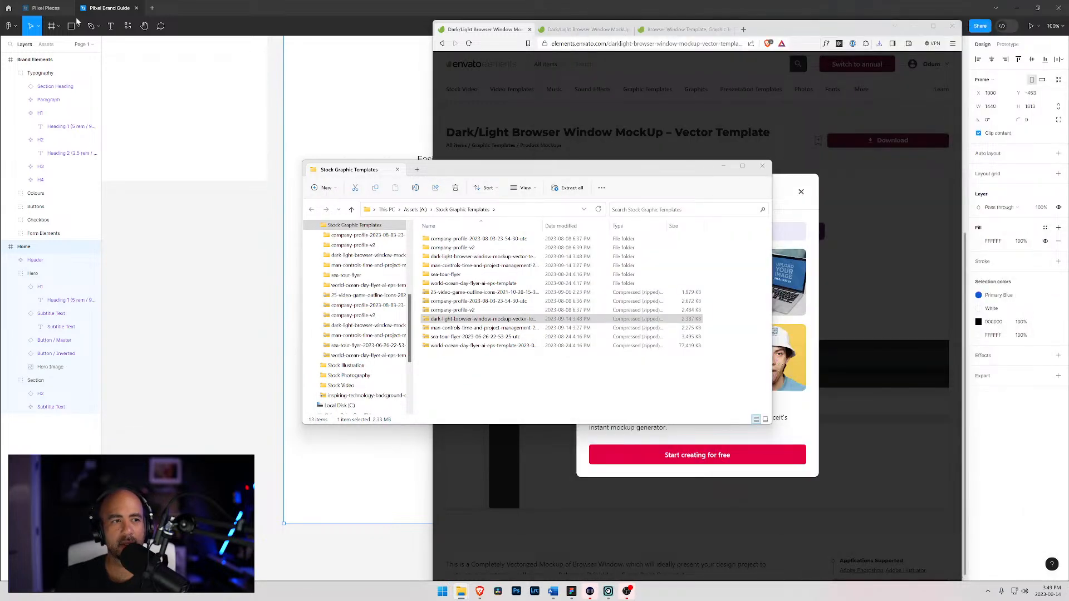
click(9, 26)
click(9, 27)
mouse_move(29, 65)
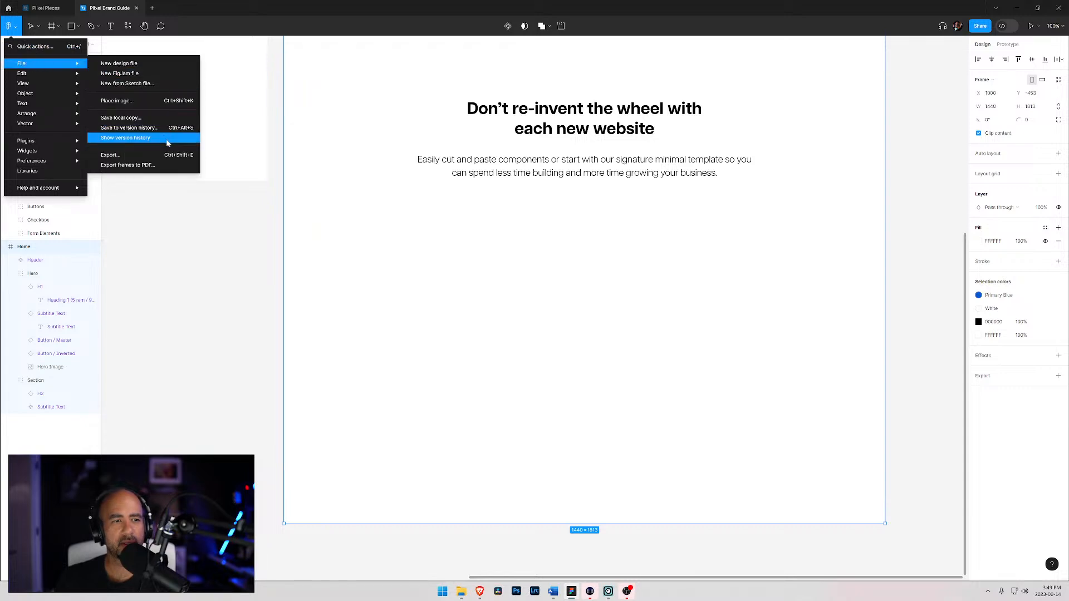
mouse_move(69, 94)
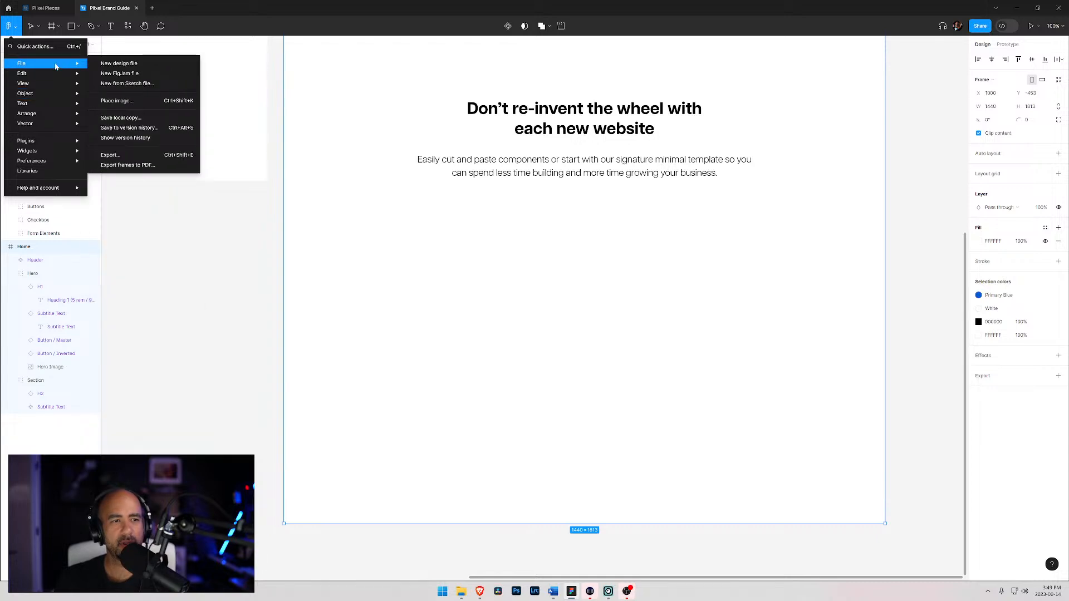
click(128, 64)
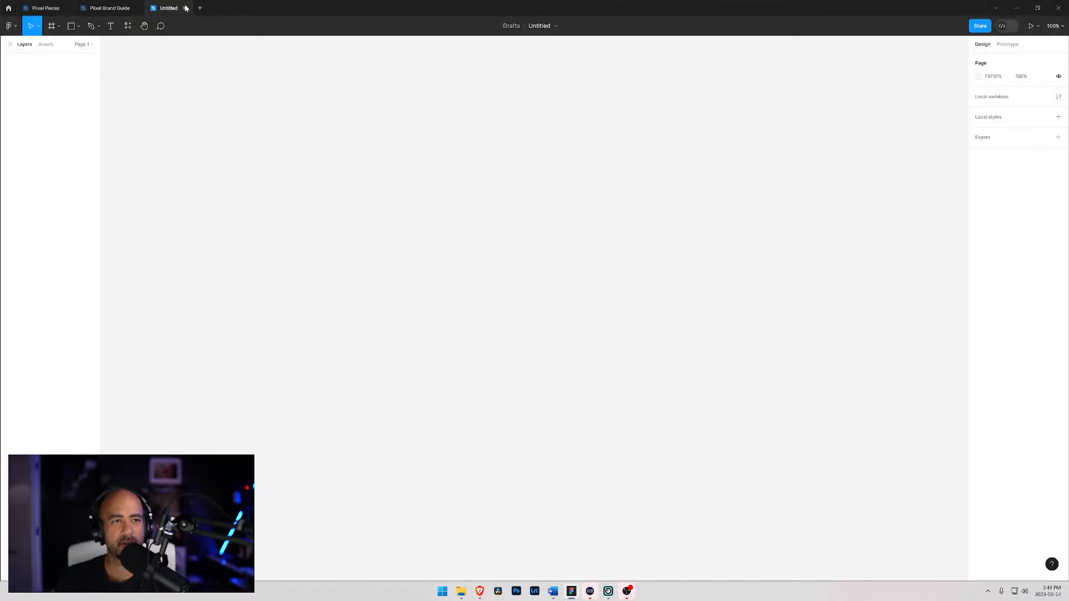
click(185, 7)
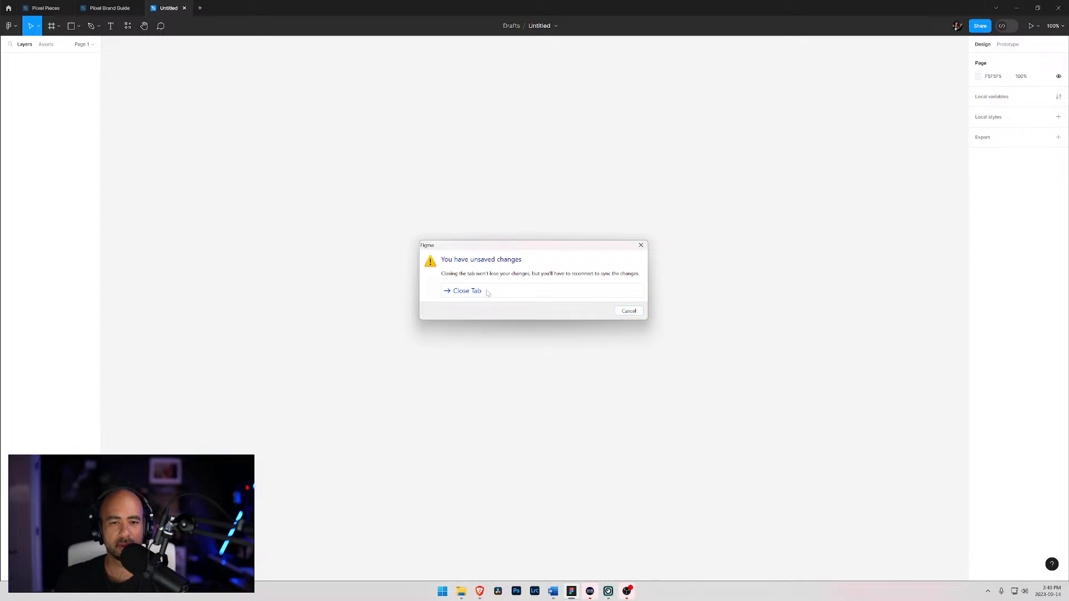
click(468, 292)
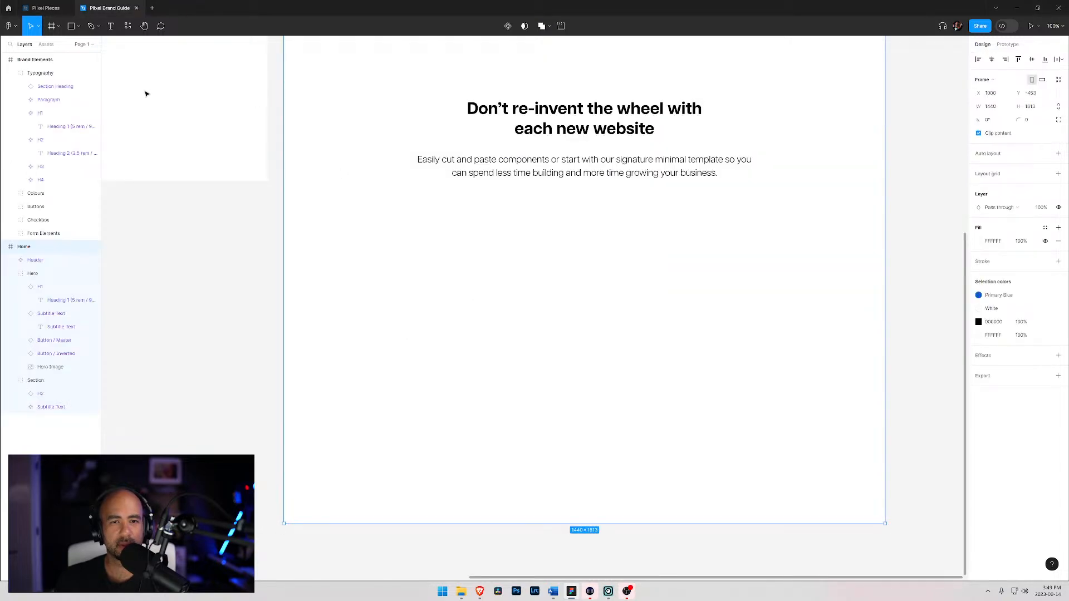
Try to import browser-mockup.fig straight onto the Piixel Brand Guide canvas, and look for an import command in the file.
drag(613, 323, 258, 305)
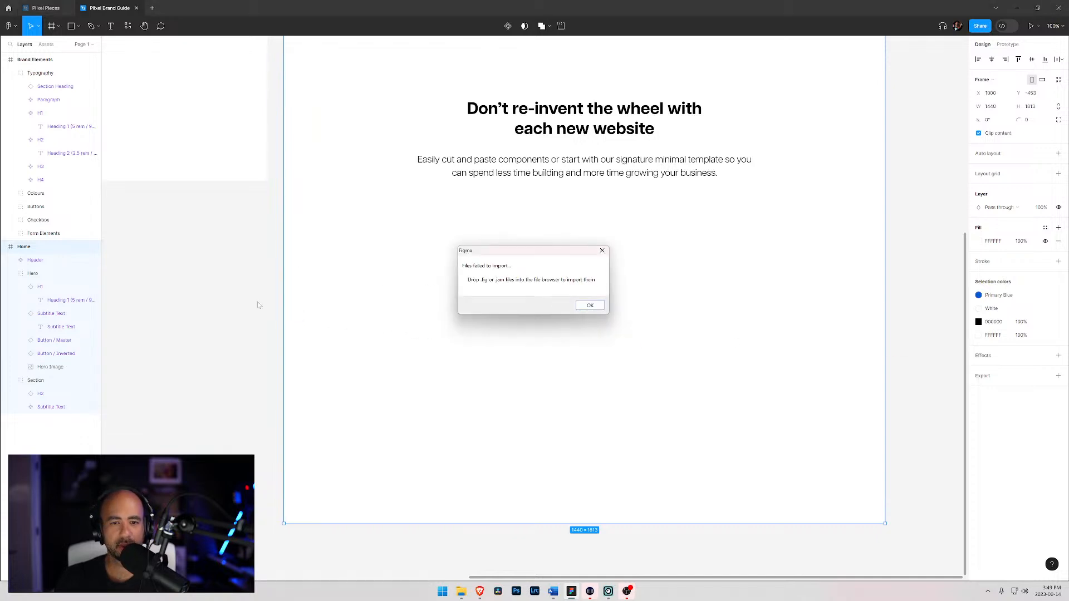
click(589, 306)
click(12, 26)
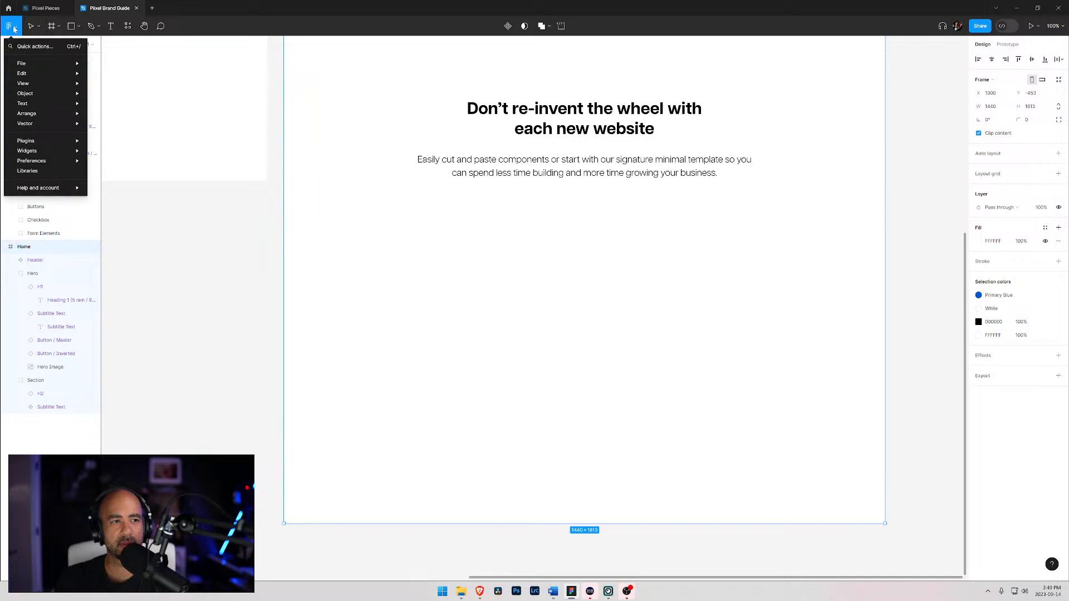
mouse_move(30, 68)
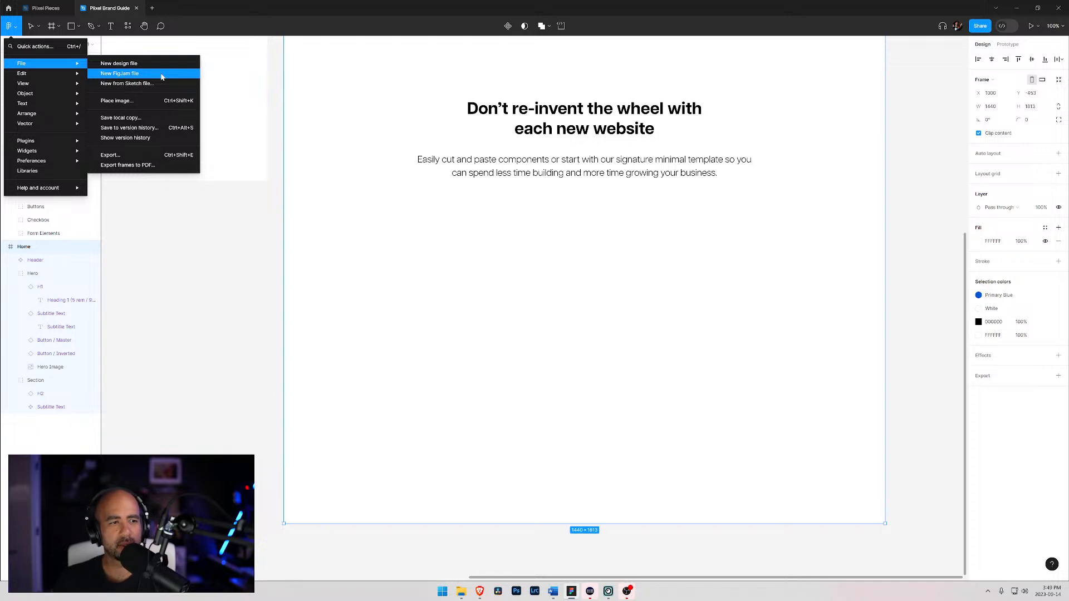
mouse_move(46, 164)
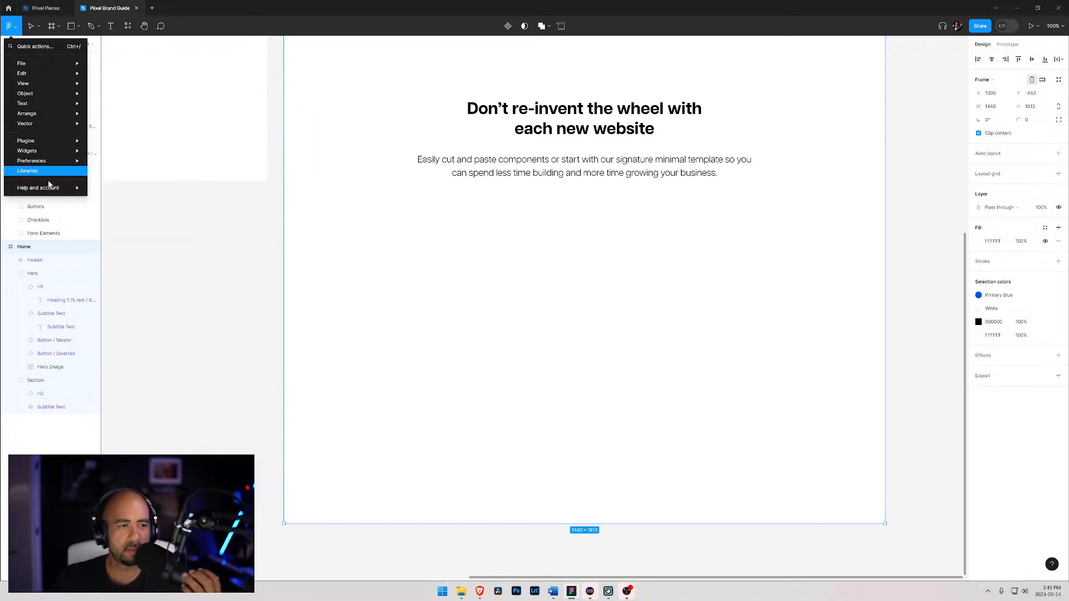
mouse_move(60, 106)
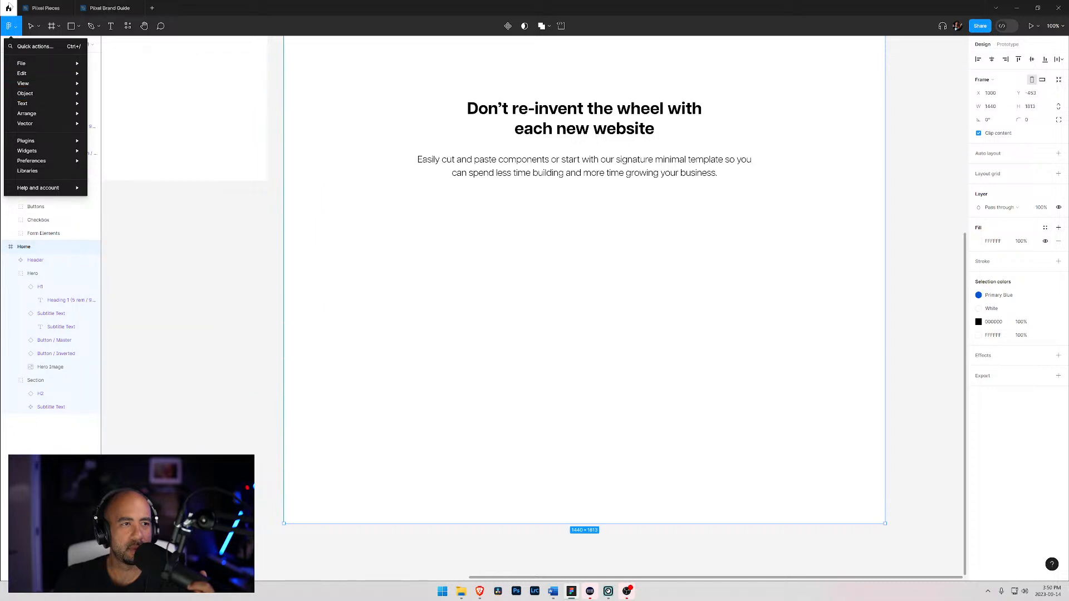
Import browser-mockup.fig into Piixel Projects from the Figma file browser and open the imported file.
click(8, 8)
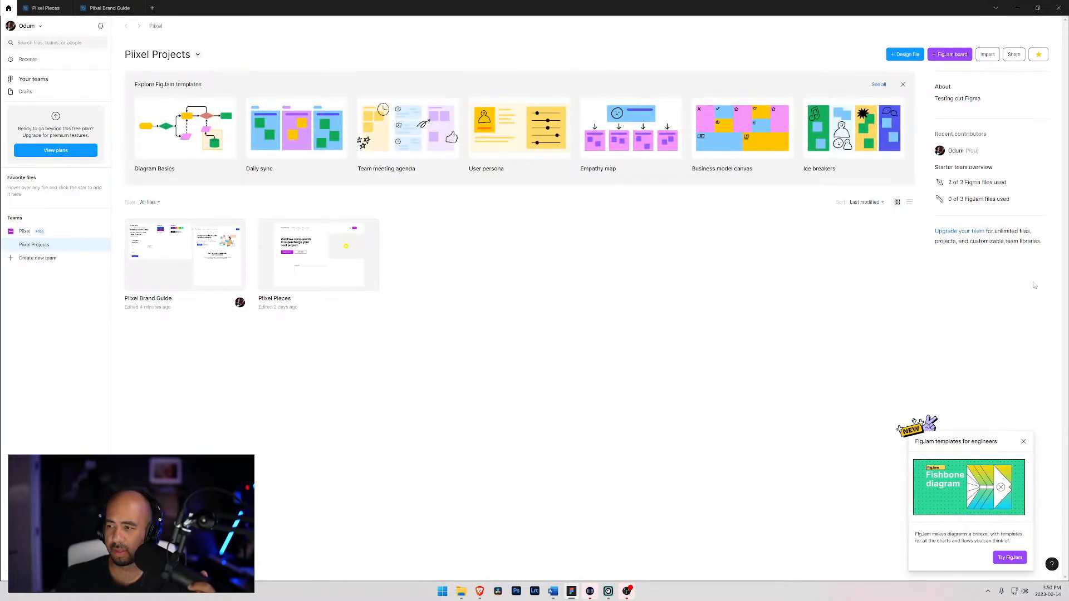
drag(574, 318, 573, 335)
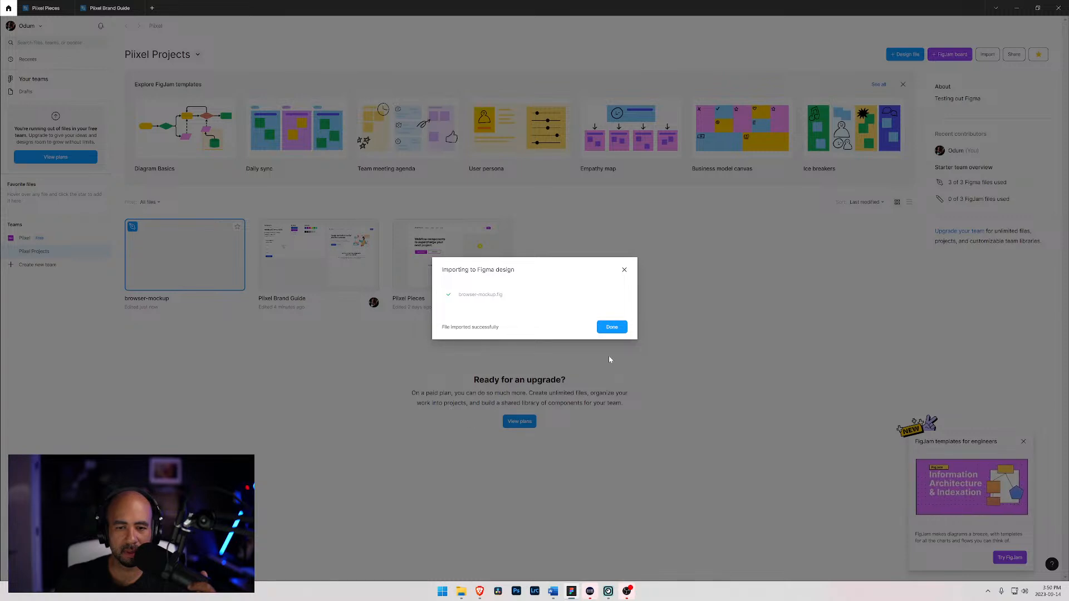
click(604, 327)
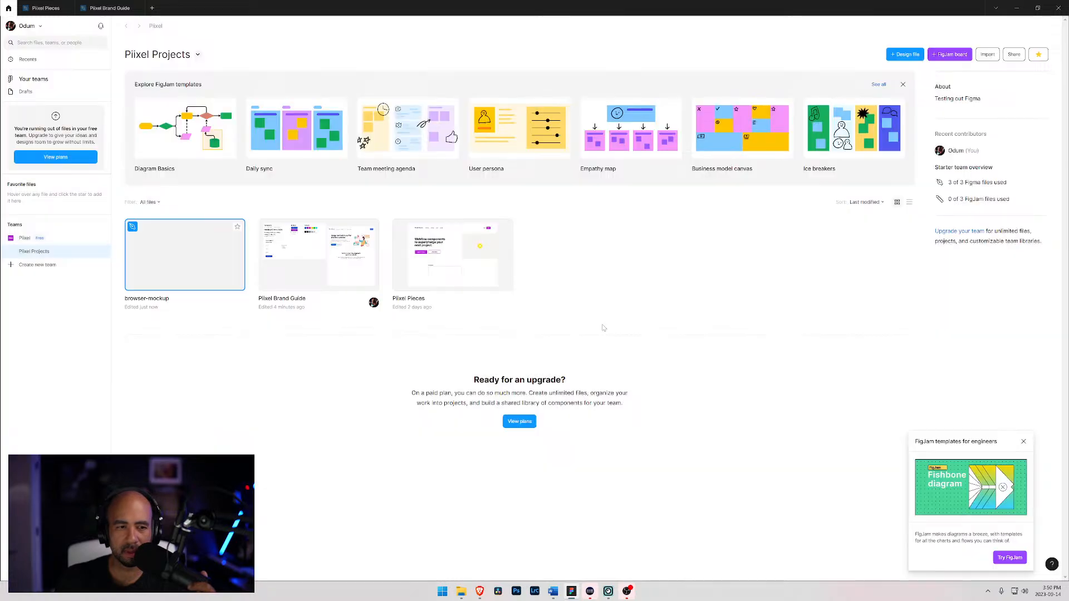
double_click(188, 267)
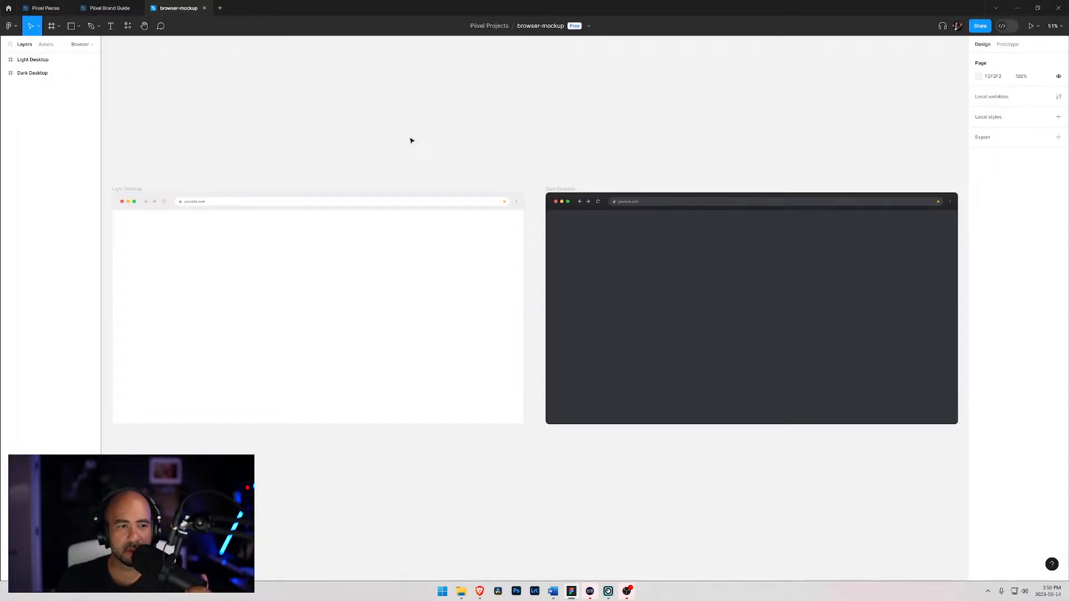
Select and copy all layers inside the Light Desktop frame, from MacOS Buttons through Background.
click(286, 250)
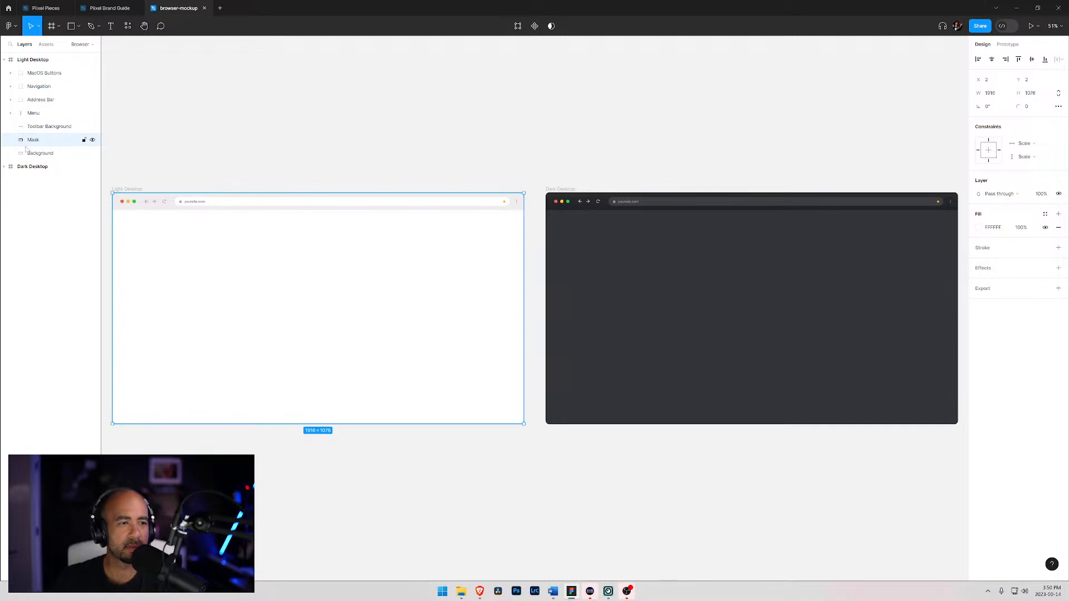
click(28, 61)
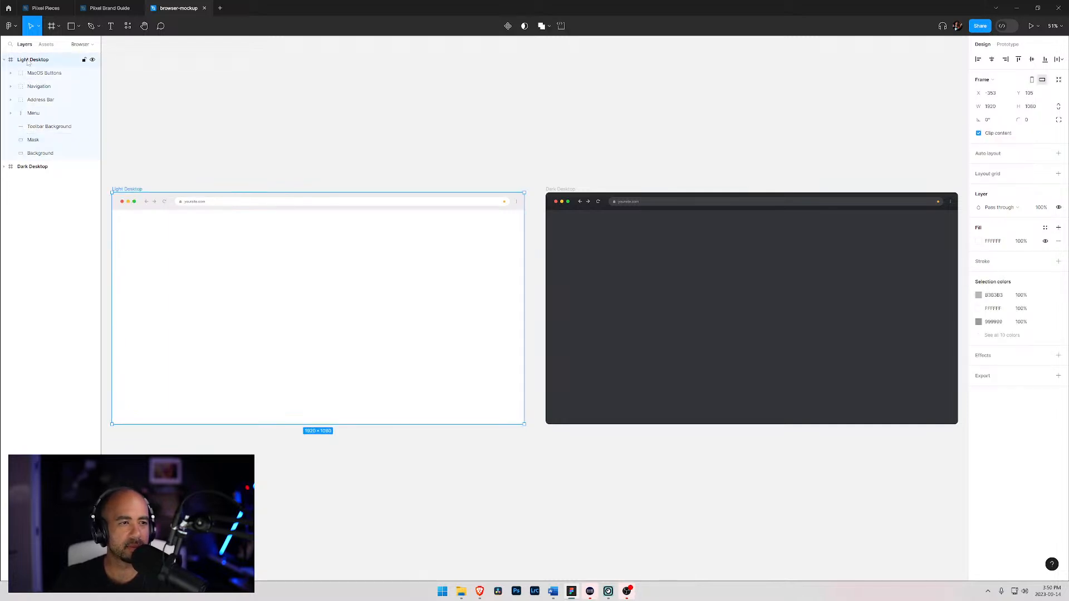
click(31, 73)
shift+click(34, 140)
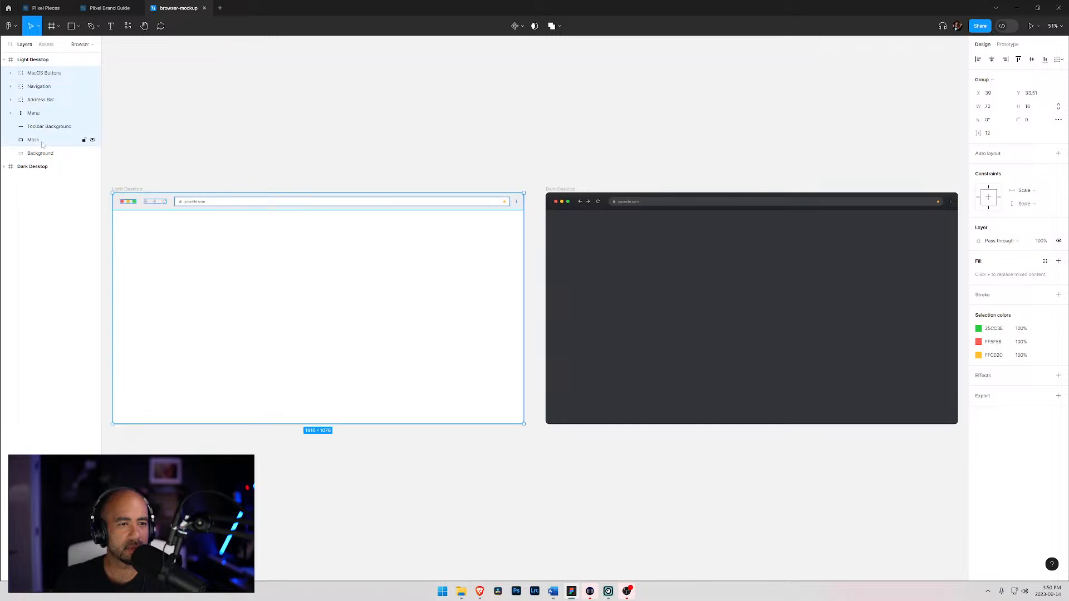
click(42, 155)
click(36, 73)
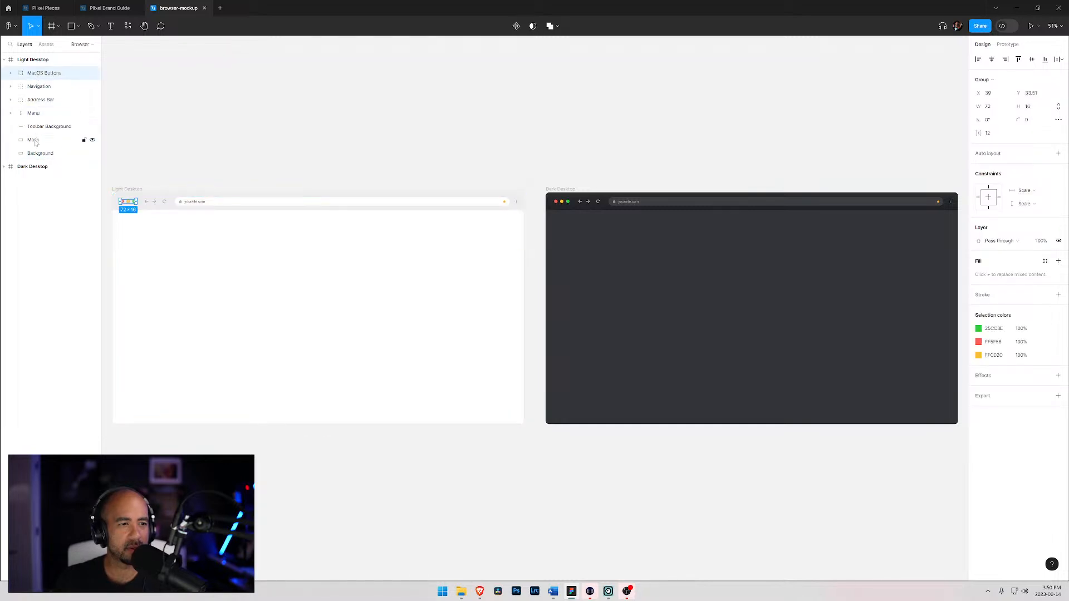
shift+click(34, 153)
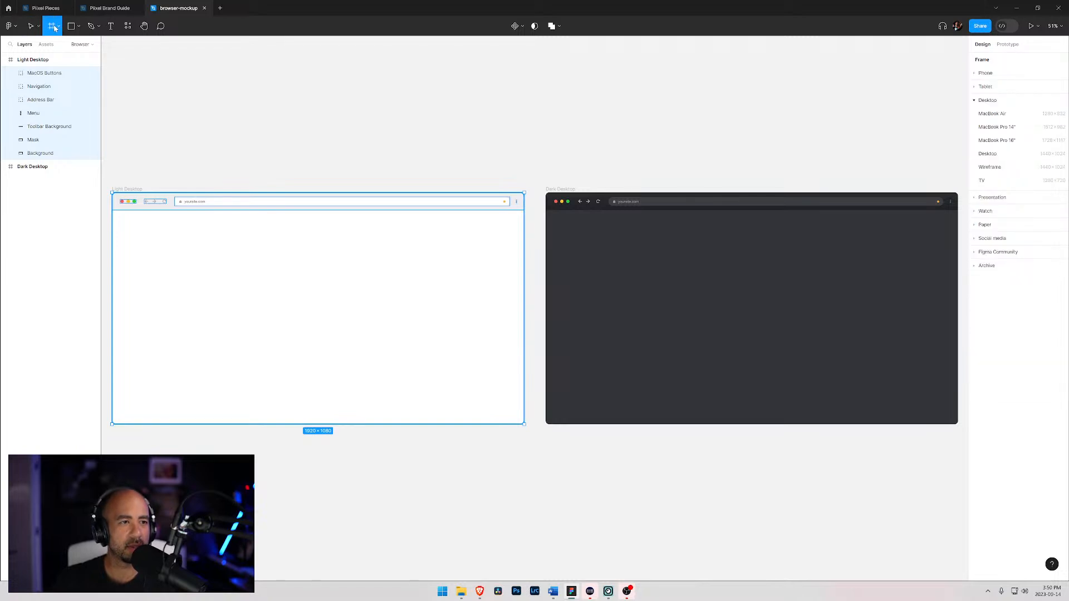
Paste the copied browser layers into the Piixel Brand Guide file and group them inside Home's Section group.
click(94, 9)
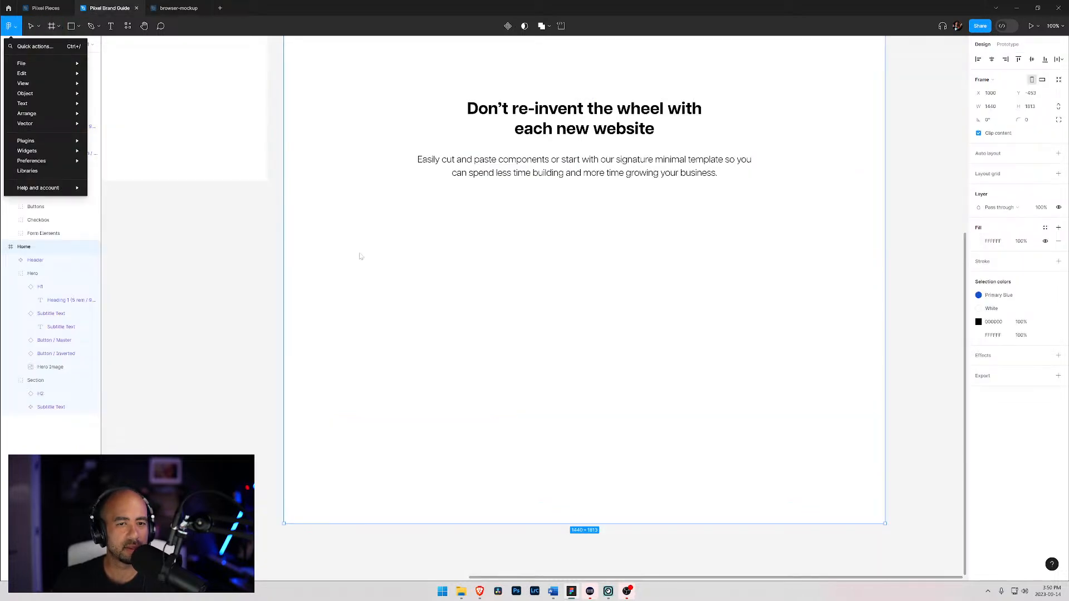
key(Escape)
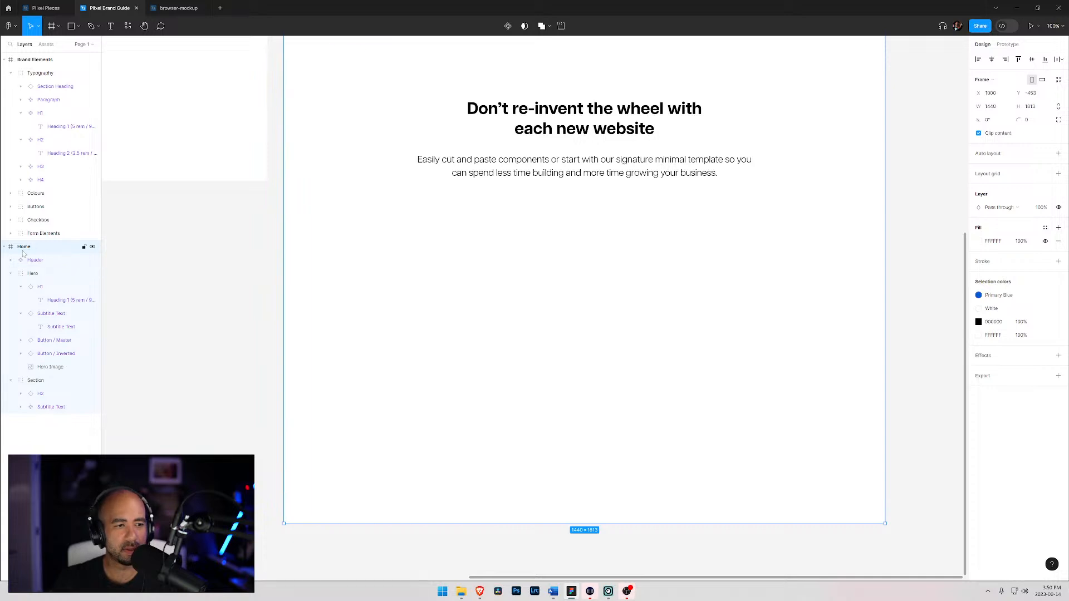
click(496, 337)
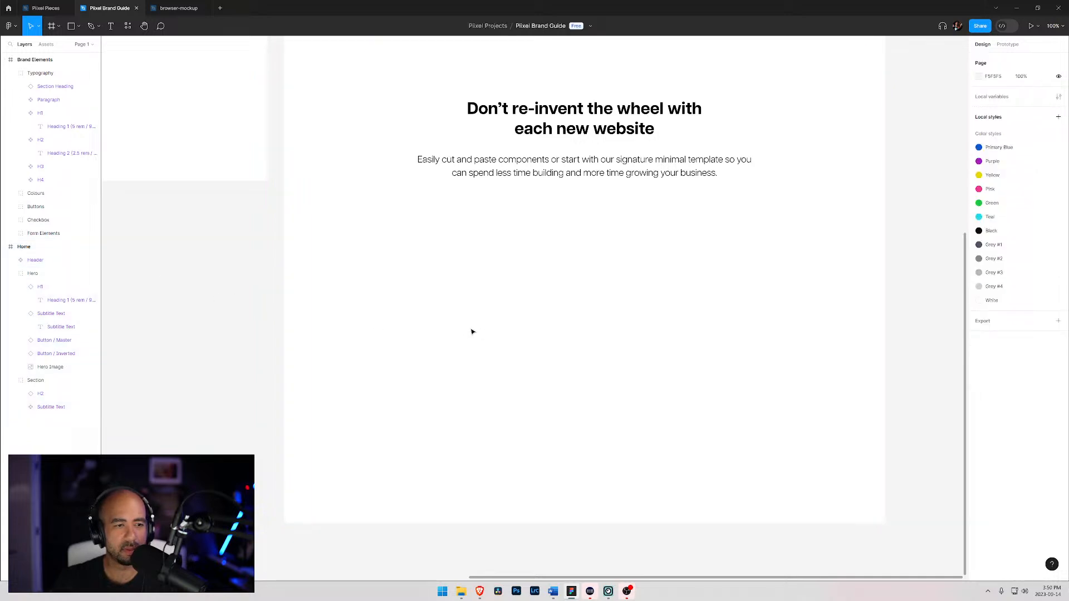
click(24, 250)
click(38, 426)
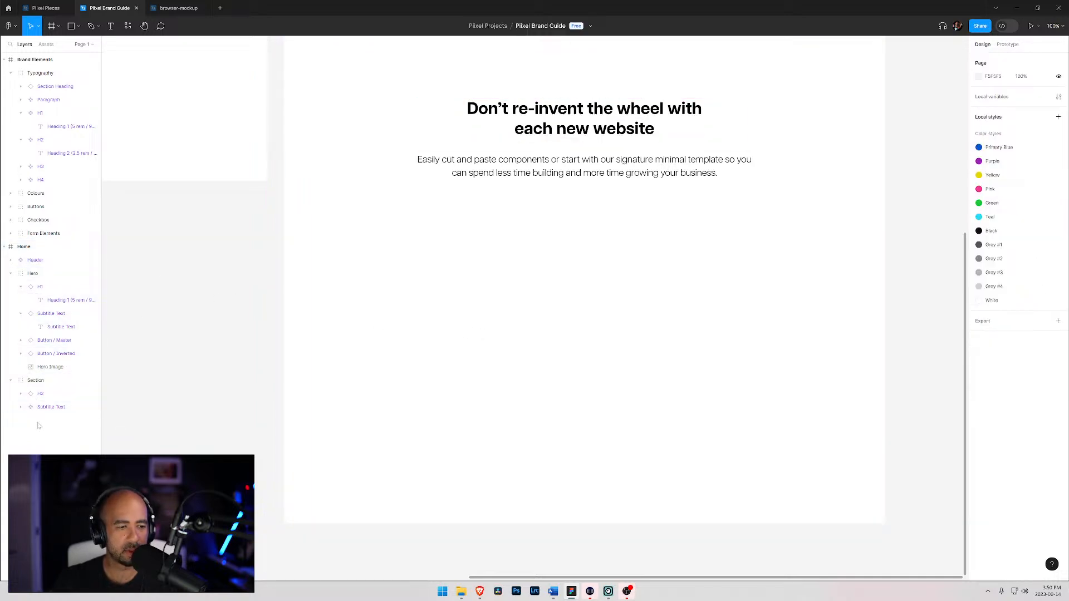
key(ctrl+v)
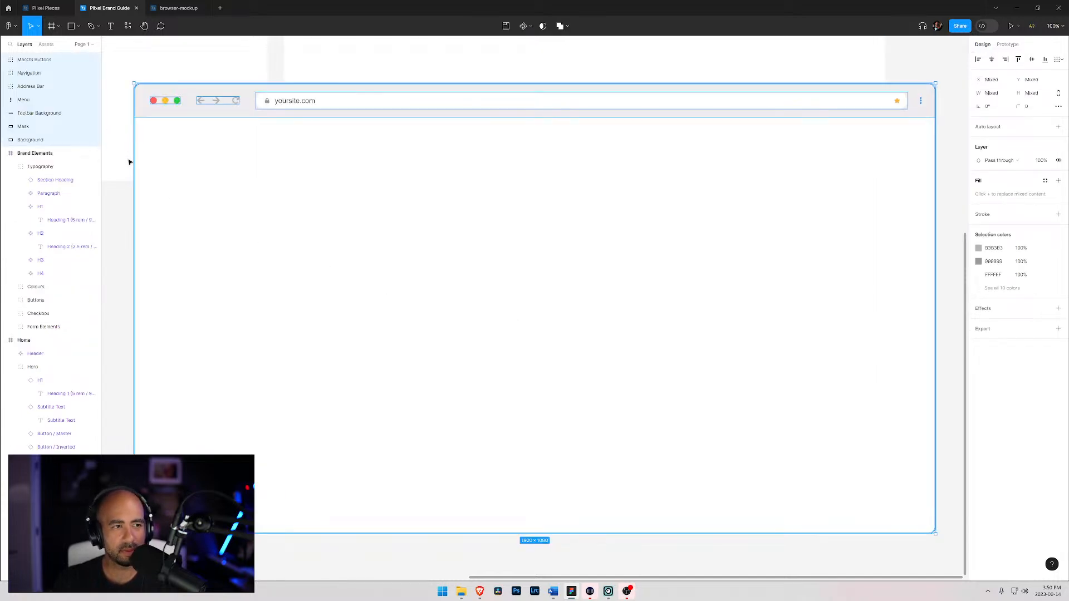
key(ctrl+g)
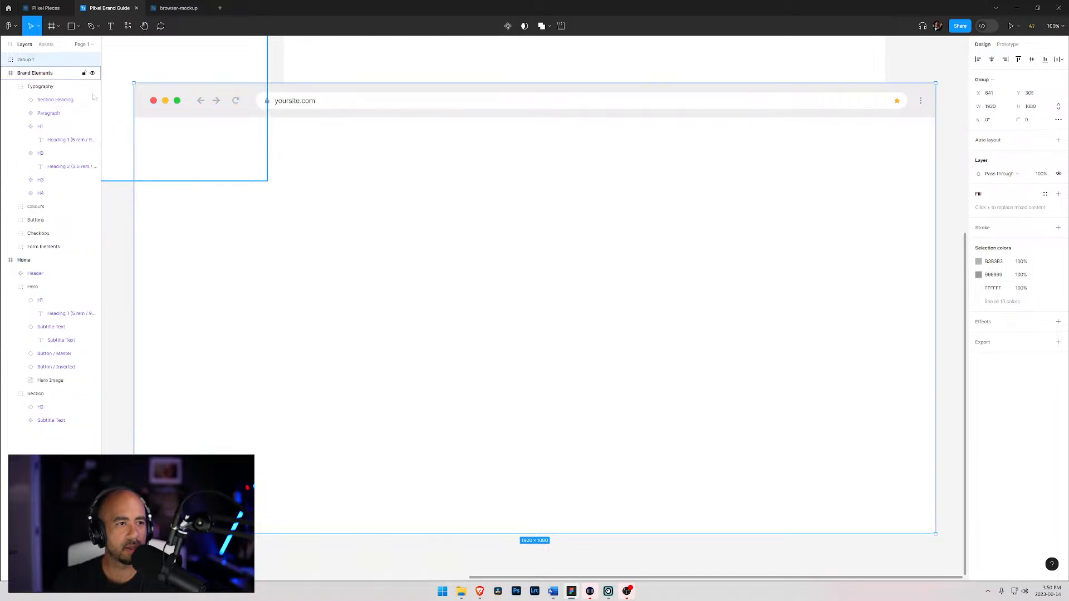
drag(10, 62, 50, 425)
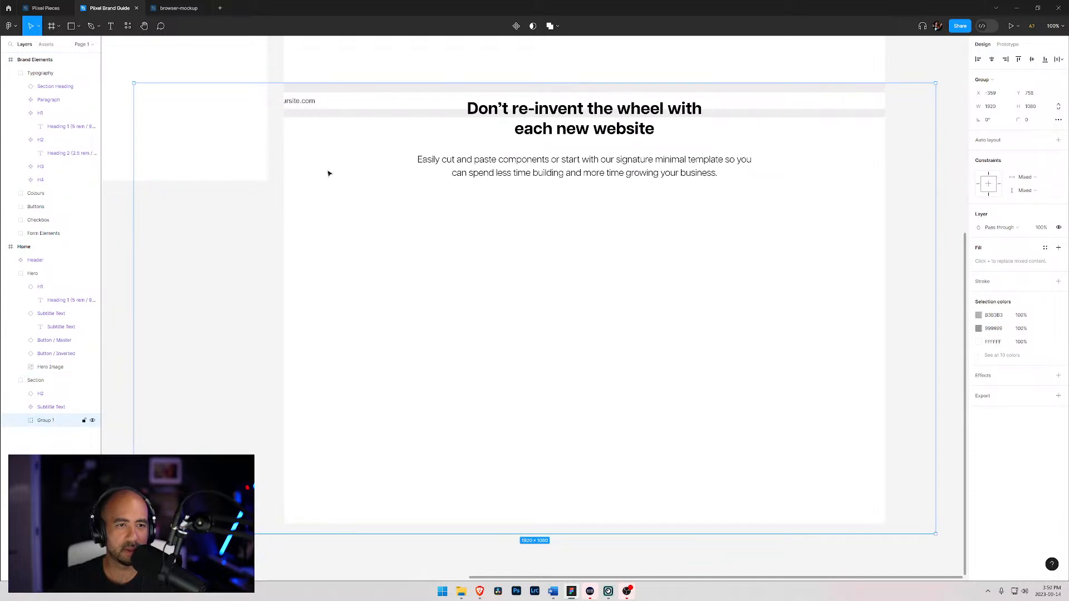
Scale the browser mockup group down to about 1028 × 578 and place it below the section's subtitle text.
drag(133, 82, 376, 265)
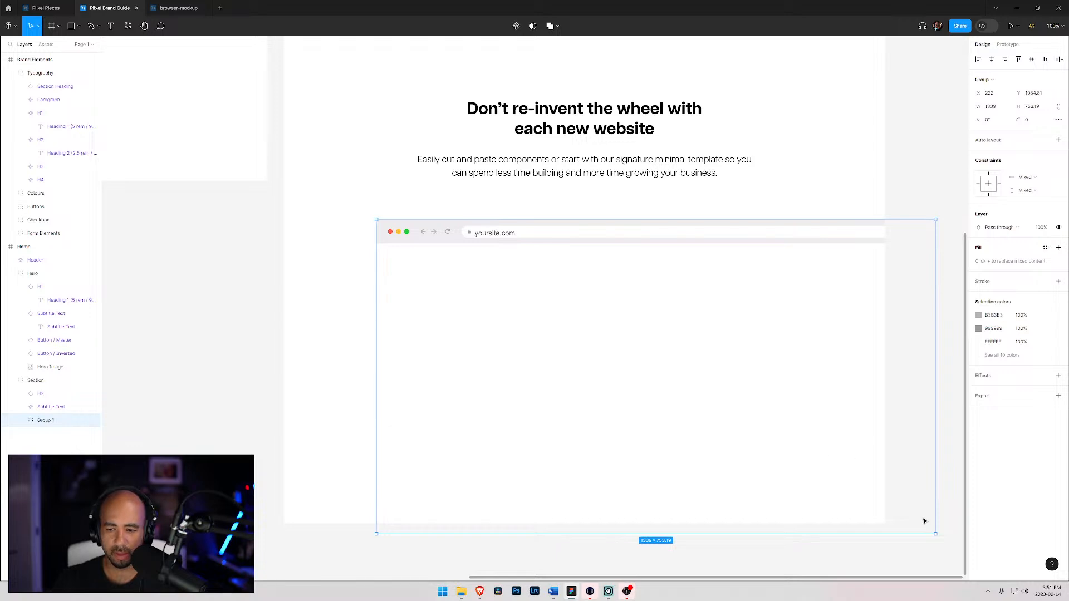
drag(938, 535, 784, 462)
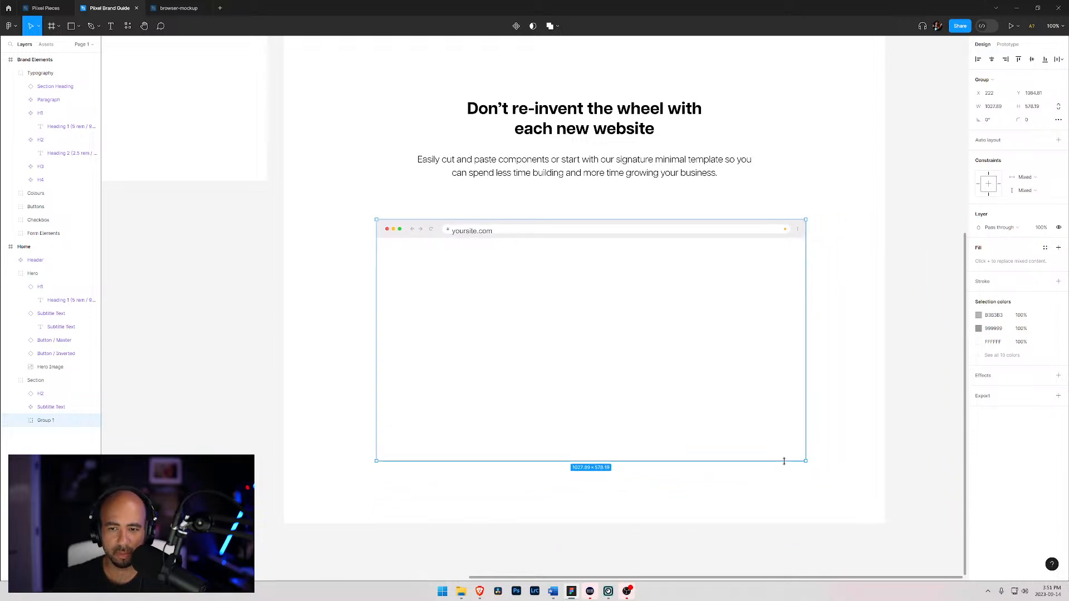
click(397, 203)
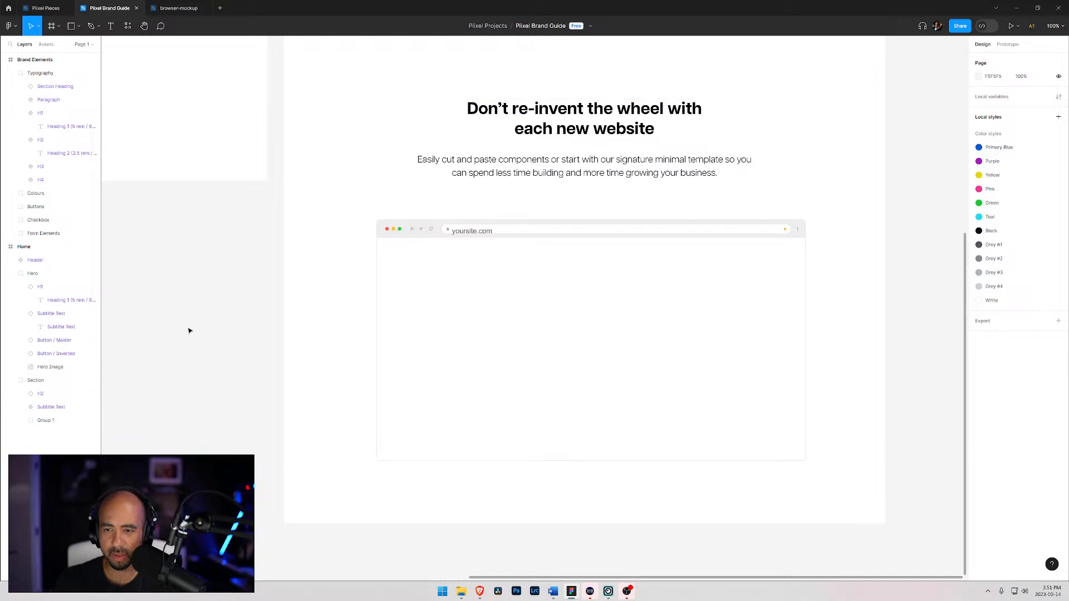
Set the mockup's yoursite.com address text to size 12 and nudge it up to sit centred in the address bar.
key(ctrl+plus)
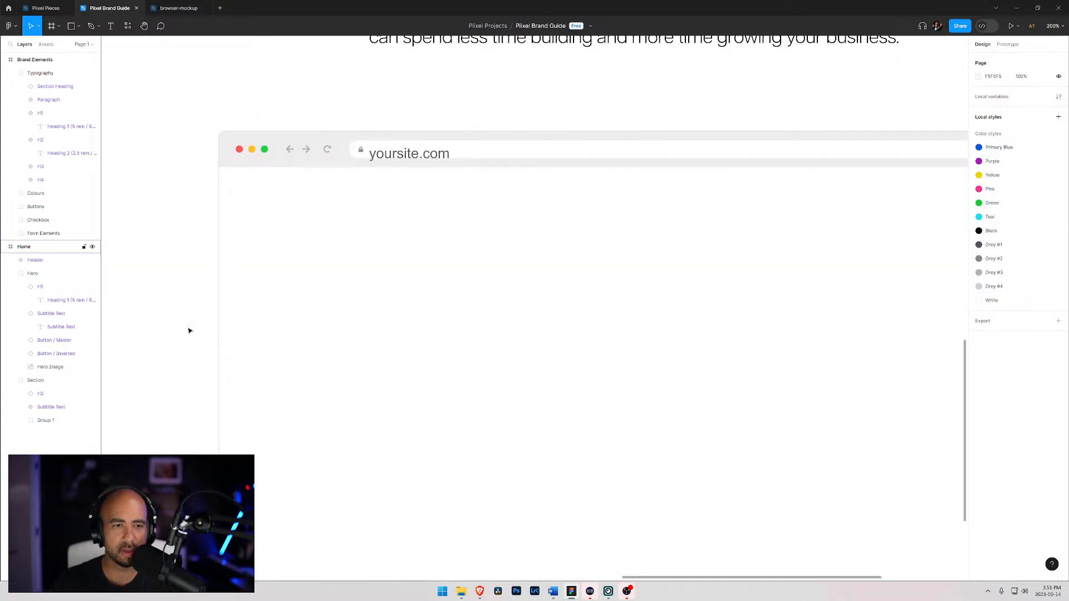
click(384, 158)
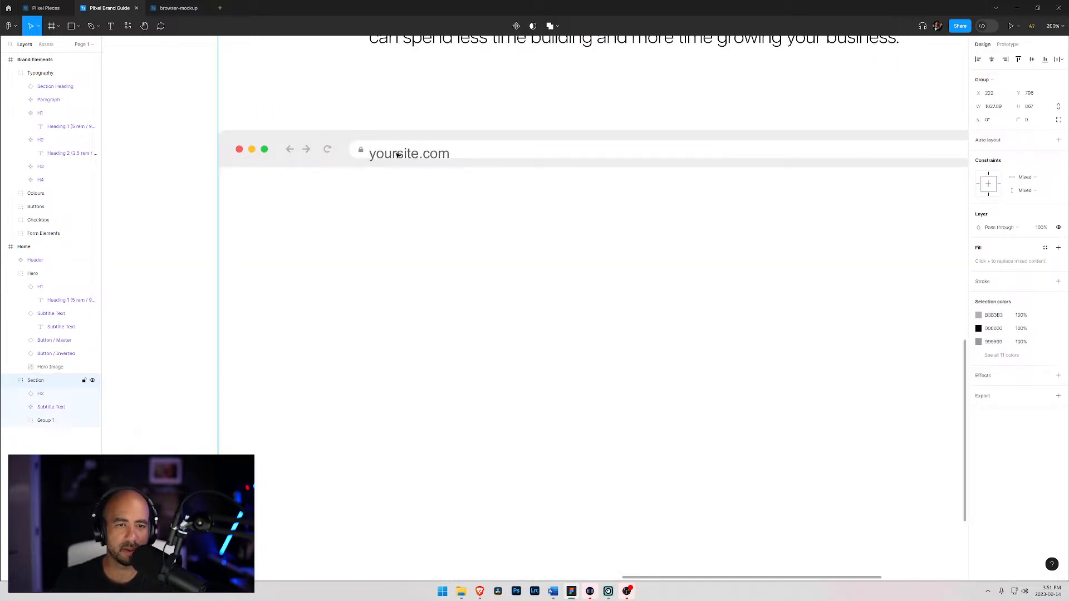
click(25, 423)
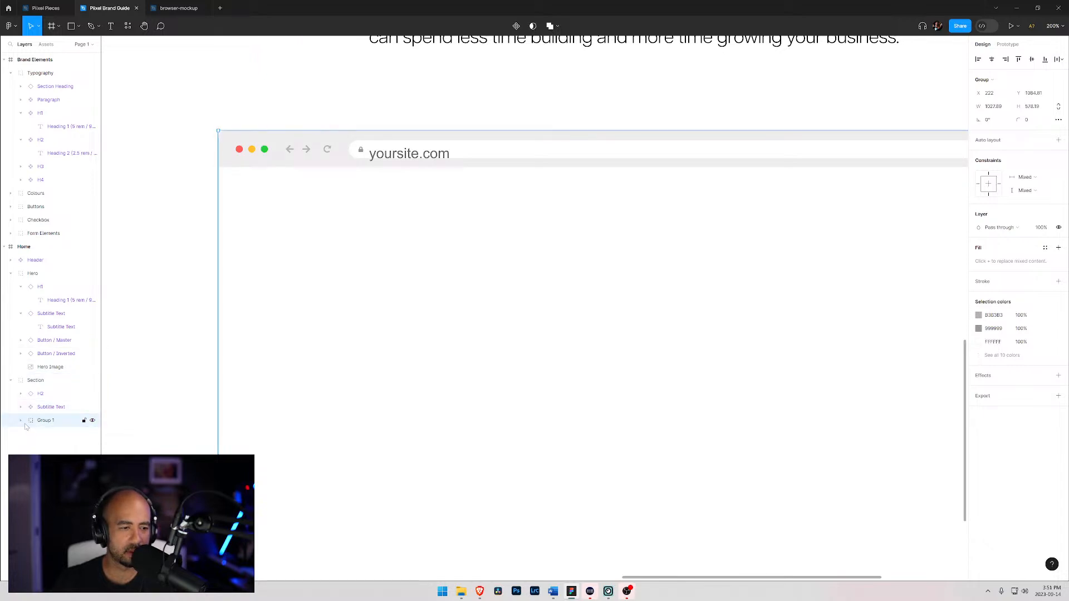
click(21, 421)
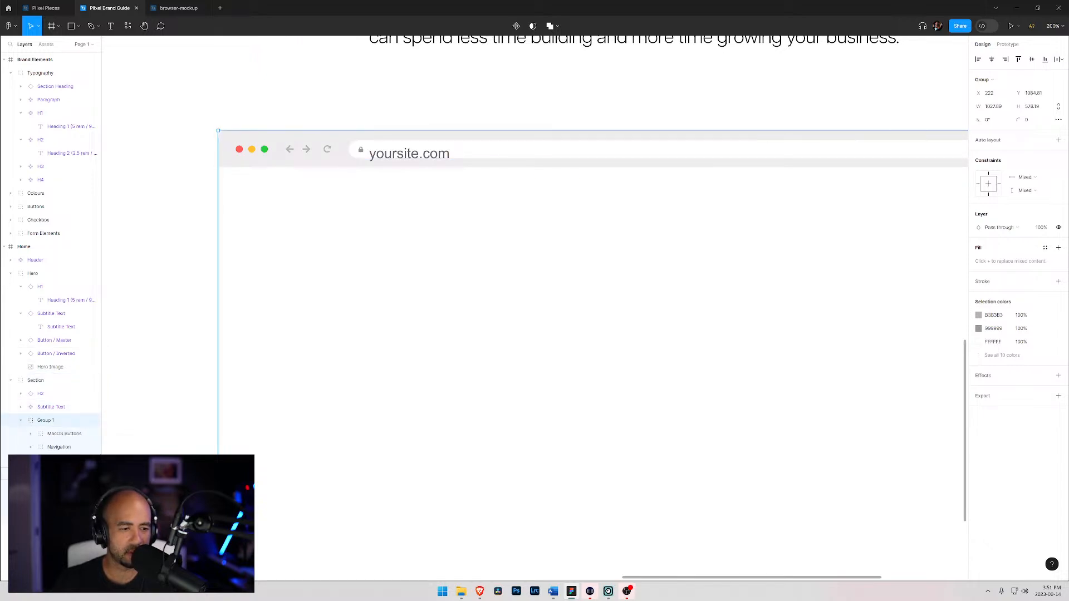
click(50, 461)
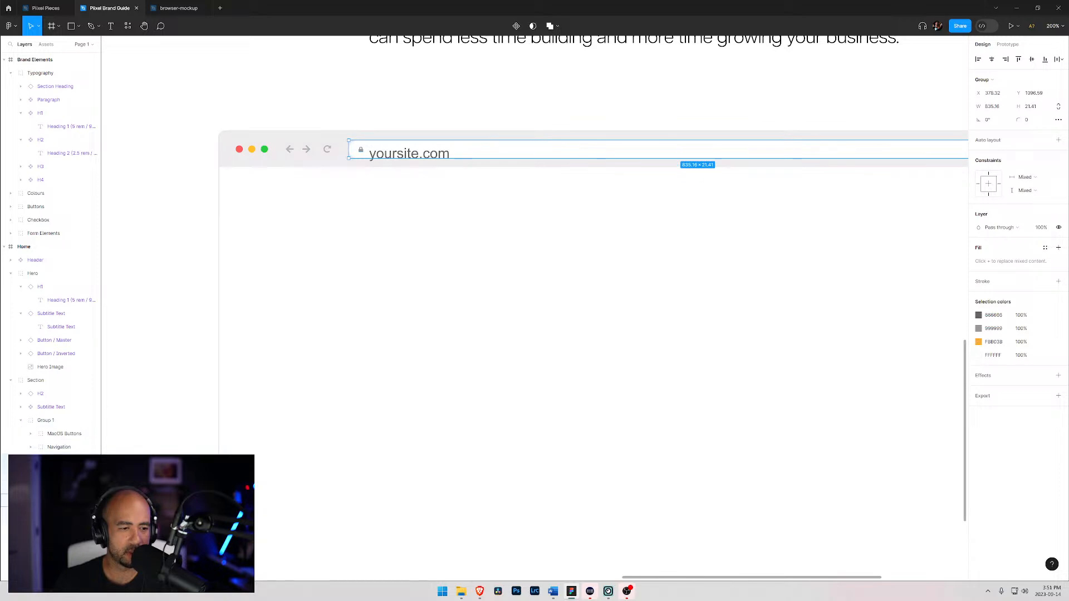
key(Return)
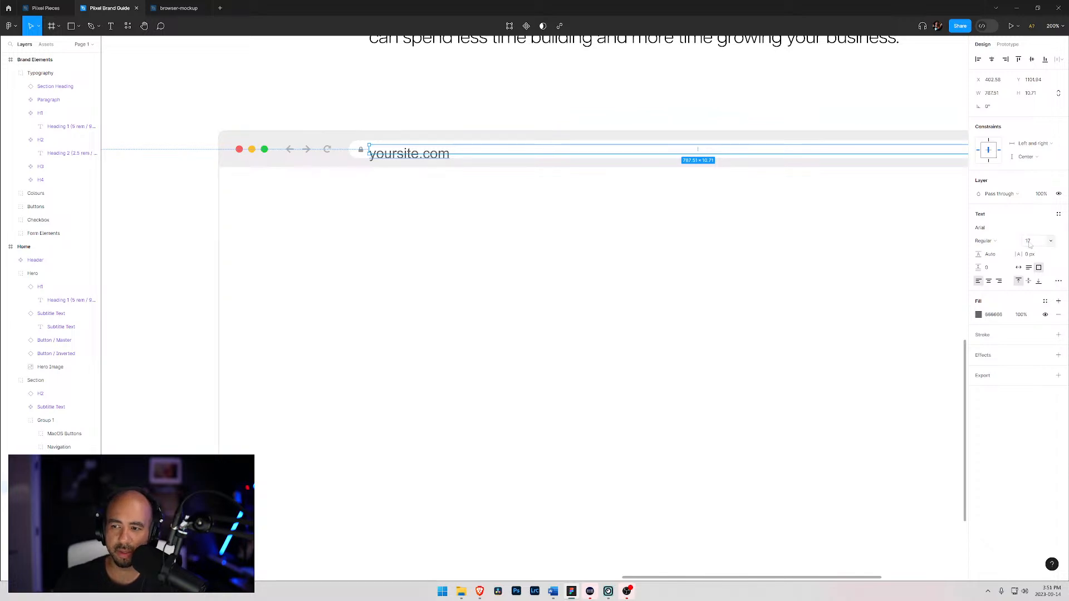
click(1050, 242)
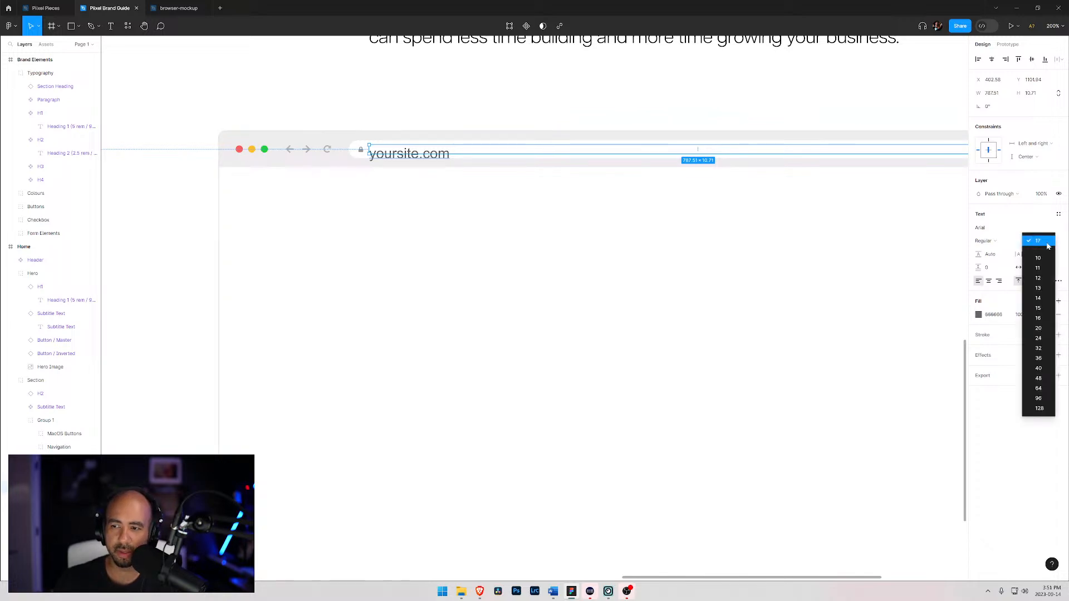
click(1038, 278)
key(Up)
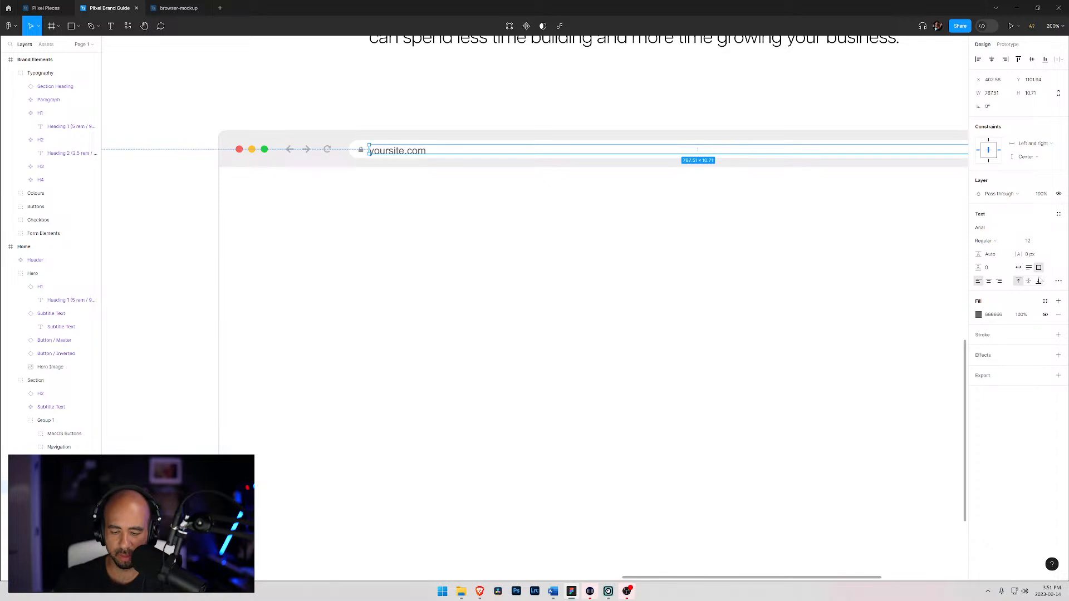
click(460, 257)
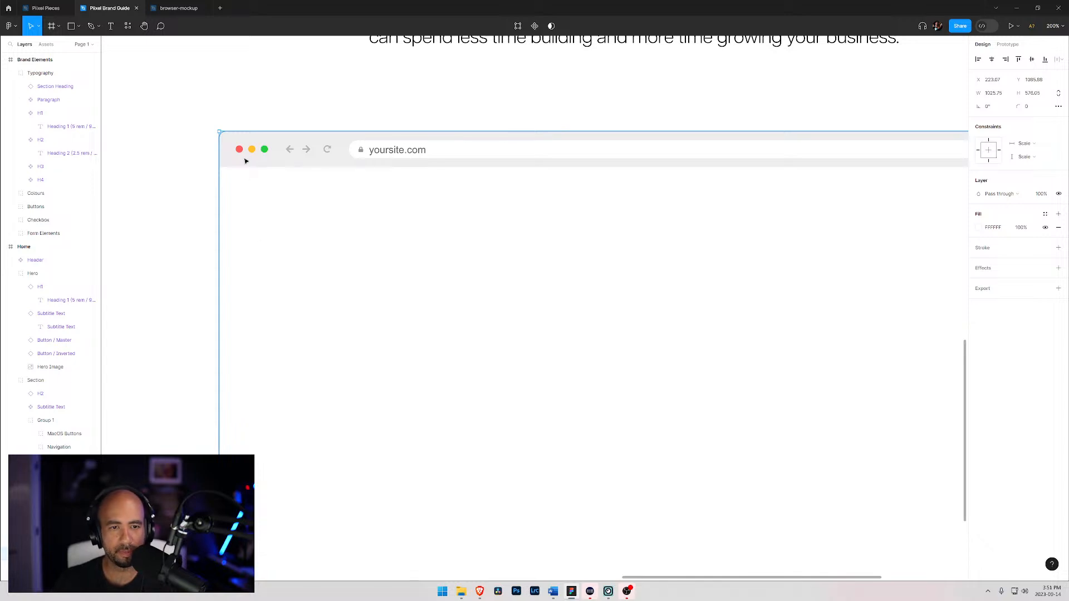
click(222, 102)
scroll(281, 101, down, 3)
scroll(256, 139, up, 5)
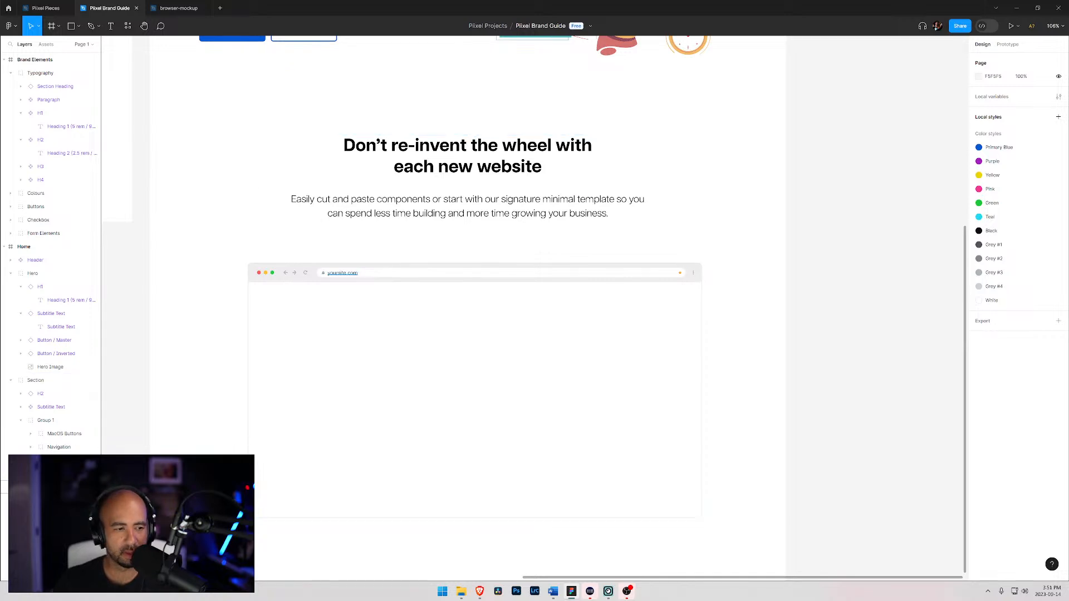
Rename the browser mockup group as Screenshot.
click(45, 422)
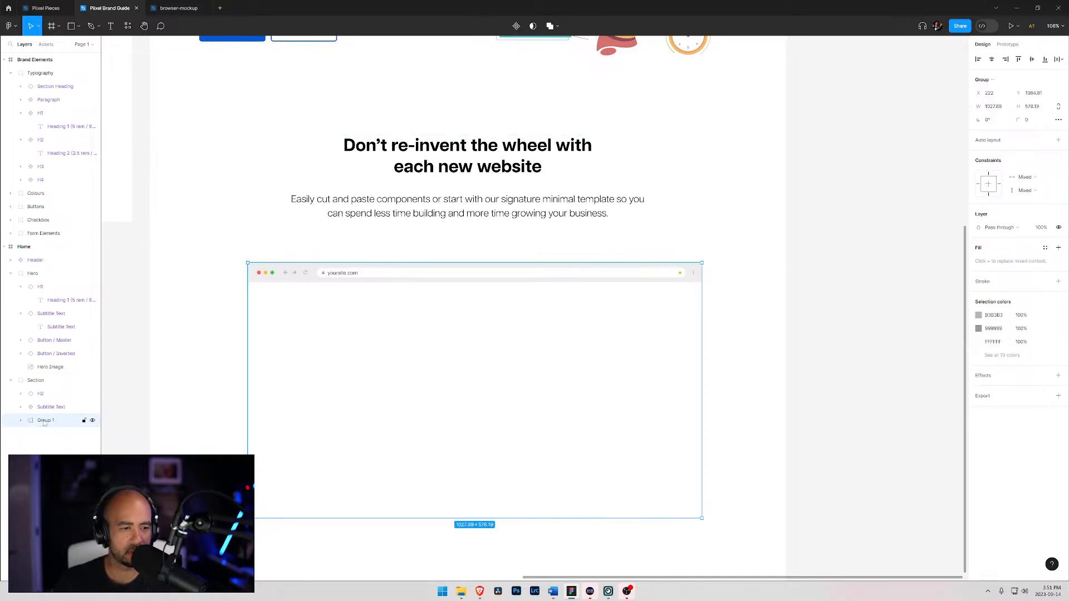
double_click(44, 422)
text(Screenshot)
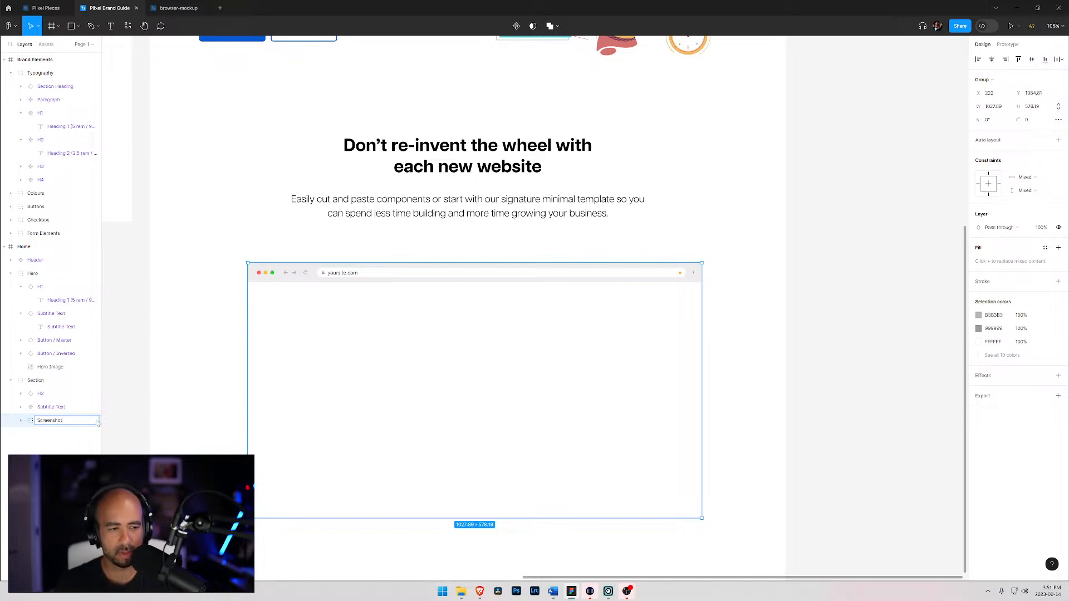
key(Return)
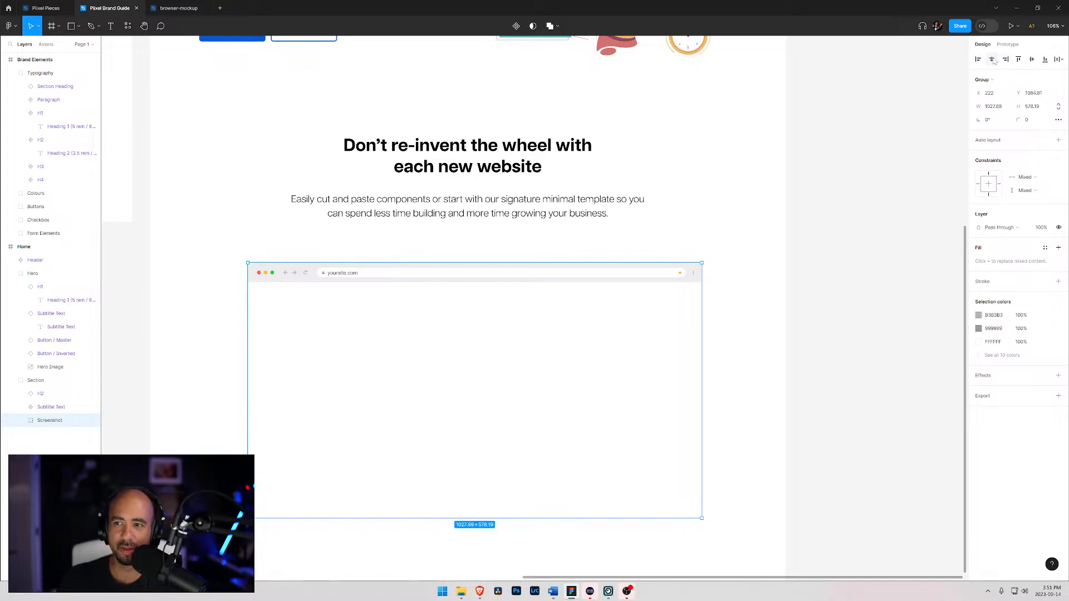
click(215, 284)
drag(287, 278, 271, 280)
key(ctrl+z)
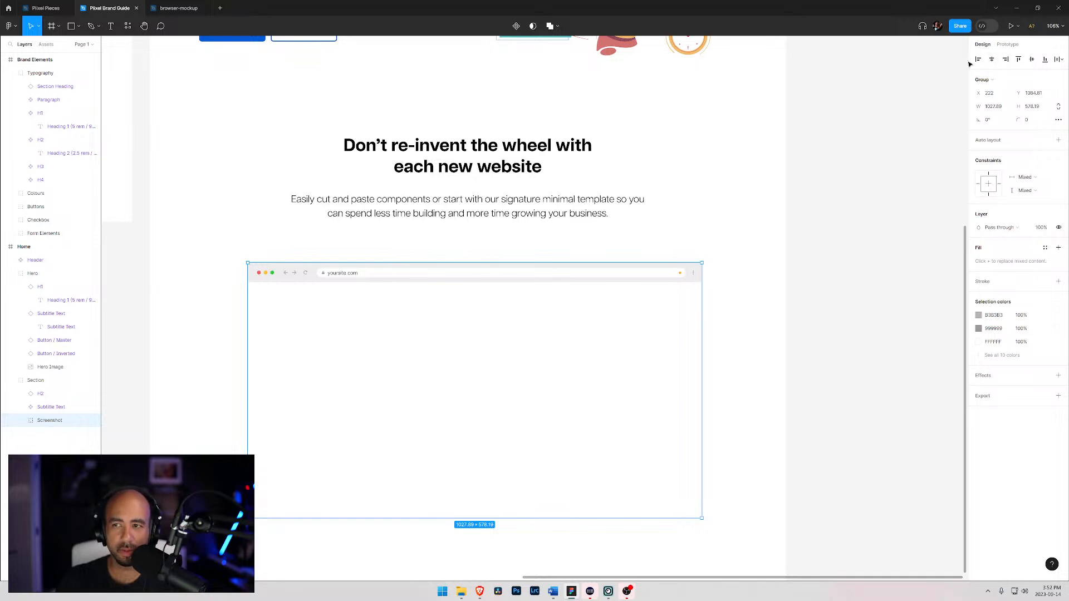
Move the Screenshot group slightly up and centre it horizontally under the section's heading and subtitle.
drag(580, 277, 490, 265)
click(717, 246)
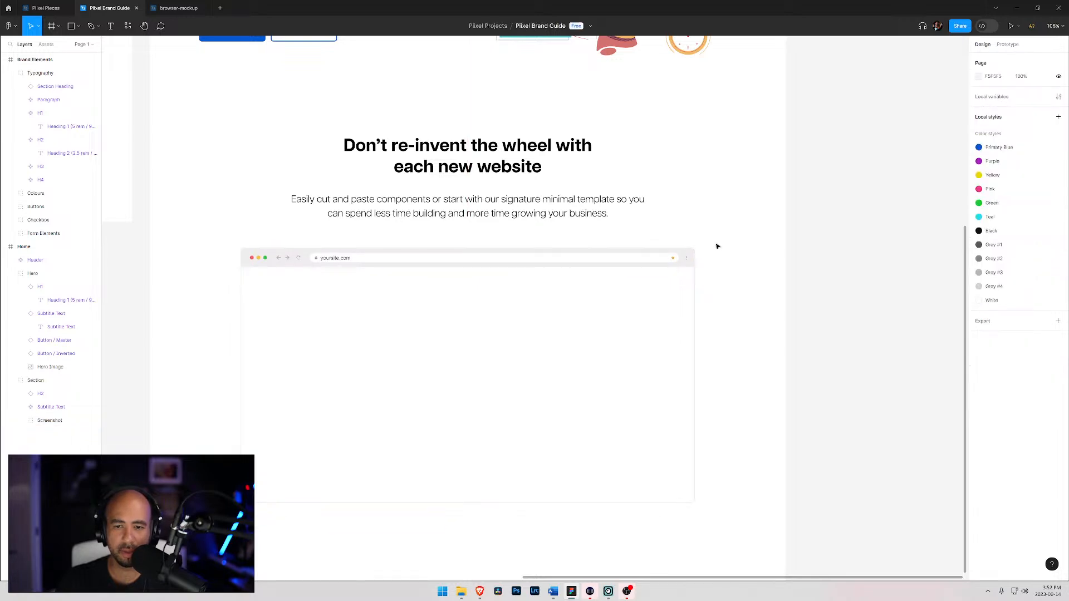
Review the Home page layout from the hero down to the browser mockup, checking the spacing between sections.
scroll(635, 274, down, 1)
scroll(260, 249, up, 2)
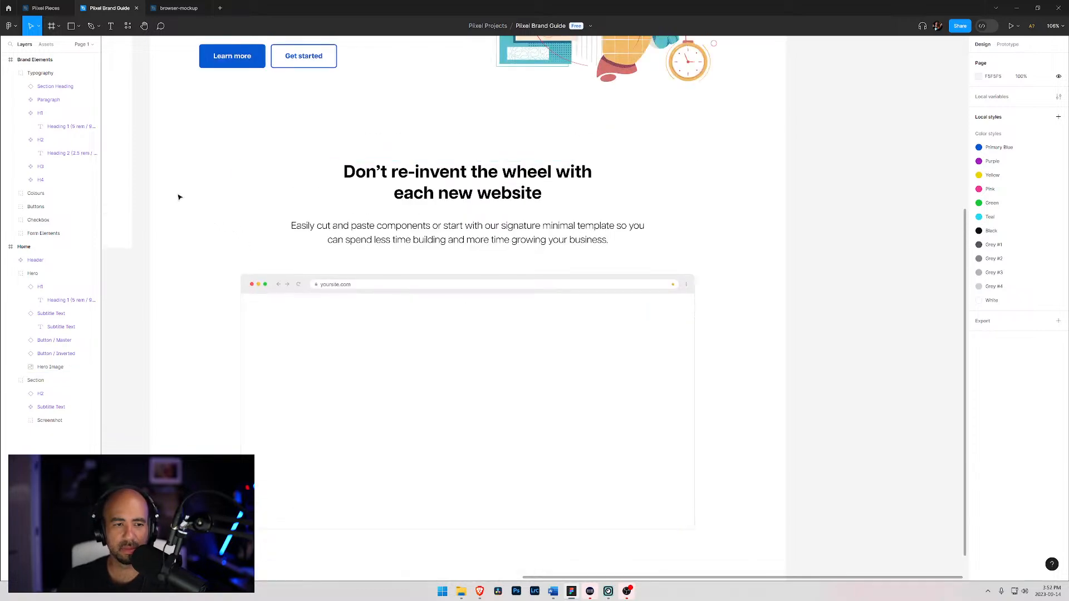
scroll(189, 198, down, 3)
scroll(210, 198, up, 8)
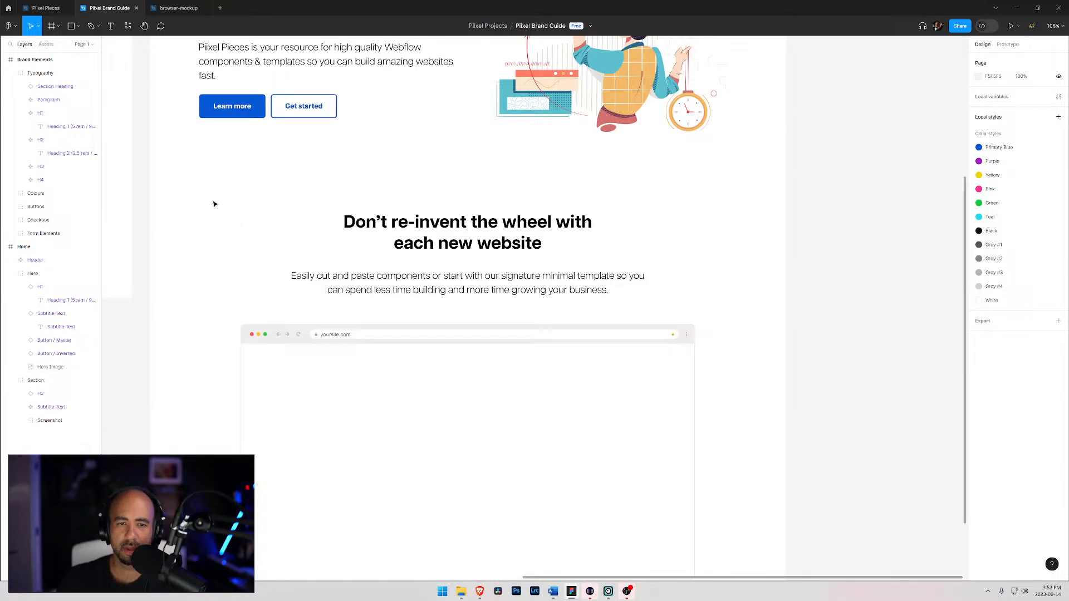
scroll(255, 215, down, 4)
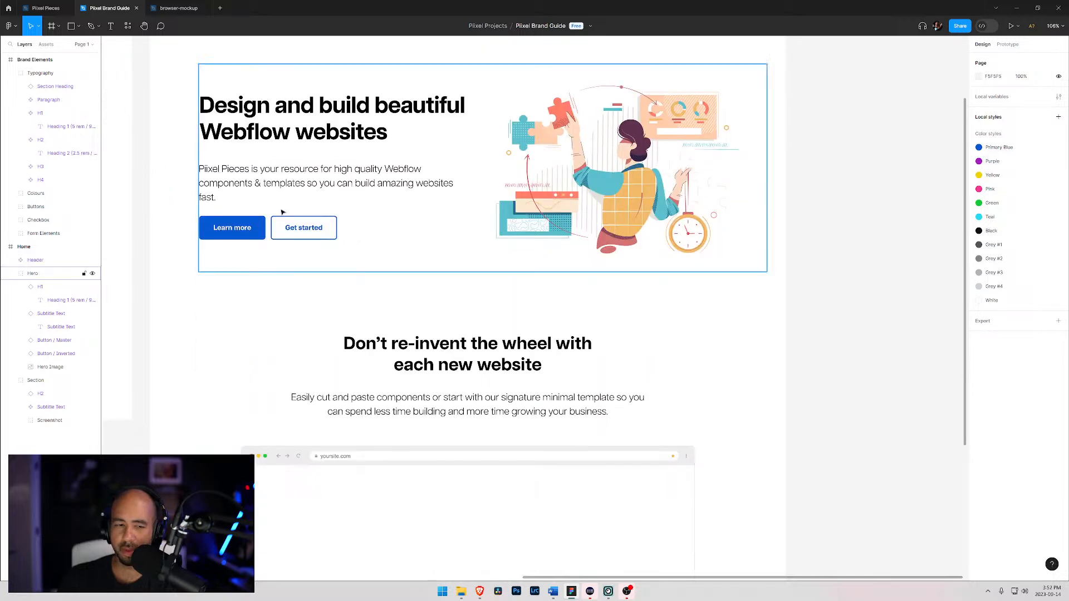
scroll(429, 232, down, 2)
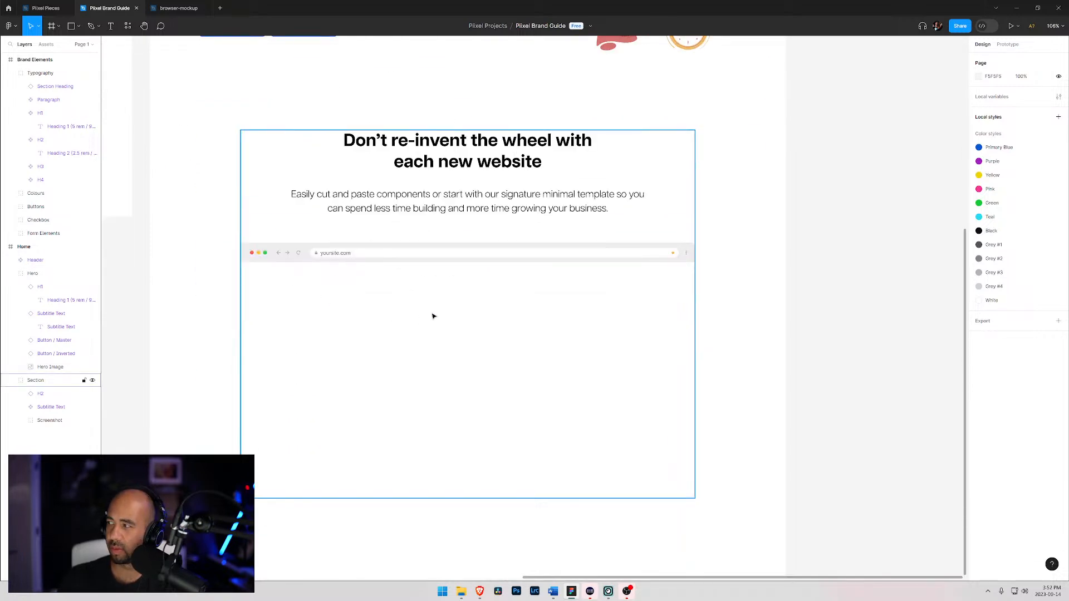
scroll(433, 316, down, 1)
scroll(433, 316, down, 1)
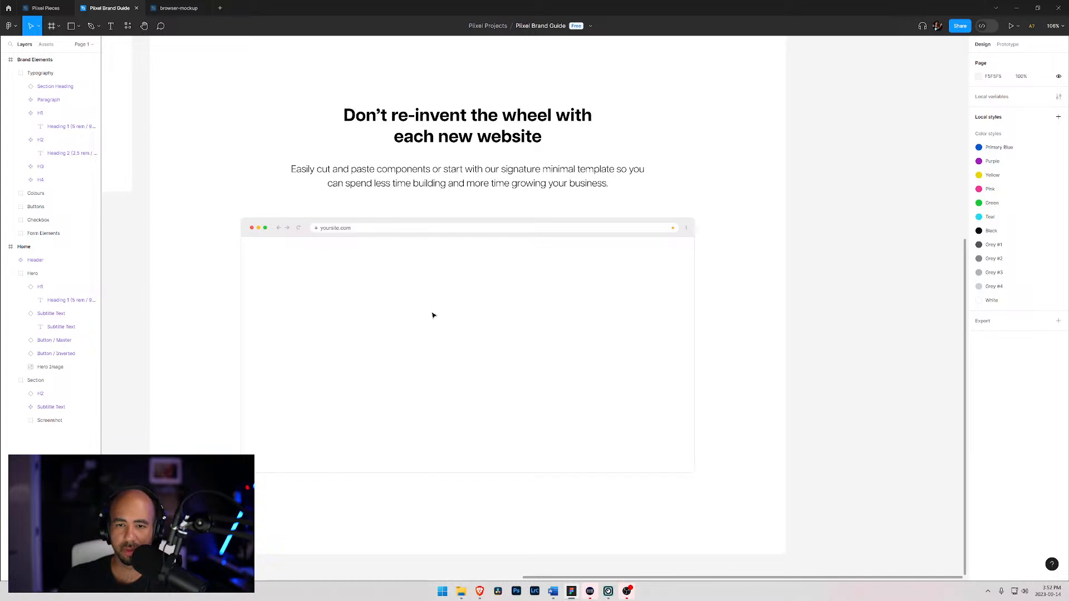
Examine the Piixel Pieces website content document in Word for the home page copy that follows the section title and subtitle.
scroll(433, 316, down, 2)
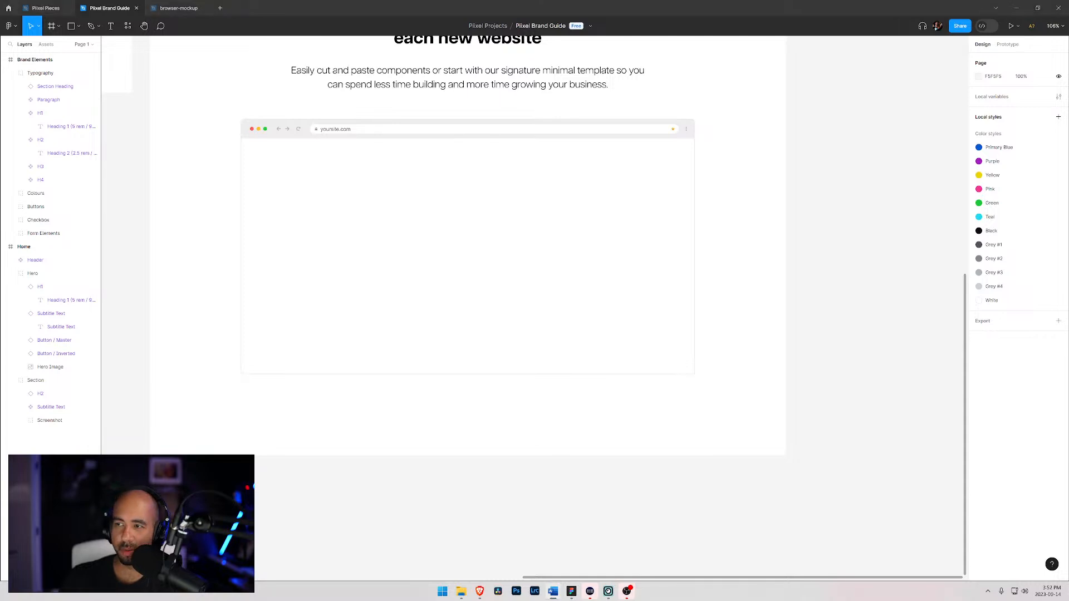
scroll(624, 241, up, 1)
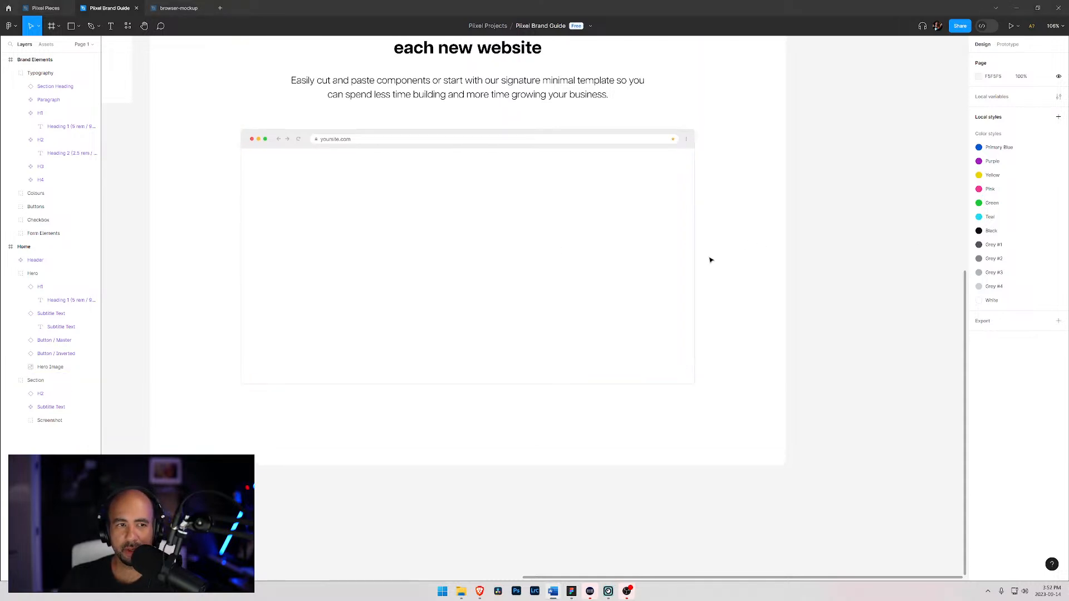
scroll(282, 239, up, 3)
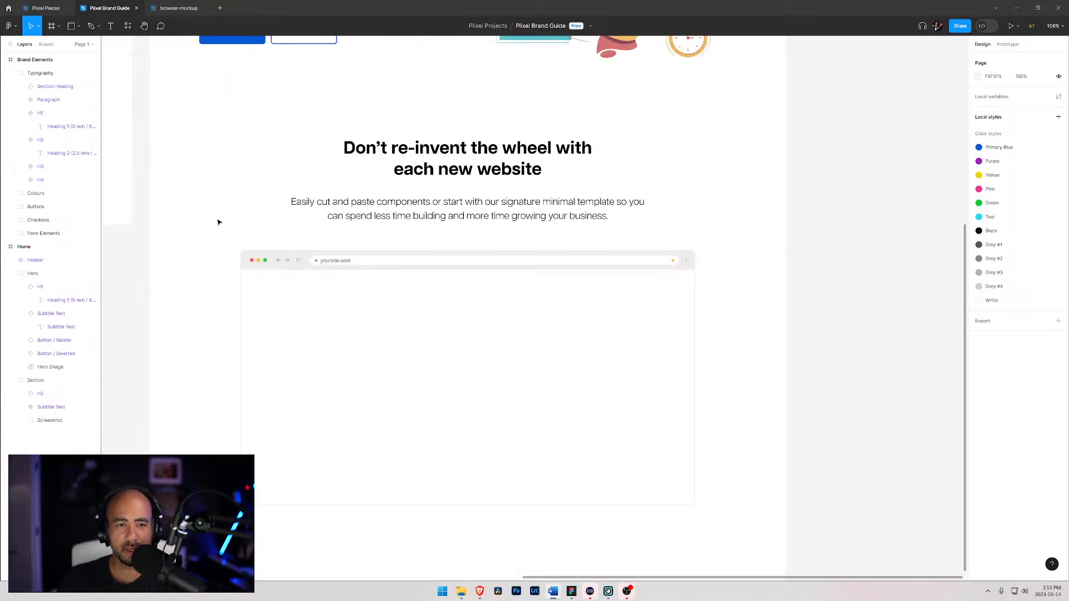
drag(1068, 101, 746, 74)
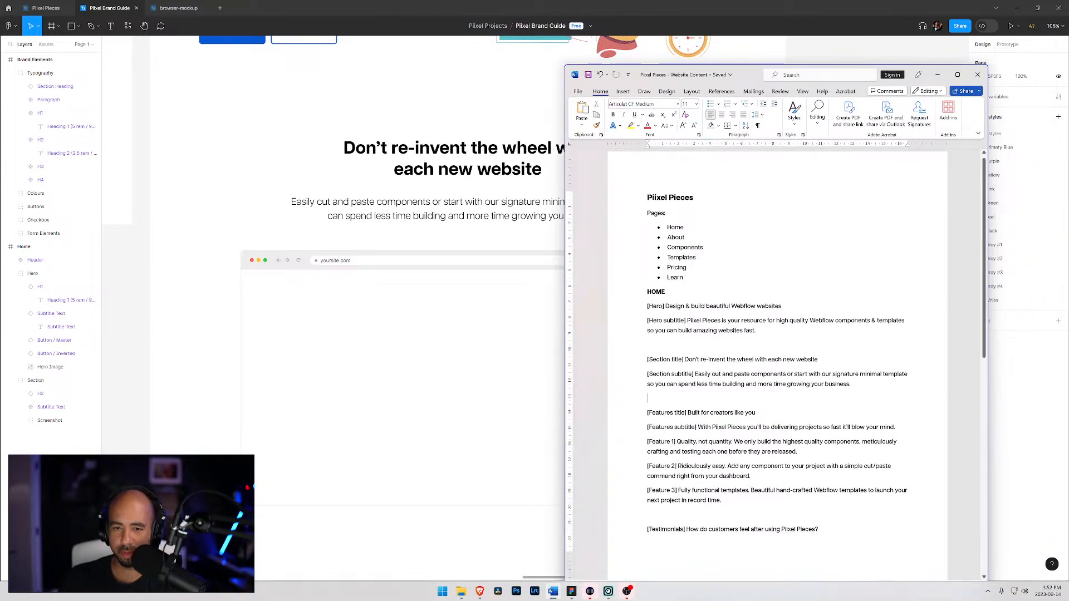
scroll(777, 362, down, 3)
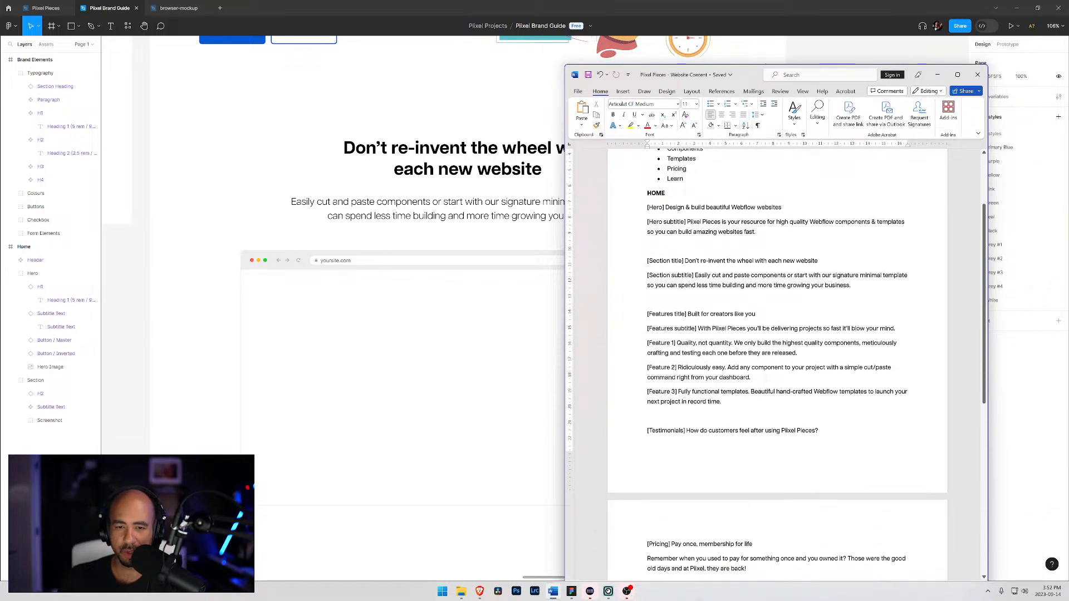
scroll(777, 362, down, 2)
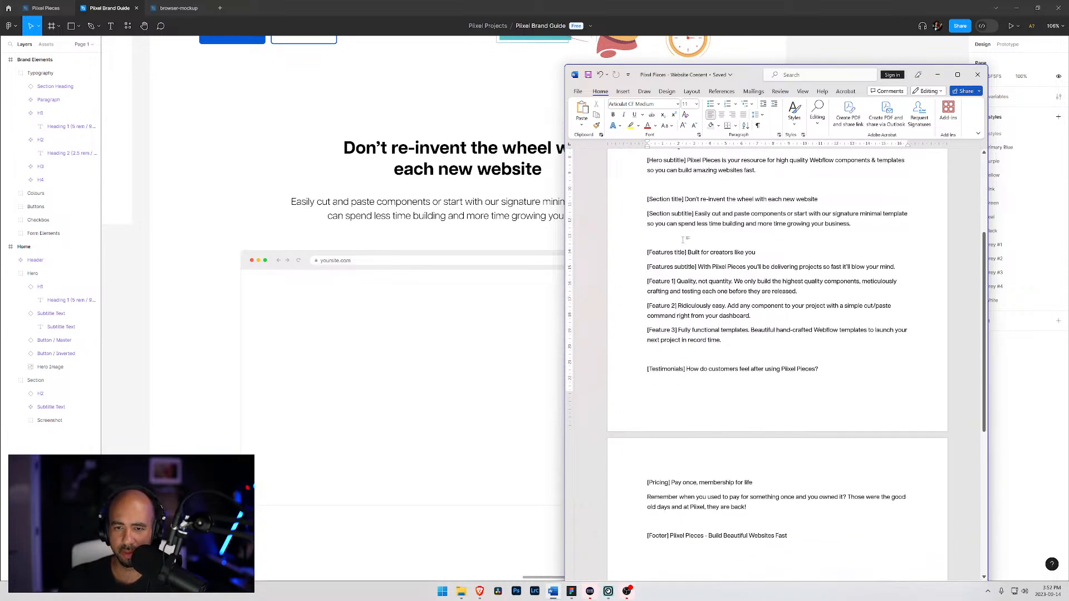
drag(647, 252, 756, 341)
click(753, 317)
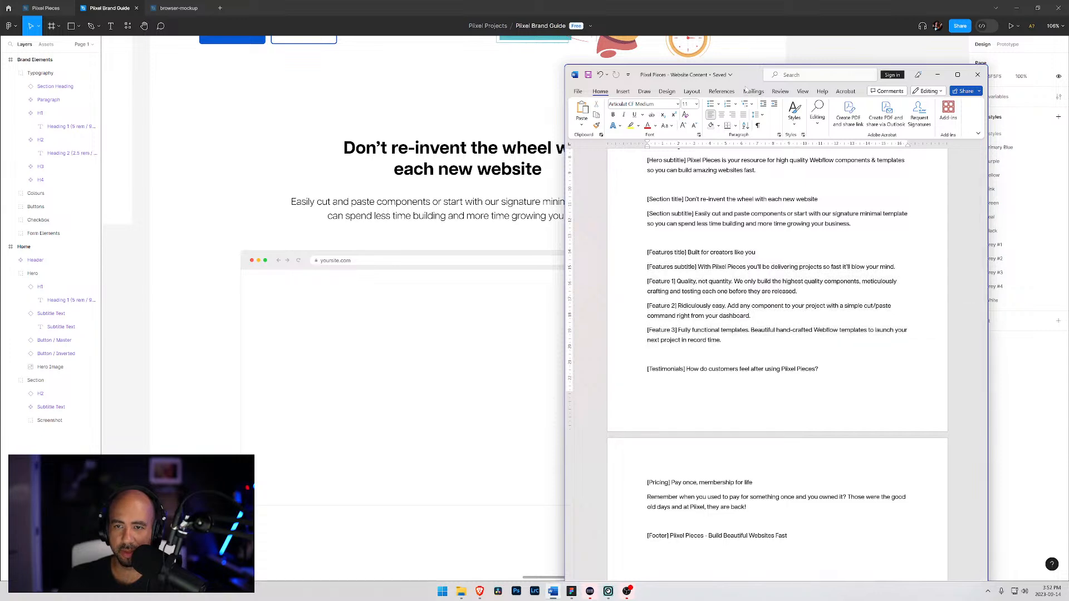
drag(746, 75, 1068, 76)
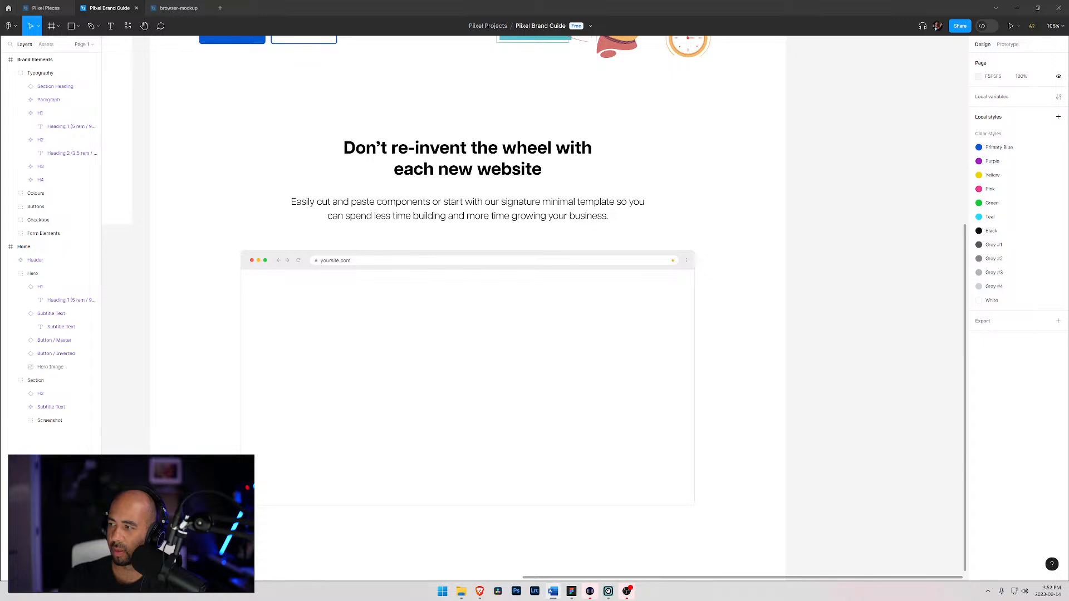
Rename the group holding the heading, subtitle and browser mockup as "Section / Re-invent".
click(36, 383)
double_click(37, 382)
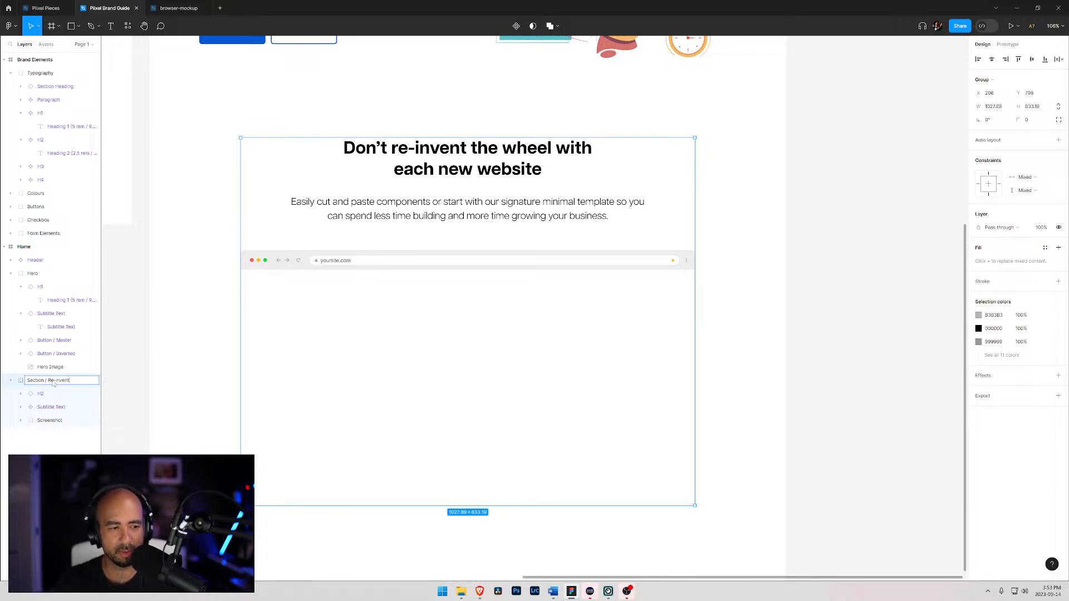
click(42, 442)
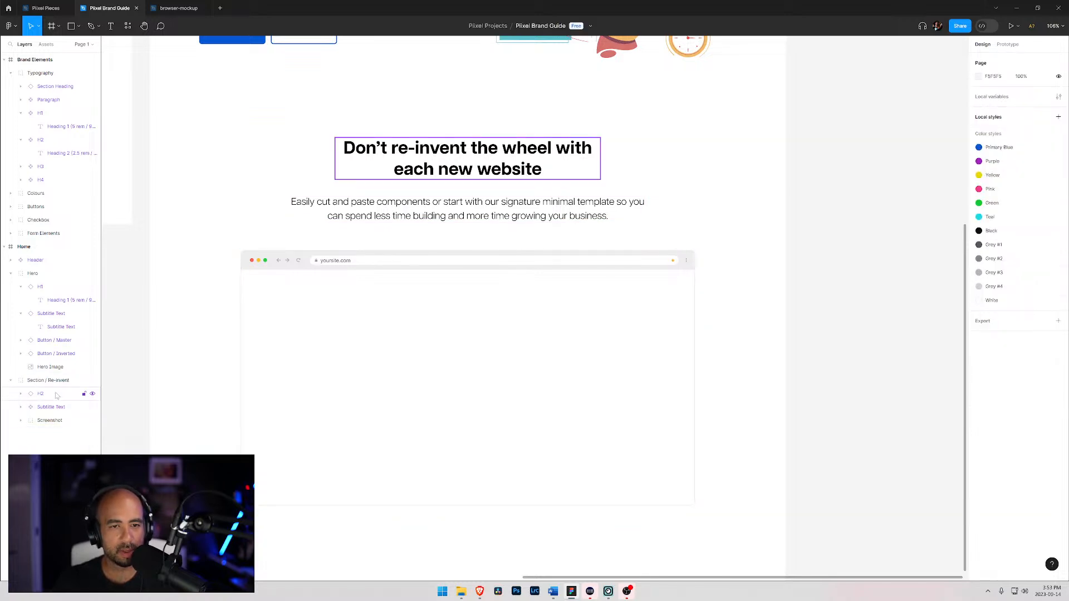
Duplicate the Section / Re-invent group directly below the original and order the copy after it inside the Home frame.
click(6, 382)
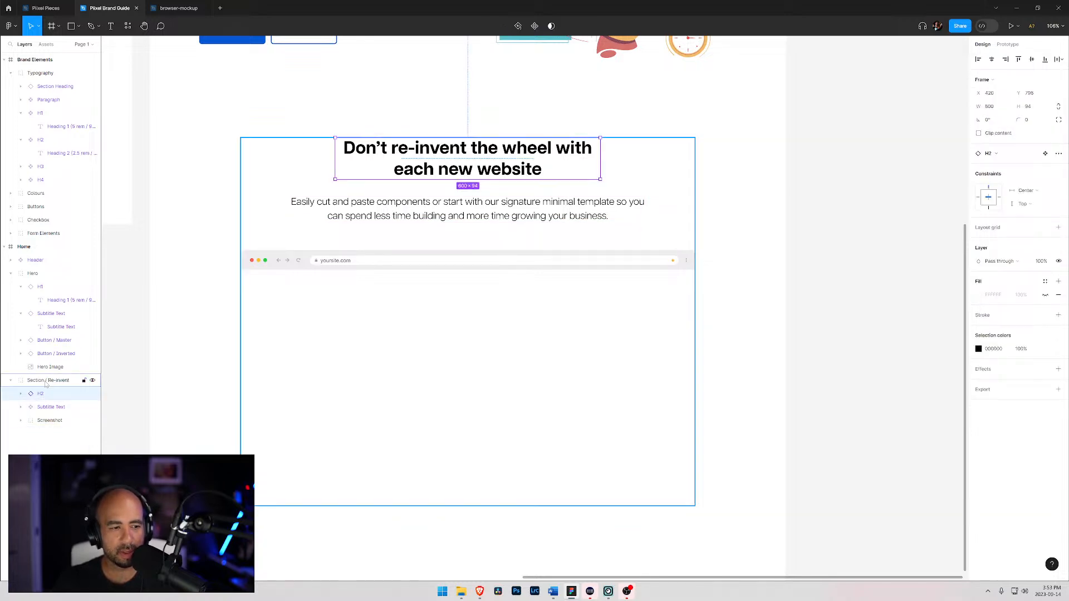
click(10, 381)
key(ctrl+d)
drag(289, 306, 364, 521)
scroll(188, 420, down, 1)
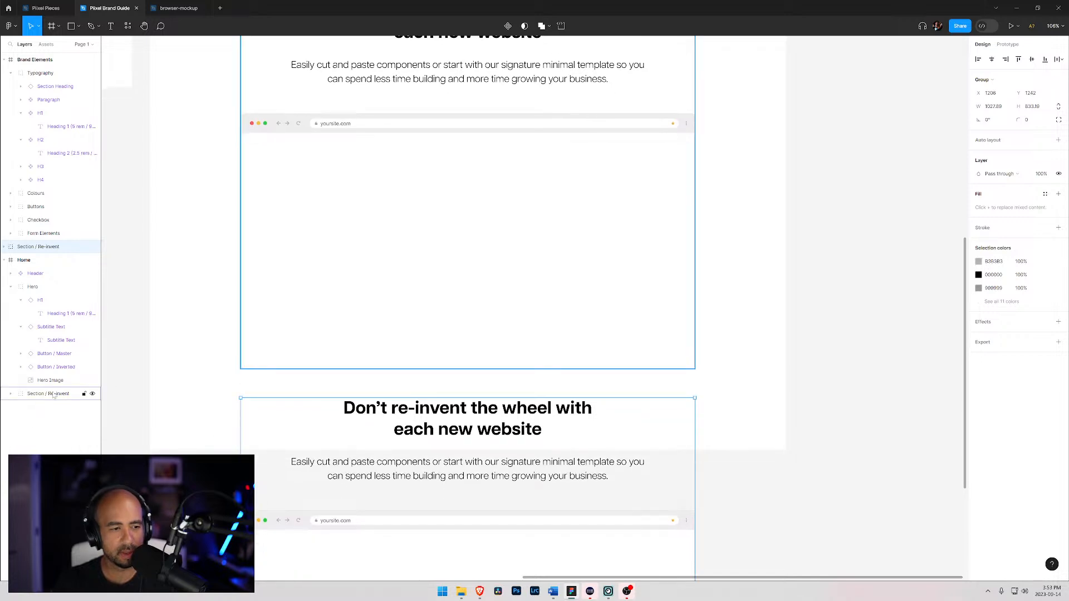
drag(13, 251, 37, 382)
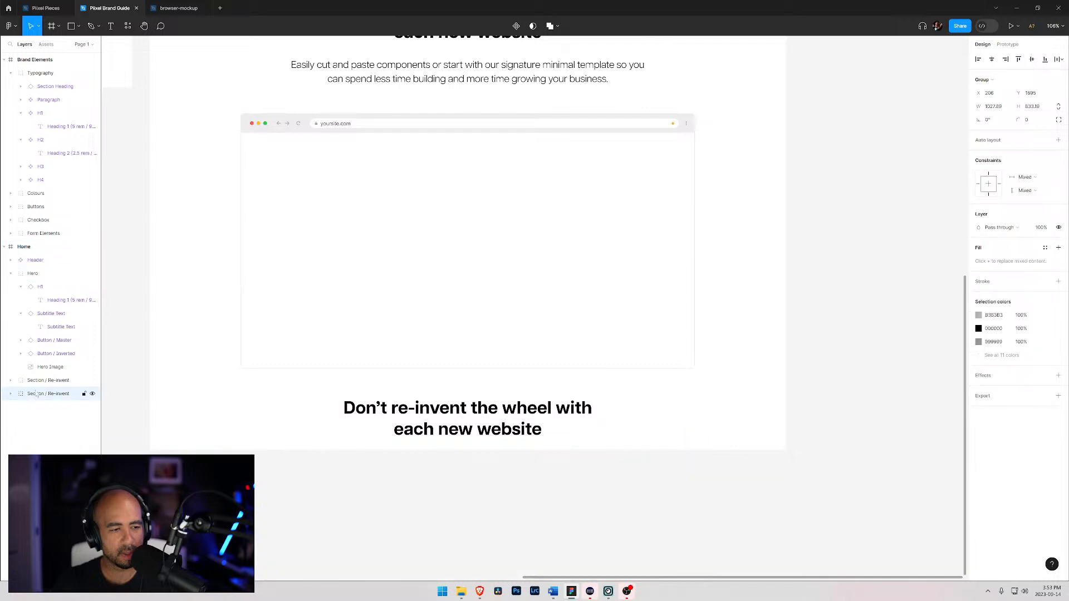
Delete the Screenshot group from the duplicated Section / Re-invent group, keeping only its heading and subtitle.
click(34, 394)
click(93, 395)
click(93, 395)
click(11, 393)
click(47, 434)
key(Delete)
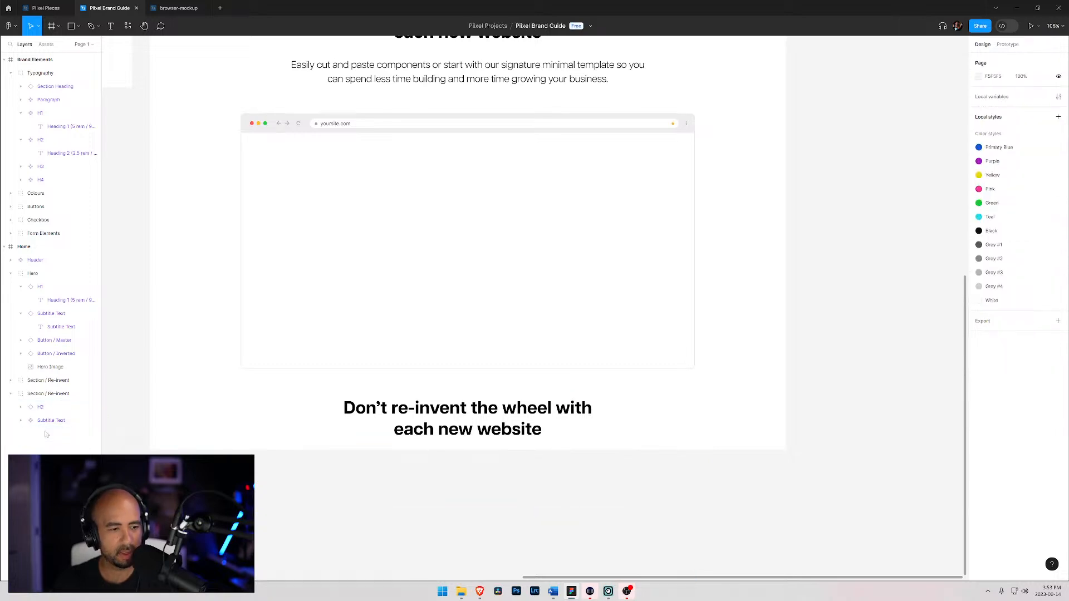
Try to extend the Home frame downward by its lower edge to make room for the duplicated section, and undo it.
click(40, 407)
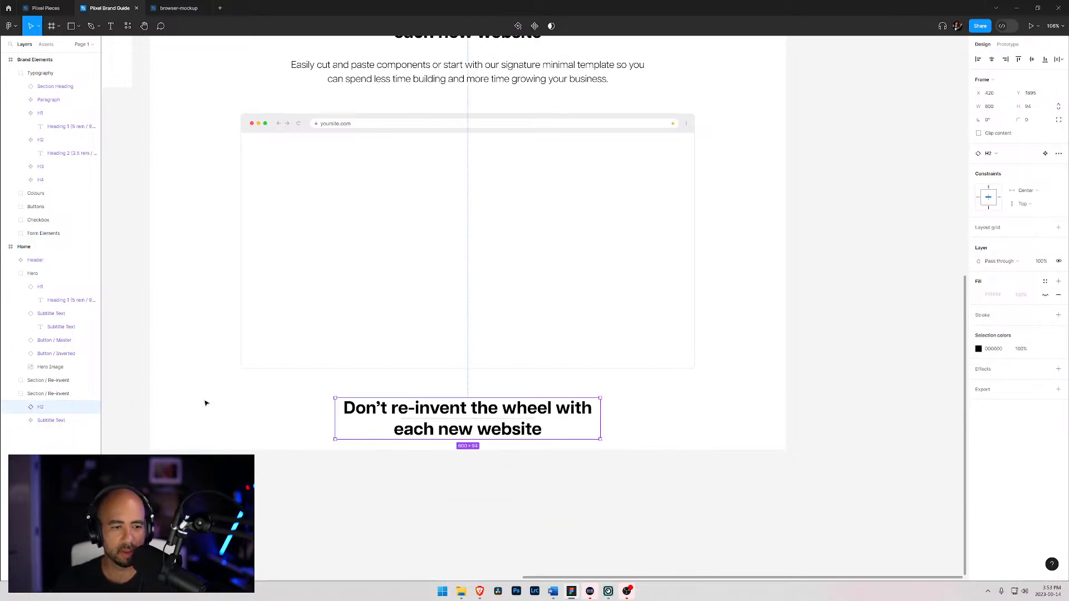
click(24, 247)
scroll(206, 339, down, 3)
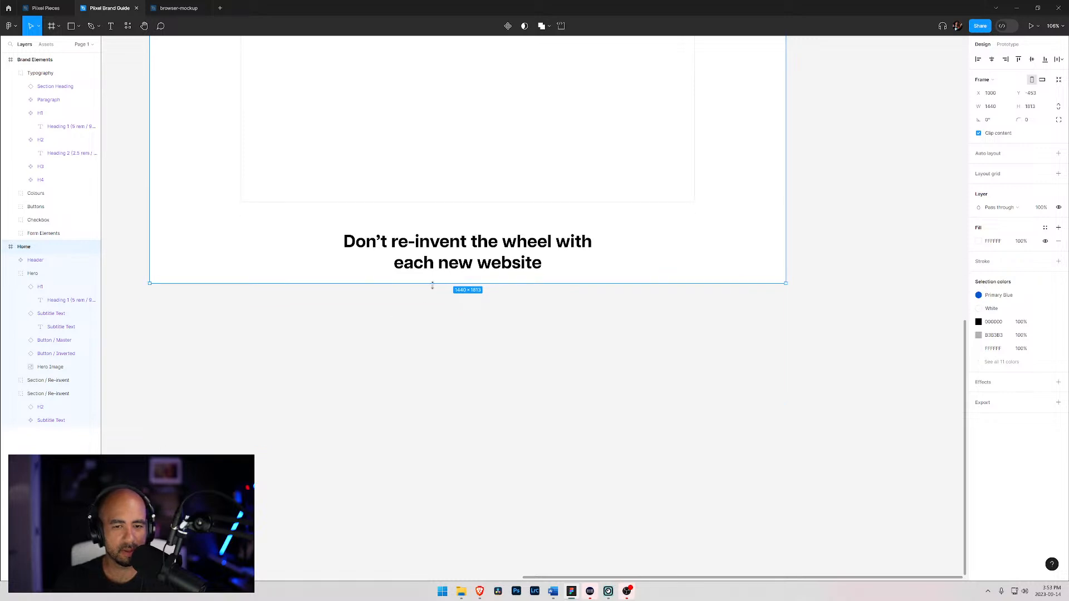
drag(455, 283, 470, 548)
scroll(336, 427, down, 2)
scroll(334, 430, up, 8)
key(ctrl+z)
click(175, 347)
scroll(174, 358, down, 2)
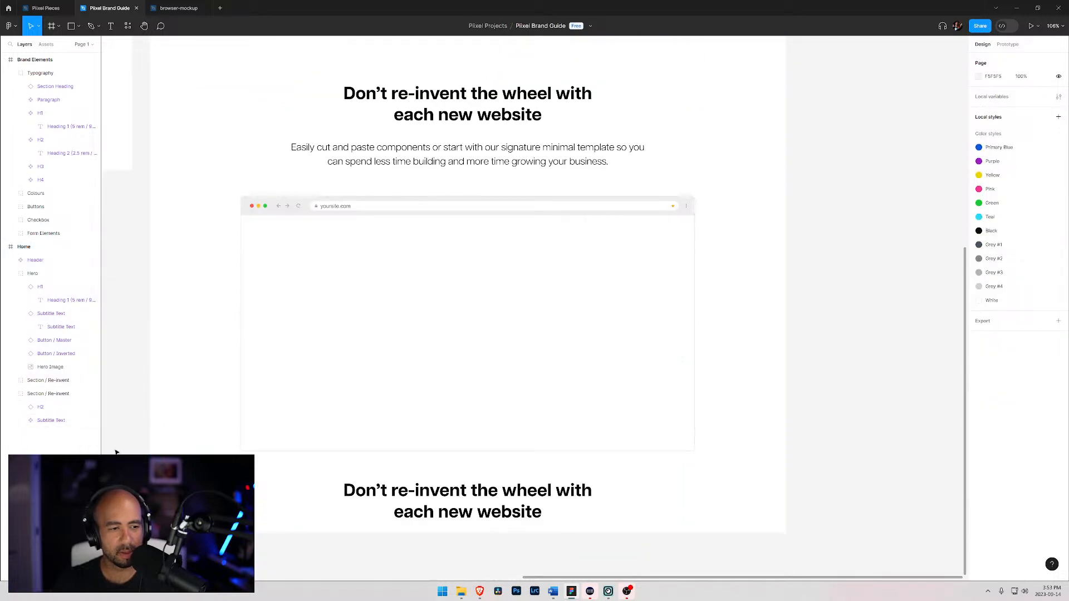
Collapse the duplicated Section / Re-invent group in the layer list and expand the original one.
click(23, 246)
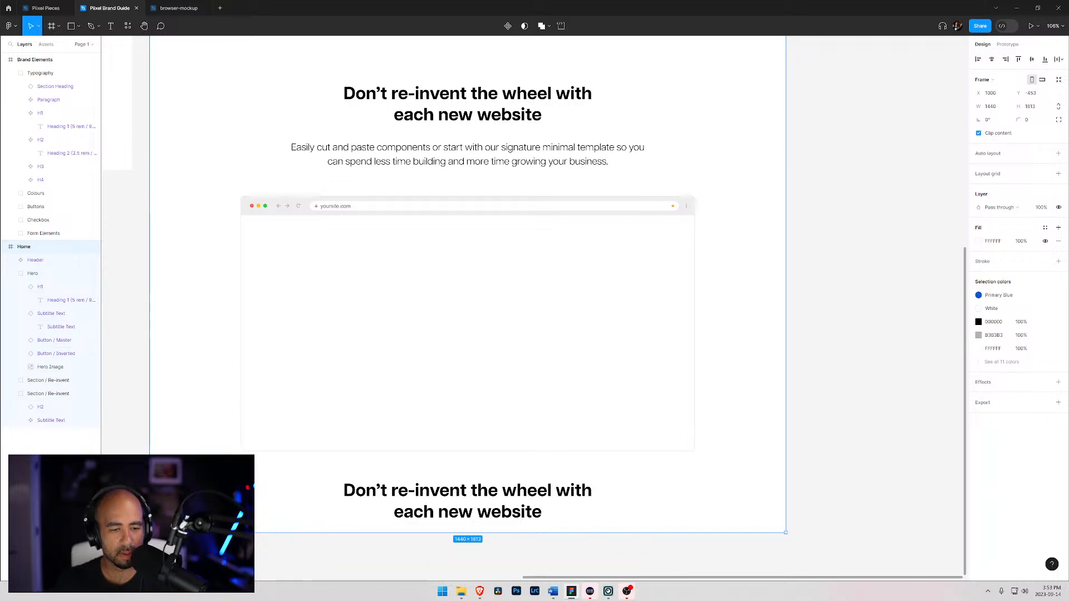
scroll(467, 334, down, 2)
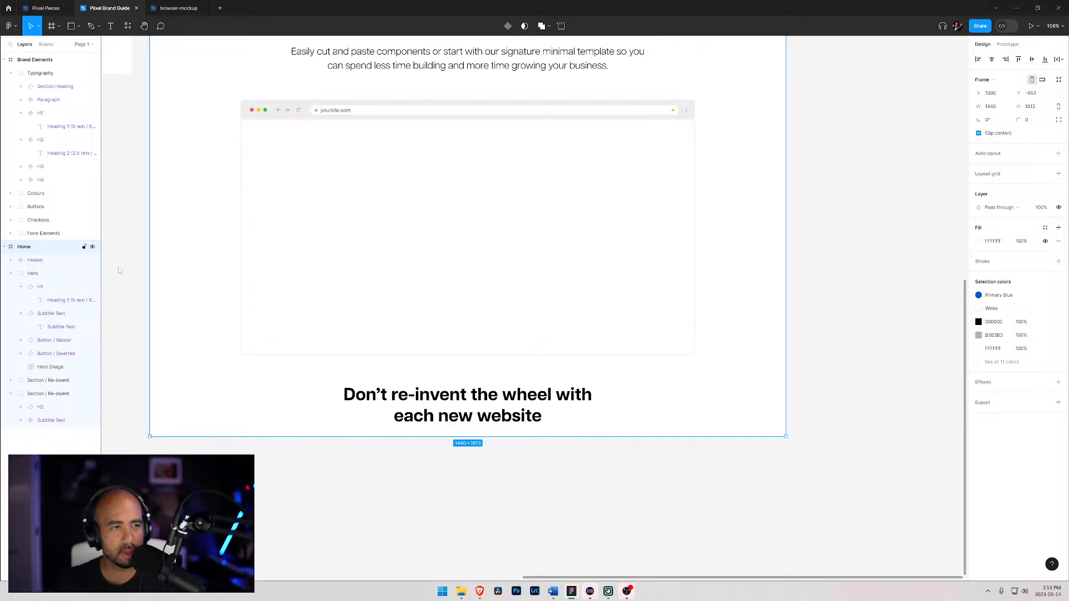
click(259, 293)
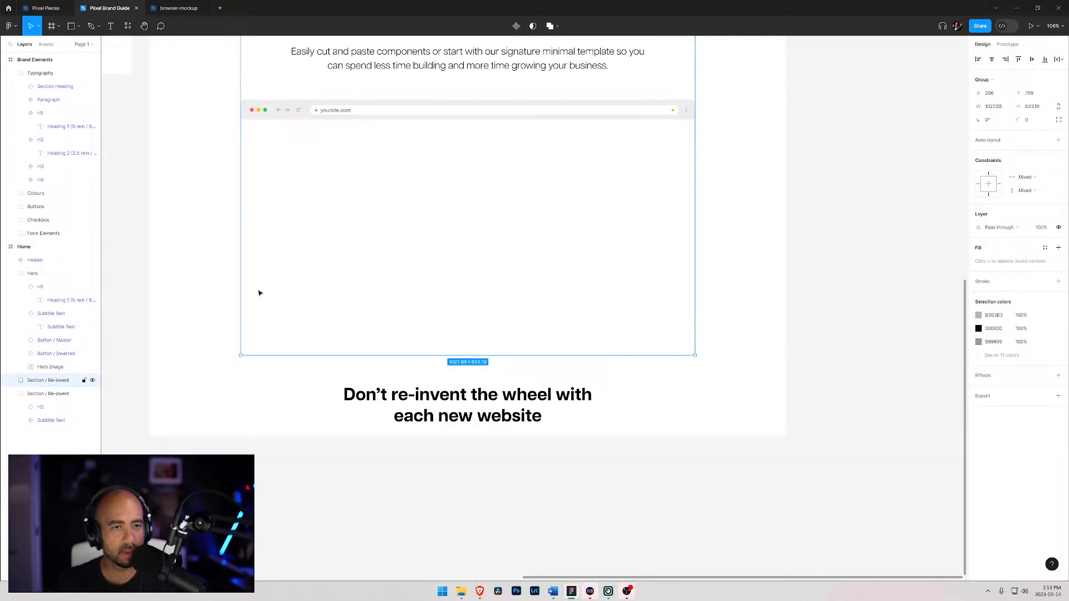
click(195, 440)
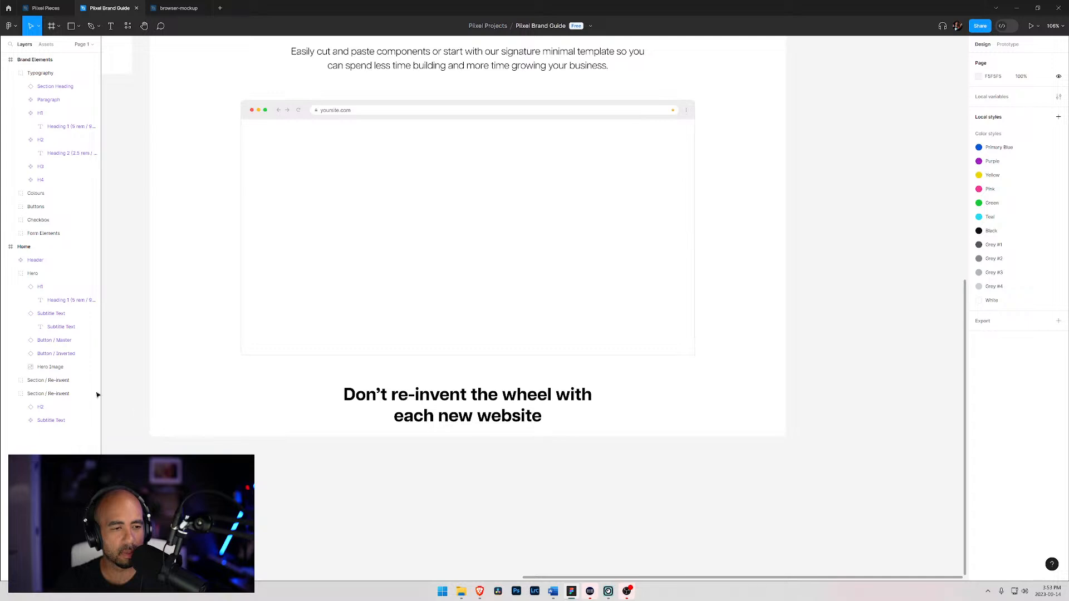
click(11, 395)
click(10, 381)
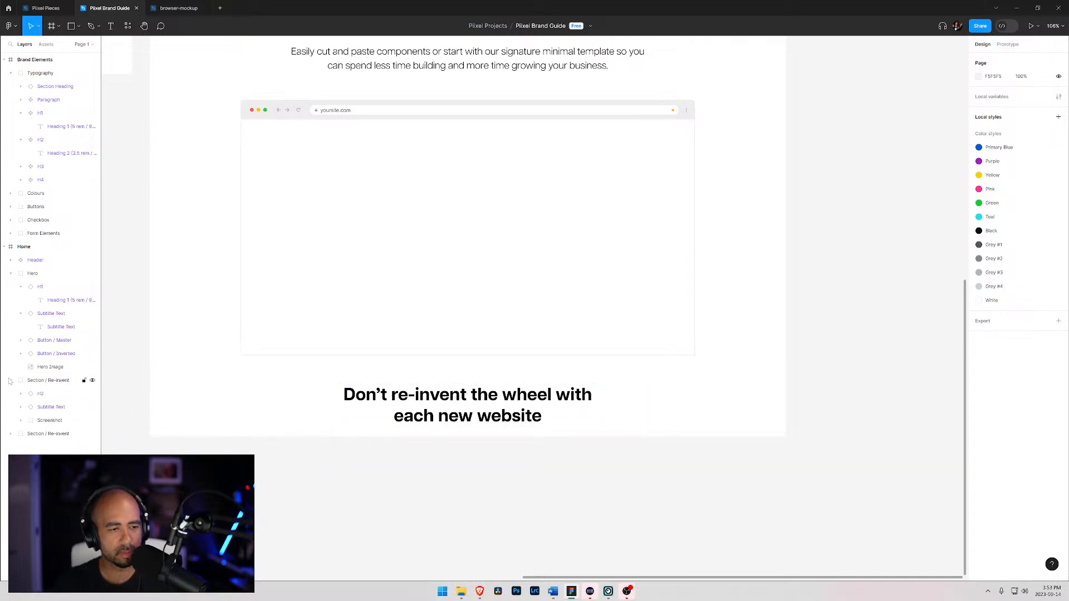
Try a height of 2500 for the Home frame and check how its contents respond down the page.
click(22, 250)
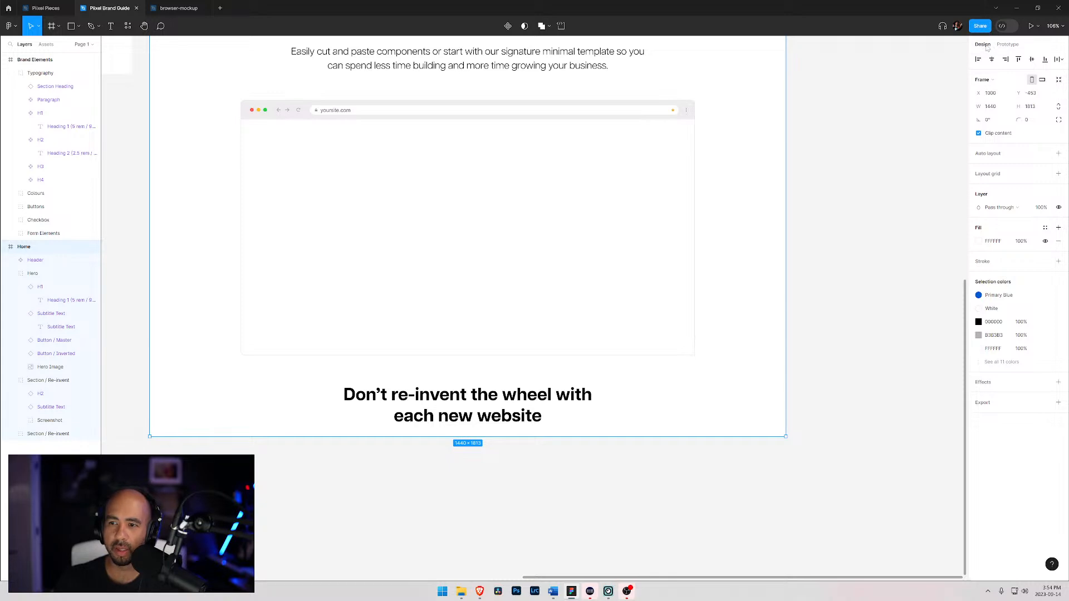
click(1031, 111)
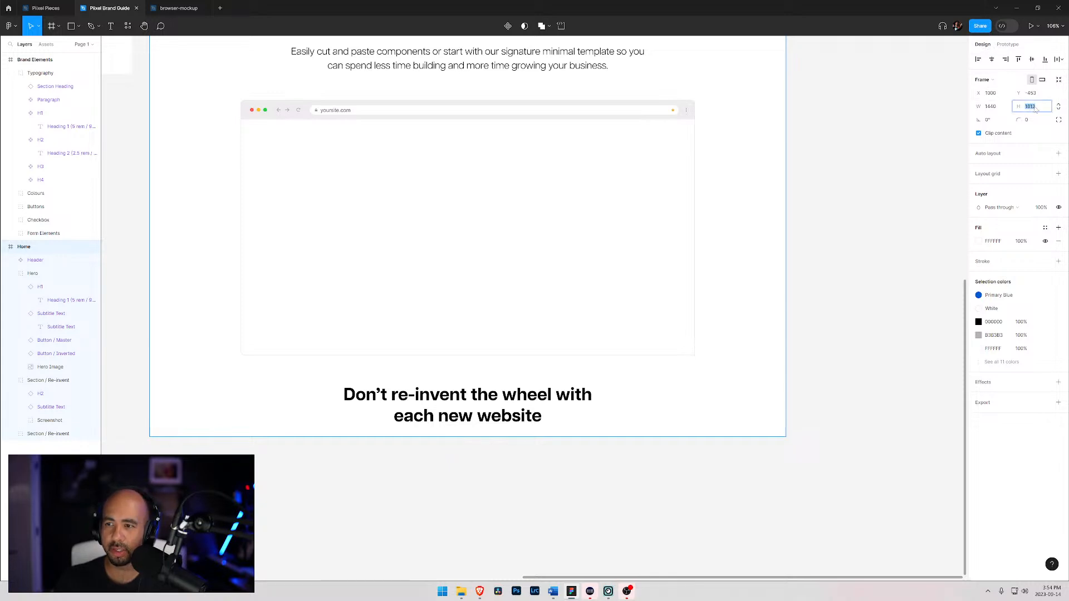
text(2500)
key(Return)
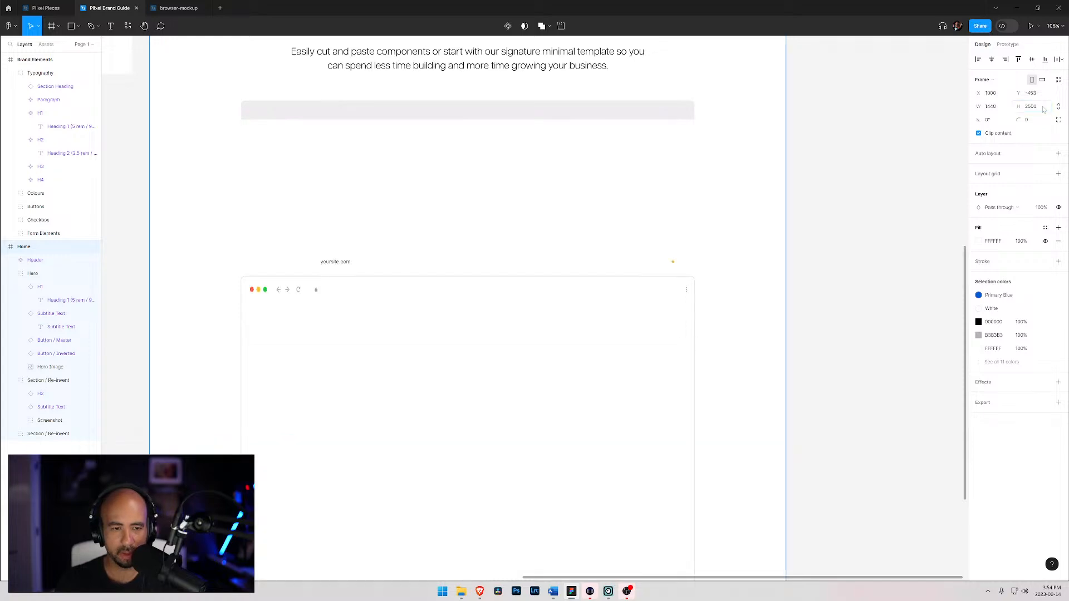
scroll(438, 103, up, 12)
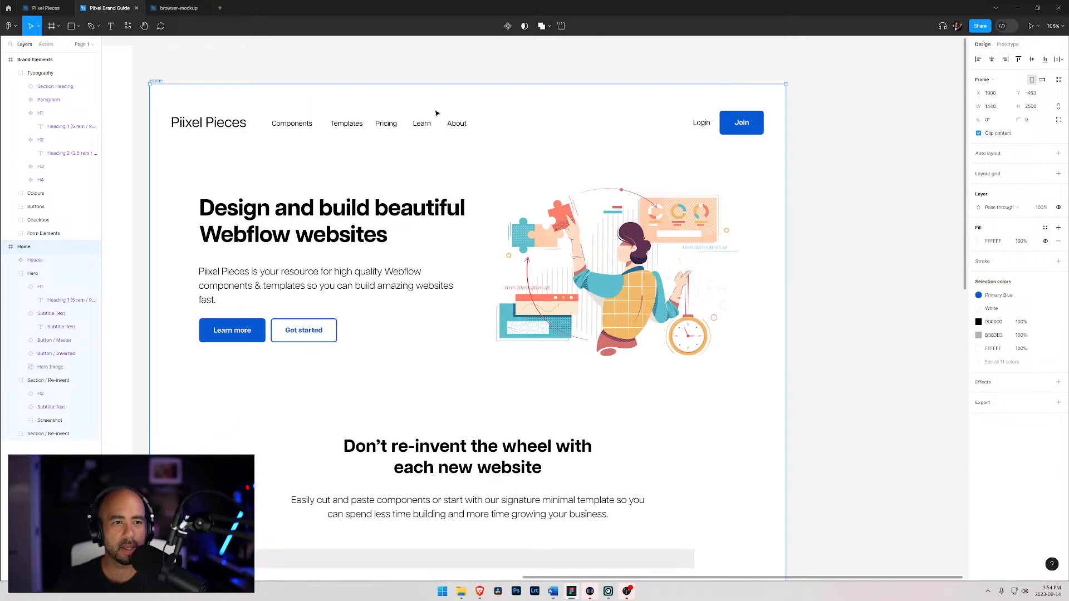
scroll(436, 113, down, 12)
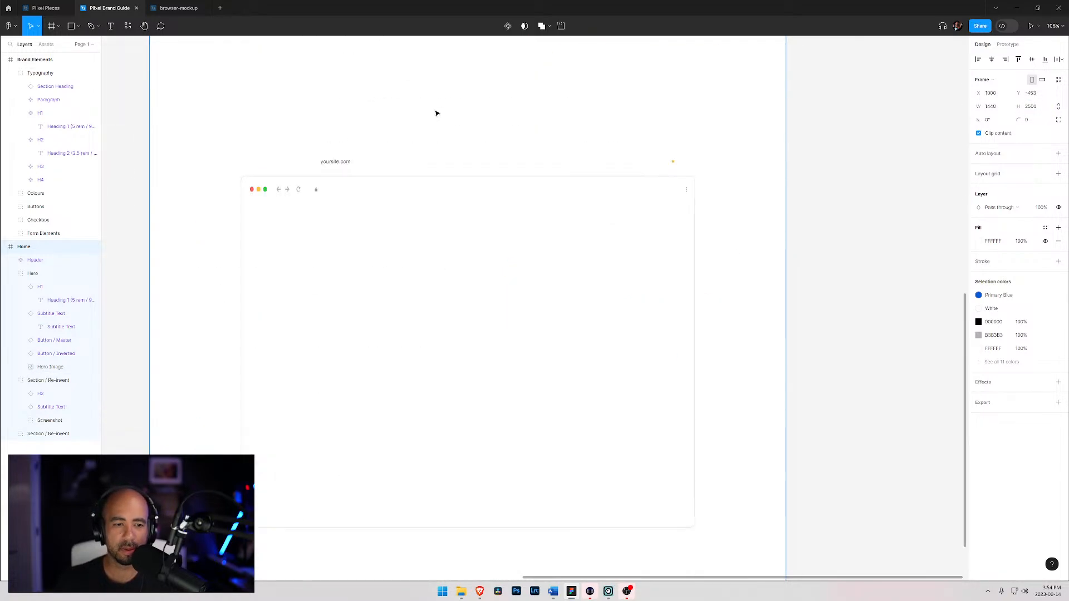
scroll(374, 203, down, 5)
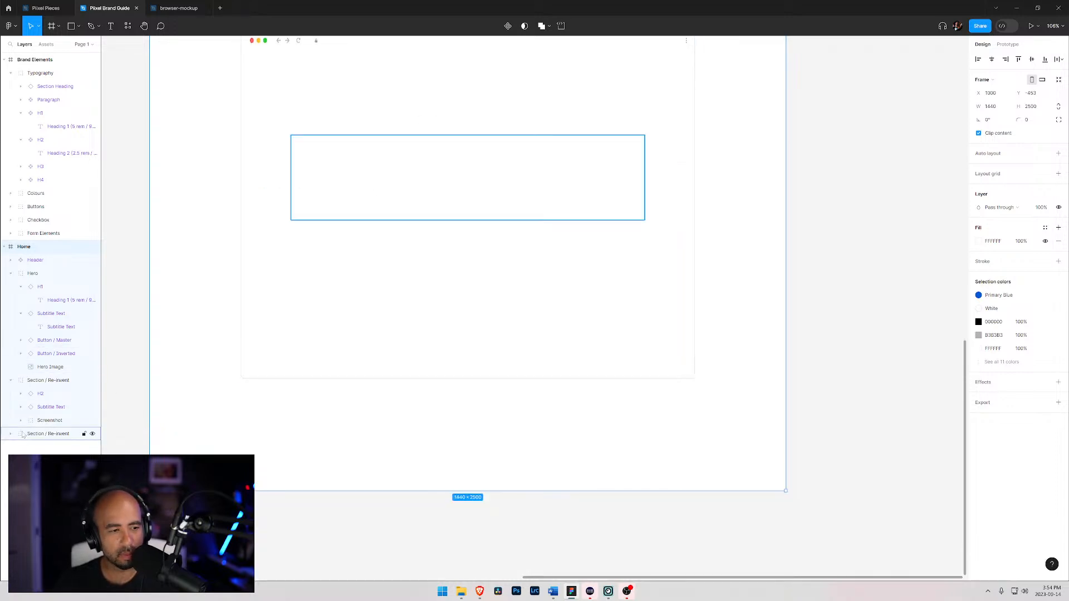
Expand the Screenshot group to examine its layers, and undo the Home frame's height change.
click(11, 273)
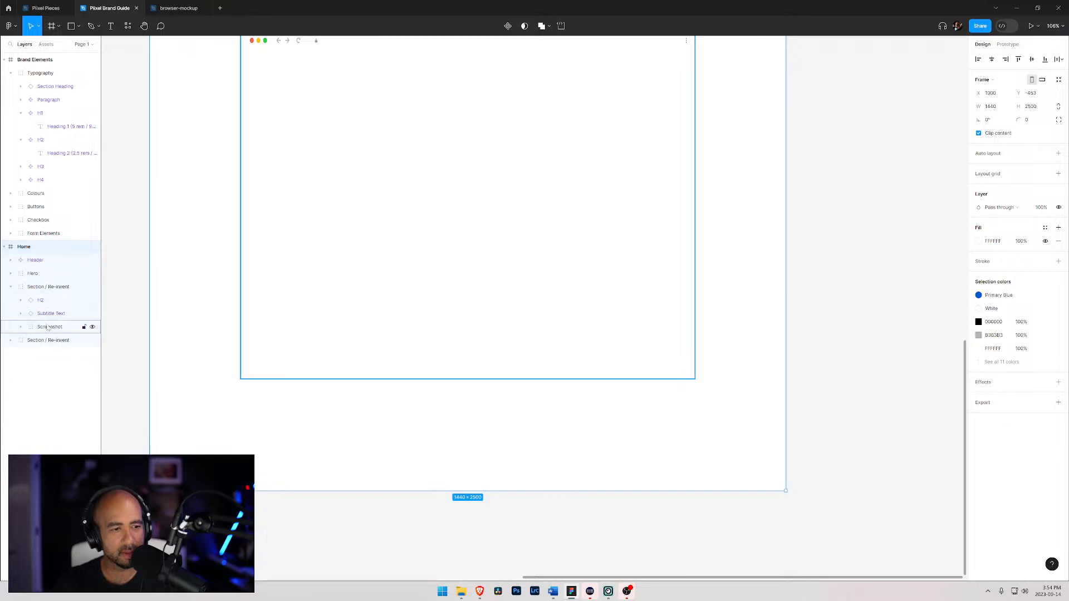
click(26, 328)
click(21, 327)
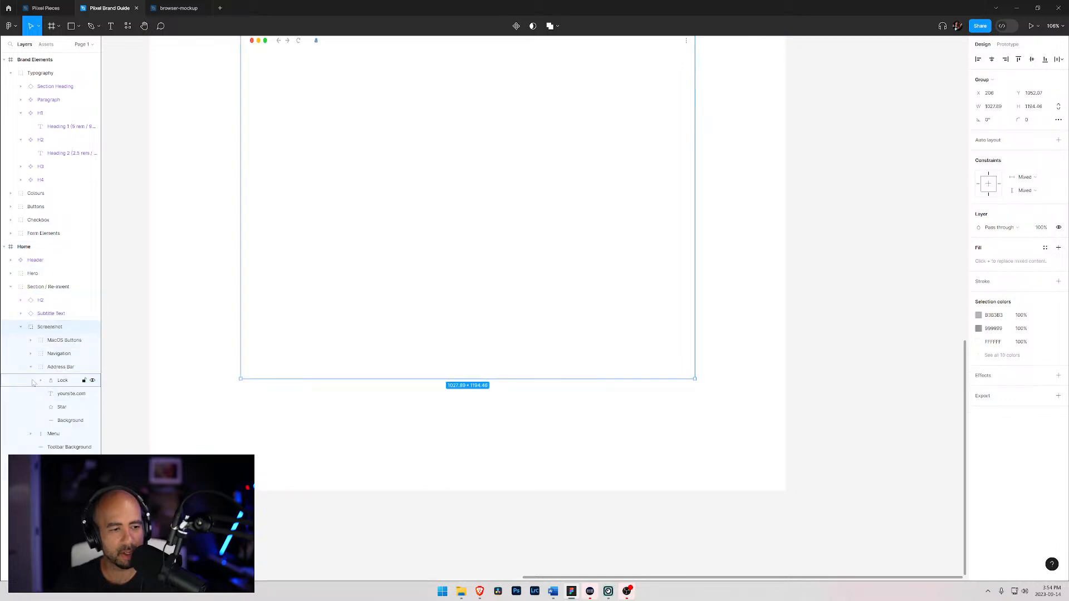
click(22, 247)
scroll(205, 363, down, 5)
scroll(206, 363, up, 4)
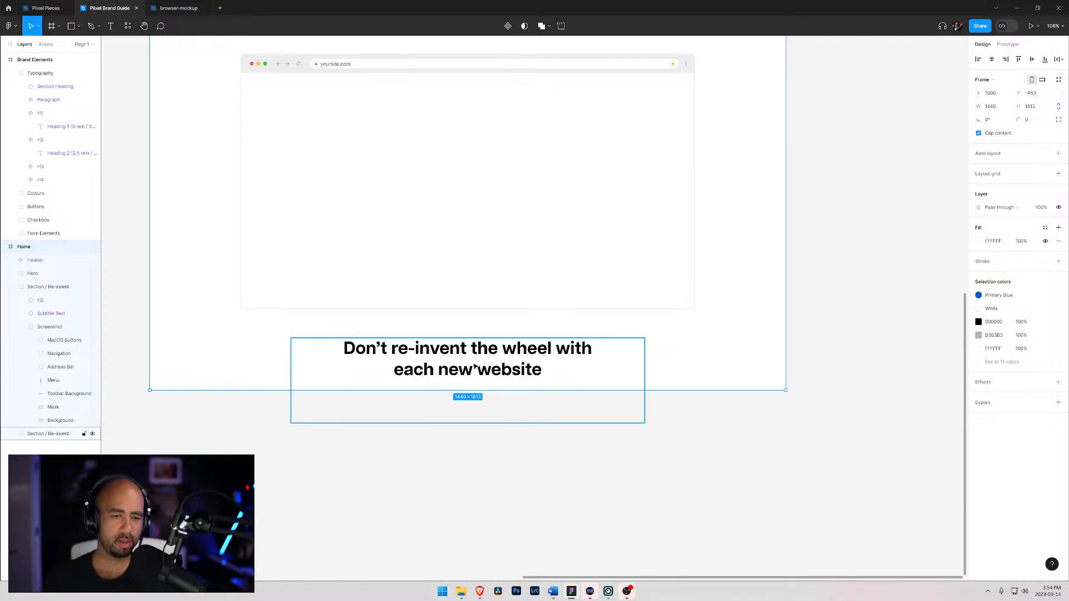
Lock the Screenshot group in the original Section / Re-invent group and collapse its layers.
scroll(345, 301, up, 1)
double_click(327, 269)
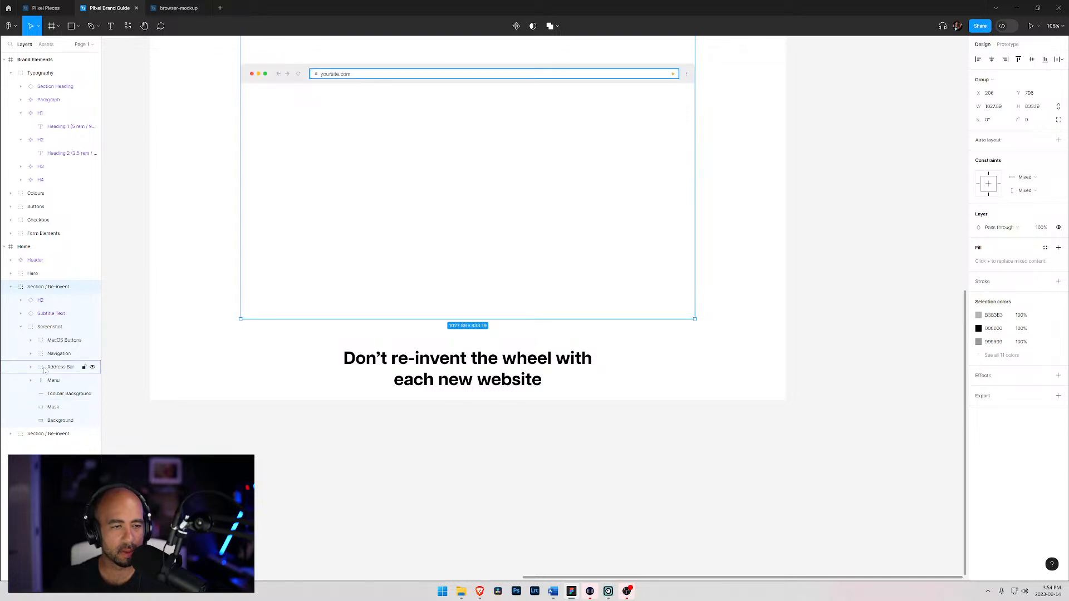
click(49, 328)
click(21, 328)
click(21, 328)
click(83, 328)
click(20, 327)
Set the Home frame's height to 2500 with the Screenshot group locked, and check the browser mockup.
click(30, 249)
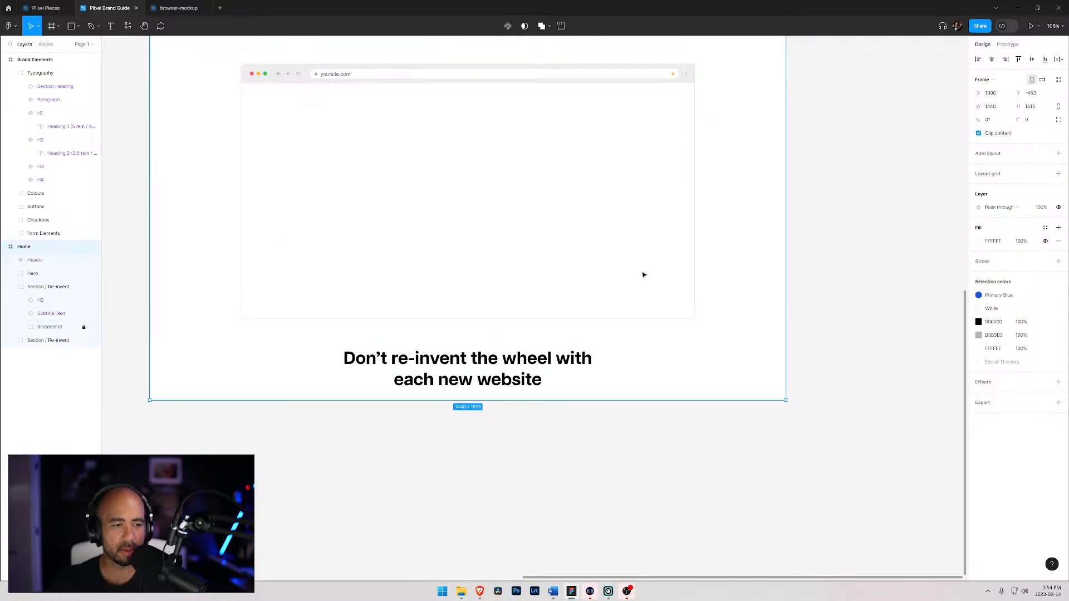
click(1031, 110)
text(2500)
key(Return)
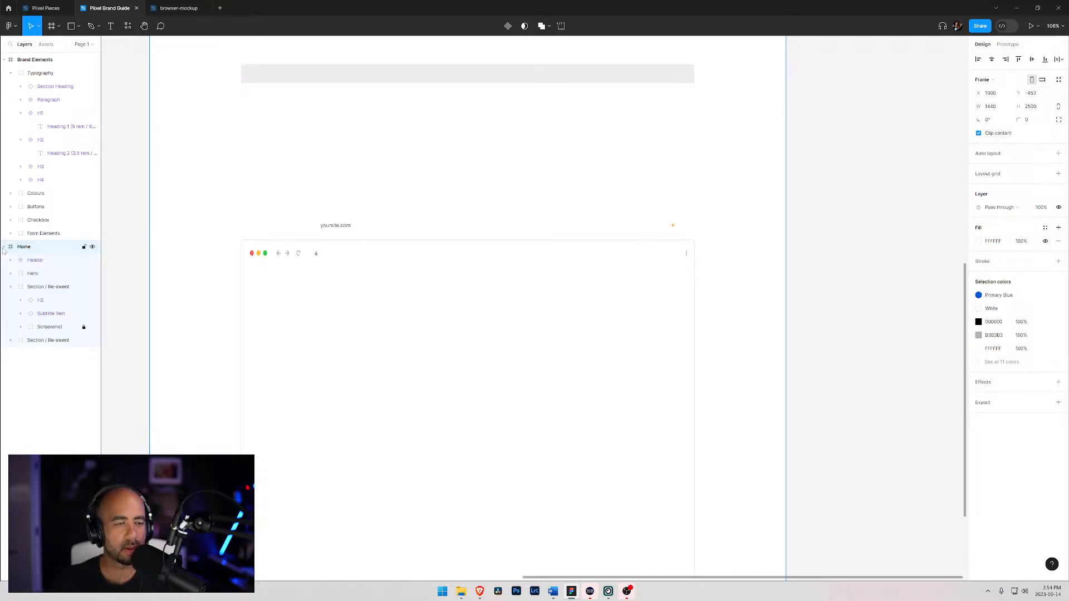
scroll(319, 212, up, 7)
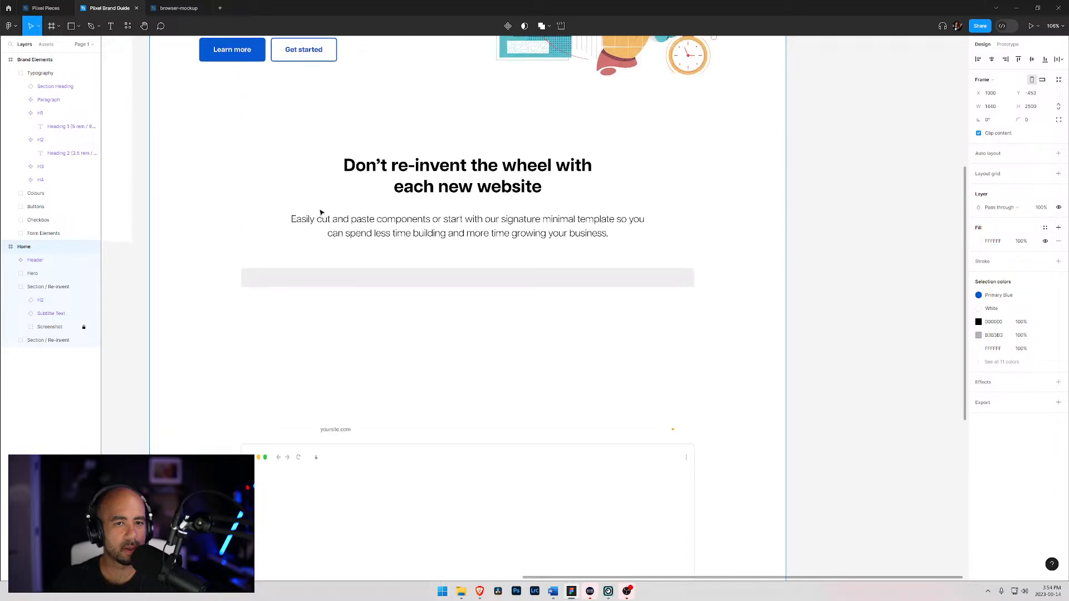
Try locking the whole original Section / Re-invent group instead of its Screenshot group while changing the Home frame's height.
scroll(143, 261, down, 3)
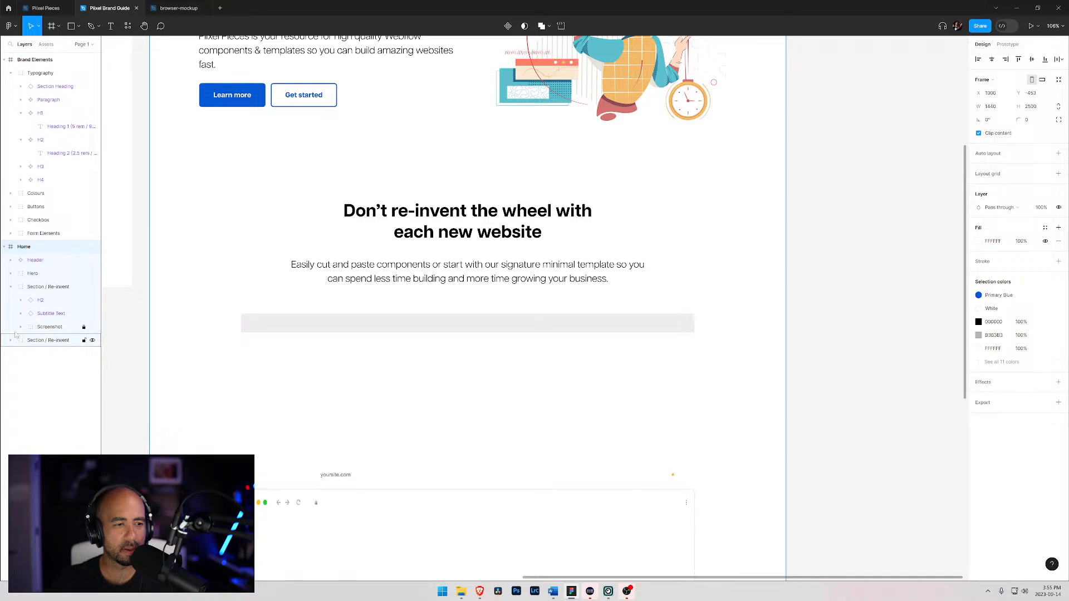
click(37, 287)
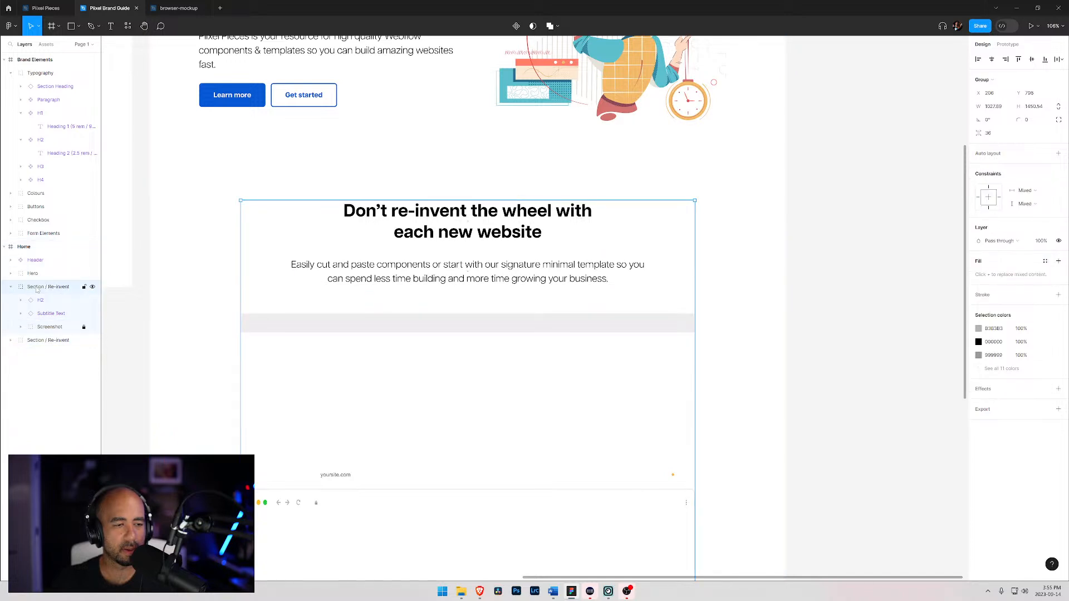
click(41, 328)
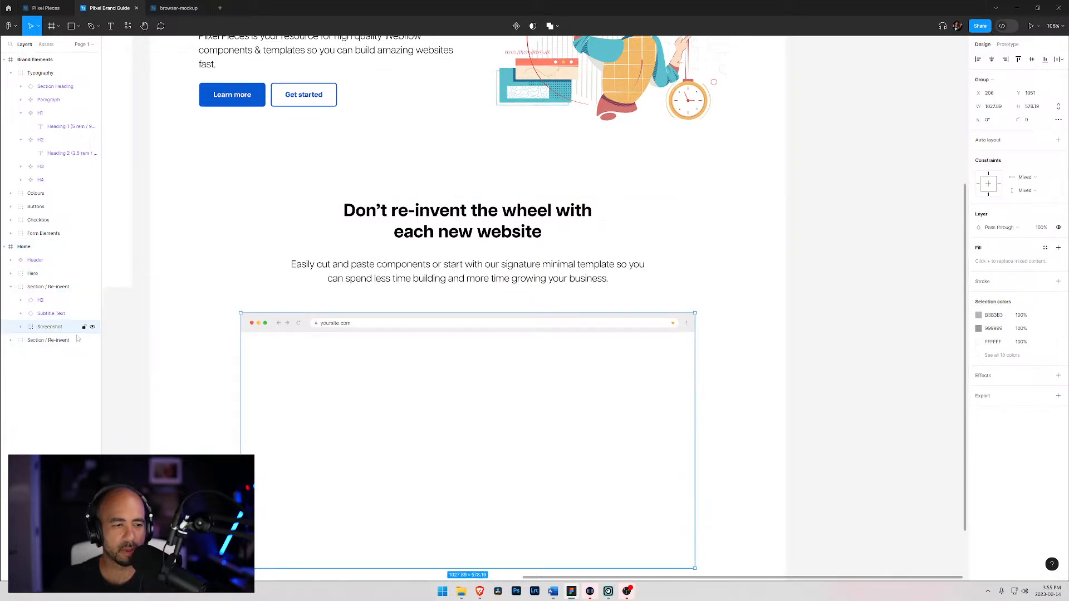
click(37, 290)
click(84, 288)
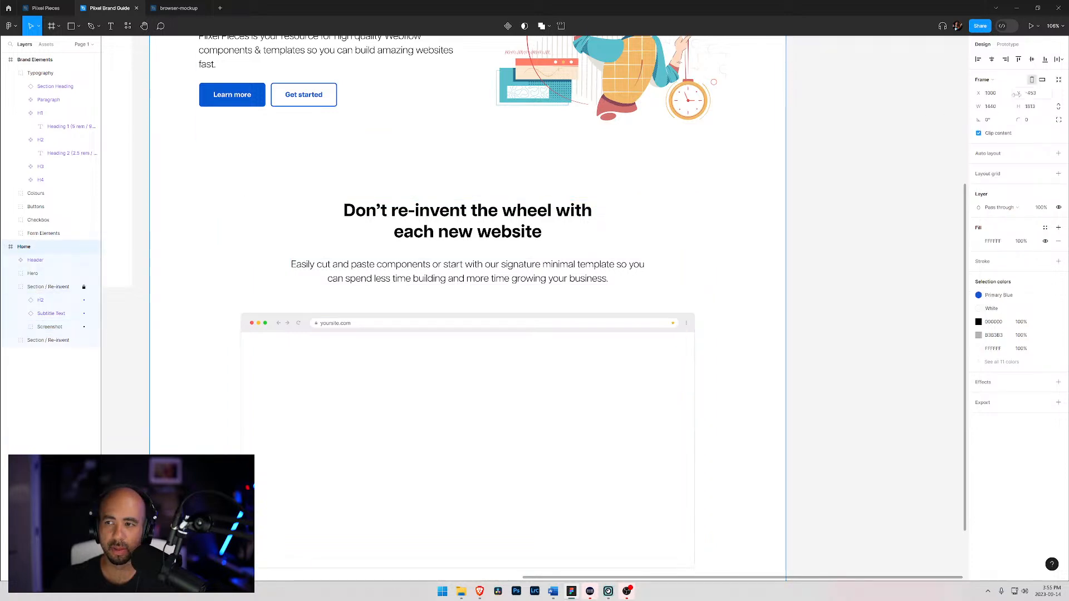
drag(1019, 107, 357, 199)
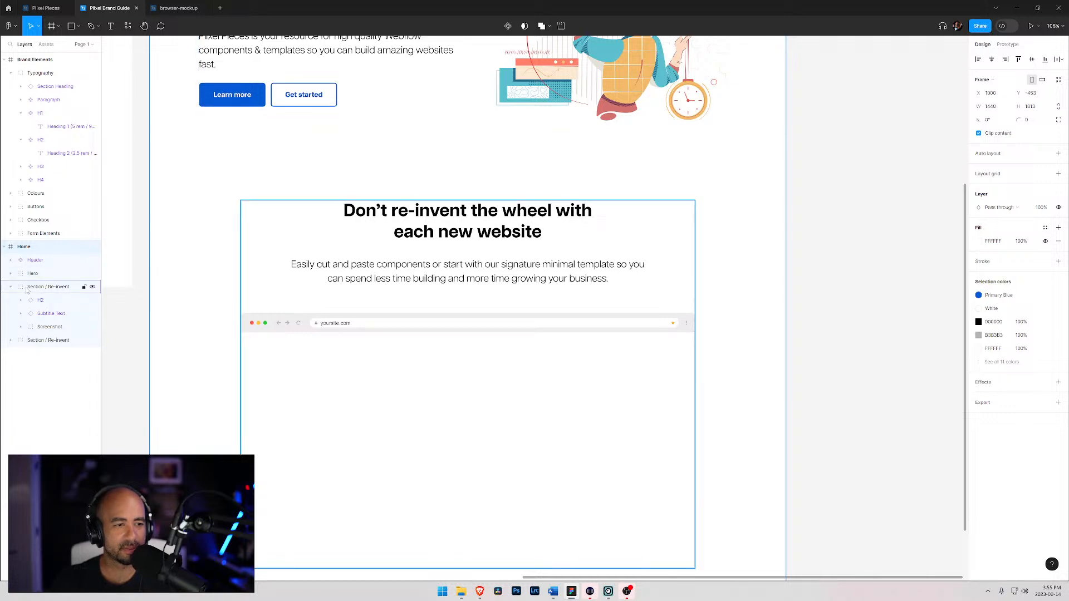
Delete the Screenshot group from the original Section / Re-invent group and set the Home frame's height to 2500.
click(39, 328)
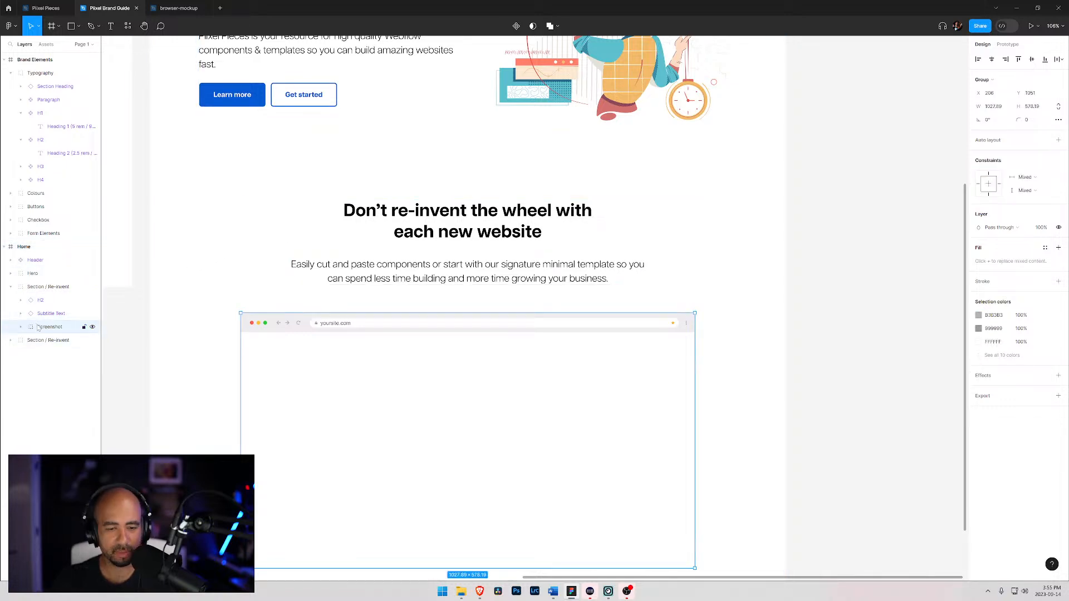
key(Delete)
click(211, 227)
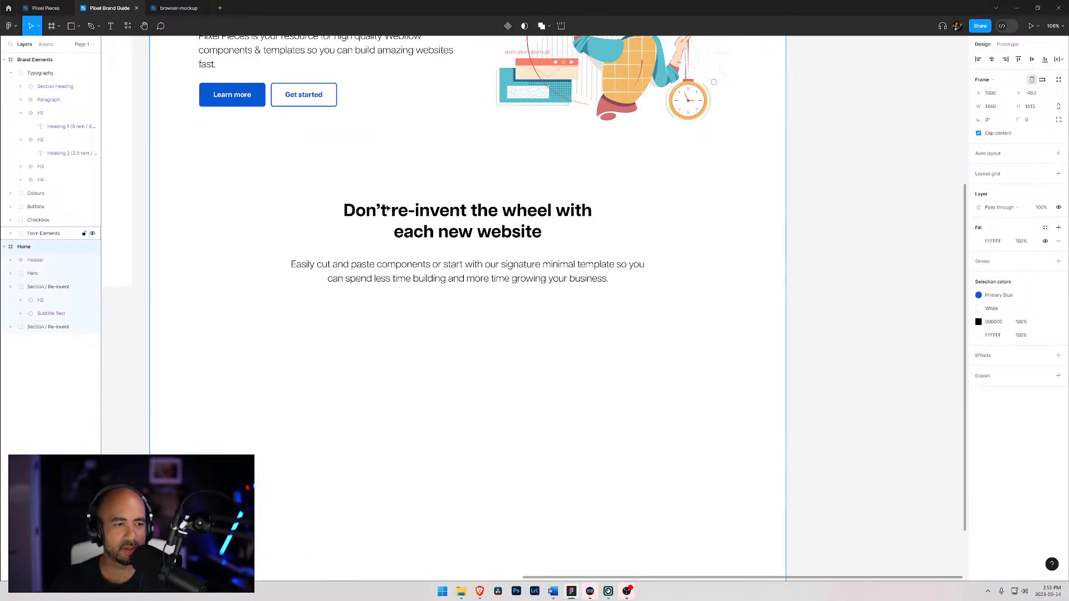
click(1033, 106)
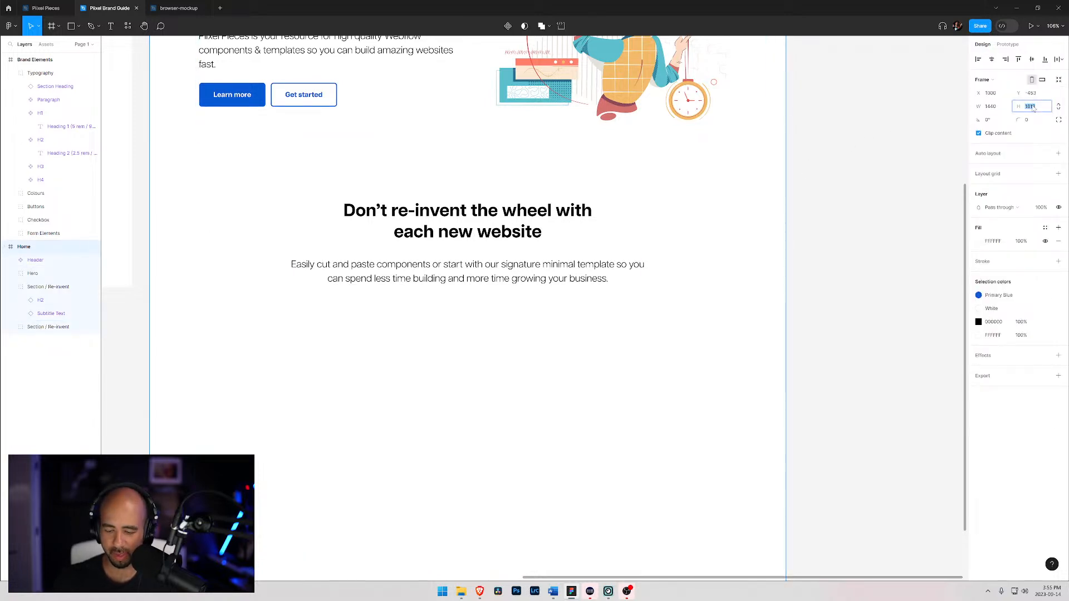
text(2500)
key(Return)
scroll(511, 332, down, 6)
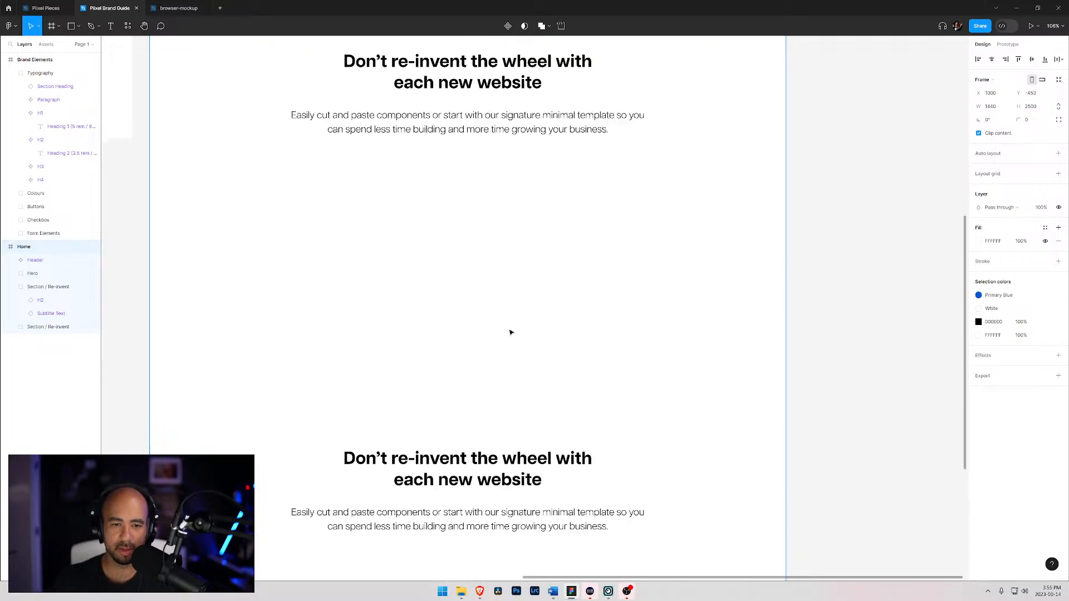
scroll(513, 330, up, 2)
scroll(175, 275, up, 2)
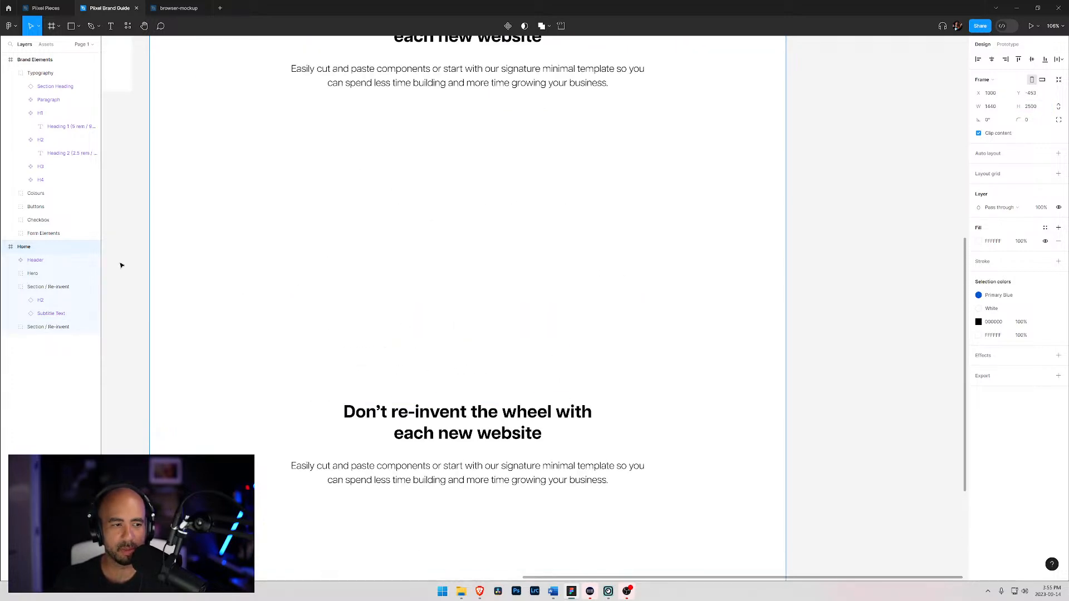
Switch to the browser-mockup file and group all layers of the Dark Desktop frame.
click(43, 288)
scroll(181, 201, up, 3)
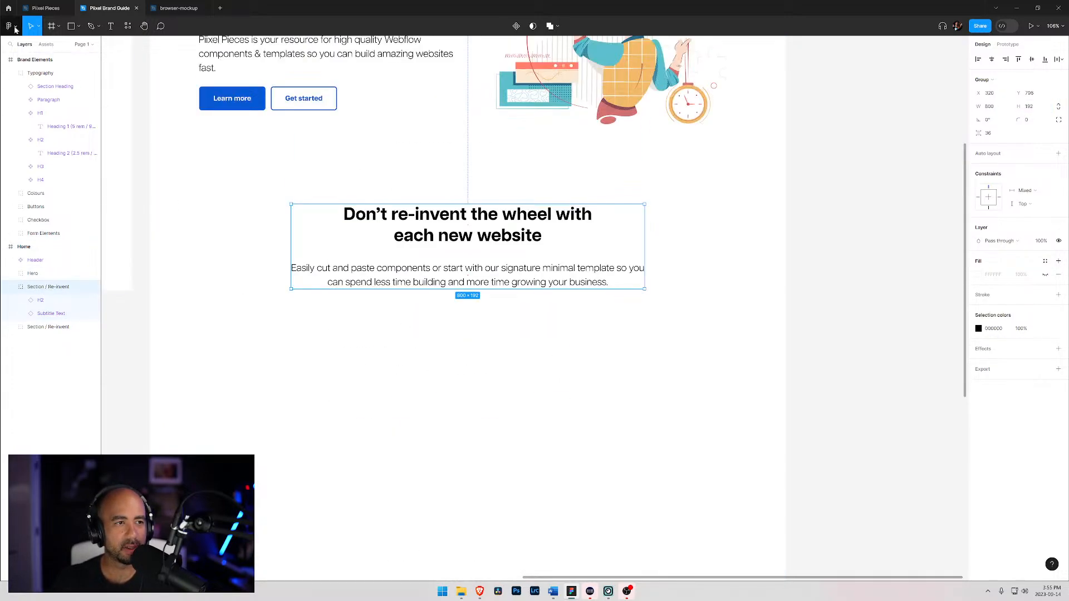
click(178, 9)
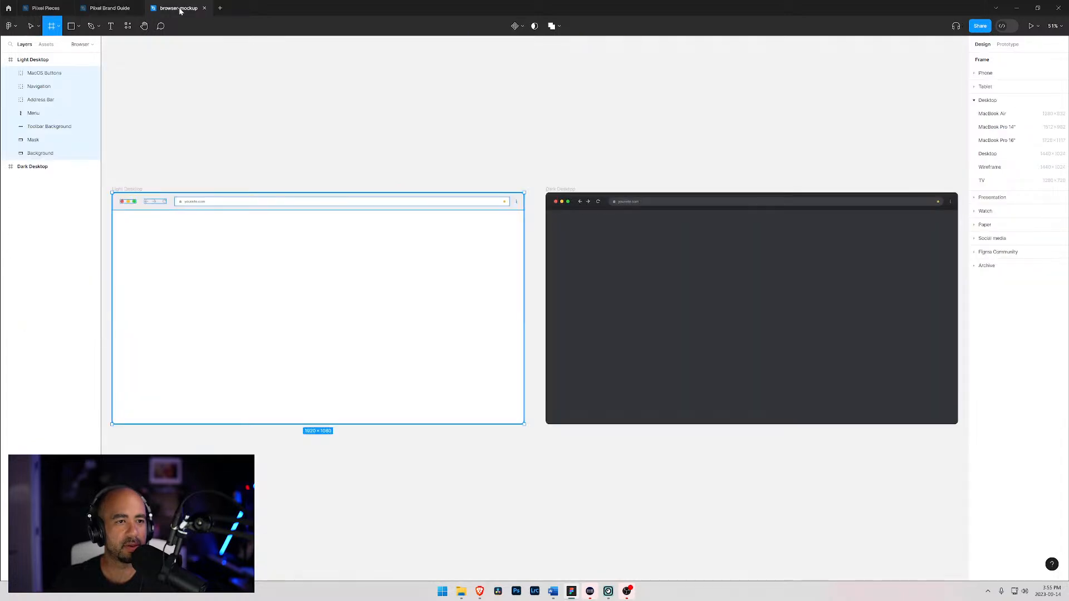
click(4, 166)
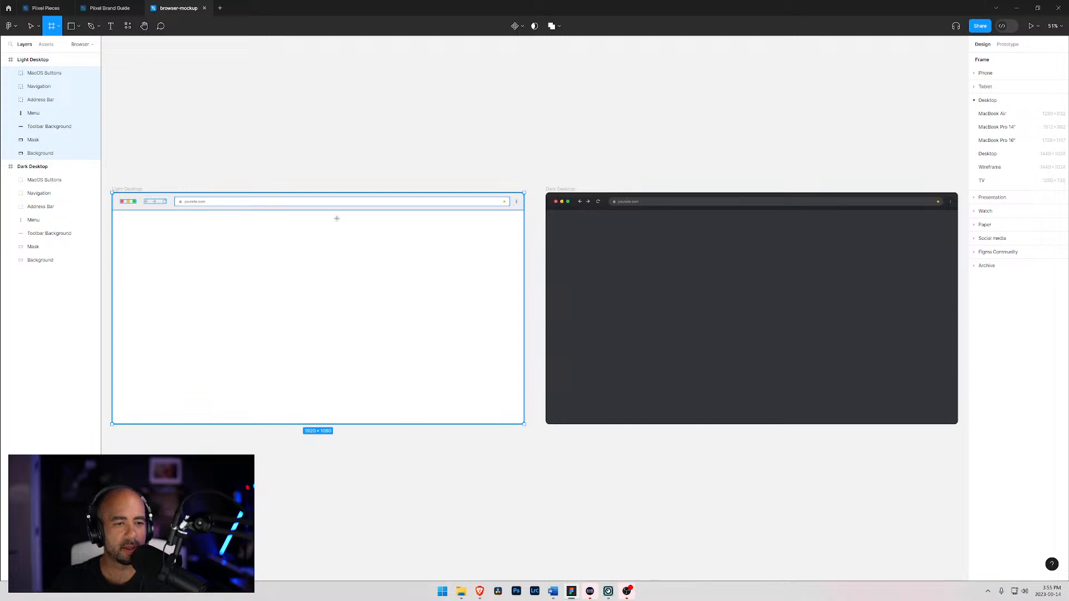
click(401, 95)
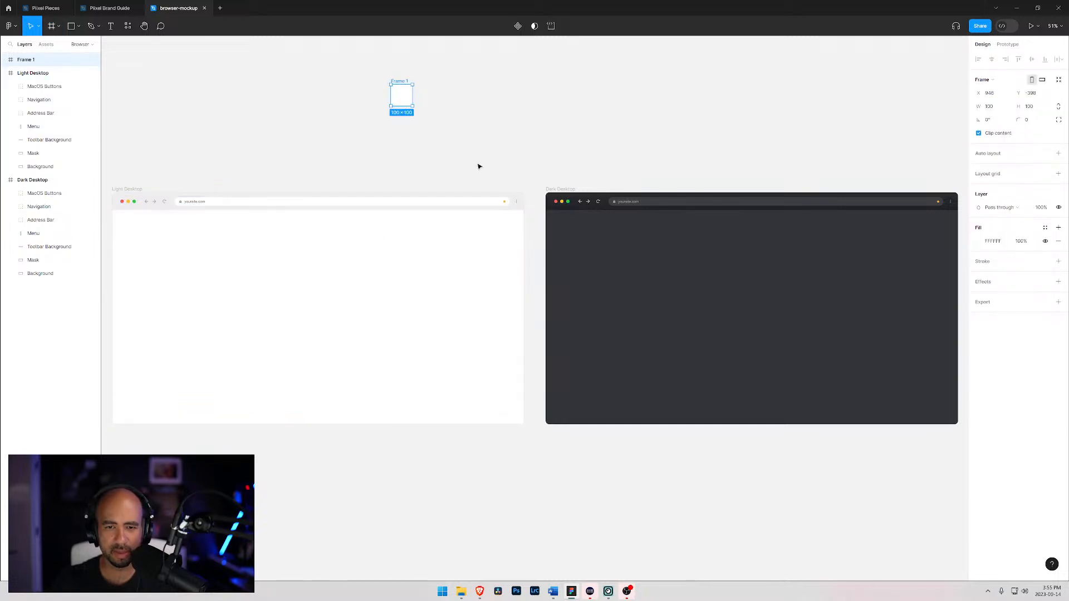
key(ctrl+z)
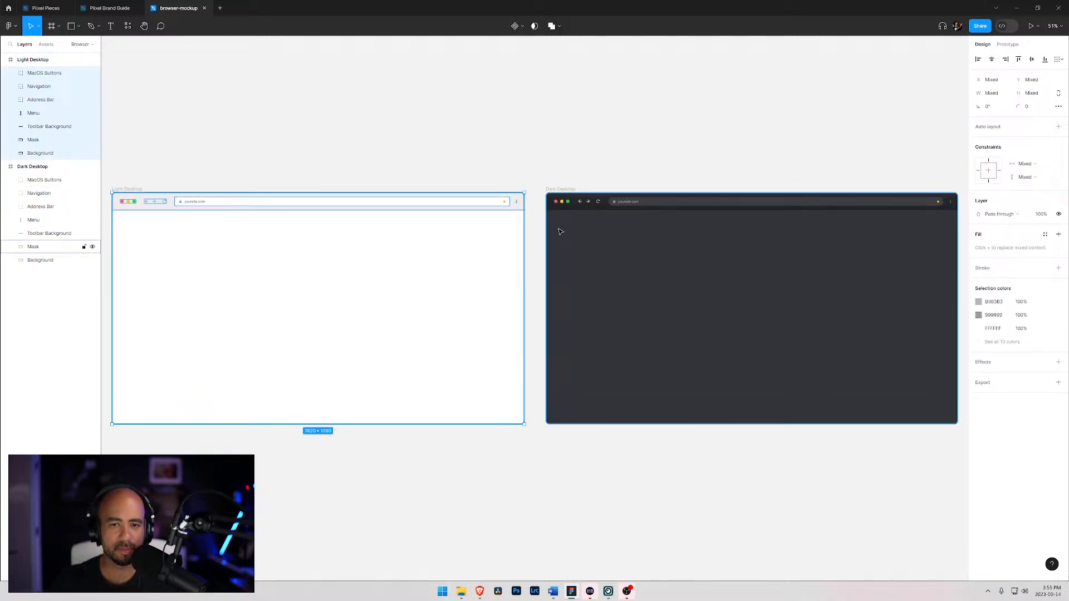
click(561, 232)
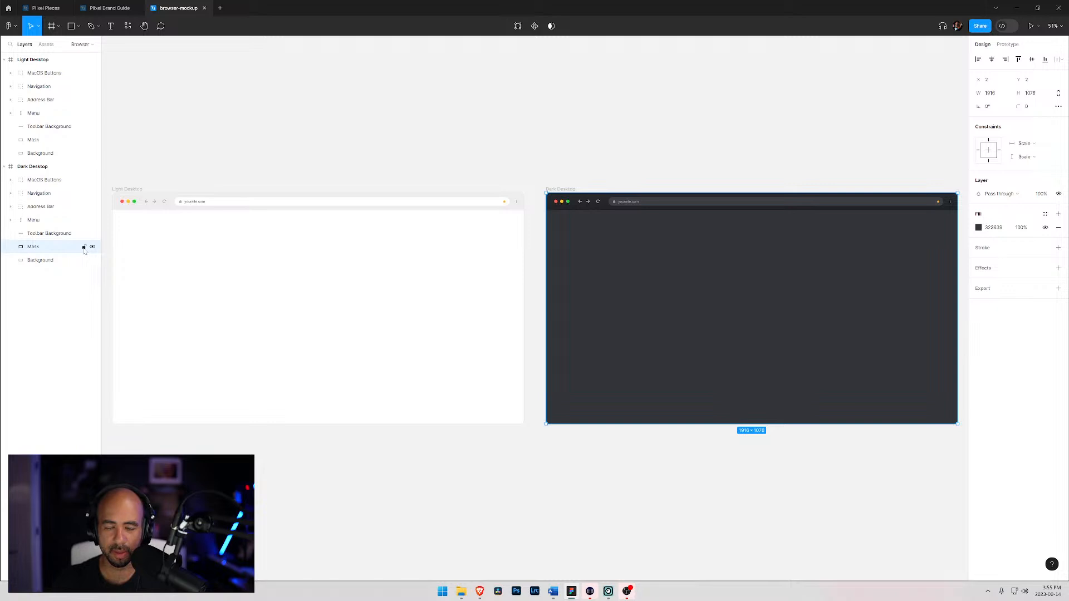
click(40, 260)
shift+click(48, 182)
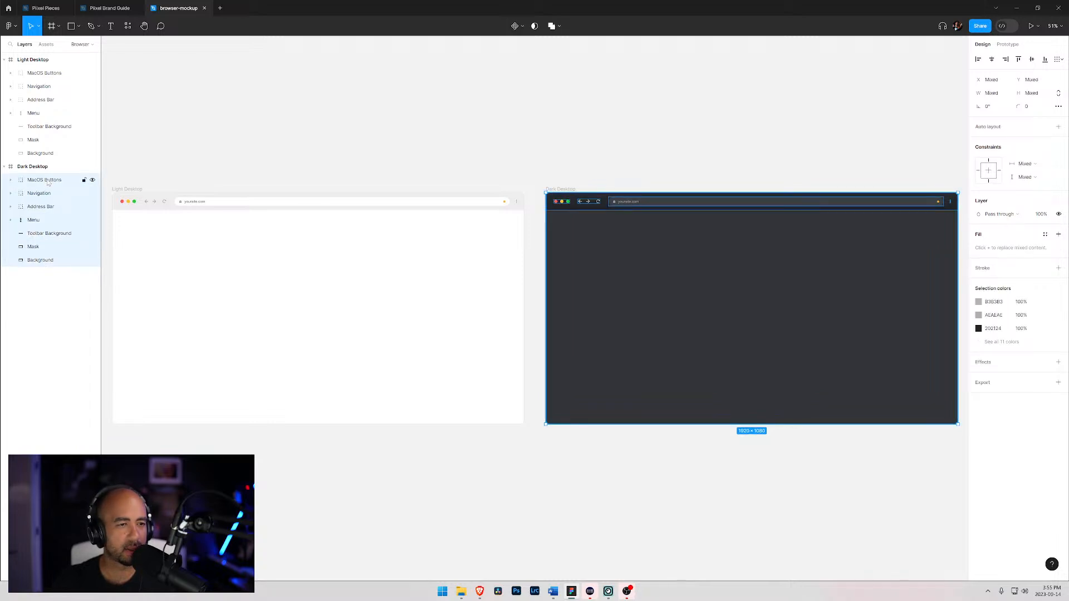
key(ctrl+g)
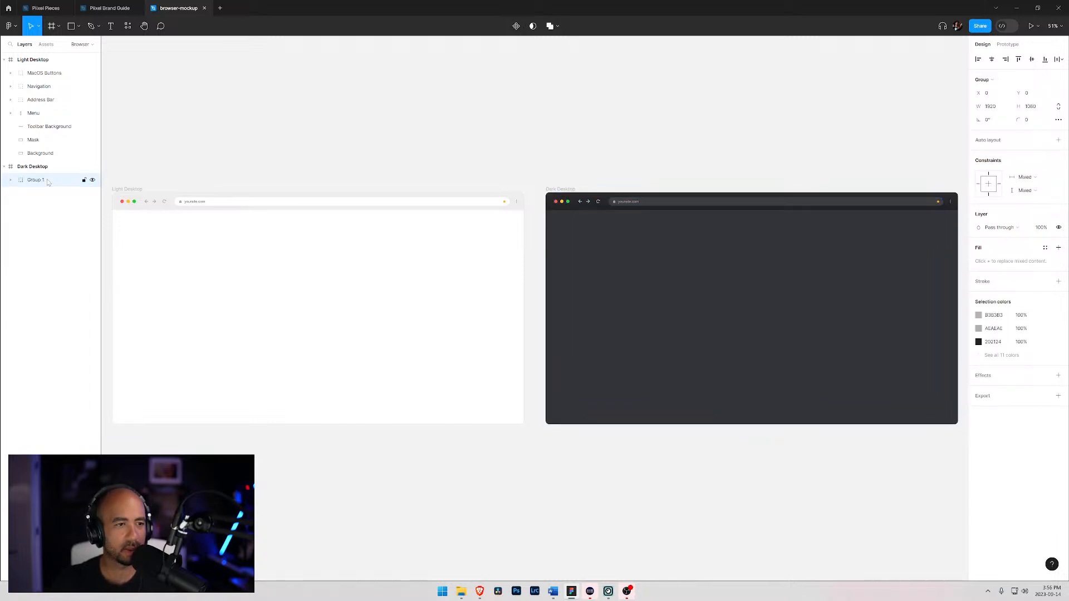
Copy the grouped dark browser mockup into the Piixel Brand Guide file's original Section / Re-invent group, ordered below Subtitle Text.
click(39, 191)
click(38, 180)
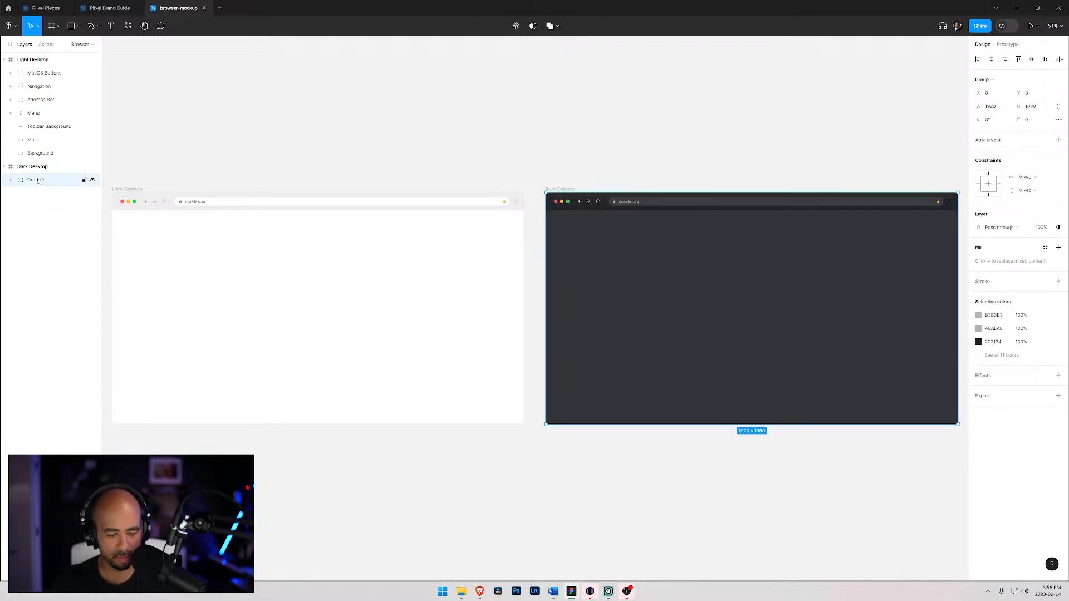
click(111, 9)
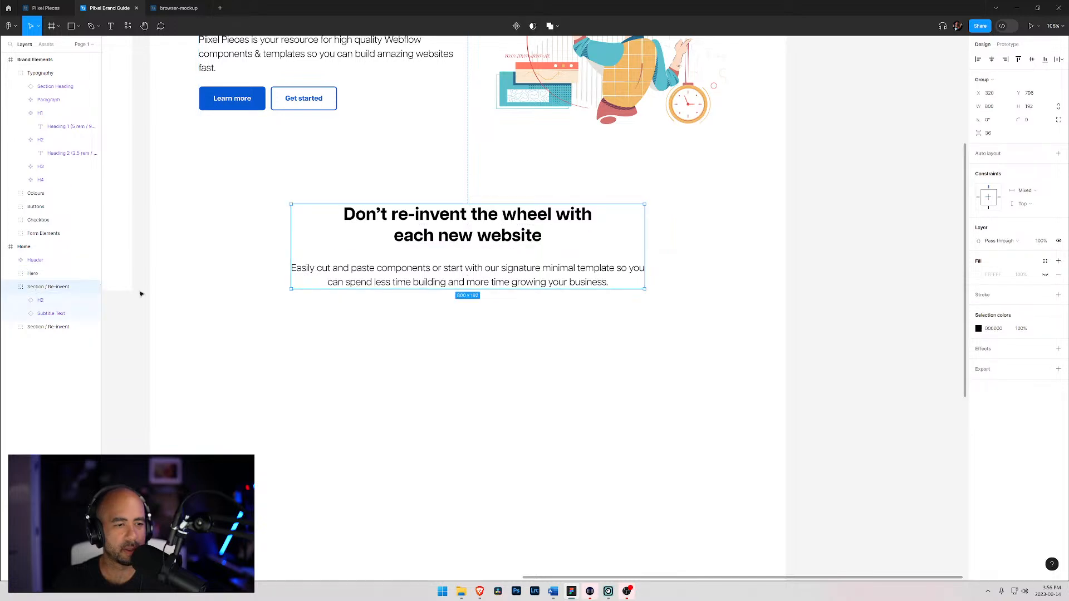
key(ctrl+v)
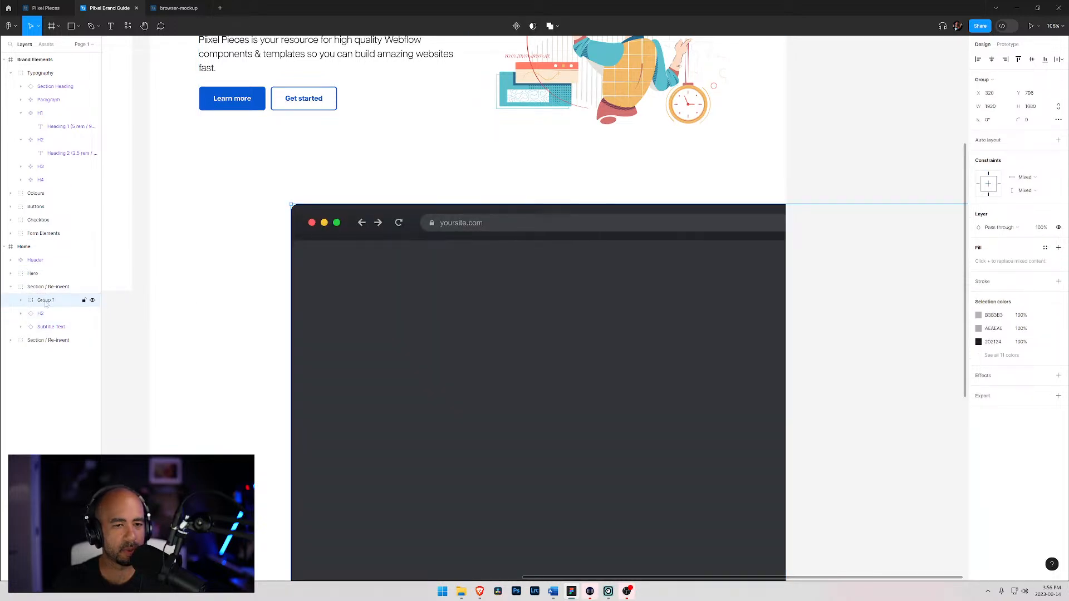
drag(48, 296, 39, 333)
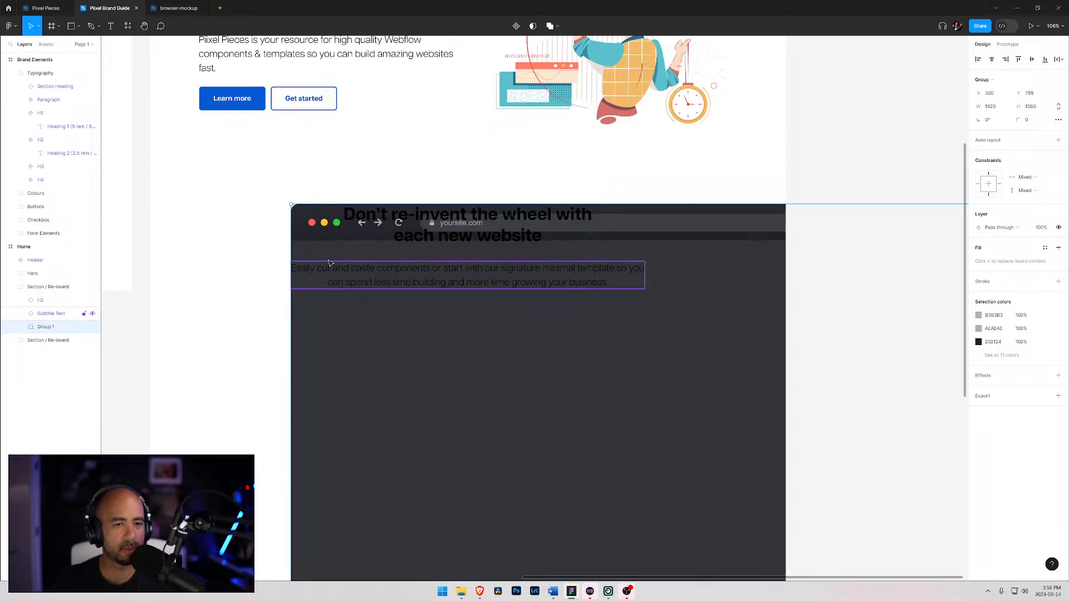
Scale the dark browser mockup to about 1170 × 657 and center it below the re-invent section's subtitle.
drag(289, 202, 283, 397)
drag(187, 315, 224, 335)
drag(269, 380, 266, 385)
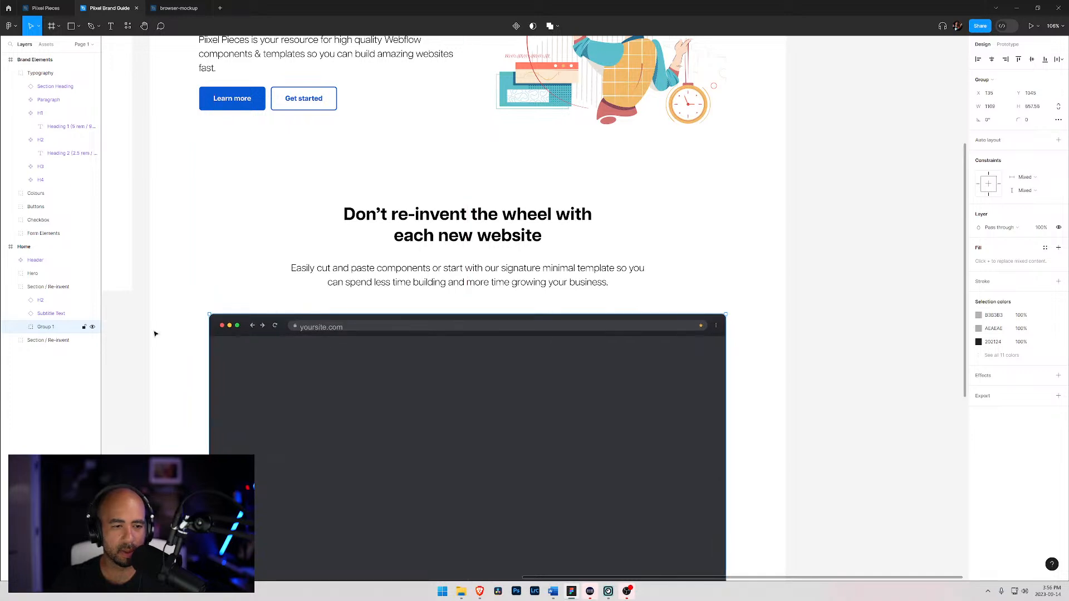
Set the yoursite.com text in the mockup's Address Bar to size 14 and nudge it up 1 pixel.
click(21, 327)
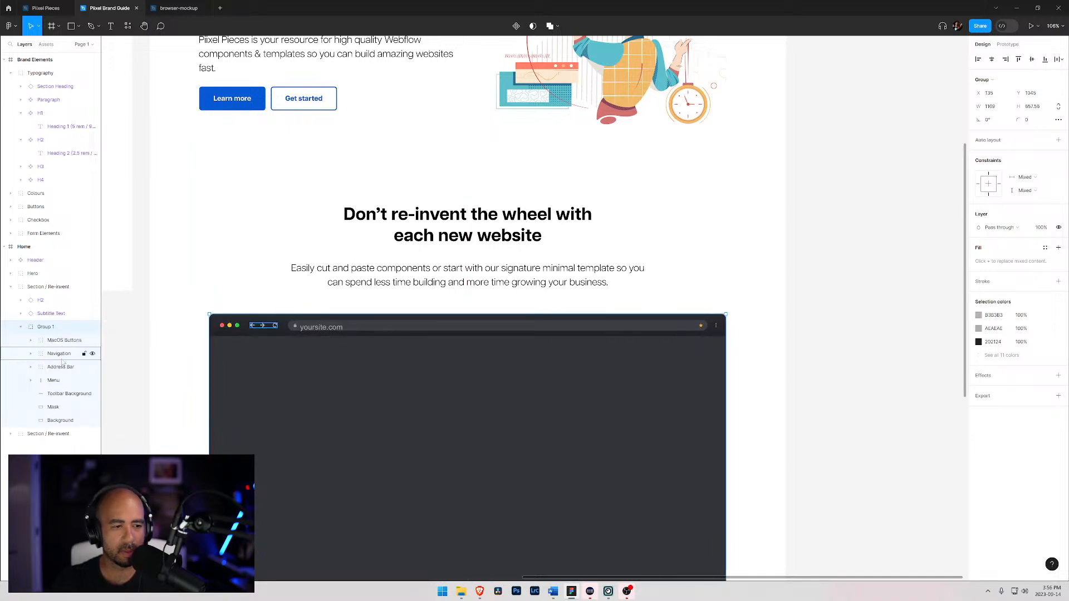
click(31, 367)
click(70, 395)
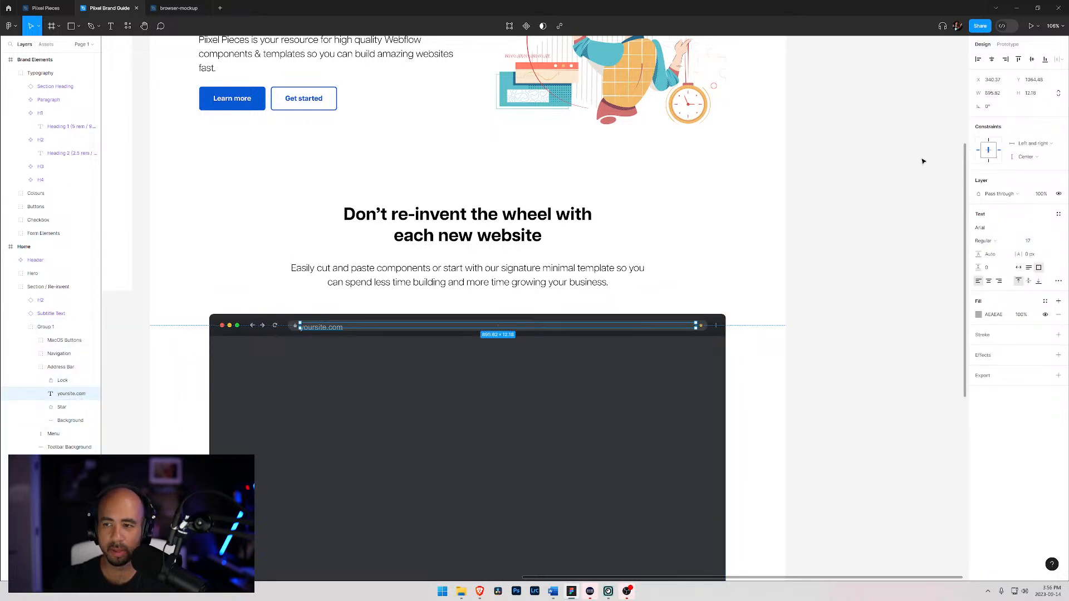
click(1052, 242)
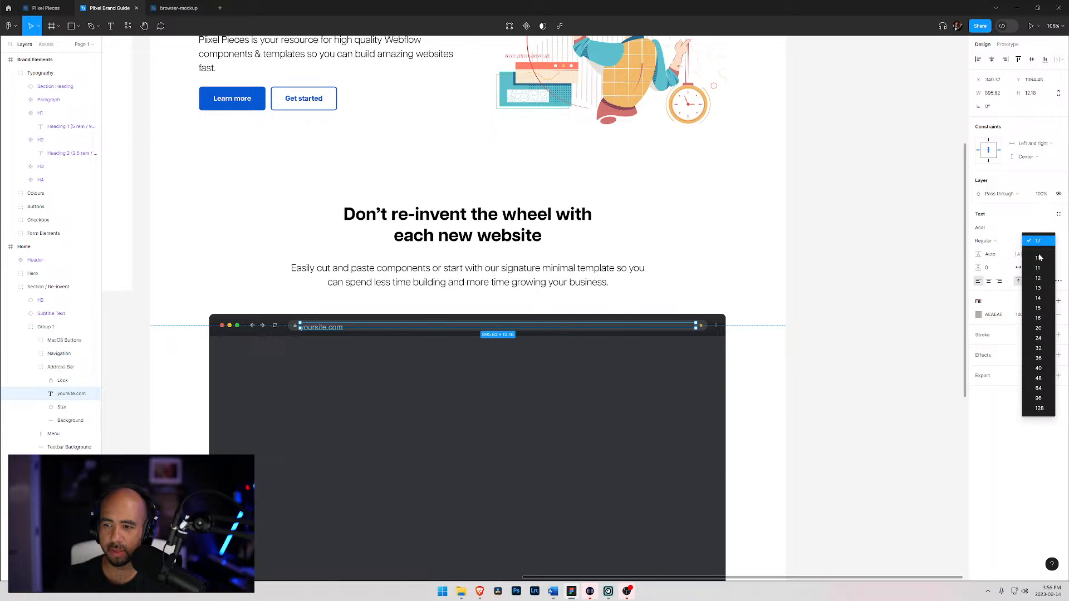
click(1038, 287)
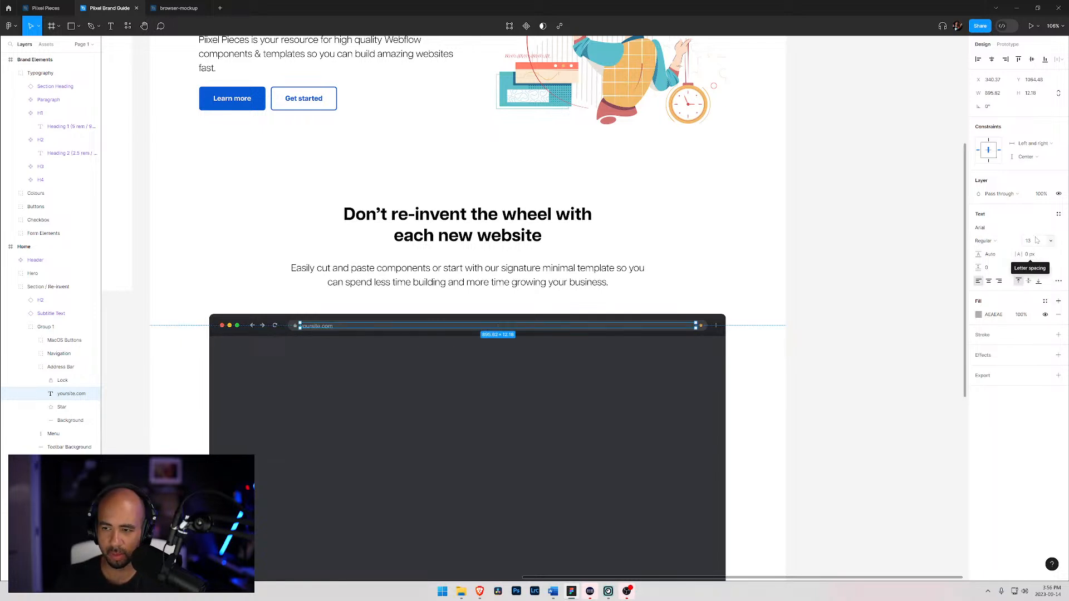
key(Up)
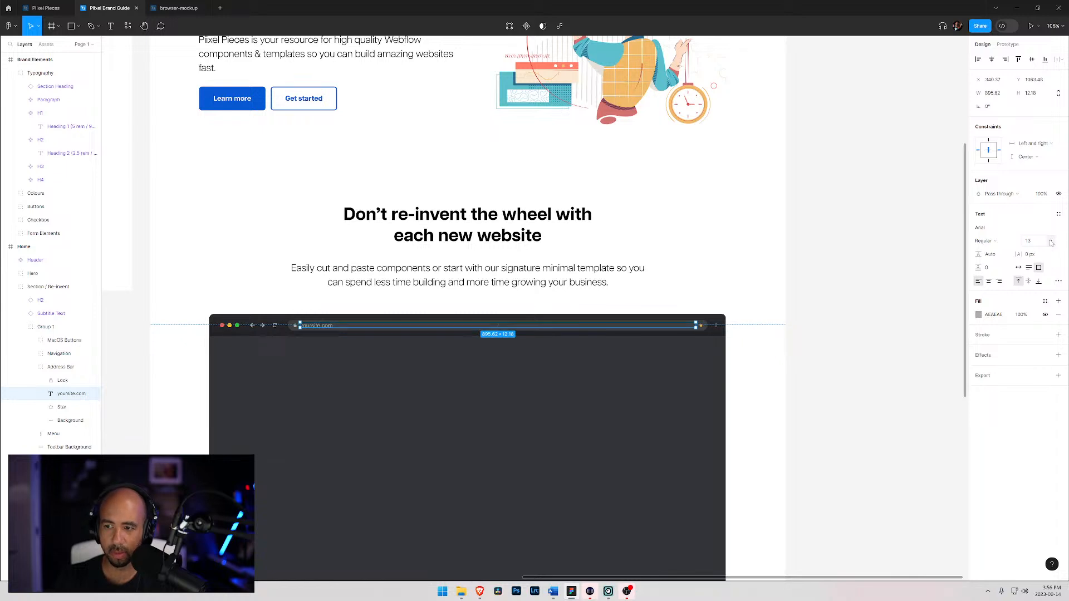
key(Up)
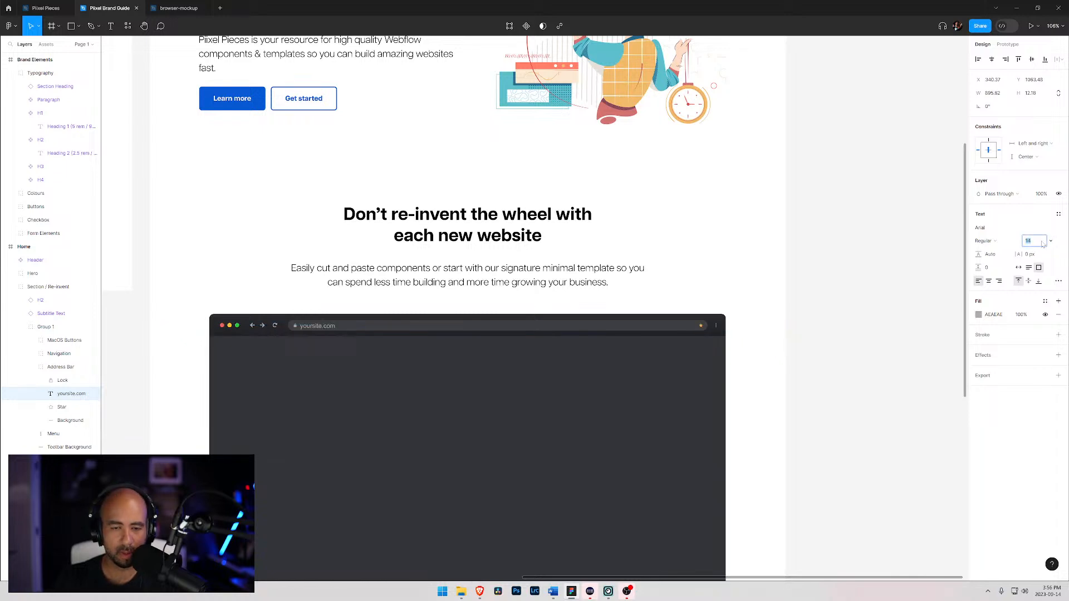
Change the yoursite.com text's font to Articulat CF with the Regular style, and check the mockup on the page.
click(996, 228)
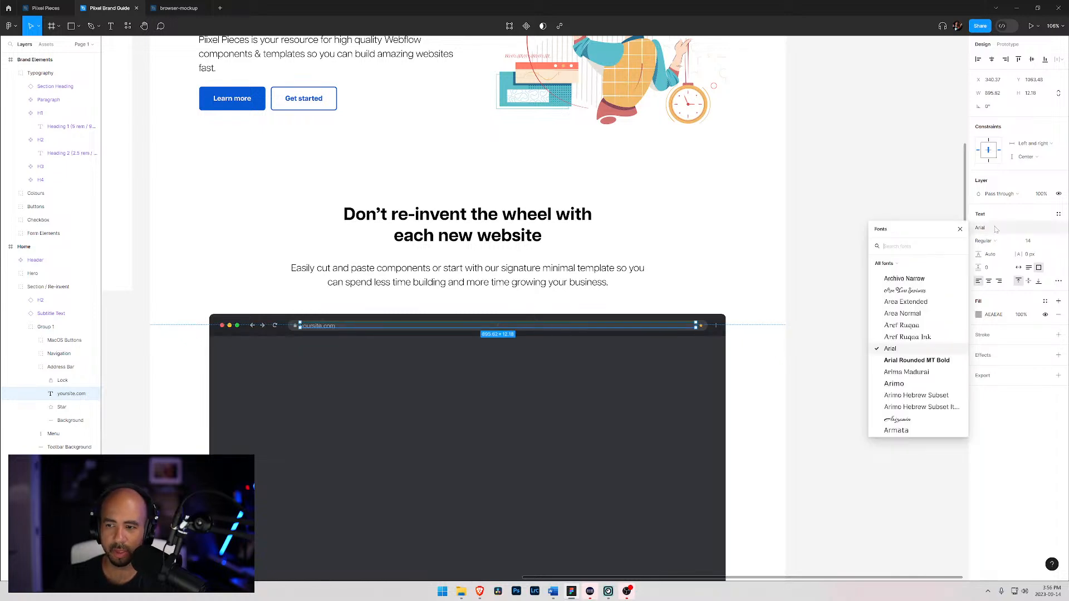
text(art)
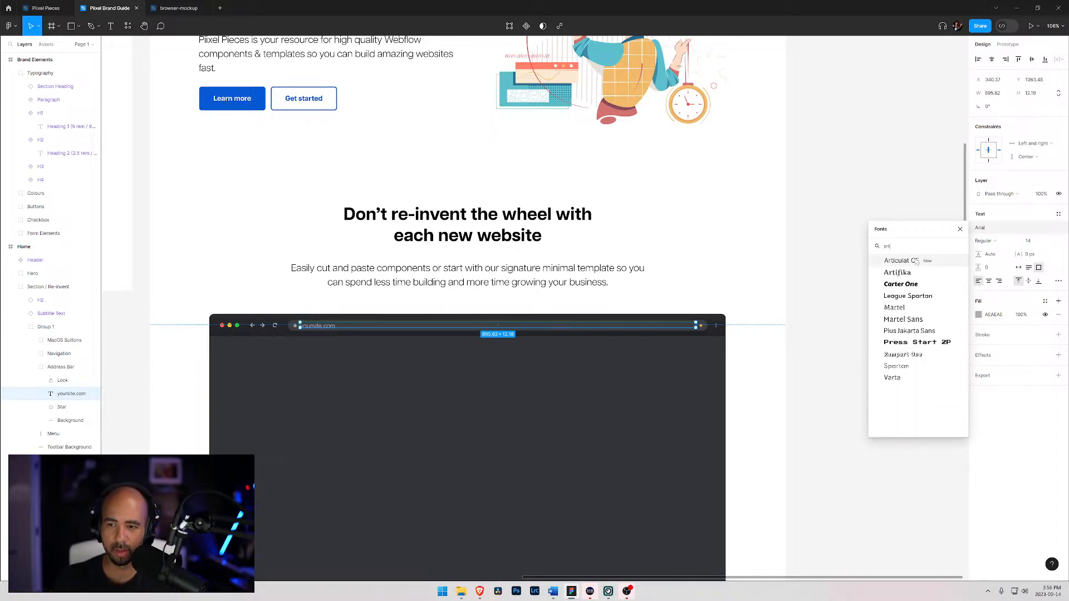
click(917, 263)
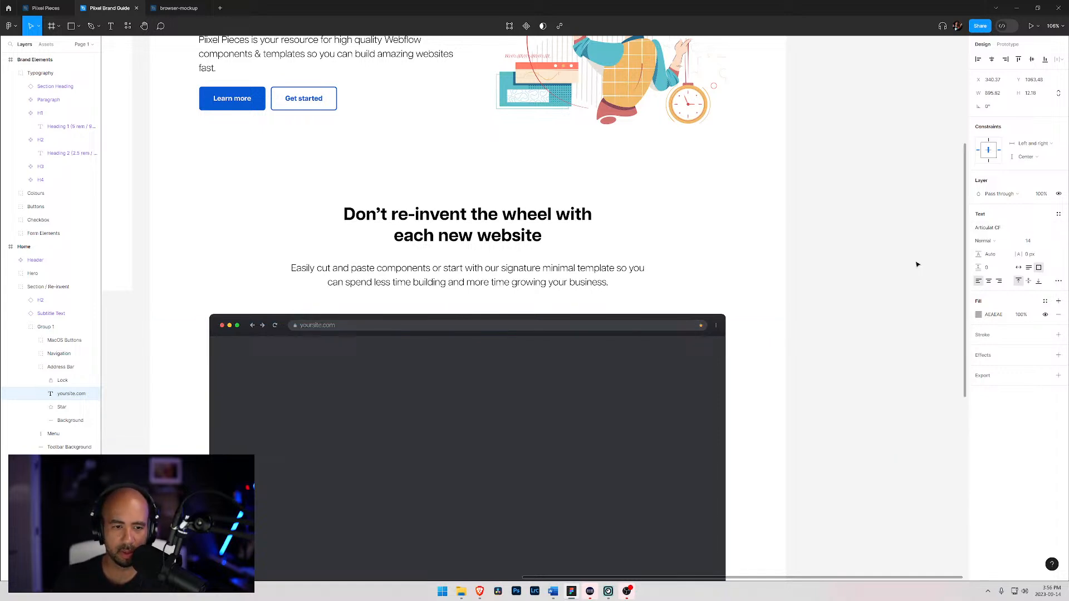
click(997, 240)
click(996, 251)
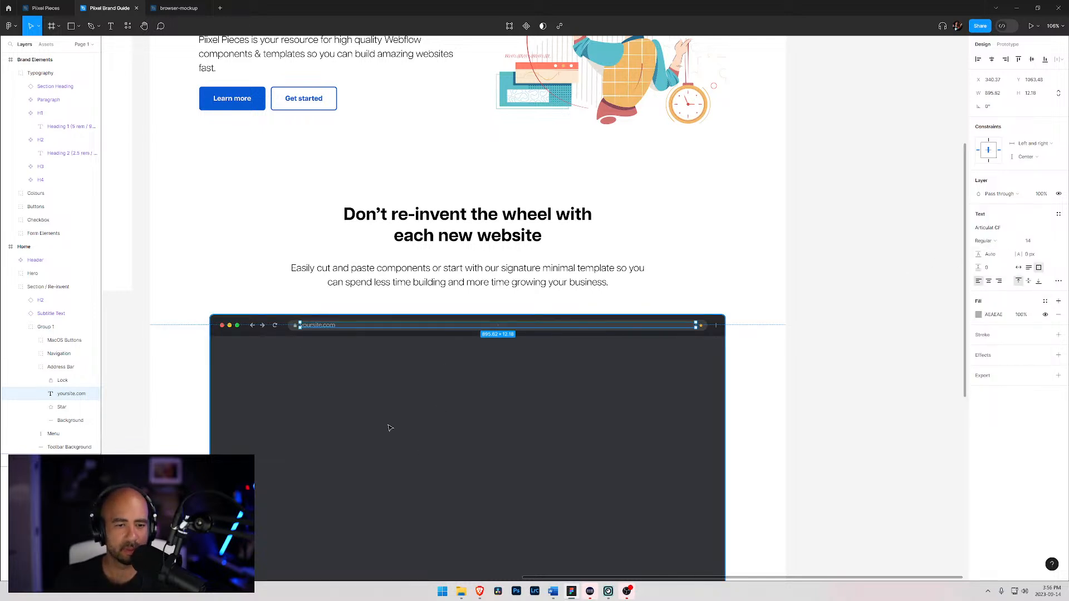
click(190, 292)
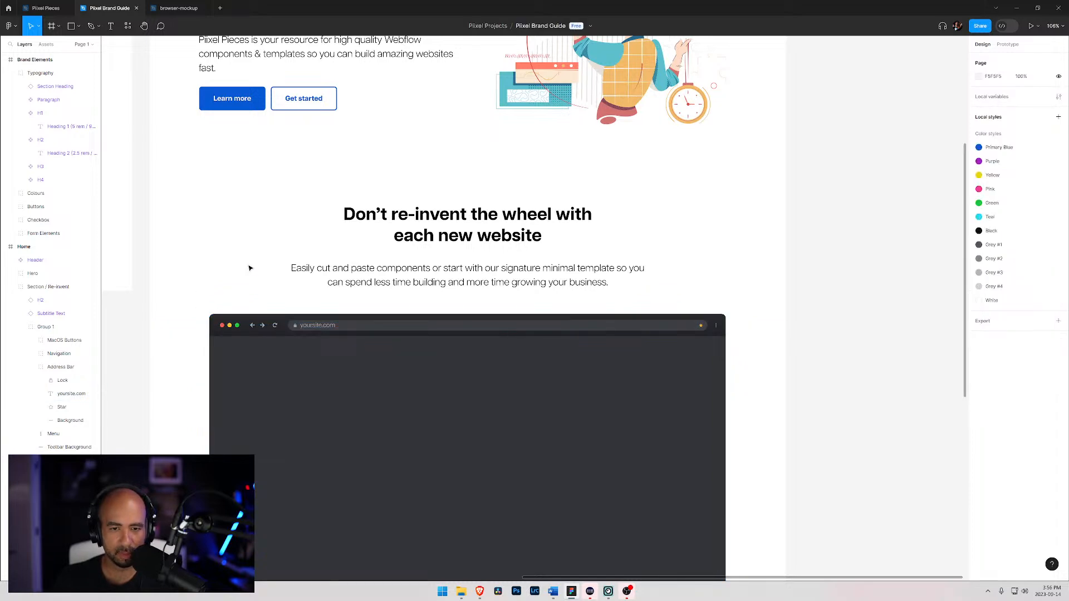
scroll(233, 273, down, 2)
scroll(174, 252, up, 1)
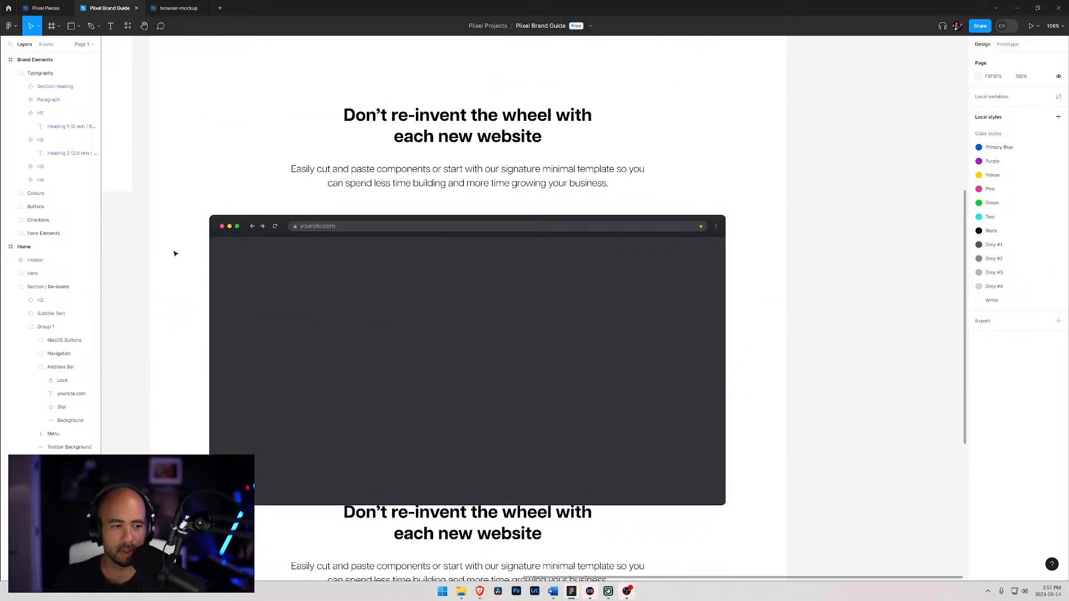
scroll(174, 254, down, 5)
scroll(195, 259, up, 5)
scroll(217, 264, up, 4)
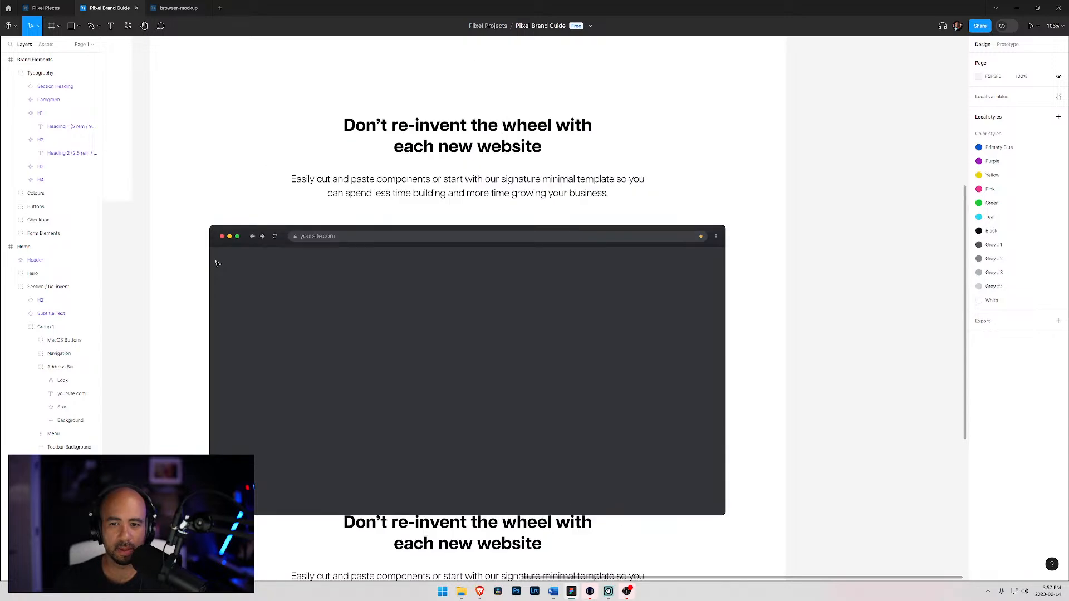
scroll(220, 177, up, 2)
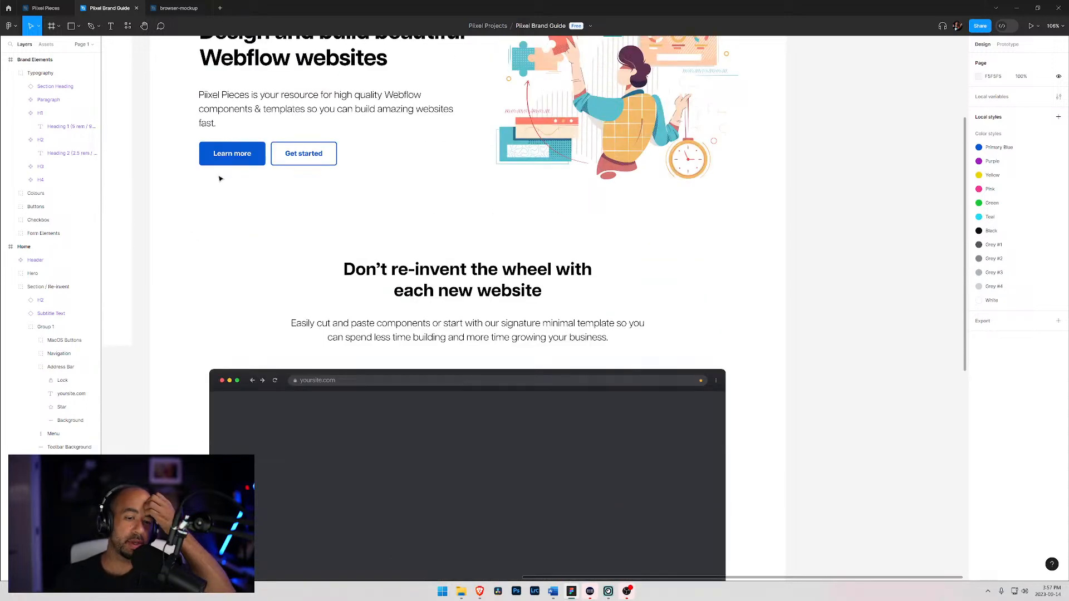
scroll(316, 198, down, 5)
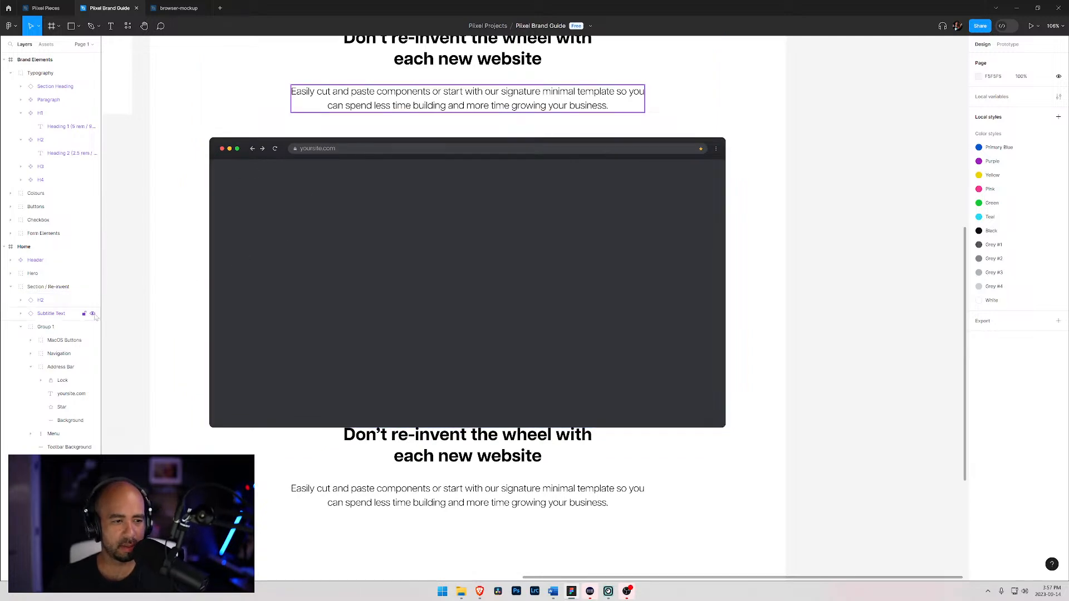
Try to extend the Home frame's height to about 2759, and undo the resize.
click(44, 327)
click(20, 327)
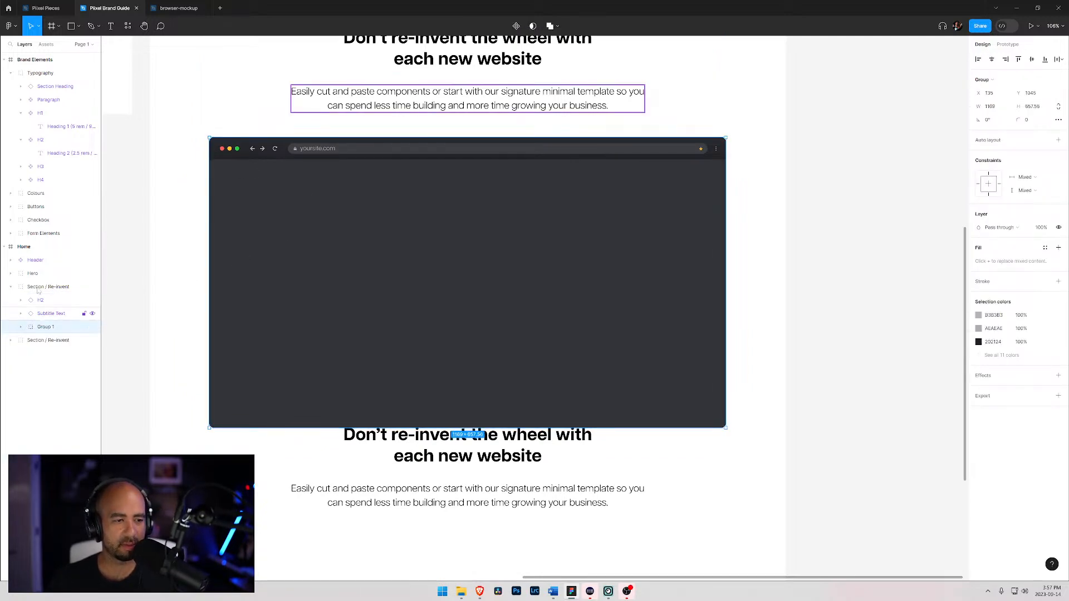
click(28, 250)
drag(1023, 106, 177, 225)
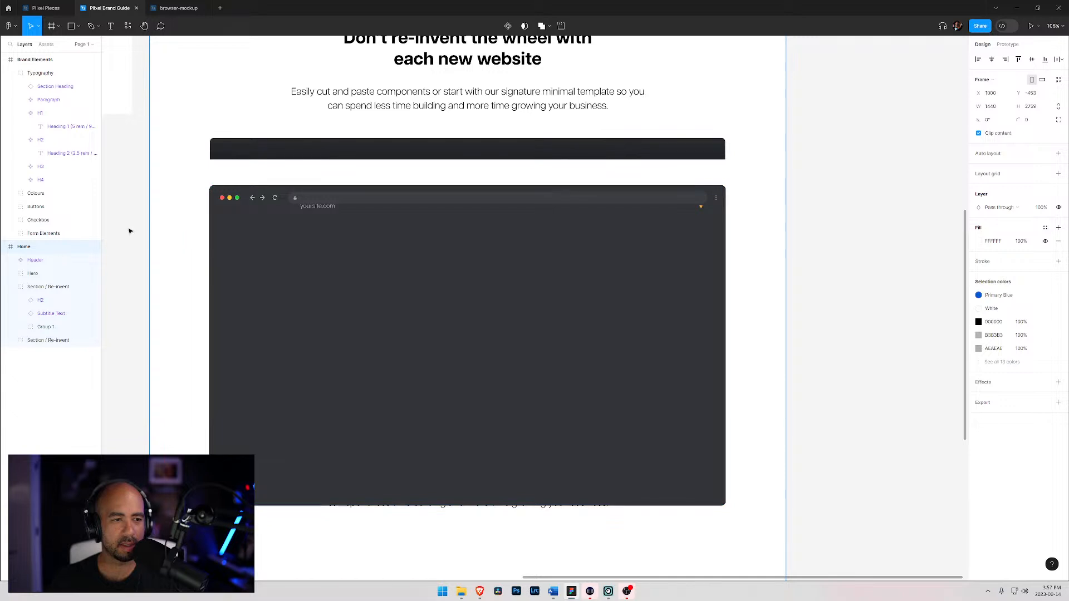
key(ctrl+z)
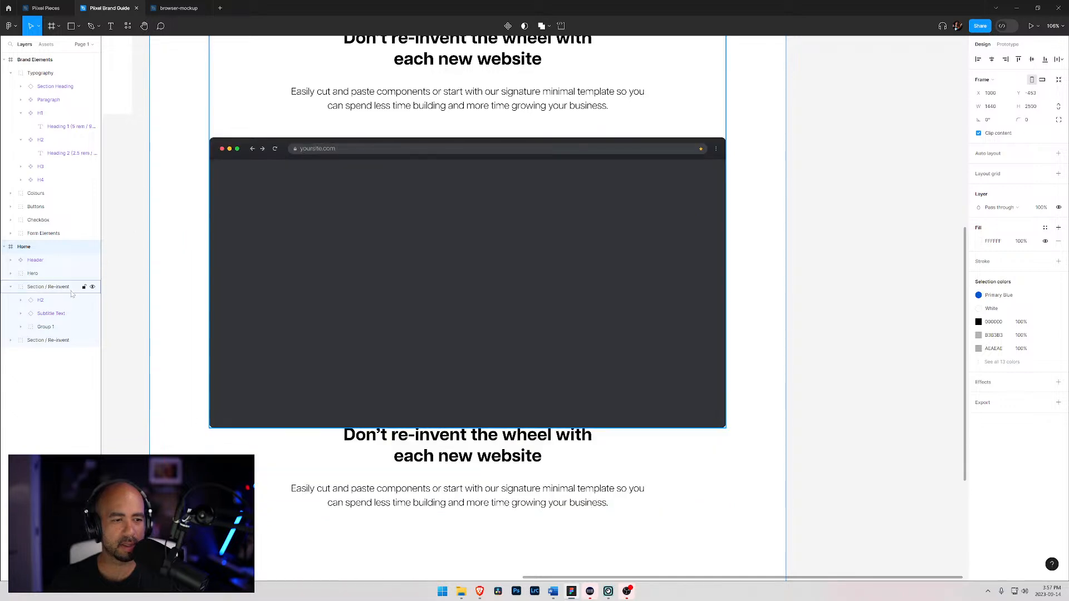
Examine the nested layers of the browser mockup's Group 1, including MacOS Buttons, Address Bar and Menu, and its background shape's size and constraints.
click(21, 328)
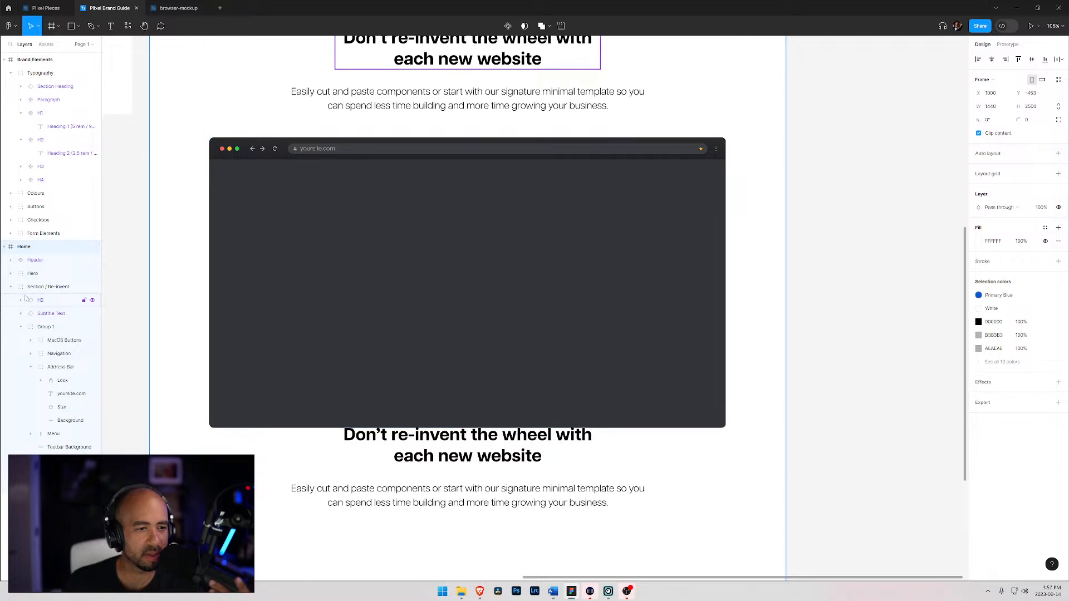
click(32, 328)
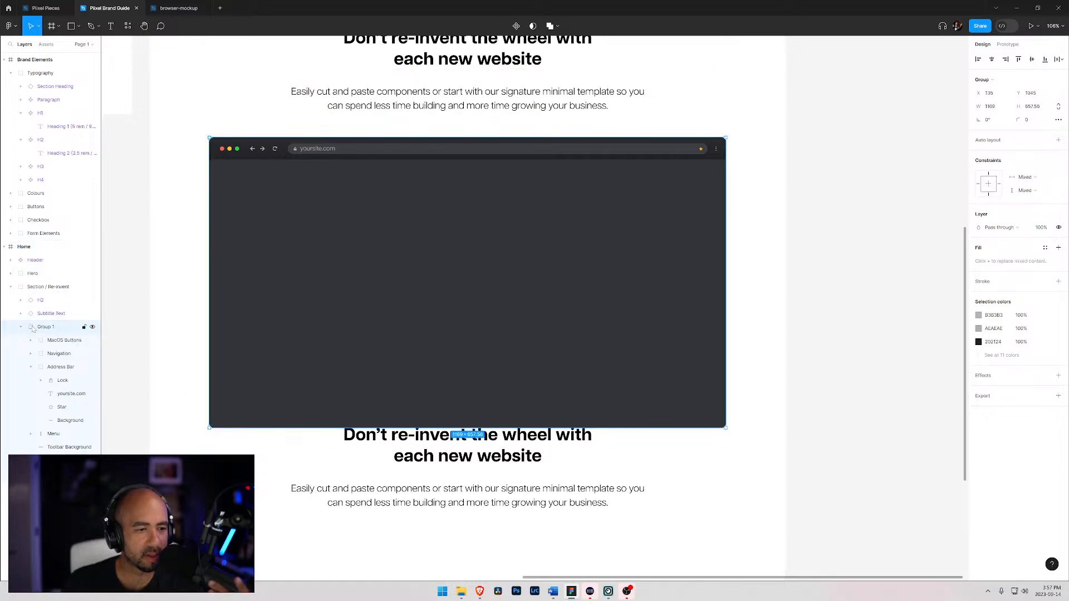
click(32, 341)
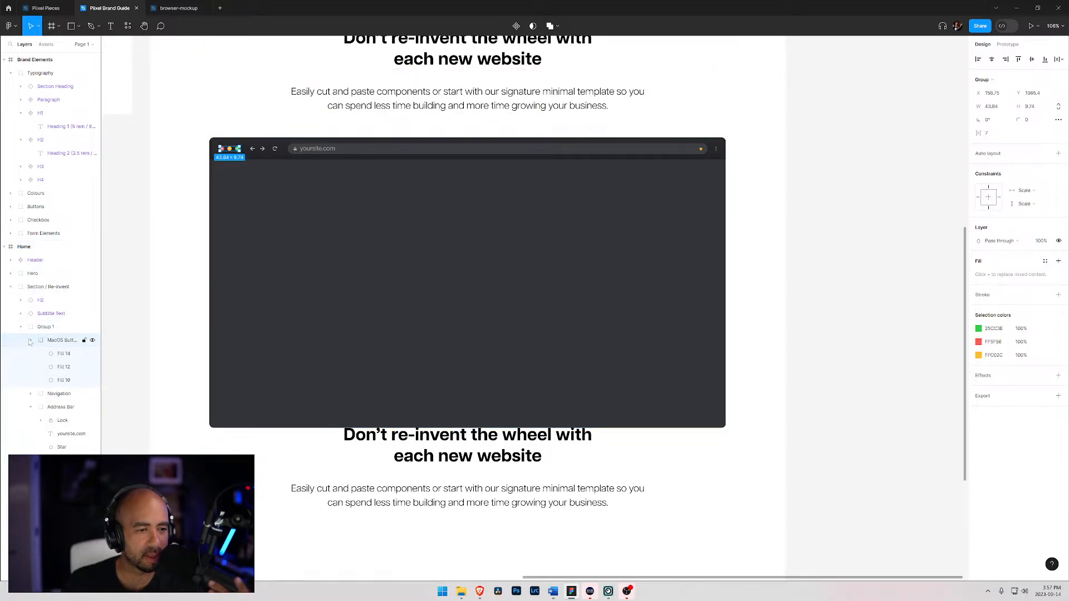
click(30, 367)
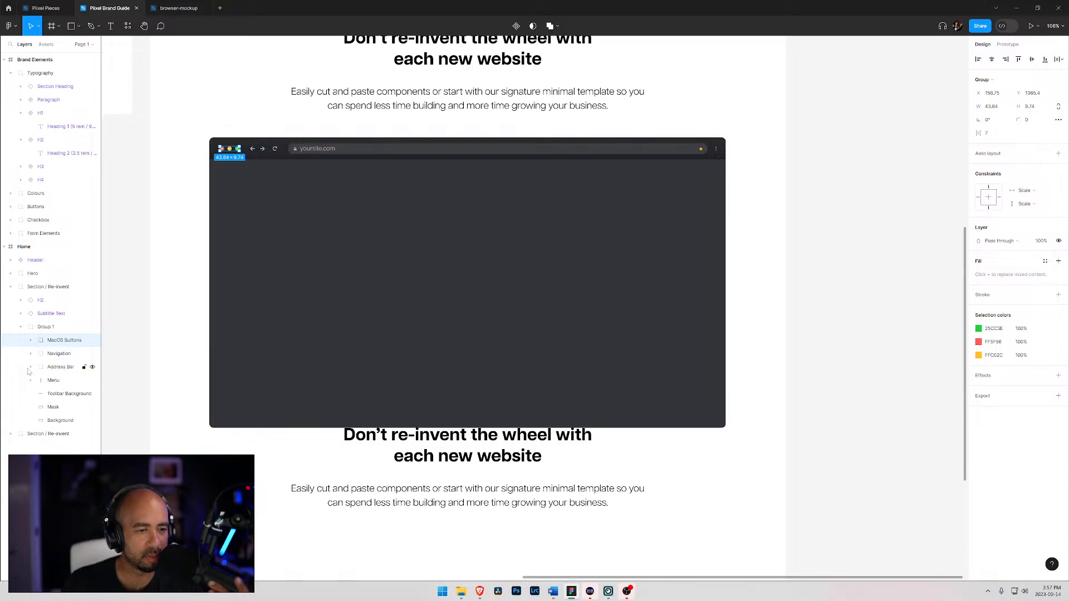
click(30, 367)
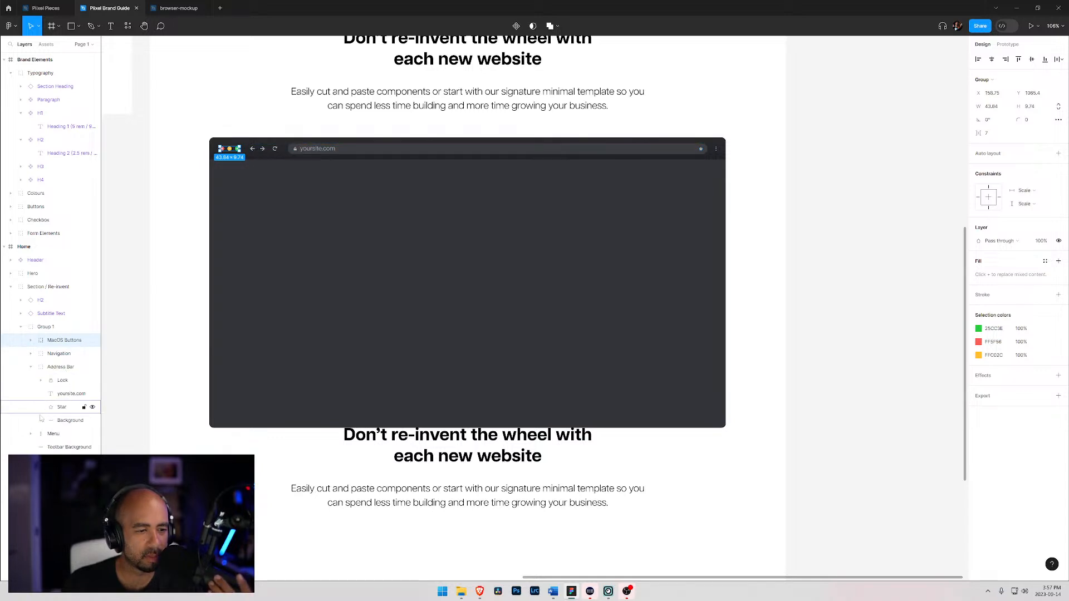
click(31, 435)
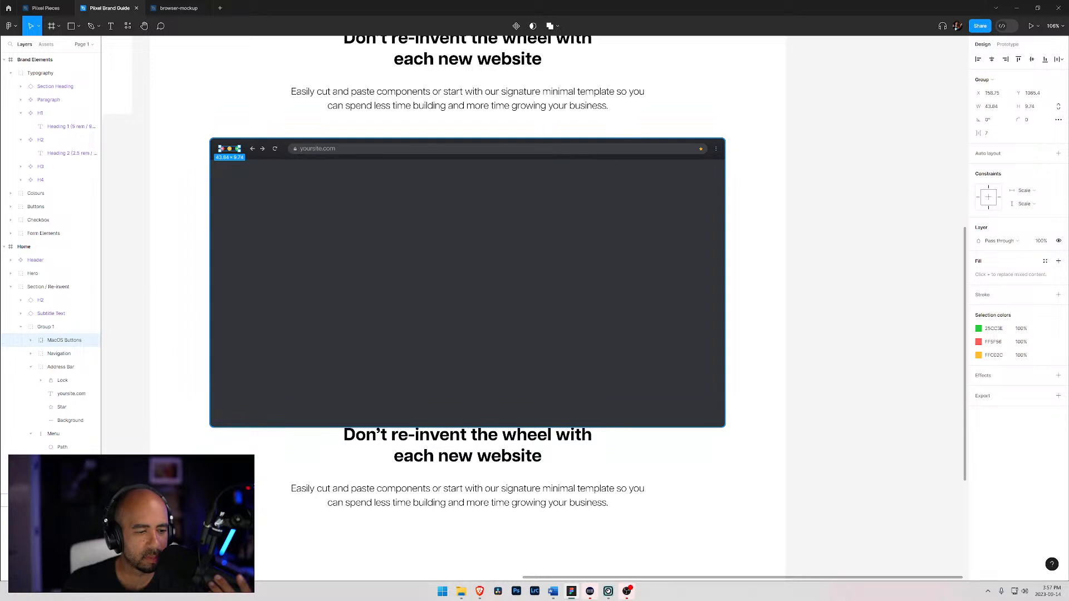
click(61, 514)
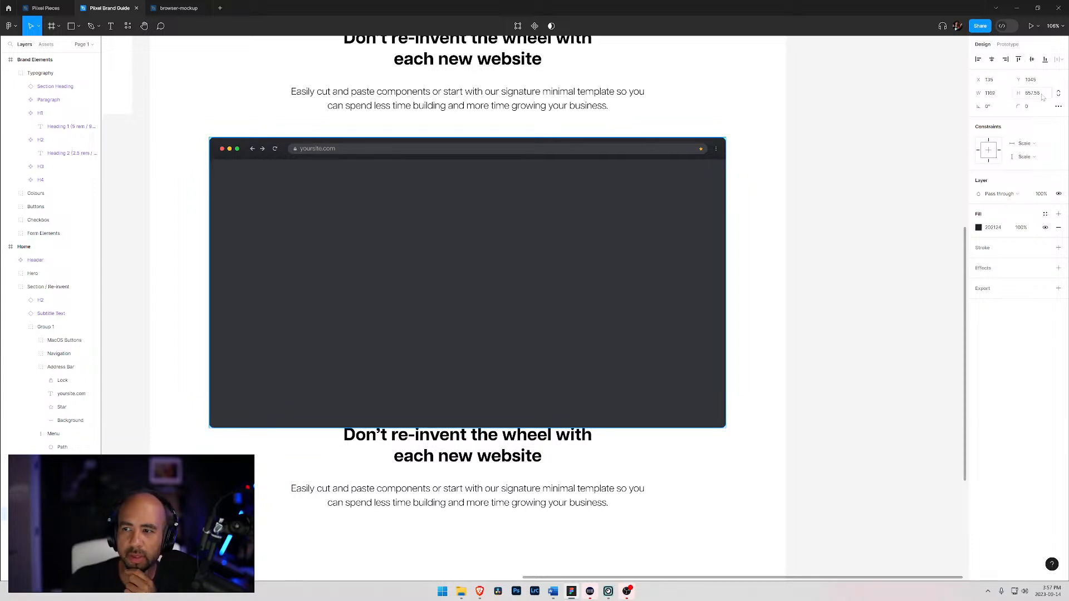
drag(1020, 94, 184, 416)
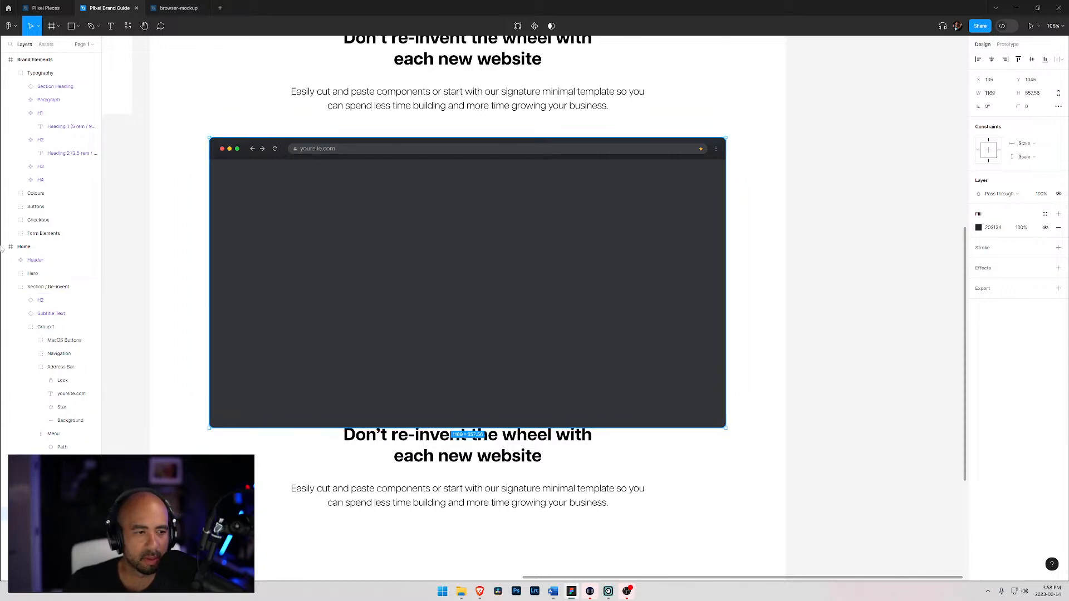
Try to extend the Home frame's height again, and set it back to 2500.
click(25, 246)
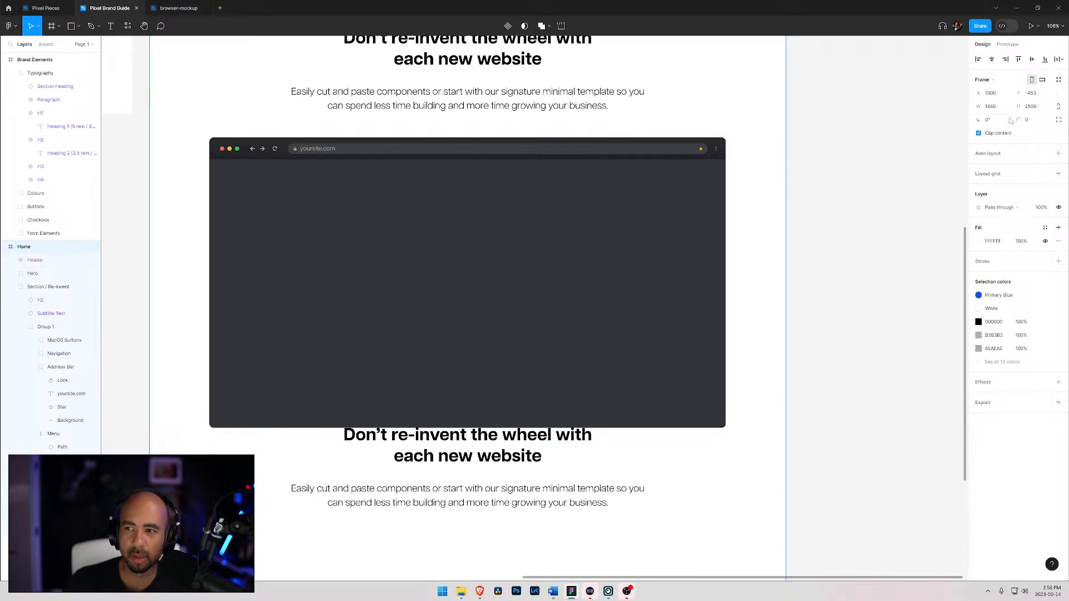
drag(1023, 106, 1042, 170)
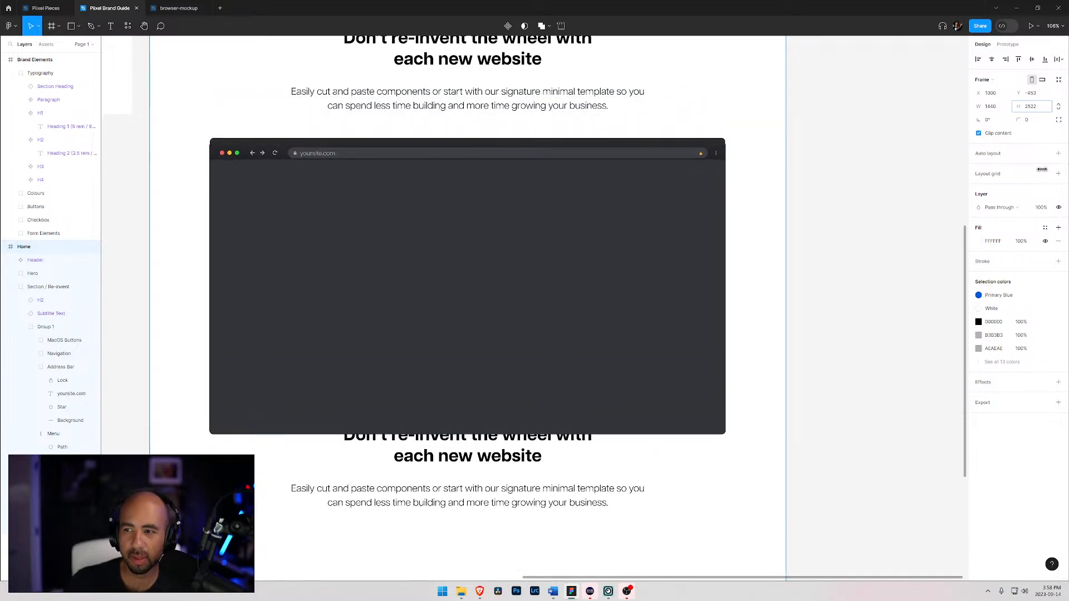
key(ctrl+z)
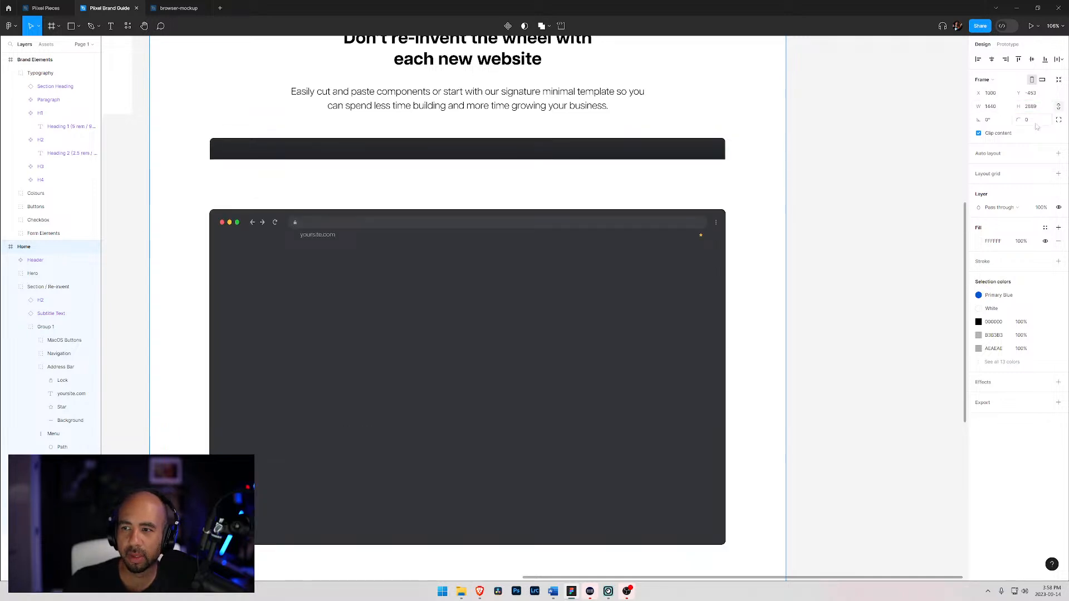
click(1031, 107)
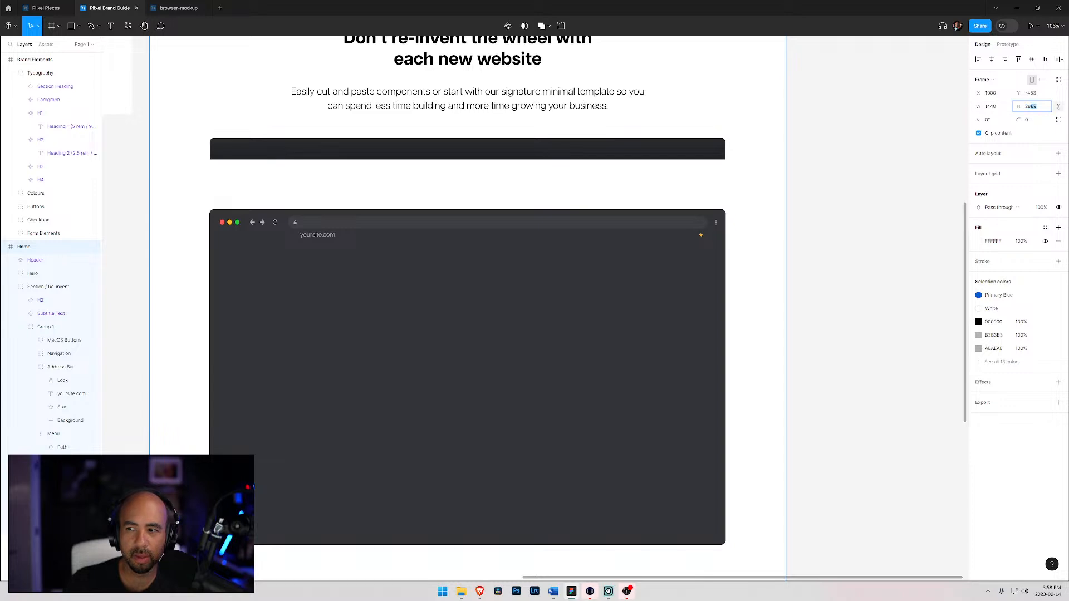
text(2500)
key(Return)
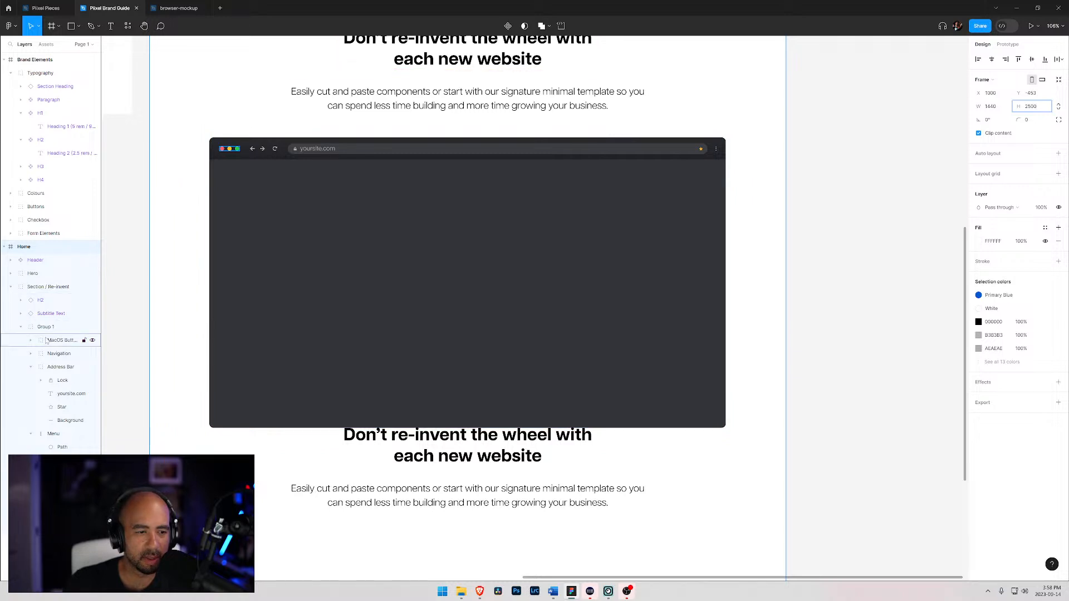
click(174, 194)
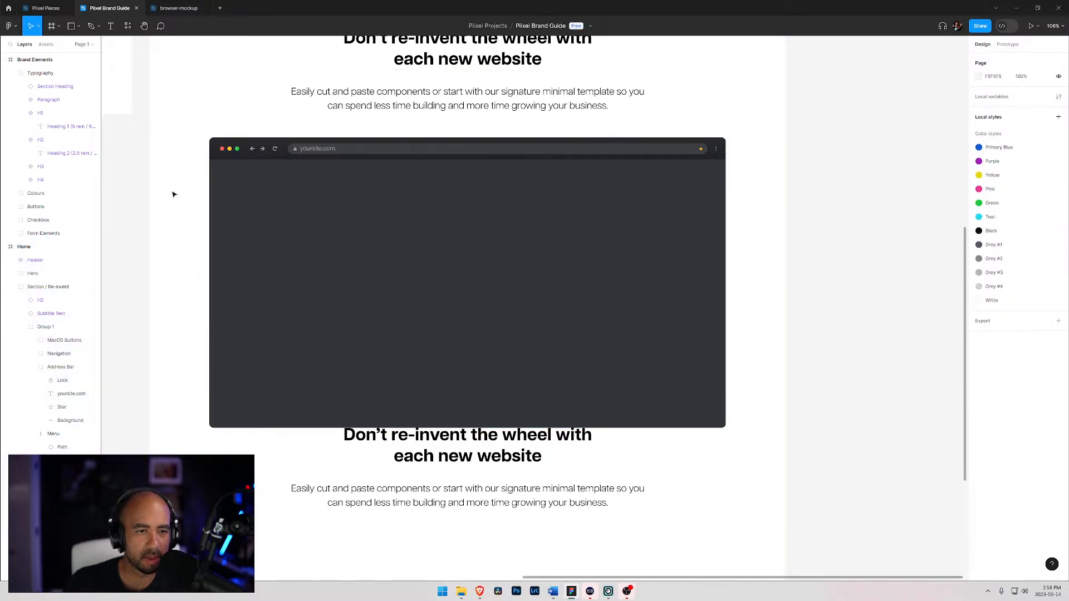
Turn off Clip content for the Home frame, testing height increases up to about 2552 and undoing them.
scroll(183, 237, down, 6)
scroll(183, 237, up, 7)
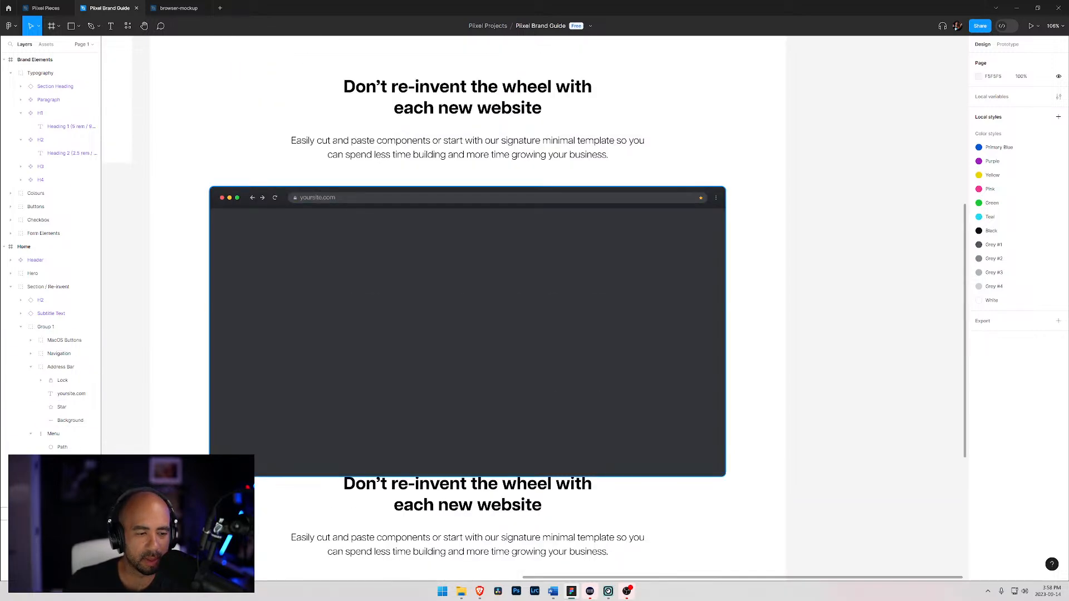
click(25, 246)
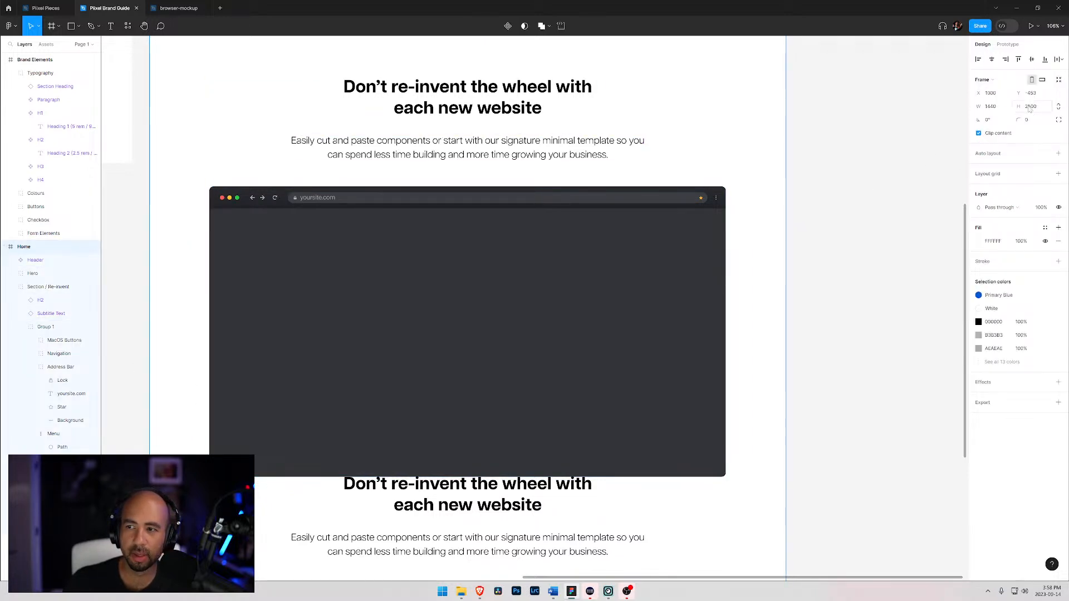
click(979, 133)
drag(1019, 107, 997, 129)
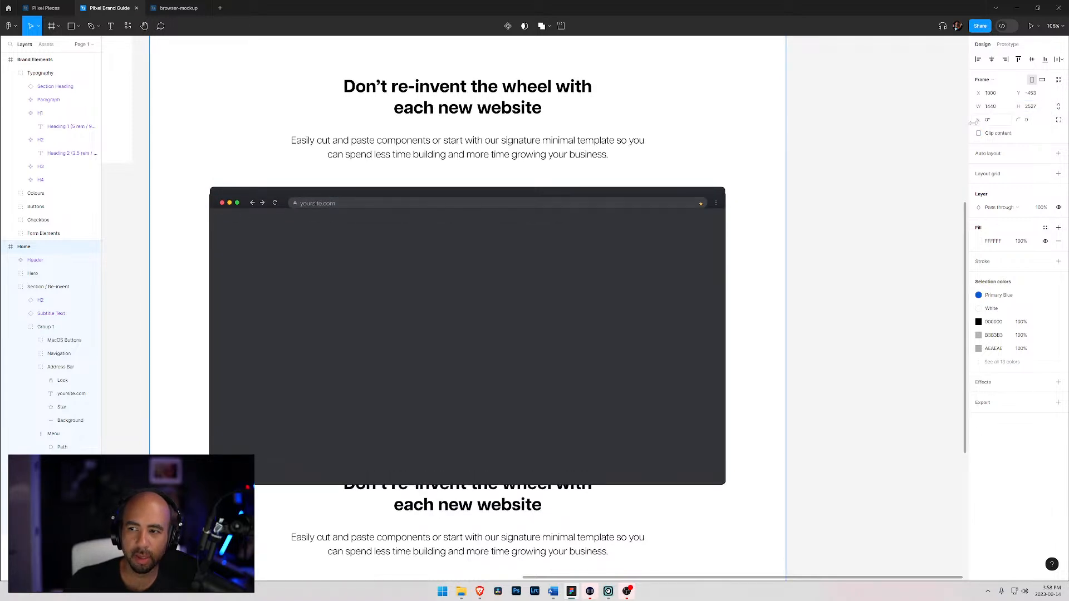
click(979, 134)
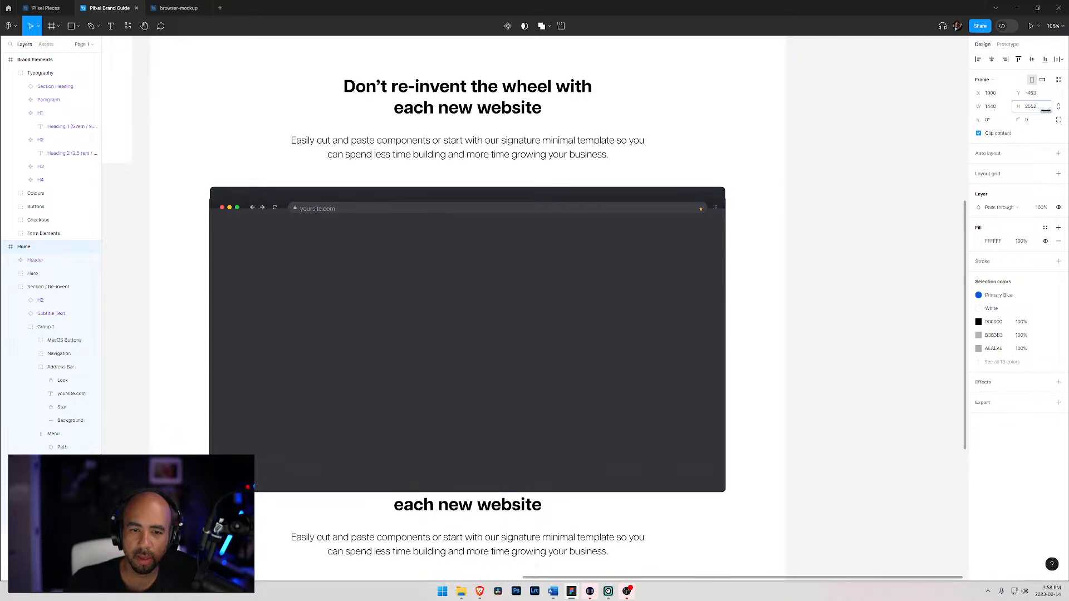
key(ctrl+z)
key(ctrl+z)
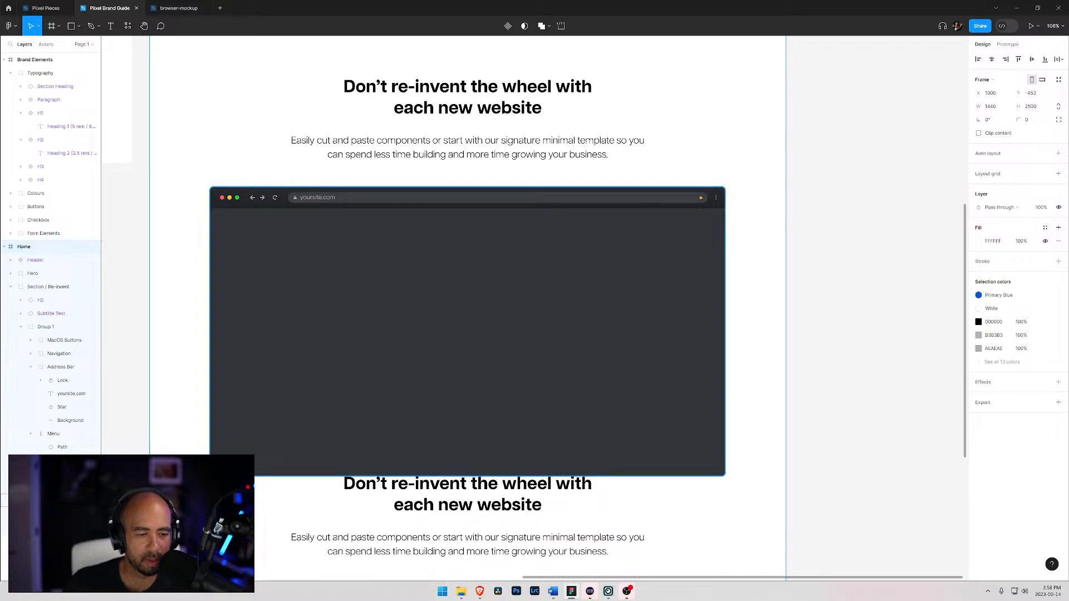
Flatten the browser mockup's Group 1 in the original Section / Re-invent group into a single vector layer.
scroll(286, 312, down, 6)
scroll(299, 293, up, 1)
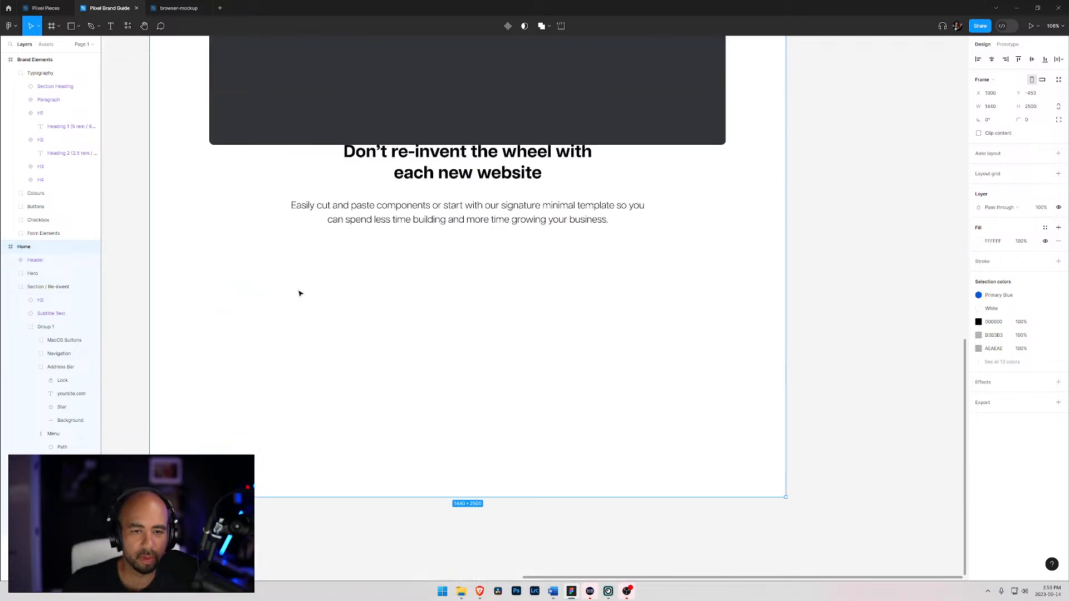
scroll(299, 293, up, 3)
click(393, 329)
scroll(388, 337, down, 3)
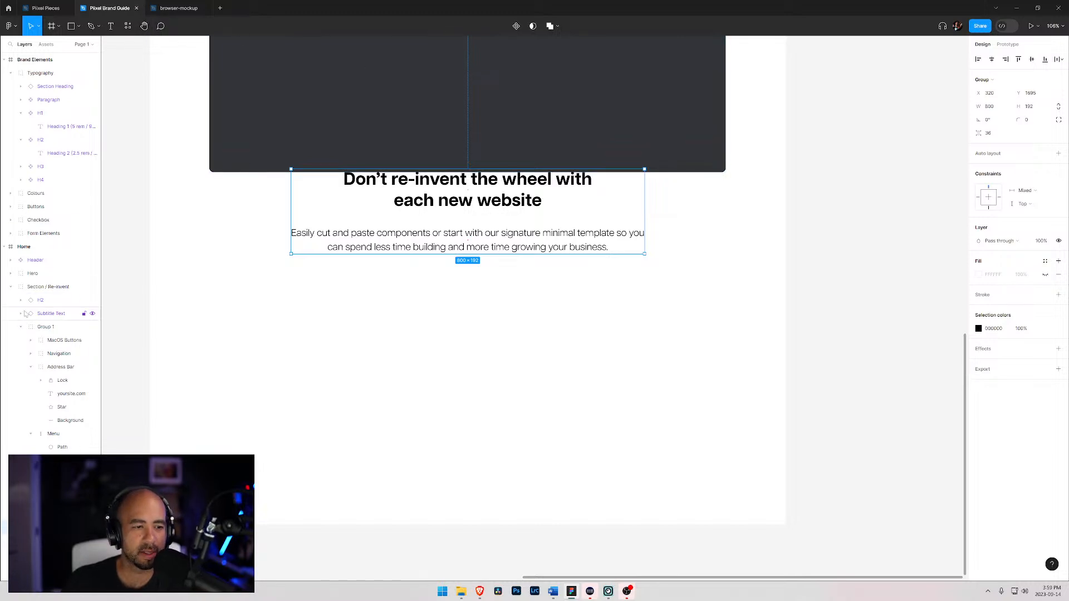
click(22, 329)
click(39, 328)
right_click(36, 332)
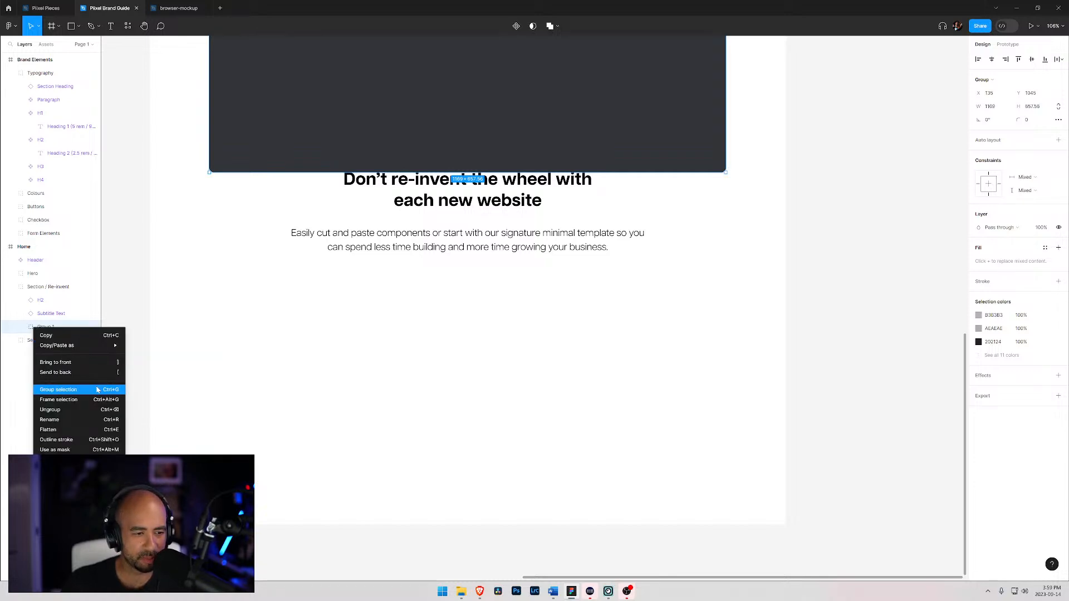
click(93, 432)
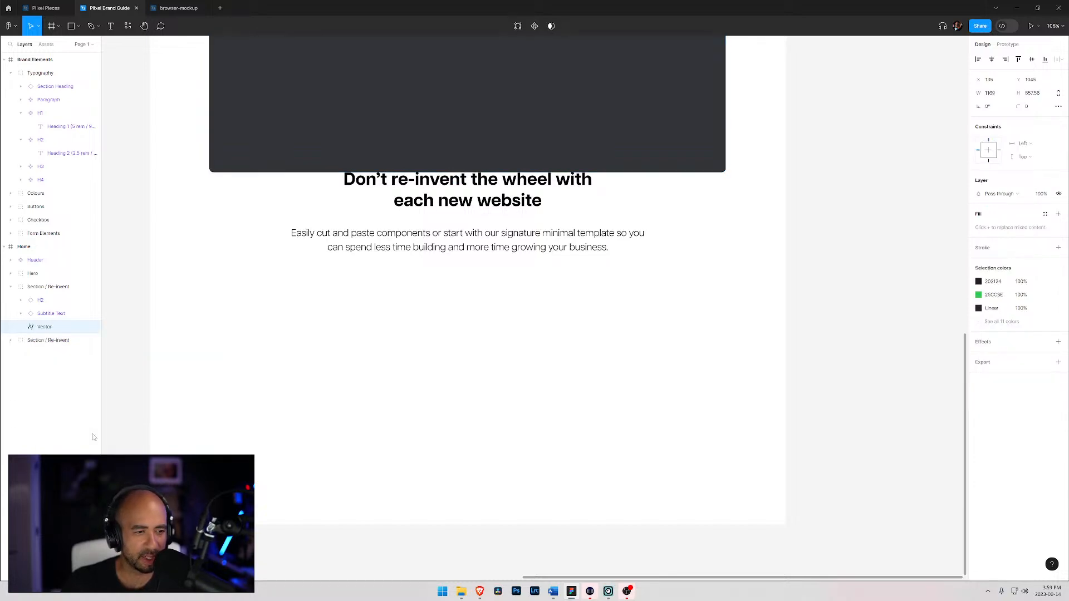
Rename the flattened browser mockup layer as Browser.
double_click(47, 329)
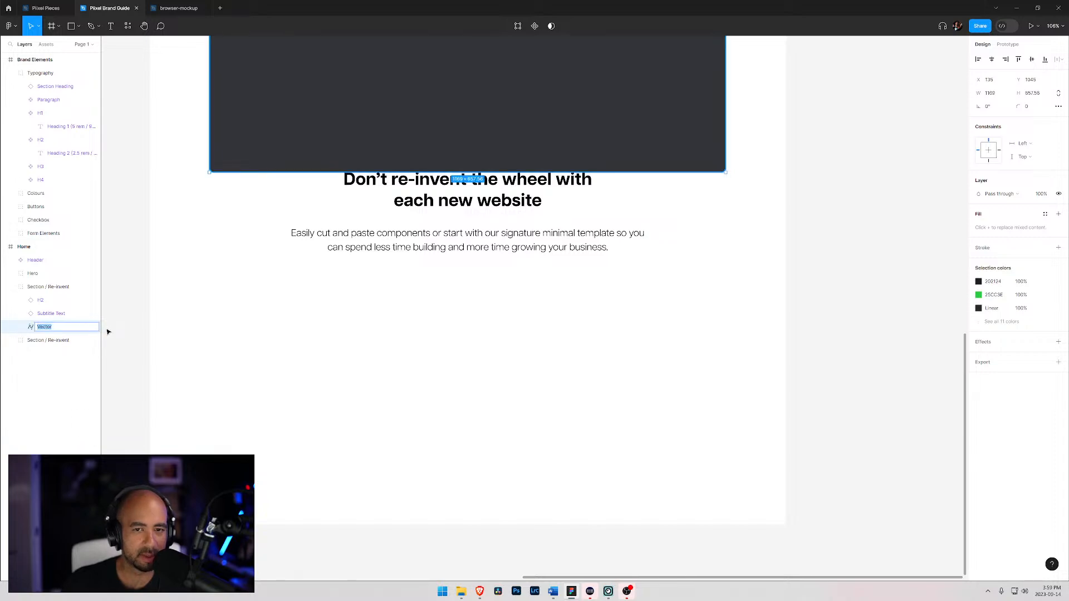
text(B)
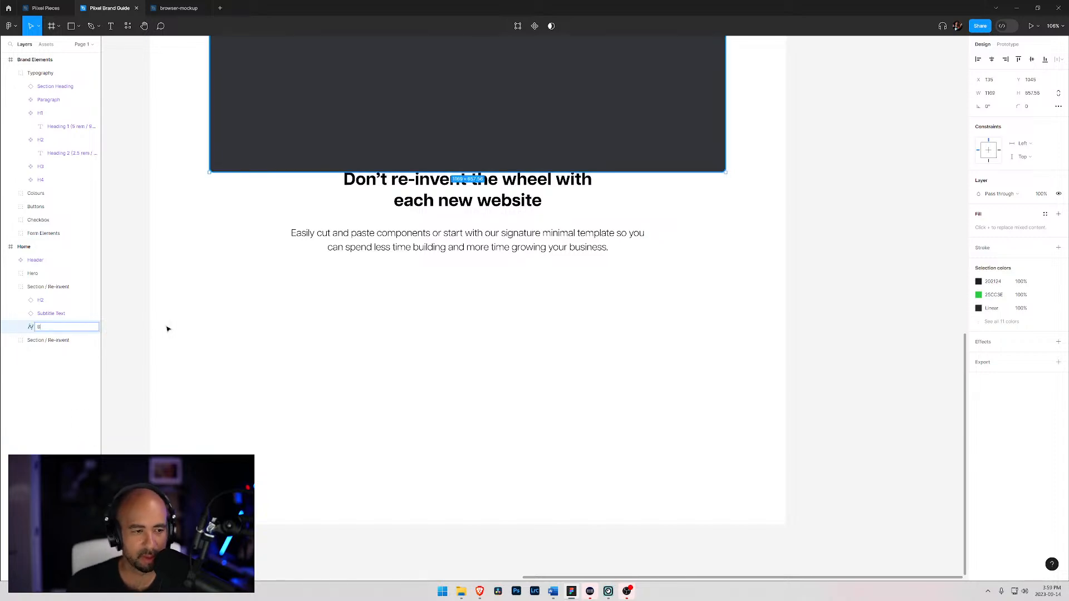
text(rows)
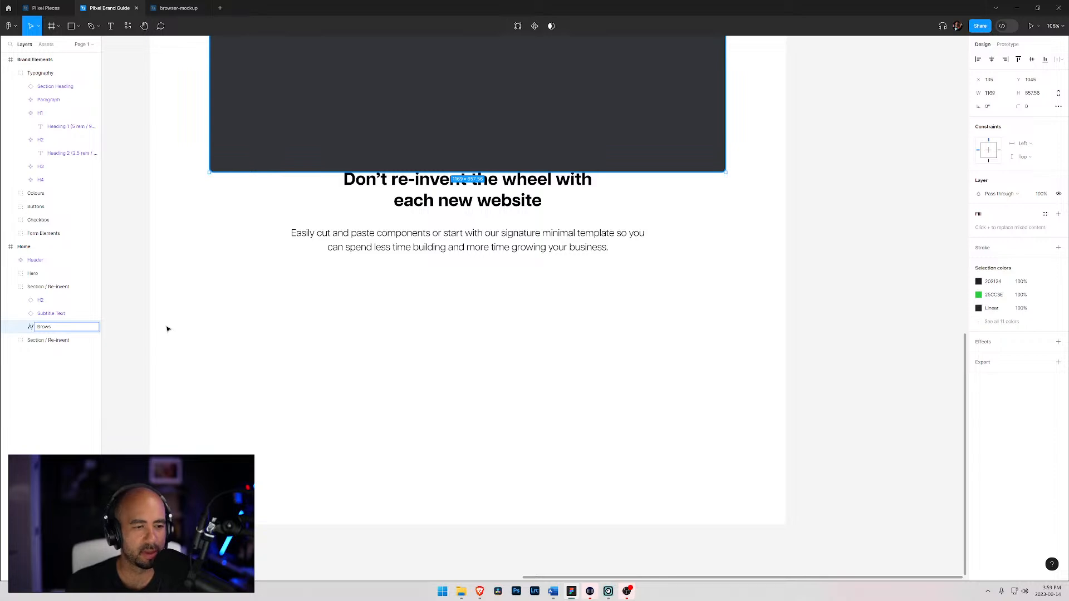
text(er)
key(Return)
scroll(178, 327, up, 5)
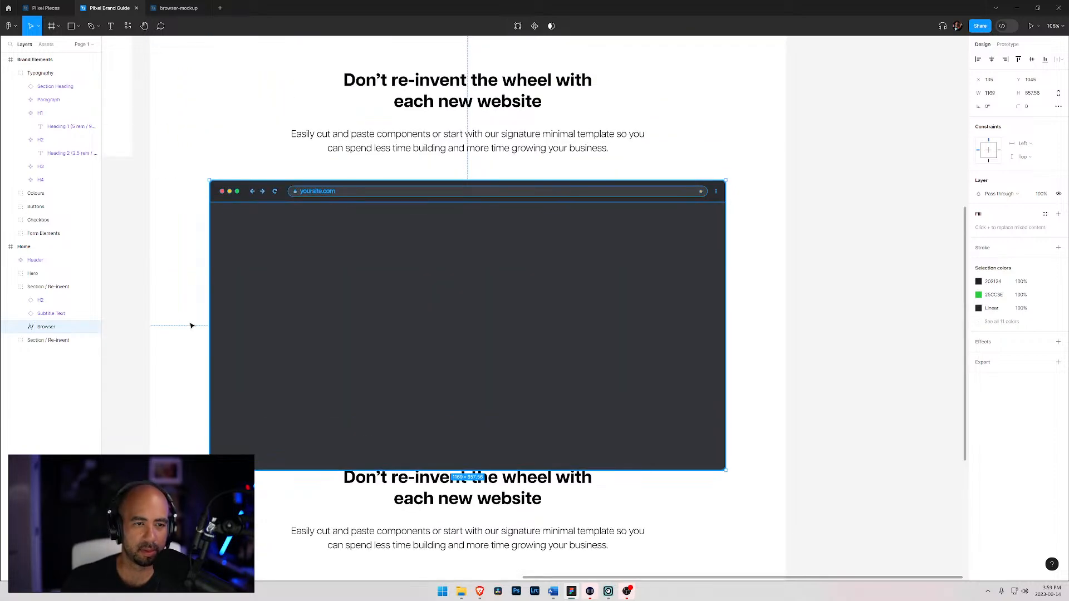
Try a different height for the Home frame, and undo the change.
scroll(190, 326, down, 1)
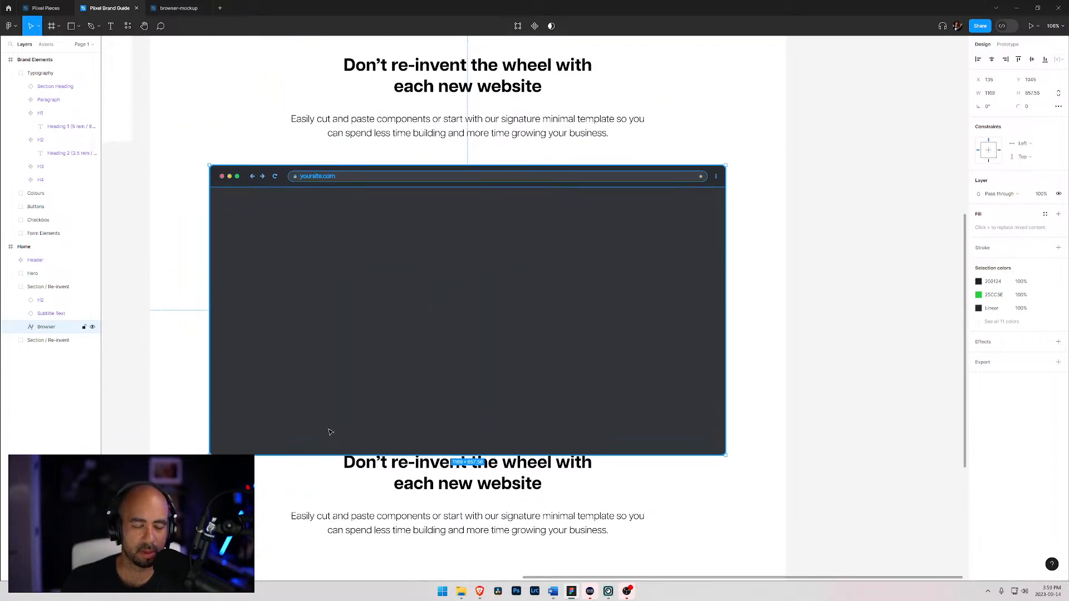
click(23, 247)
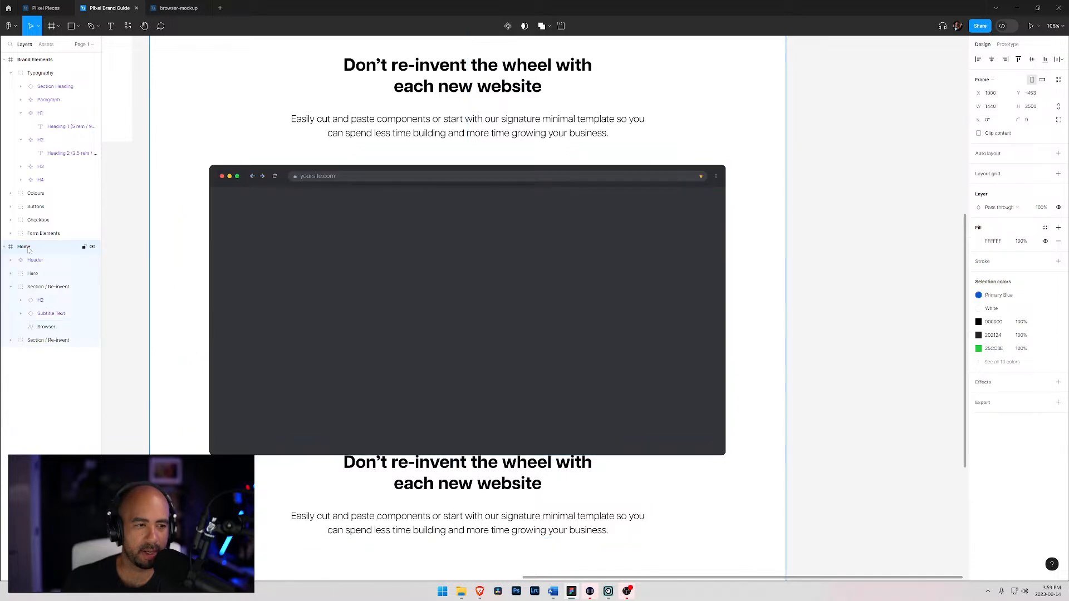
mouse_move(1024, 105)
mouse_down()
mouse_move(28, 111)
mouse_move(1028, 115)
mouse_up()
click(1038, 109)
text(300)
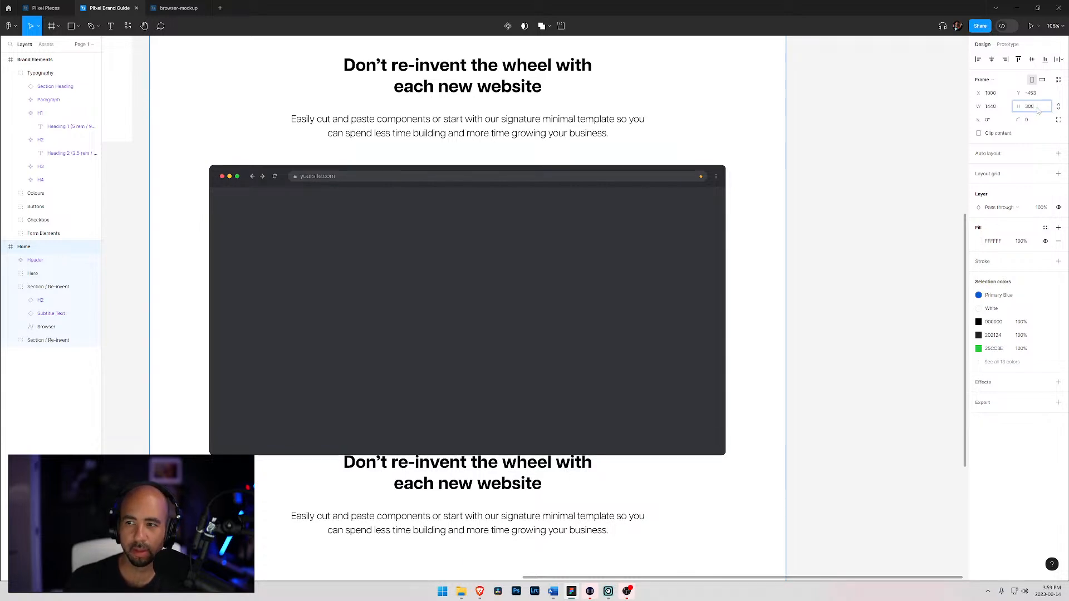
key(Return)
key(ctrl+z)
key(ctrl+z)
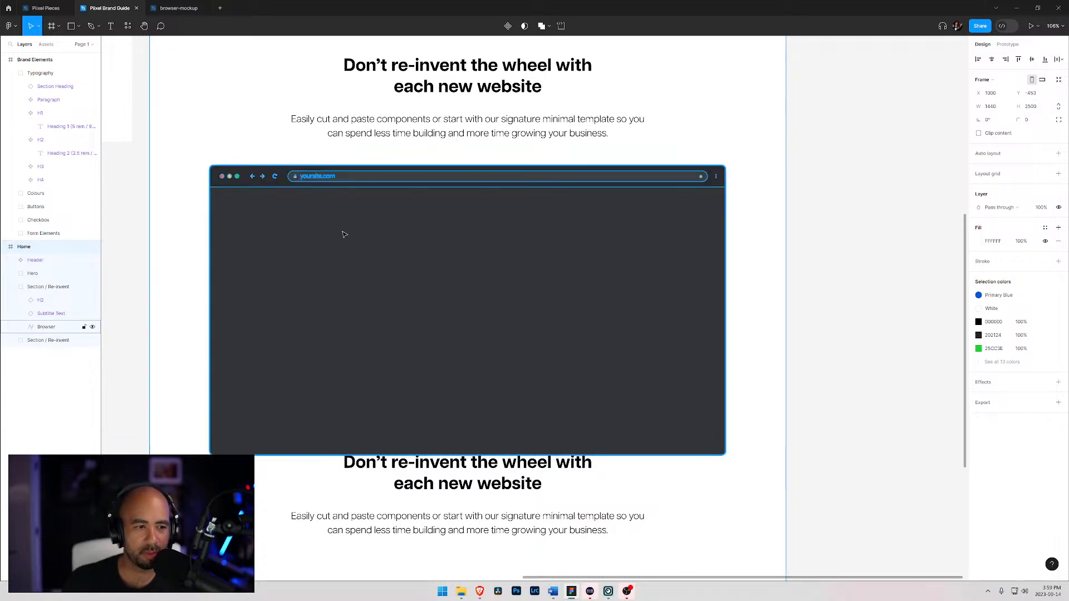
Undo the browser mockup's flattening and change its address bar text to pixelpieces.com.
click(315, 246)
key(ctrl+g)
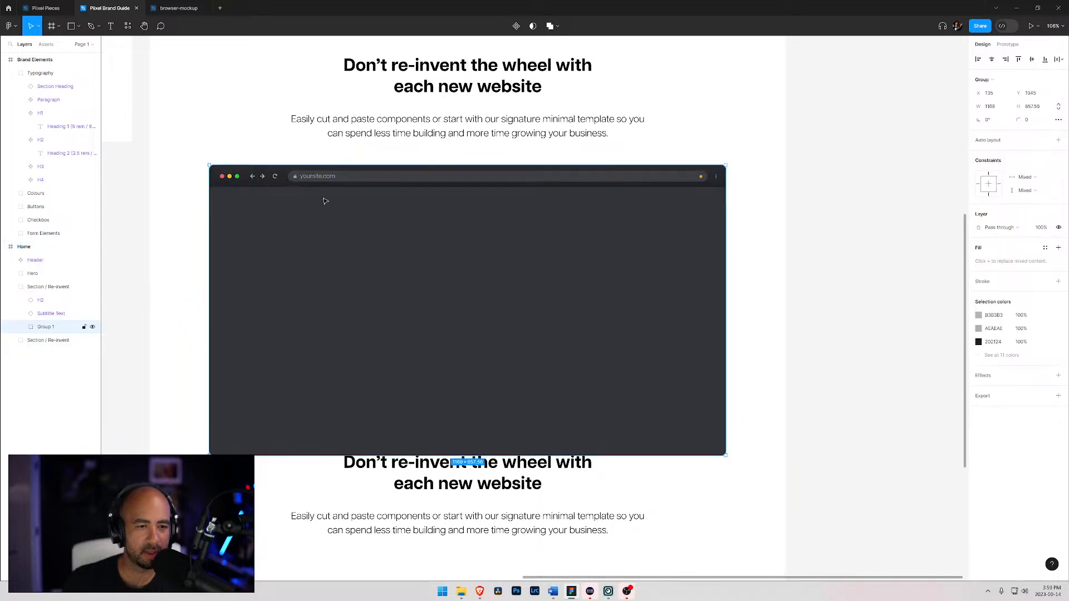
double_click(322, 179)
double_click(313, 179)
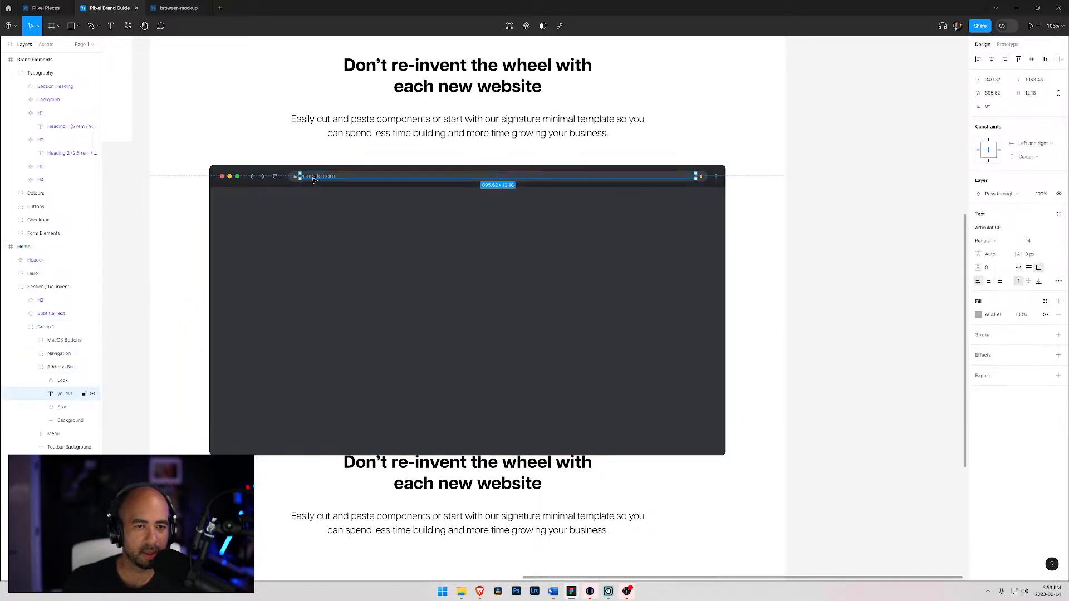
key(Return)
text(pixelpieces)
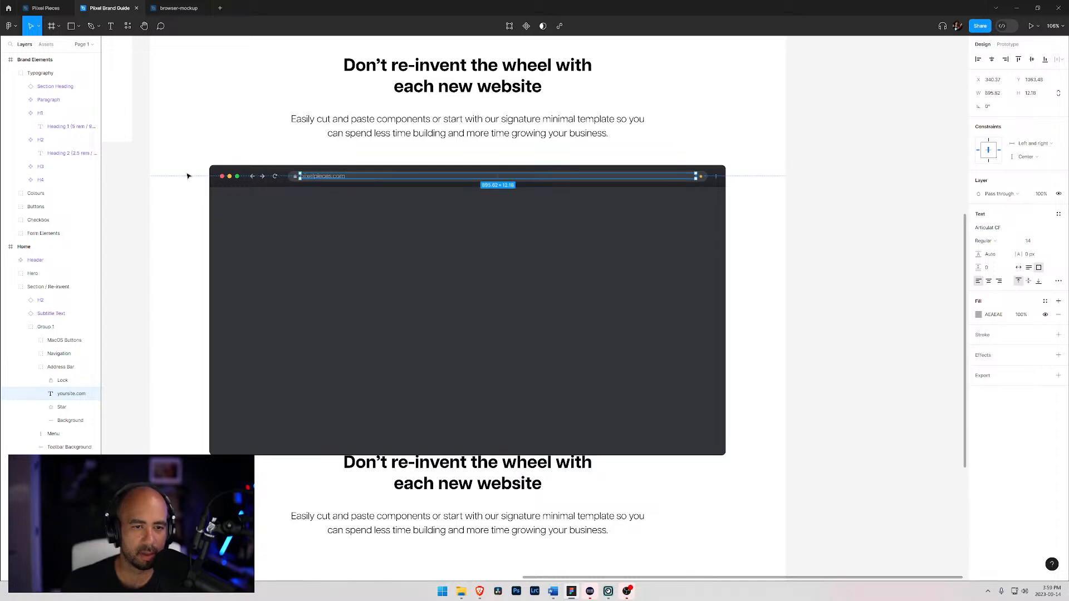
click(187, 206)
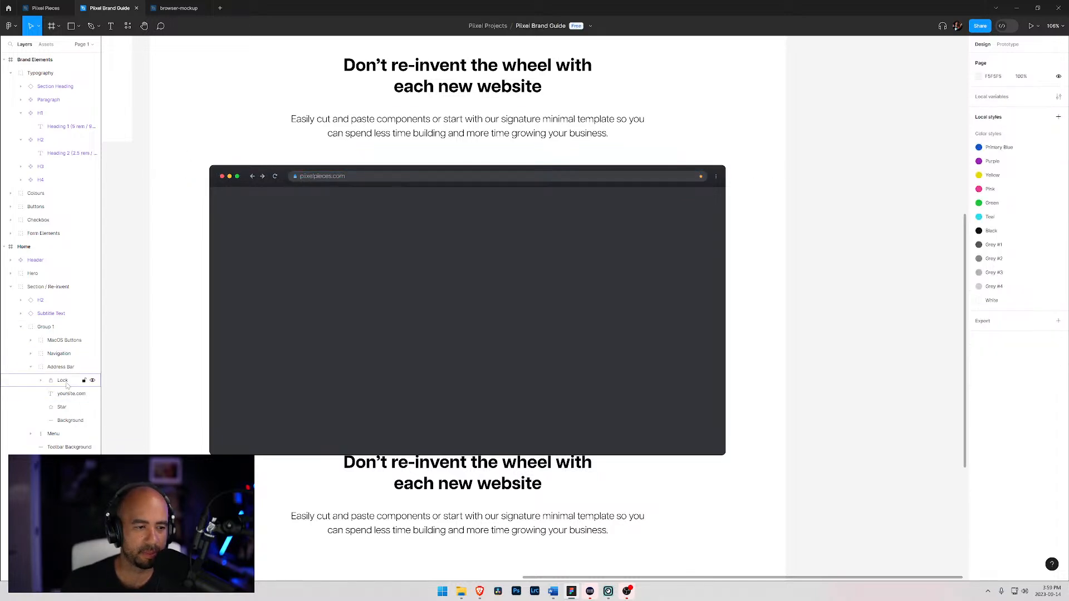
Flatten the browser mockup's Group 1 into one vector layer again and rename it Browser Window.
click(33, 328)
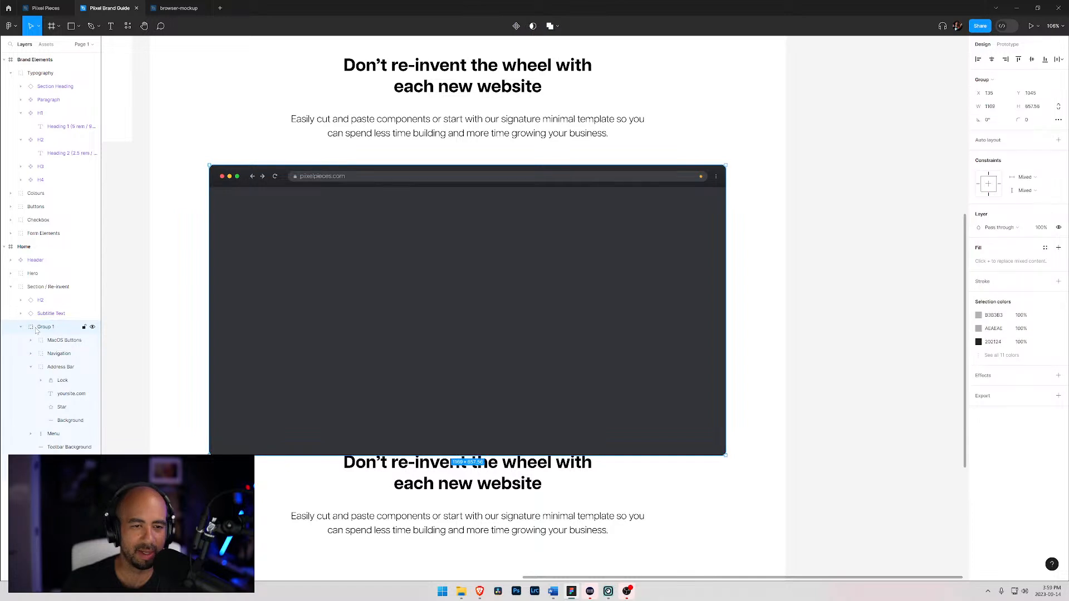
right_click(36, 330)
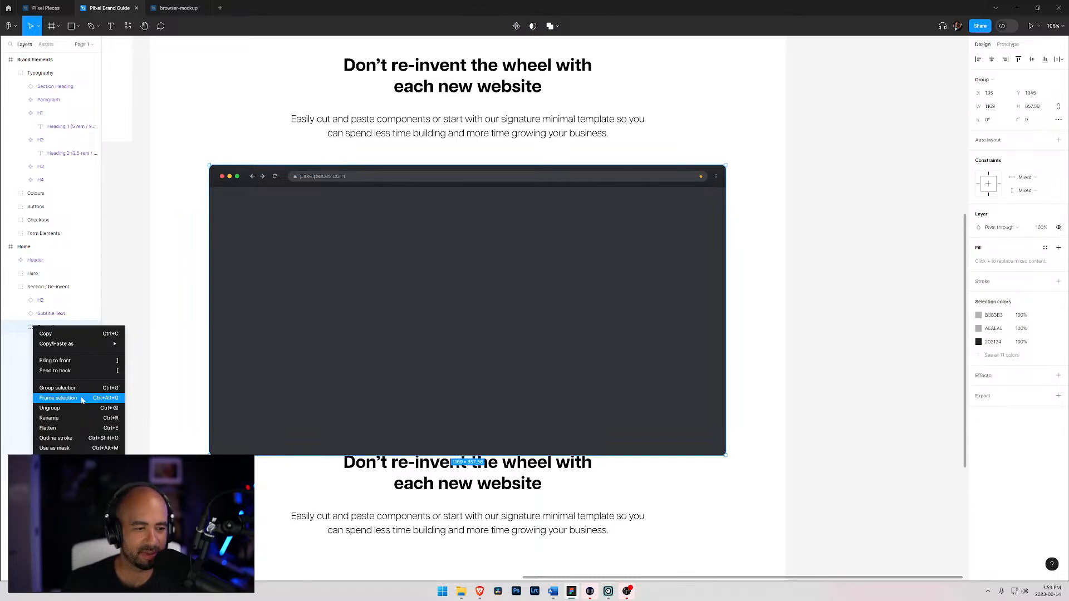
click(136, 272)
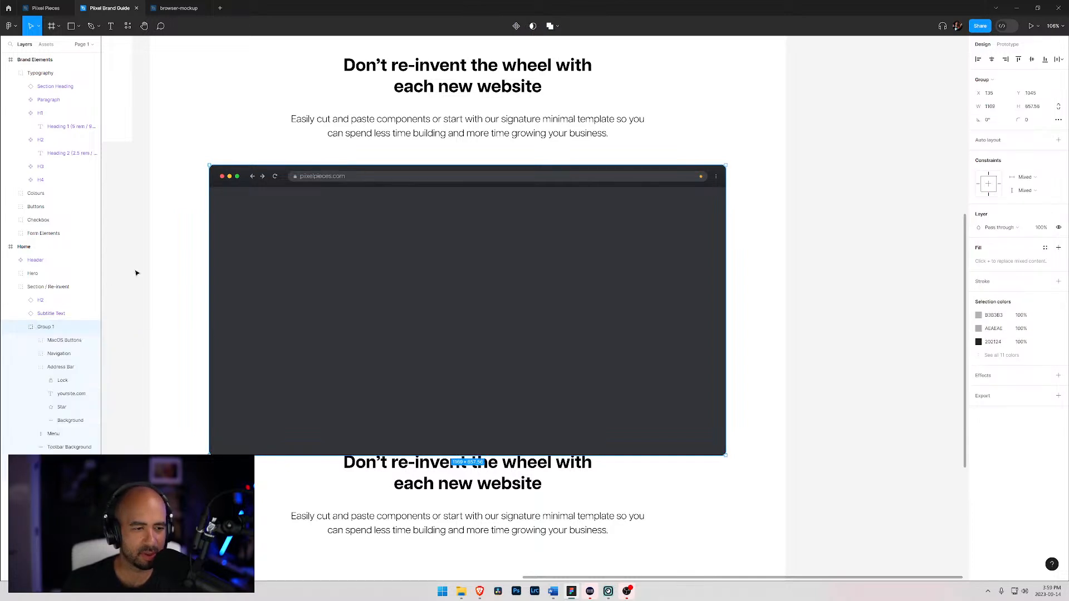
key(ctrl+e)
double_click(45, 327)
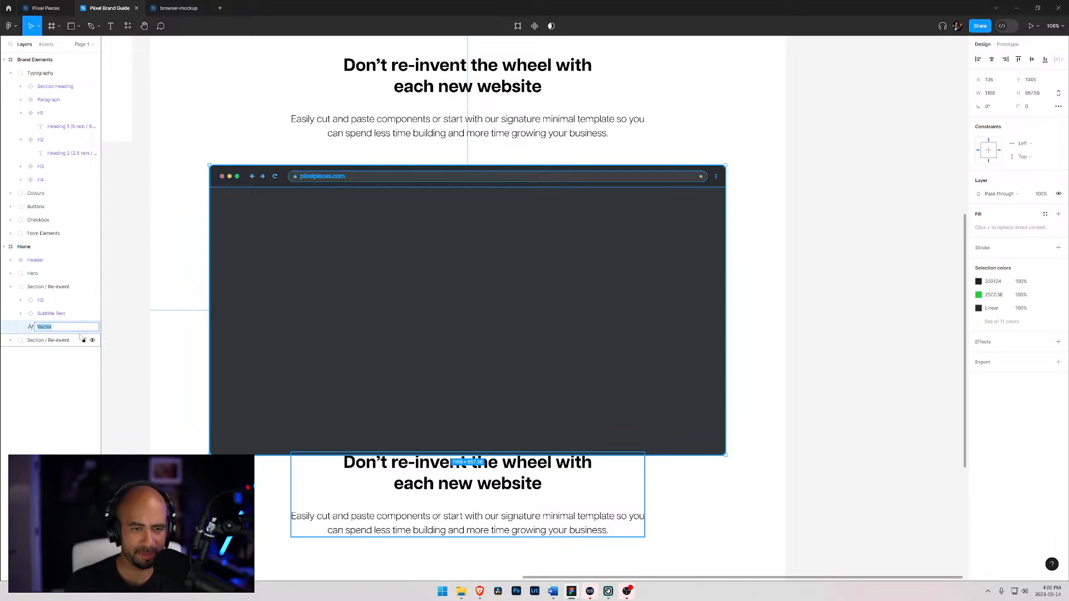
text(Browser)
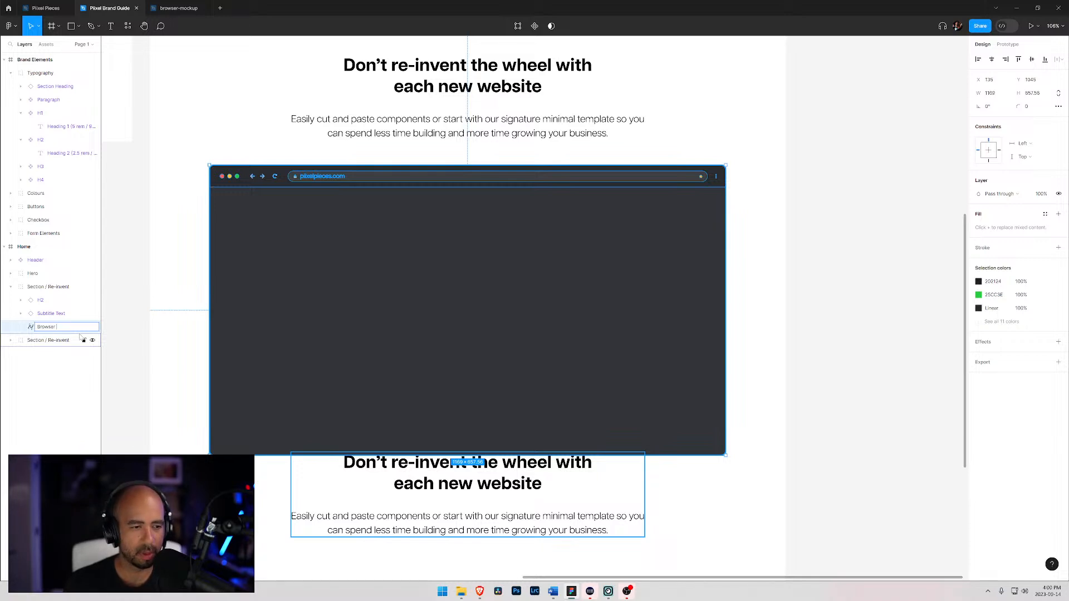
key(Return)
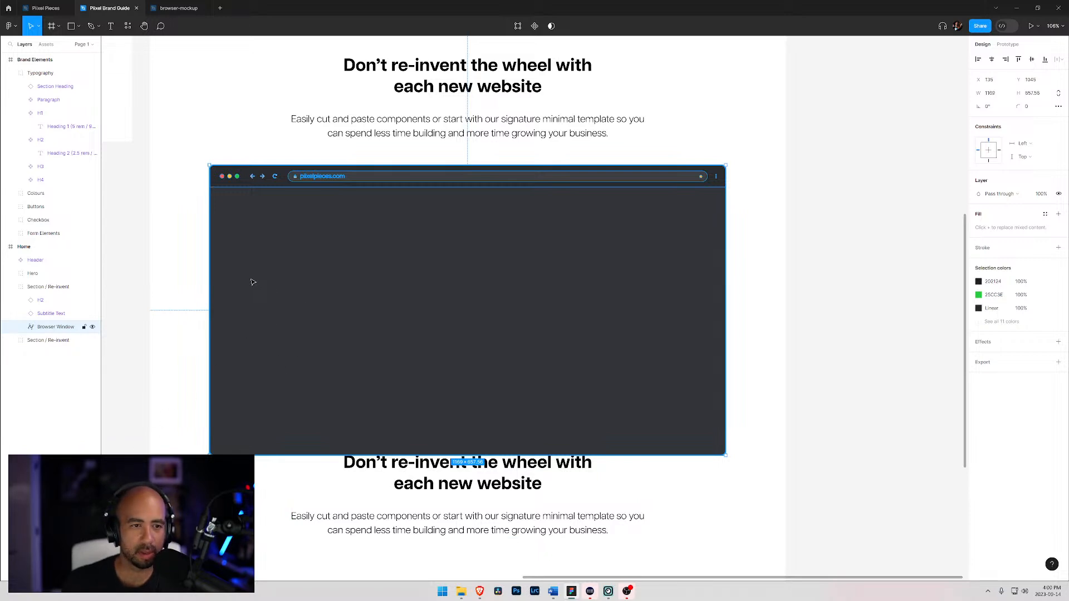
Align the Browser Window layer to the horizontal center of the Home frame.
click(164, 269)
click(51, 327)
click(992, 59)
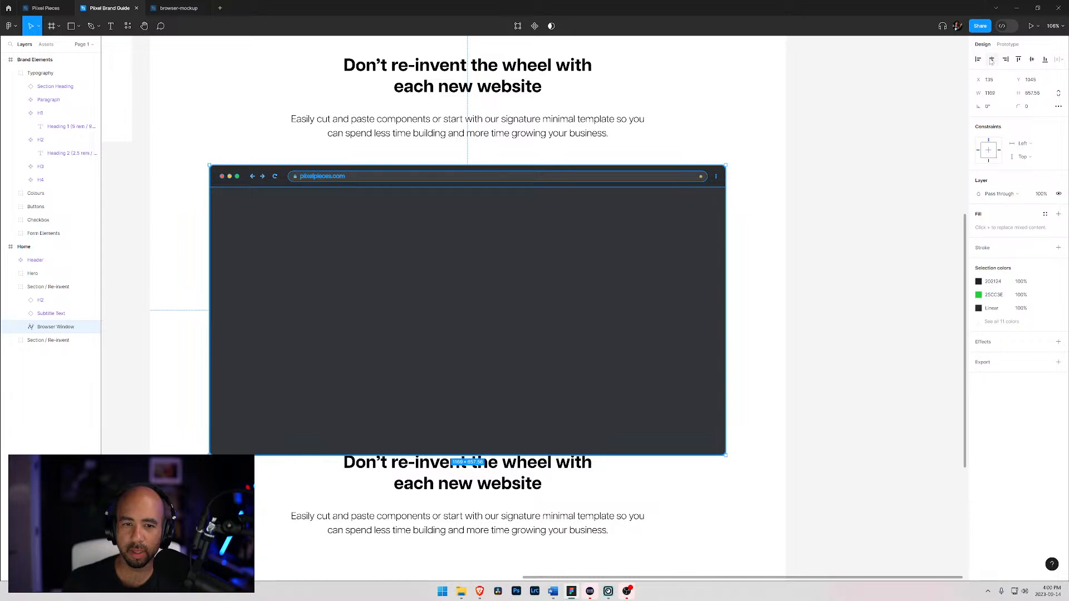
click(189, 320)
Move the second Section / Re-invent group down to about Y 1847, leaving a gap below the browser mockup.
scroll(189, 319, down, 3)
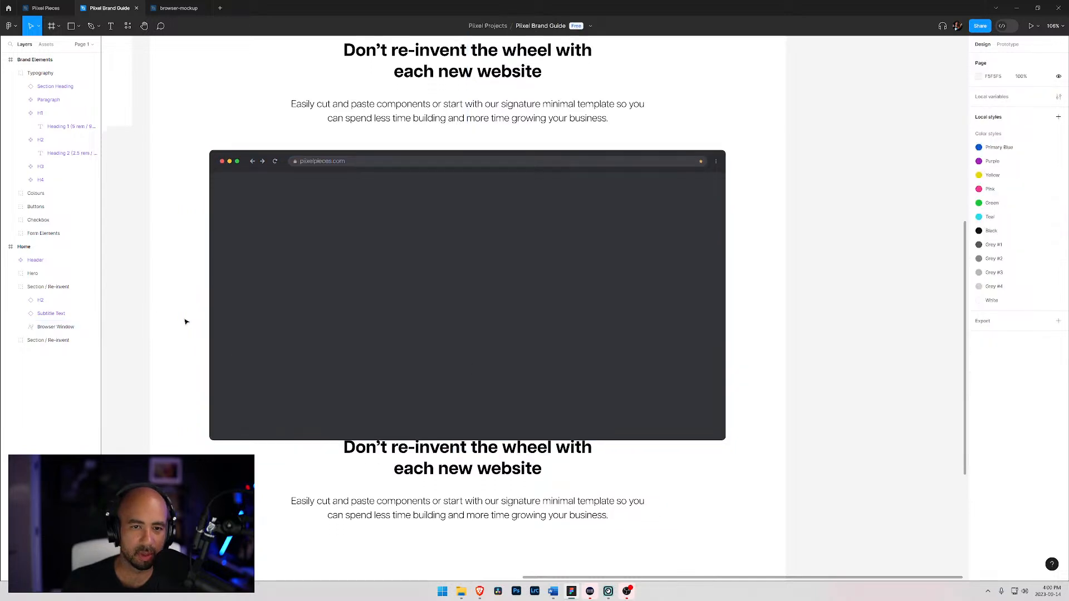
click(23, 344)
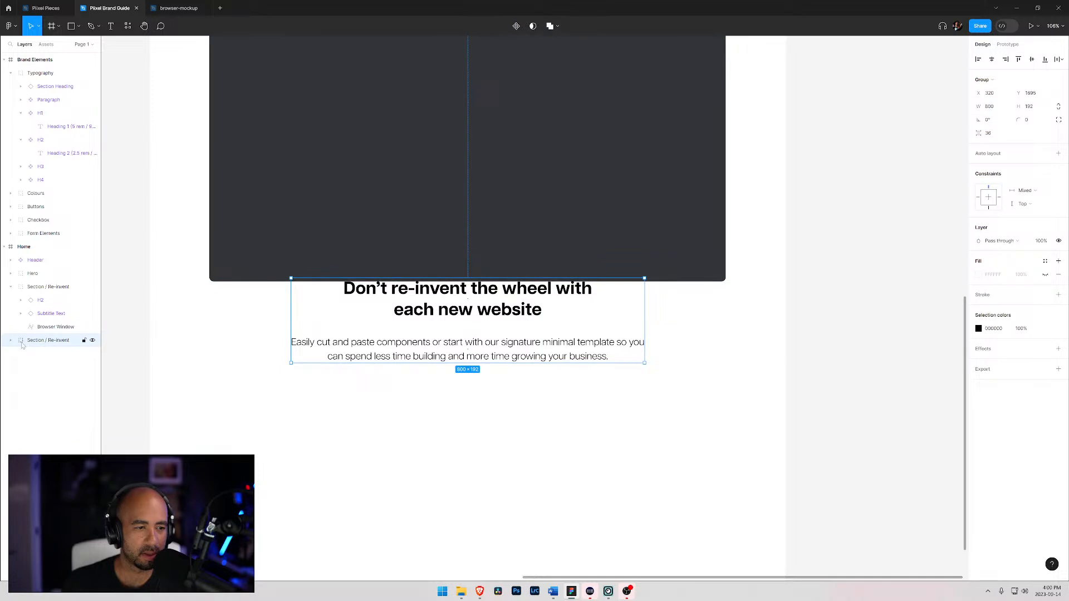
drag(353, 335, 353, 399)
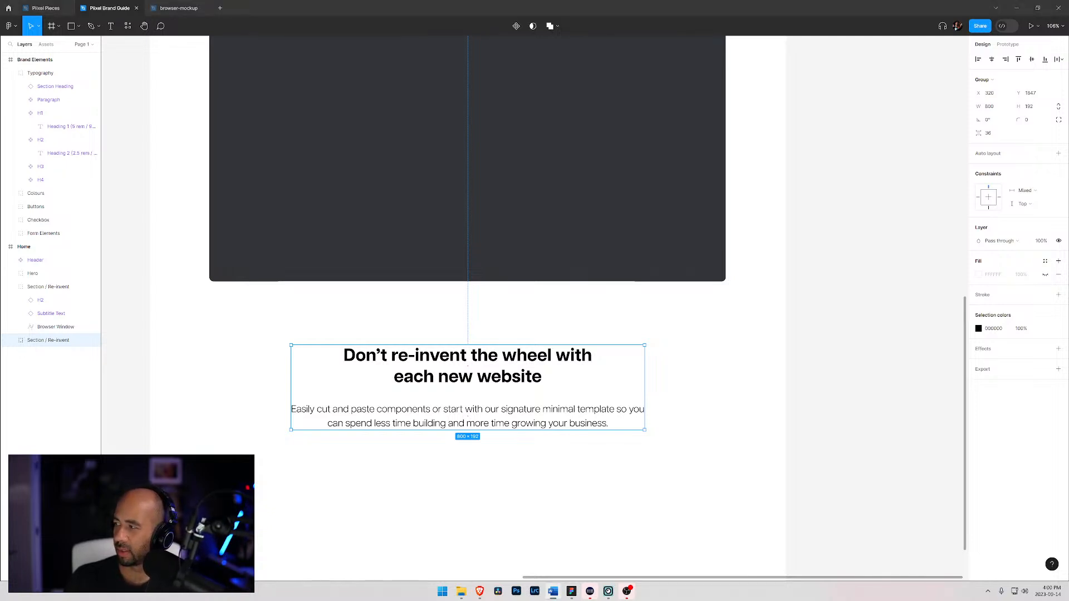
Replace the H2 text in the second Section / Re-invent group with "Built for creators like you".
double_click(516, 365)
double_click(514, 362)
key(Return)
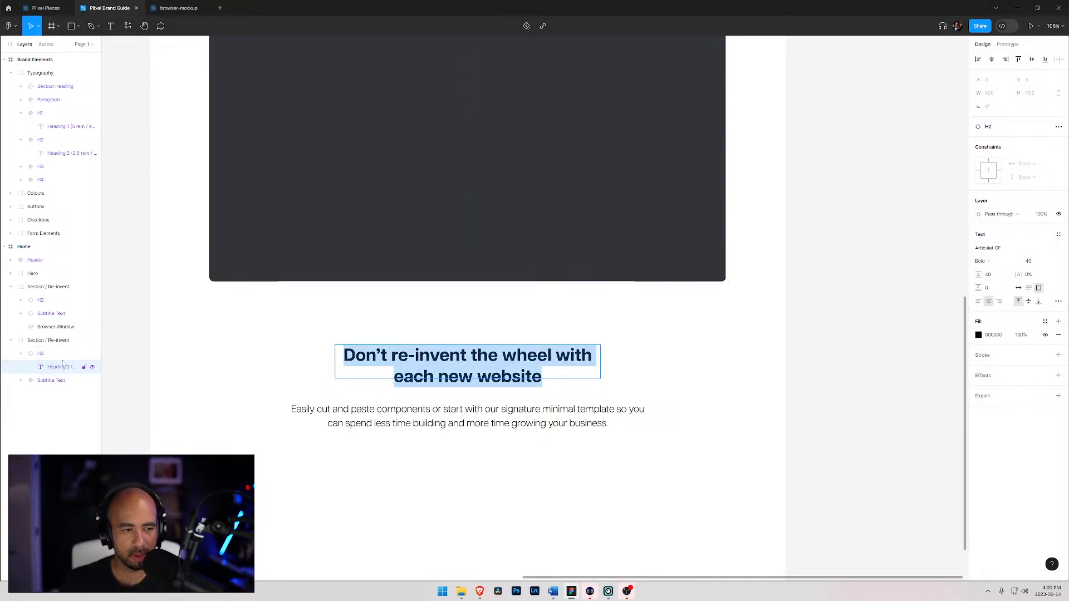
click(36, 356)
click(45, 369)
key(Return)
text(Built for creators like you)
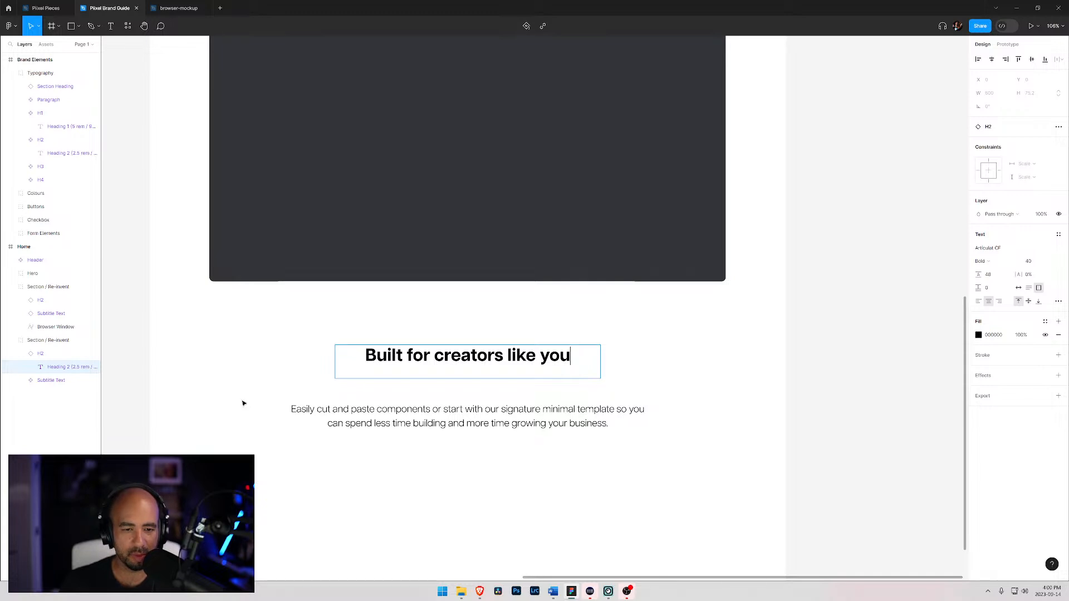
Replace the second section's subtitle with "With Piixel Pieces you'll be delivering projects so fast it'll blow your mind.".
click(327, 410)
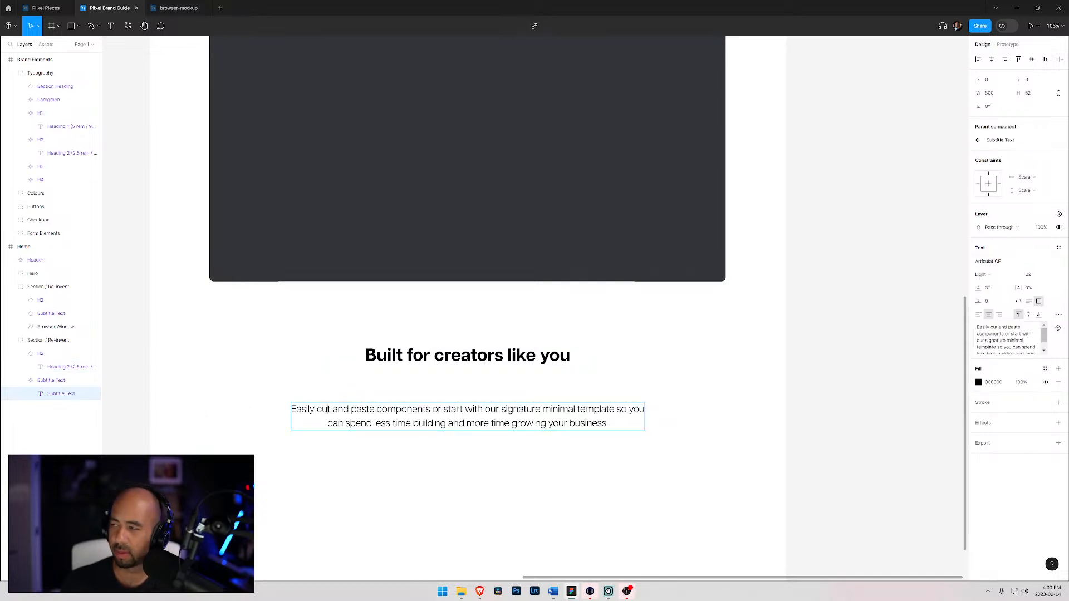
key(alt+Tab)
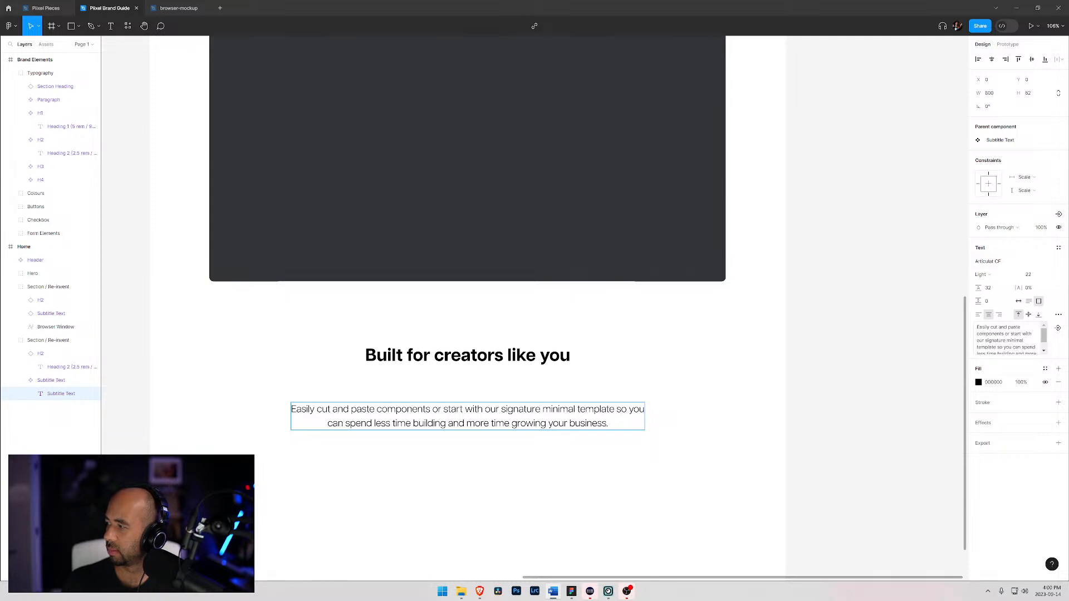
triple_click(528, 423)
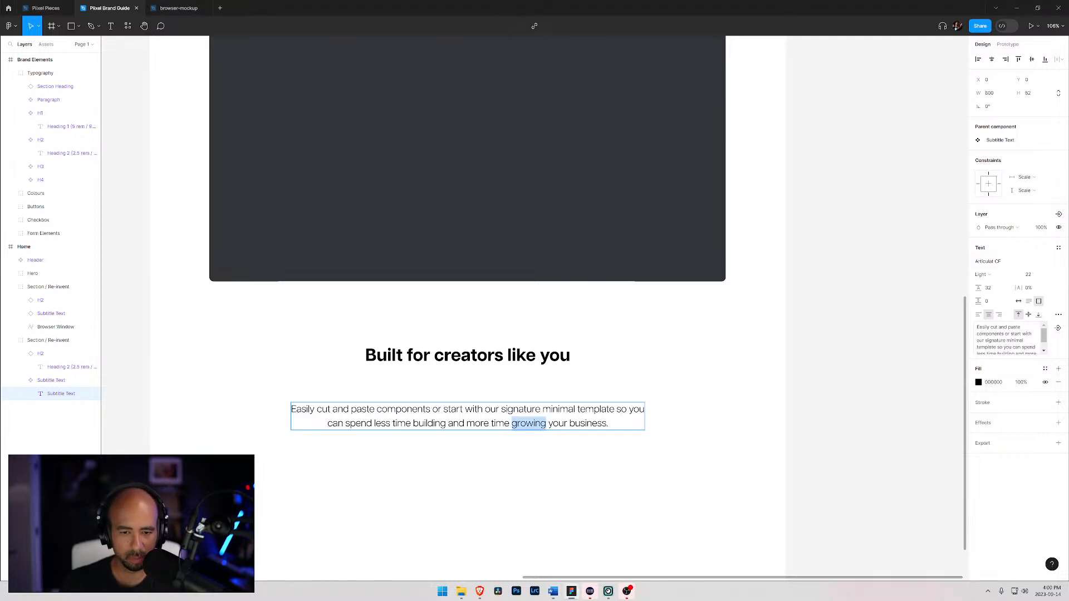
text(Built for creators like you)
key(ctrl+a)
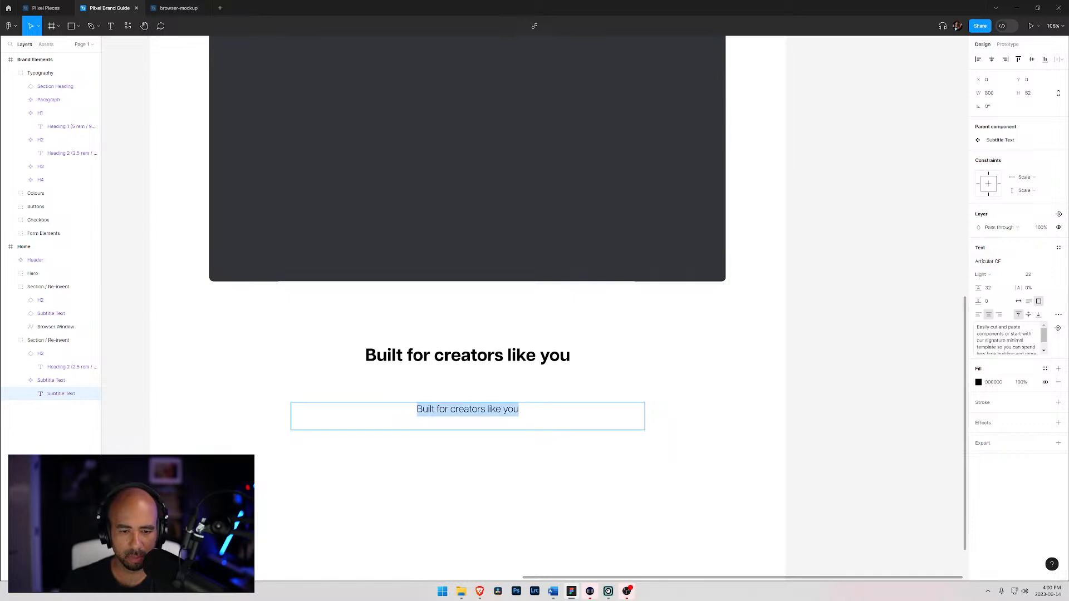
key(alt+Tab)
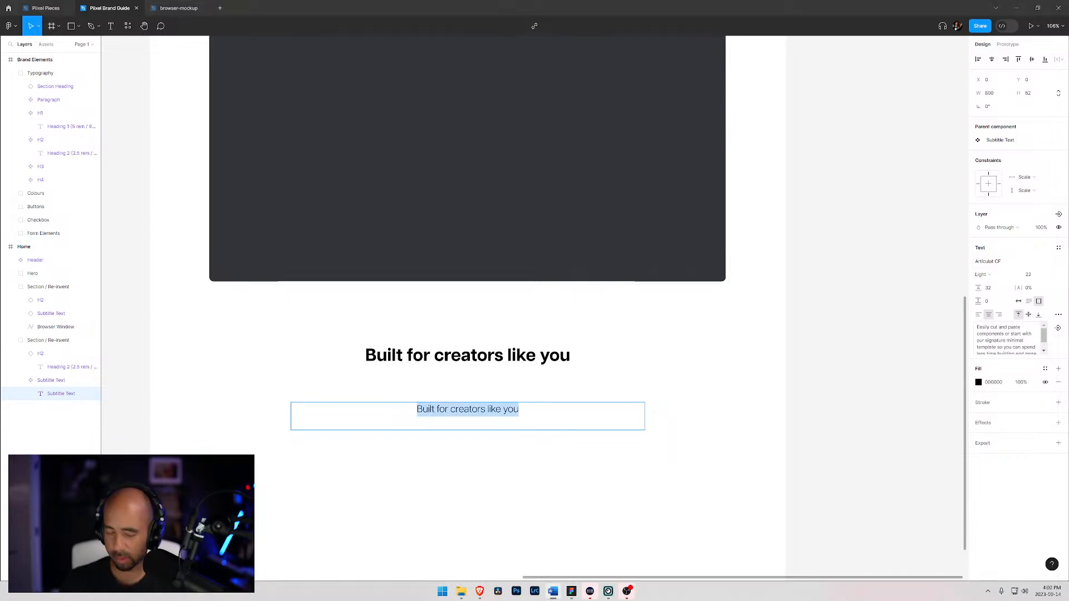
key(alt+Tab)
key(ctrl+a)
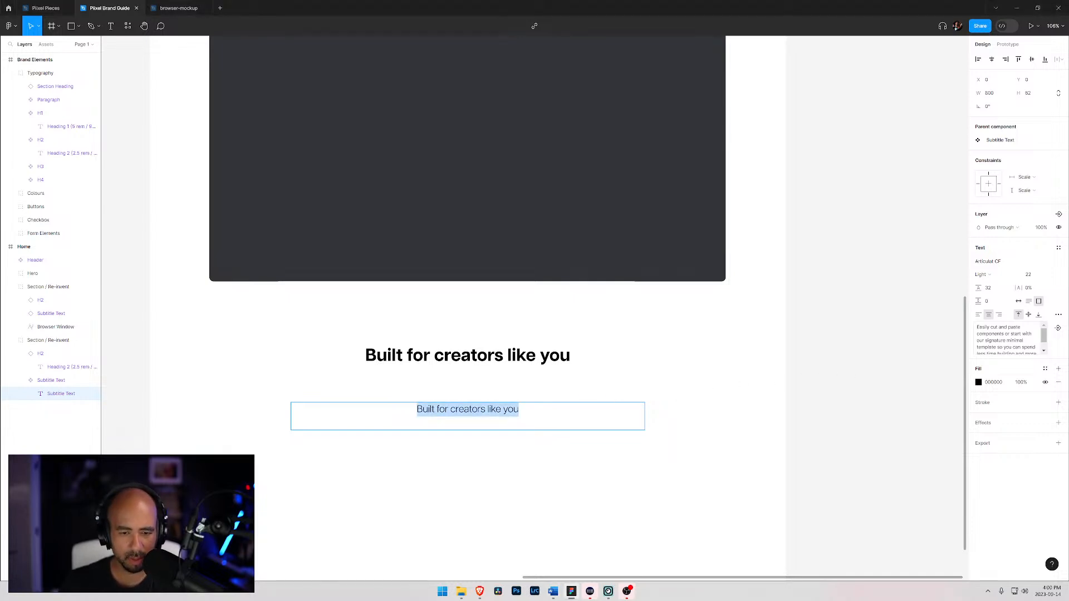
text(With Pixel Pieces you'll be delivering projects so fast it'll blow your mind.)
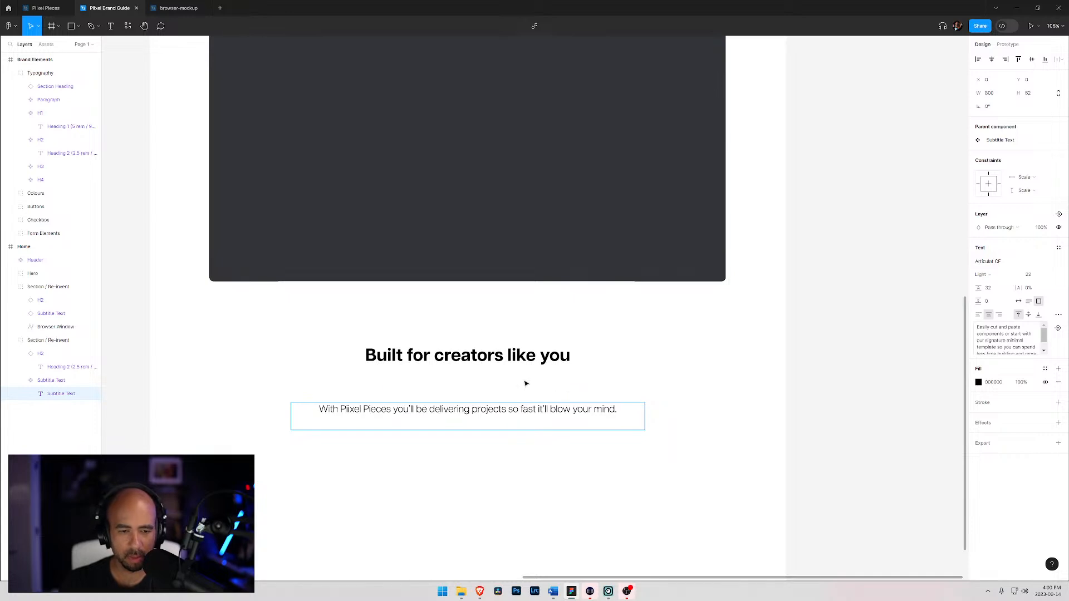
key(Escape)
Move the second section's Subtitle Text up closer to its heading, to about Y 1922.
click(61, 381)
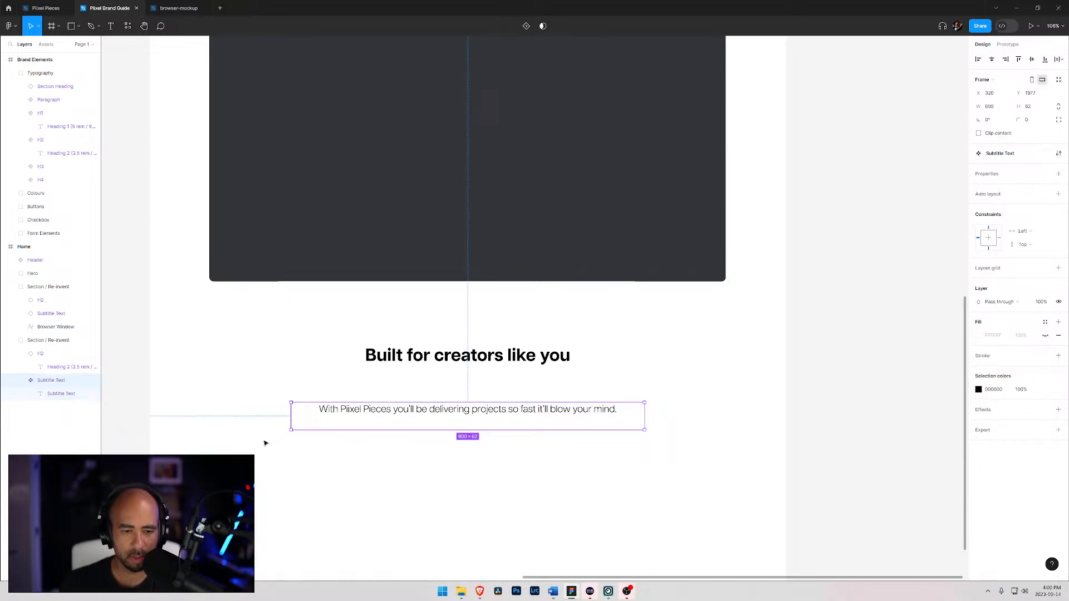
click(257, 447)
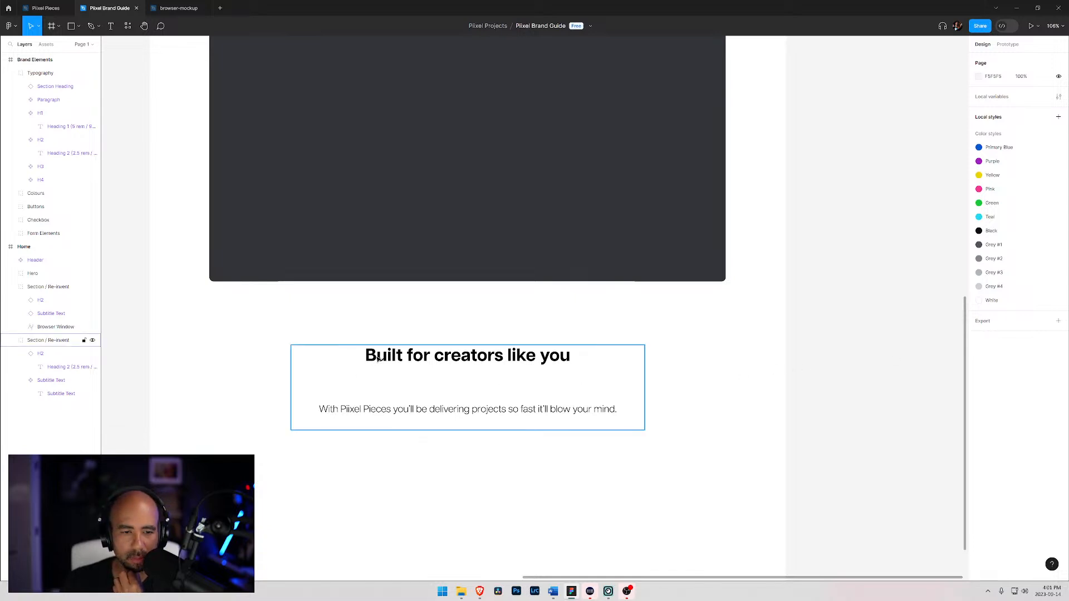
click(38, 380)
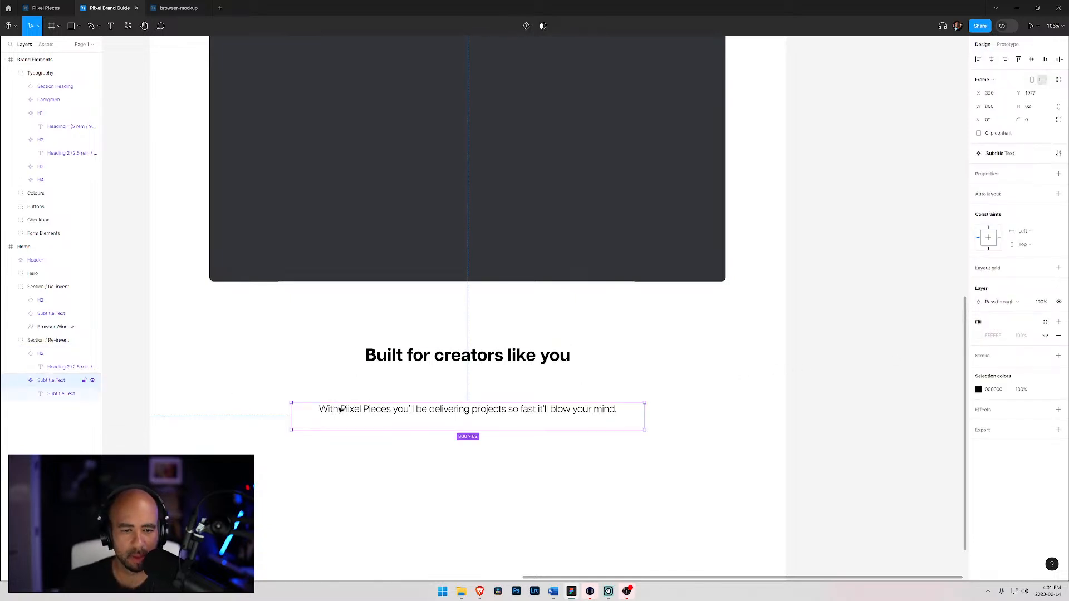
drag(341, 410, 341, 383)
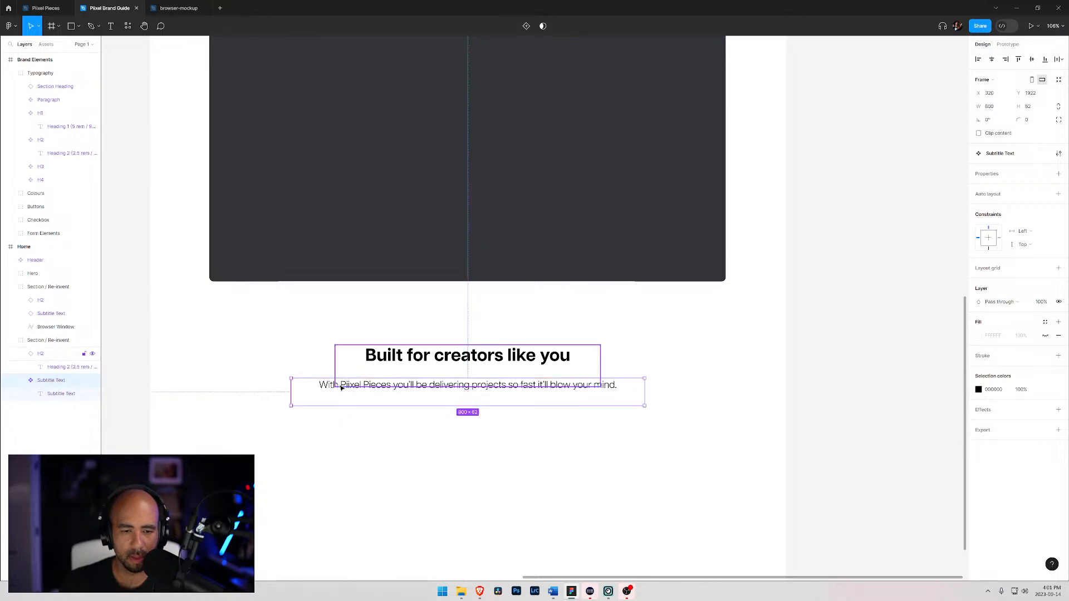
click(264, 424)
Review the spacing and text of the re-invent section and the creators section below it.
scroll(205, 429, up, 6)
scroll(206, 429, down, 5)
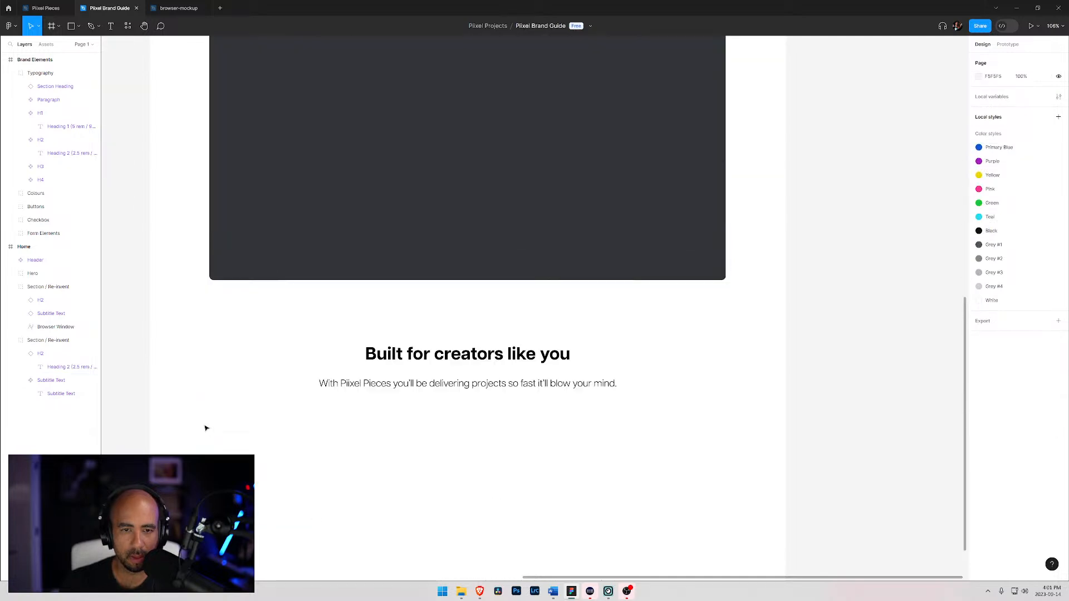
scroll(206, 428, down, 1)
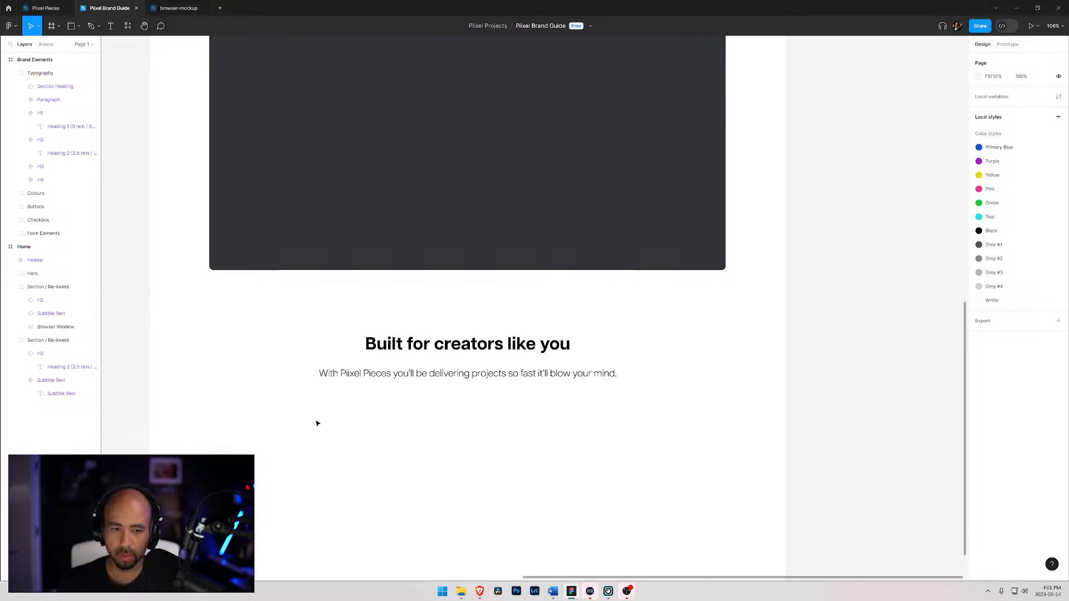
scroll(286, 399, down, 3)
scroll(313, 368, up, 8)
scroll(312, 368, up, 3)
scroll(310, 365, down, 3)
click(262, 370)
scroll(259, 370, down, 1)
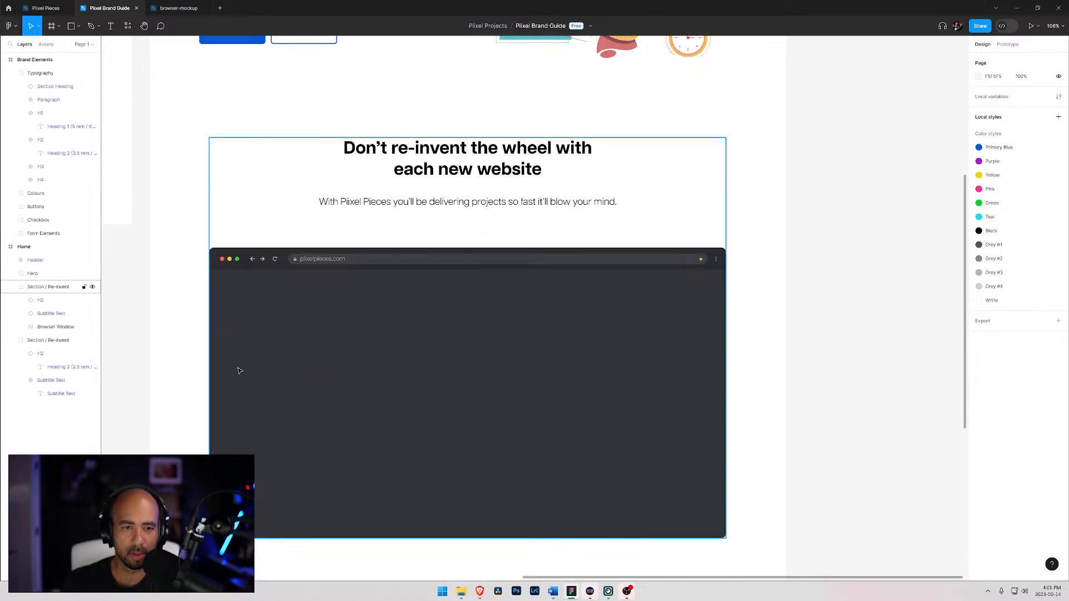
click(183, 365)
scroll(178, 363, down, 6)
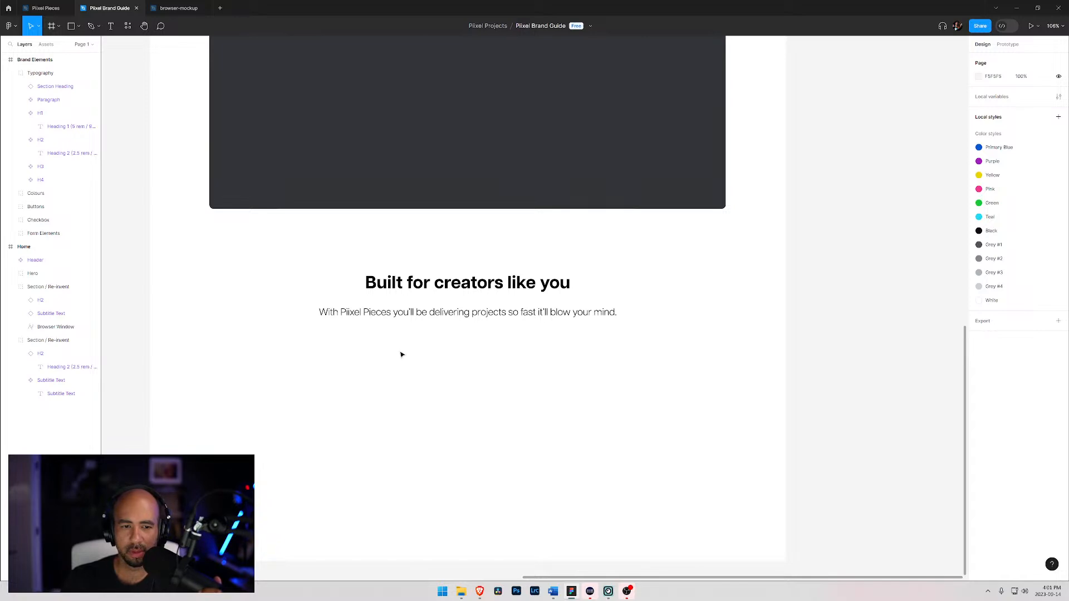
Undo the subtitle move and the subtitle text replacement in the "Built for creators like you" section.
scroll(401, 357, up, 6)
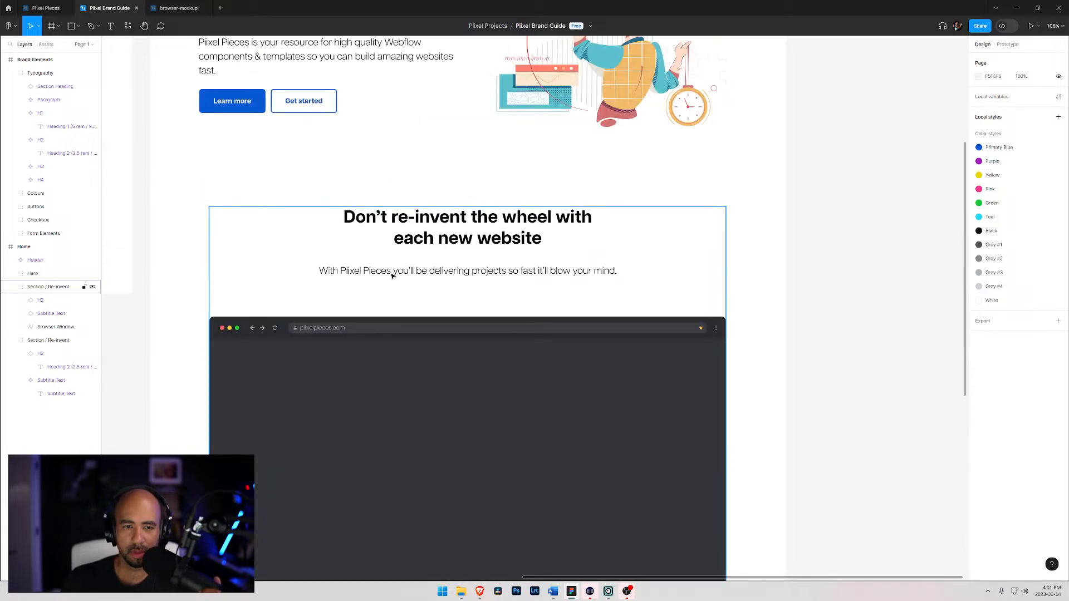
scroll(340, 301, down, 5)
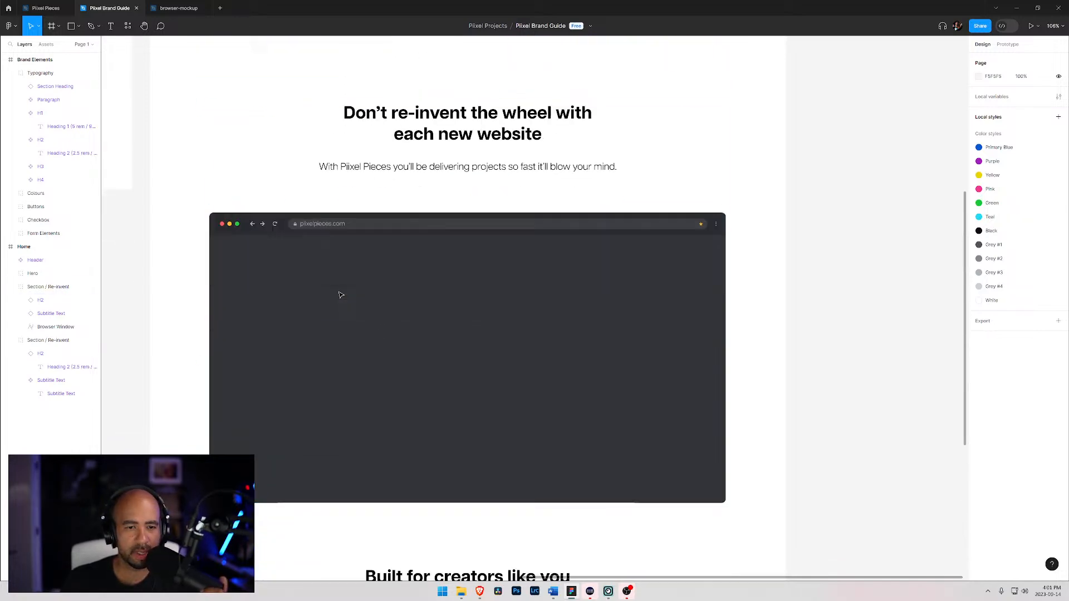
click(382, 430)
key(ctrl+z)
key(ctrl+z)
key(ctrl+z)
key(ctrl+z)
key(ctrl+z)
key(ctrl+z)
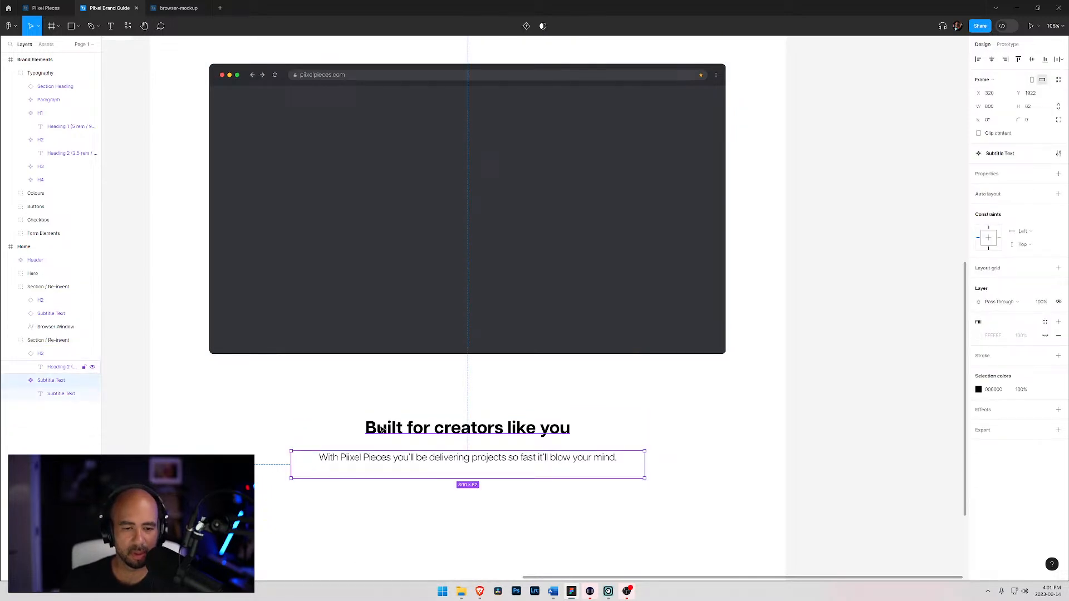
key(ctrl+z)
key(ctrl+z)
key(ctrl+z)
key(ctrl+z)
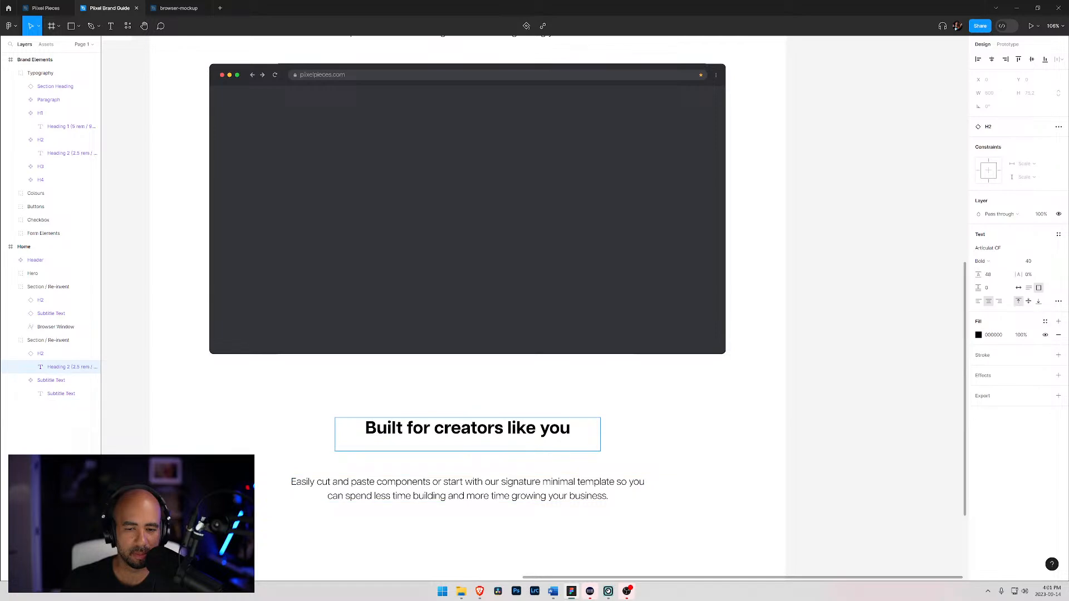
scroll(382, 426, up, 5)
scroll(391, 319, down, 4)
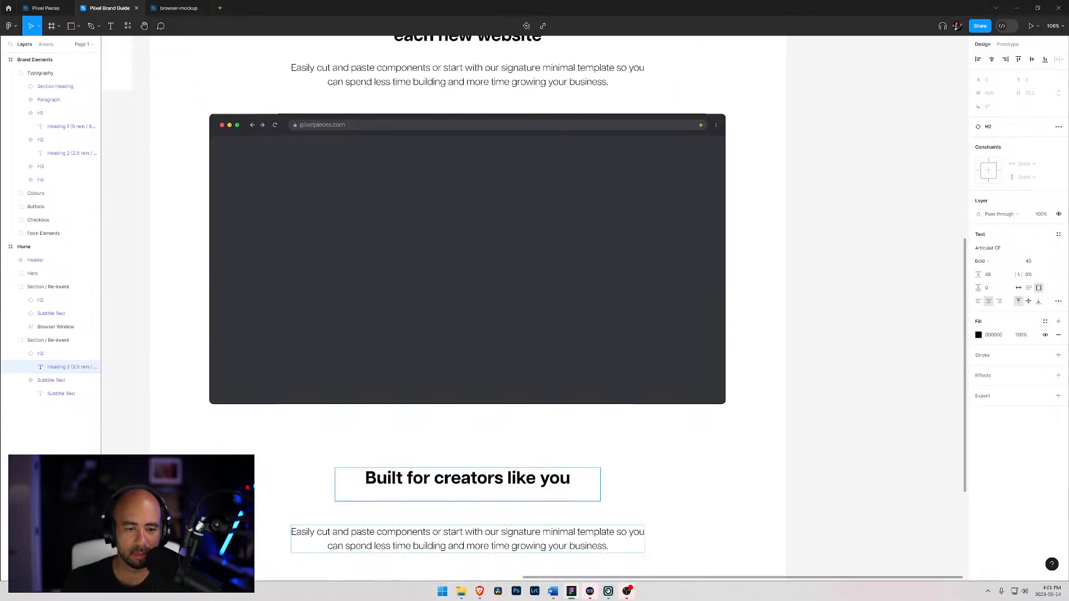
Compare the Subtitle Text layers of both Section / Re-invent groups to identify the main component and the instance.
click(52, 381)
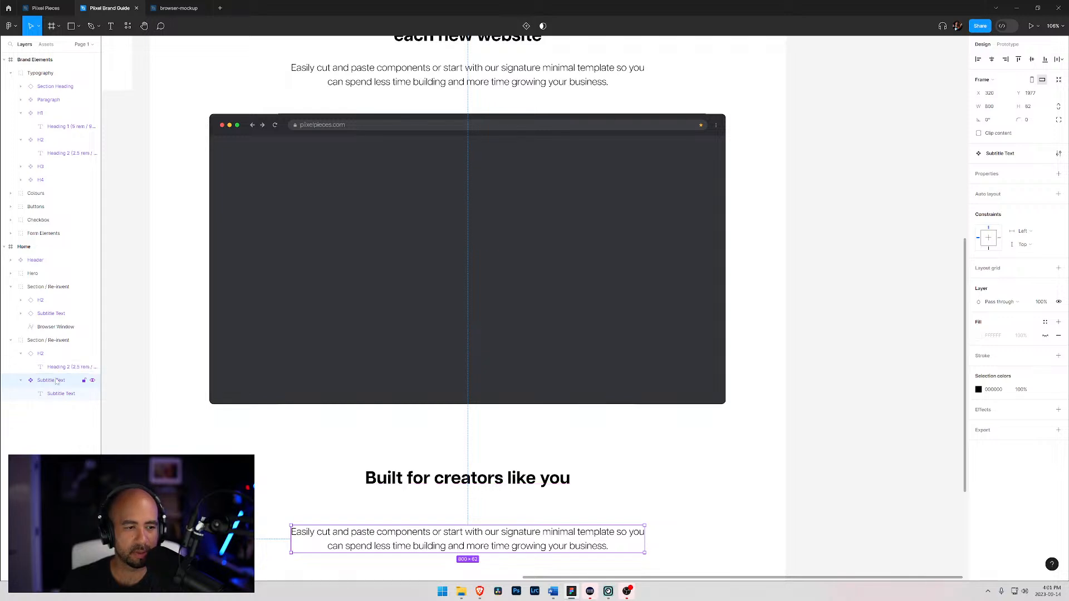
click(341, 83)
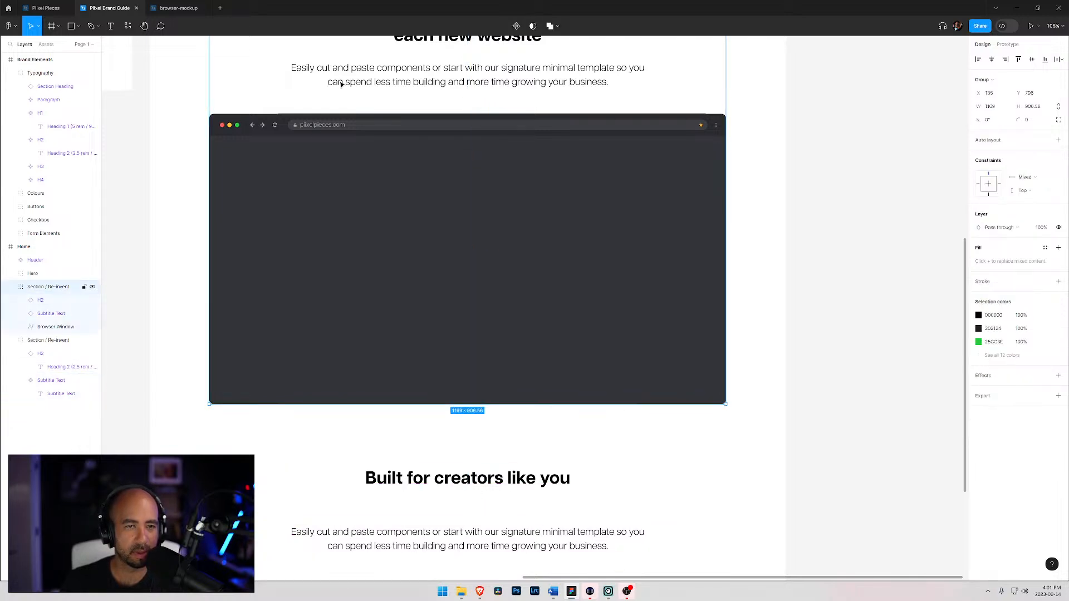
scroll(409, 258, up, 3)
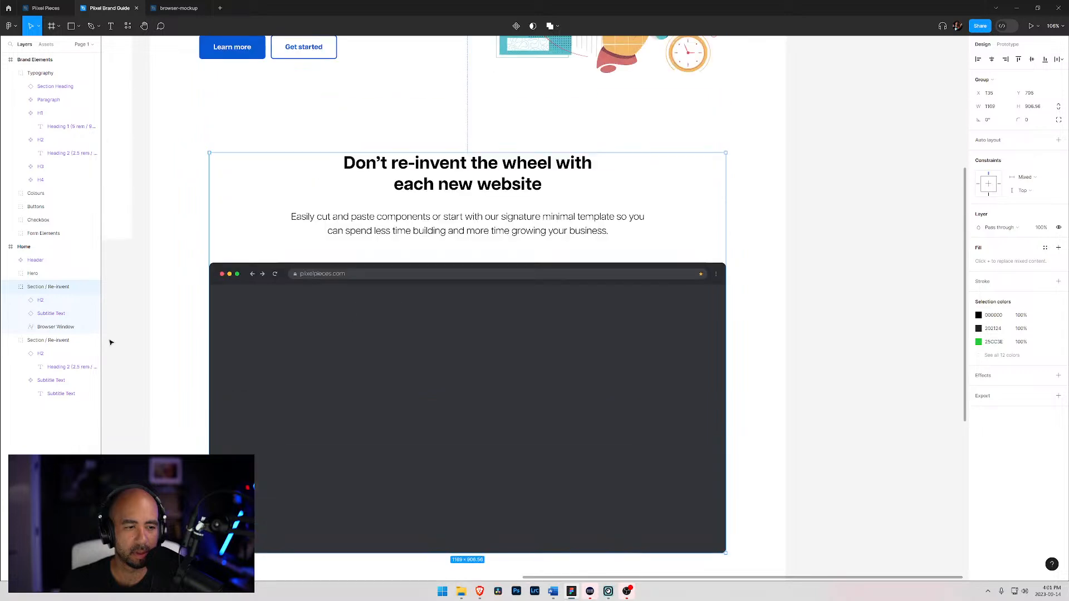
click(40, 314)
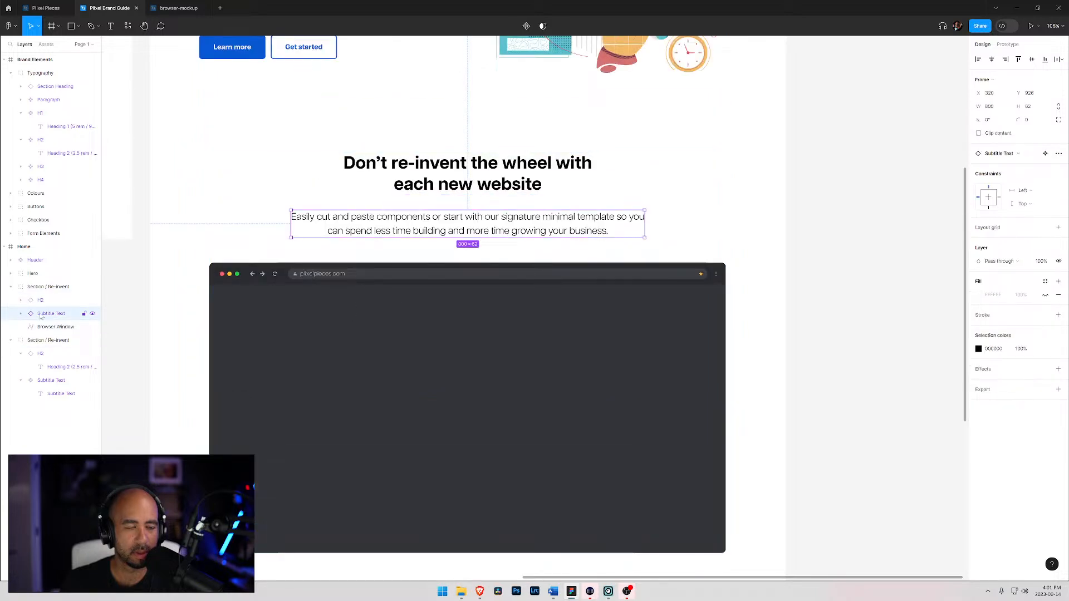
click(32, 382)
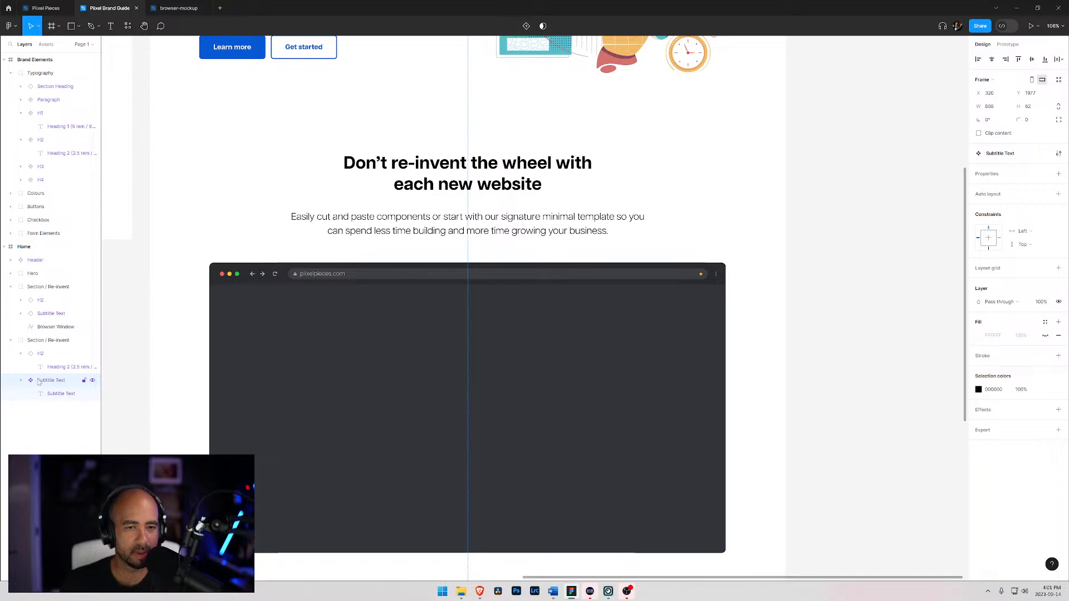
click(22, 381)
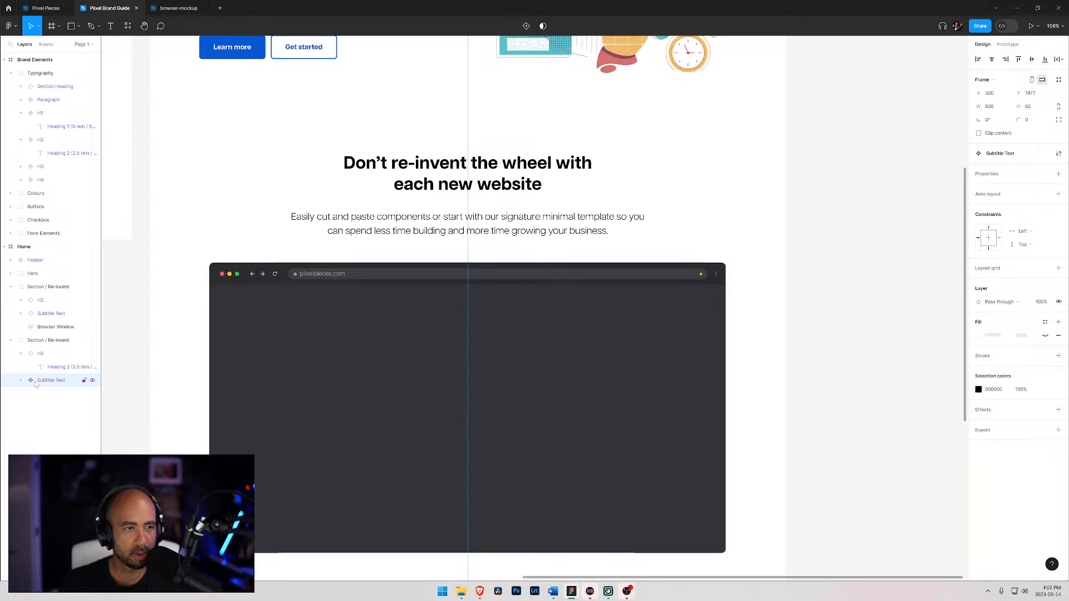
scroll(223, 220, up, 2)
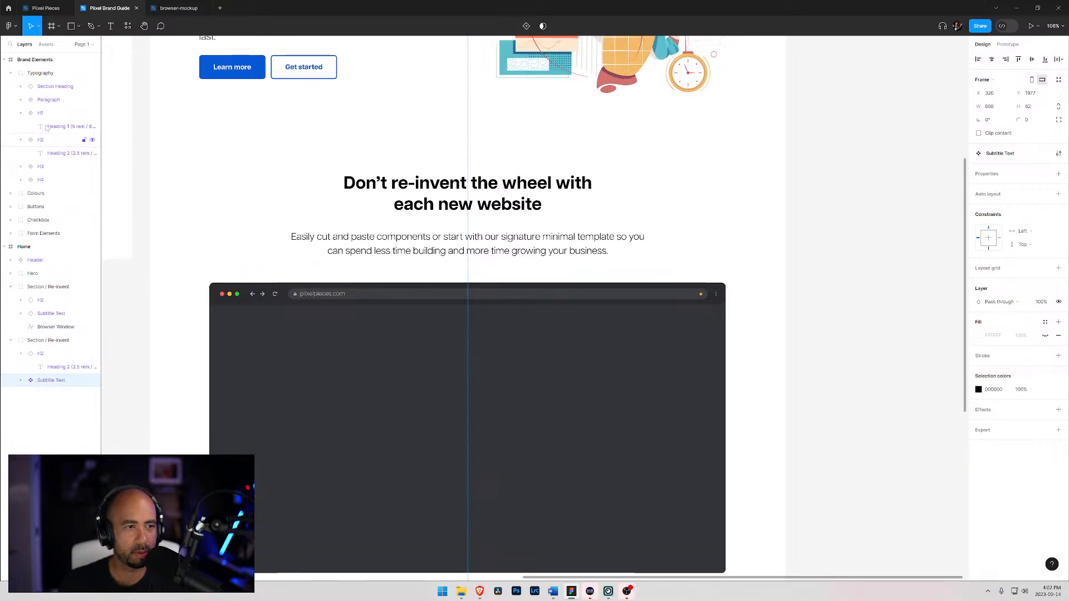
scroll(188, 238, up, 5)
click(223, 220)
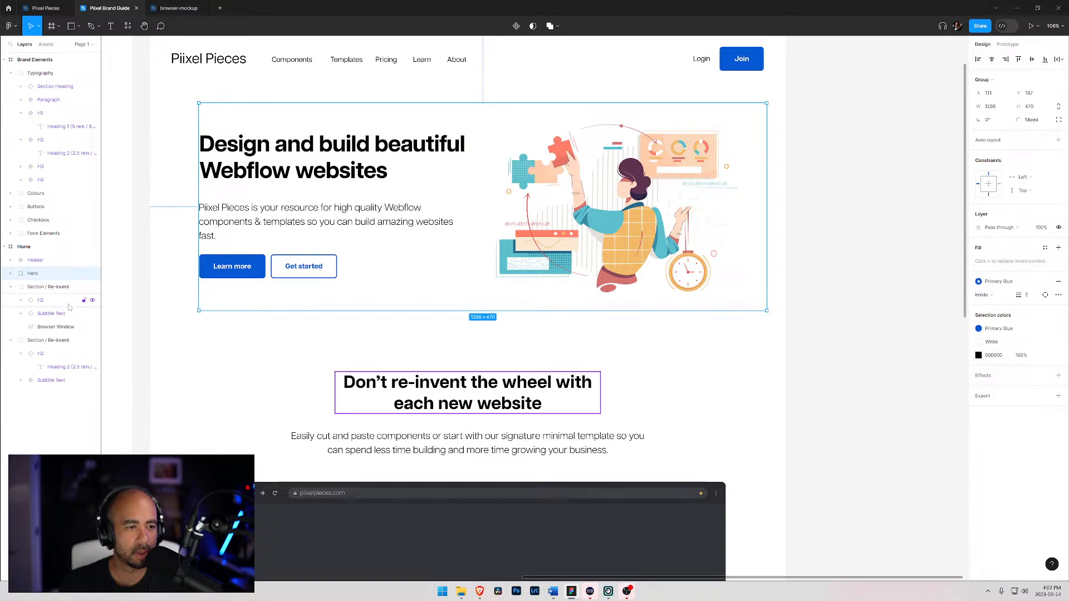
click(83, 381)
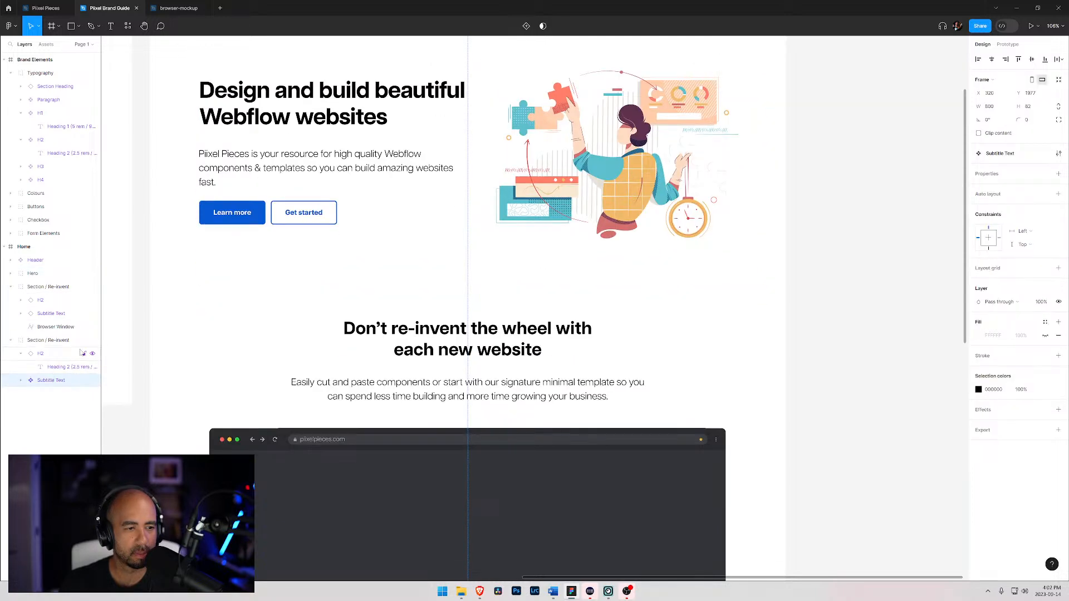
click(78, 314)
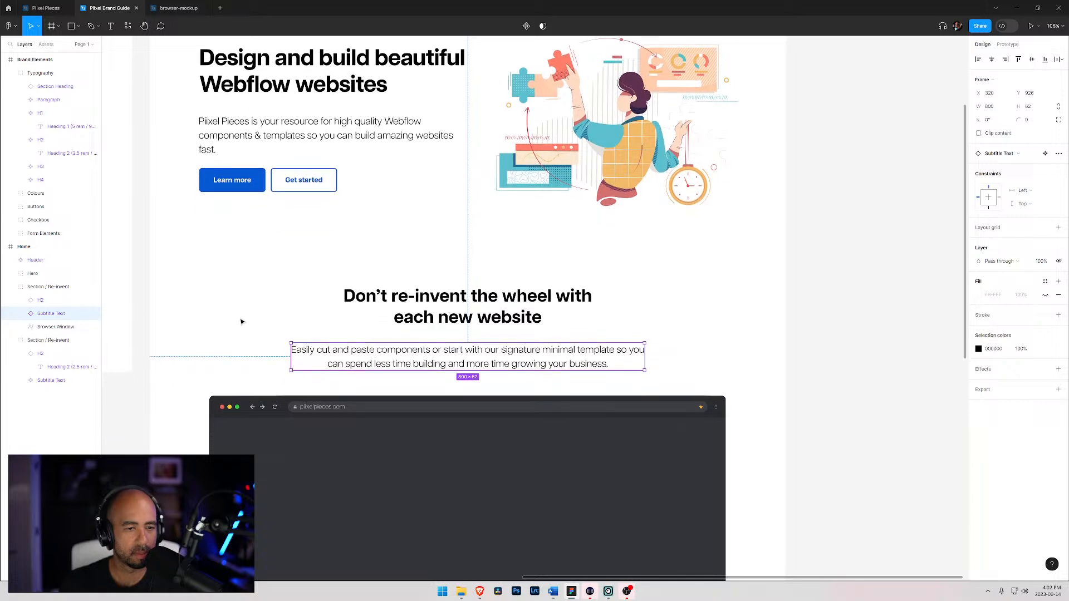
scroll(241, 322, down, 3)
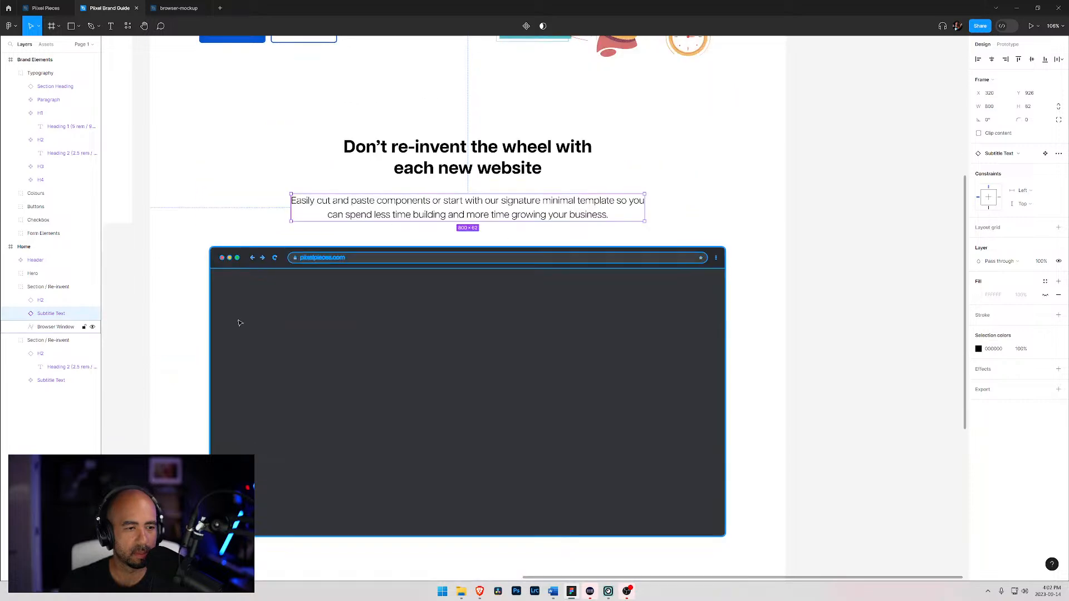
Move the main-component Subtitle Text into the first Section / Re-invent group and place it exactly over that section's subtitle.
click(40, 381)
drag(37, 383, 46, 319)
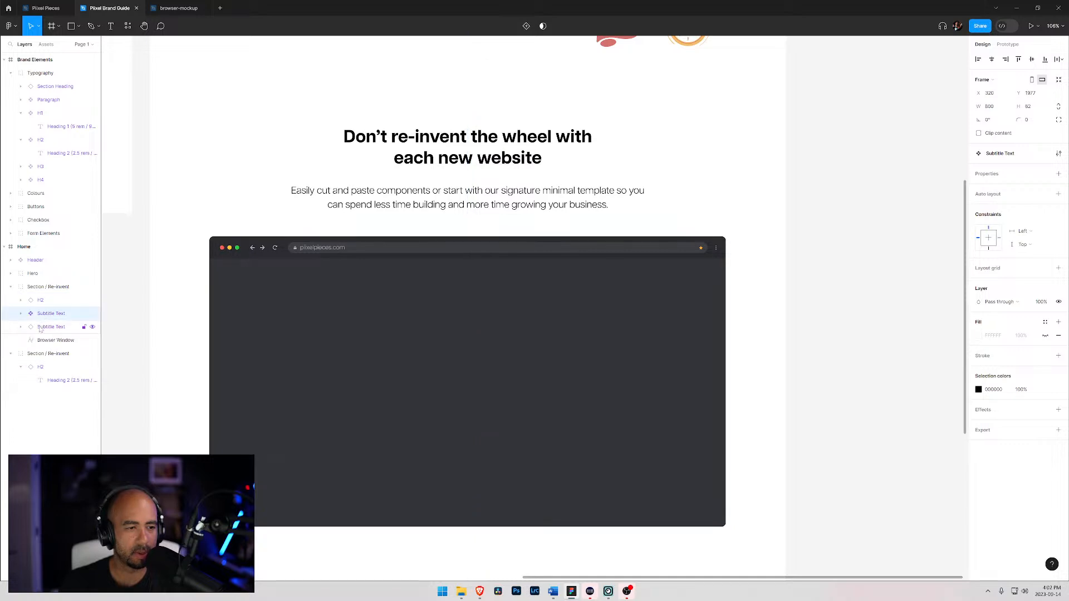
drag(261, 466, 267, 335)
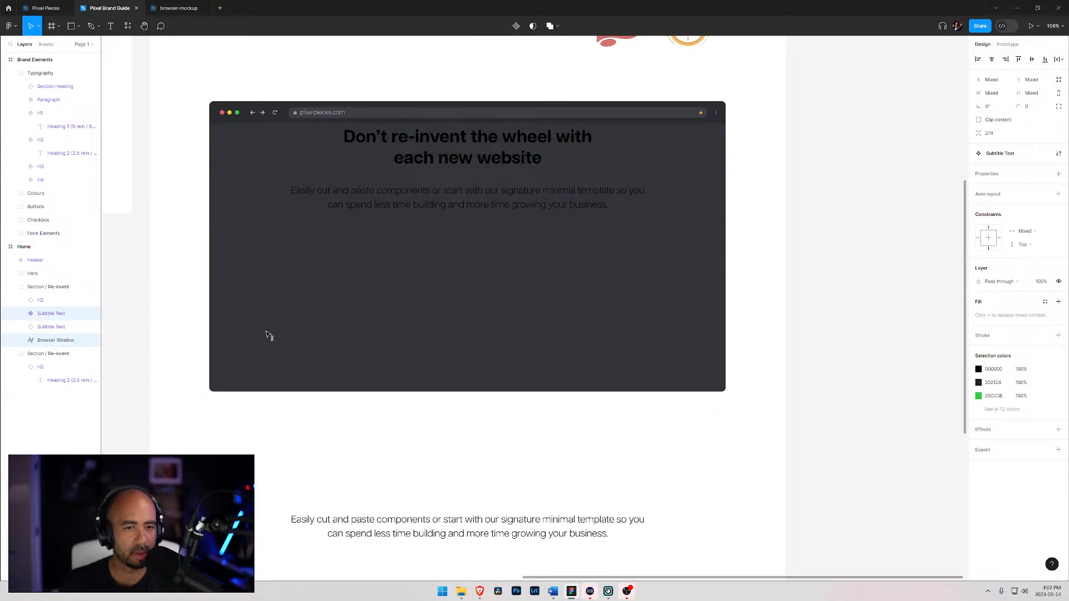
key(ctrl+z)
scroll(388, 488, down, 2)
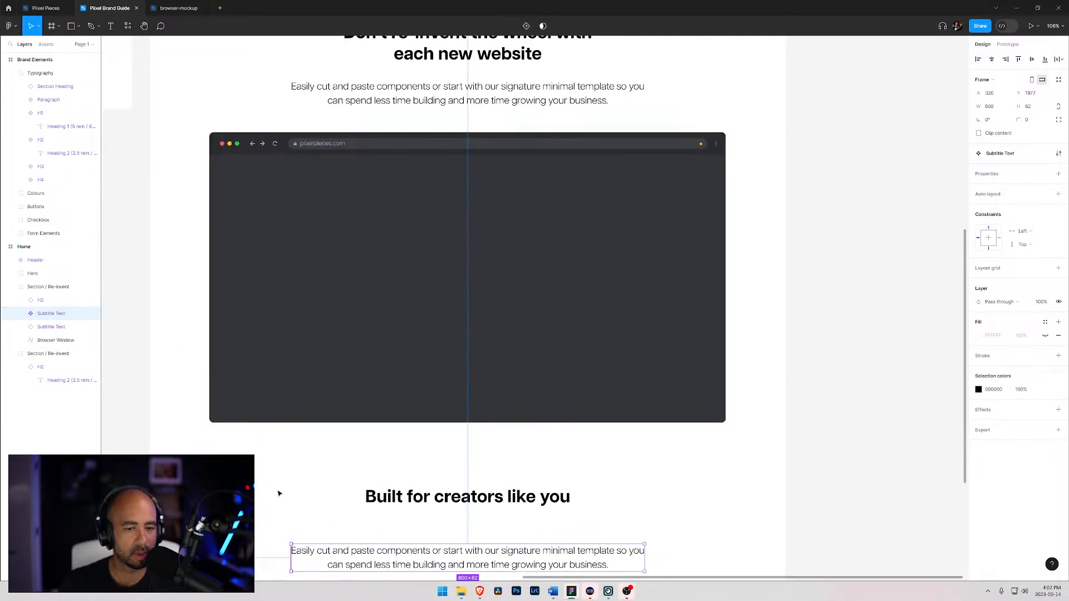
drag(317, 556, 347, 91)
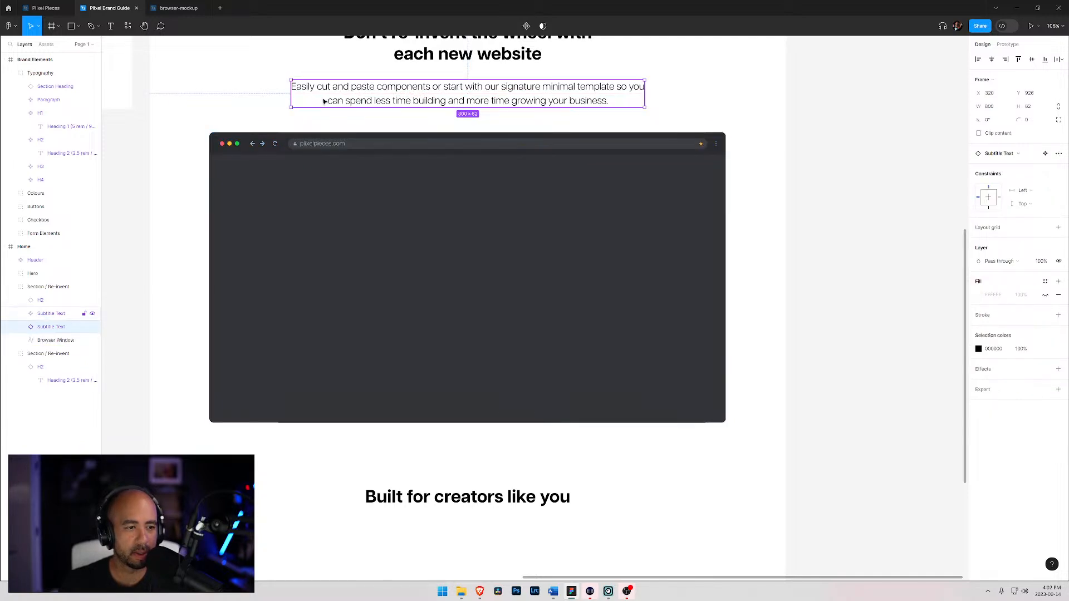
Move the Subtitle Text instance down below the "Built for creators like you" heading, to about Y 1927.
key(shift+Down)
key(shift+Down)
key(shift+Down)
key(shift+Down)
key(shift+Down)
key(shift+Down)
key(shift+Down)
key(shift+Down)
key(shift+Down)
key(shift+Down)
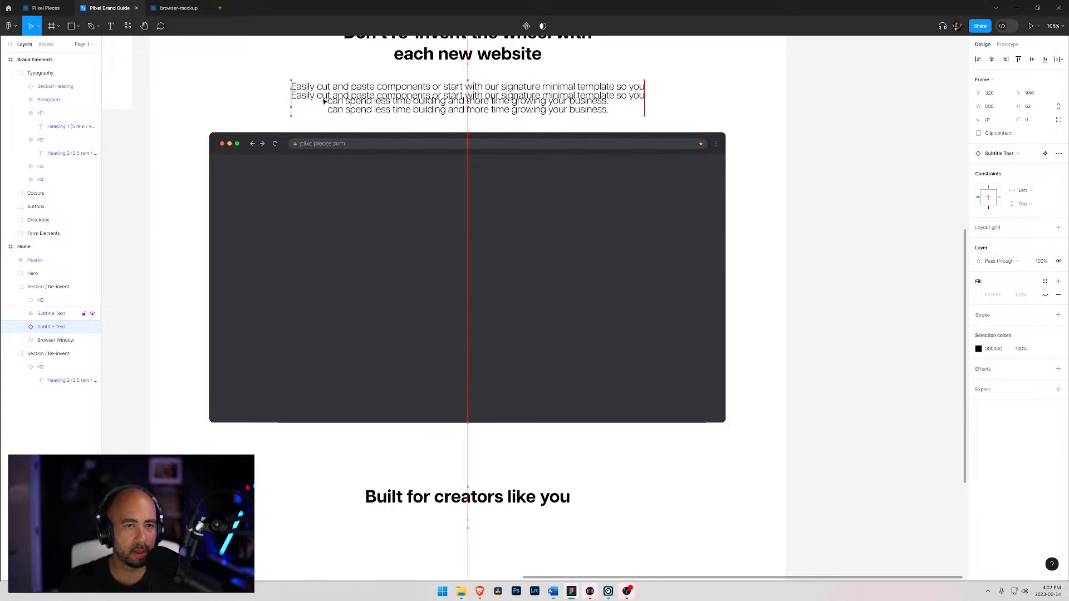
key(shift+Down)
key(shift+Down)
key(shift+Down)
key(shift+Down)
key(shift+Down)
key(shift+Down)
key(shift+Down)
key(shift+Down)
key(shift+Down)
key(shift+Down)
key(shift+Down)
key(shift+Down)
key(shift+Down)
key(shift+Down)
key(shift+Down)
key(shift+Down)
key(shift+Down)
key(shift+Down)
key(shift+Down)
key(shift+Down)
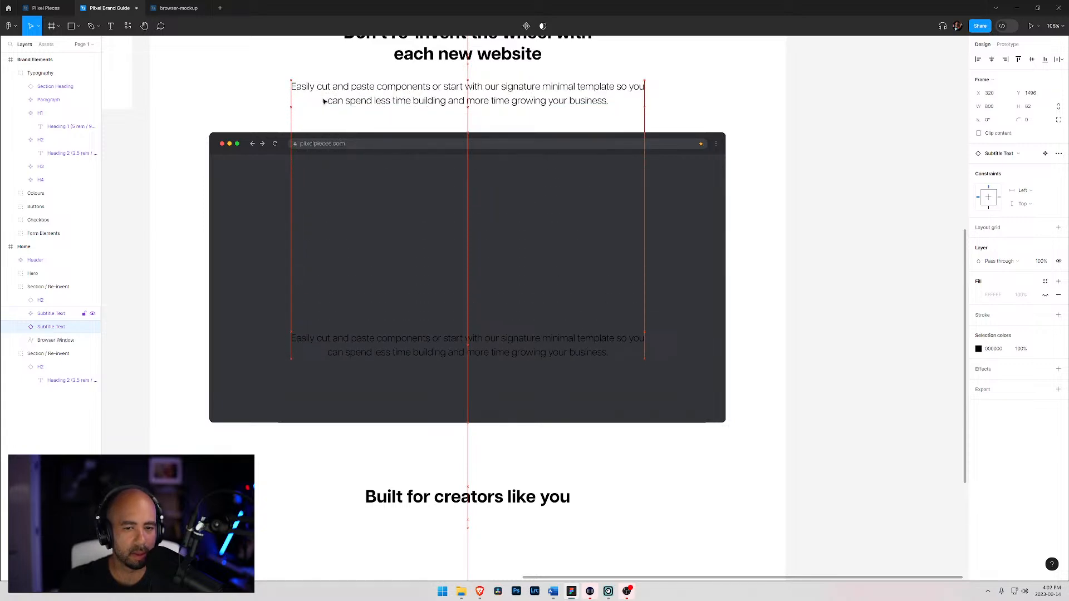
key(shift+Down)
key(shift+Down)
key(shift+Down)
key(shift+Down)
key(shift+Down)
key(shift+Down)
key(shift+Down)
key(shift+Down)
key(shift+Down)
key(shift+Down)
key(shift+Down)
key(shift+Down)
key(shift+Down)
key(shift+Down)
key(shift+Down)
key(shift+Down)
key(shift+Down)
key(shift+Down)
key(shift+Down)
key(shift+Down)
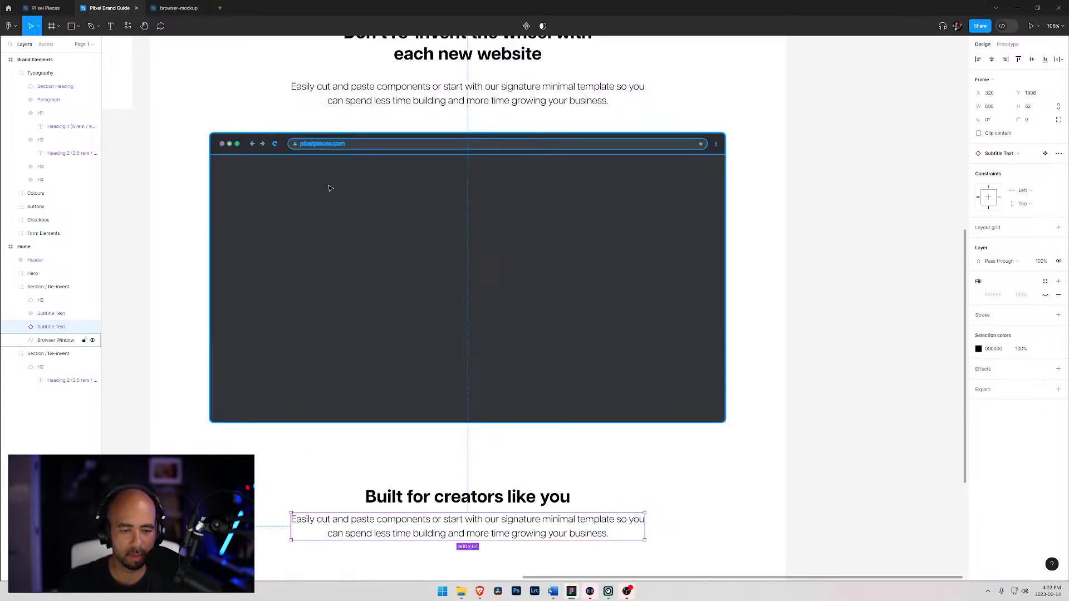
key(Down)
key(Down)
key(Down)
key(Down)
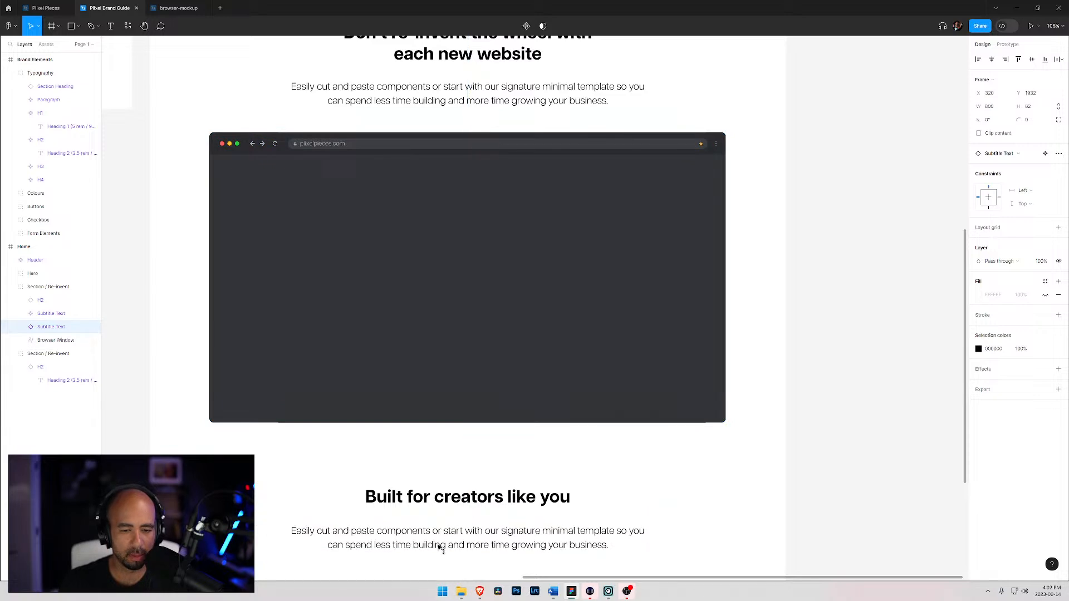
key(shift+Down)
key(shift+Down)
key(shift+Down)
key(Down)
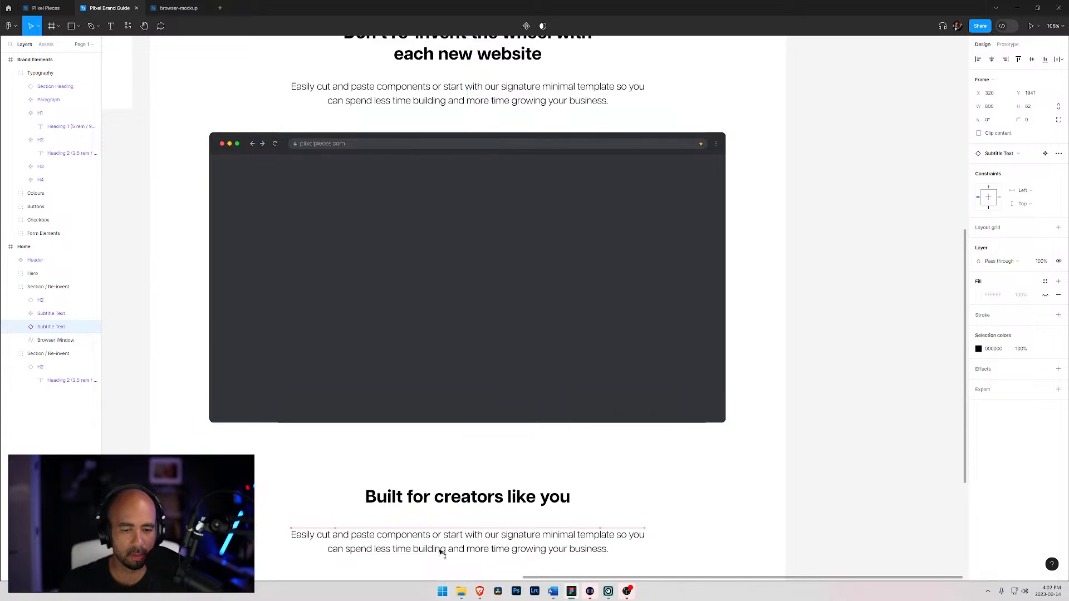
drag(443, 550, 413, 539)
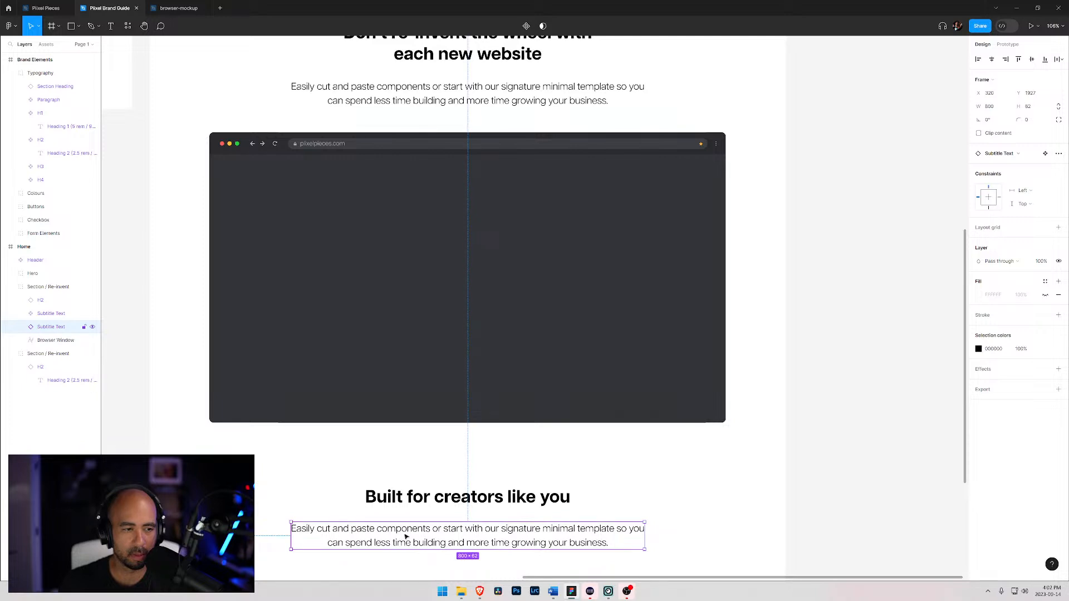
Replace the text of the moved Subtitle Text instance with "With Piixel Pieces you'll be delivering projects so fast it'll blow your mind.".
double_click(380, 532)
key(Return)
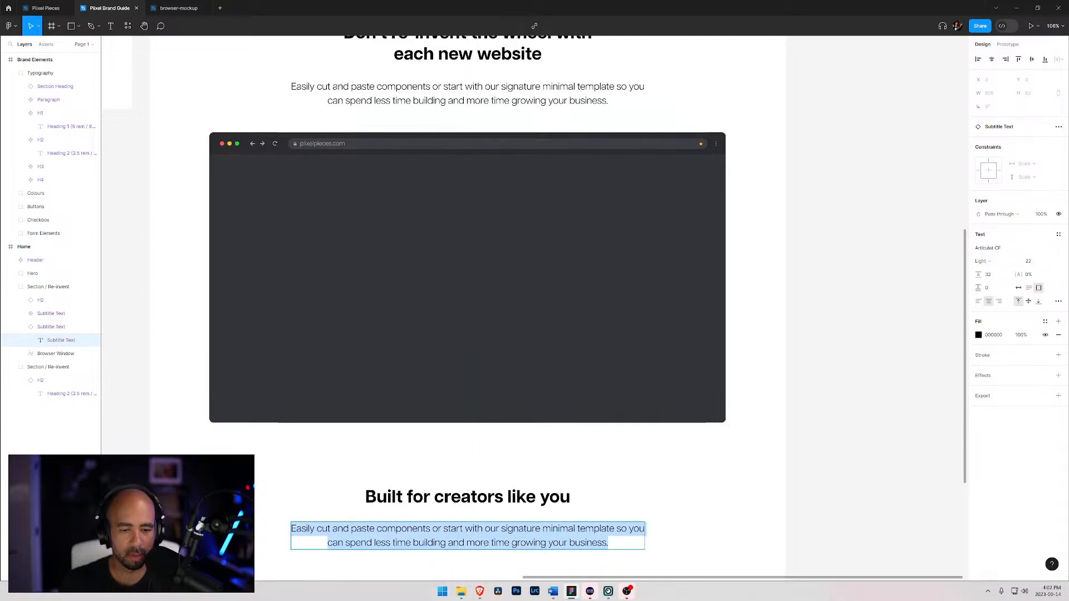
text(With Piixel Pieces you'll be delivering projects so fast it'll blow your mind.)
key(Escape)
click(410, 497)
click(640, 482)
scroll(650, 483, down, 1)
scroll(650, 482, down, 4)
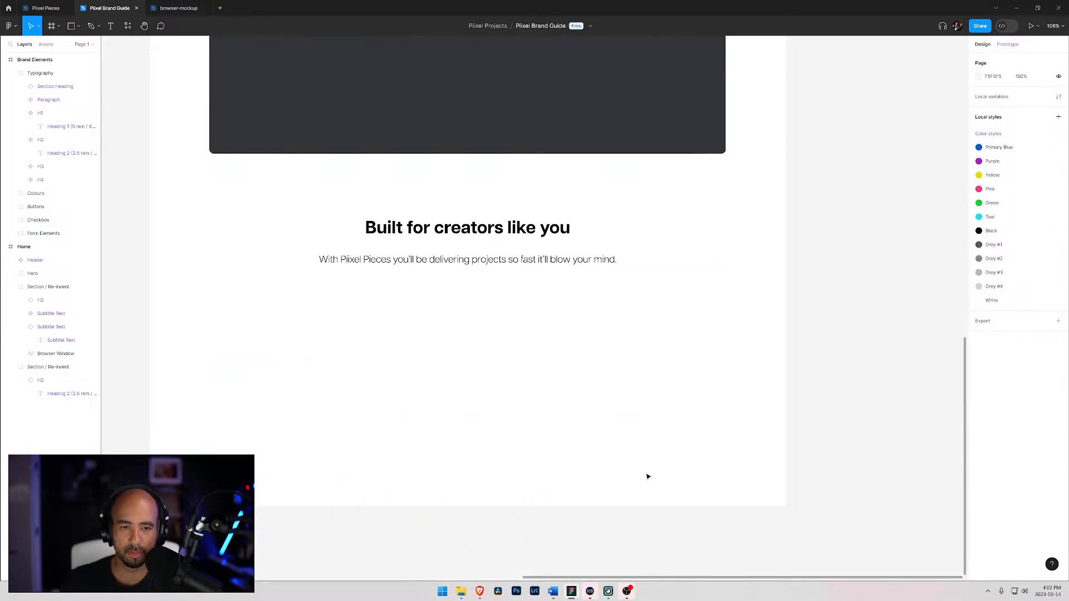
scroll(647, 476, up, 6)
scroll(649, 475, down, 6)
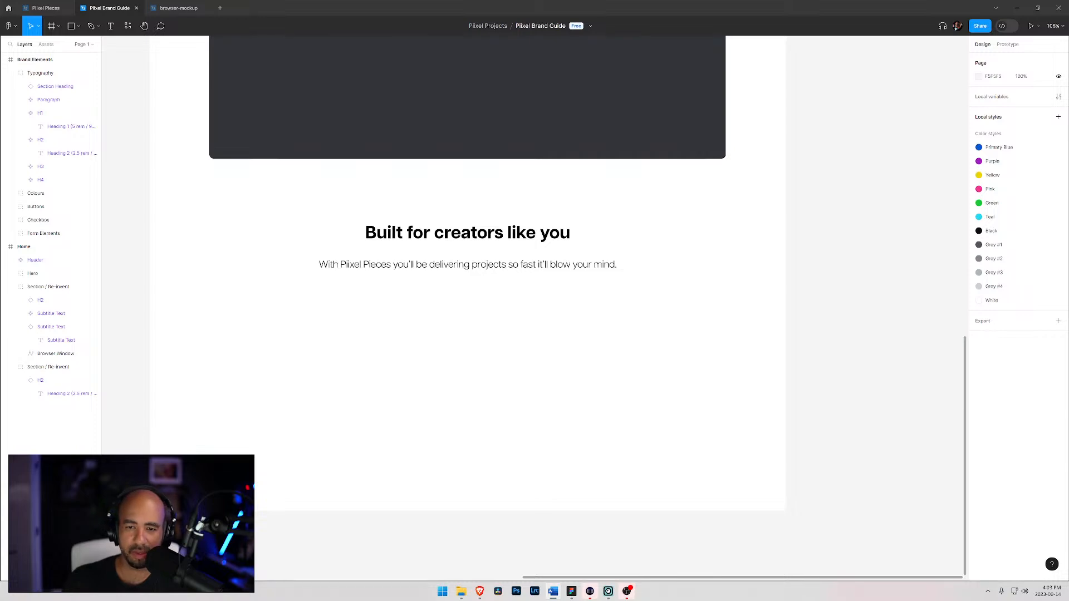
Switch to the Website Content document in Word, widen its window, and review the Feature 1 and Feature 3 titles.
drag(1068, 85, 597, 53)
scroll(629, 279, down, 3)
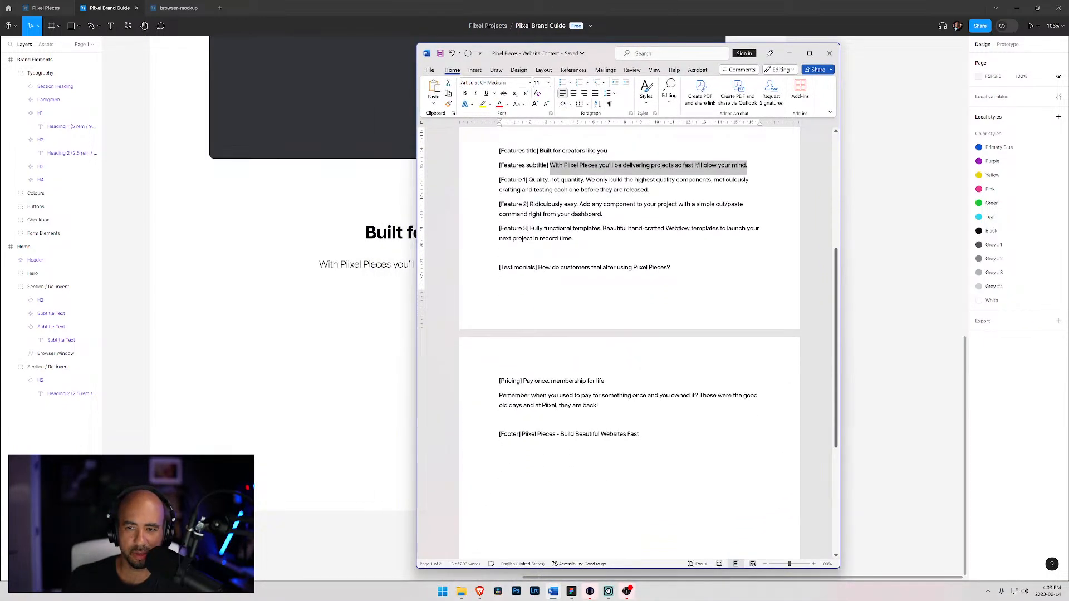
drag(841, 267, 989, 247)
drag(603, 180, 658, 179)
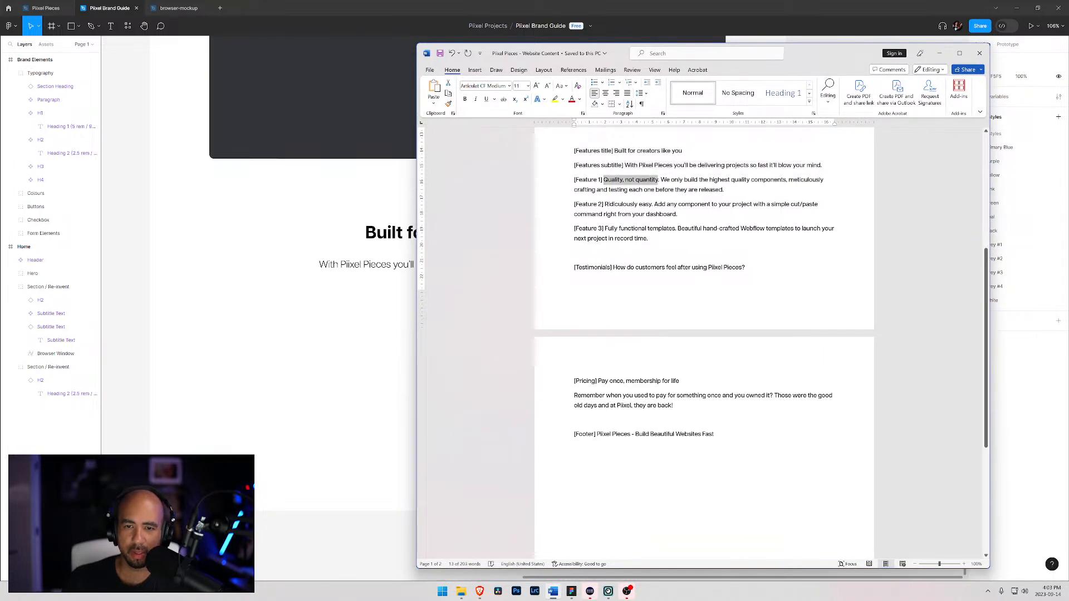
drag(605, 229, 674, 230)
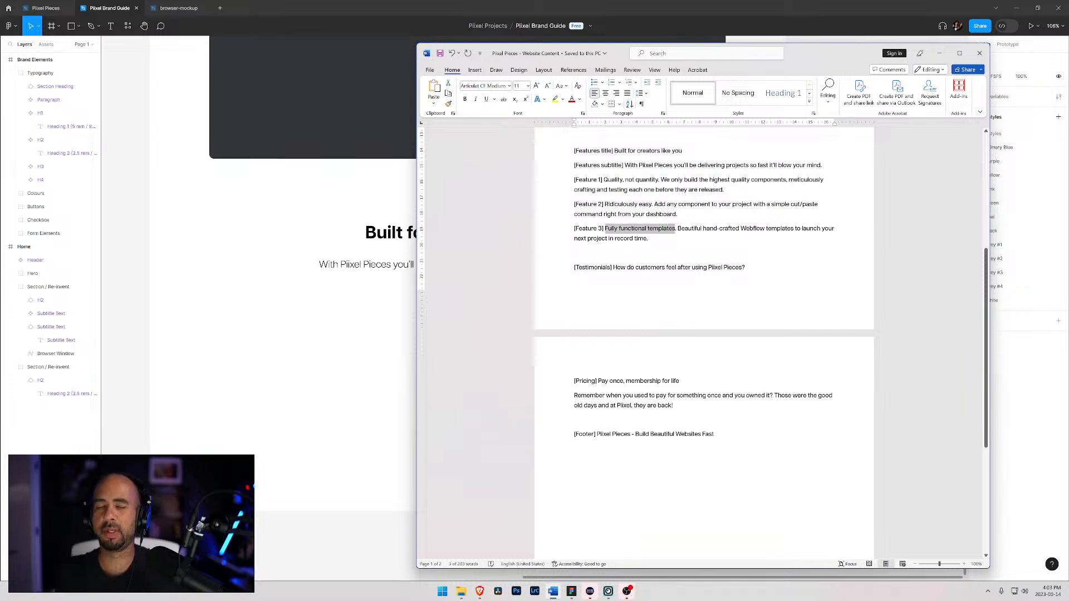
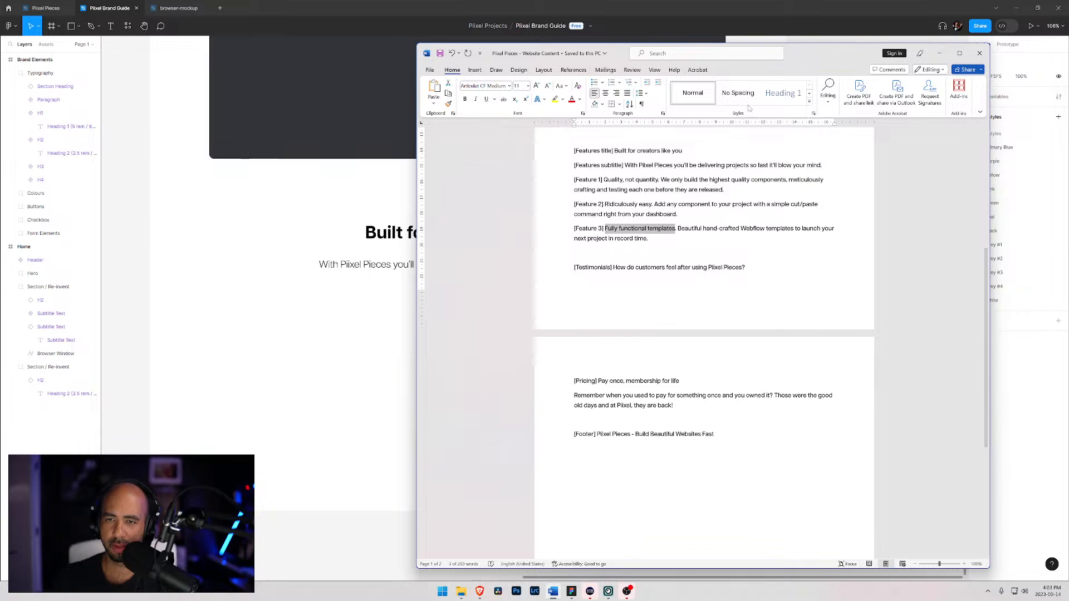
Return to the Figma design, paste an instance of the H3 component into the second Section / Re-invent group, and order H2 above it.
key(super+Down)
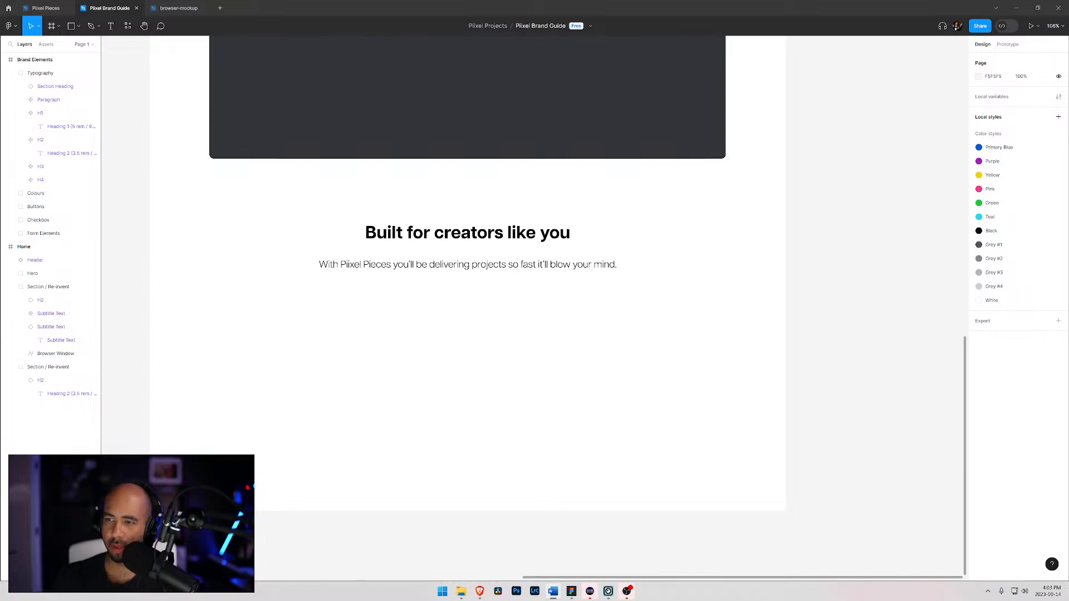
scroll(513, 358, up, 6)
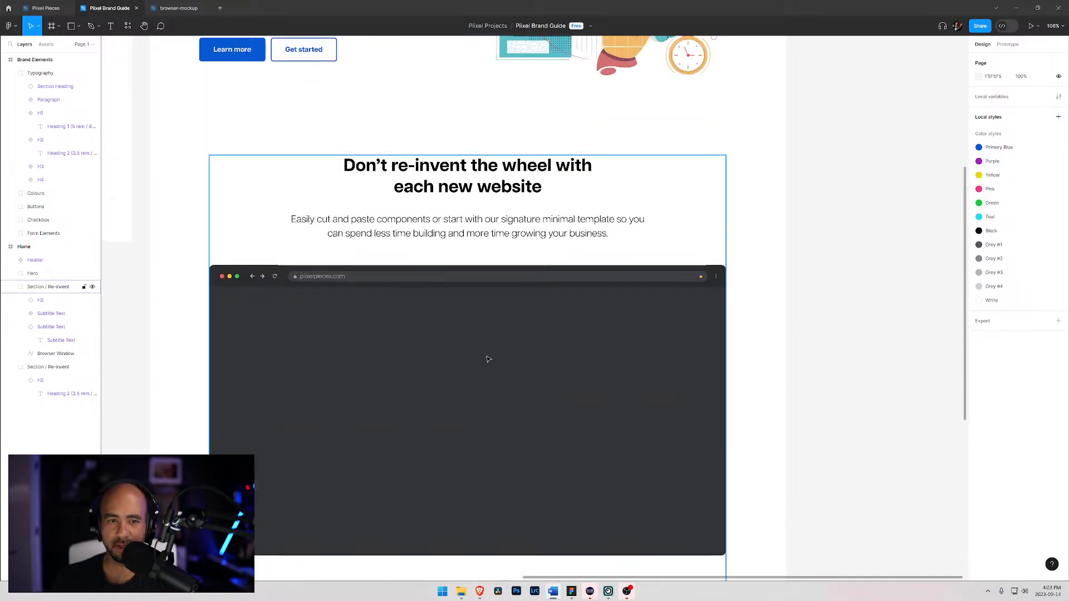
scroll(384, 320, down, 5)
scroll(385, 321, down, 4)
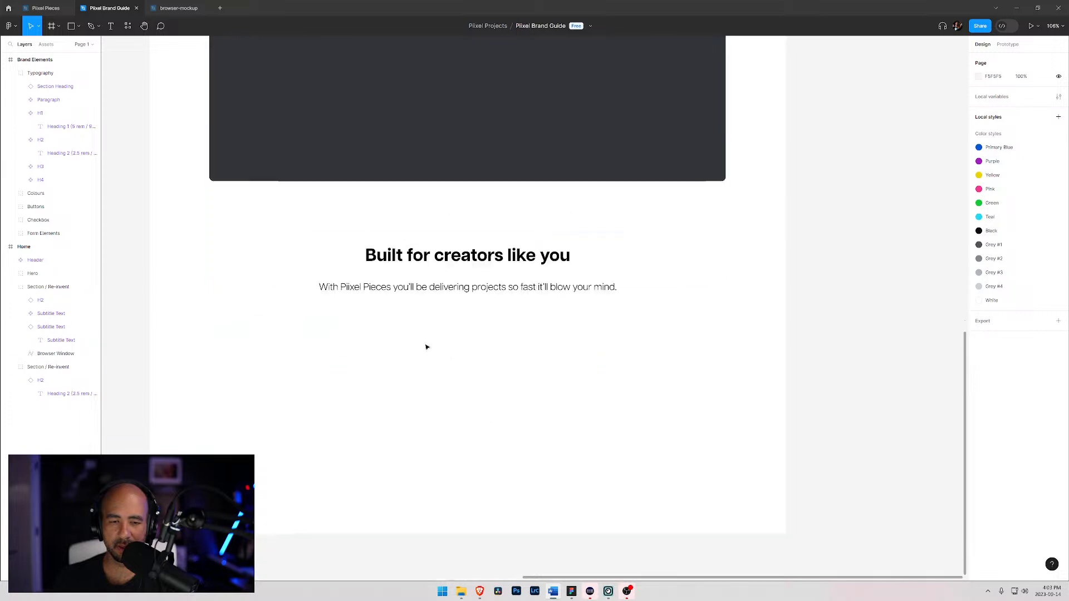
scroll(172, 352, down, 1)
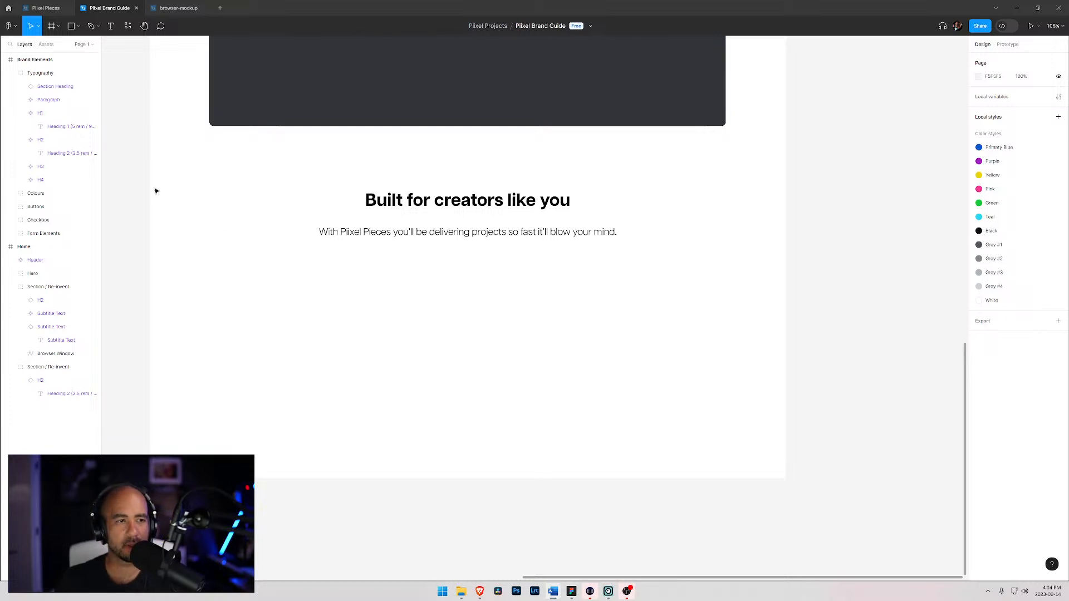
click(40, 168)
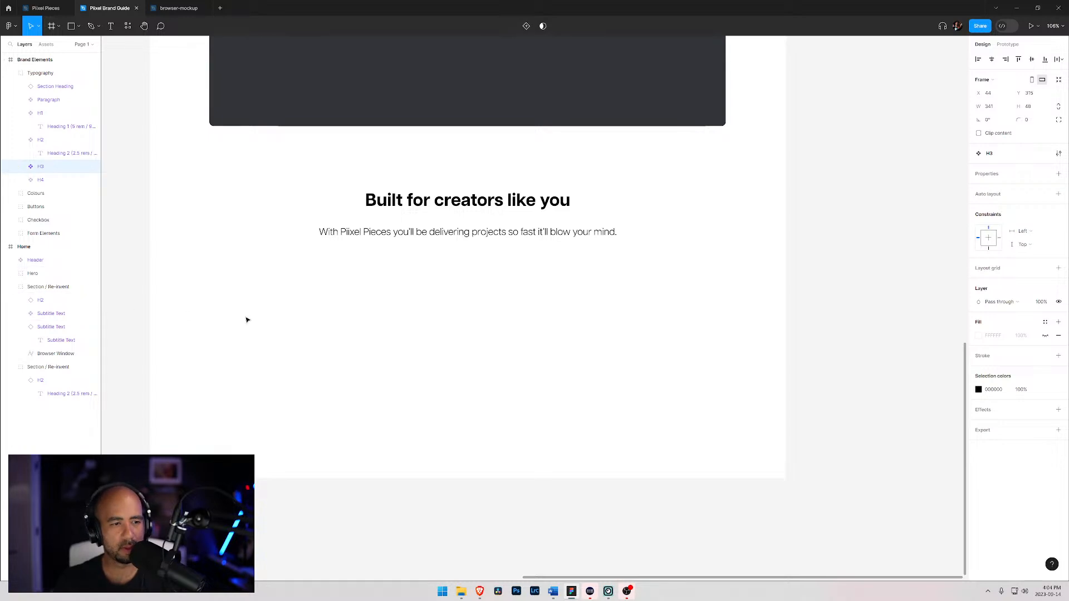
click(48, 367)
key(ctrl+v)
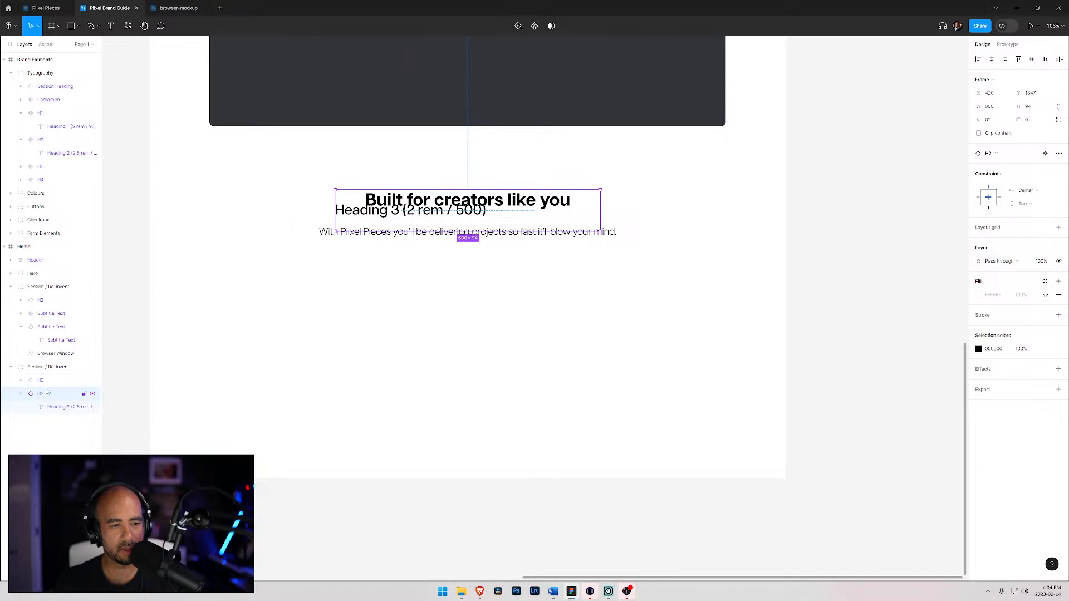
click(34, 393)
drag(31, 392, 33, 380)
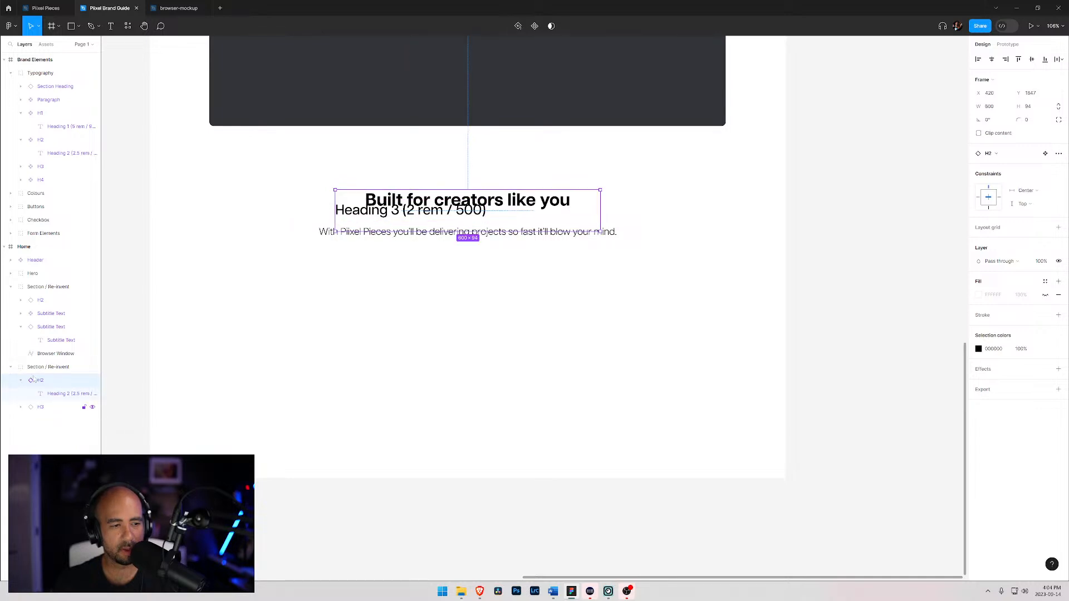
Move the pasted H3 instance off the section heading to below the subtitle, at about X 168, Y 2062.
scroll(273, 298, up, 2)
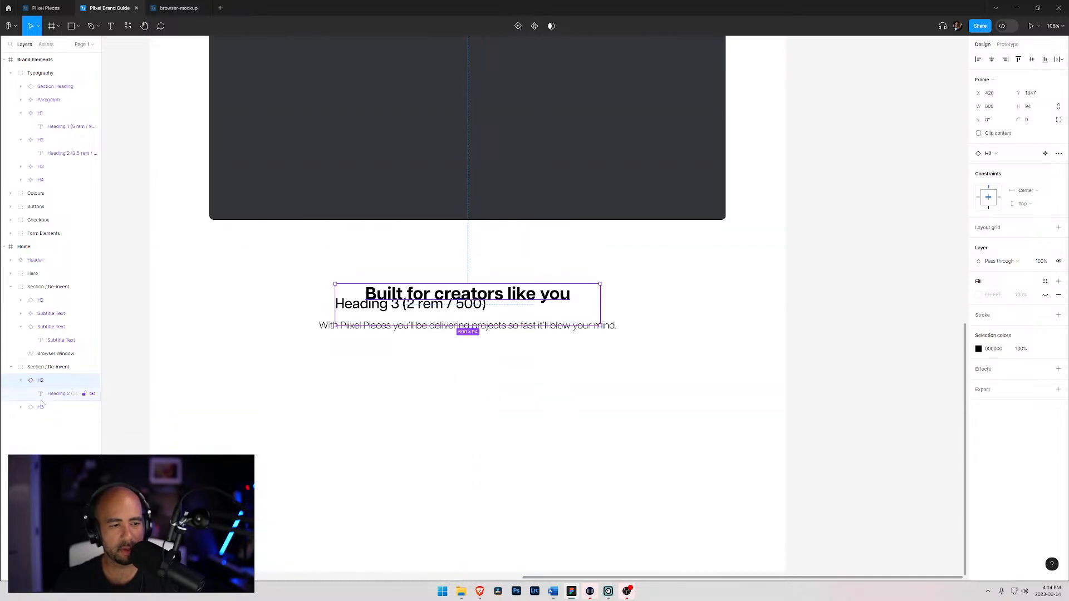
click(62, 405)
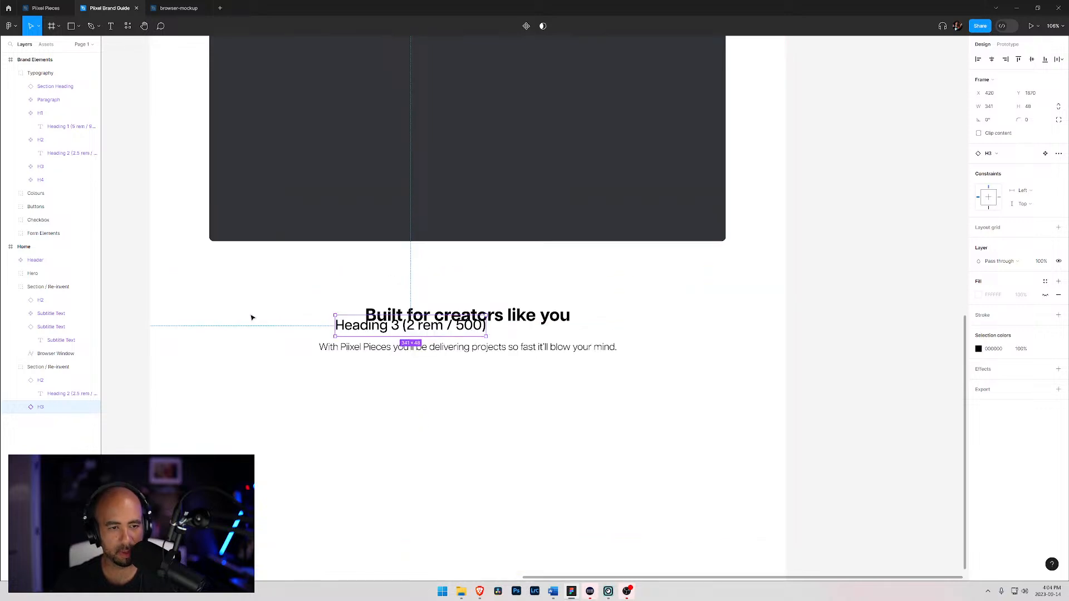
scroll(248, 316, down, 5)
scroll(178, 209, left, 5)
scroll(178, 210, up, 2)
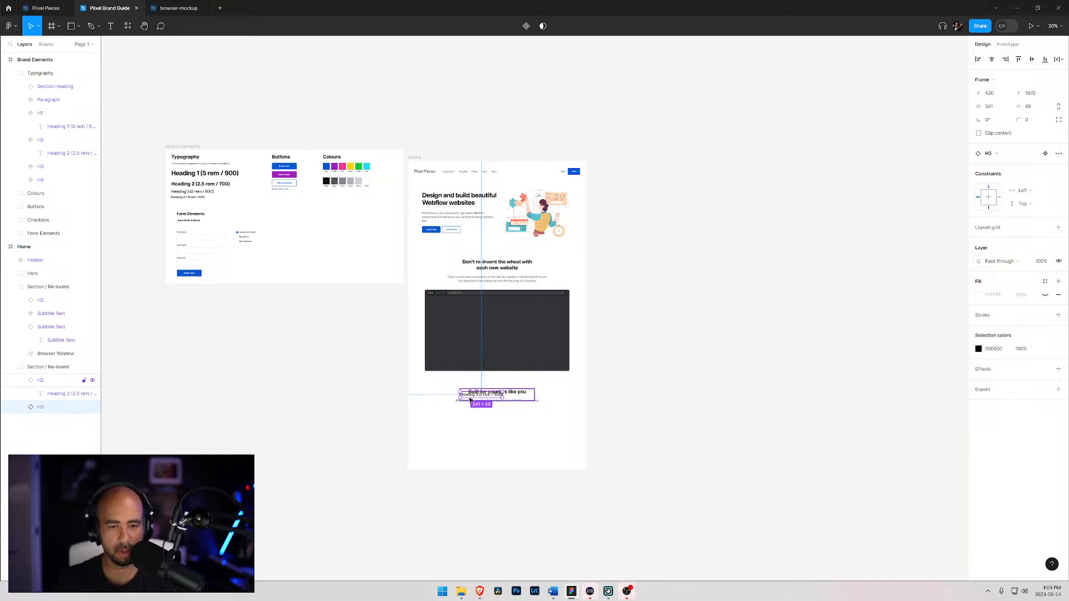
scroll(498, 402, up, 3)
scroll(463, 473, down, 1)
scroll(480, 496, up, 8)
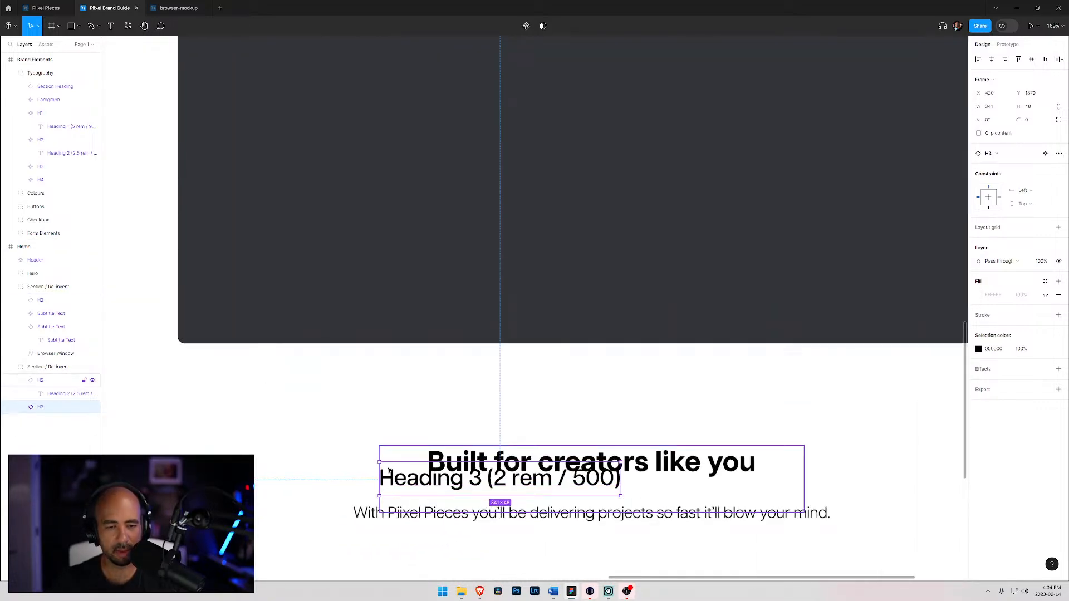
drag(377, 473, 264, 564)
scroll(337, 434, down, 5)
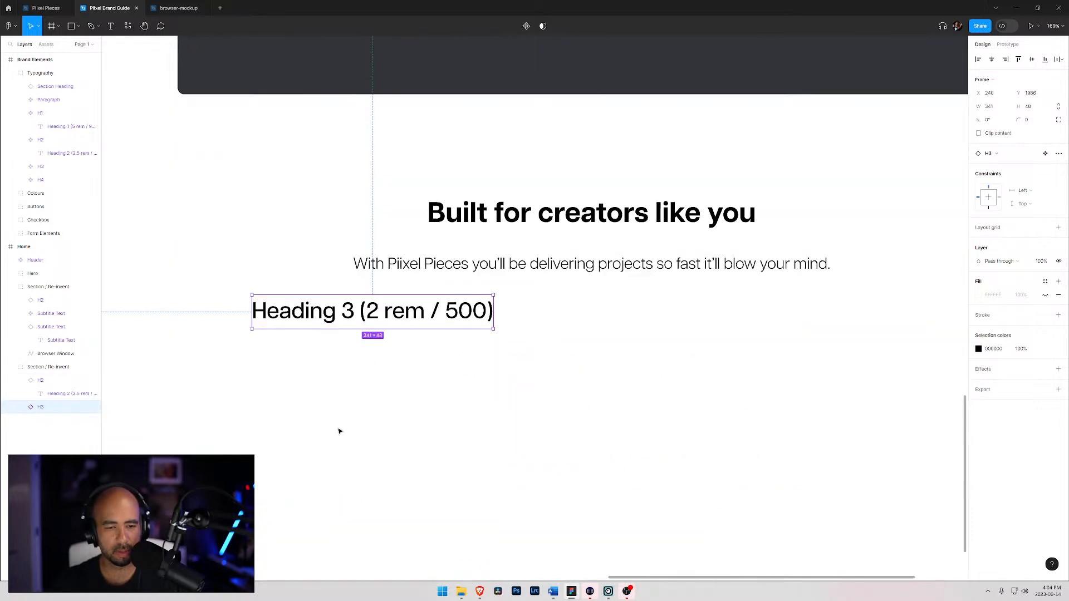
drag(313, 271, 264, 313)
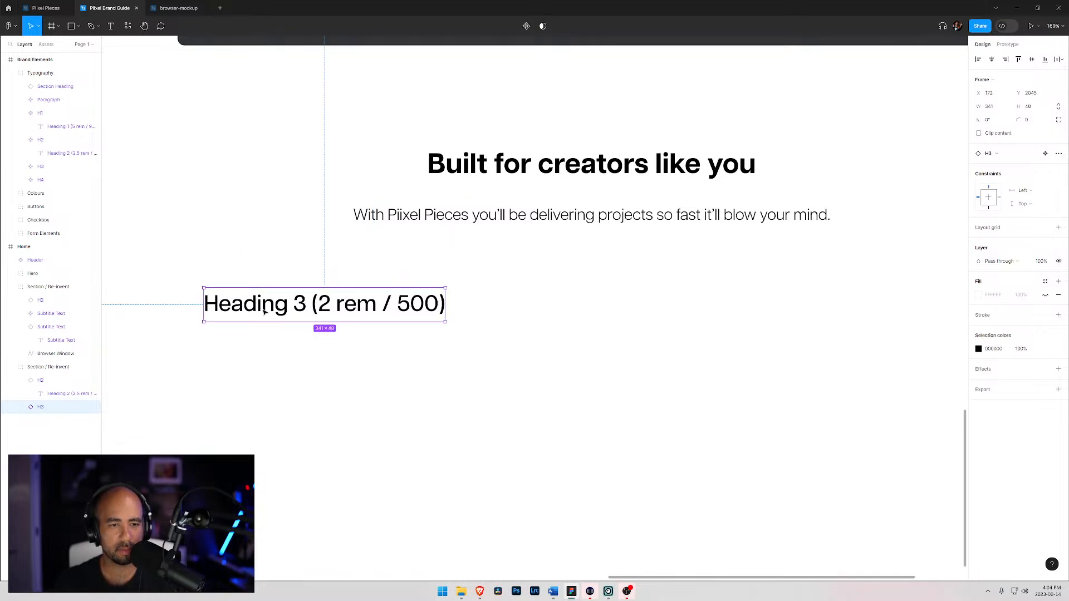
drag(264, 314, 261, 325)
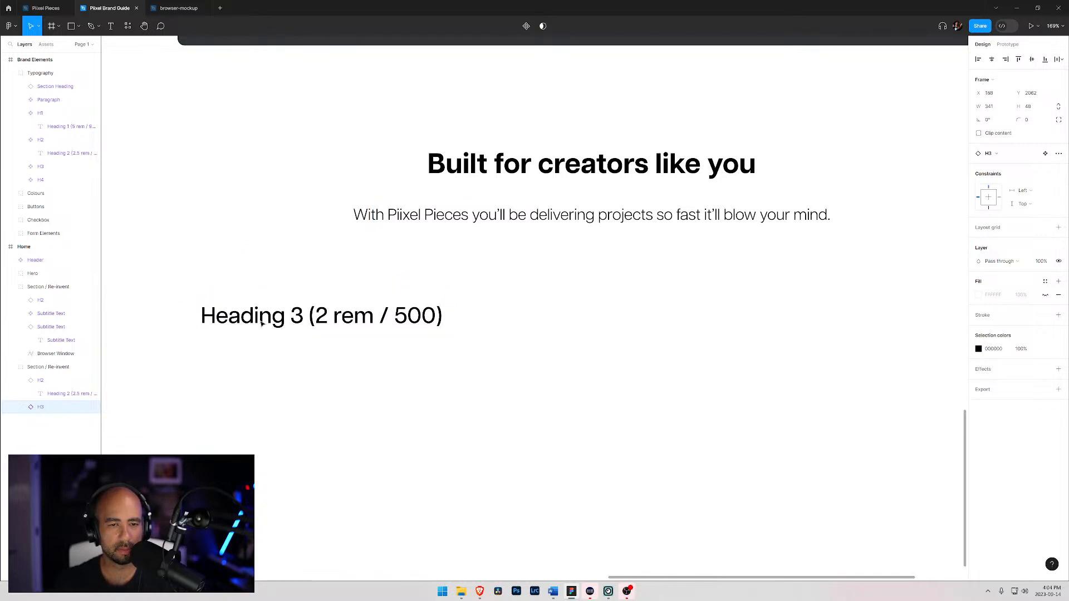
Replace the text of the moved H3 instance with "Quality, not quantity".
scroll(329, 317, down, 2)
scroll(329, 317, up, 1)
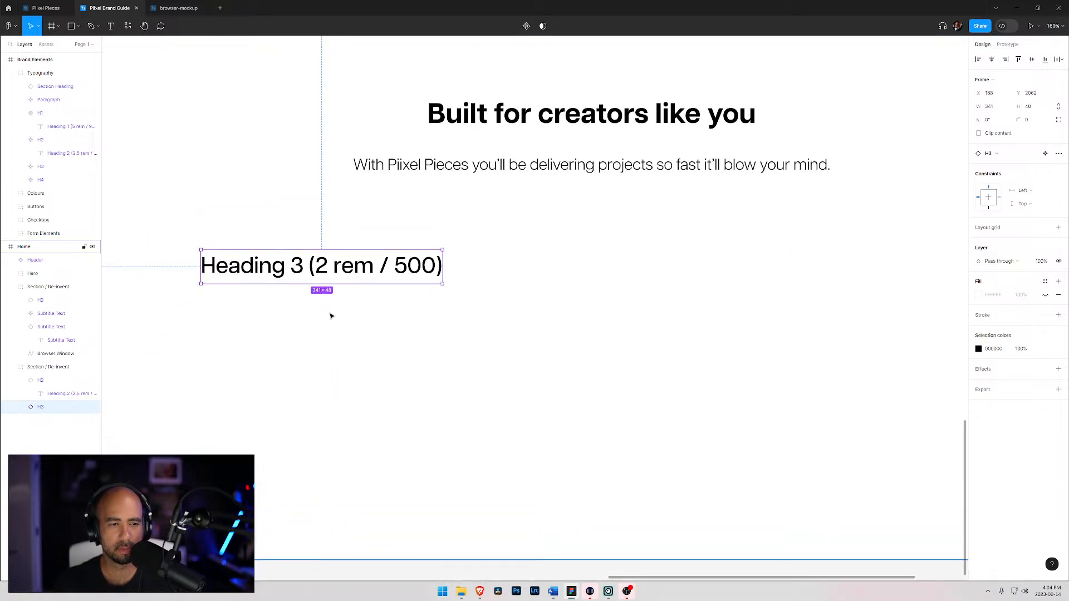
scroll(331, 315, down, 5)
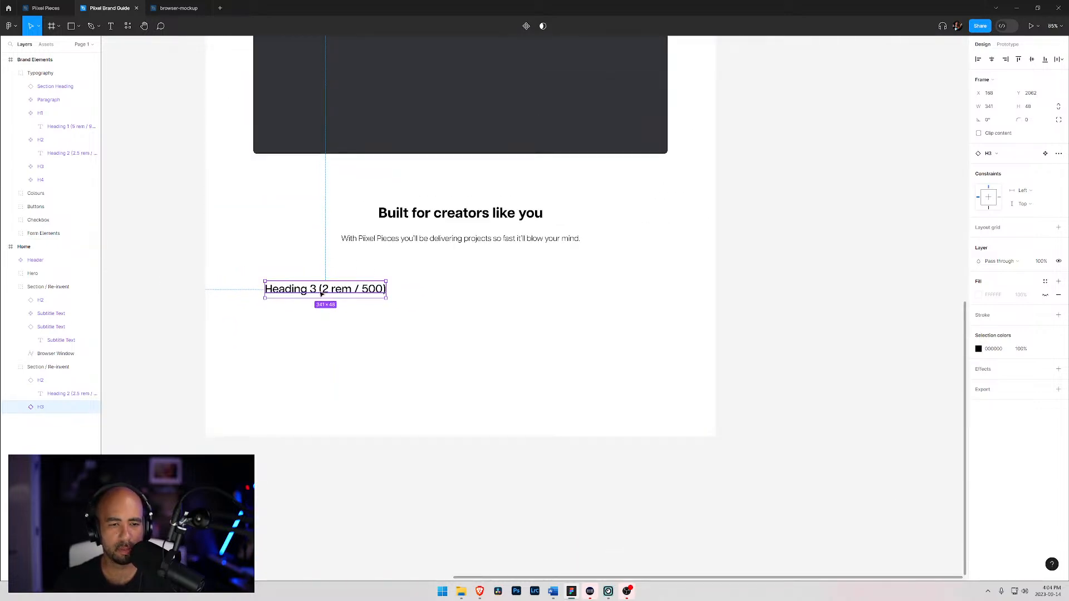
scroll(212, 226, up, 1)
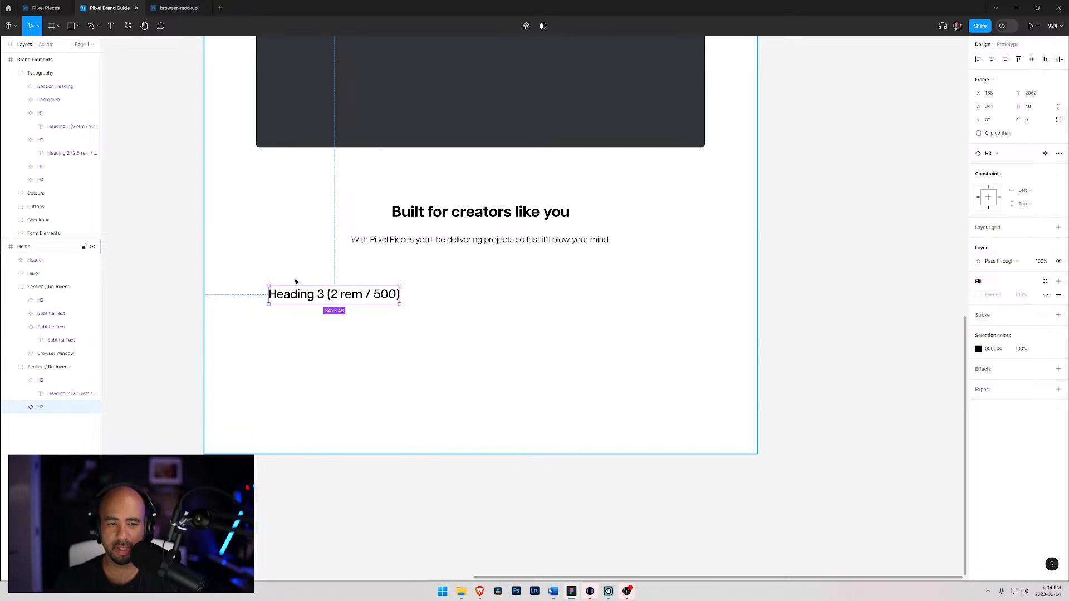
double_click(326, 298)
double_click(326, 298)
text(Q)
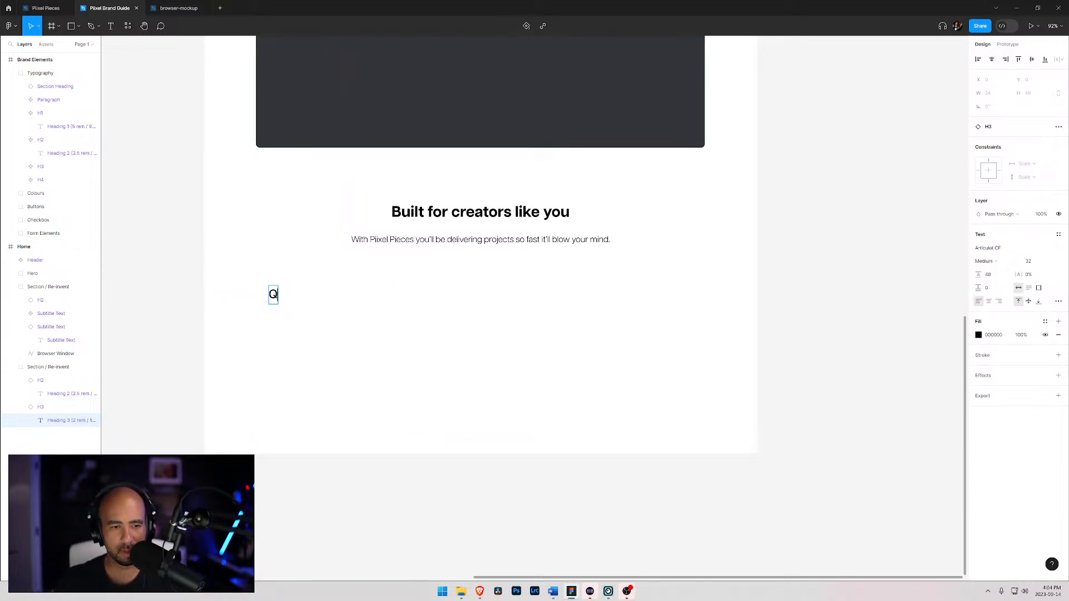
text(uality, not qua)
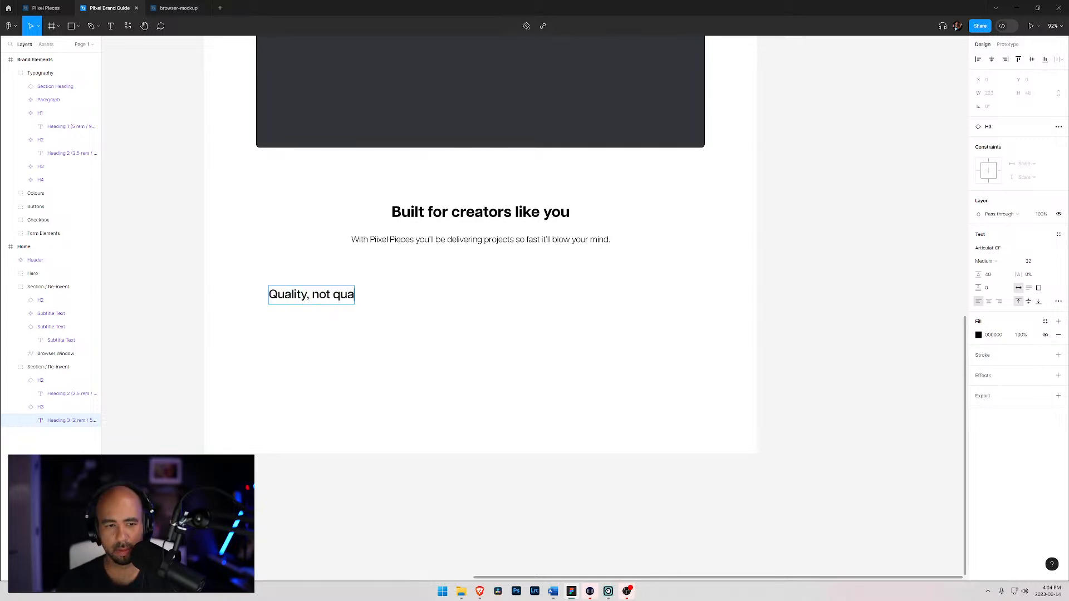
text(ntity)
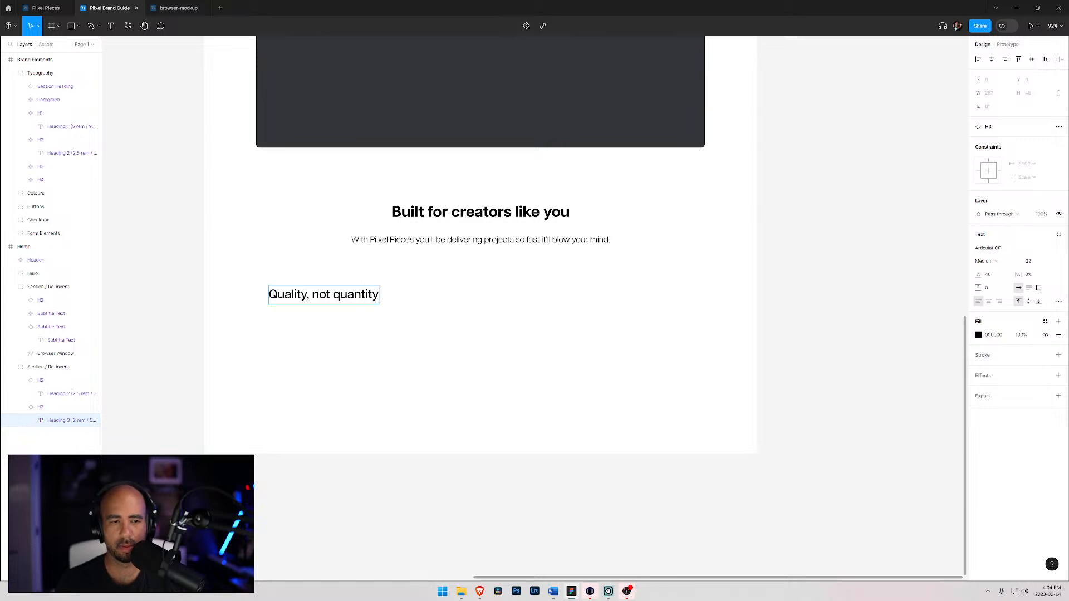
key(Escape)
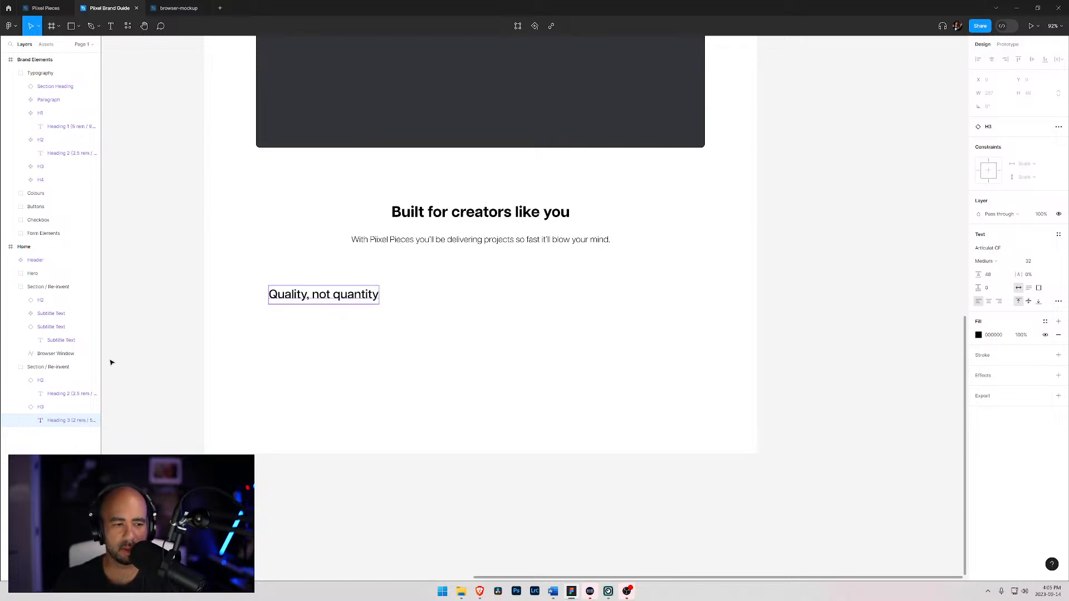
key(Escape)
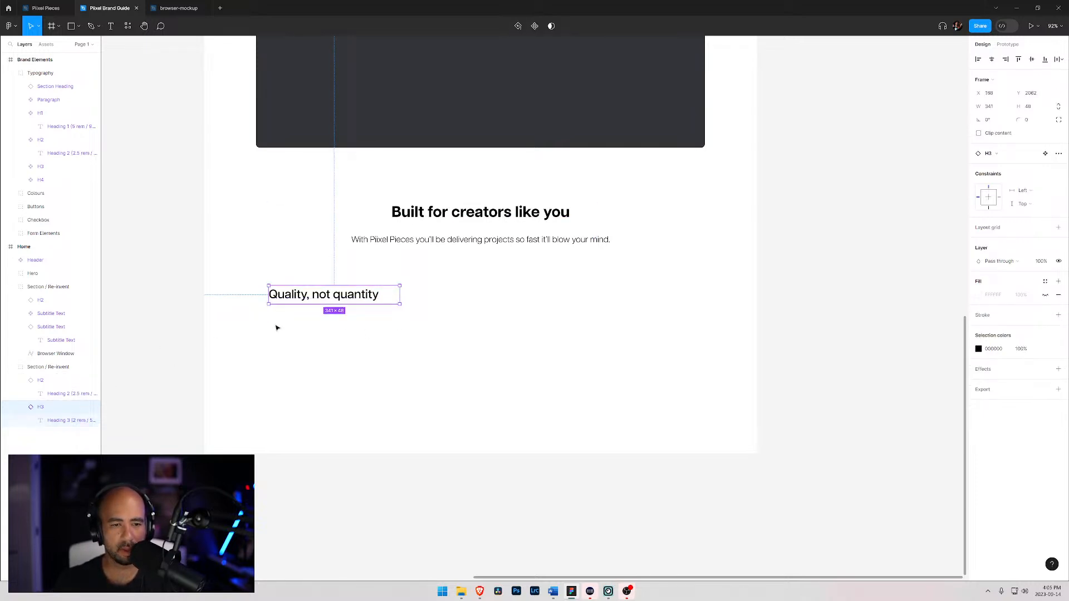
Shrink the "Quality, not quantity" H3 frame to fit its text, to about 291 × 50.
click(57, 422)
click(43, 410)
drag(383, 302, 380, 305)
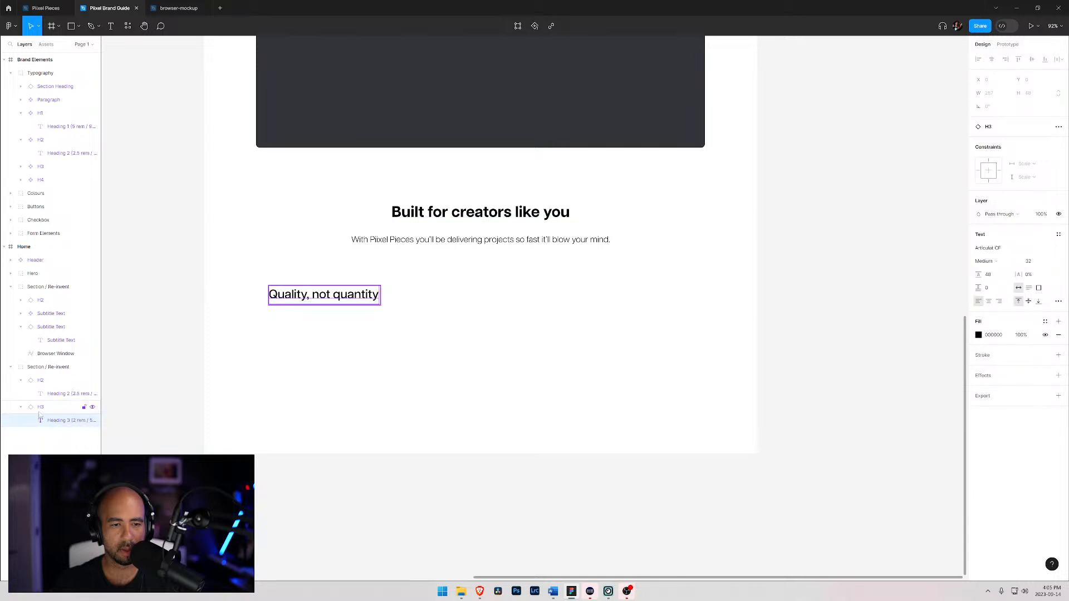
scroll(278, 285, up, 2)
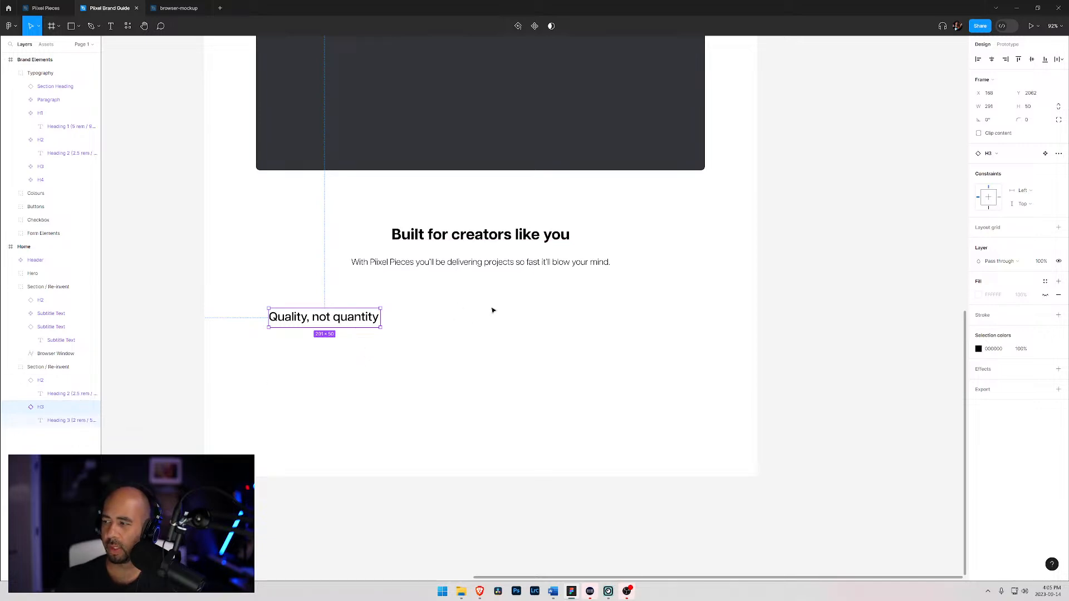
scroll(419, 279, up, 10)
scroll(262, 343, up, 2)
scroll(263, 344, down, 10)
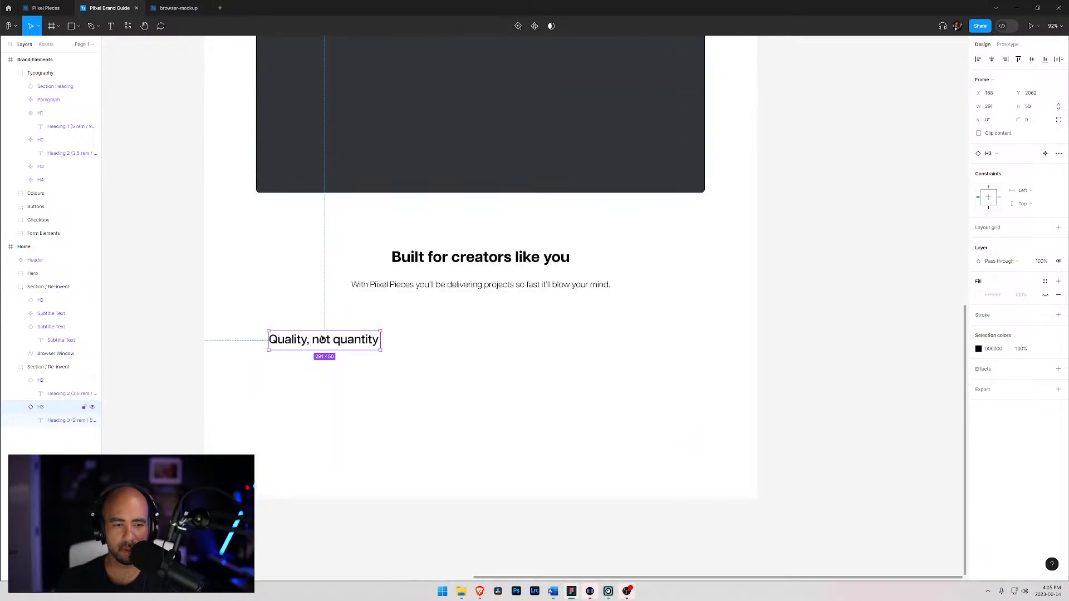
Center-align the "Quality, not quantity" text within its H3 frame and reposition the frame to about X 146, Y 2114.
click(992, 59)
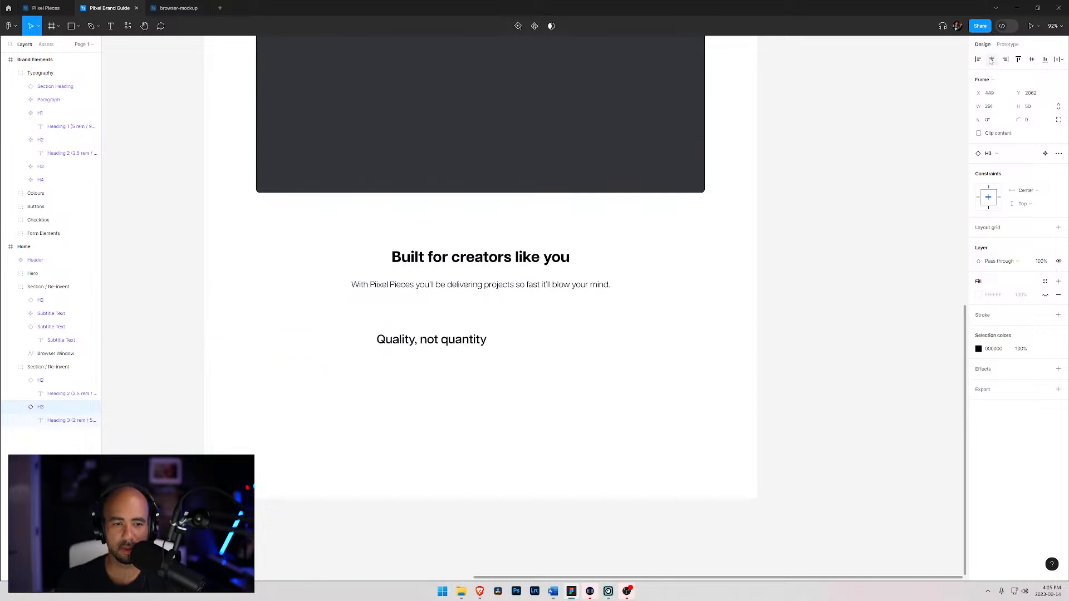
click(61, 421)
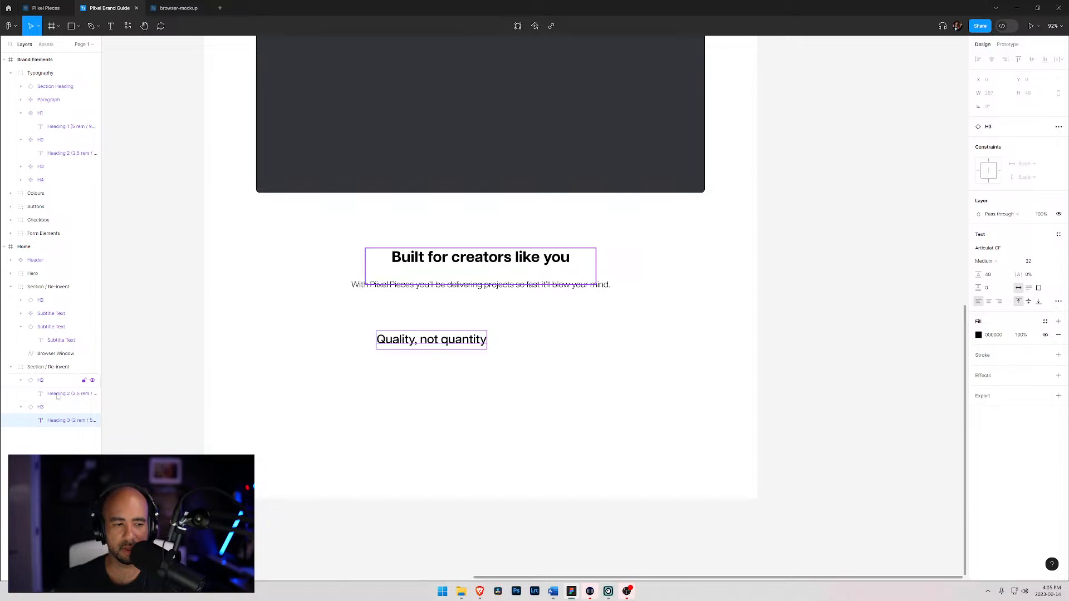
click(46, 408)
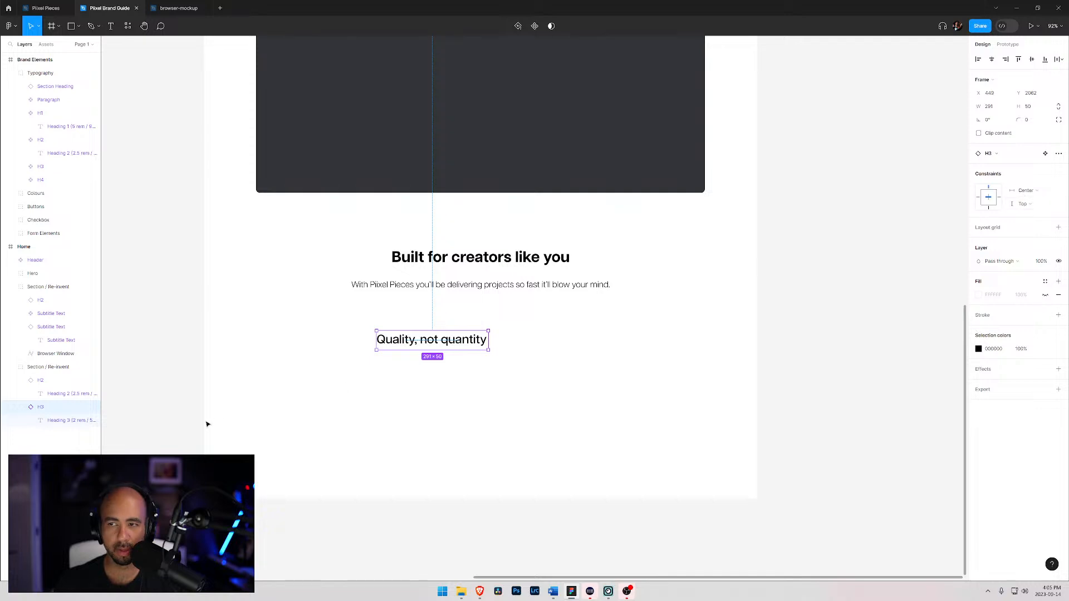
click(84, 421)
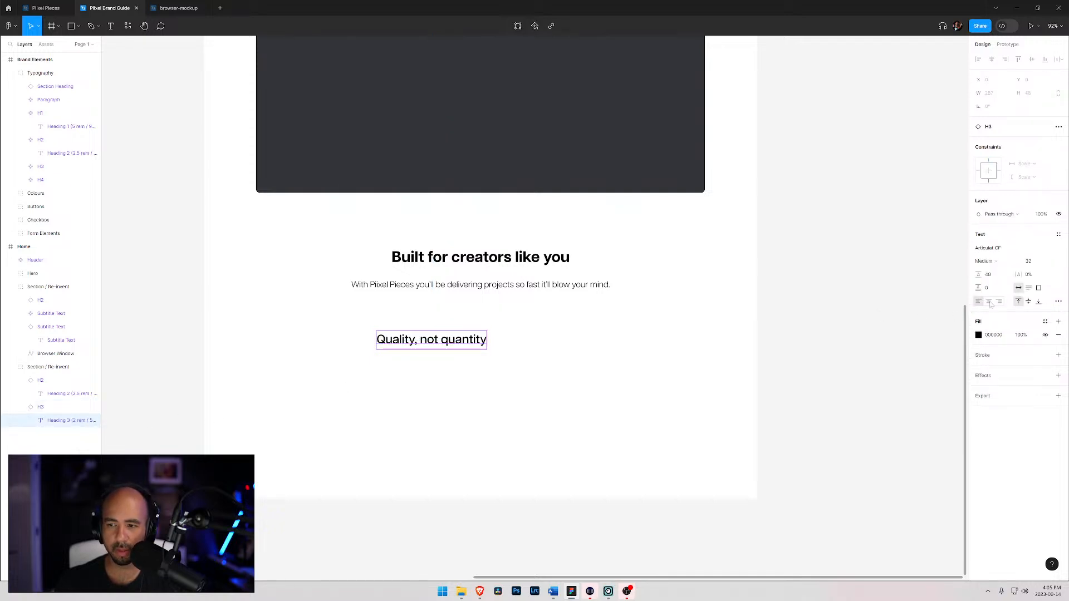
click(35, 410)
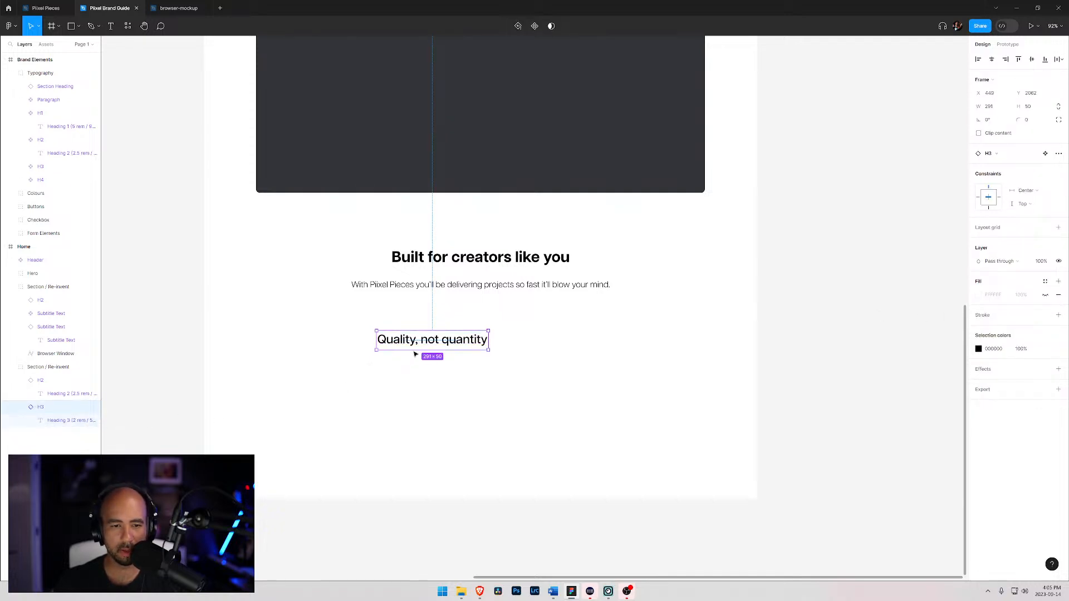
drag(420, 345, 304, 365)
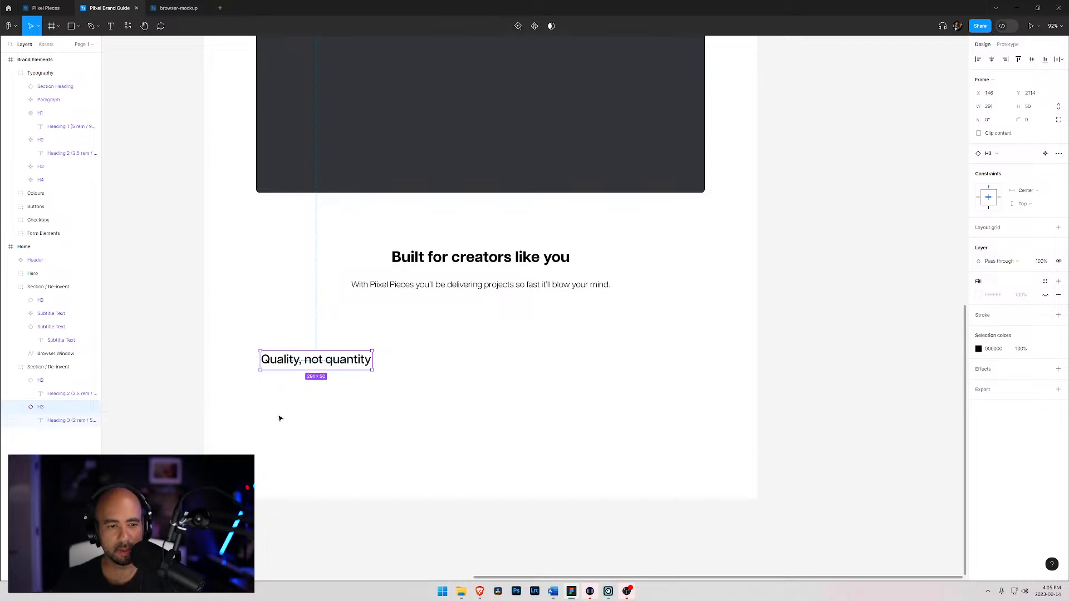
Add a text layer below the feature heading reading "We only build the highest quality components, meticulously crafting and testing each one before they are released.".
key(t)
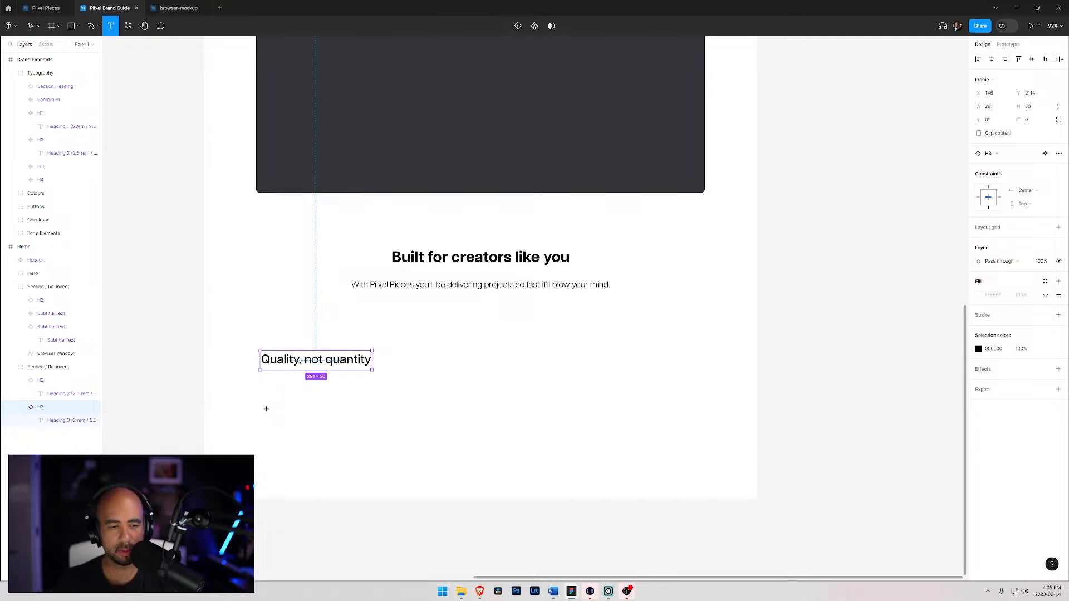
click(267, 417)
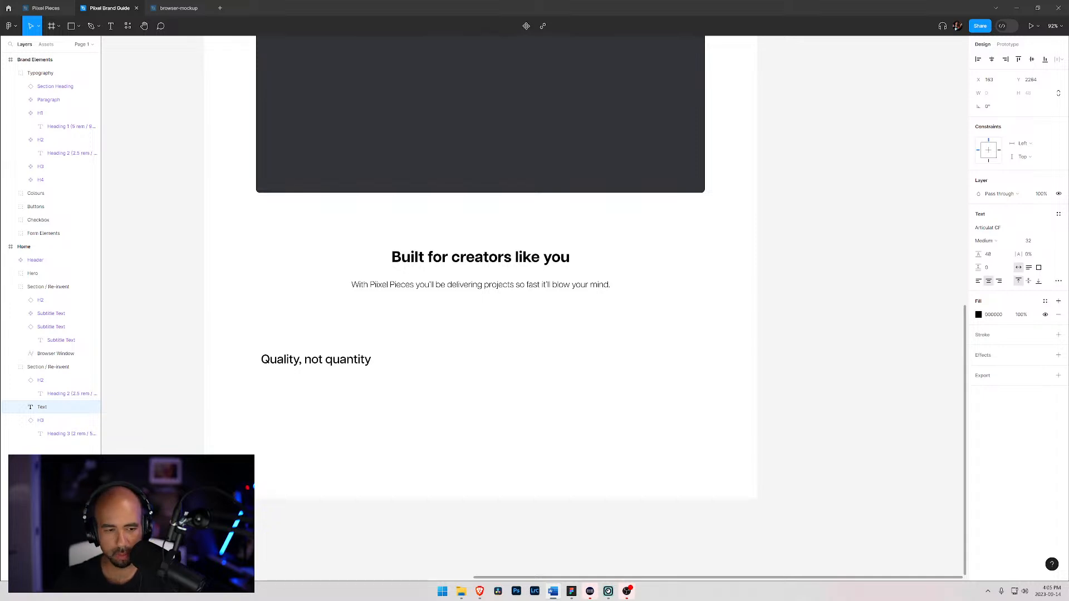
click(263, 410)
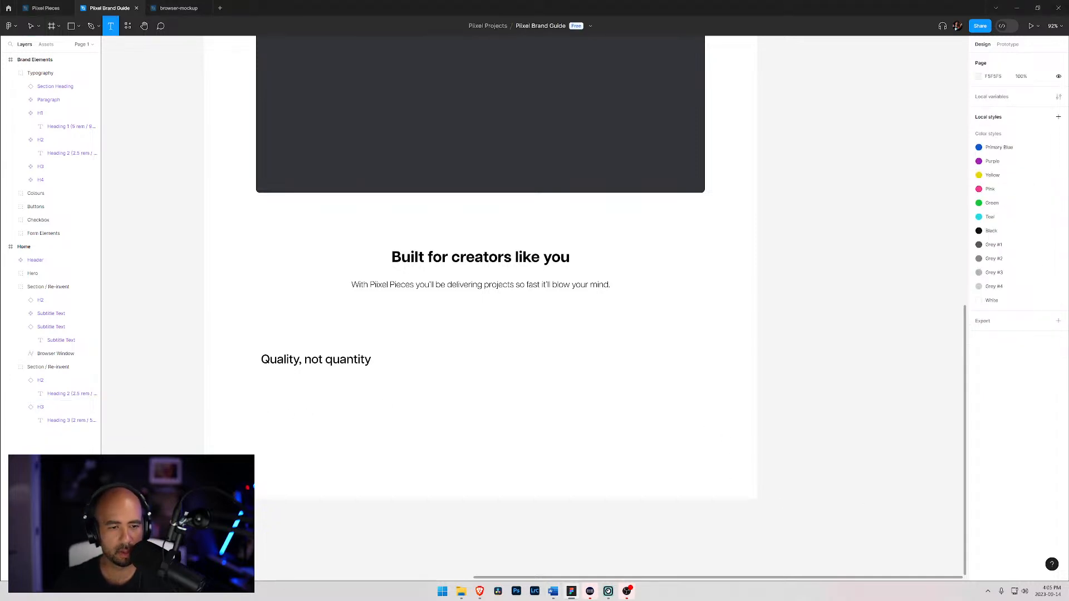
text(We only build the highest quality components, meticulously crafting and testing each one before they are released.)
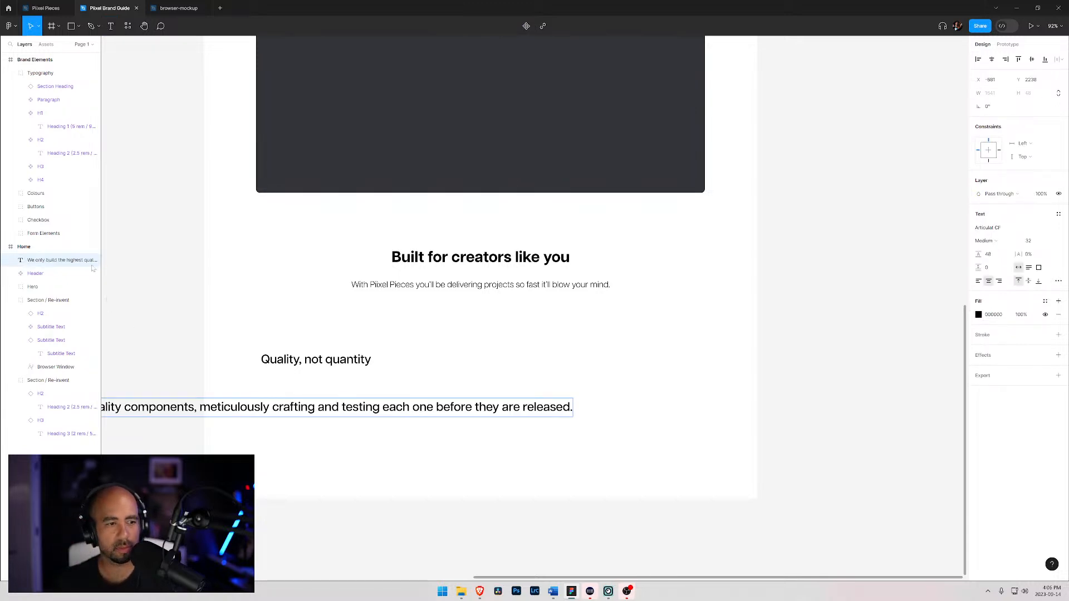
Move the "We only build the highest quality…" text layer into the second Section / Re-invent group, directly below the H3 layer.
mouse_move(43, 424)
mouse_down()
mouse_move(44, 443)
mouse_move(24, 427)
mouse_up()
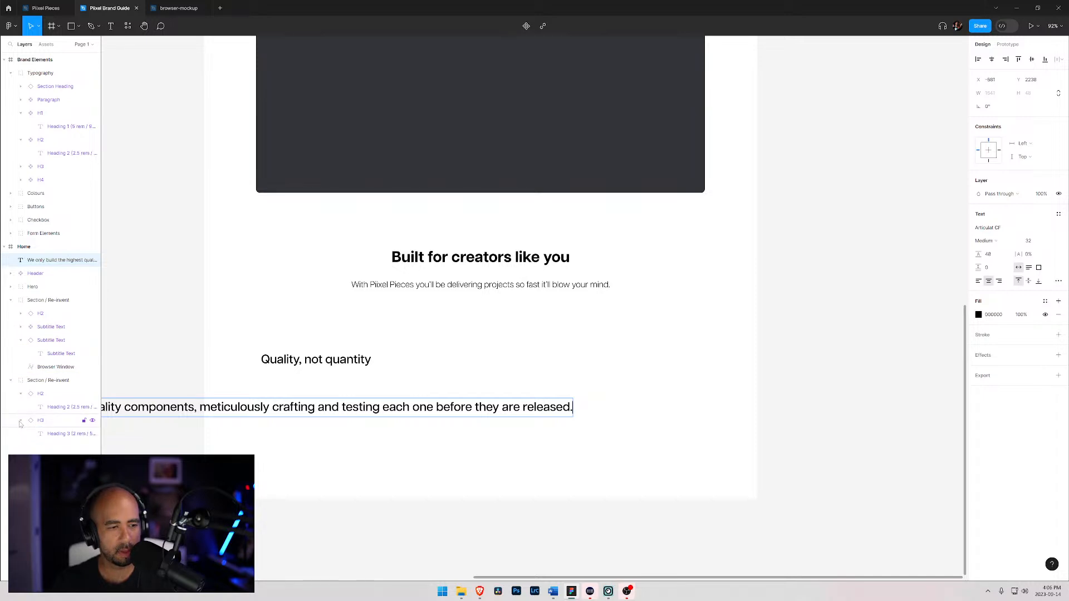
click(21, 421)
click(21, 395)
drag(34, 261, 35, 389)
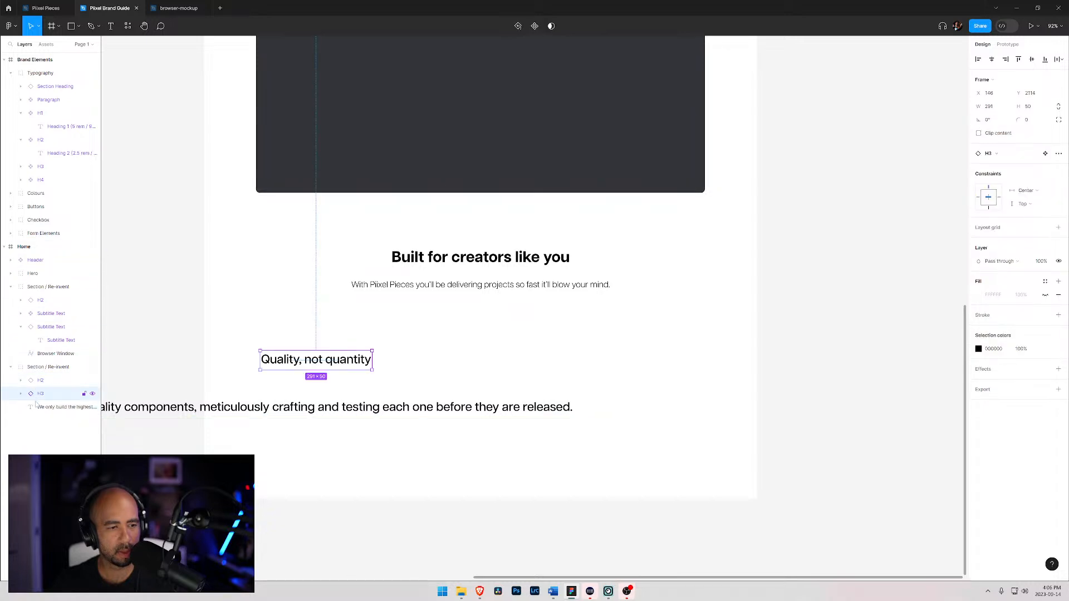
click(37, 408)
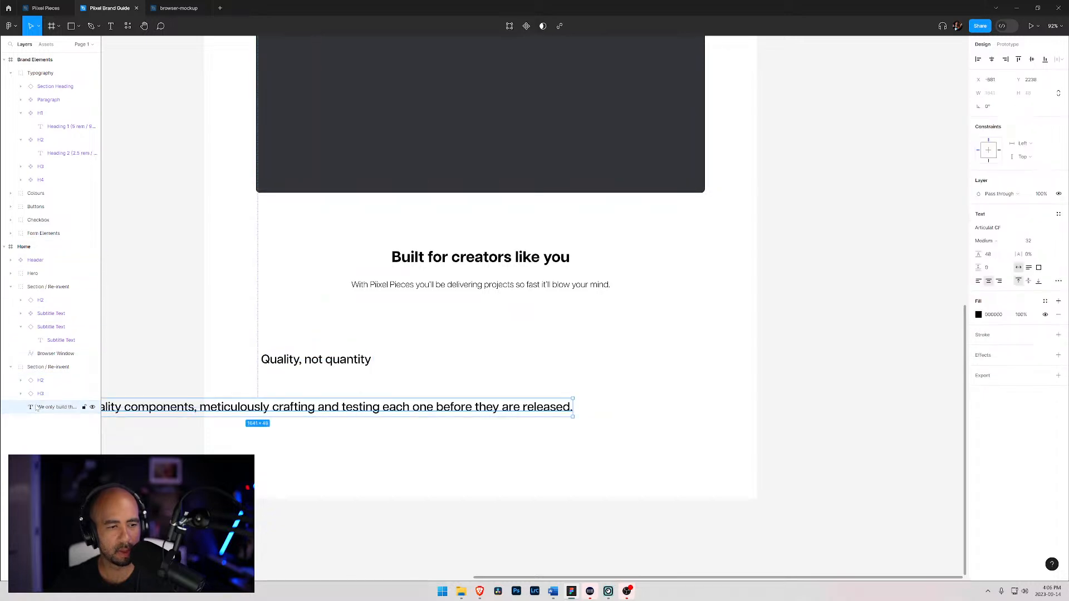
Move the "With Piixel Pieces you'll be delivering projects…" Subtitle Text instance into the second Section / Re-invent group, between H2 and H3.
click(1027, 242)
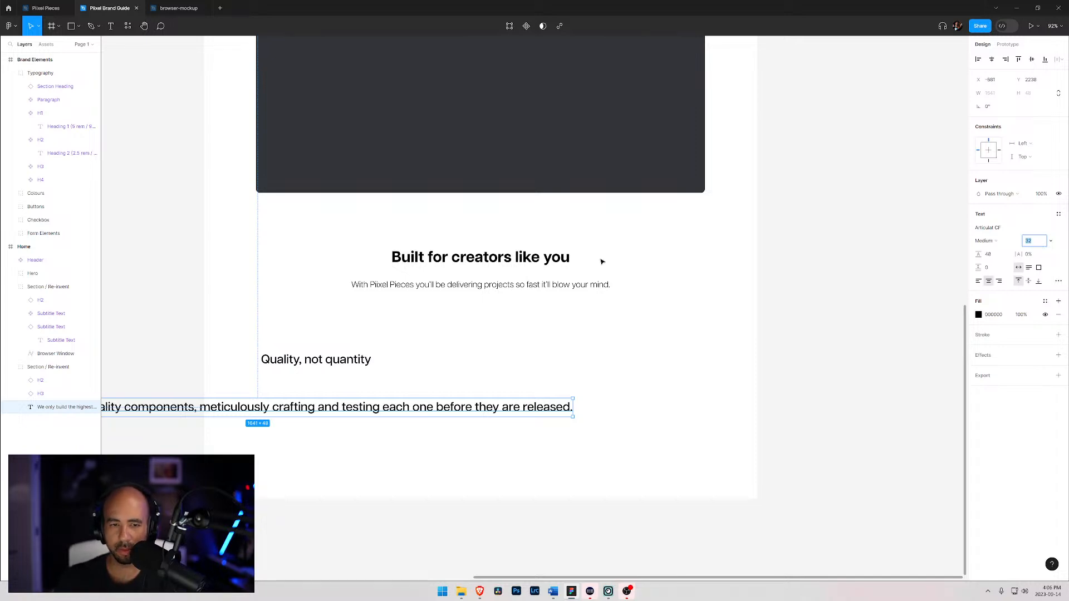
click(544, 286)
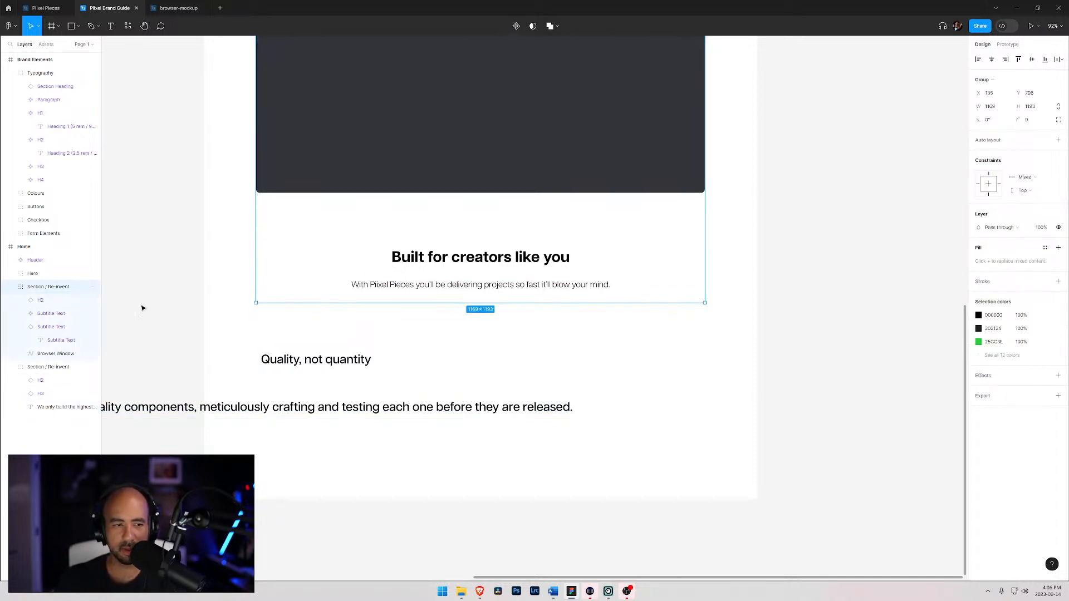
click(50, 315)
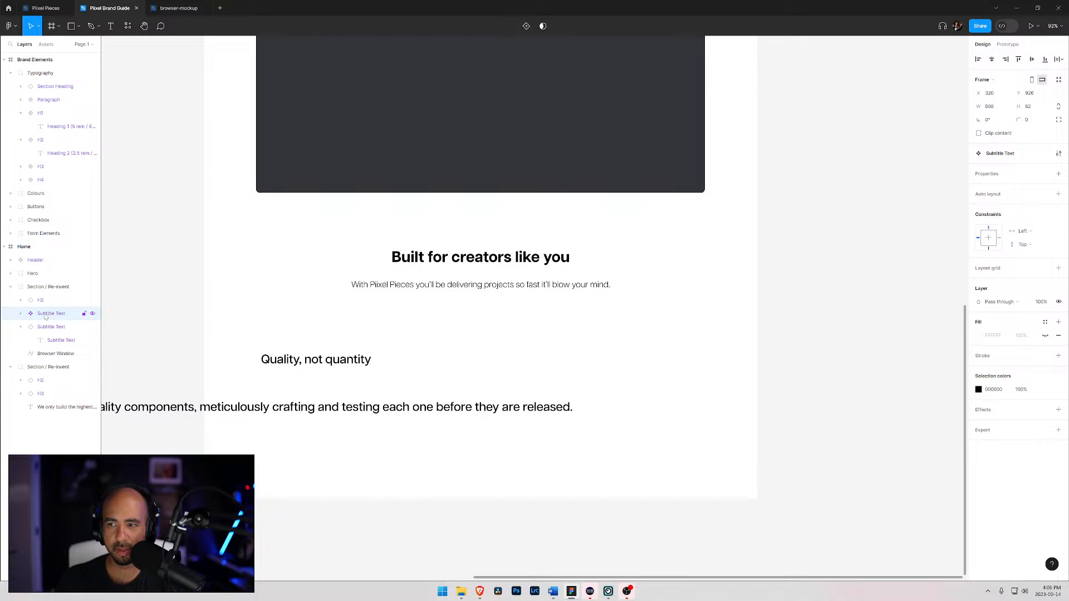
click(21, 314)
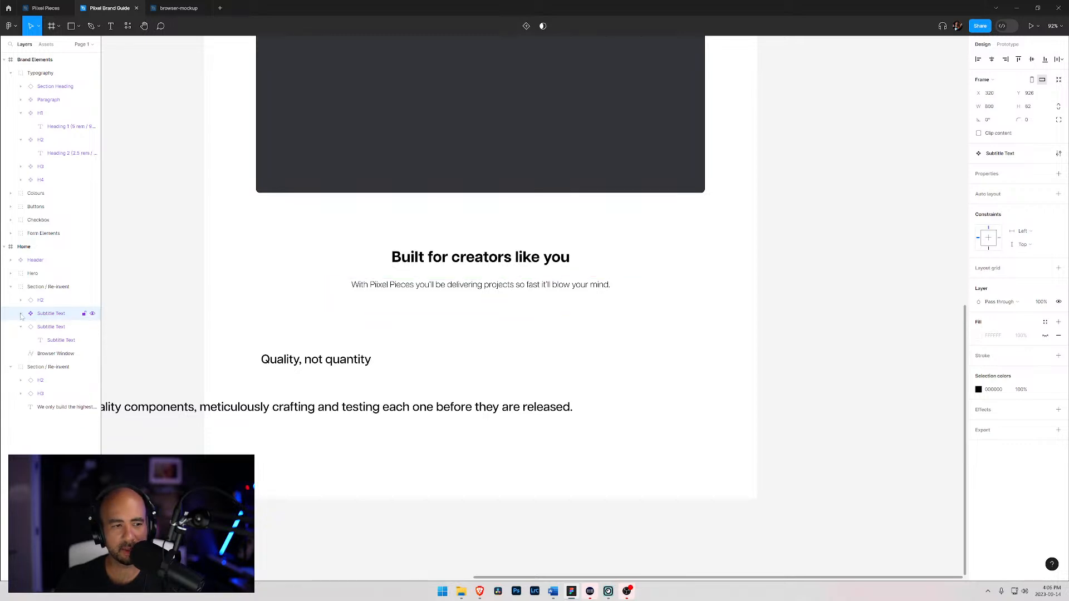
click(21, 315)
scroll(252, 335, up, 6)
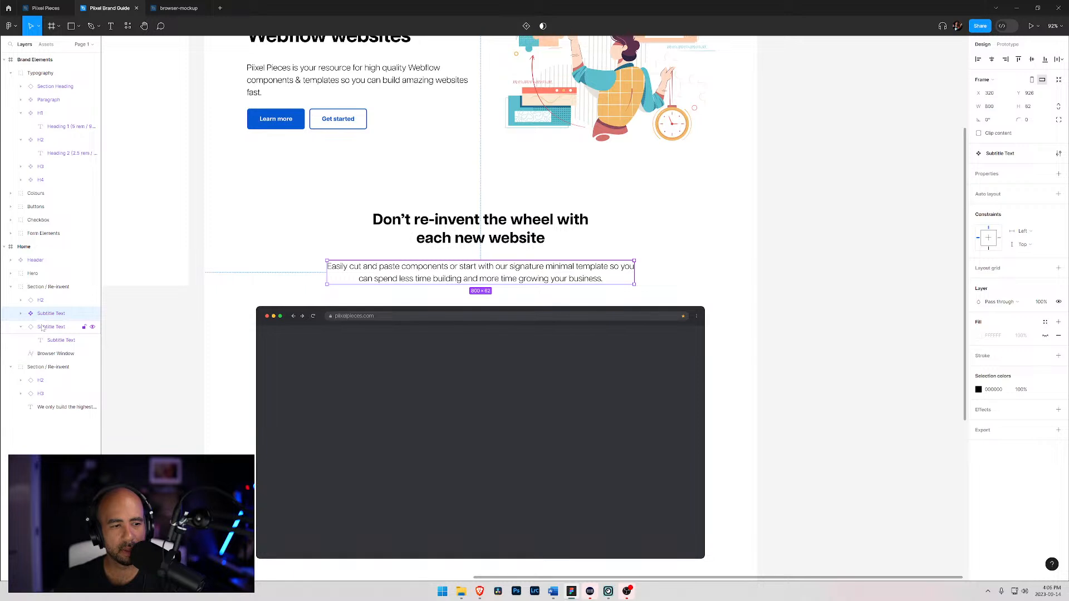
click(42, 328)
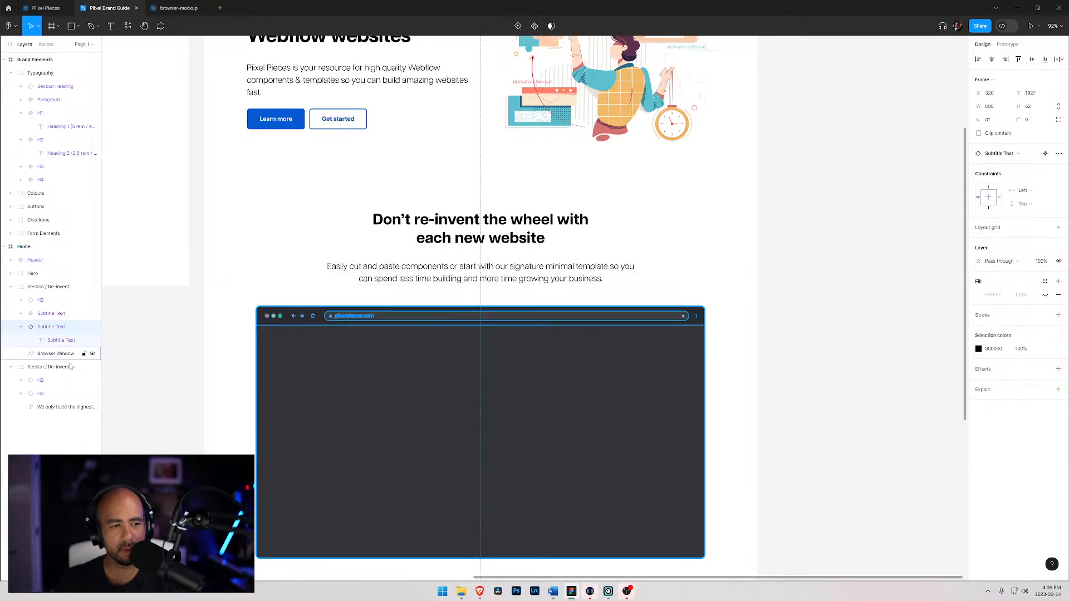
scroll(432, 377, down, 3)
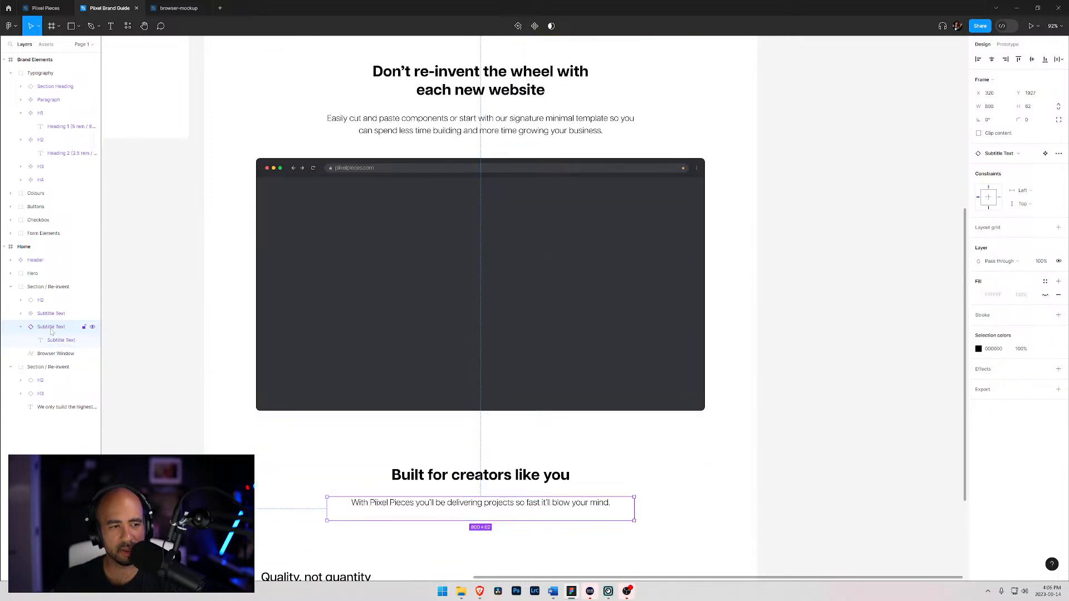
drag(56, 334, 43, 377)
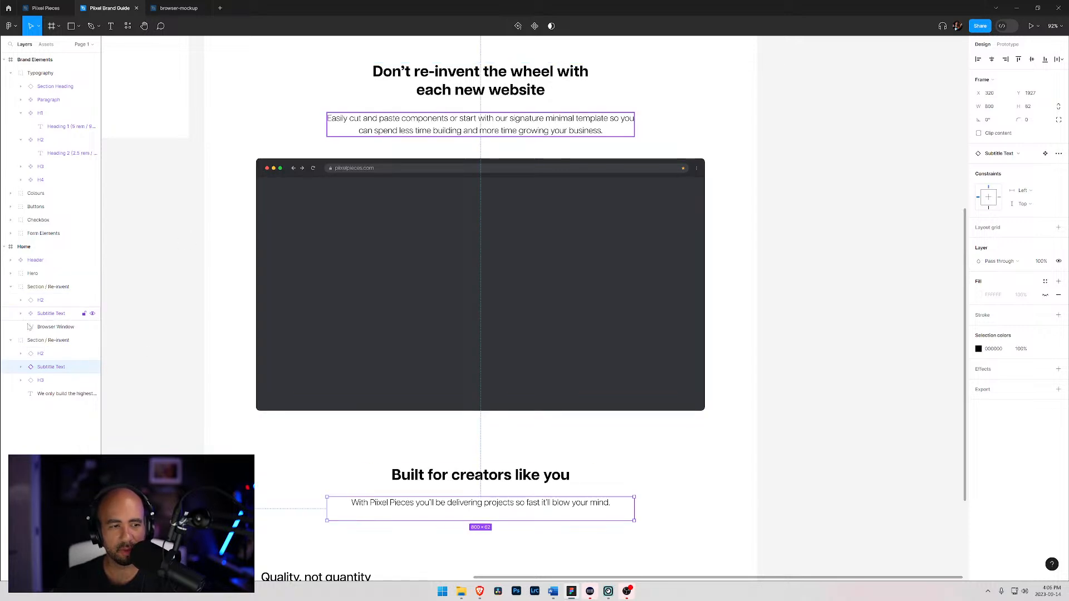
Check the section subtitle's type settings and set the feature description text to size 19 with Regular weight.
scroll(448, 336, down, 2)
scroll(448, 337, down, 4)
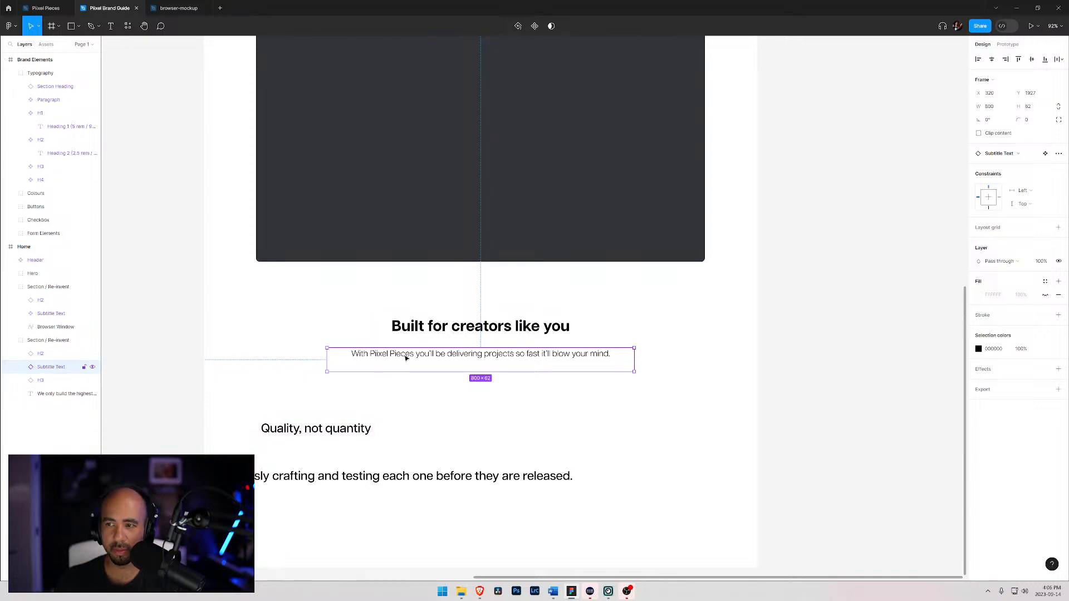
click(21, 367)
click(62, 380)
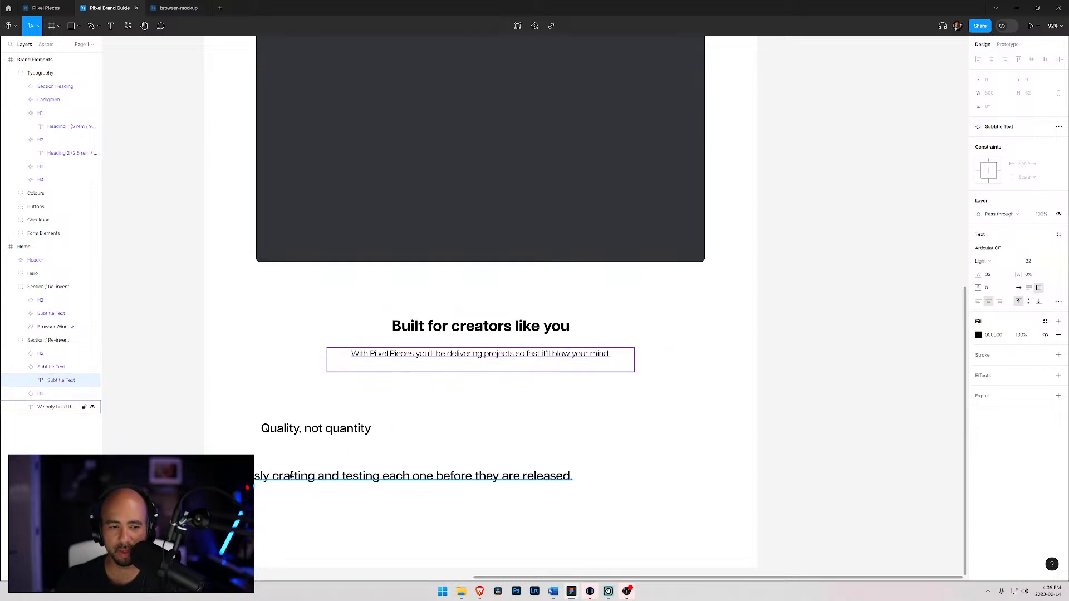
click(314, 471)
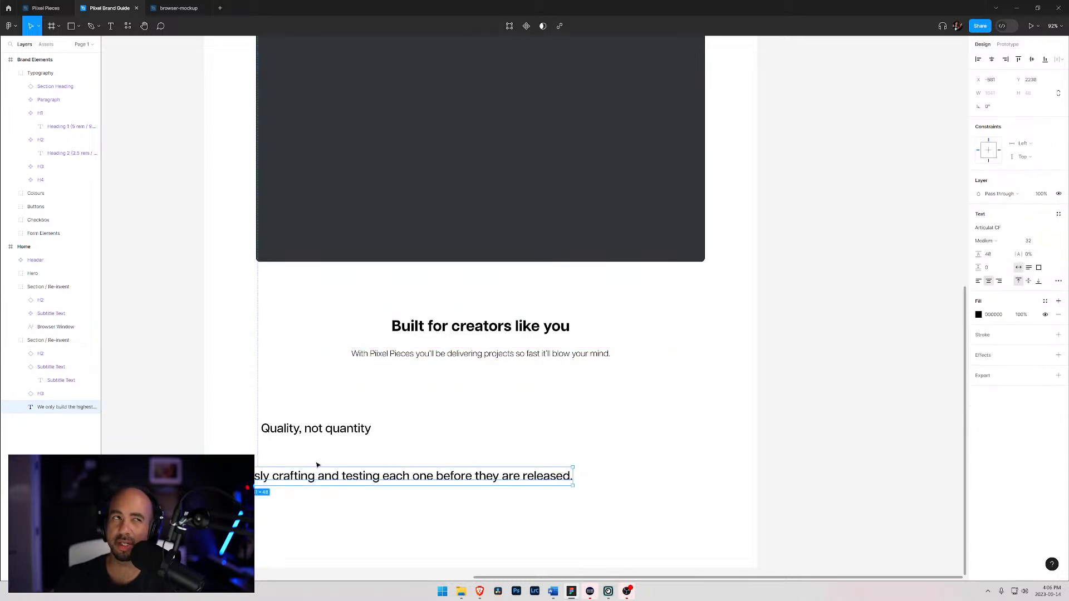
click(1030, 241)
key(Return)
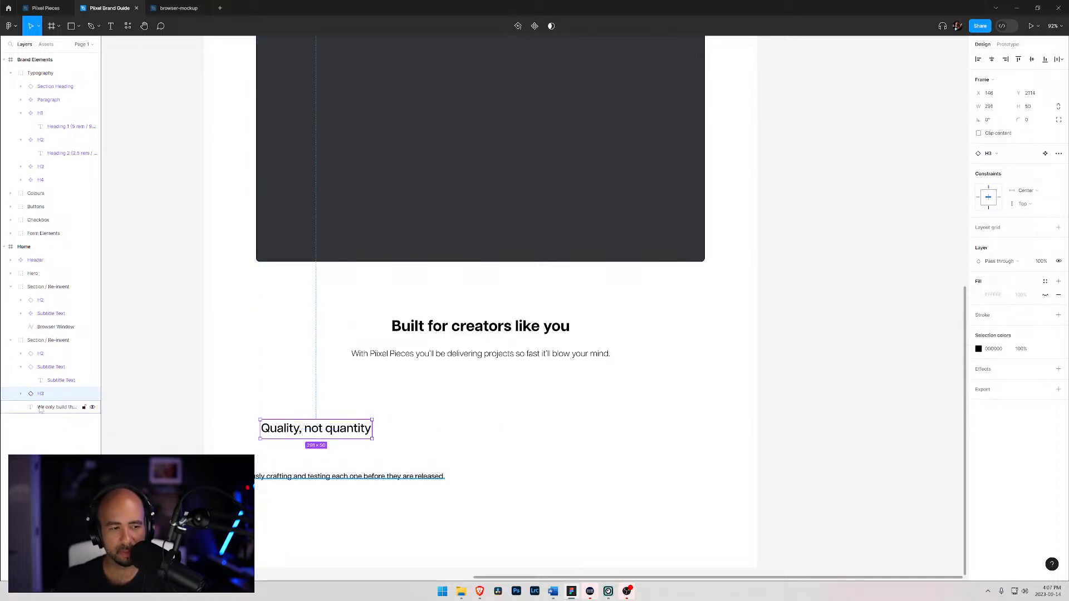
click(999, 242)
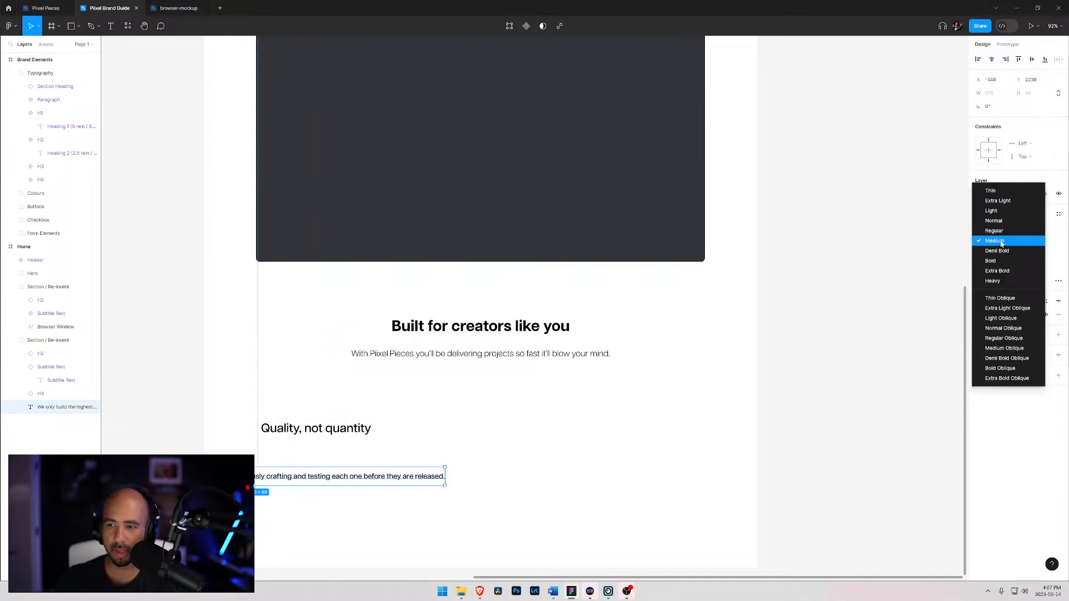
click(1001, 231)
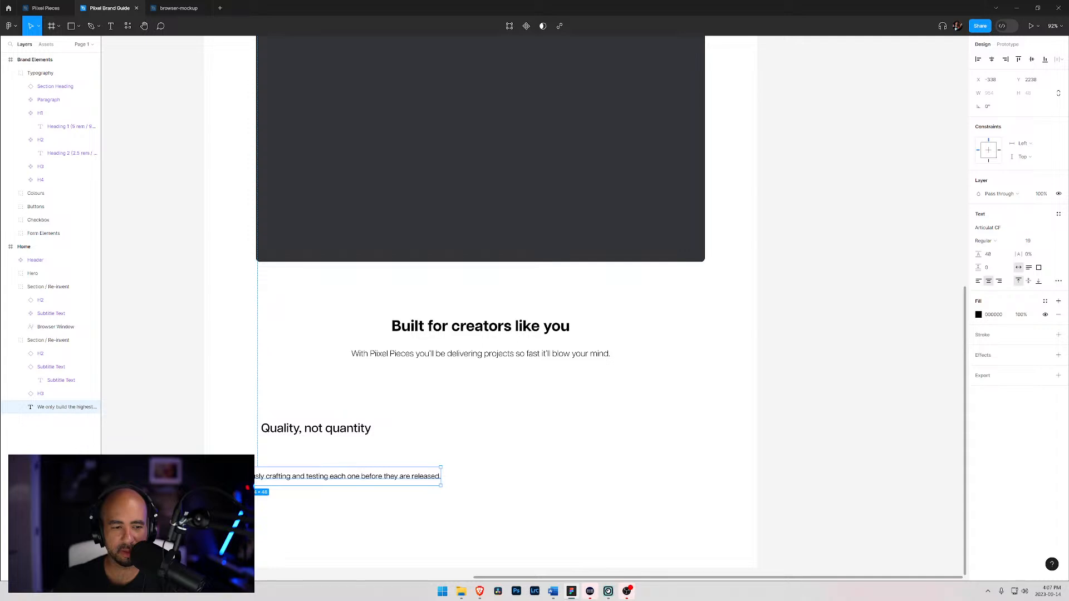
Left-align the description text with the "Quality, not quantity" heading at about Y 2198 and resize its box to about 400 × 157.
drag(403, 468, 403, 446)
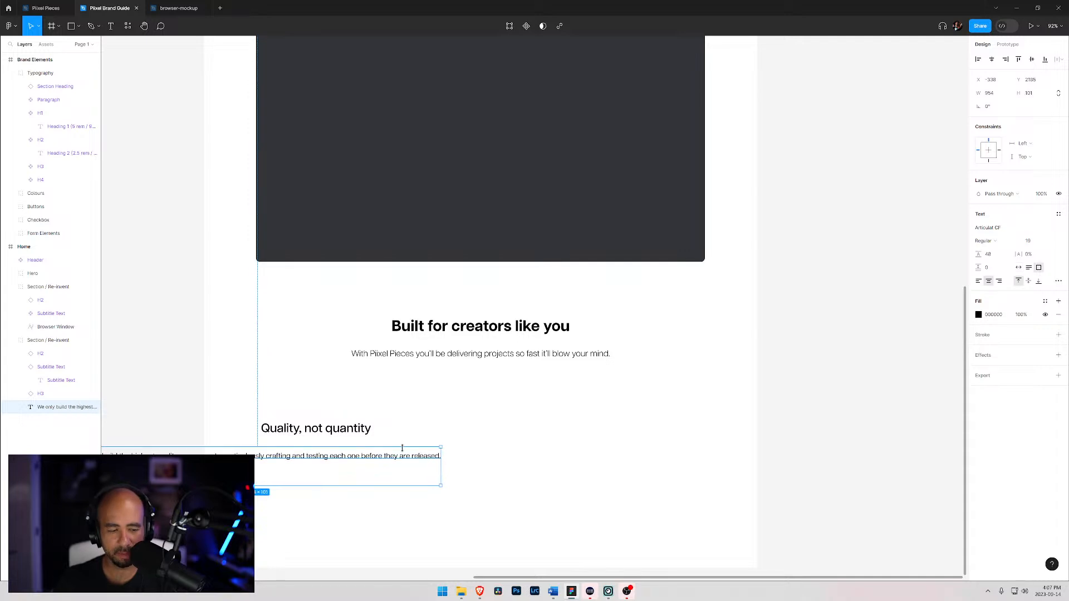
key(ctrl+z)
drag(256, 483, 440, 469)
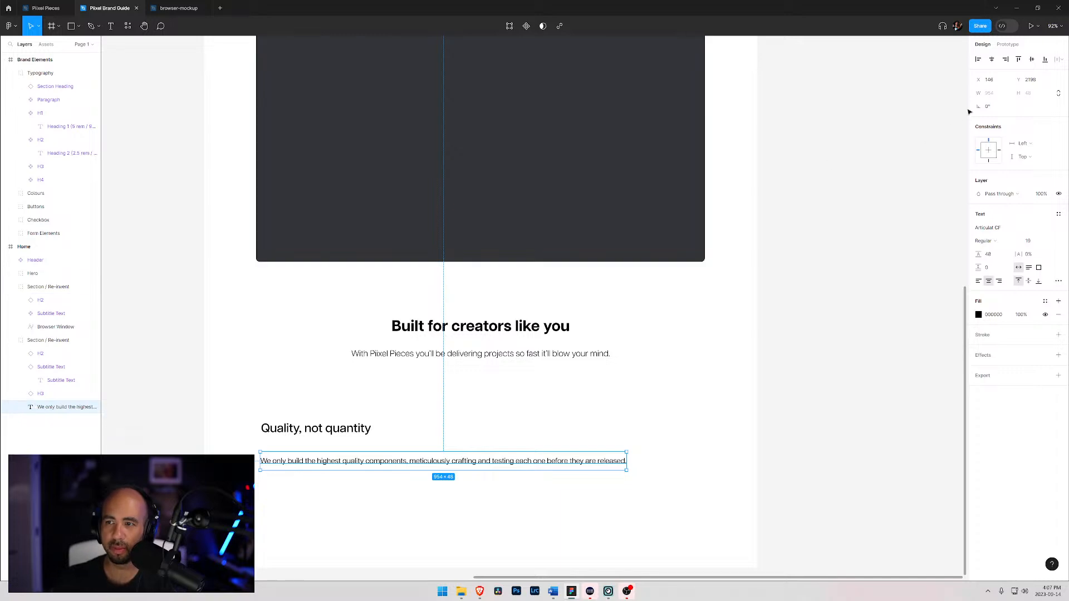
drag(618, 473, 413, 512)
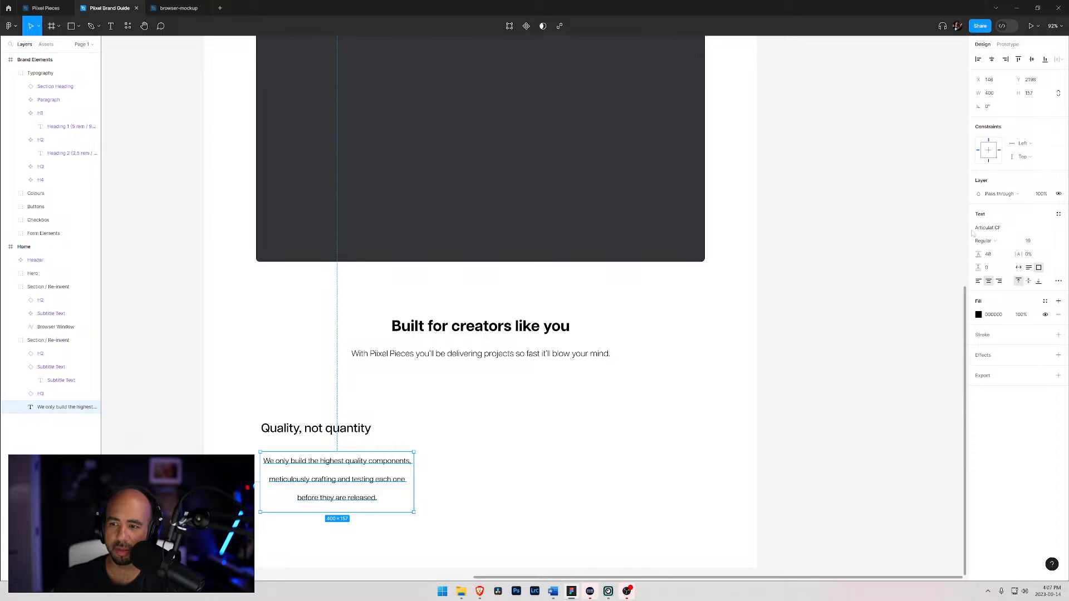
Set the description text's line height to 26.
click(995, 257)
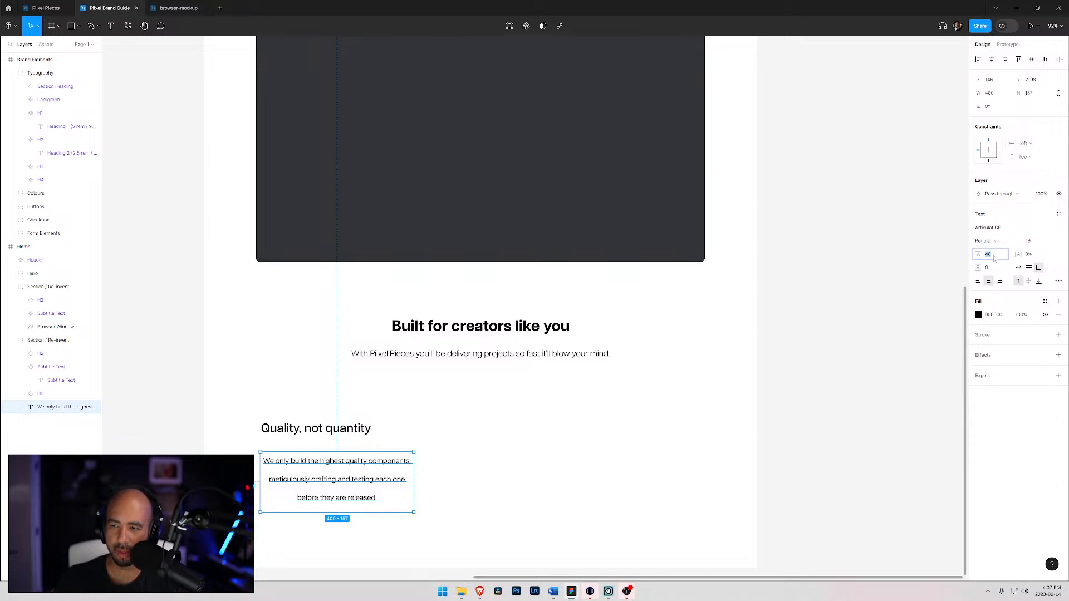
text(24)
key(Return)
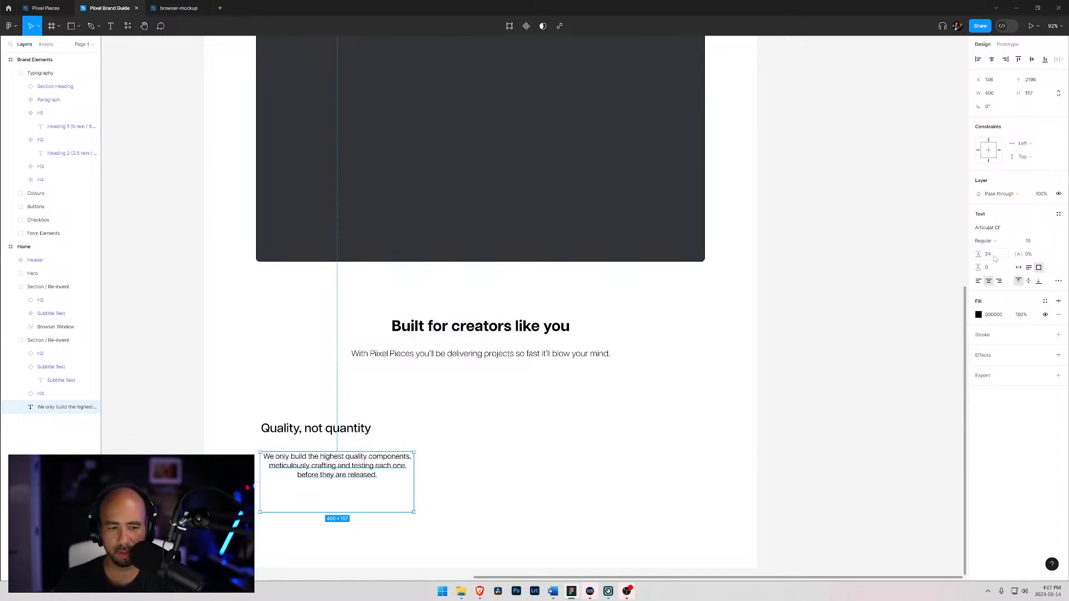
click(995, 258)
text(26)
key(Return)
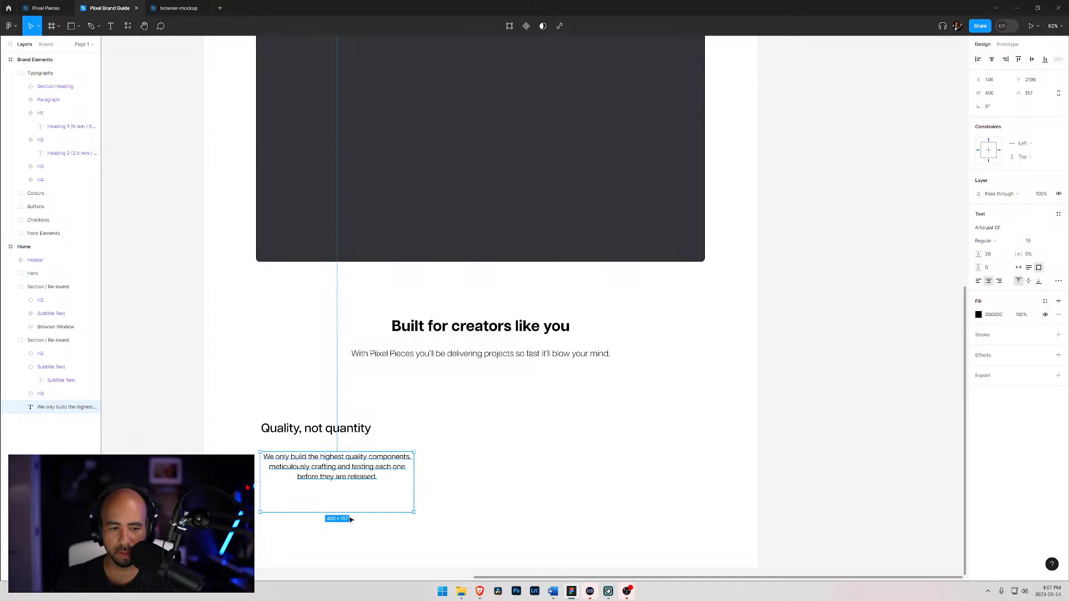
Shrink the description box to about 400 × 80 and center it below the heading at about X 92, Y 2181.
drag(348, 515, 348, 488)
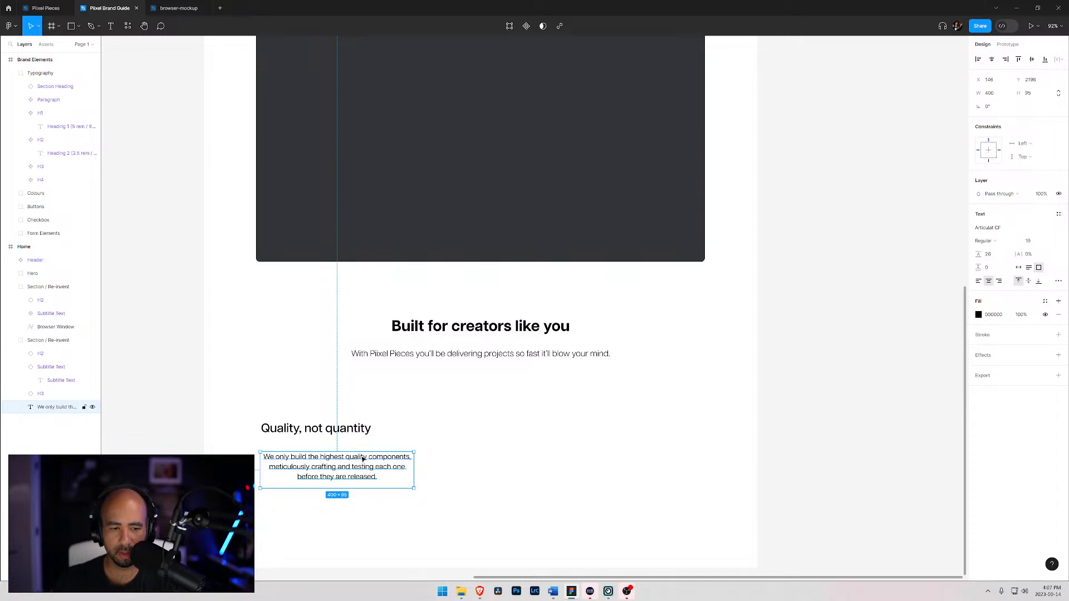
drag(361, 451, 321, 464)
scroll(457, 468, down, 5)
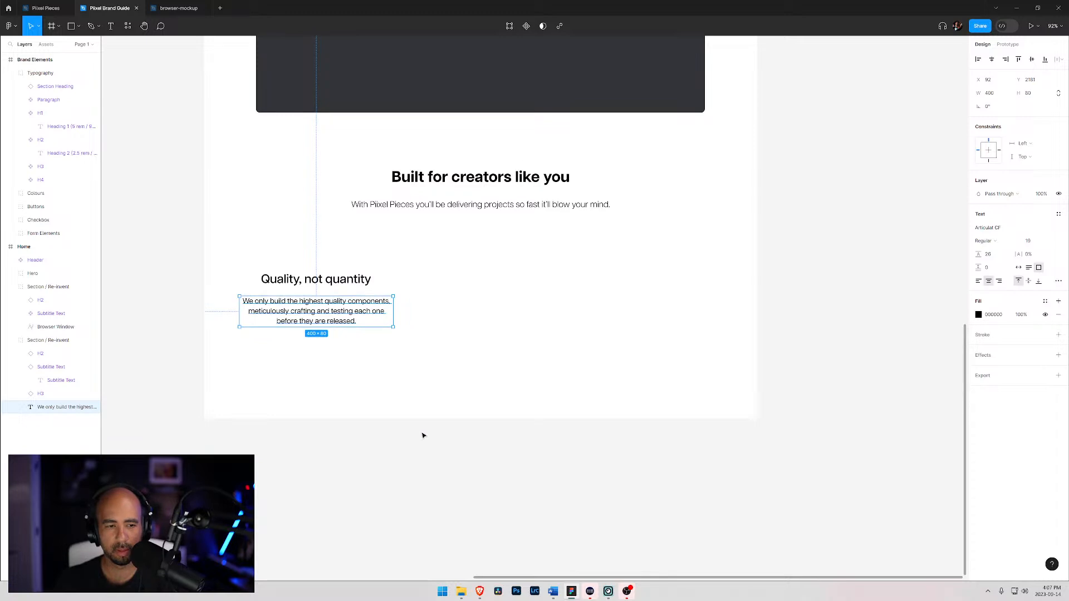
Group the heading and description text, name the group "Feature", and shift it right to about X 97.
shift+click(338, 283)
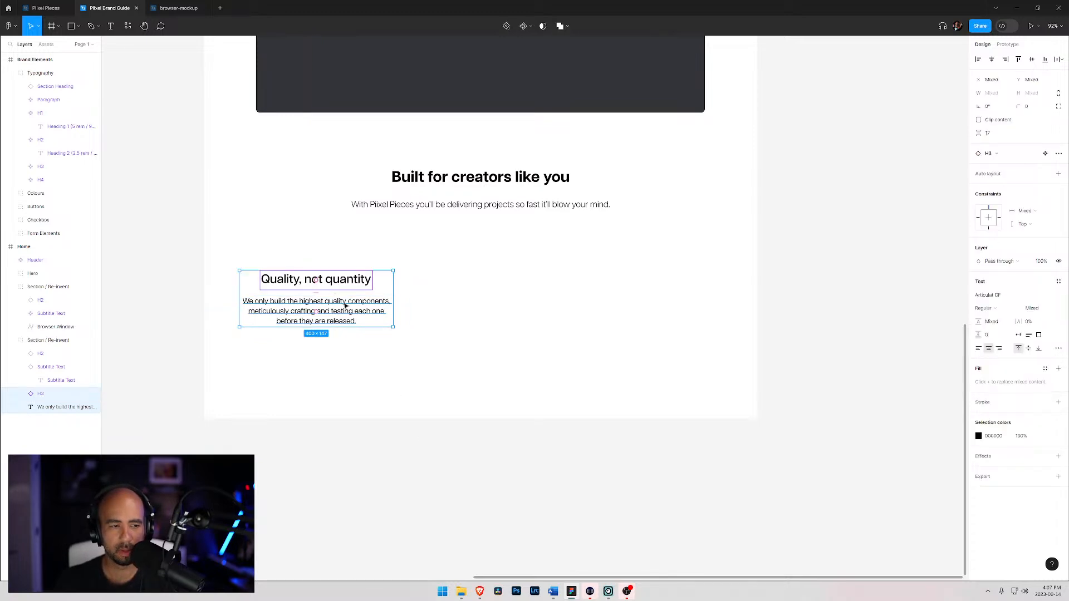
key(ctrl+g)
double_click(43, 395)
text(Feature)
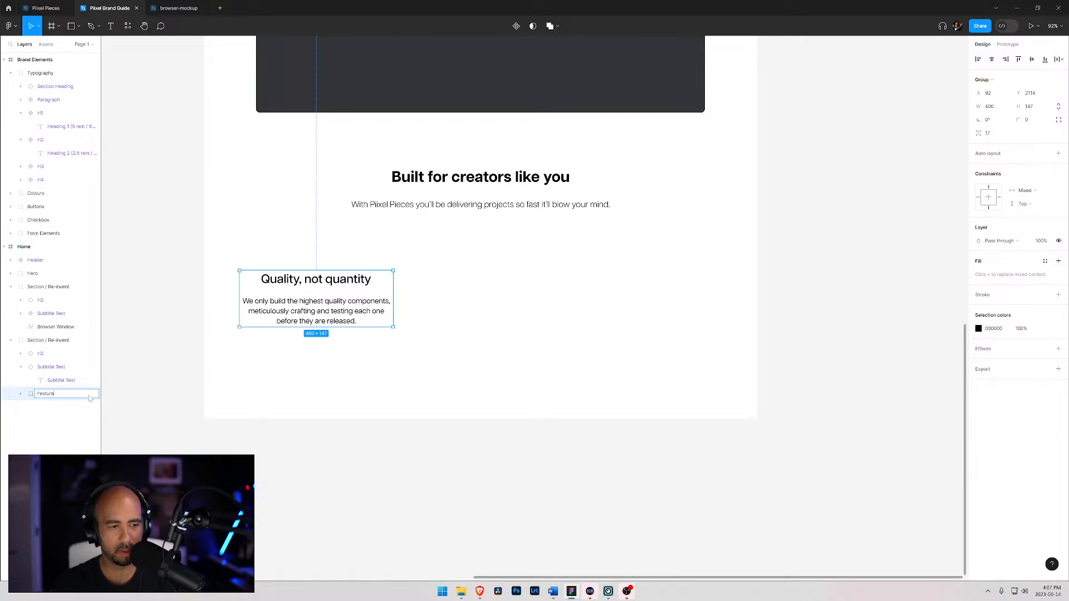
key(Return)
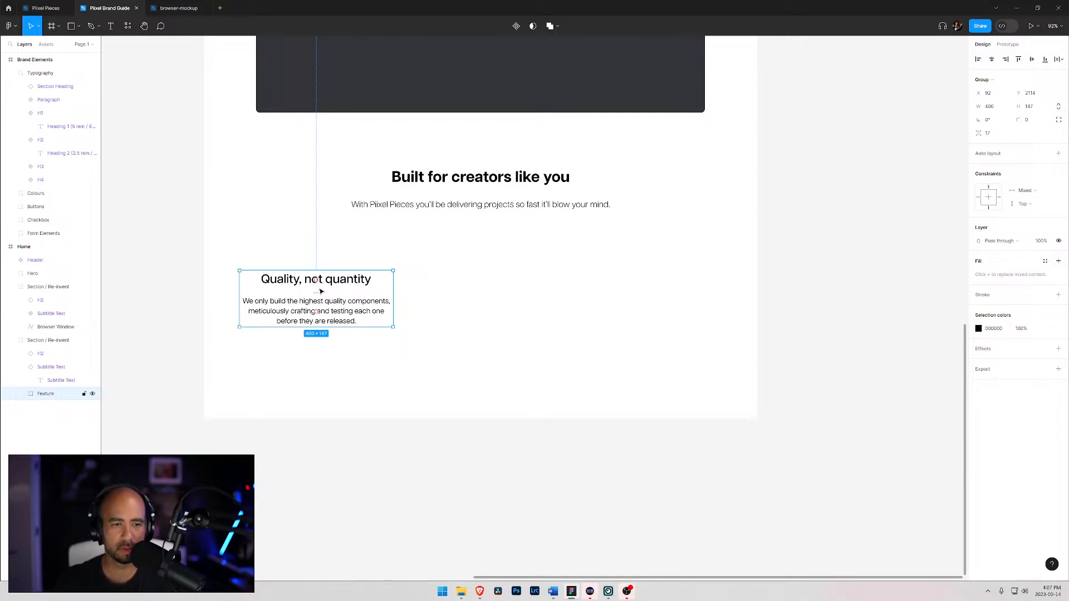
mouse_move(308, 300)
mouse_down()
mouse_move(279, 299)
mouse_move(312, 302)
mouse_up()
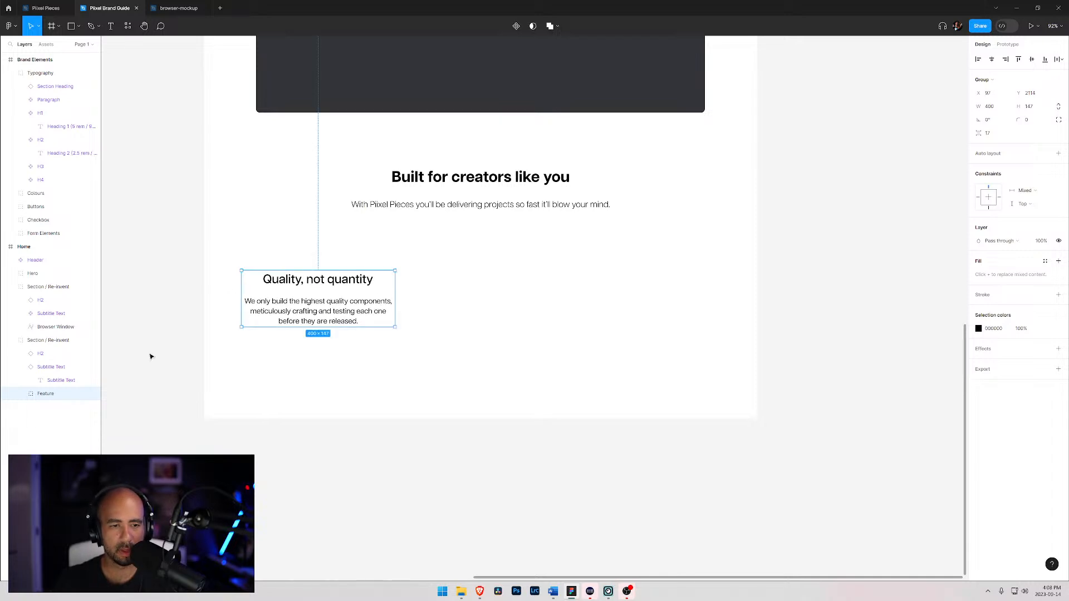
Rename the description text layer inside the Feature group to "Feature Text".
click(20, 394)
double_click(72, 420)
text(Feature)
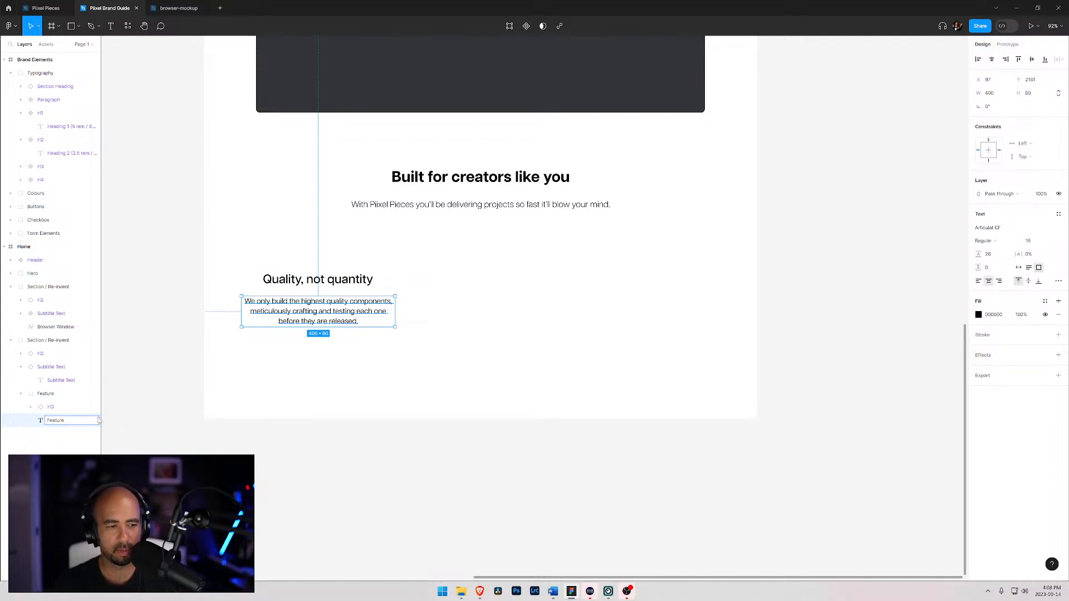
text( Text)
key(Return)
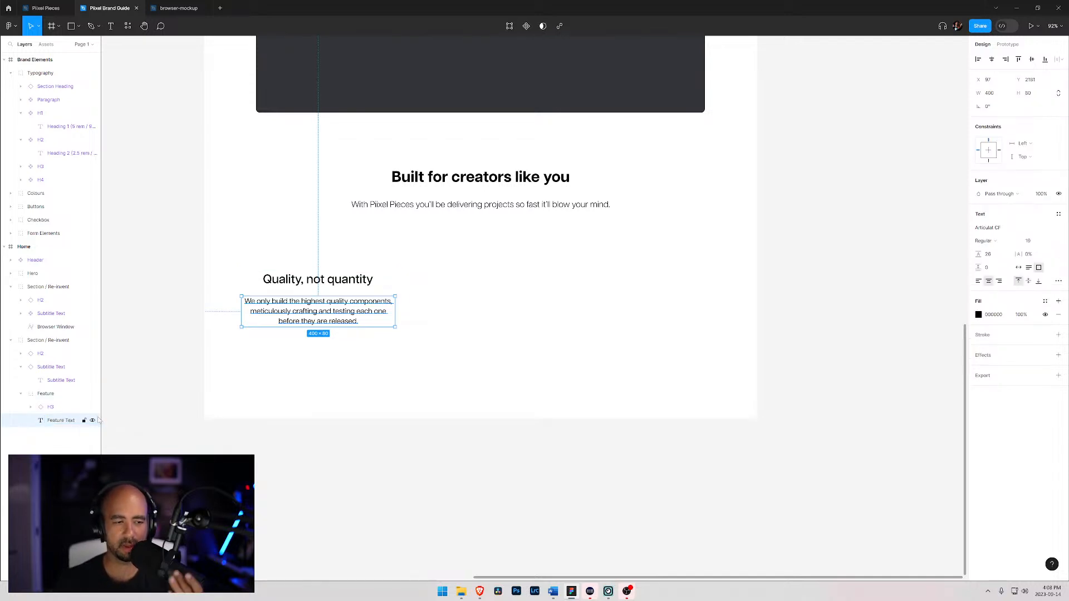
Rename the H3 instance inside the Feature group to "Feature Title H3" and deselect it.
double_click(51, 407)
text(Feature Title)
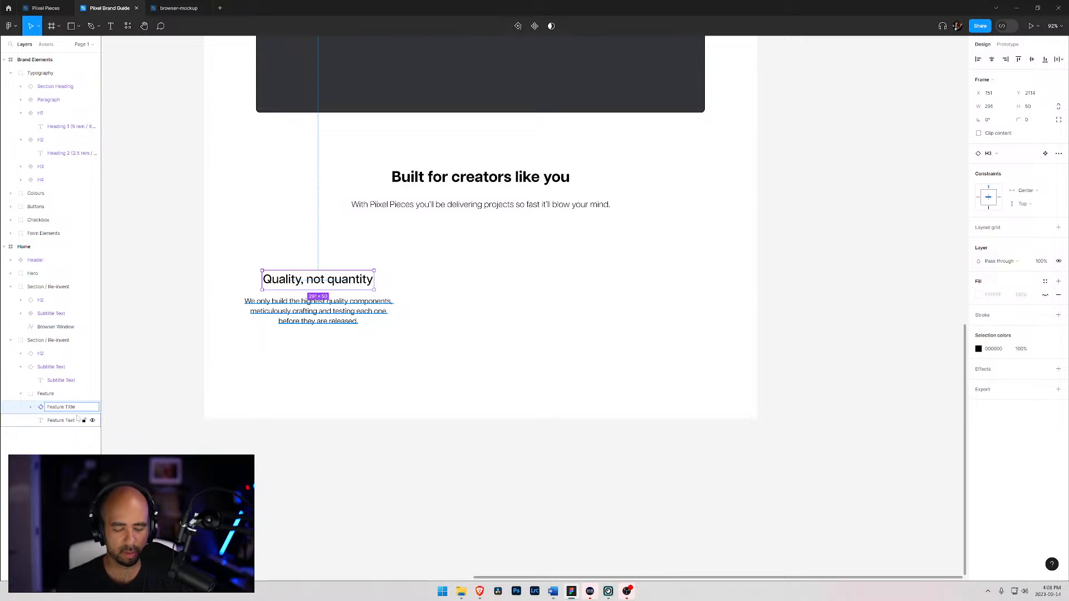
text( H3)
key(Return)
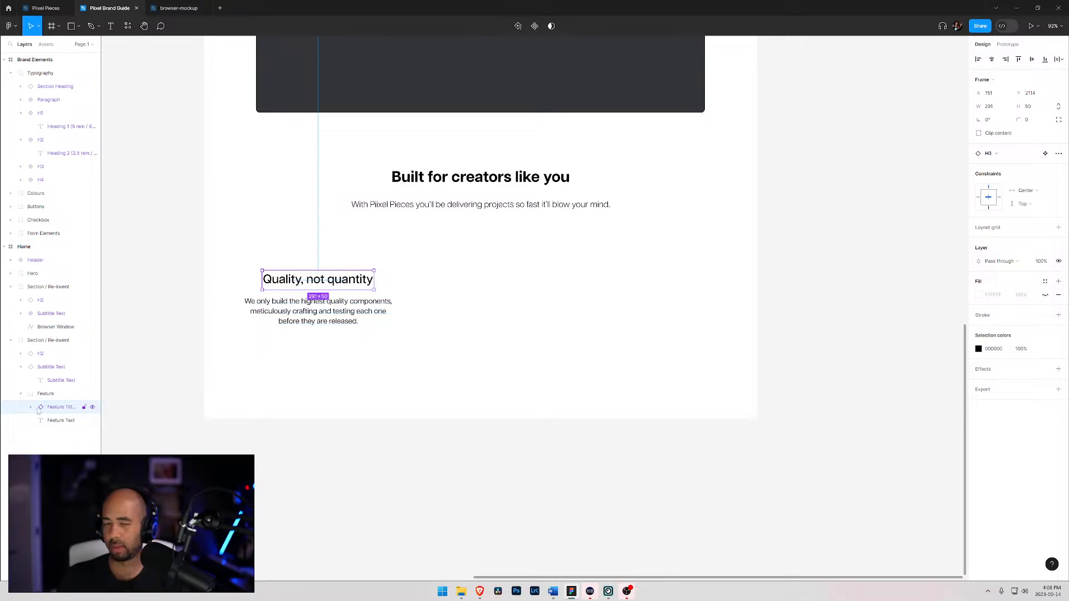
click(349, 372)
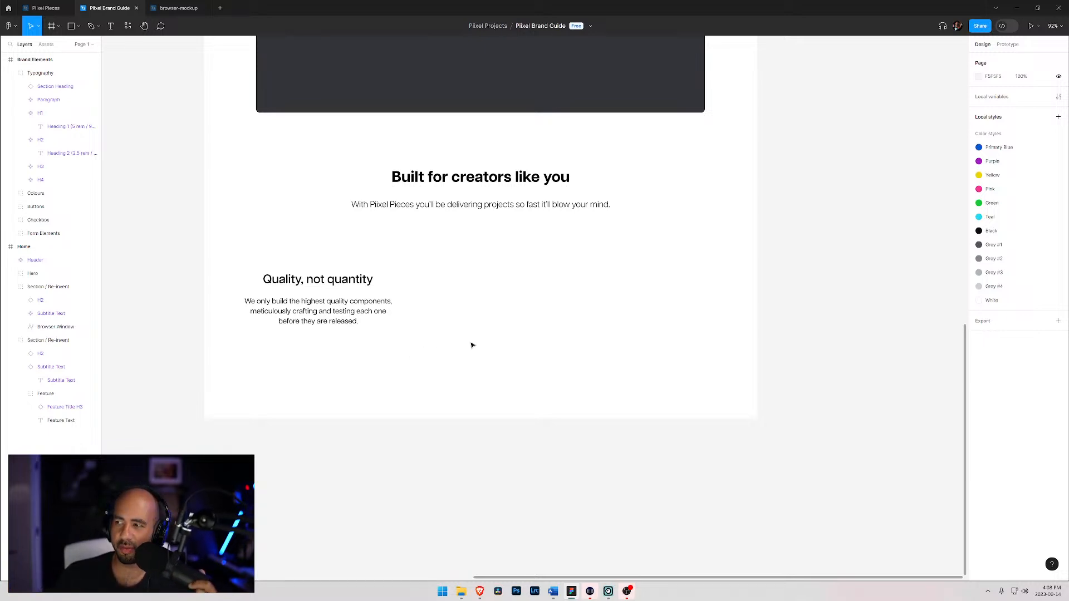
mouse_move(480, 591)
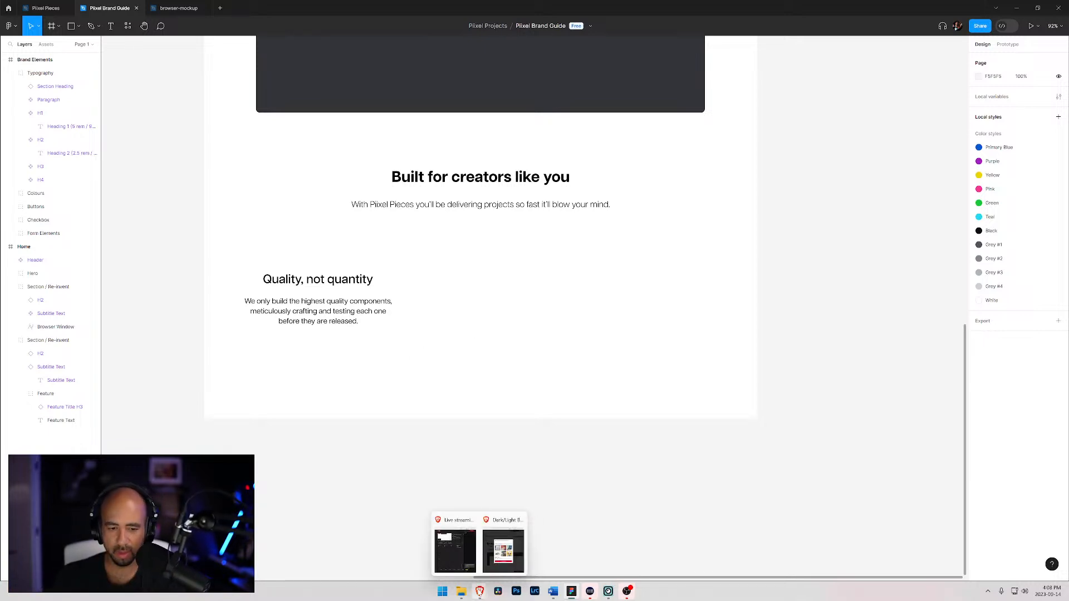
Switch to the Envato Elements browser window, open the Graphics category and widen the window over the Figma canvas.
click(504, 549)
click(533, 215)
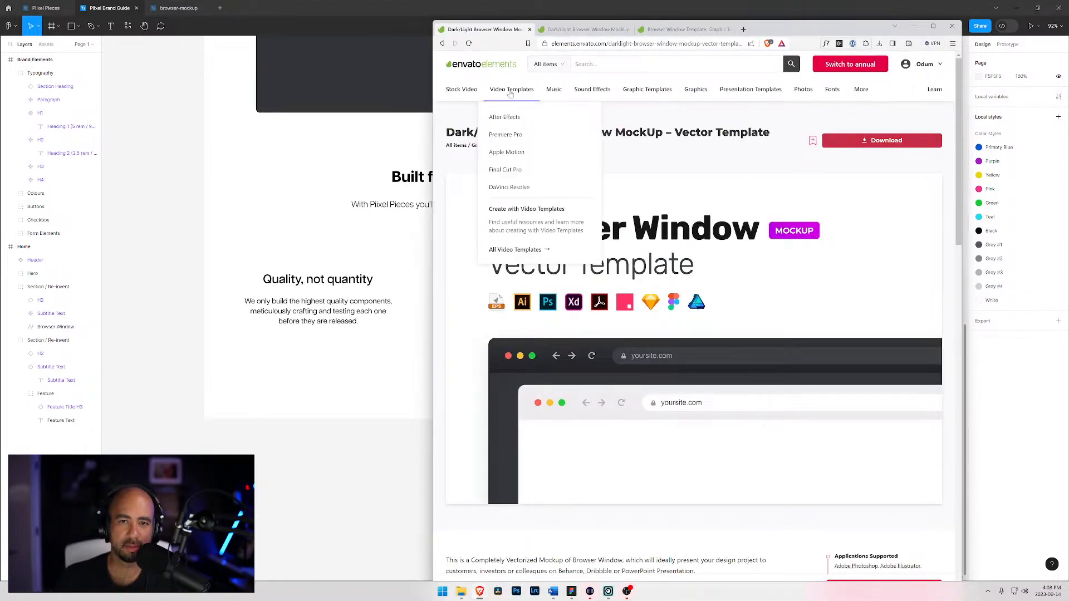
click(695, 91)
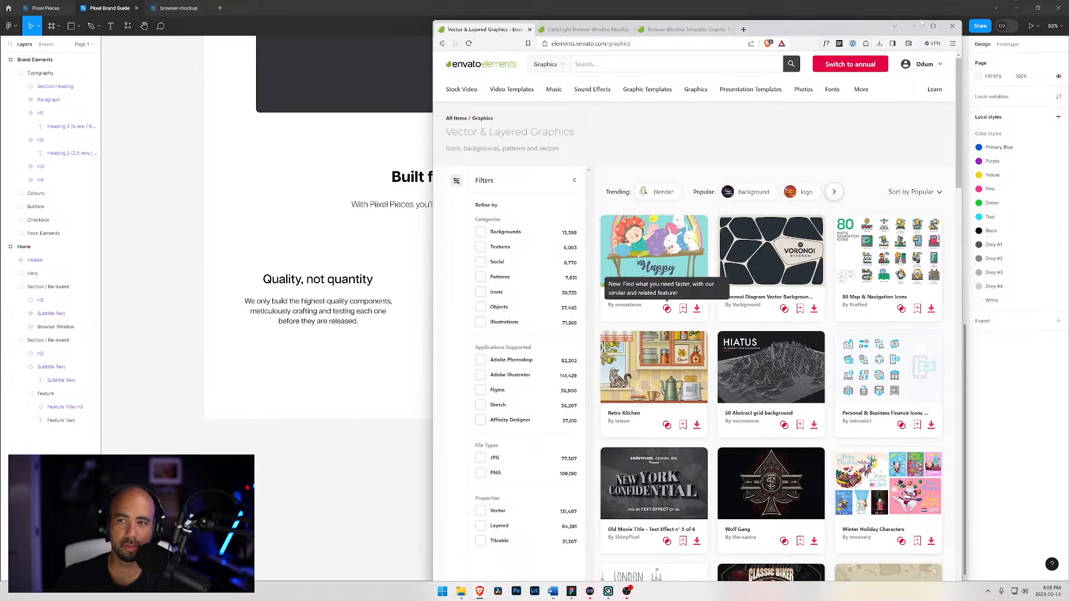
drag(858, 29, 784, 19)
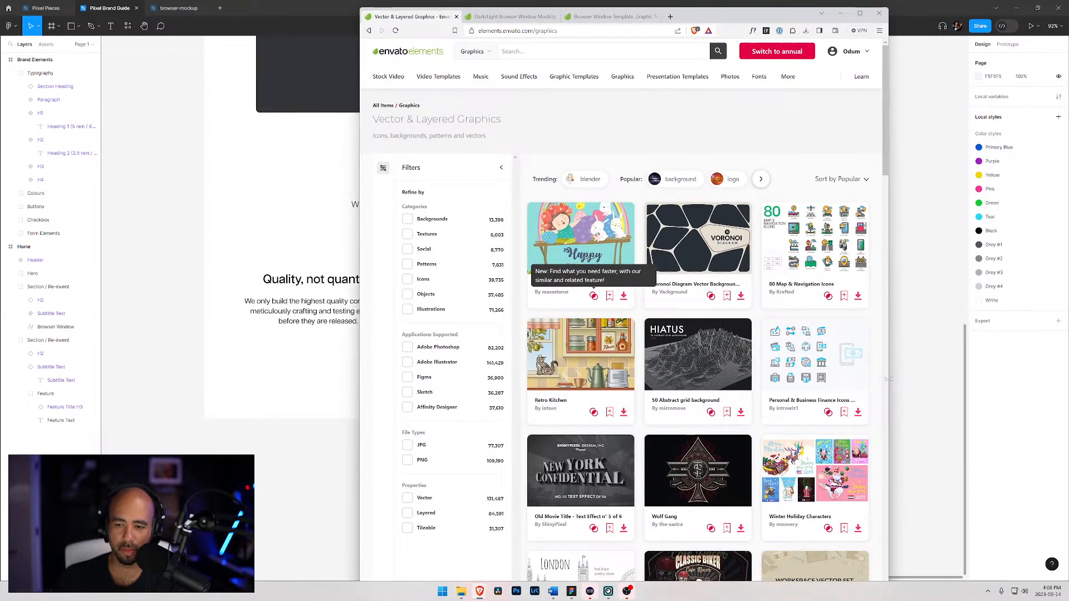
drag(889, 379, 981, 380)
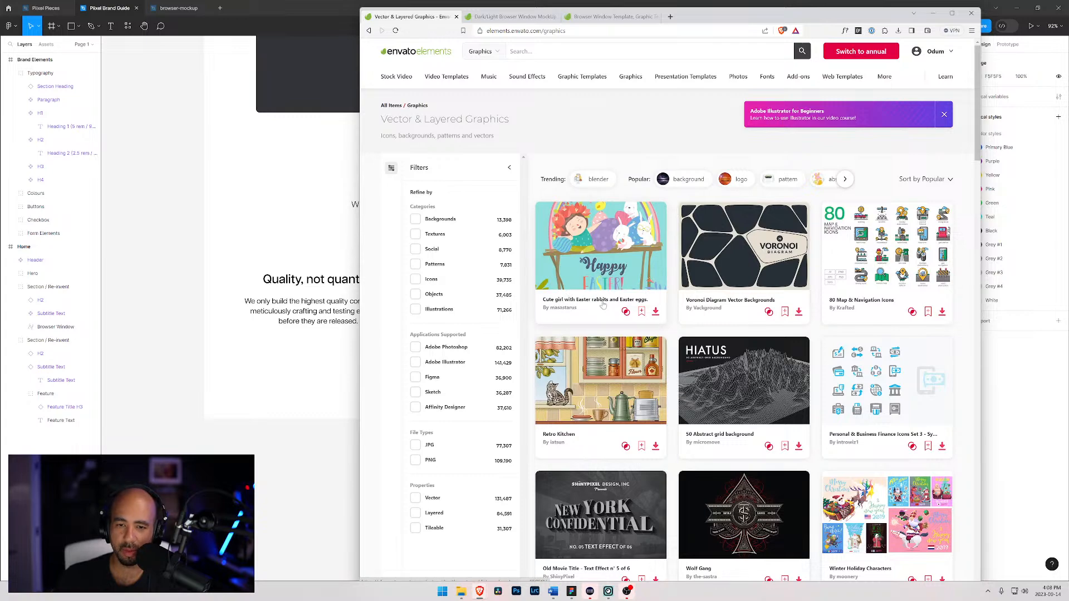
Browse the popular items in the Graphics category for artwork that suits the feature block.
scroll(593, 299, down, 2)
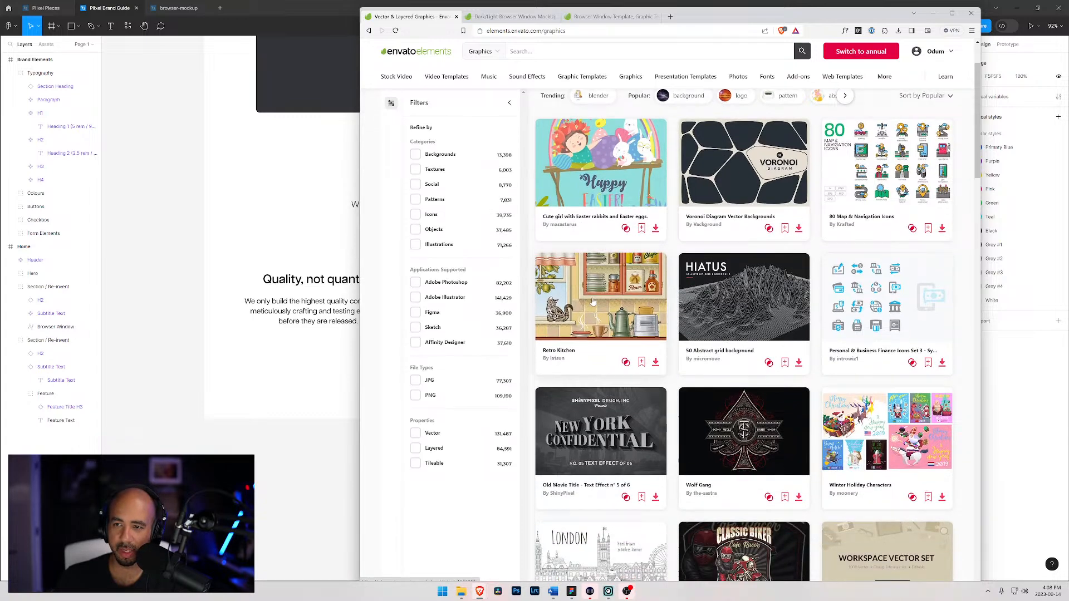
scroll(592, 305, down, 3)
scroll(591, 301, down, 3)
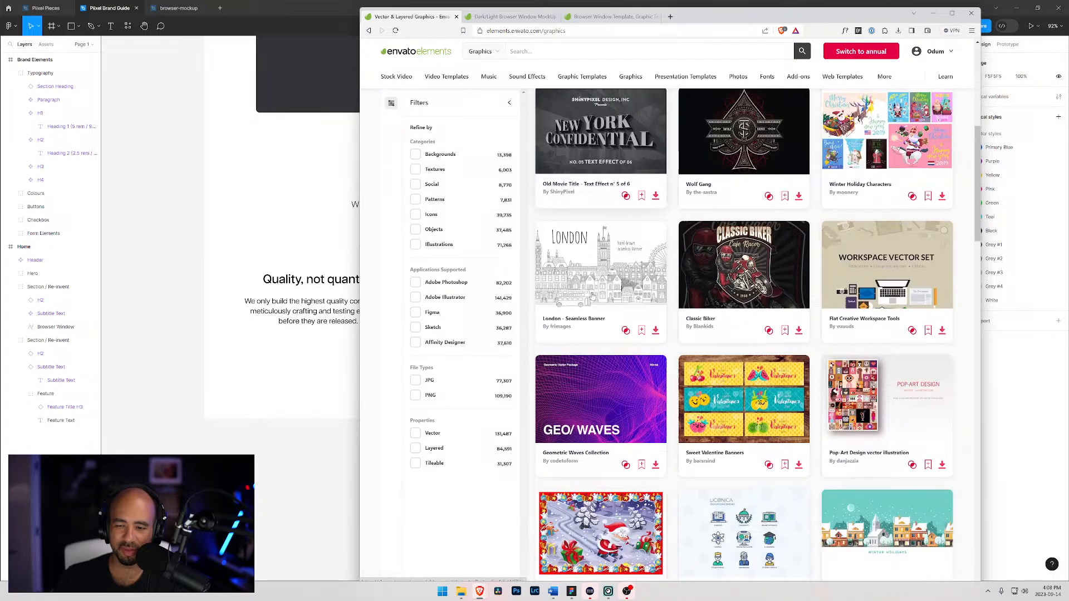
scroll(588, 297, up, 6)
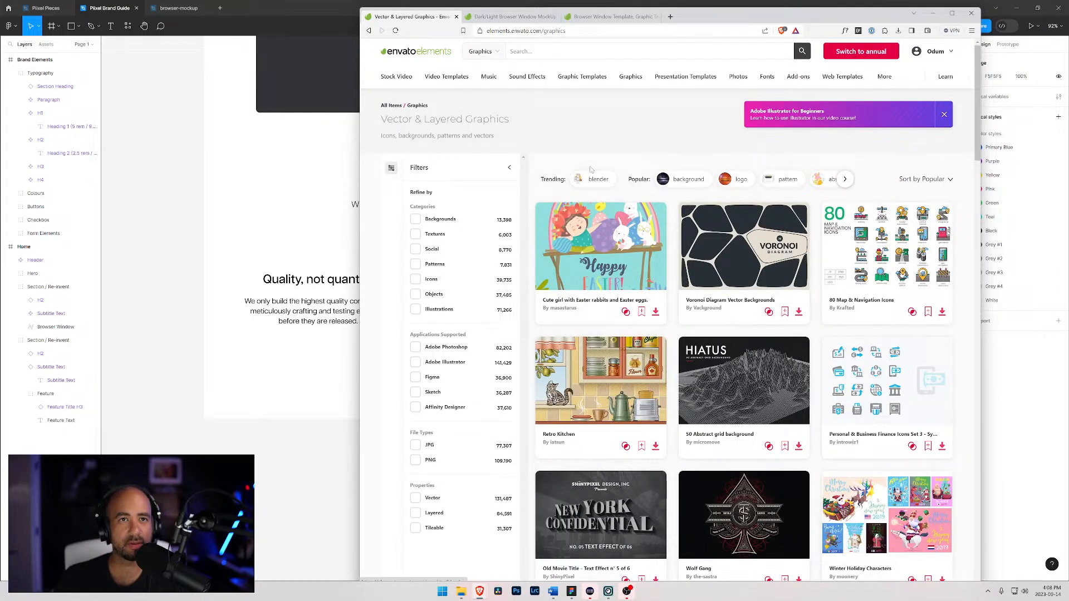
drag(695, 25, 719, 20)
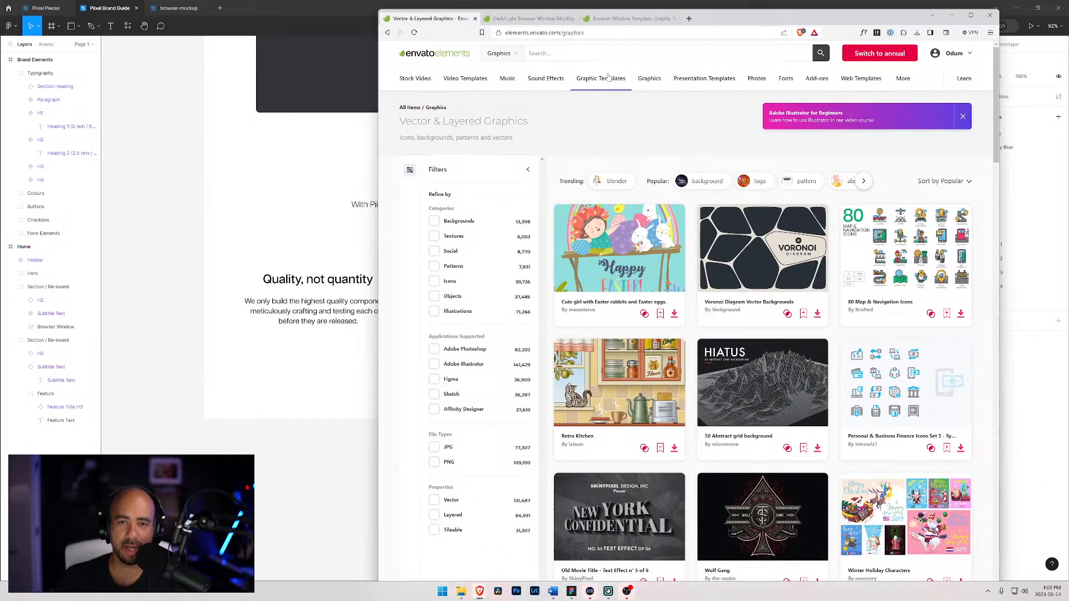
Open the Icons category under Graphics and look through its icon packs.
mouse_move(653, 81)
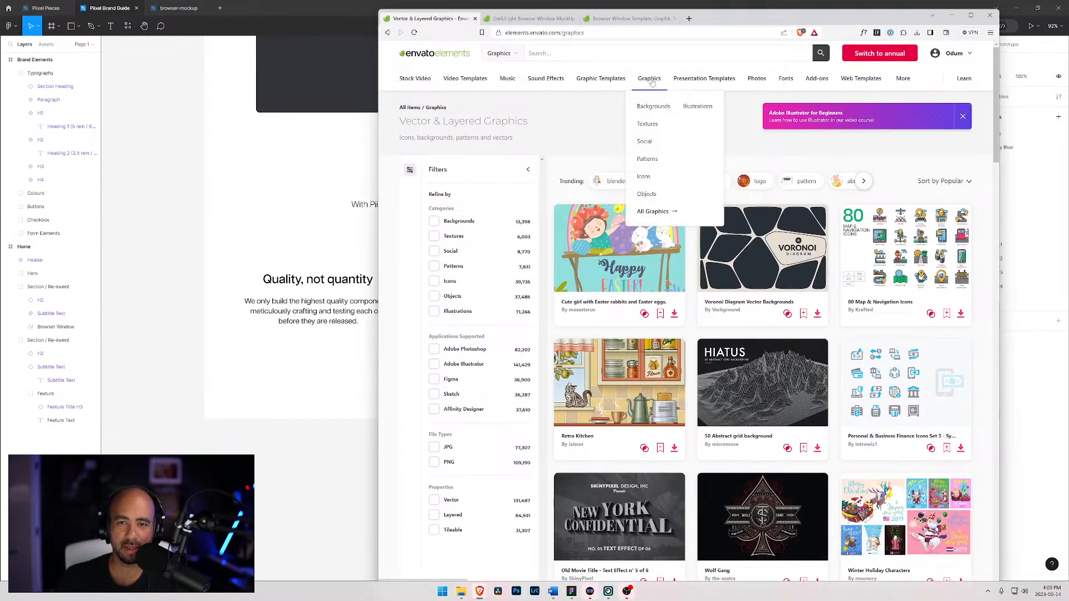
click(645, 177)
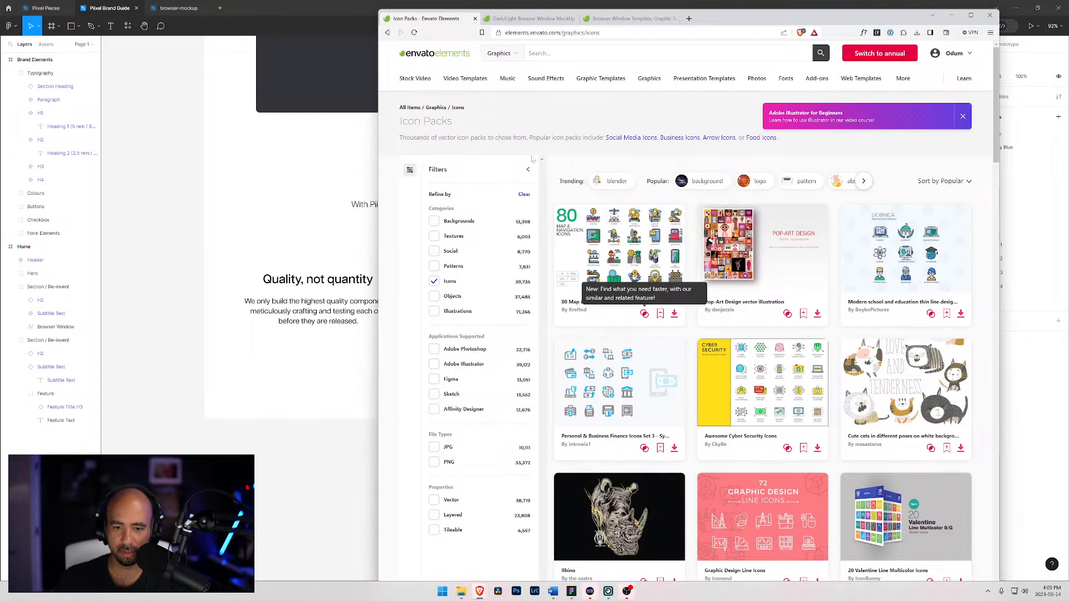
scroll(532, 167, down, 3)
scroll(533, 188, down, 4)
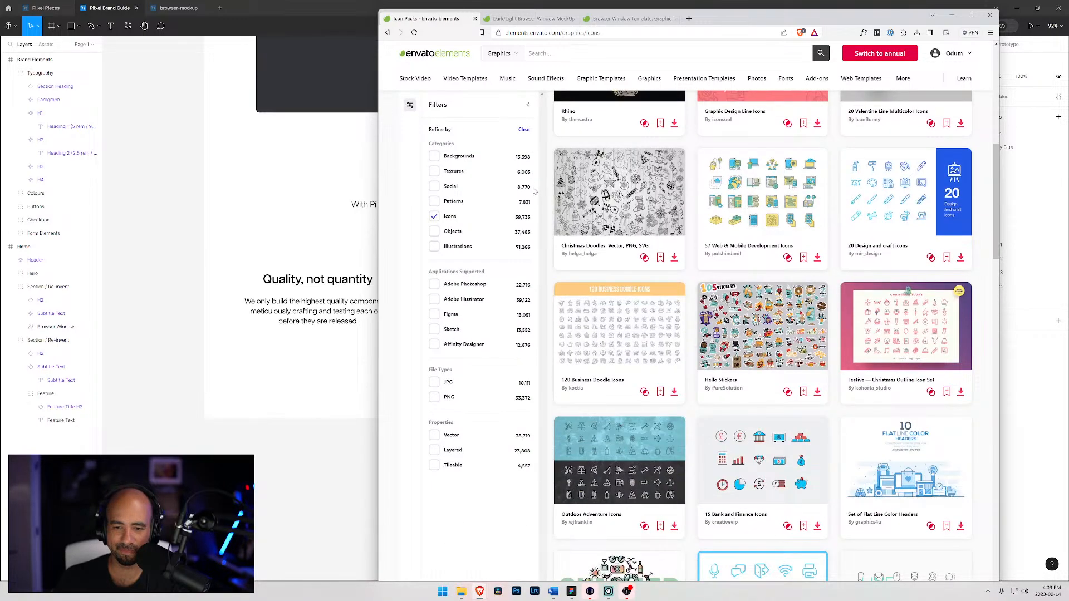
scroll(533, 189, down, 4)
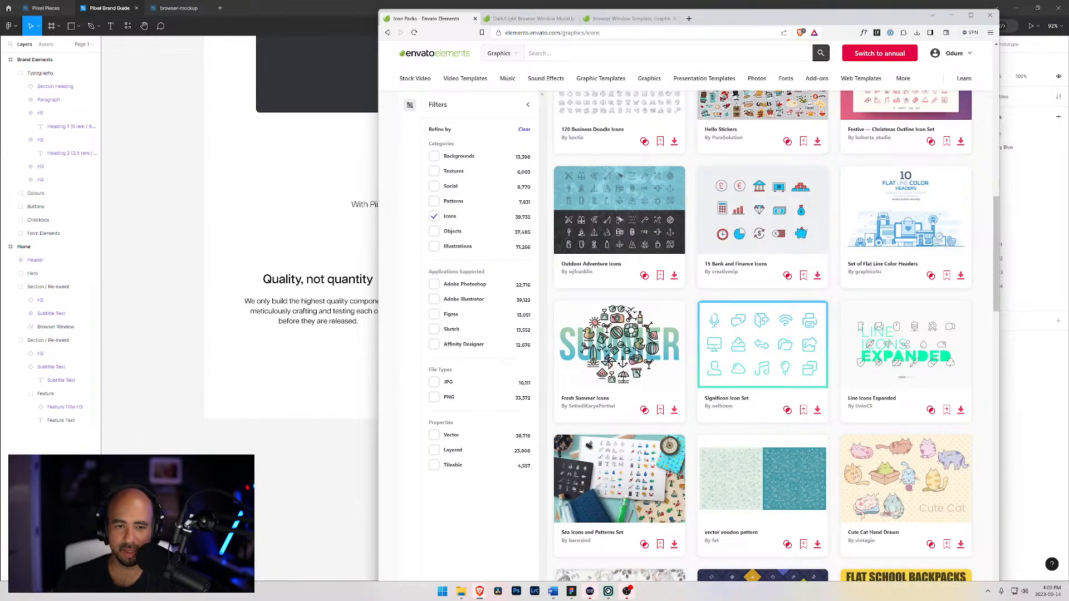
Add the Illustrations category to the Icons filter and look through the first page of results.
click(444, 247)
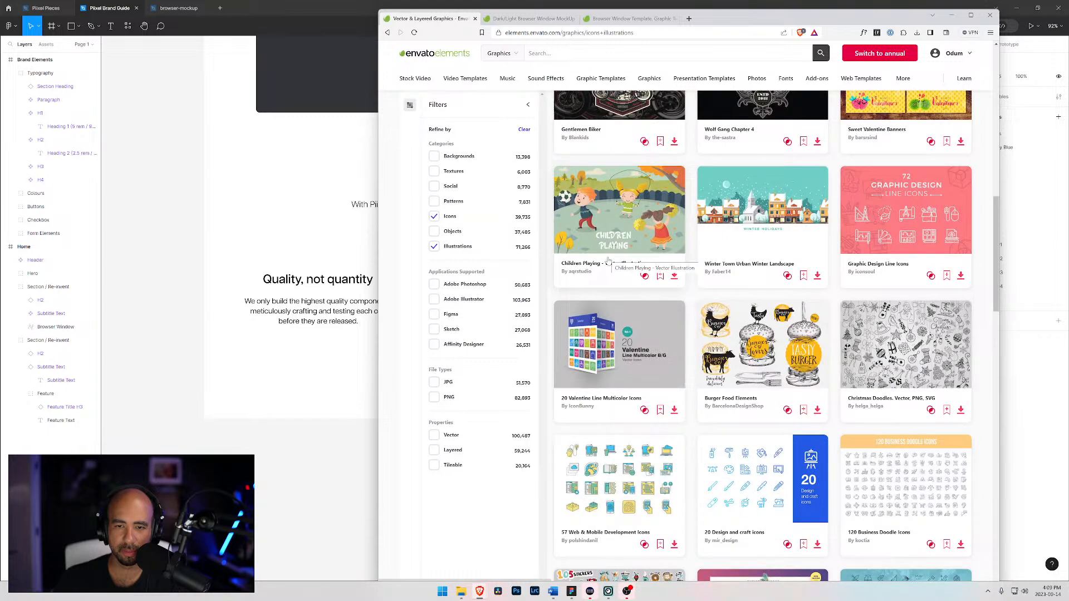
scroll(608, 257, down, 8)
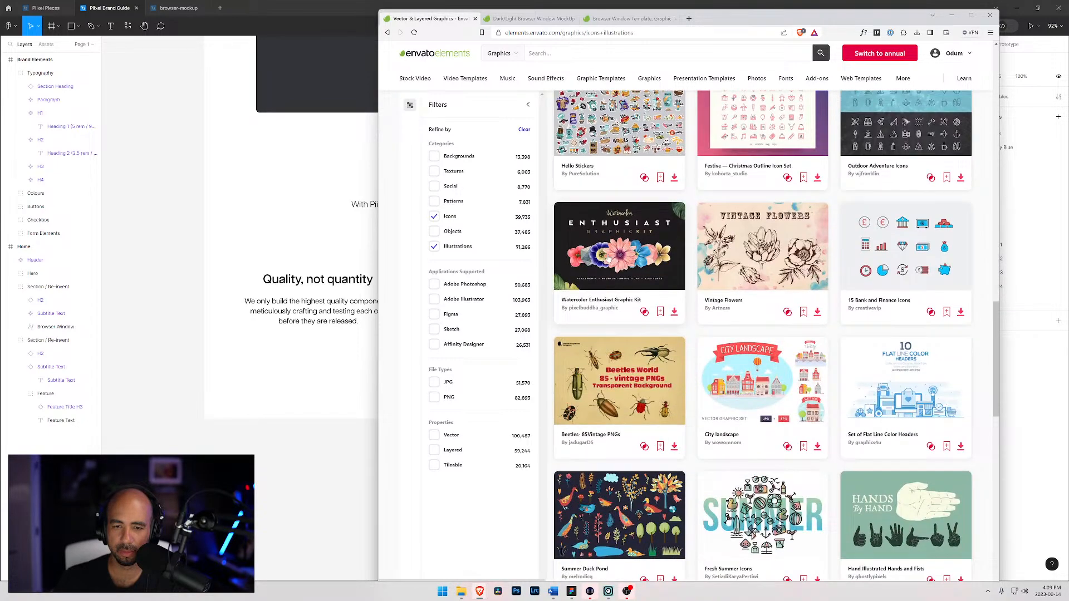
scroll(608, 258, down, 1)
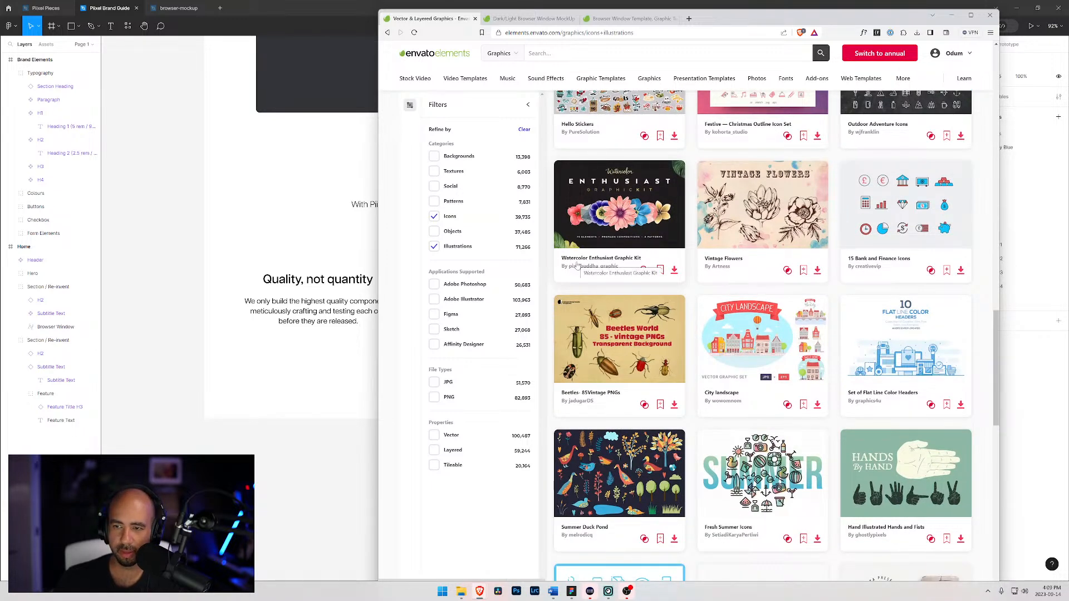
scroll(577, 266, down, 5)
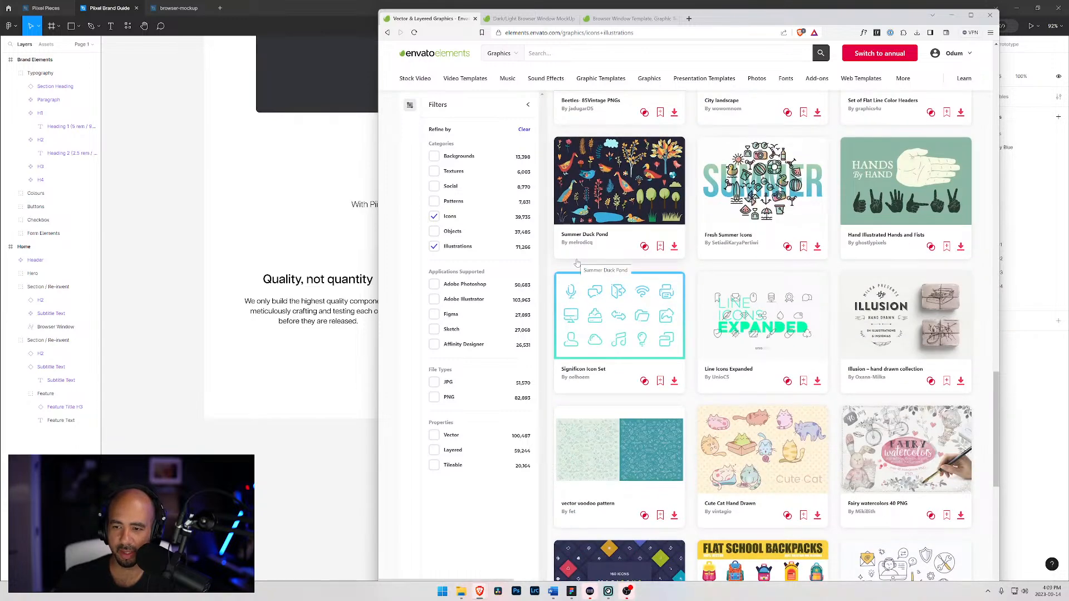
scroll(578, 262, down, 5)
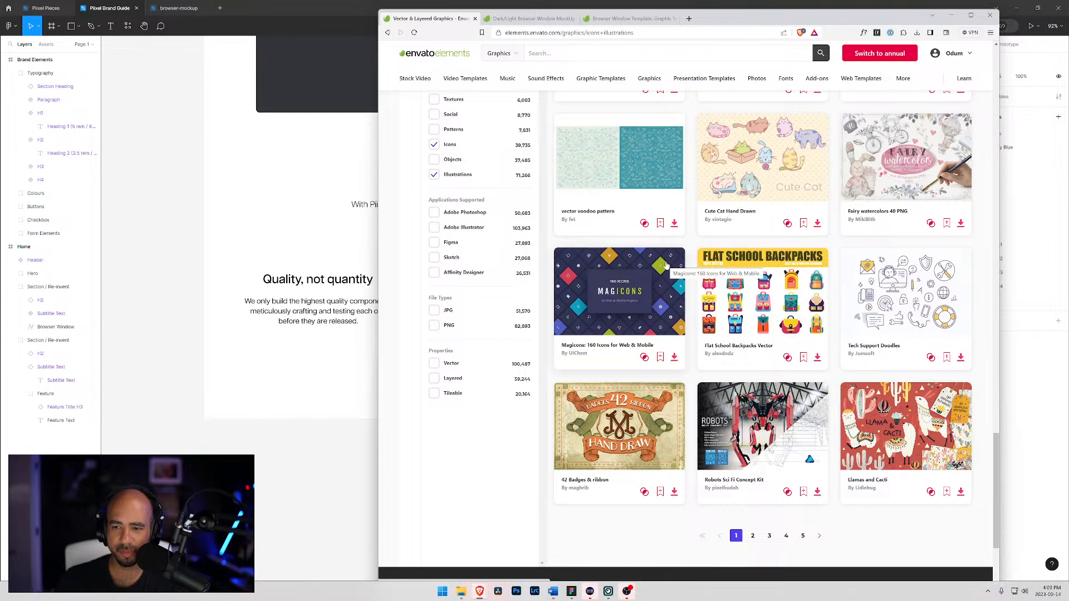
Open the Tech Support Doodles item, examine its preview and details, and return to the filtered results.
click(903, 299)
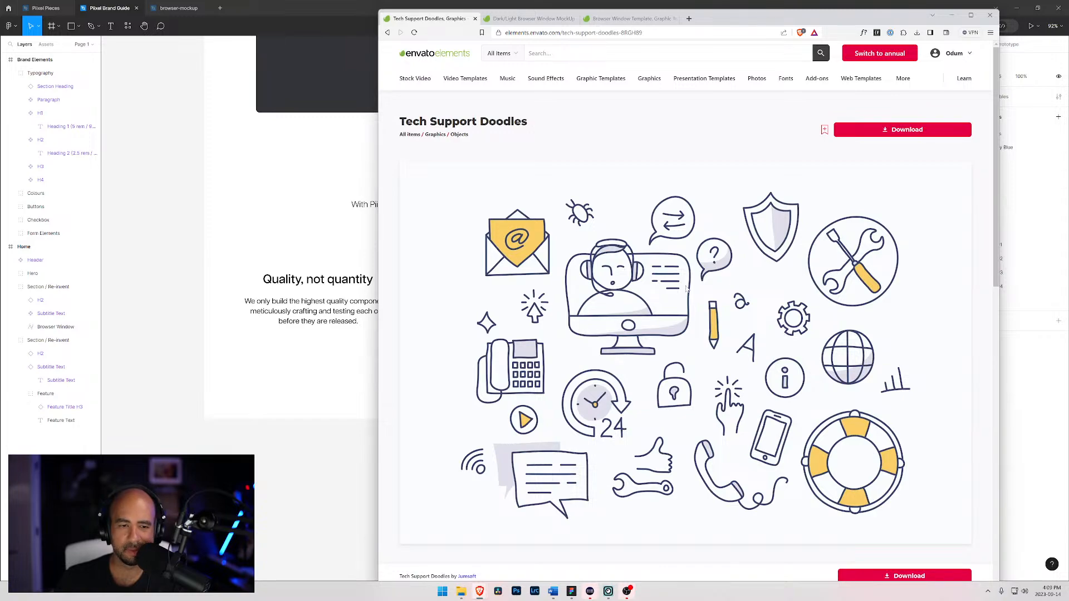
scroll(687, 288, down, 8)
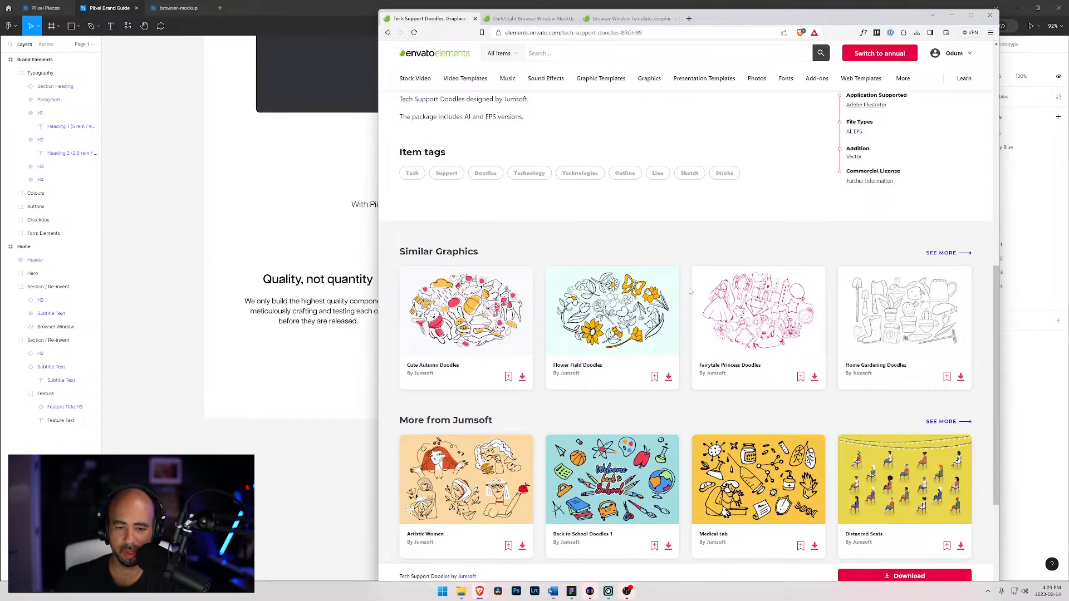
scroll(691, 291, up, 4)
scroll(691, 291, up, 5)
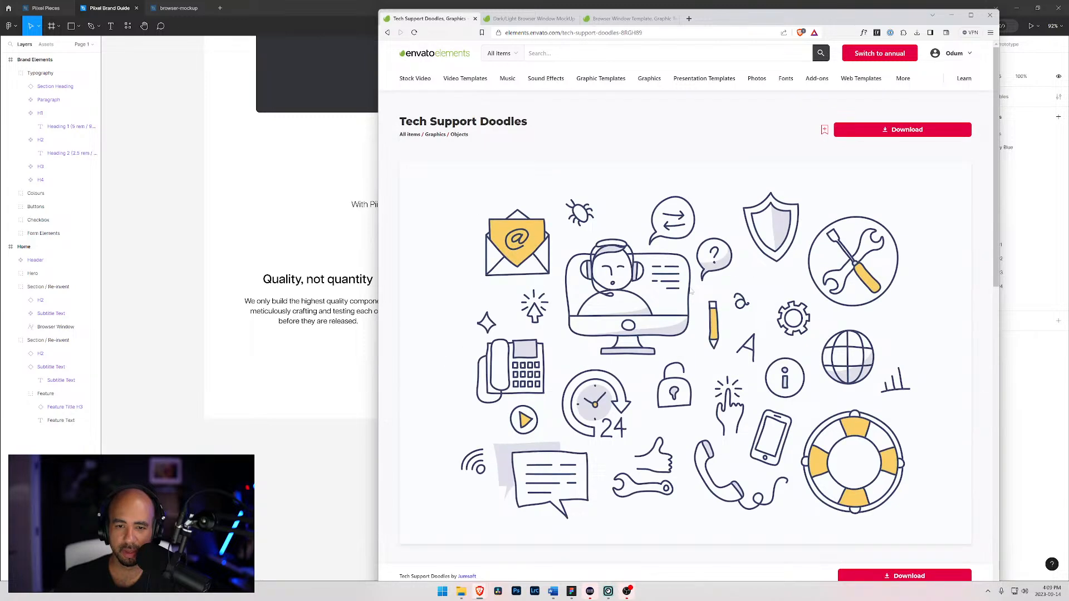
key(alt+Left)
Open page 2 of the icon and illustration results and look through its items.
scroll(559, 237, down, 3)
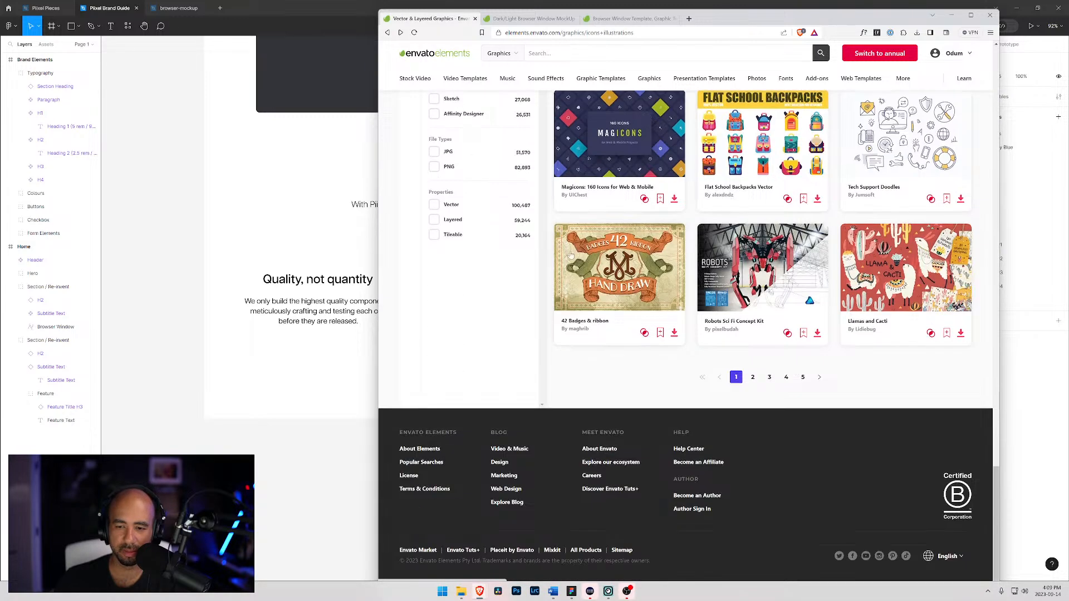
click(754, 375)
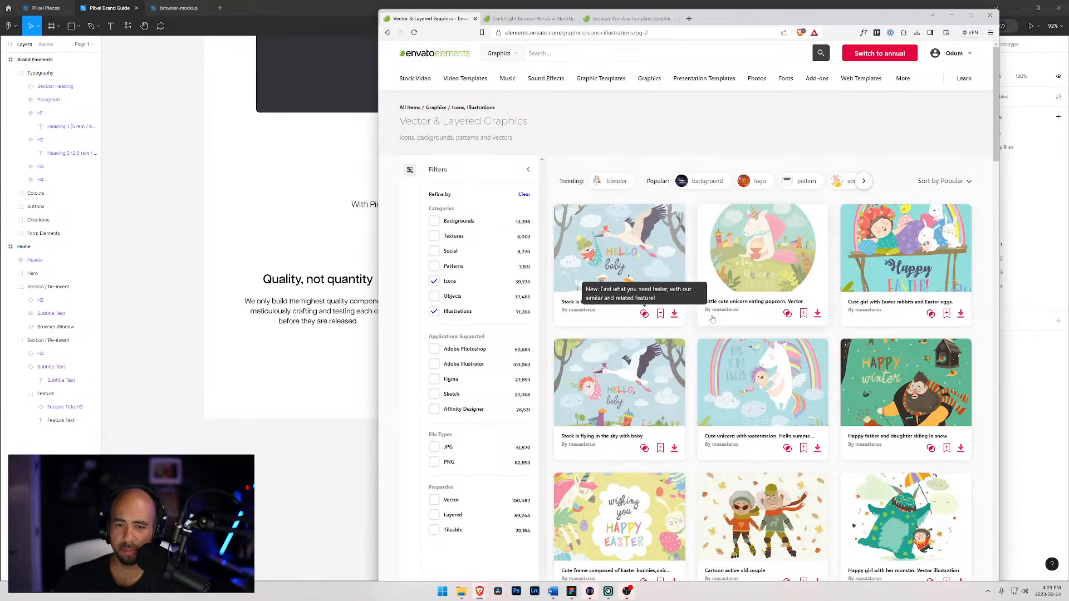
scroll(713, 318, down, 3)
scroll(713, 318, down, 10)
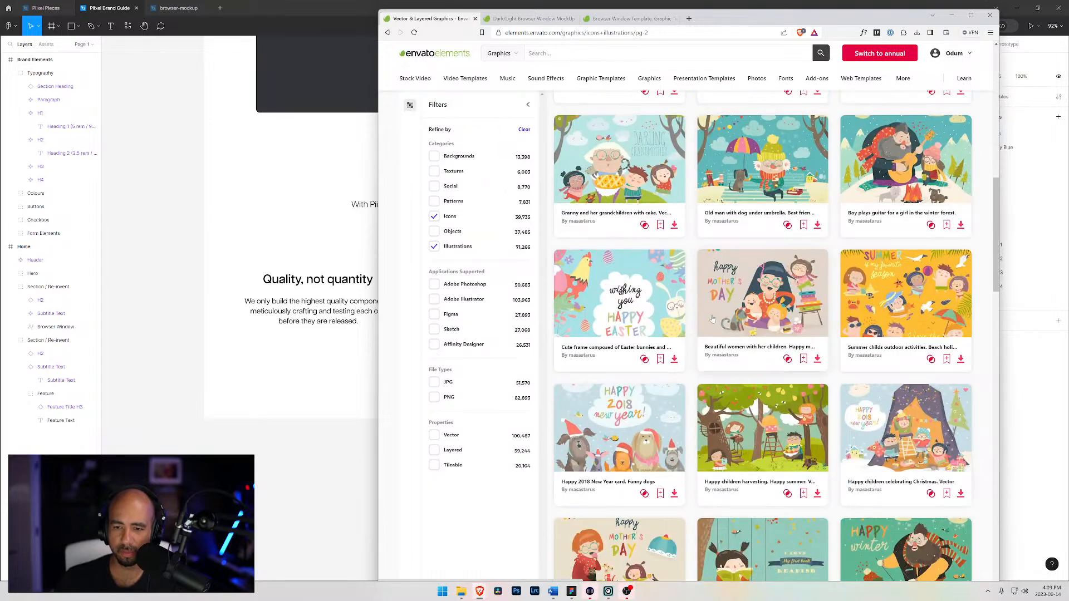
scroll(713, 313, down, 4)
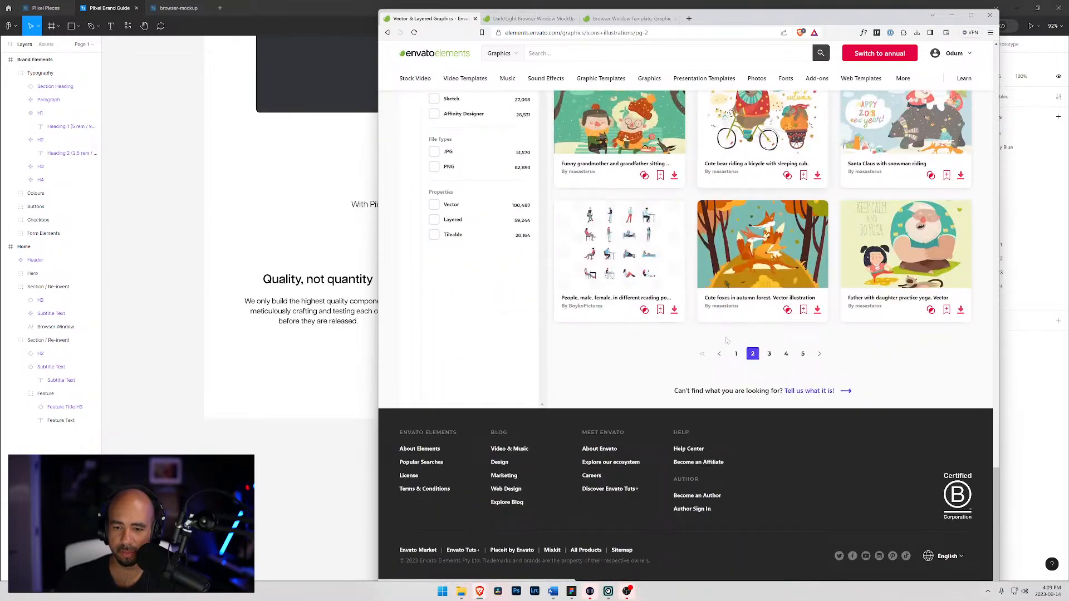
Open page 3 of the icon and illustration results and examine the artwork offered there.
click(771, 354)
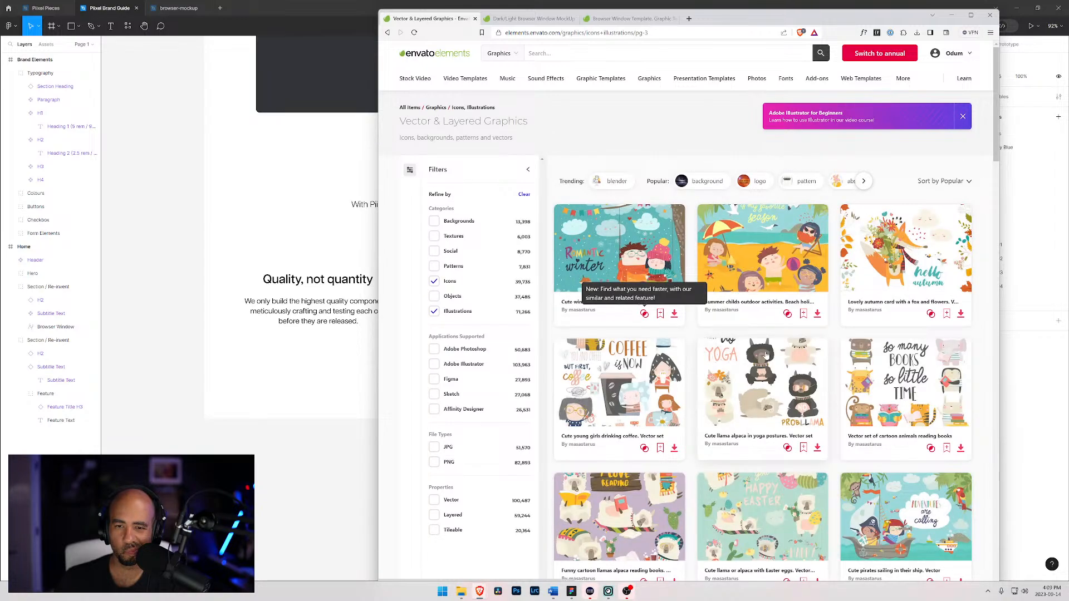
scroll(766, 354, down, 5)
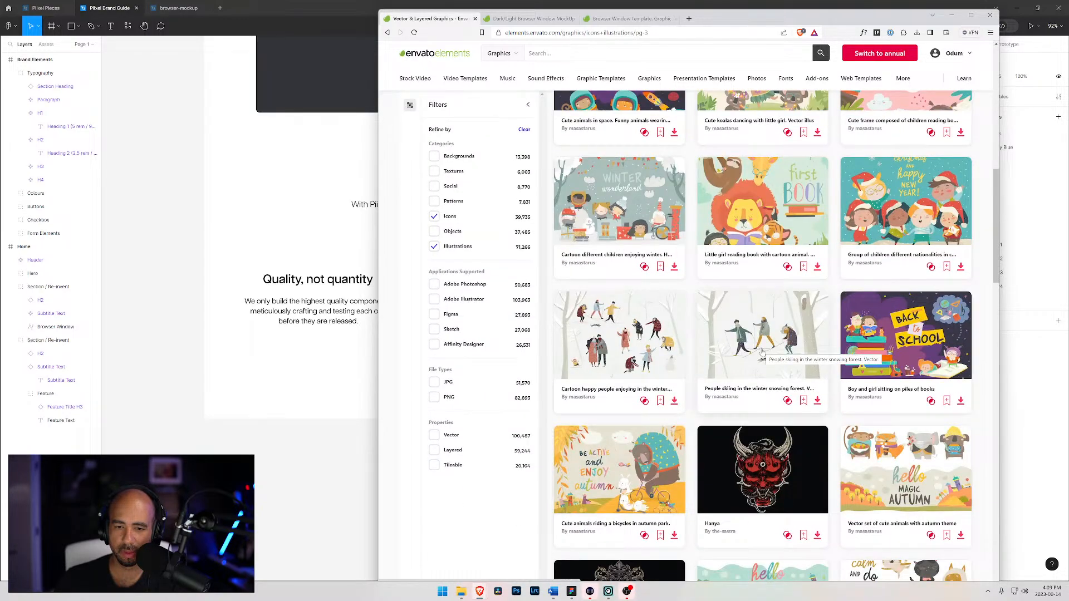
scroll(761, 352, down, 10)
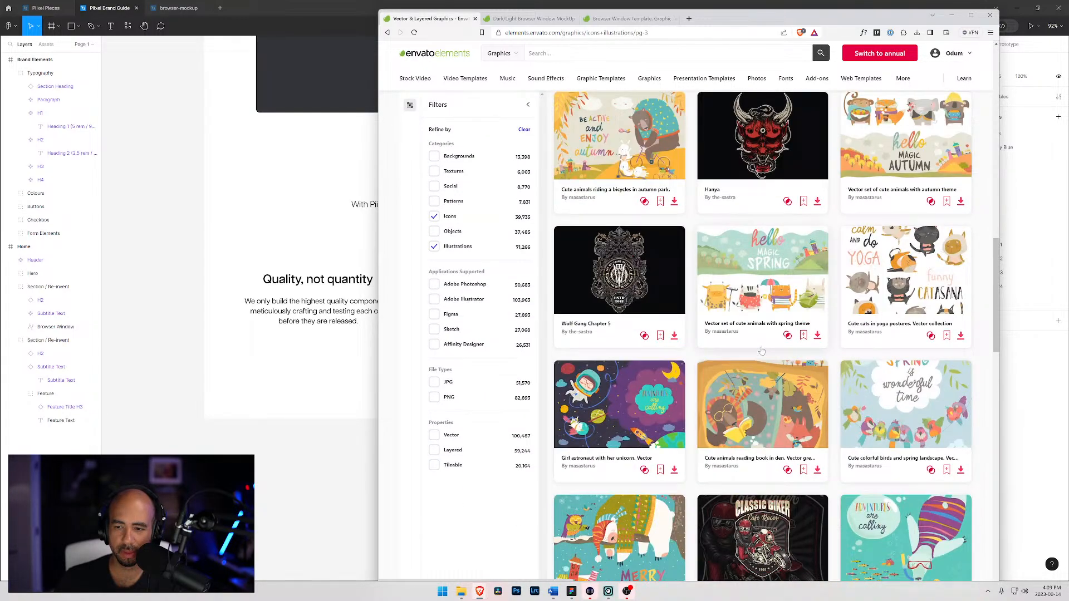
scroll(762, 350, down, 10)
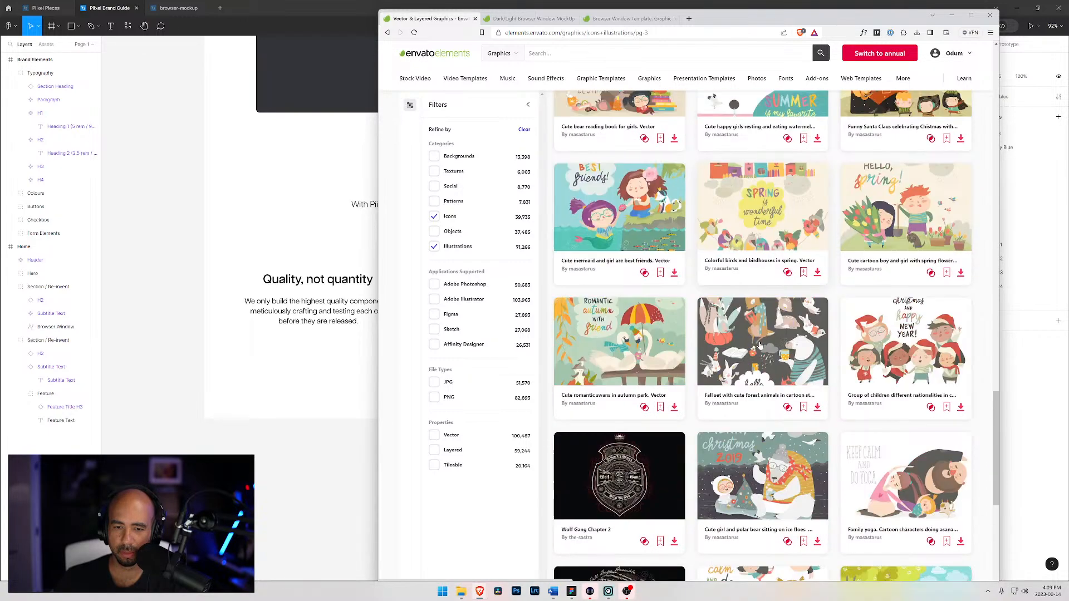
Go on to page 4 of the icon and illustration results and review all its items.
click(786, 354)
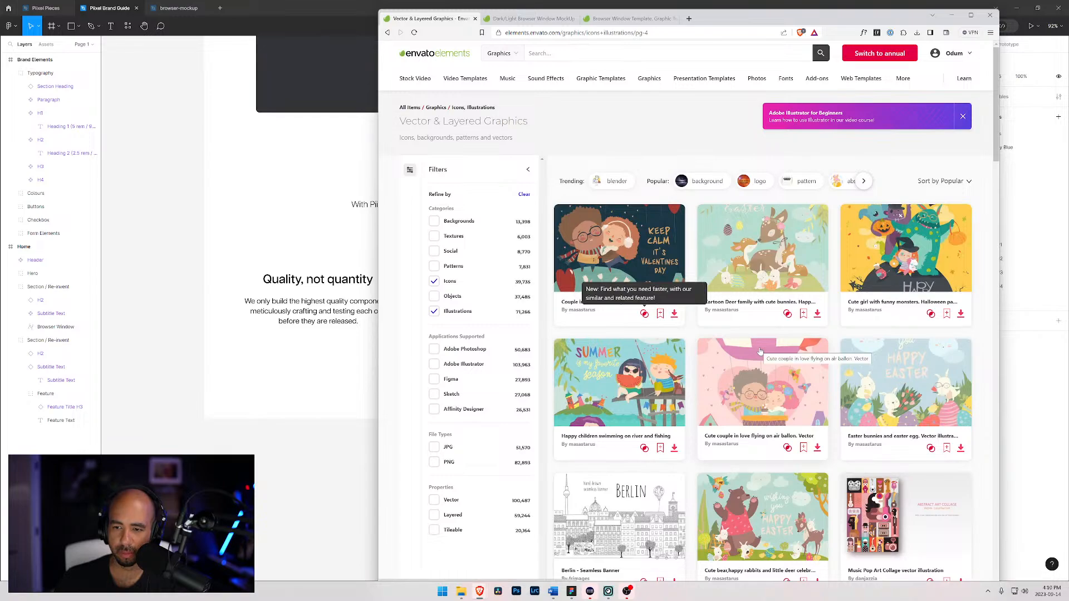
scroll(763, 351, down, 5)
scroll(760, 349, down, 5)
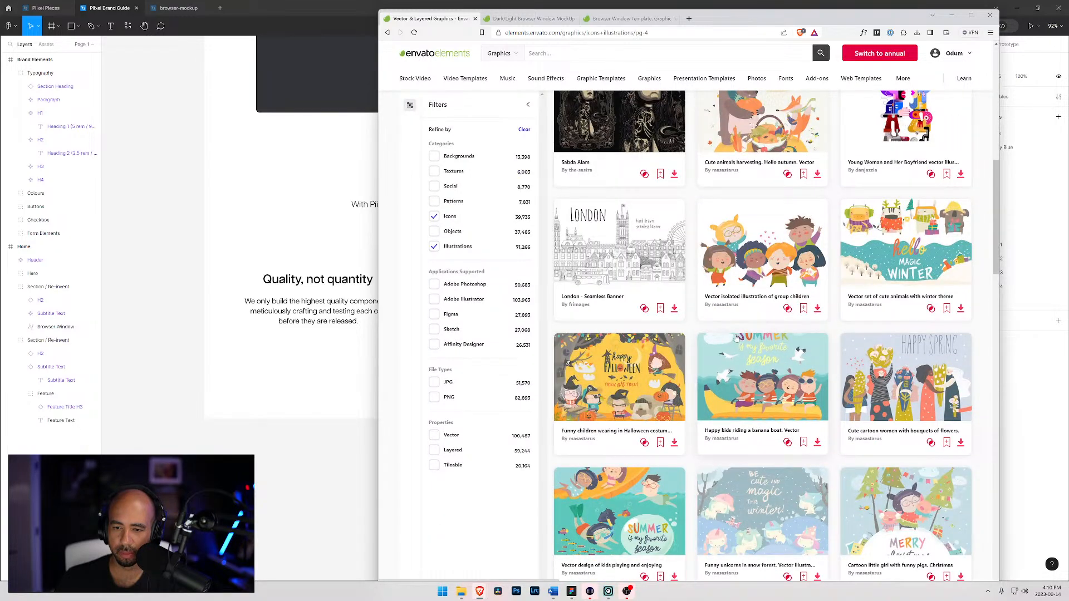
scroll(736, 339, down, 5)
scroll(708, 328, down, 15)
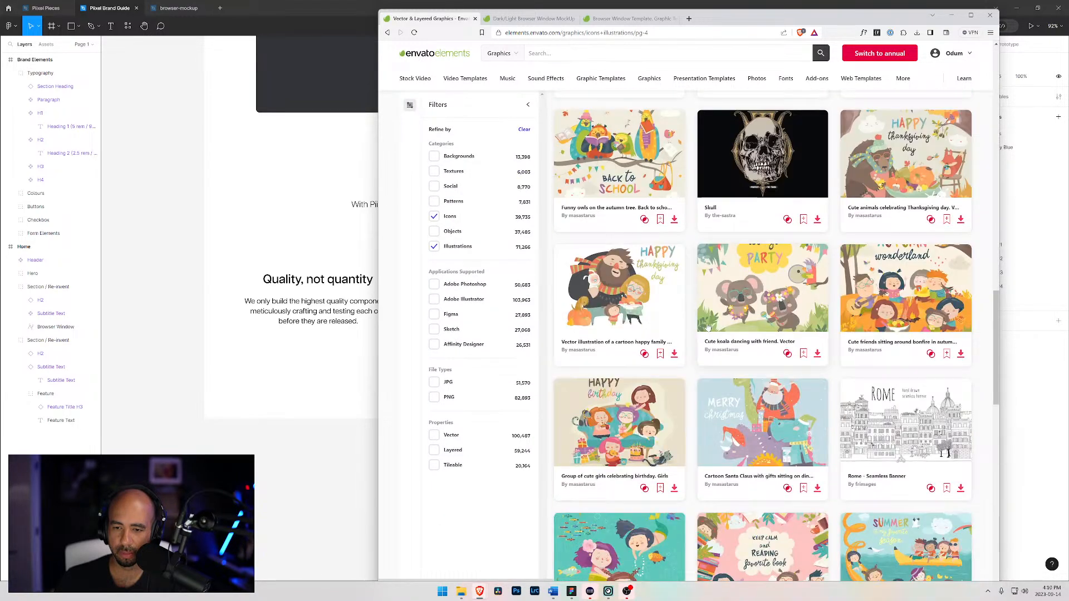
scroll(707, 326, down, 5)
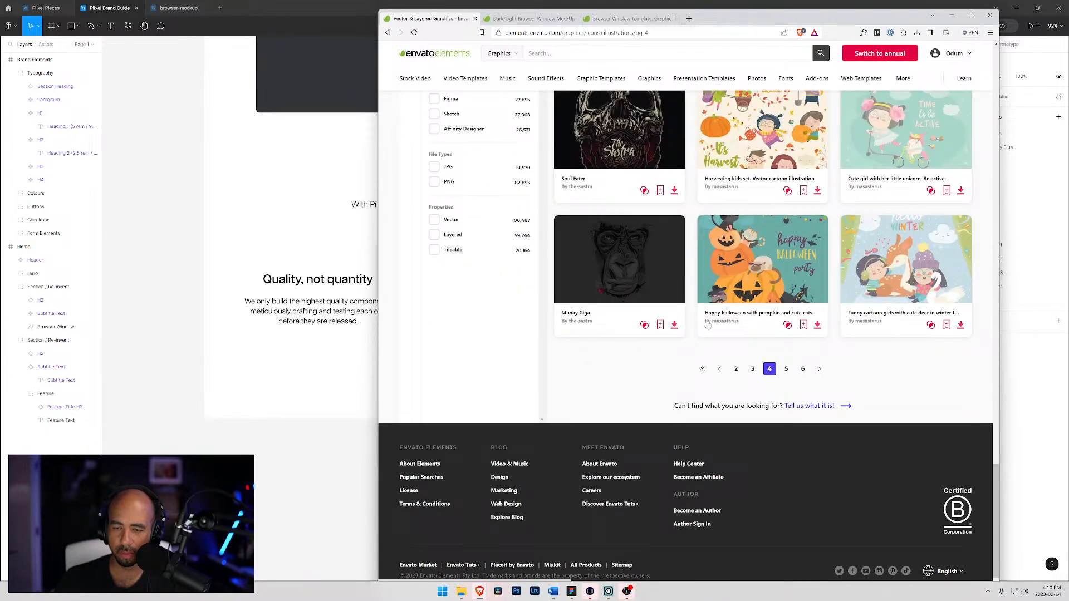
Open page 5 of the icon and illustration results, skim its items and return to the start of the list.
click(786, 370)
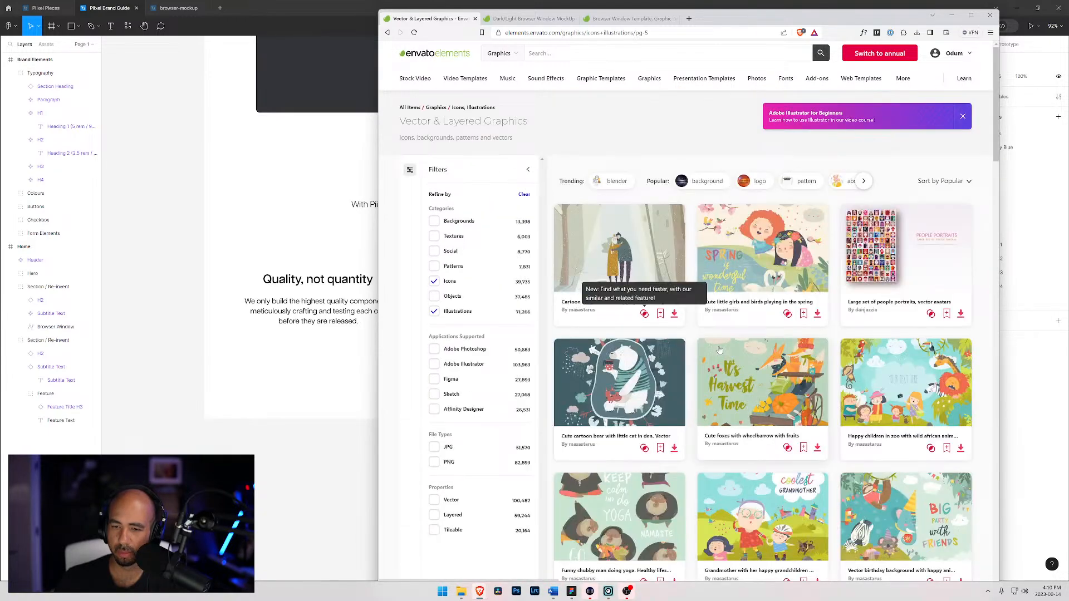
scroll(720, 350, down, 5)
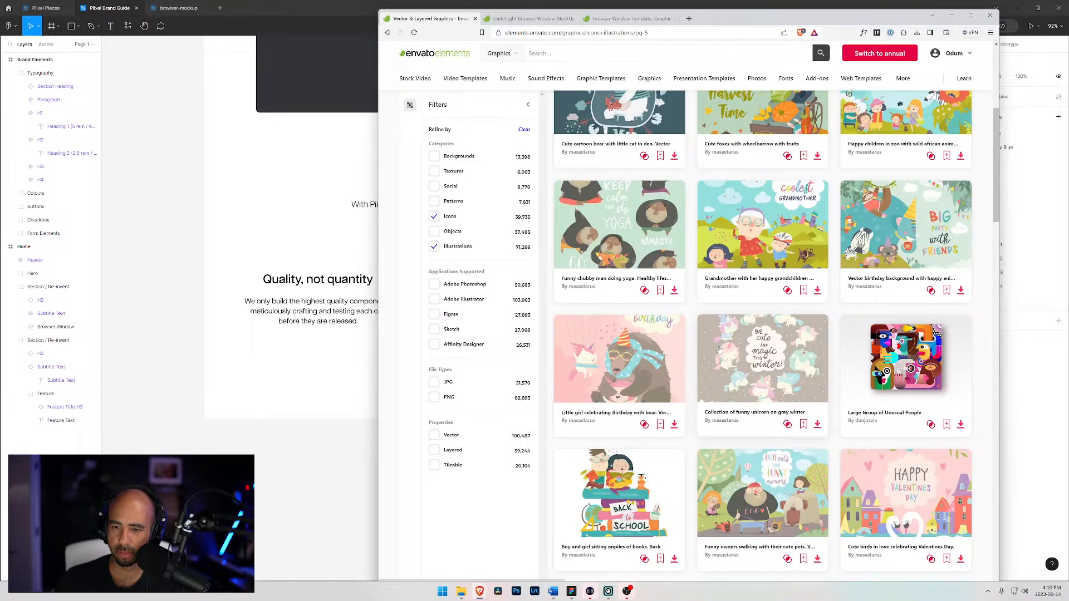
scroll(720, 350, down, 2)
scroll(678, 337, up, 8)
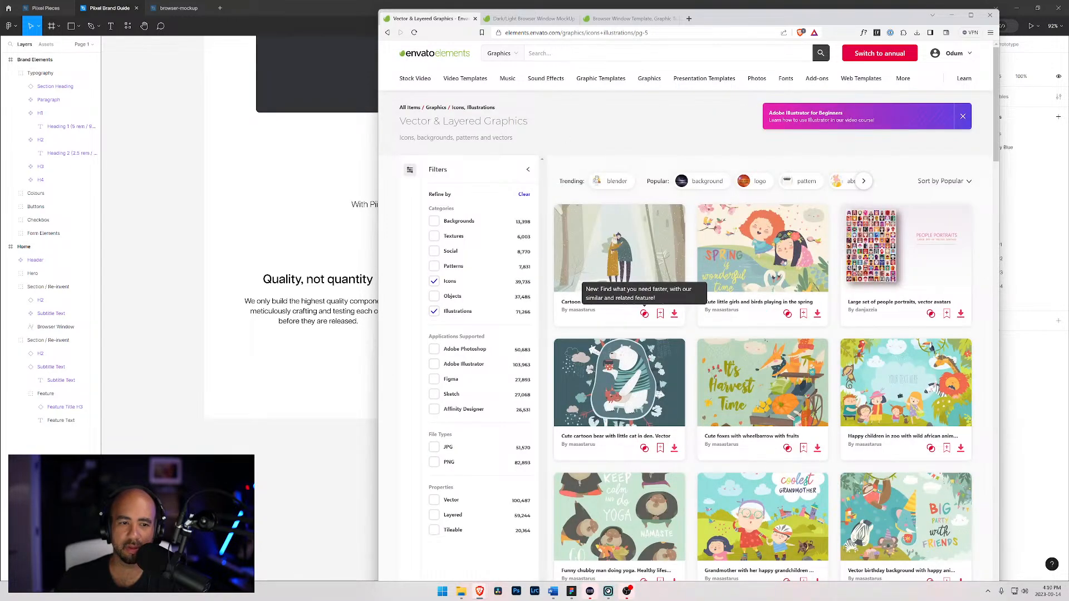
Filter the graphics results to the Icons category only, without Illustrations, keeping the popularity sort order.
click(434, 282)
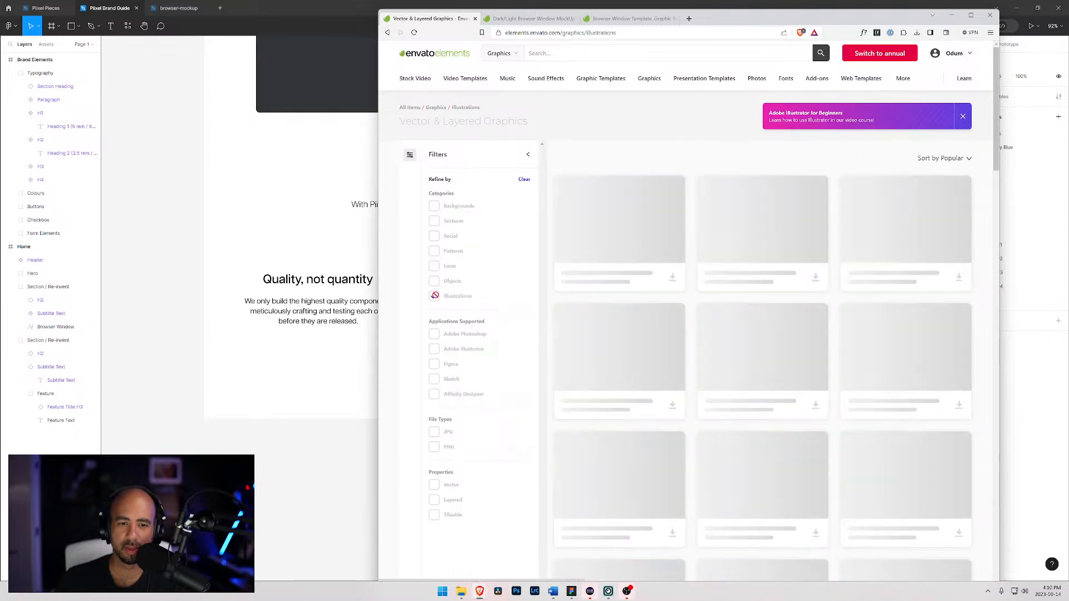
click(434, 311)
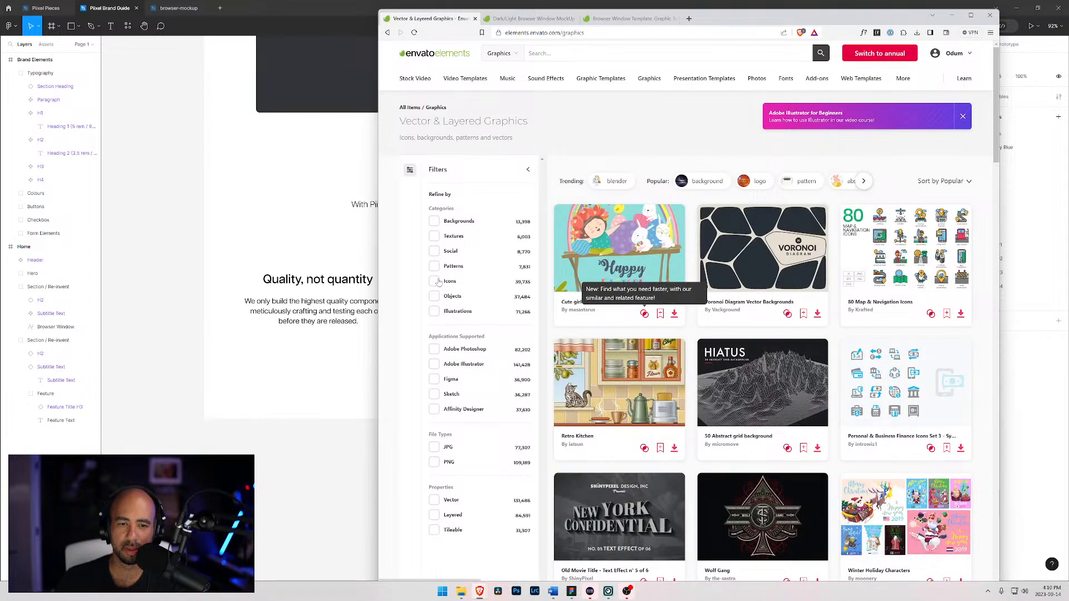
click(437, 284)
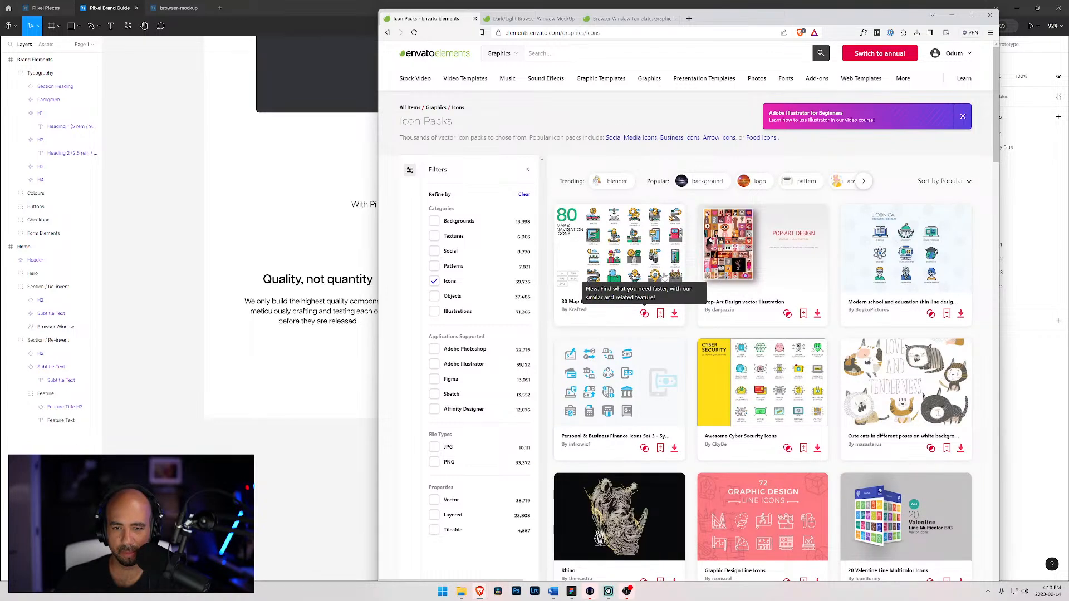
click(943, 182)
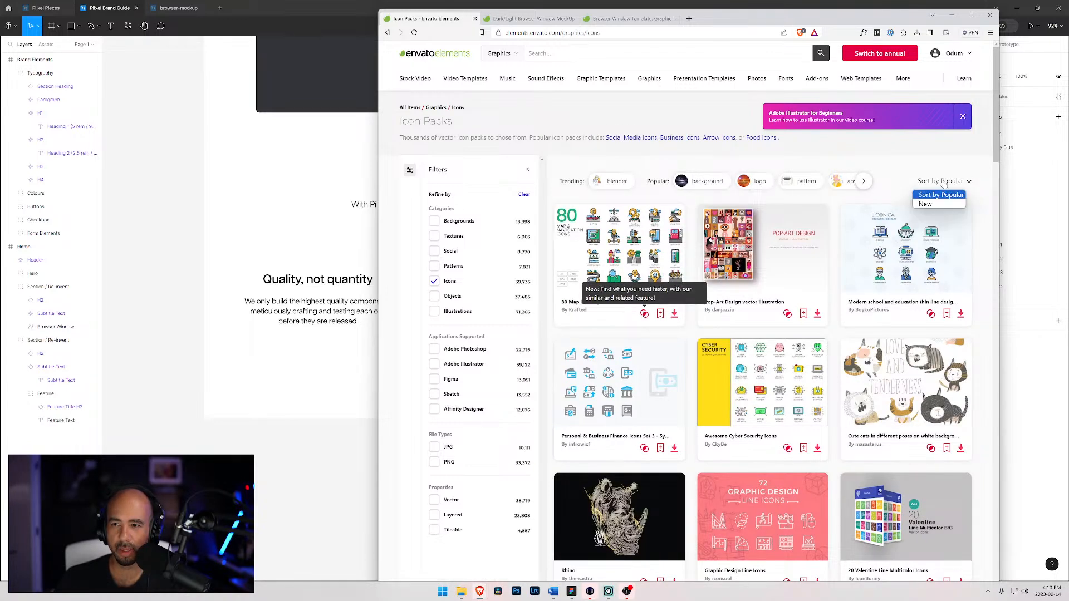
click(943, 184)
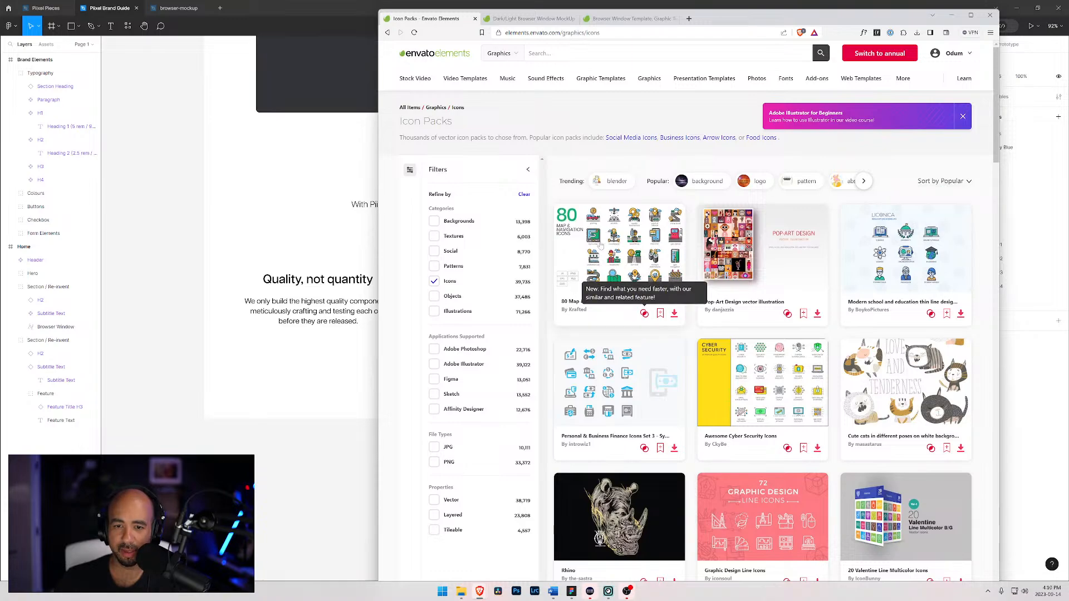
Open the "20 Design and craft icons" pack from the results and review its details and similar graphics.
scroll(809, 240, down, 7)
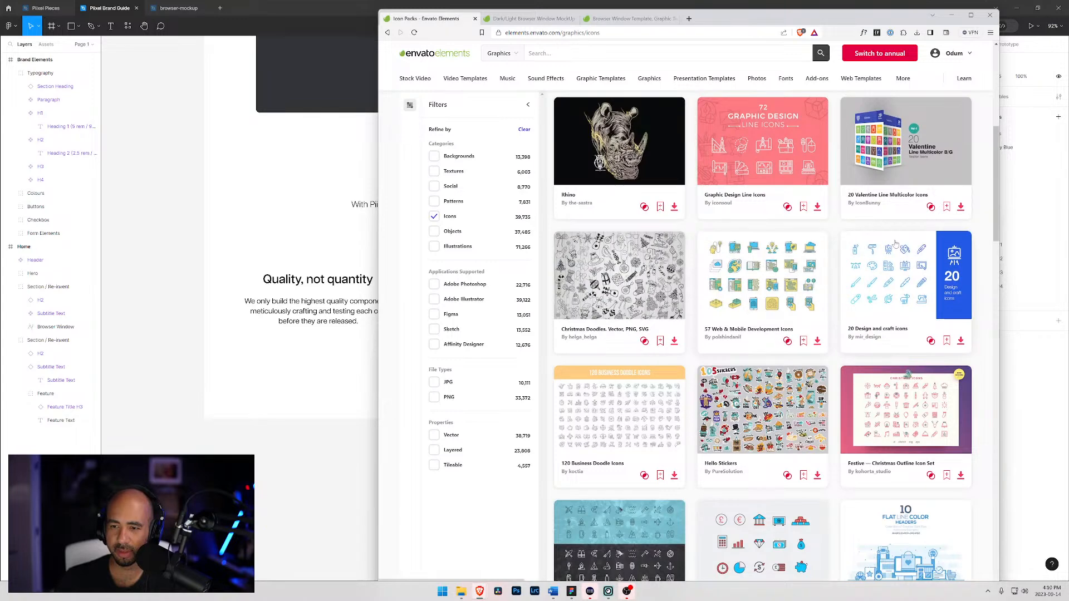
click(879, 279)
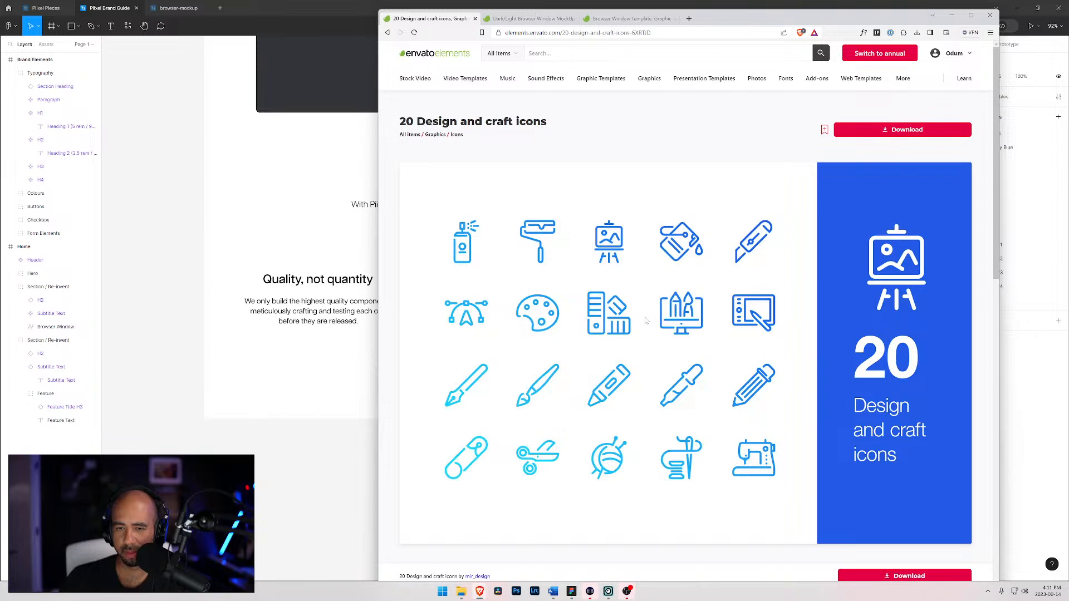
scroll(647, 325, down, 6)
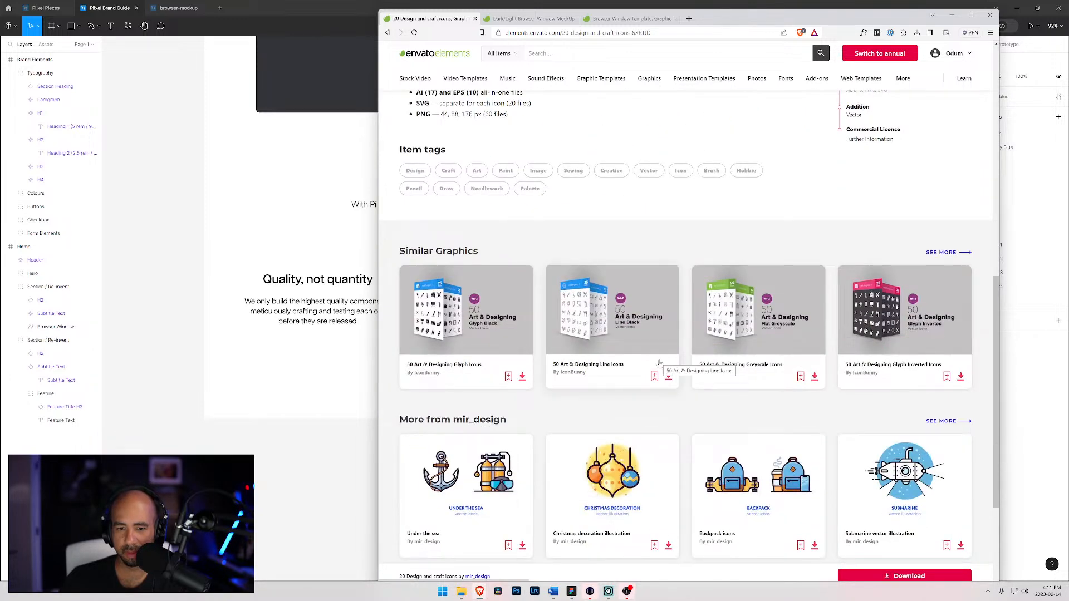
scroll(660, 364, down, 4)
scroll(659, 363, up, 15)
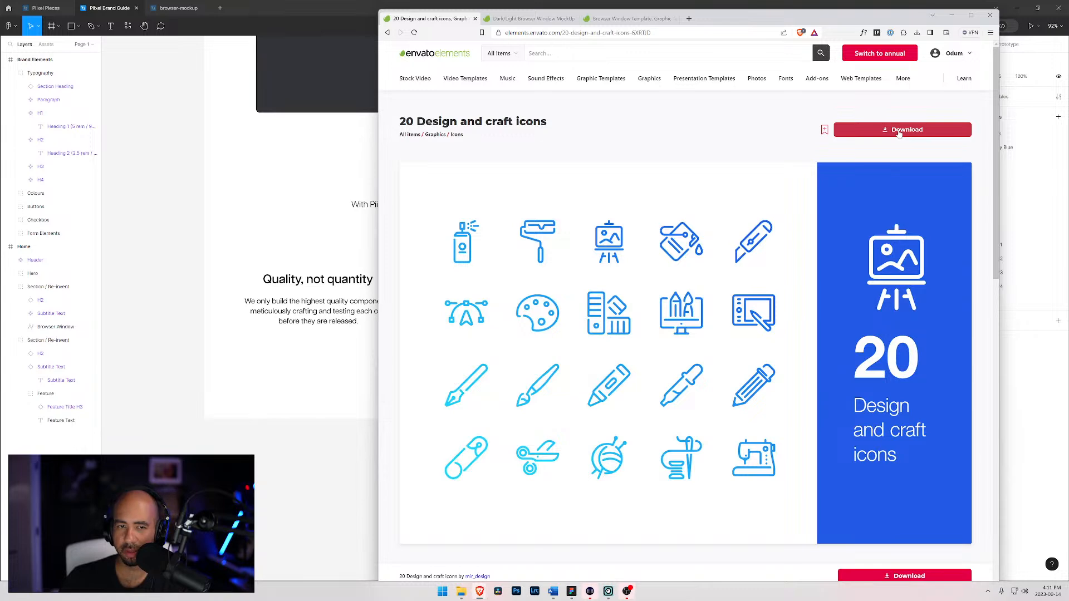
Download the icon pack under the Pixel project licence and save the zip in the Stock Graphic Templates folder.
click(899, 131)
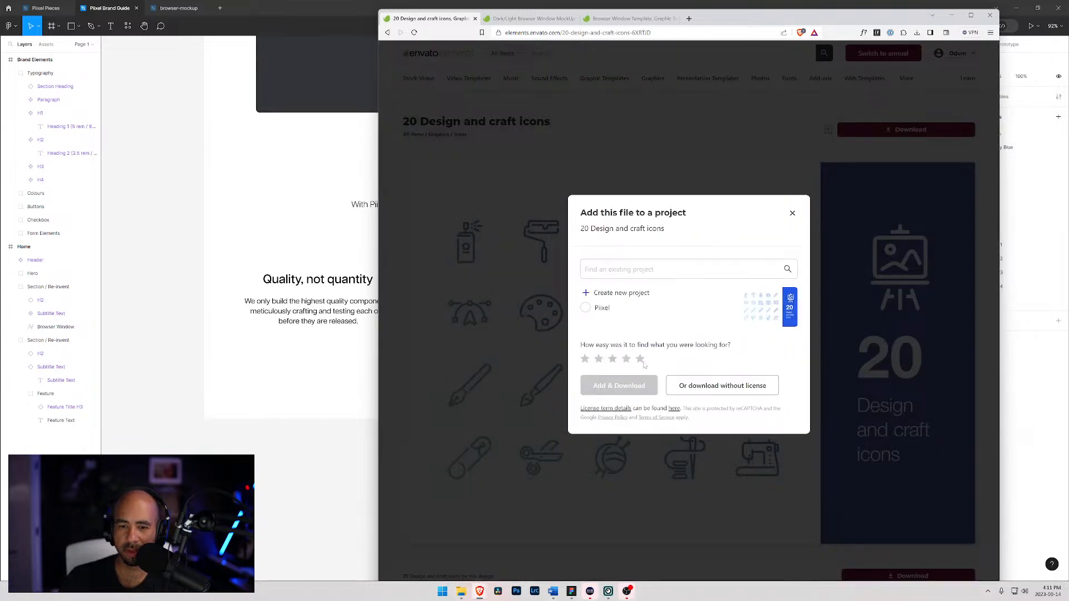
click(592, 309)
click(612, 386)
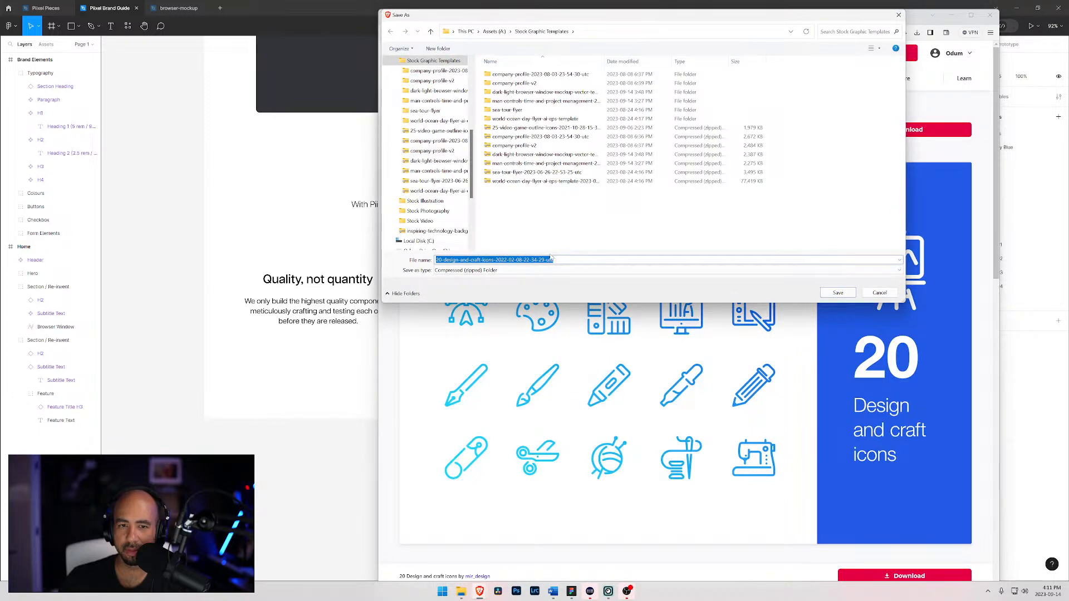
click(838, 293)
Show the downloaded 20-design-and-craft-icons zip in its folder and extract its contents there.
click(918, 35)
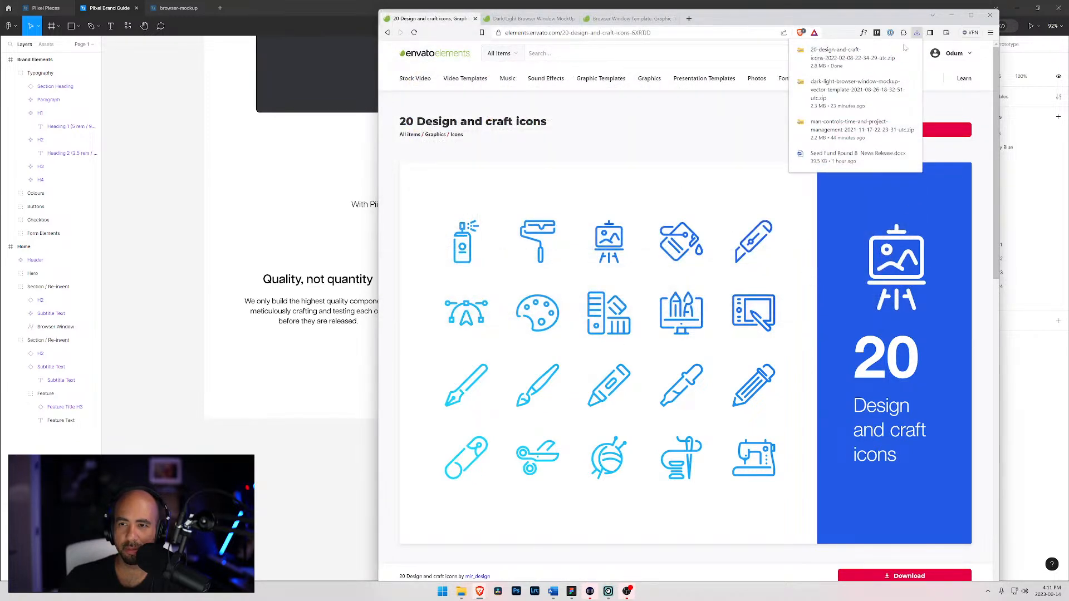
click(899, 52)
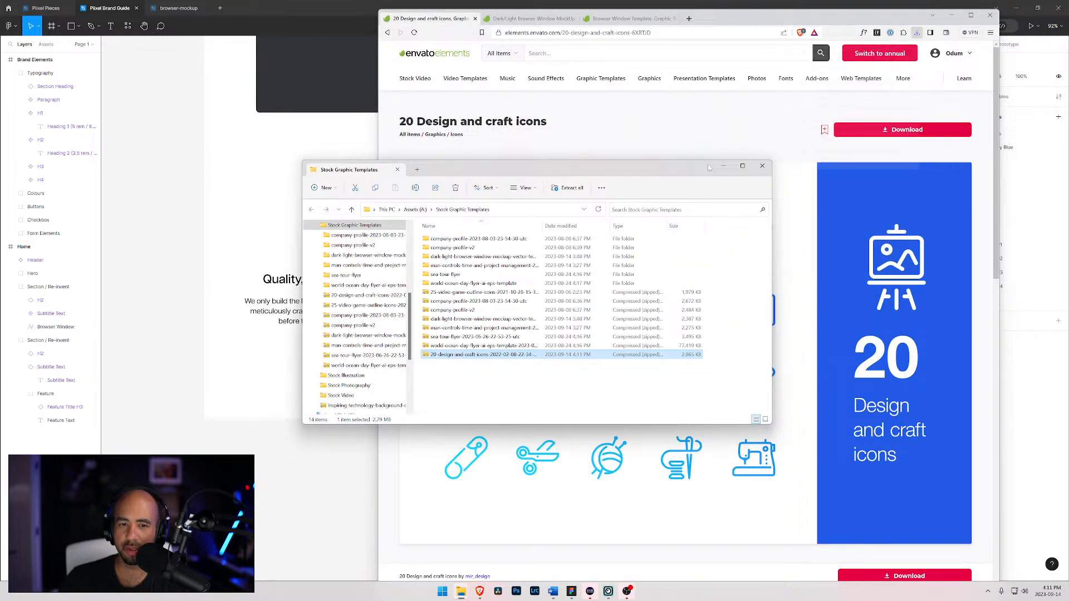
right_click(450, 357)
click(494, 225)
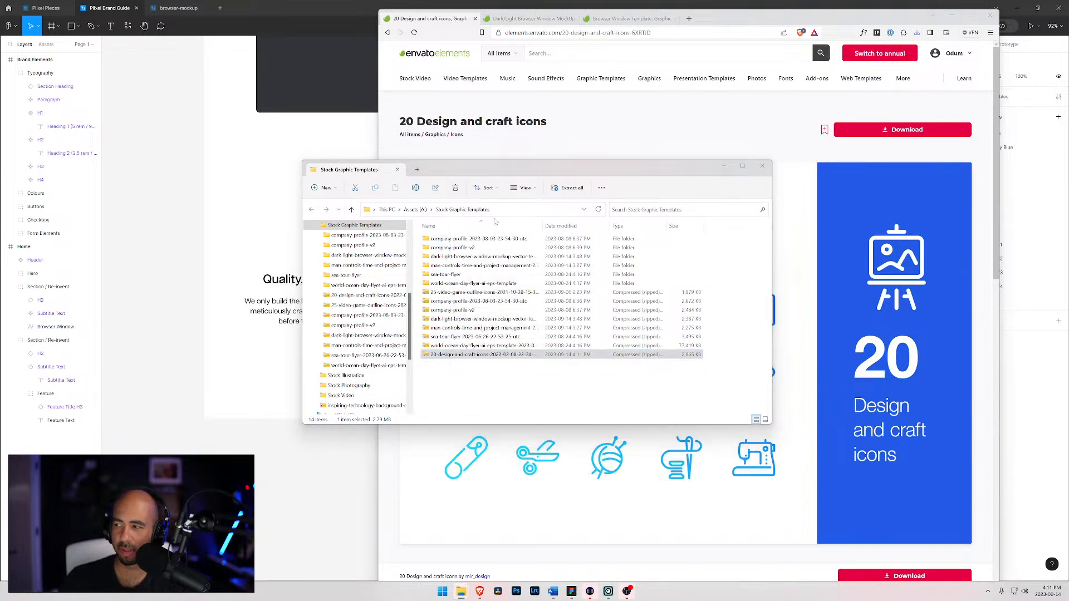
click(604, 383)
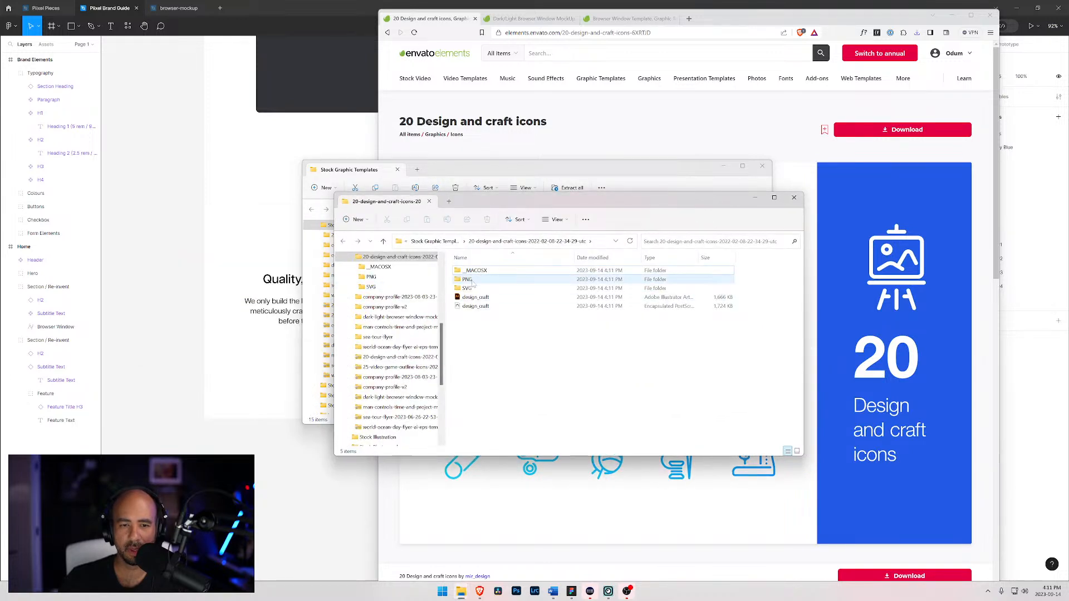
Look through the extracted pack's SVG folder and the 176 folder of its PNG icons.
double_click(468, 289)
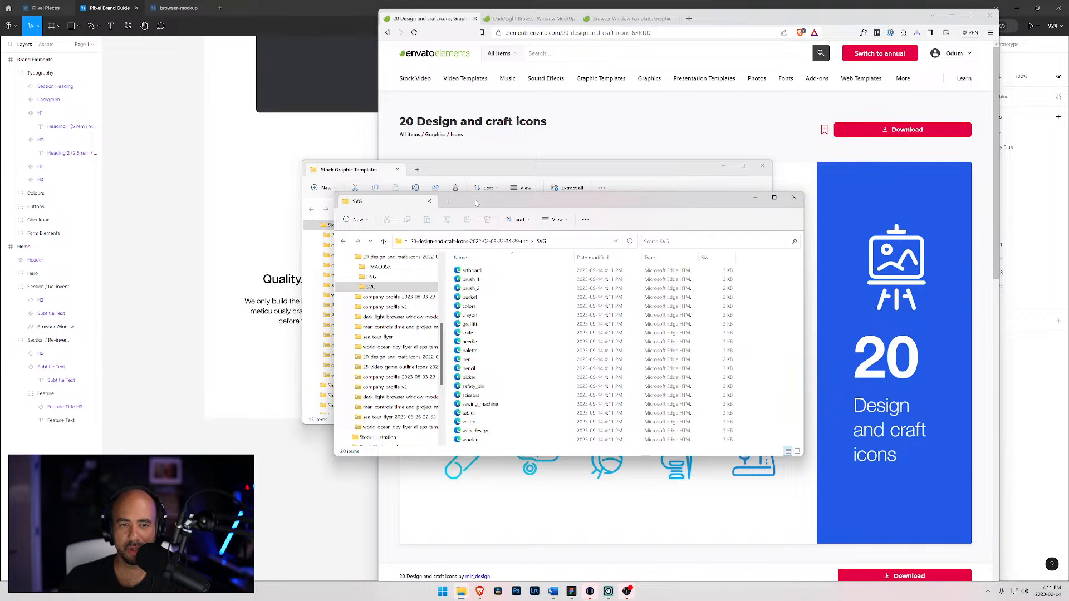
click(454, 241)
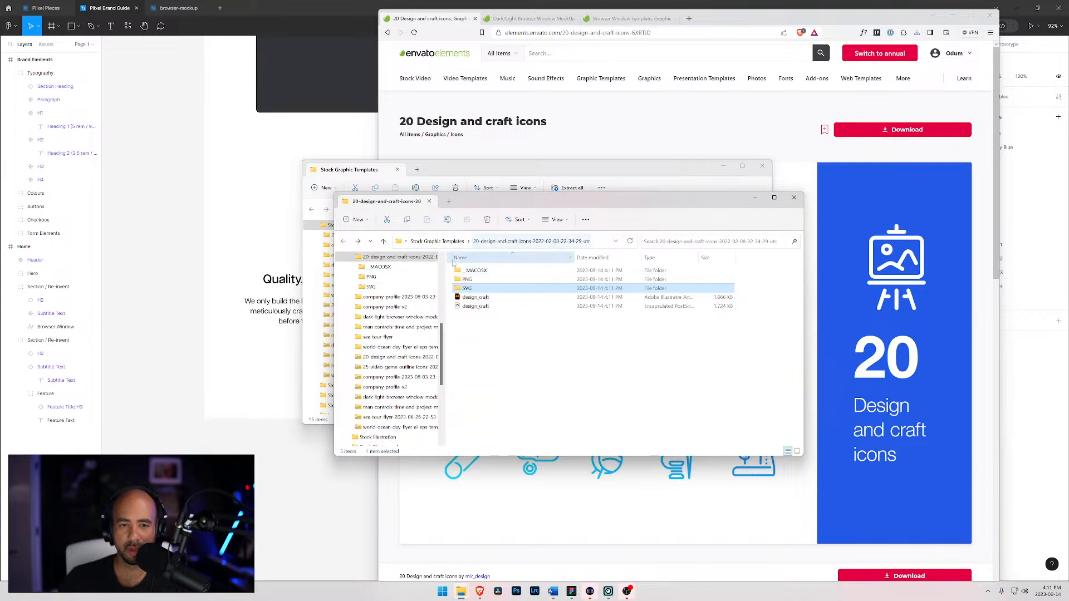
double_click(467, 279)
double_click(466, 288)
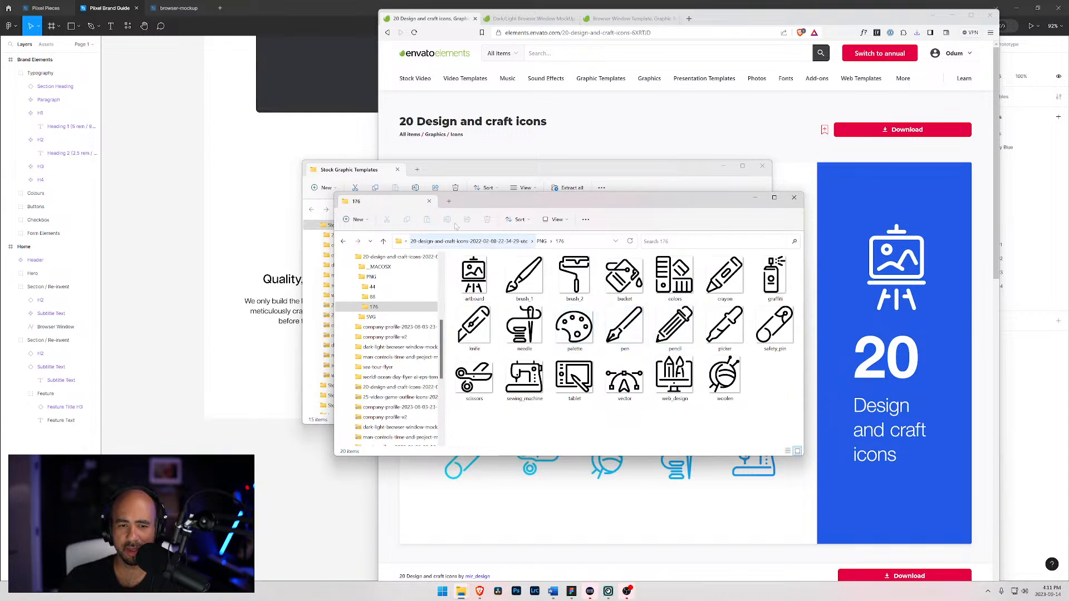
Open the pack's SVG folder in the other window, move both folder windows off this screen and minimize the browser to reveal Figma.
drag(482, 202, 457, 255)
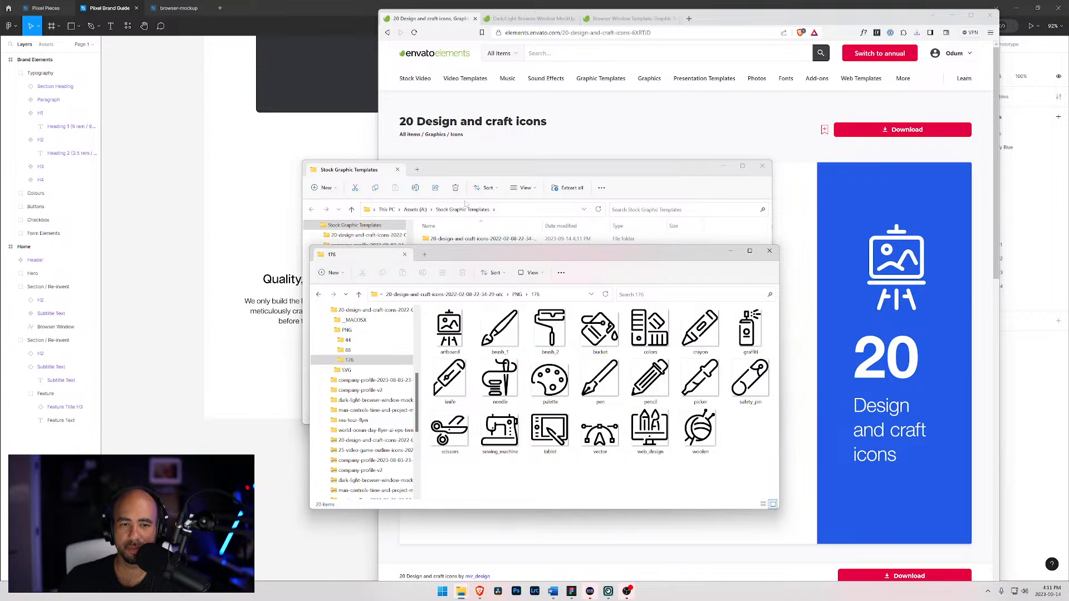
drag(438, 174, 552, 148)
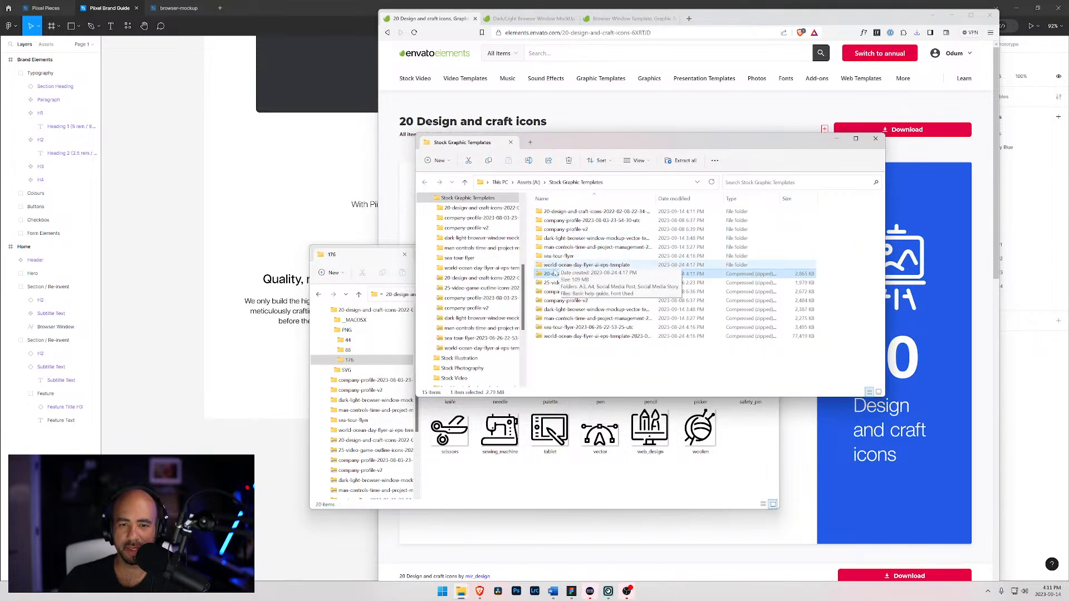
double_click(551, 212)
click(548, 229)
double_click(548, 230)
drag(597, 144, 1068, 195)
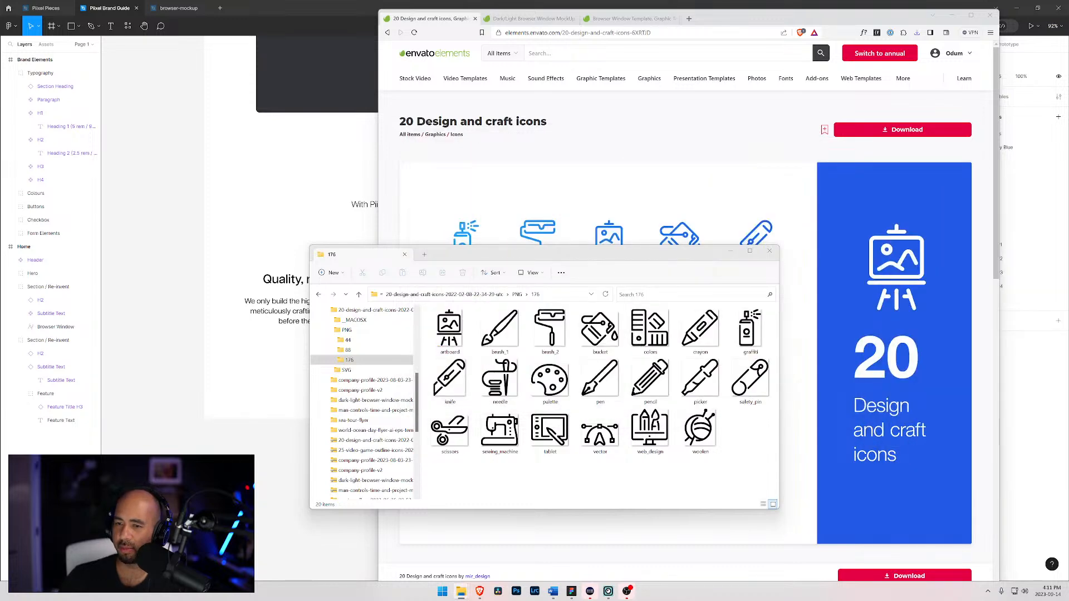
drag(730, 255, 1068, 298)
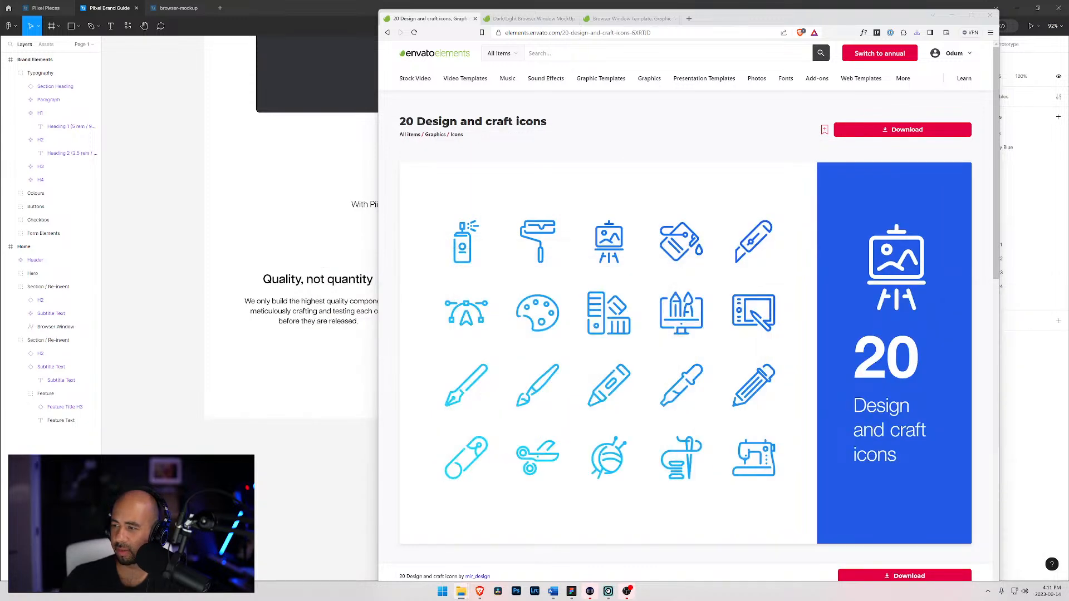
click(955, 17)
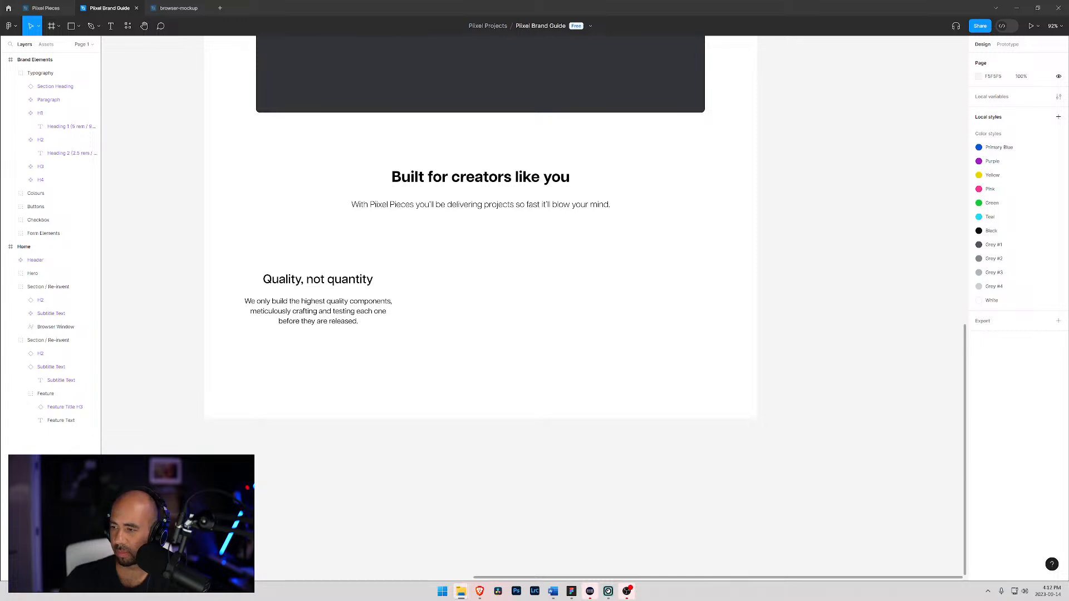
Bring the artboard and knife SVG icons into the Home frame, beside the "Quality, not quantity" feature.
drag(640, 282, 320, 238)
drag(291, 202, 310, 250)
click(414, 271)
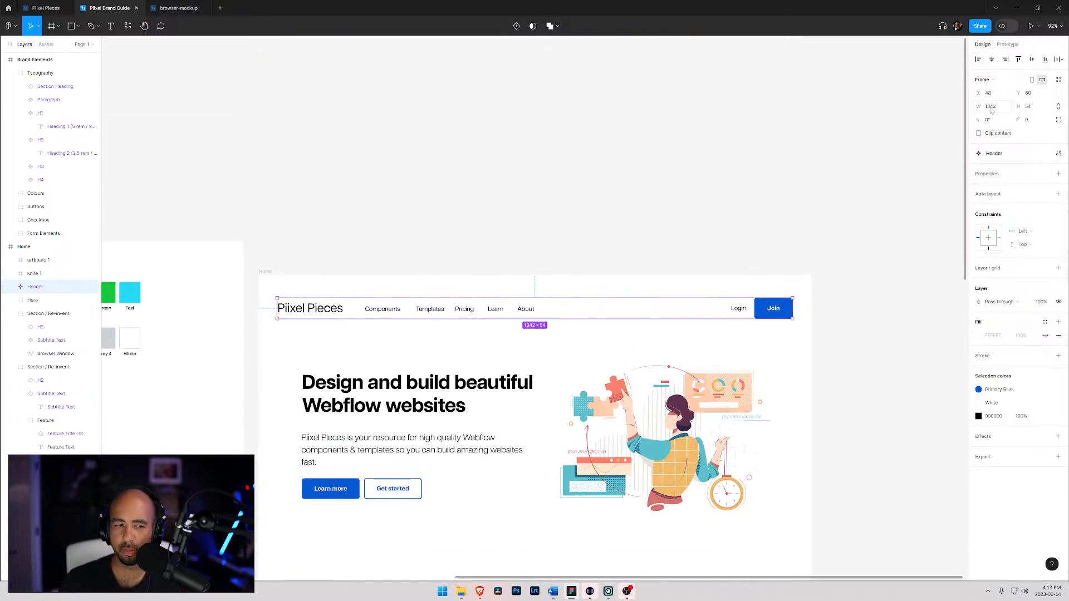
scroll(559, 151, down, 15)
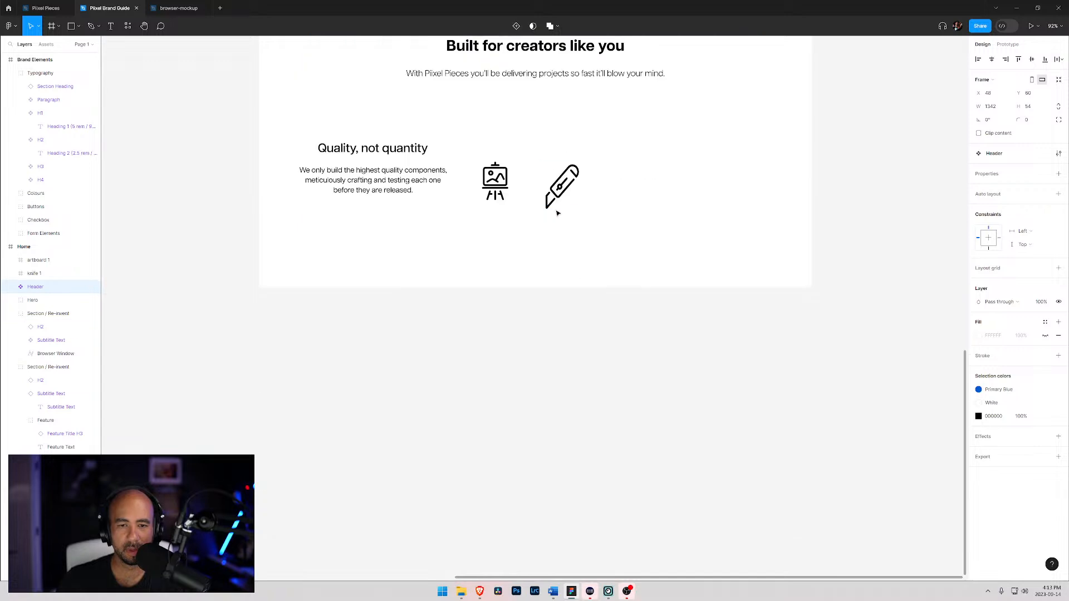
Set the knife icon's size to 100 × 100.
click(560, 197)
click(1033, 107)
text(100)
key(Return)
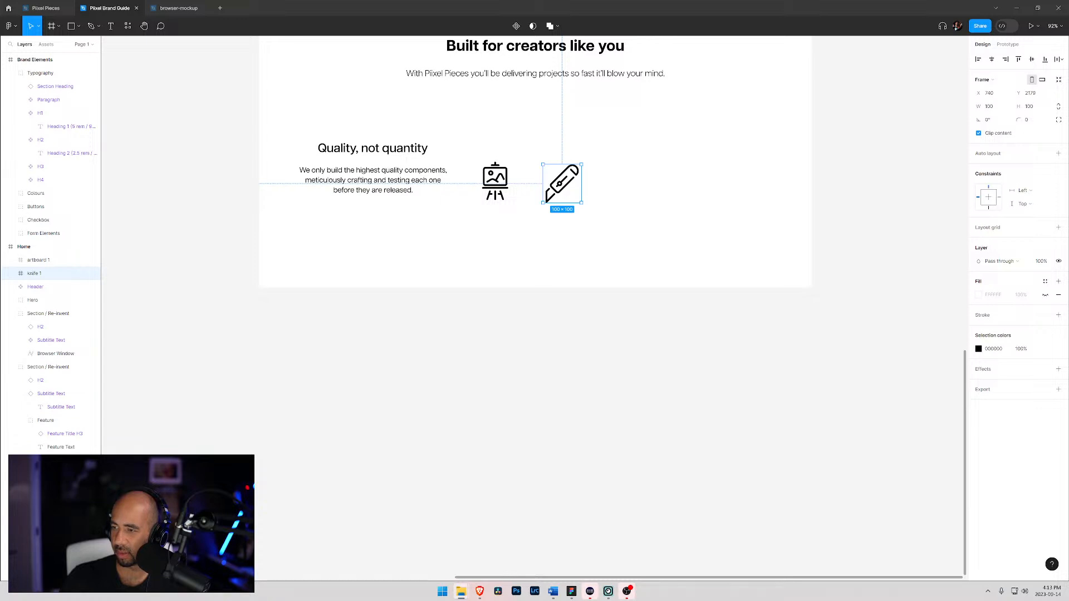
Add the web_design SVG icon to the creators section, scale it to 100 wide and place it on the section's far right.
drag(605, 322, 635, 238)
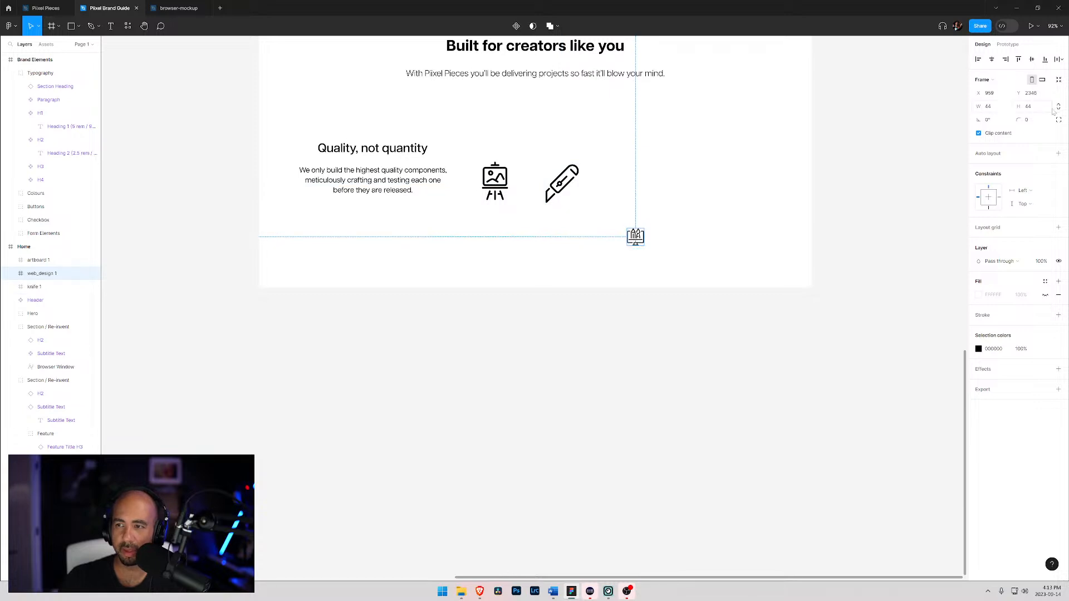
click(989, 106)
text(100)
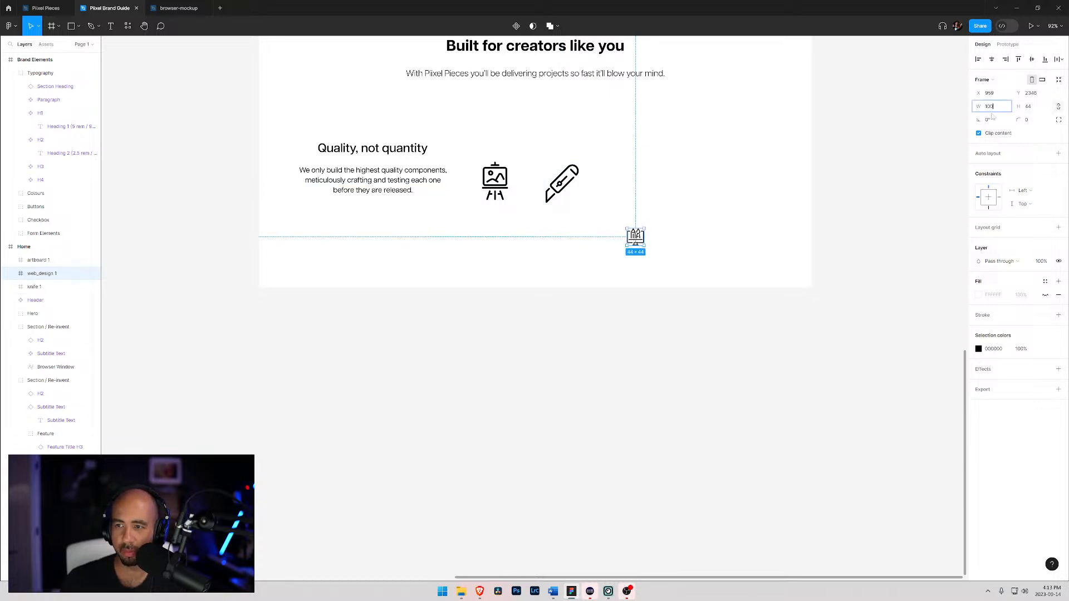
key(Return)
drag(649, 241, 706, 146)
Move the artboard icon directly above the "Quality, not quantity" heading, centred over it.
drag(492, 182, 370, 118)
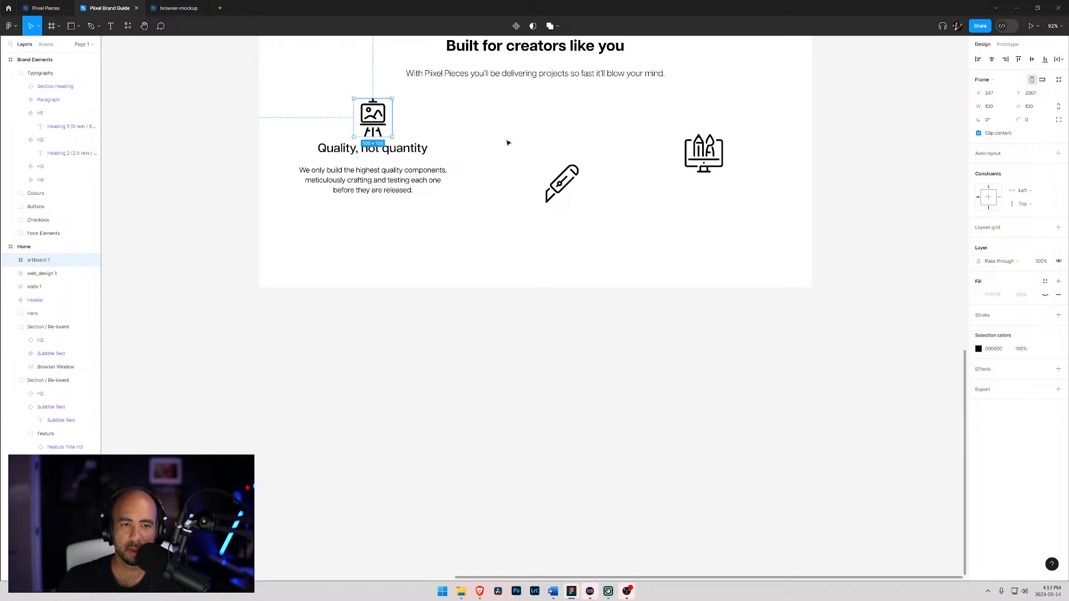
click(525, 150)
scroll(525, 167, up, 3)
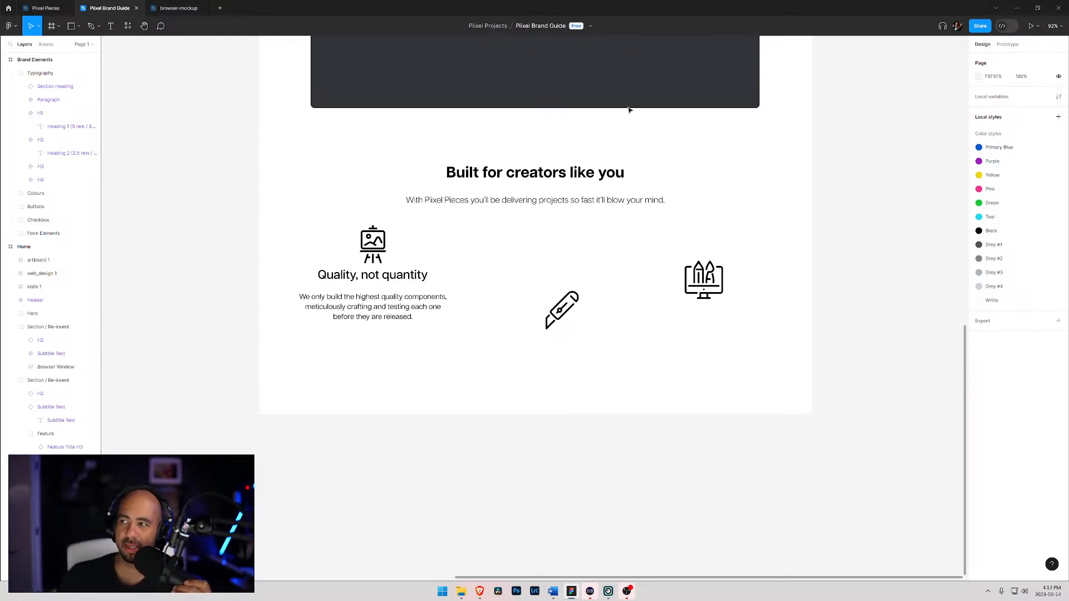
Expand the artboard icon down to its vector layers and select the small circle inside its picture.
click(377, 251)
click(10, 260)
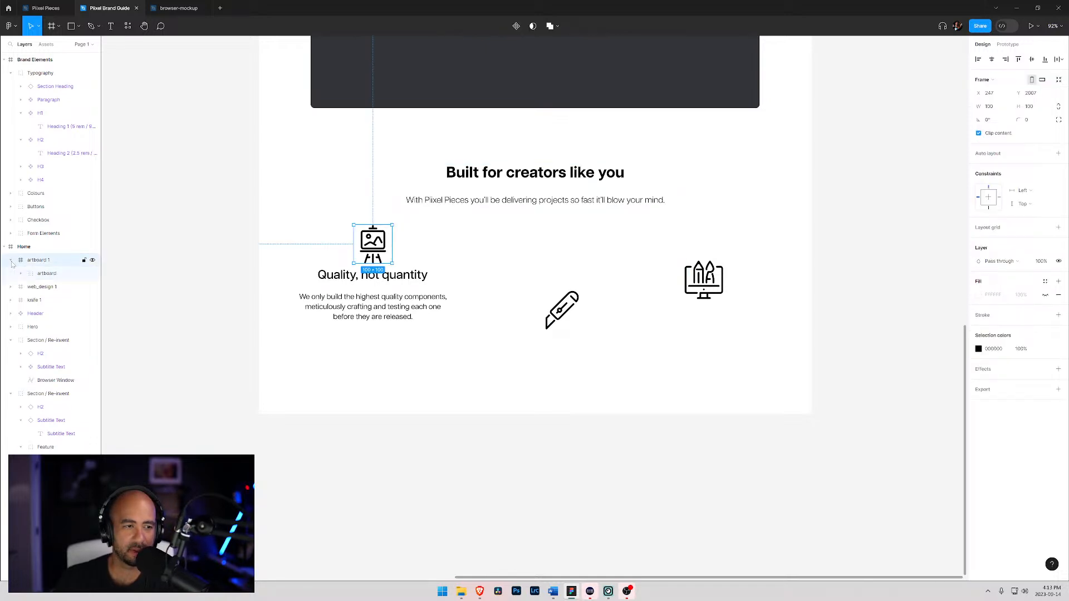
click(21, 273)
click(31, 285)
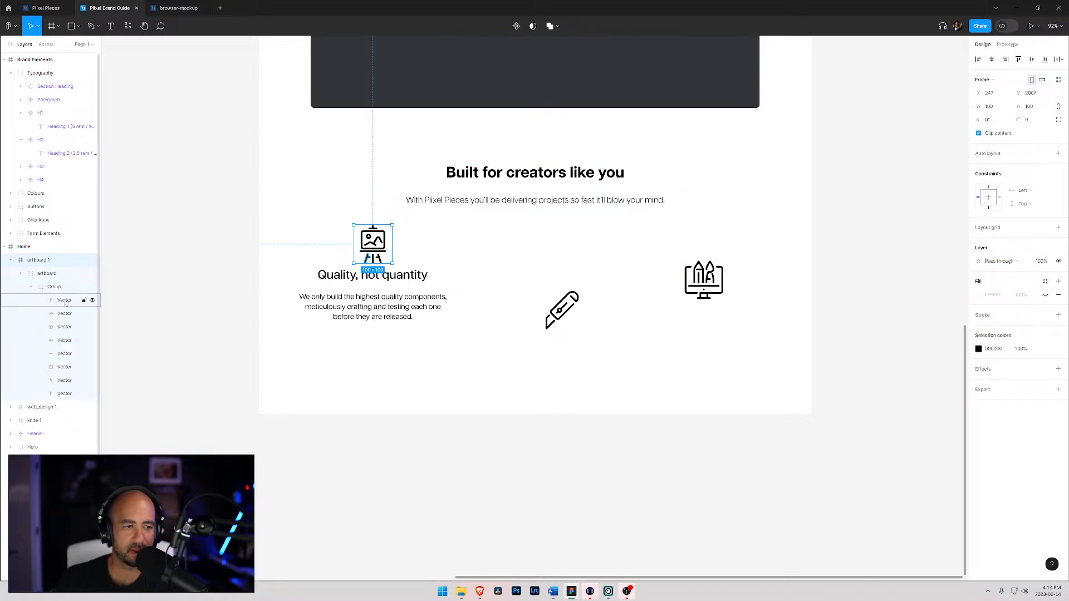
click(65, 301)
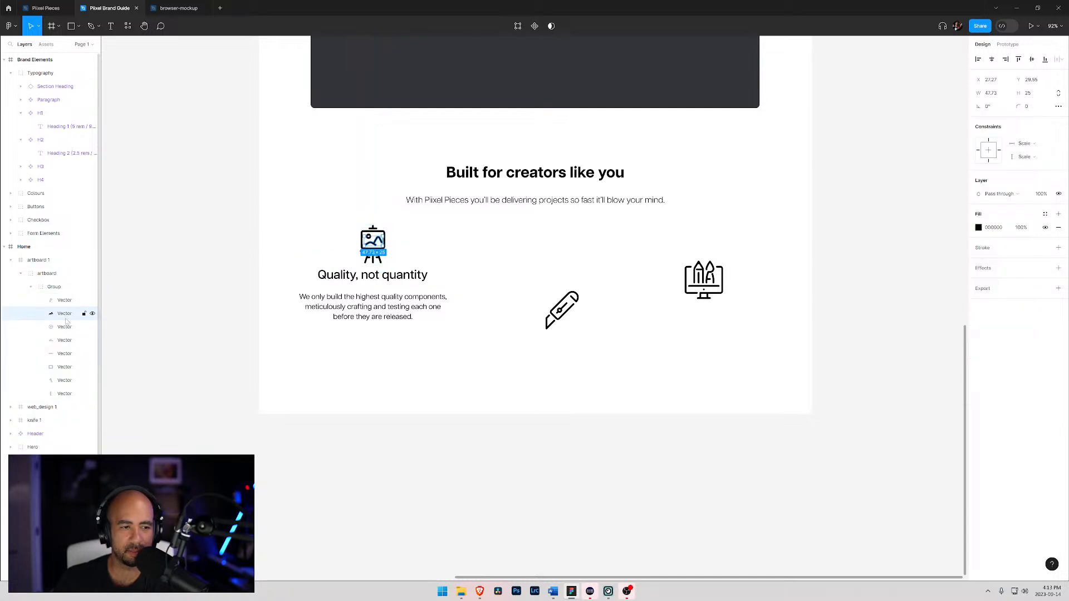
click(65, 327)
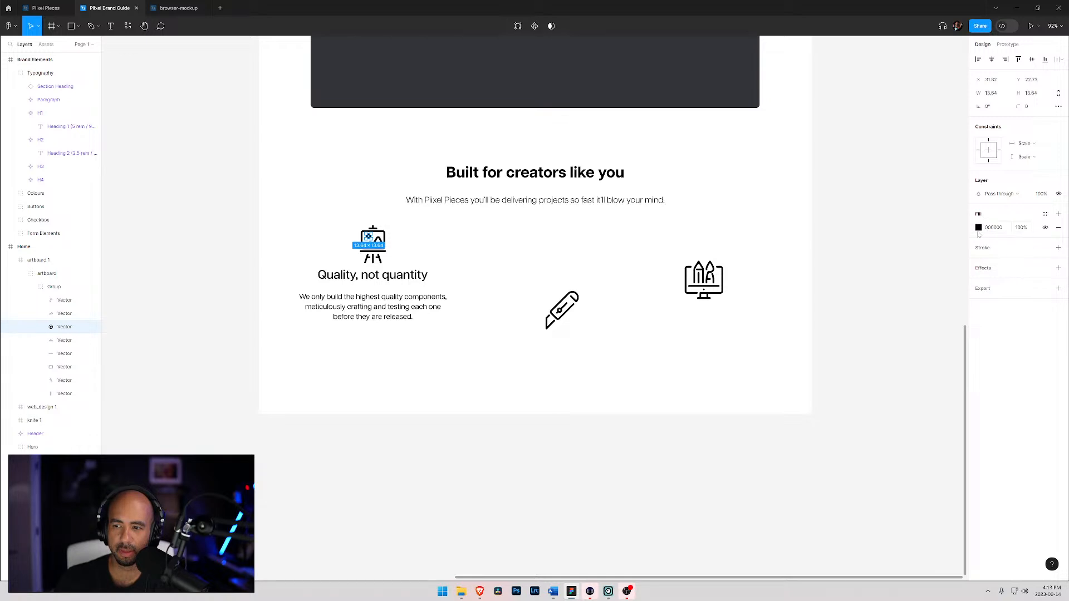
Add a drop shadow effect to the circle vector in the artboard icon.
click(1059, 268)
click(1036, 283)
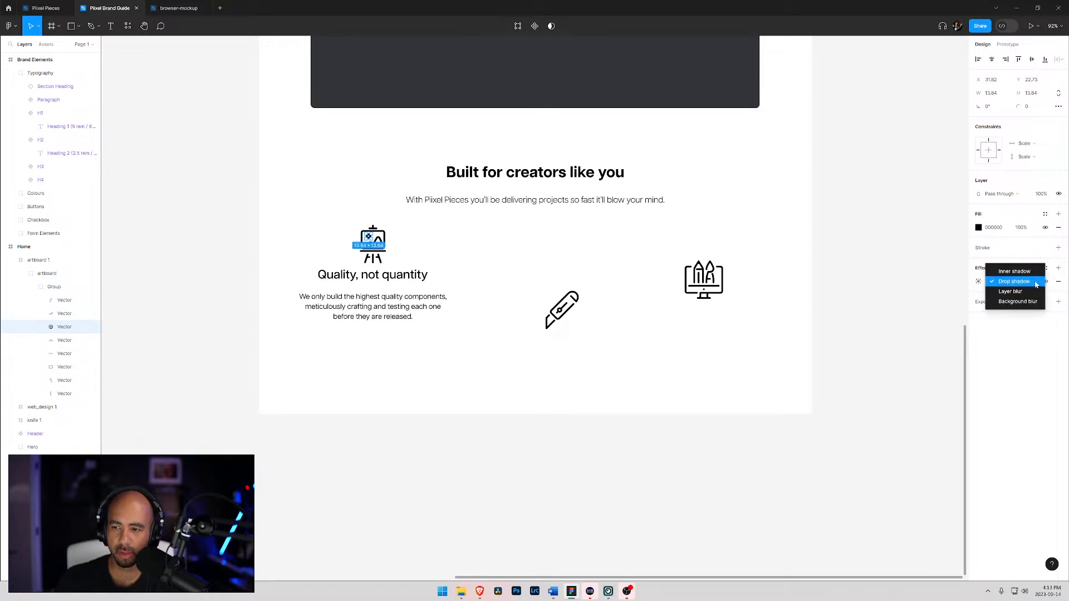
key(Escape)
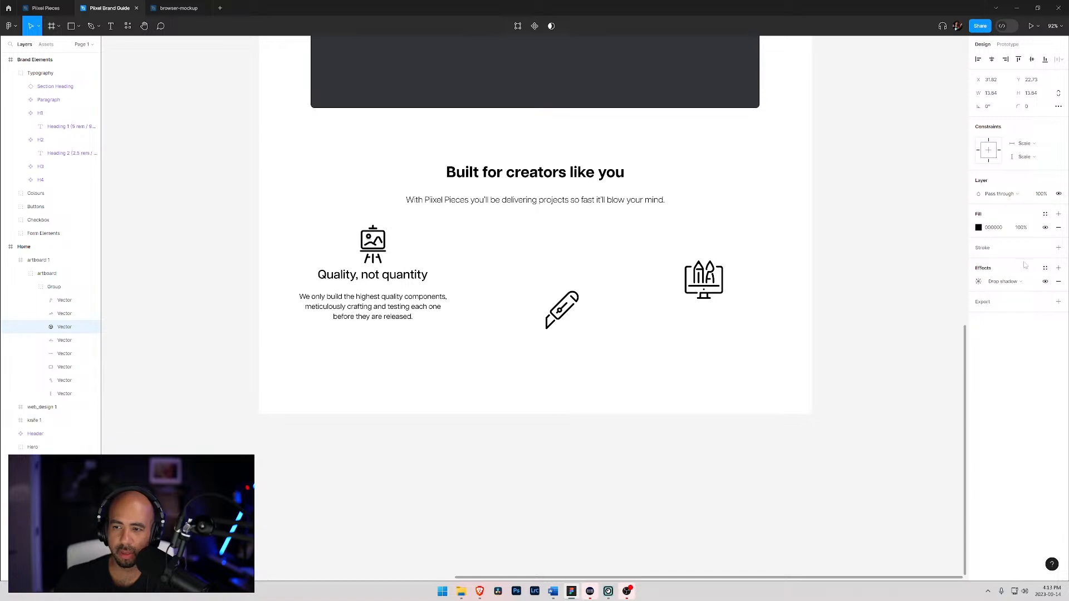
Change the circle vector's fill to a linear gradient and give its first stop the red document colour.
click(979, 227)
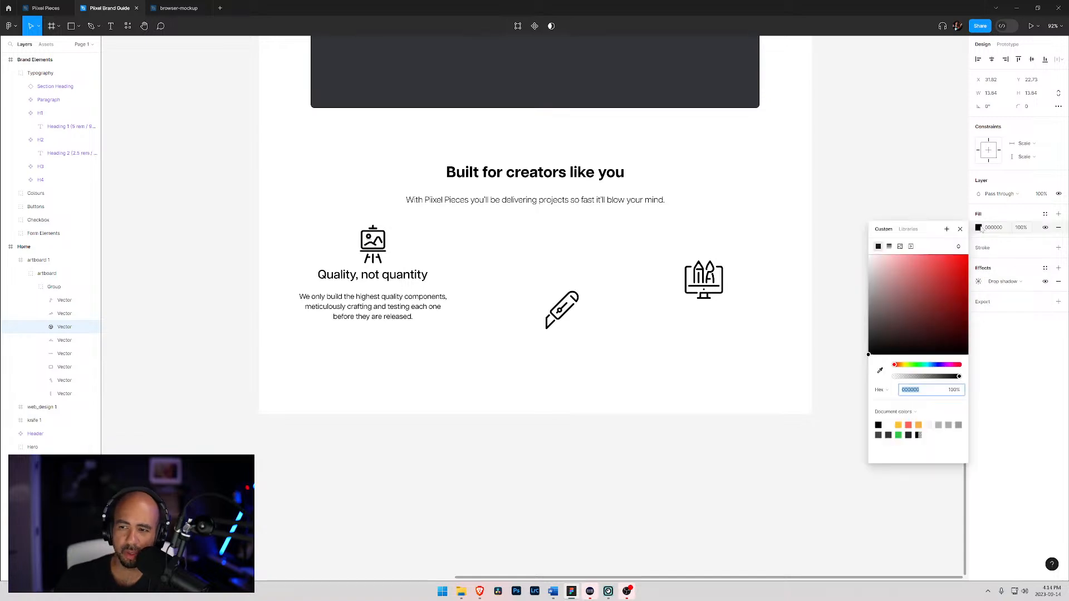
click(889, 246)
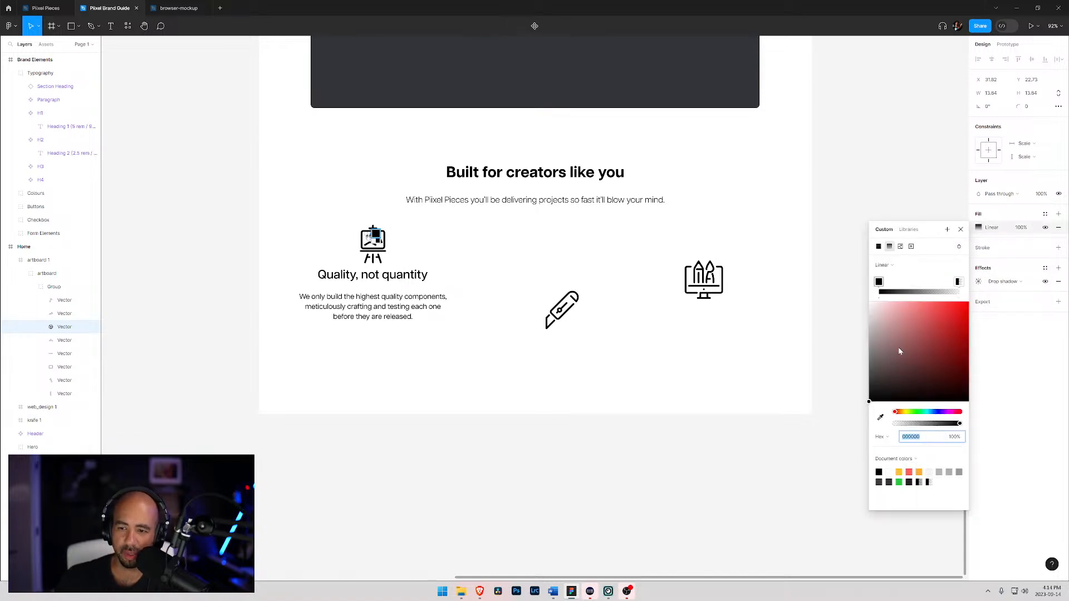
click(910, 471)
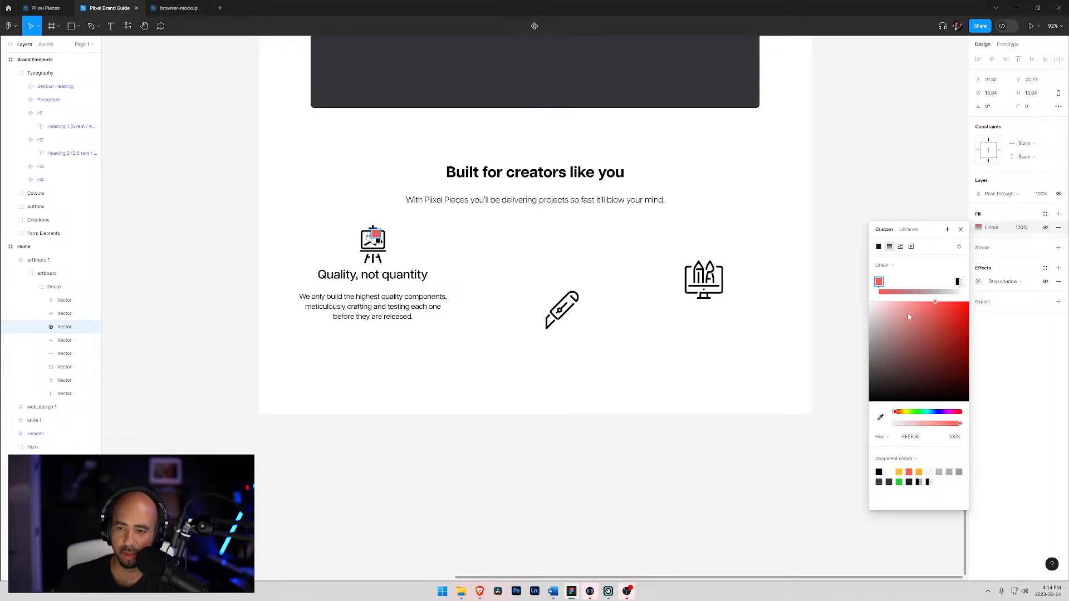
Set the gradient's end stop to a fully opaque orange based on the yellow document colour.
click(958, 282)
drag(909, 388, 941, 313)
drag(898, 412, 913, 413)
click(962, 315)
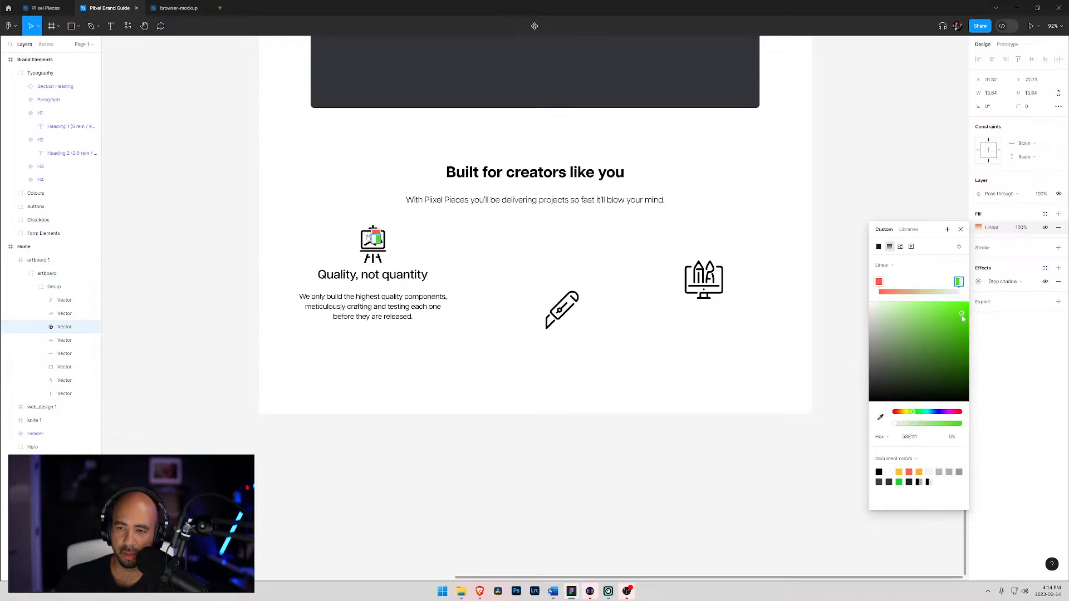
click(909, 473)
click(899, 472)
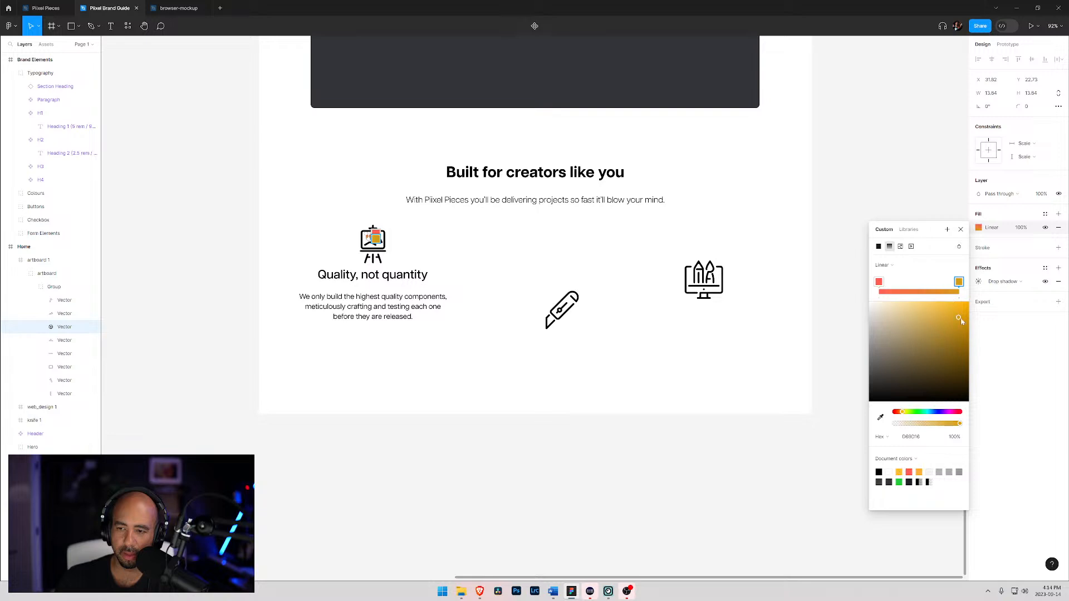
click(967, 342)
click(497, 254)
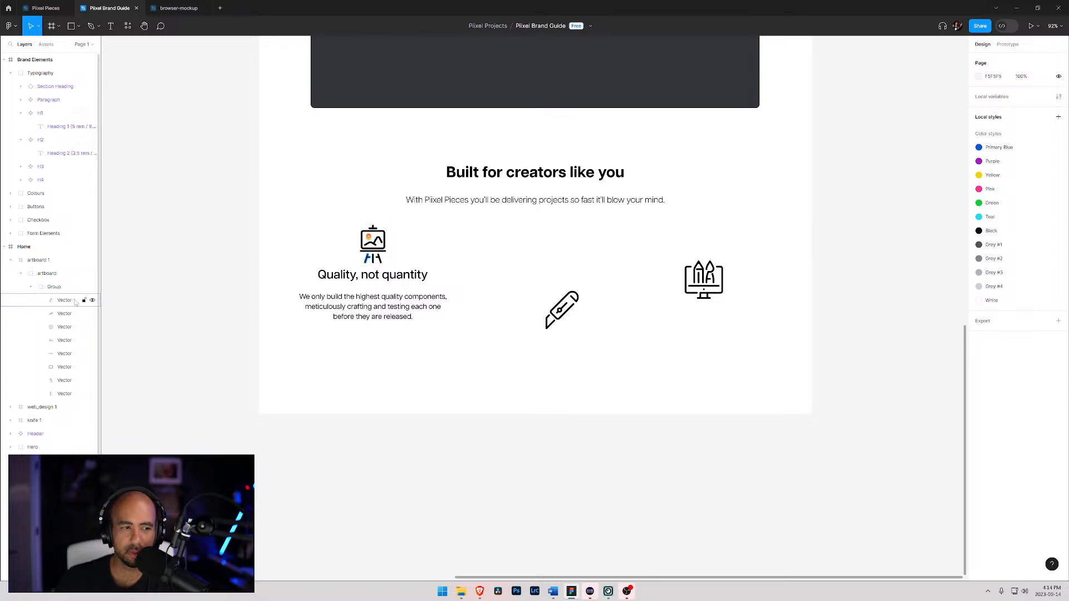
Remove the drop shadow effect from the artboard icon's circle vector.
click(65, 314)
click(65, 326)
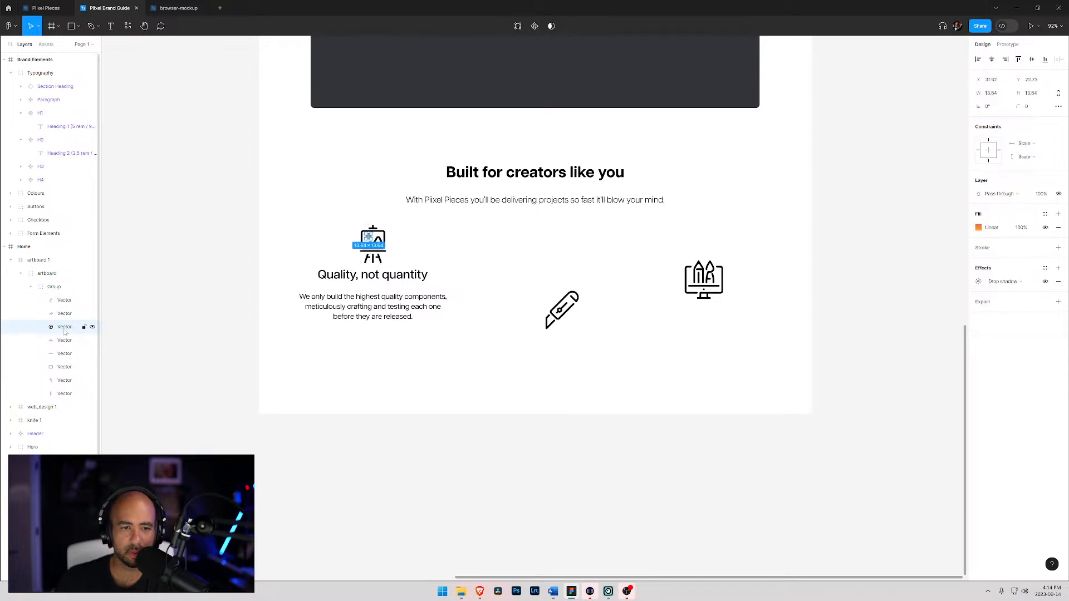
click(1059, 286)
click(479, 289)
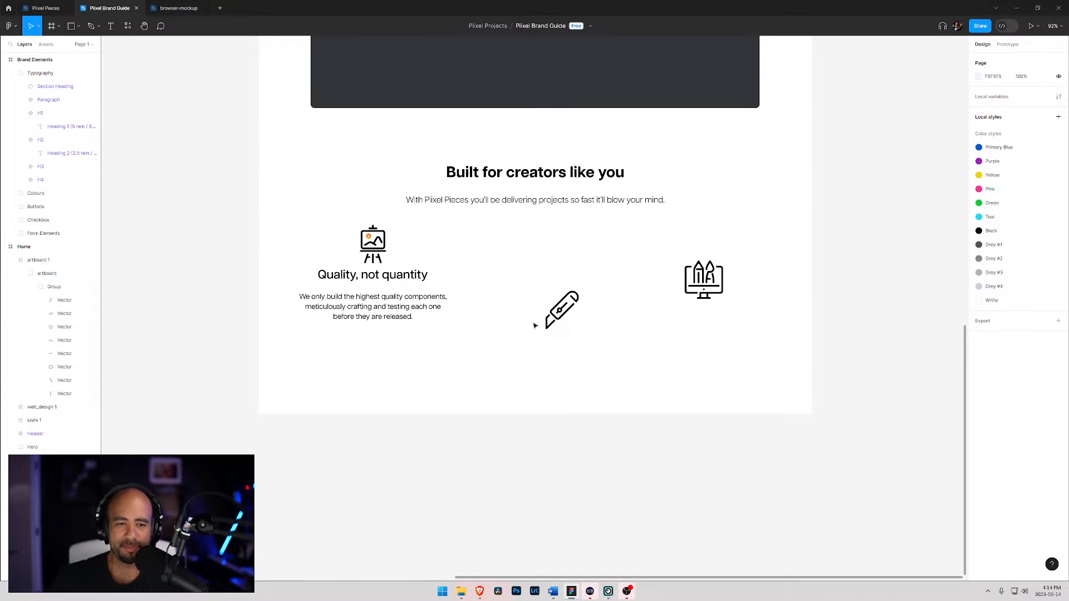
Move the knife icon level with the artboard icon, near the middle beneath the section's subtitle.
drag(563, 318, 539, 251)
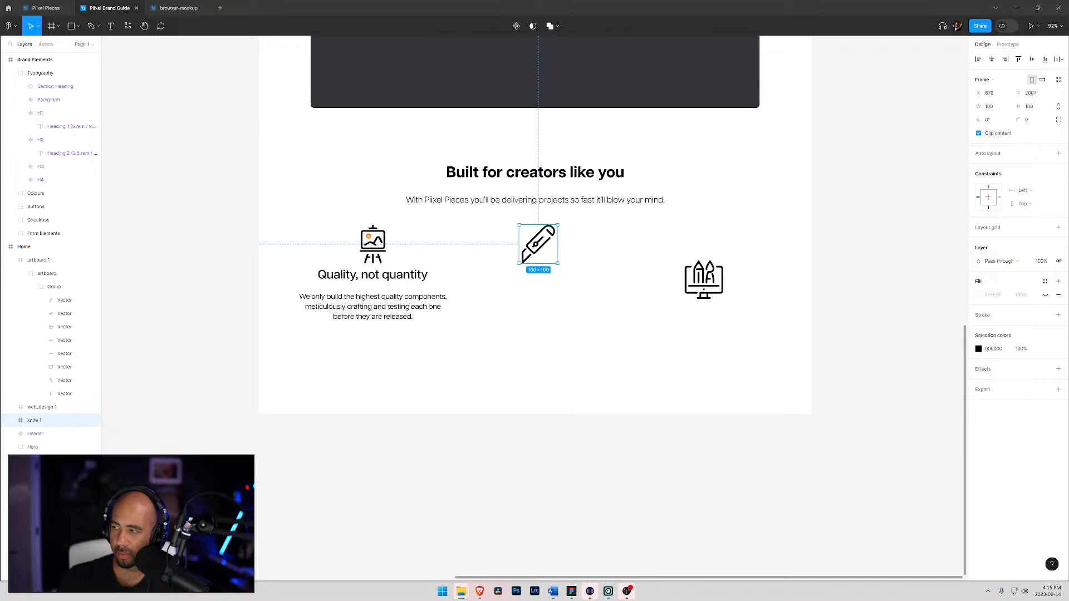
Switch to File Explorer and examine the happy-icons PNGs folder as large thumbnails, then return to the Figma design.
drag(1068, 207, 591, 122)
drag(743, 377, 961, 469)
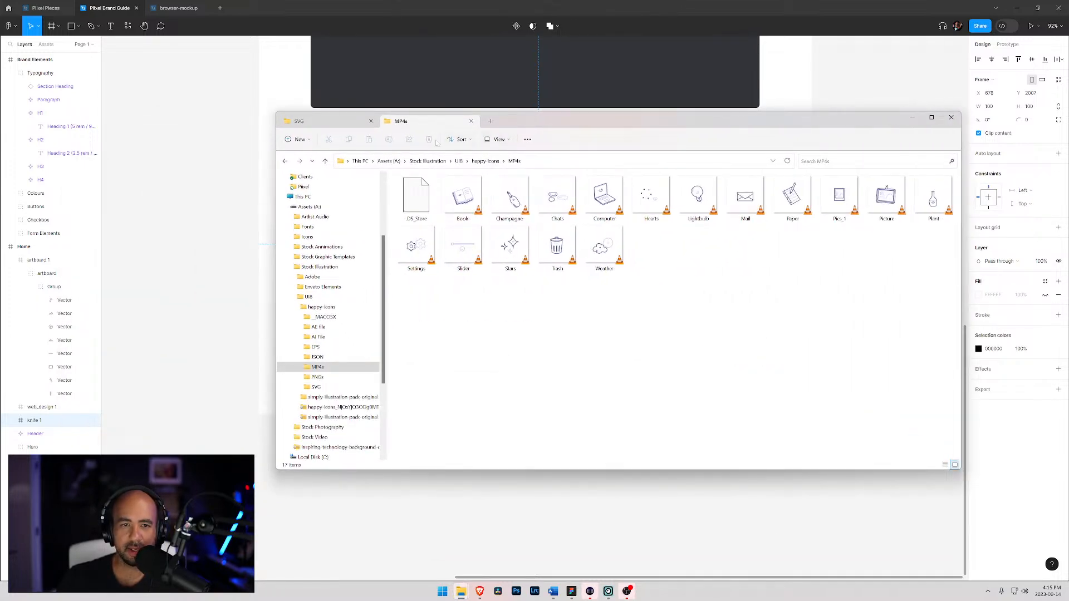
click(486, 162)
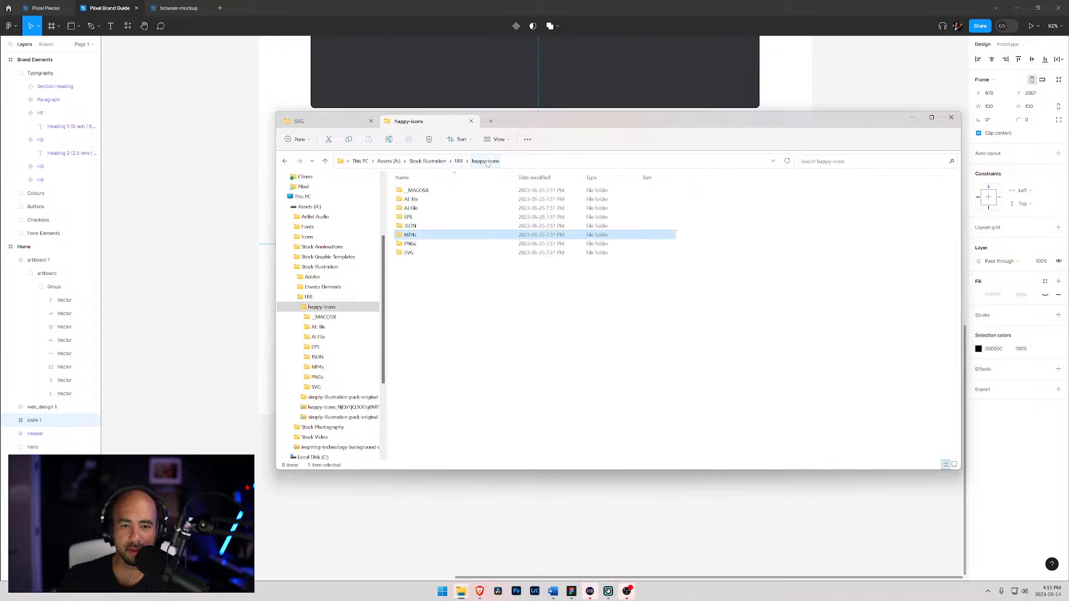
double_click(413, 243)
click(499, 139)
click(508, 159)
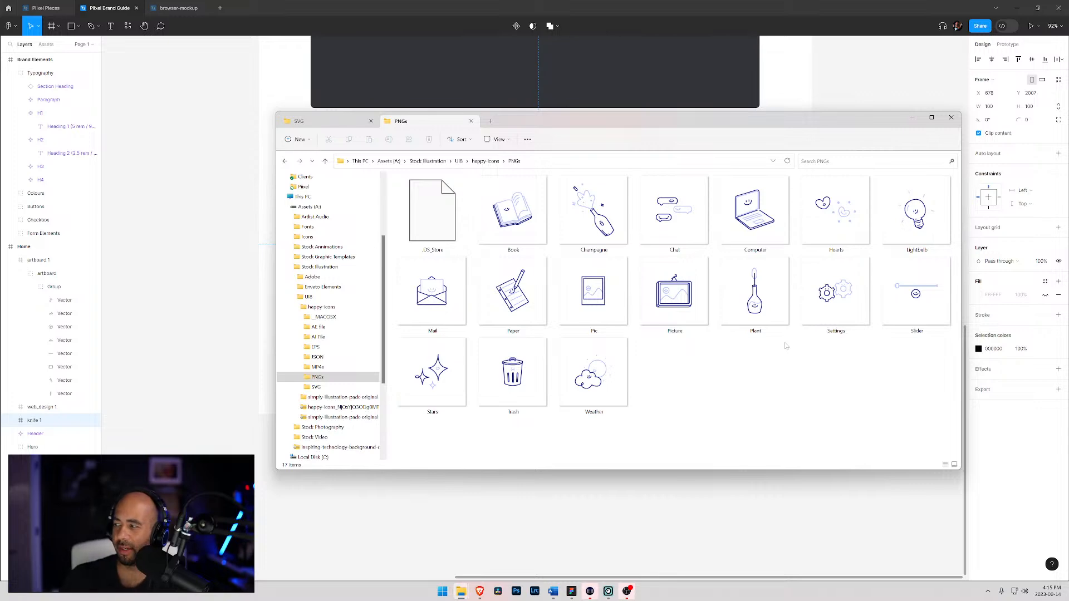
drag(726, 121, 1068, 139)
click(759, 285)
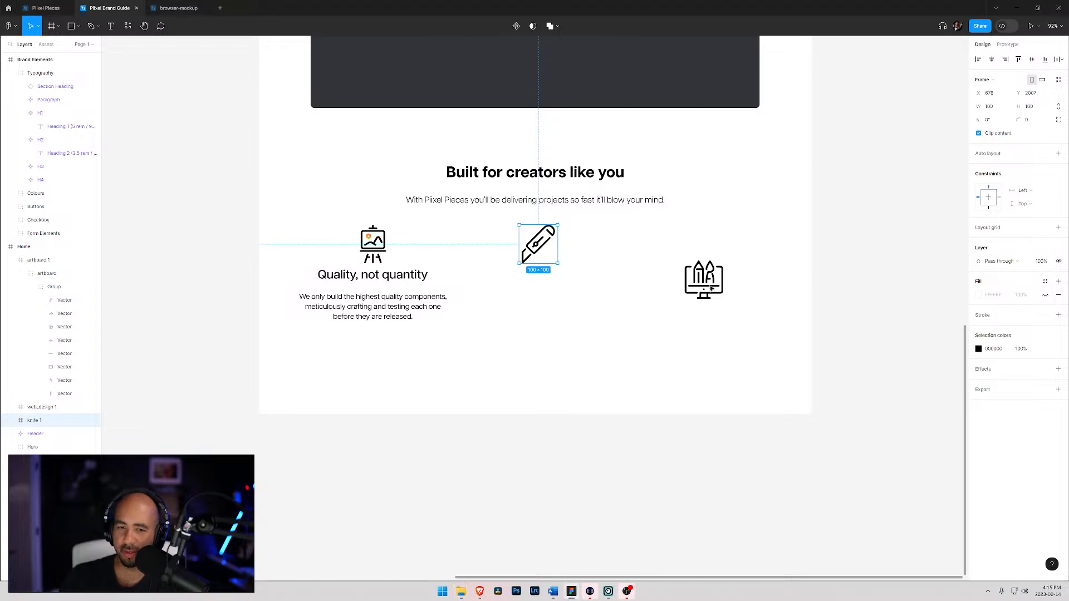
Nest the artboard icon inside the Feature group, above its title layer.
click(416, 279)
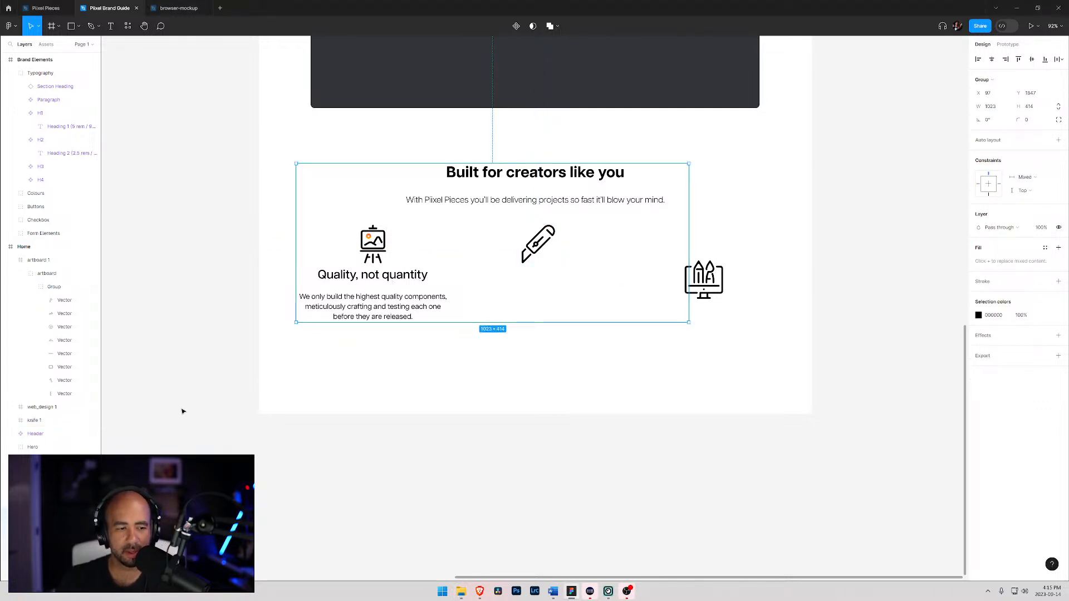
scroll(329, 292, down, 3)
scroll(356, 243, down, 5)
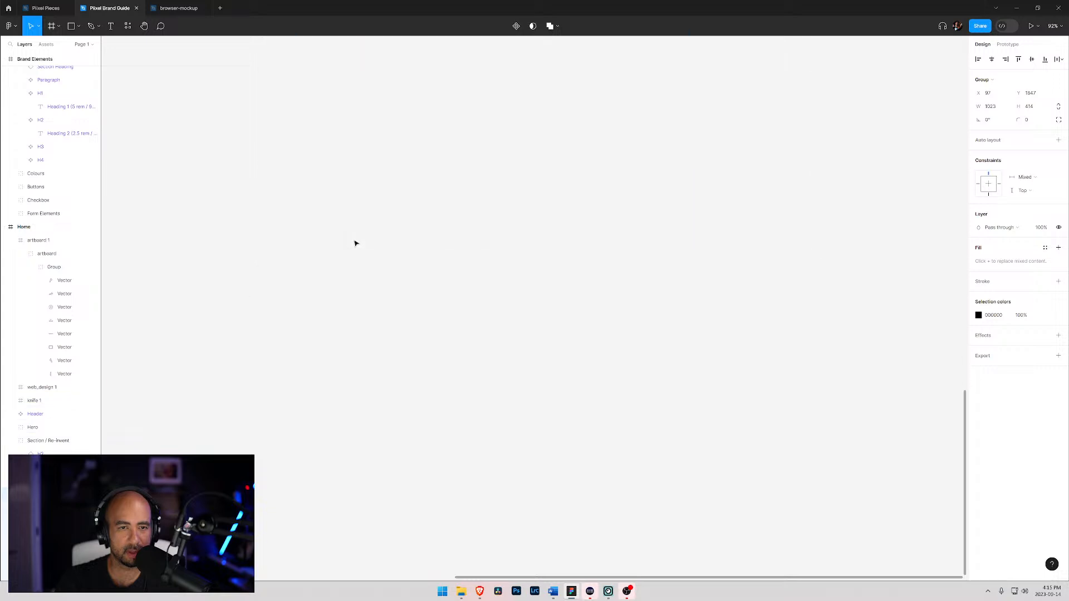
scroll(357, 243, up, 8)
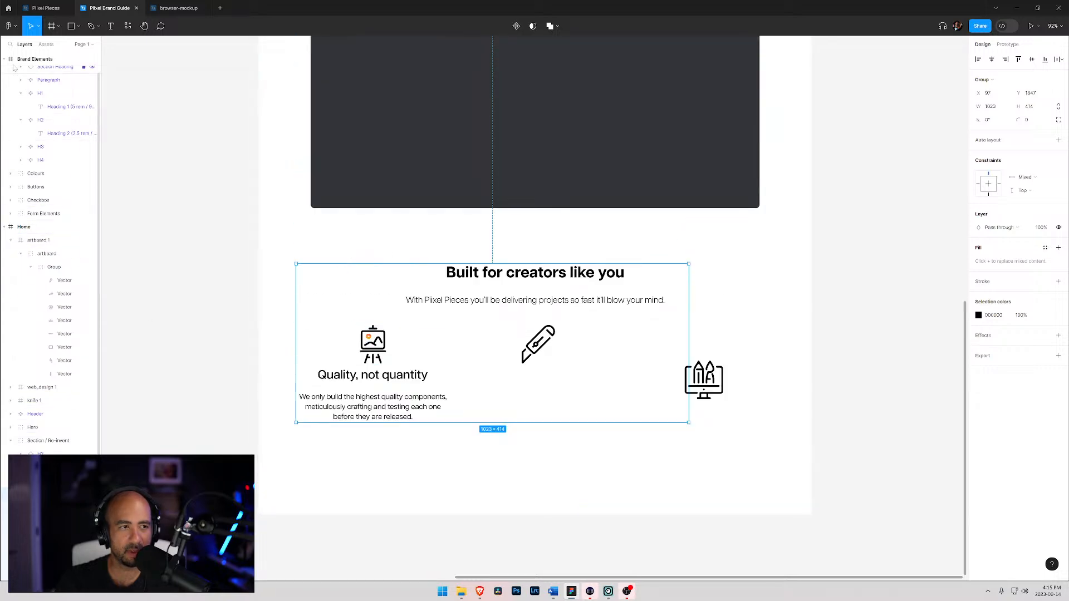
scroll(17, 250, down, 3)
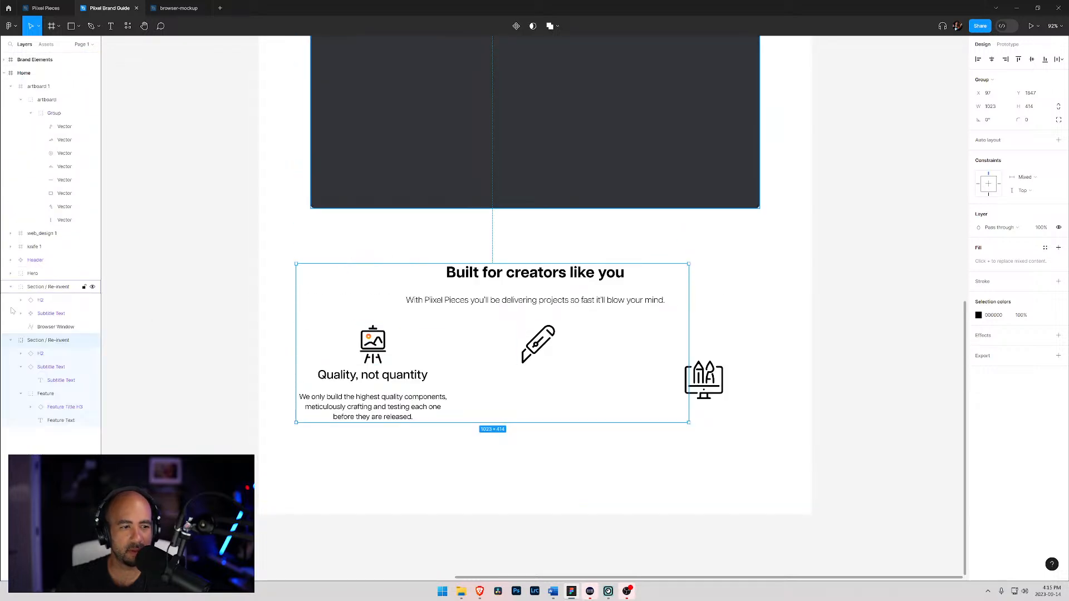
click(45, 394)
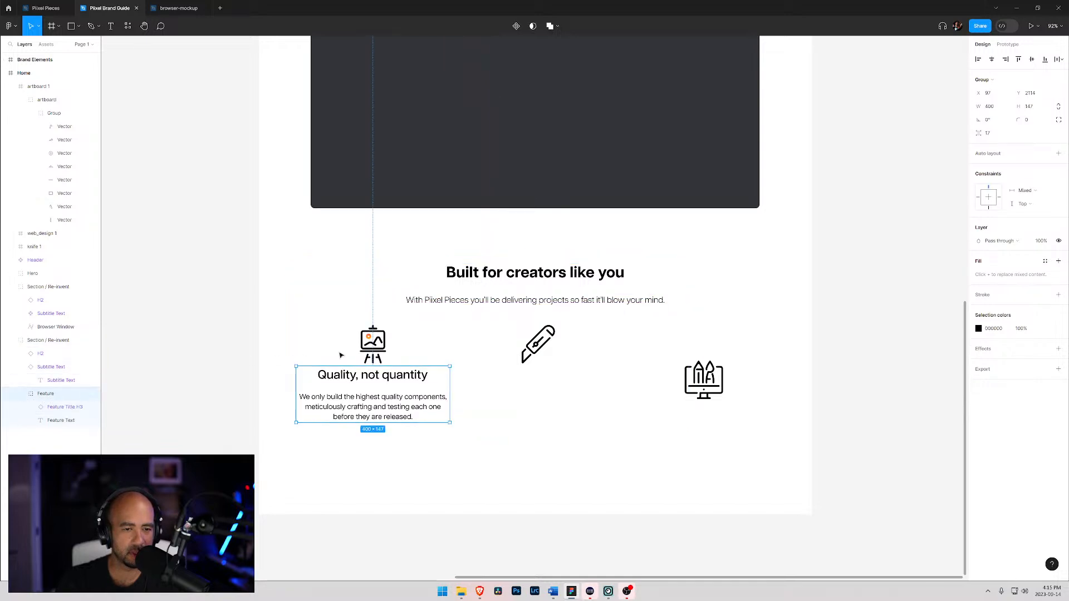
click(369, 351)
click(11, 87)
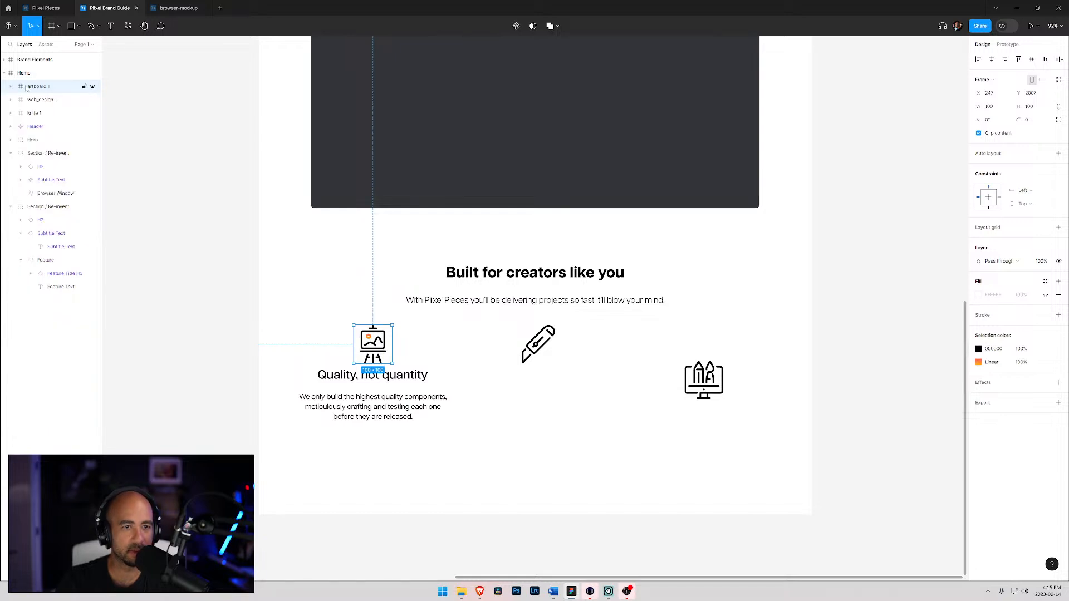
drag(25, 90, 40, 272)
Duplicate the Feature group and place the copy beside the original, over the knife icon.
click(38, 251)
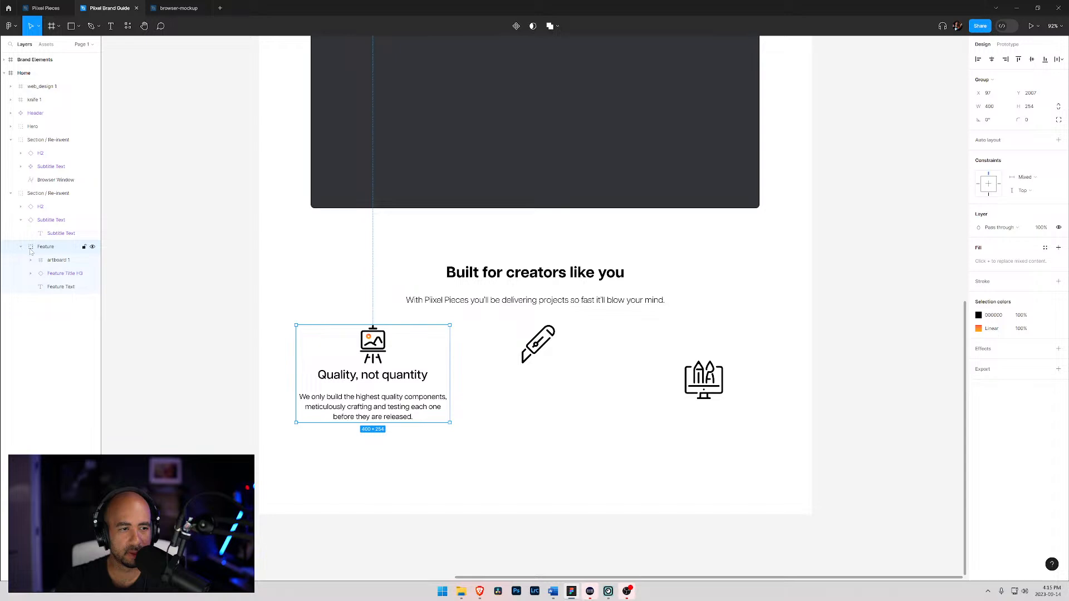
key(ctrl+d)
click(45, 301)
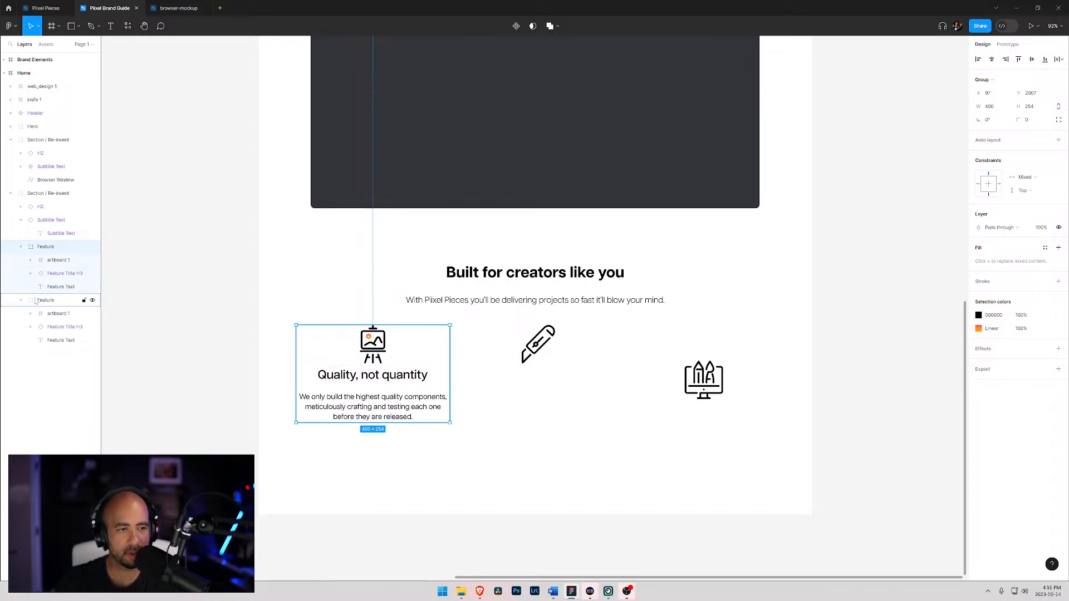
drag(353, 359, 527, 369)
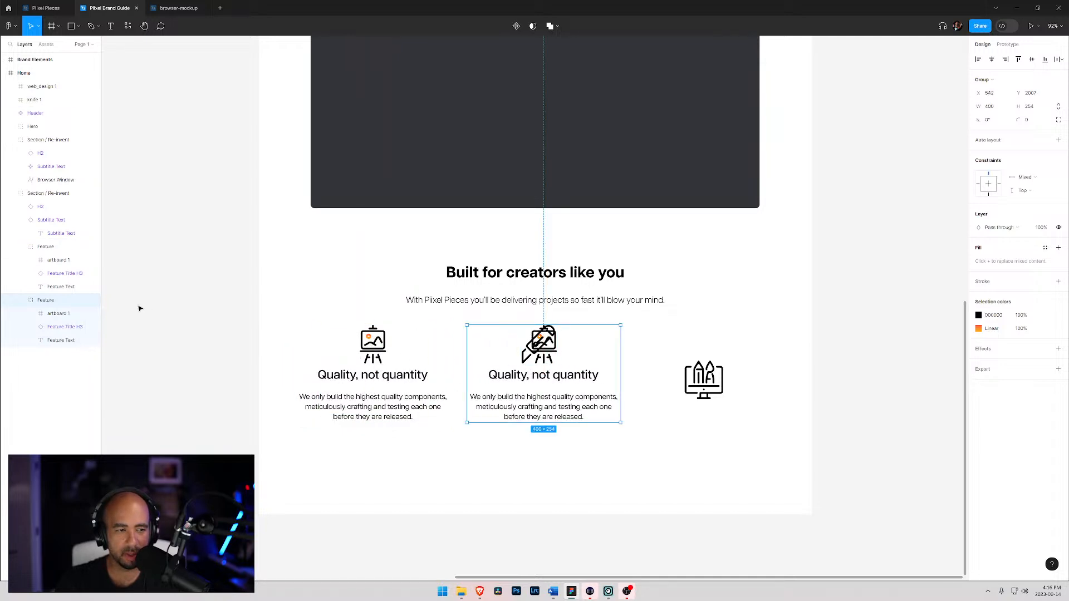
Replace the artboard icon in the duplicated Feature group with the knife icon, nested above the title layer.
click(55, 316)
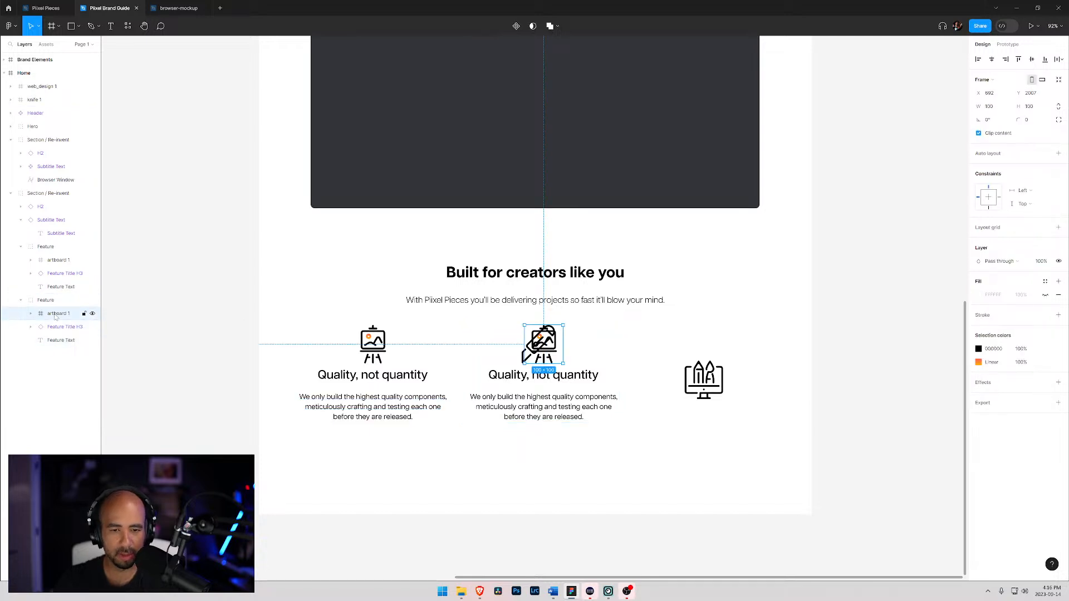
key(Delete)
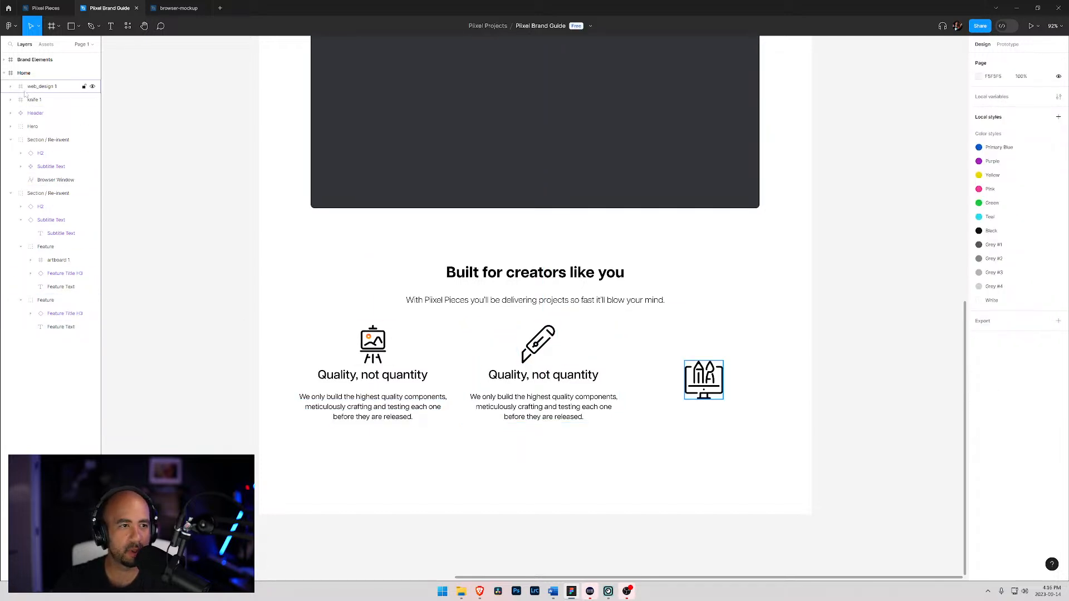
drag(28, 100, 57, 309)
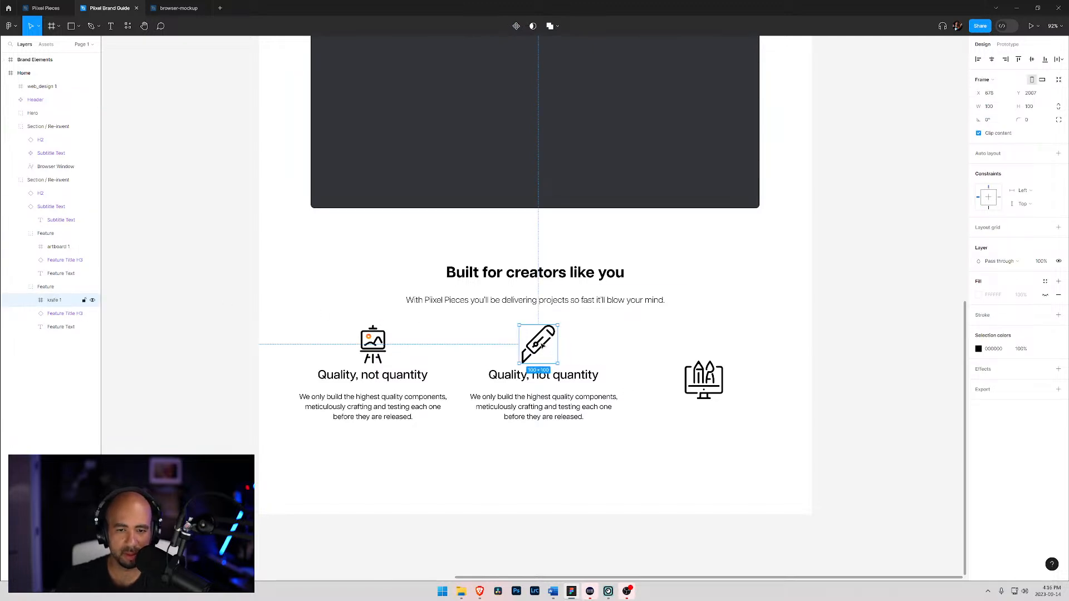
Align the second feature's icon, title and text on their horizontal centres, and centre the feature group horizontally within its section.
key(ctrl+a)
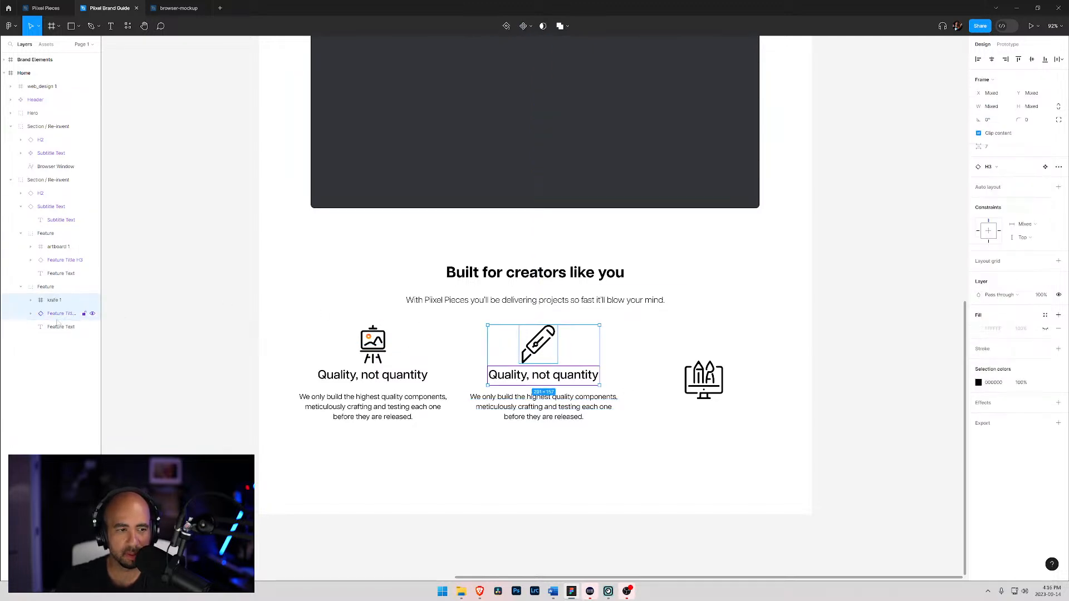
click(991, 59)
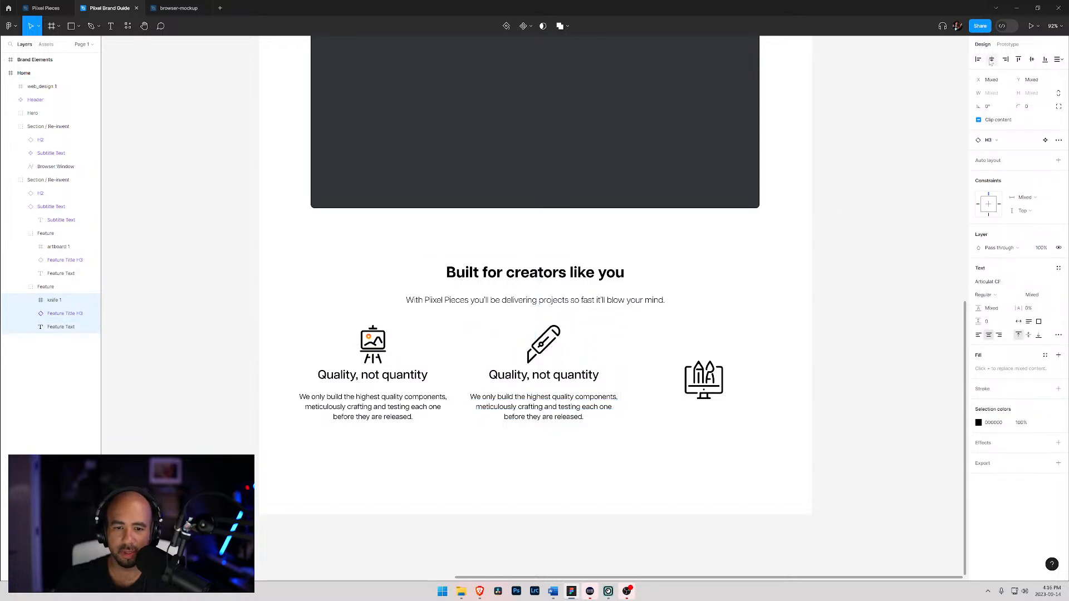
click(53, 288)
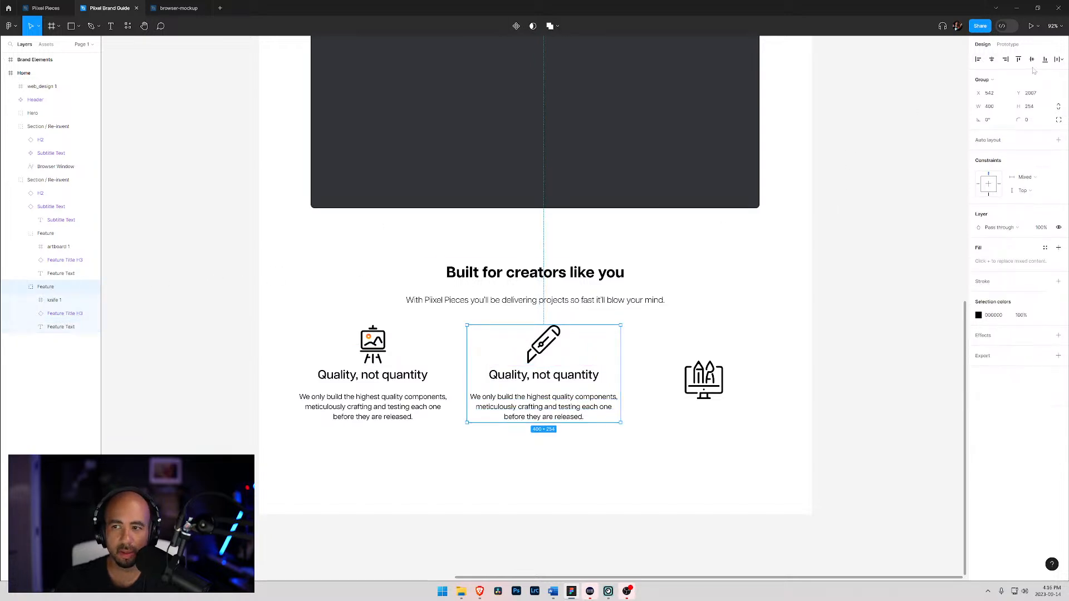
click(992, 59)
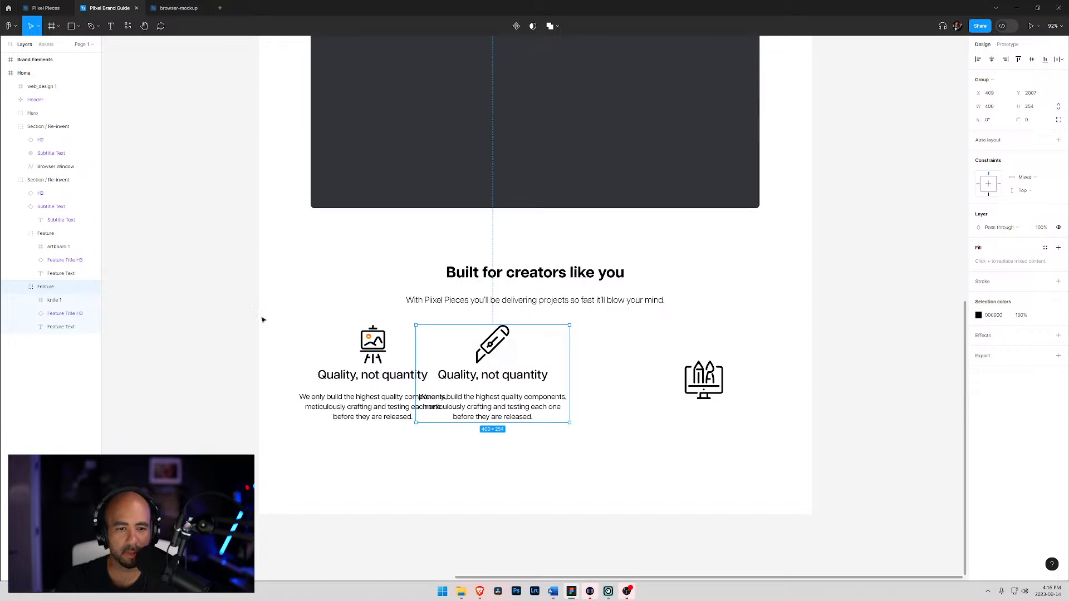
scroll(370, 312, up, 10)
scroll(373, 314, up, 1)
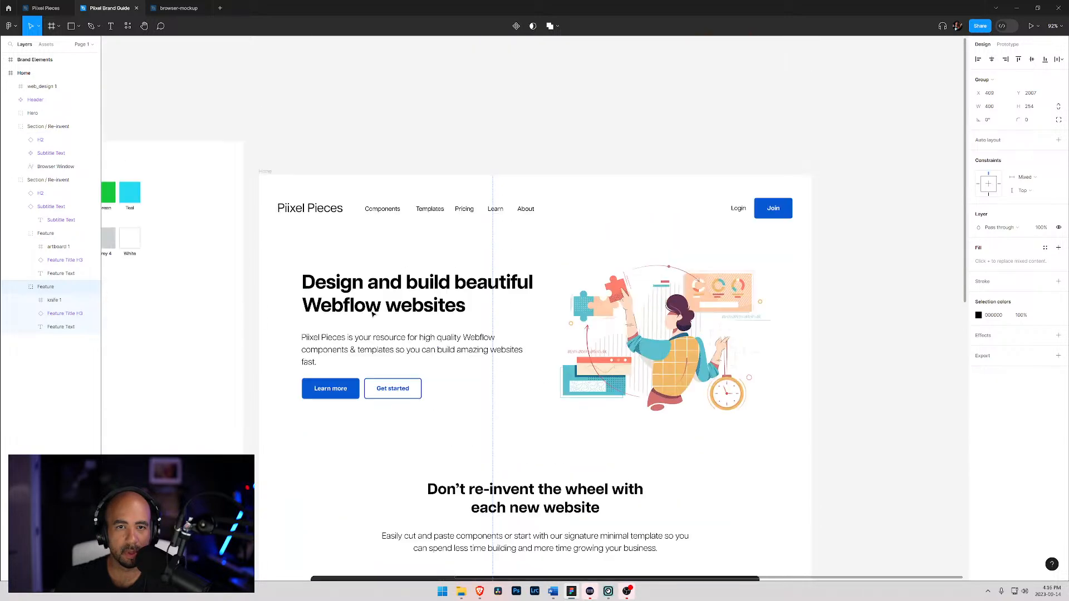
scroll(334, 312, down, 5)
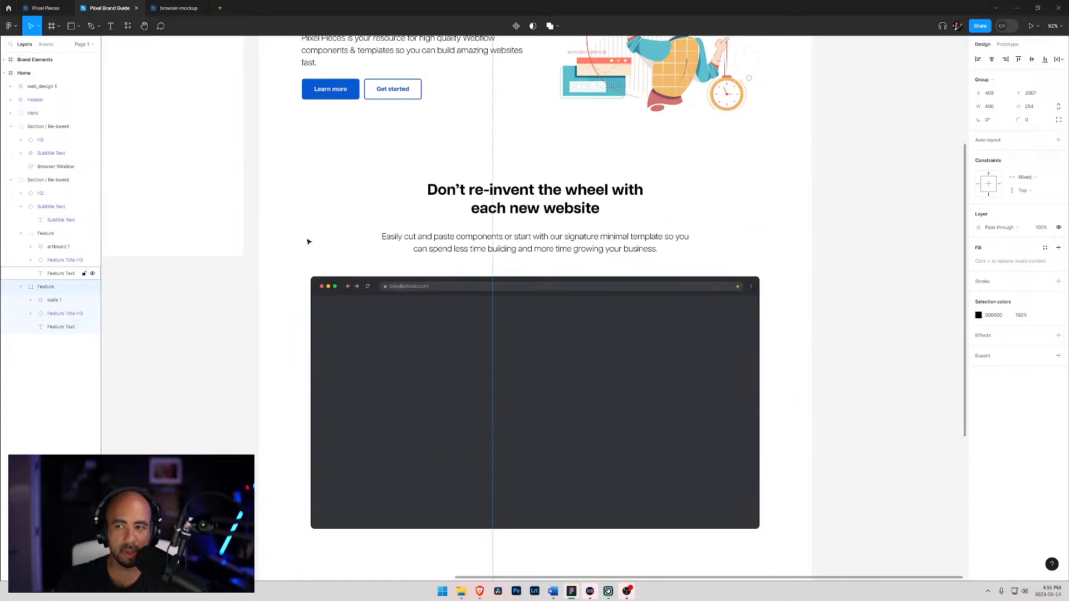
scroll(587, 327, down, 7)
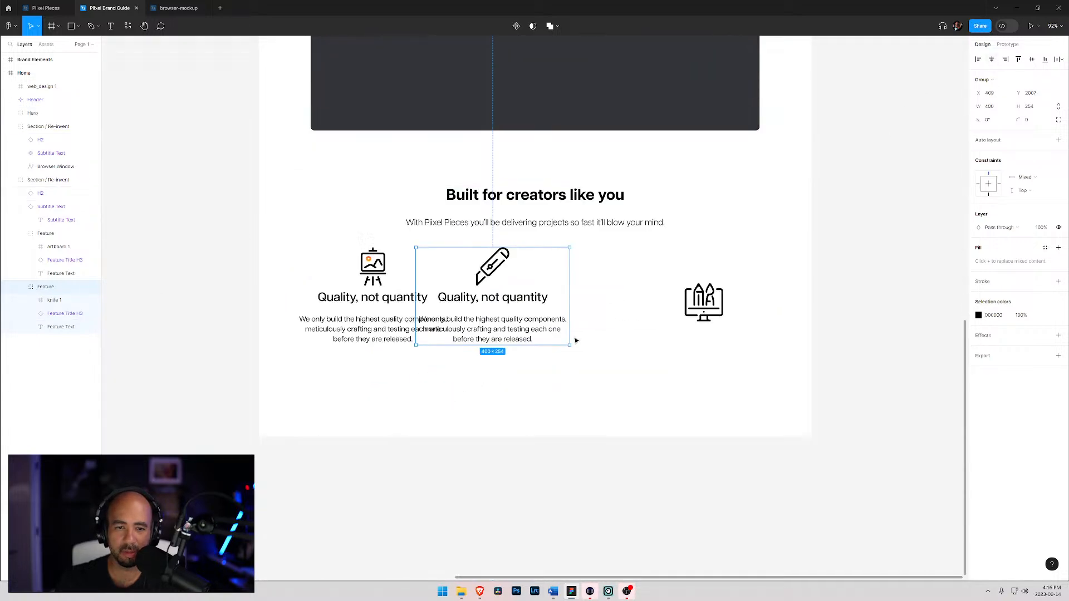
click(1005, 61)
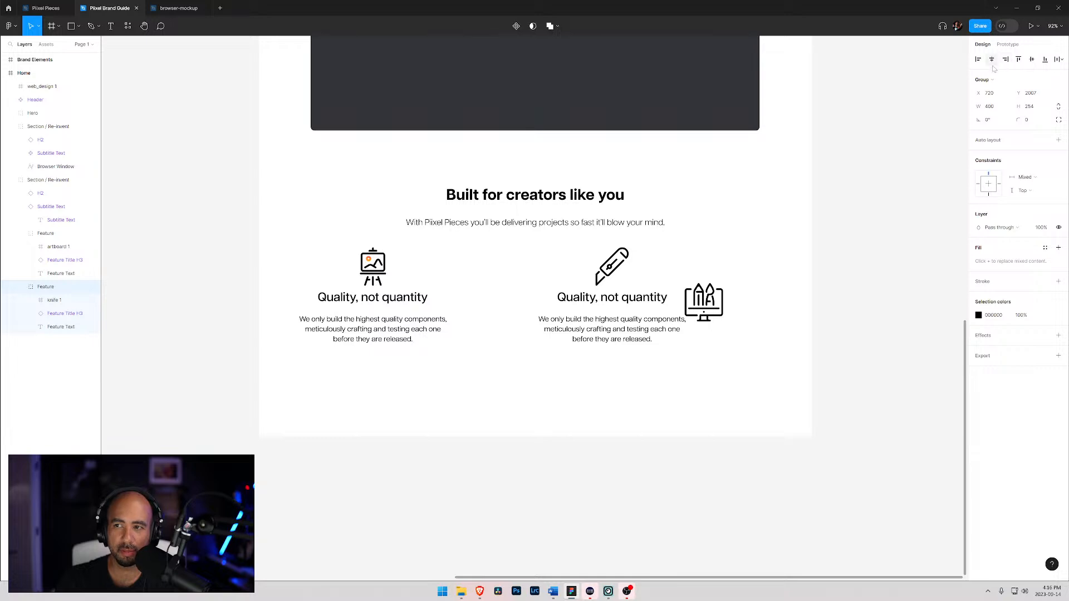
click(992, 62)
click(979, 66)
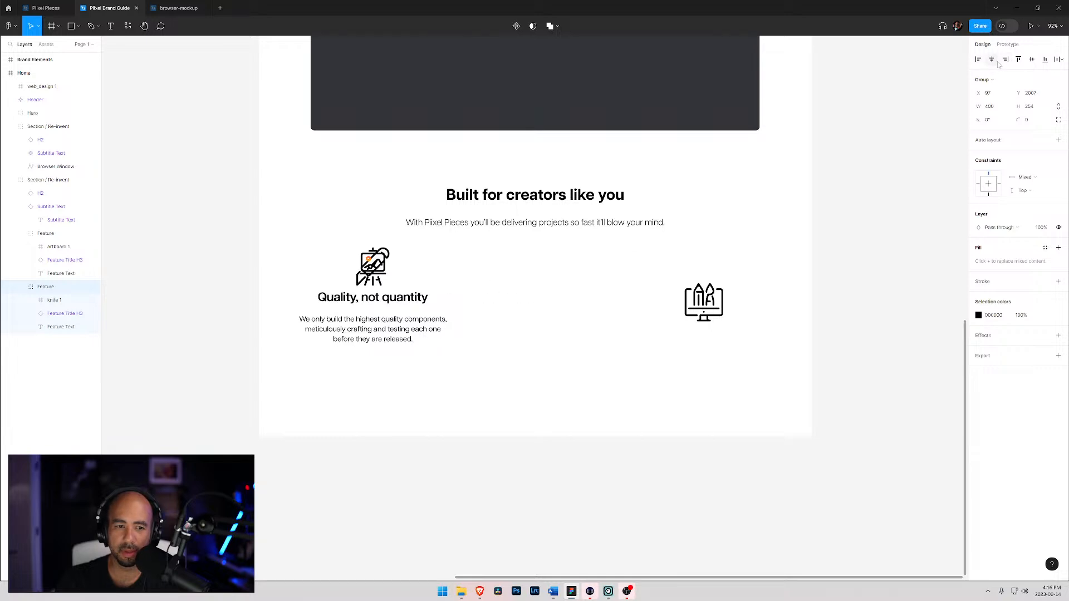
key(ctrl+z)
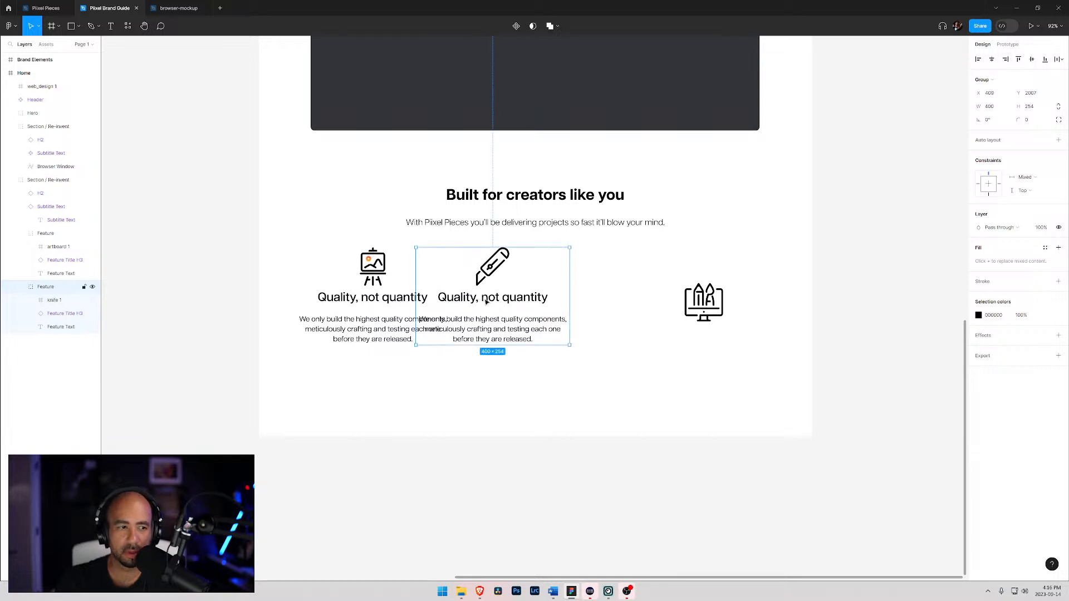
Move the second Feature group sideways so it is centred beneath the section heading, and rename it Feature / 2.
drag(487, 303, 529, 302)
click(402, 391)
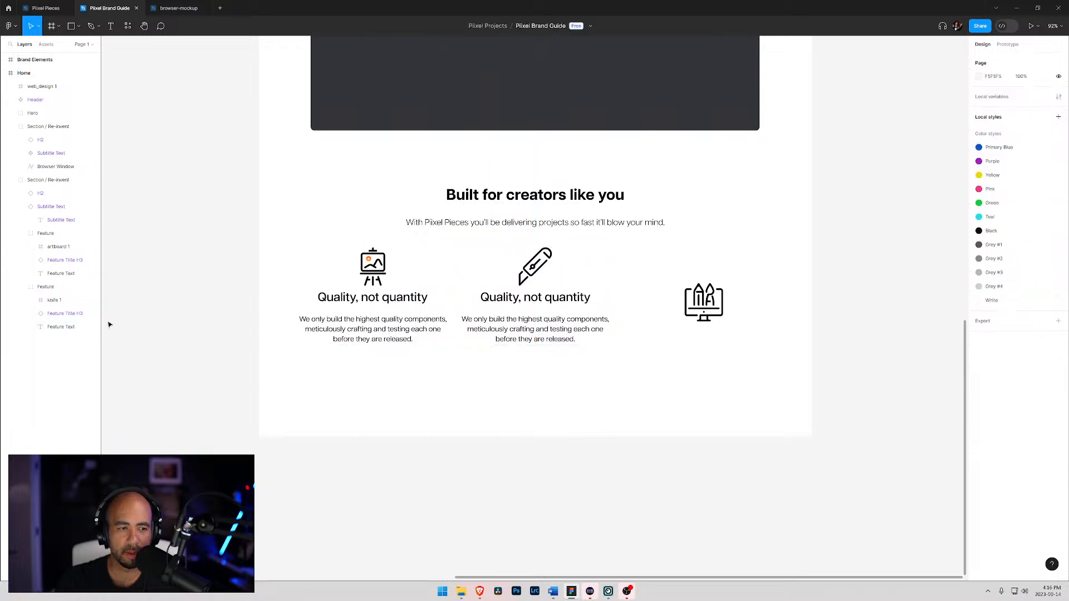
click(46, 287)
double_click(50, 287)
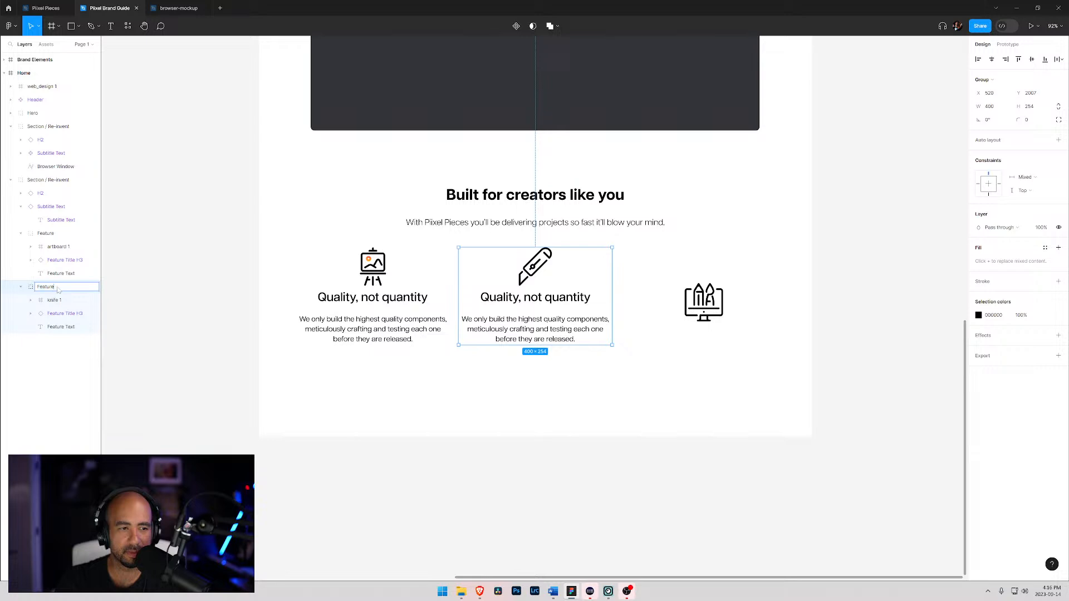
text(/ 2)
Rename the feature group with the artboard icon as Feature / 1.
click(53, 234)
double_click(55, 234)
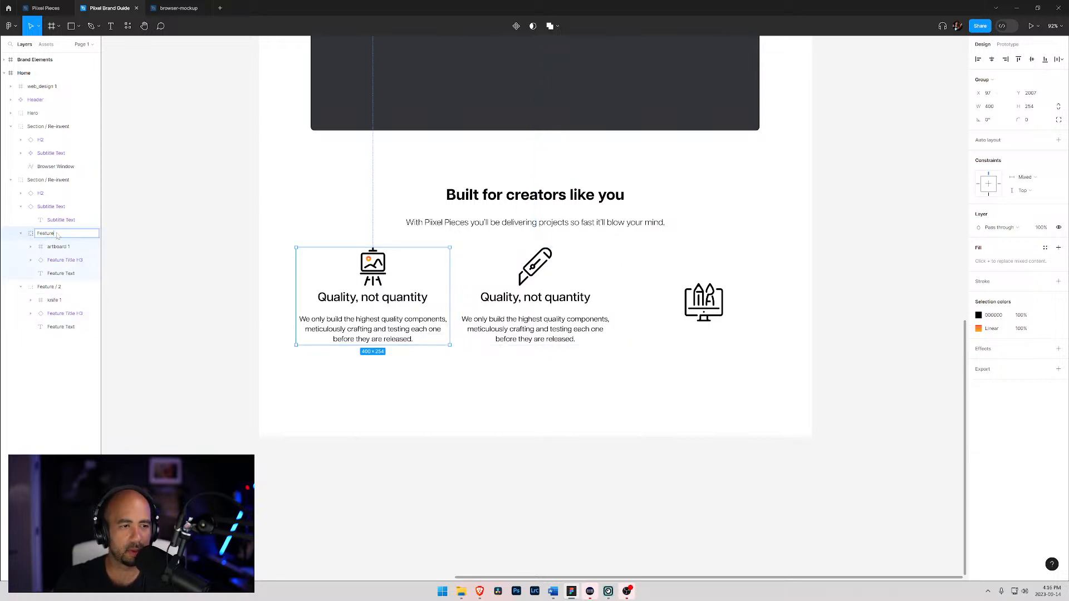
key(Return)
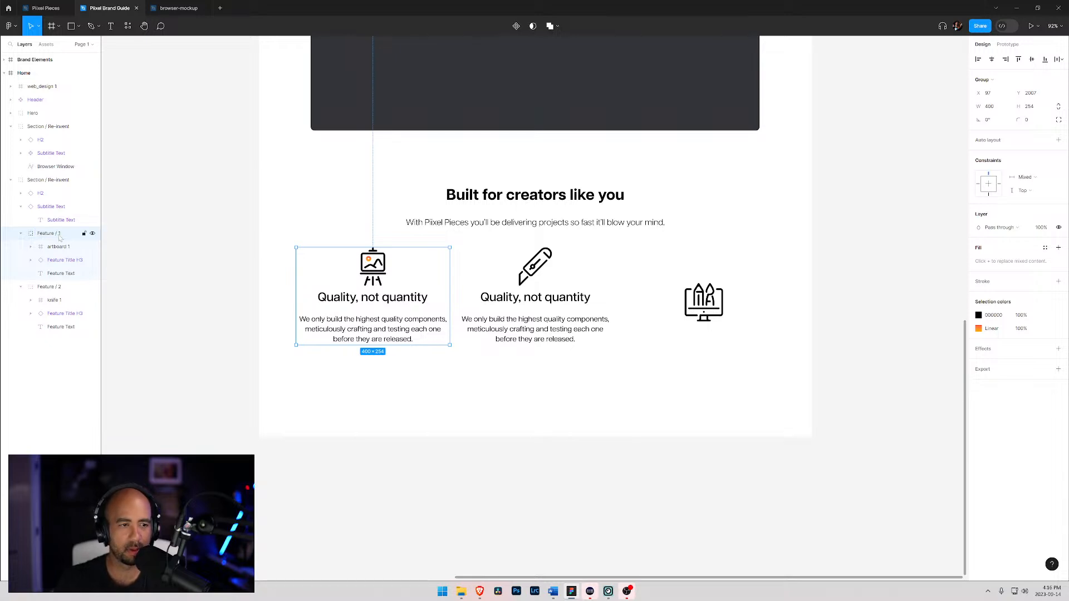
Duplicate the Feature / 2 group, keep the copy below it in the layer order, and place the copy over the web design icon.
click(500, 306)
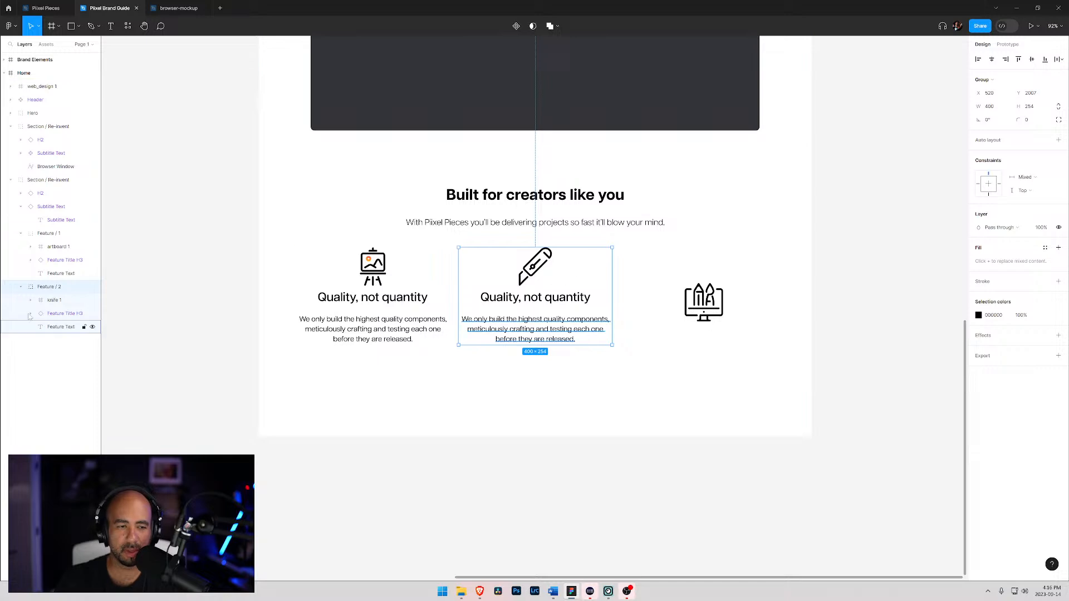
click(22, 288)
key(ctrl+d)
drag(37, 299, 37, 290)
key(ctrl+z)
drag(32, 344, 30, 284)
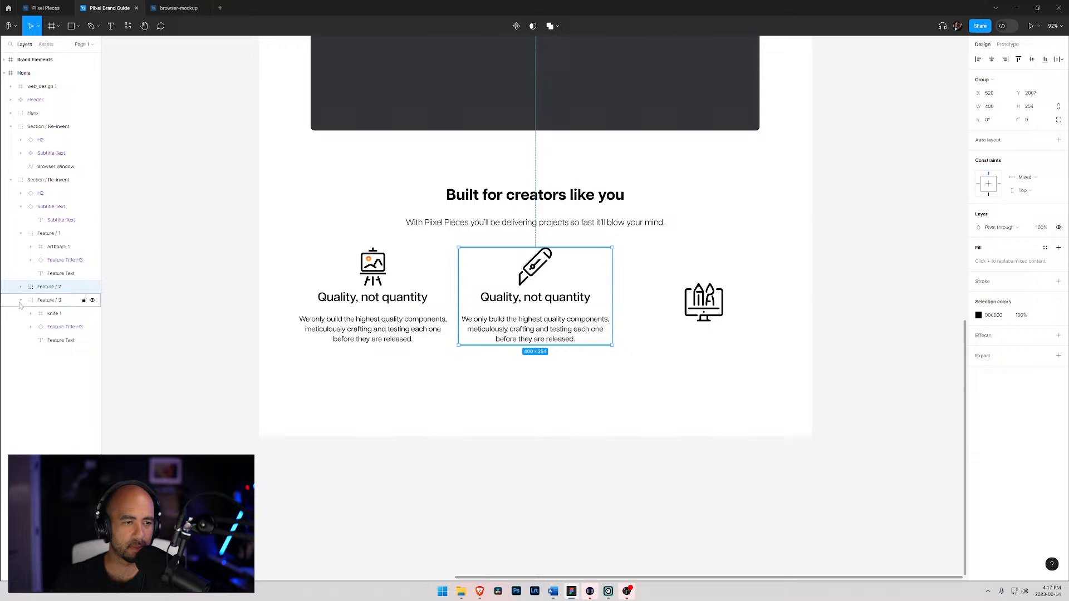
click(36, 301)
drag(538, 299, 719, 298)
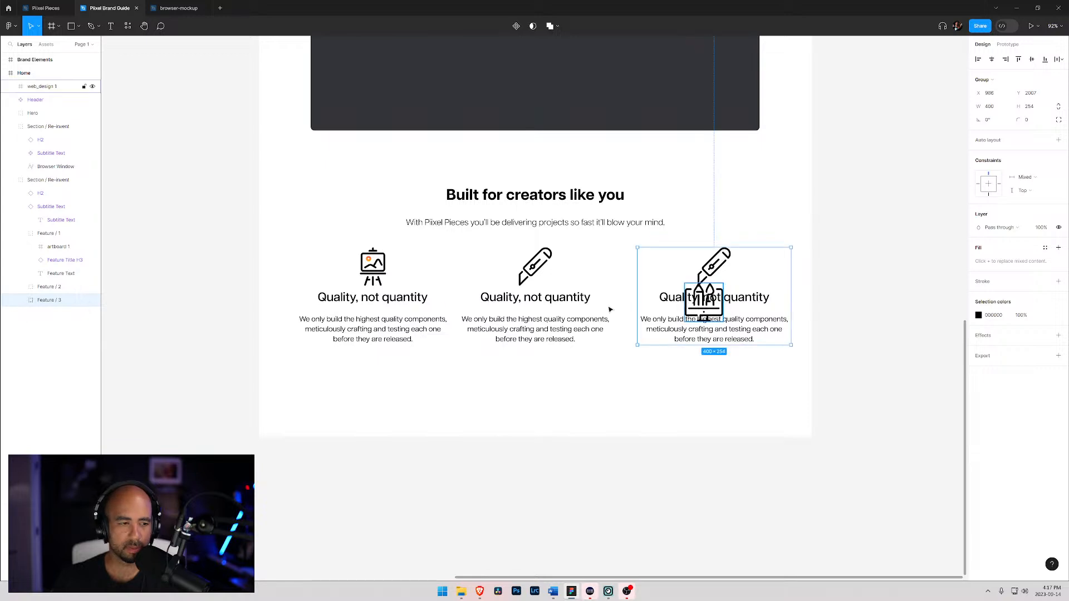
Replace the knife icon in the third feature group with the web_design icon, nested and positioned above the title.
click(21, 300)
click(54, 313)
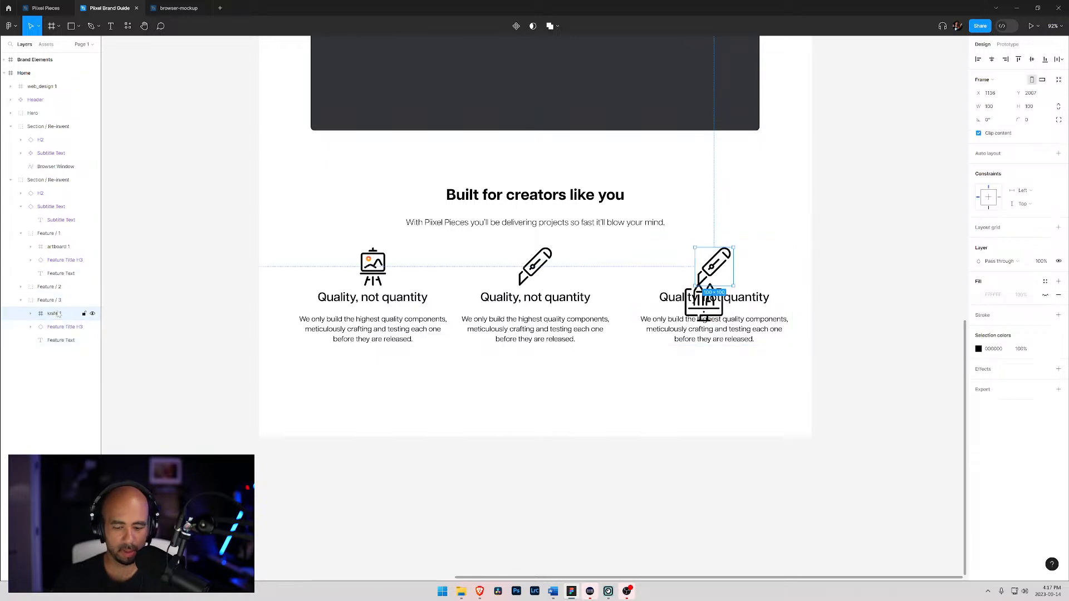
key(Delete)
drag(42, 86, 56, 315)
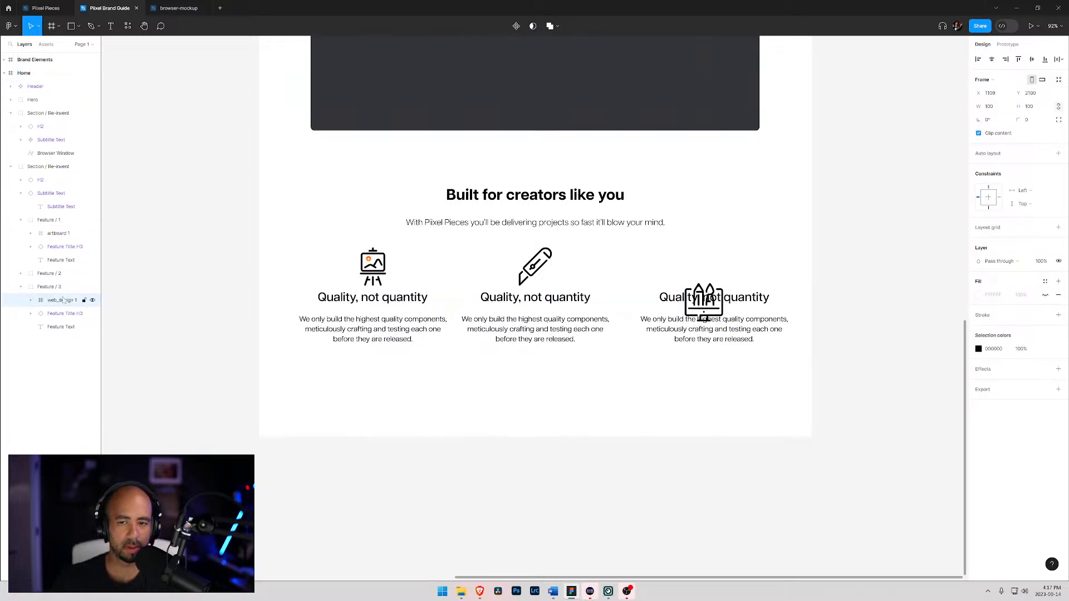
drag(711, 308, 721, 275)
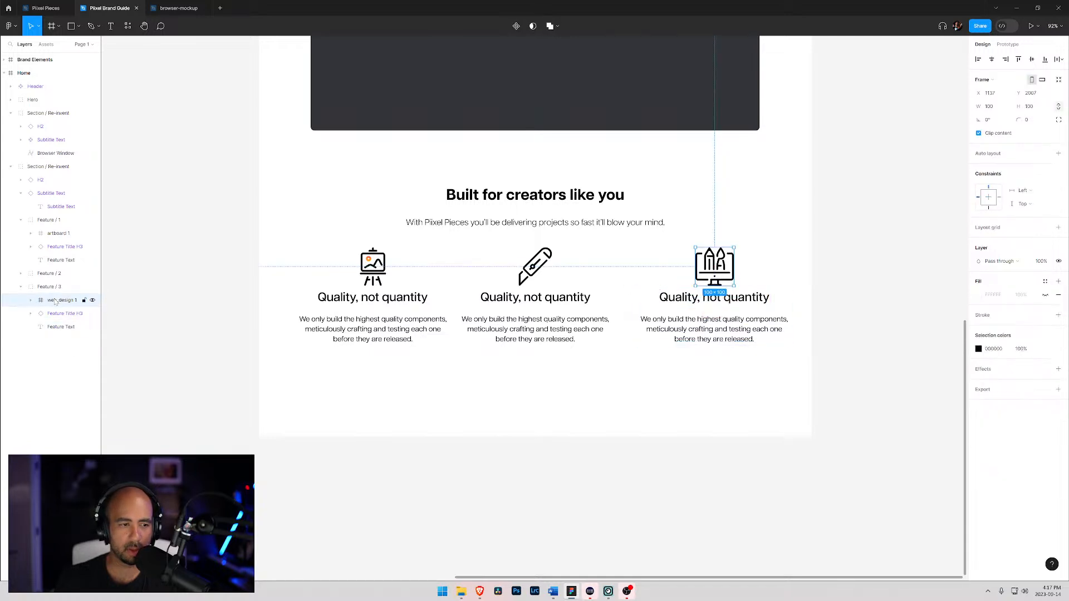
Align the third feature's icon, title and text on their horizontal centres.
shift+click(55, 327)
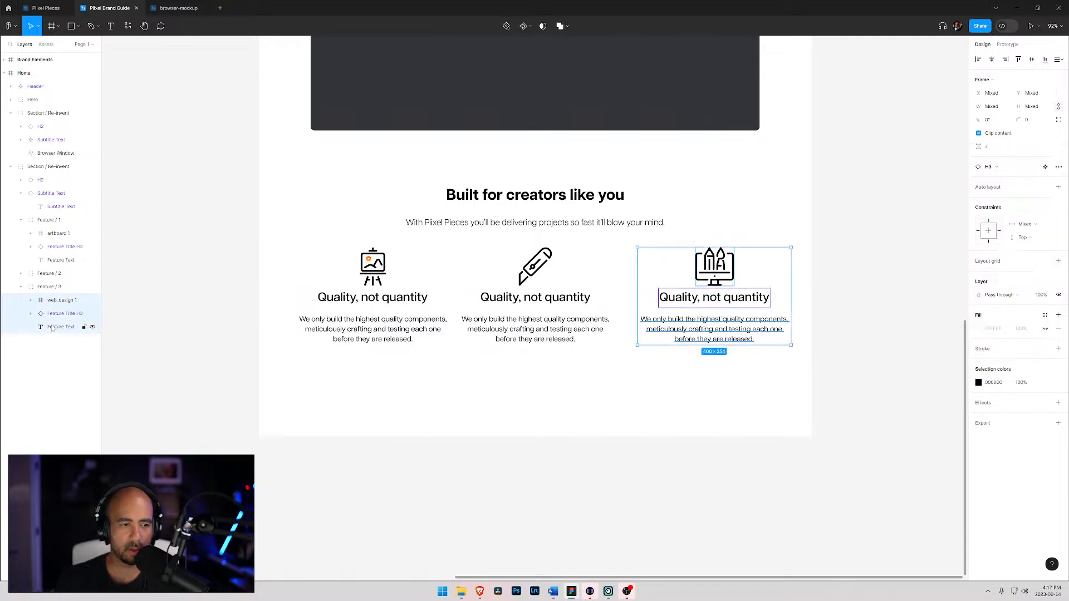
click(991, 60)
click(702, 366)
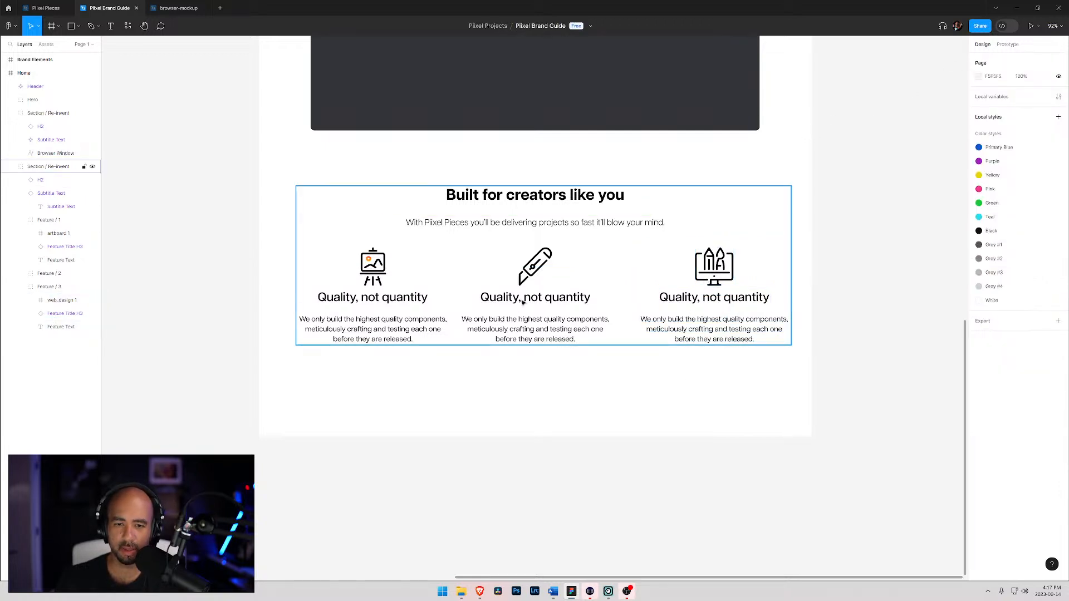
Change the second feature's title to "Ridiculously easy", correcting the spelling of the first word with the suggested replacement.
key(alt+Tab)
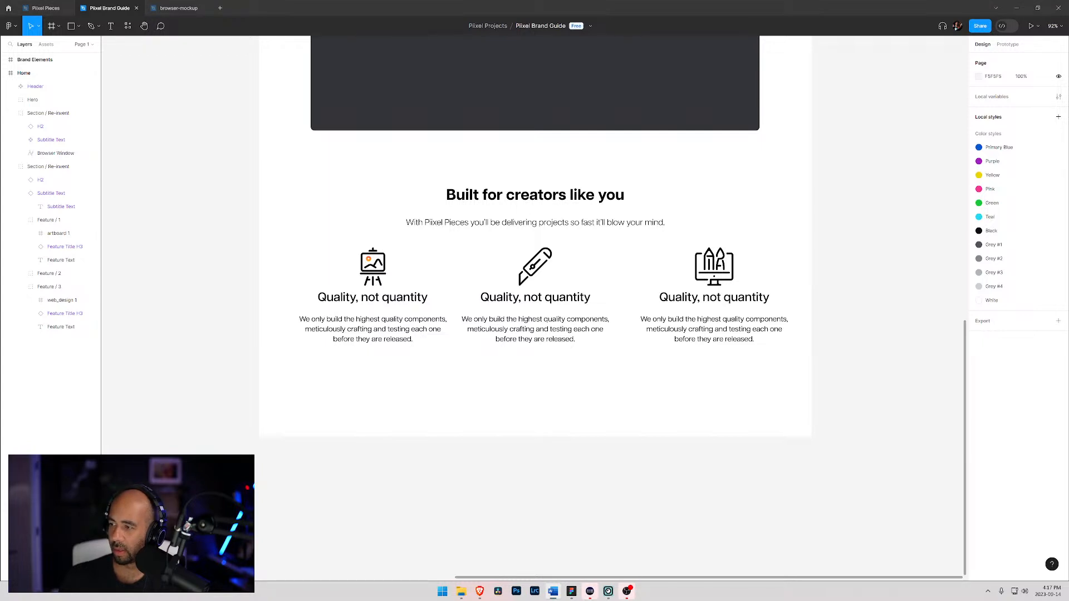
double_click(547, 297)
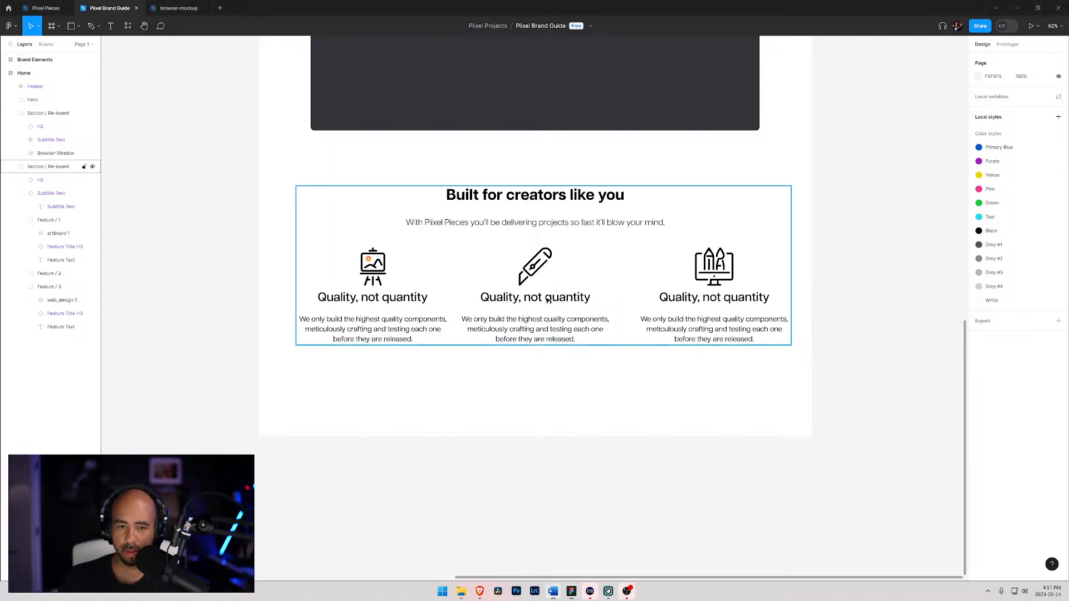
double_click(547, 298)
double_click(547, 300)
text(Redicu)
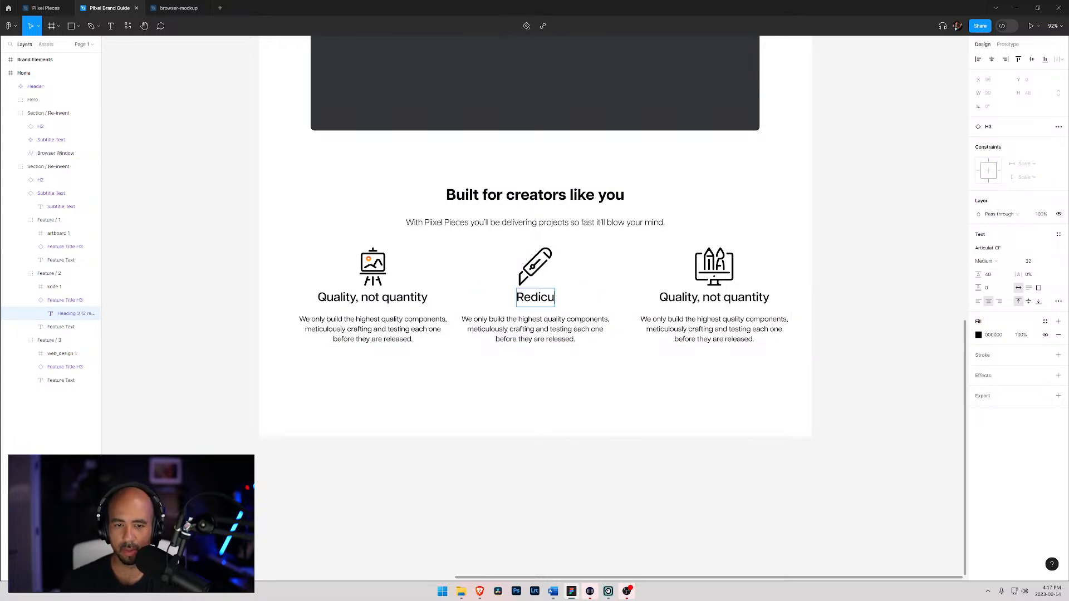
text(lously easy)
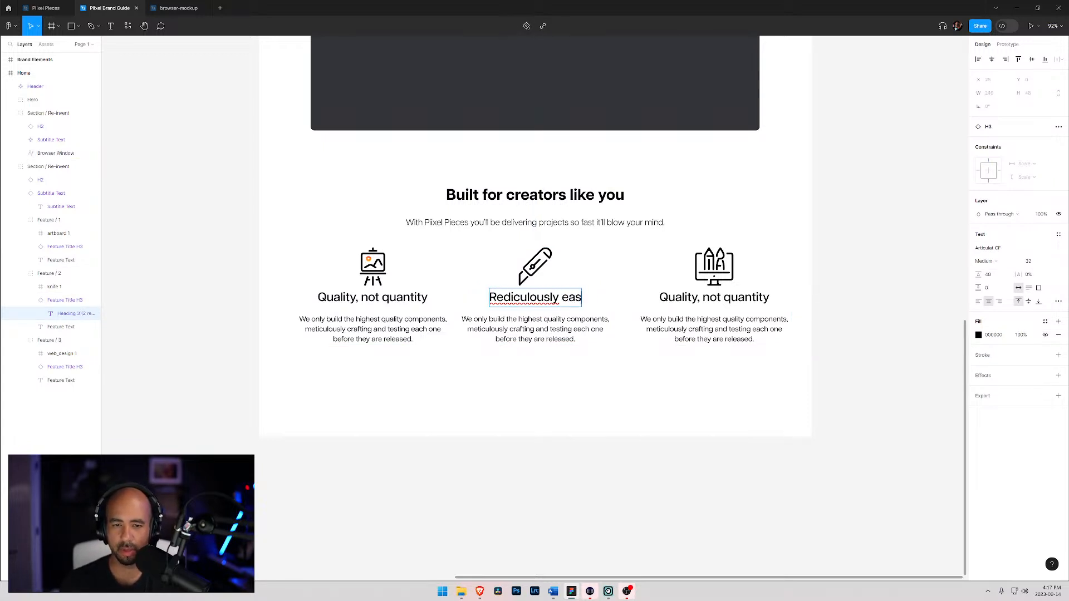
right_click(549, 297)
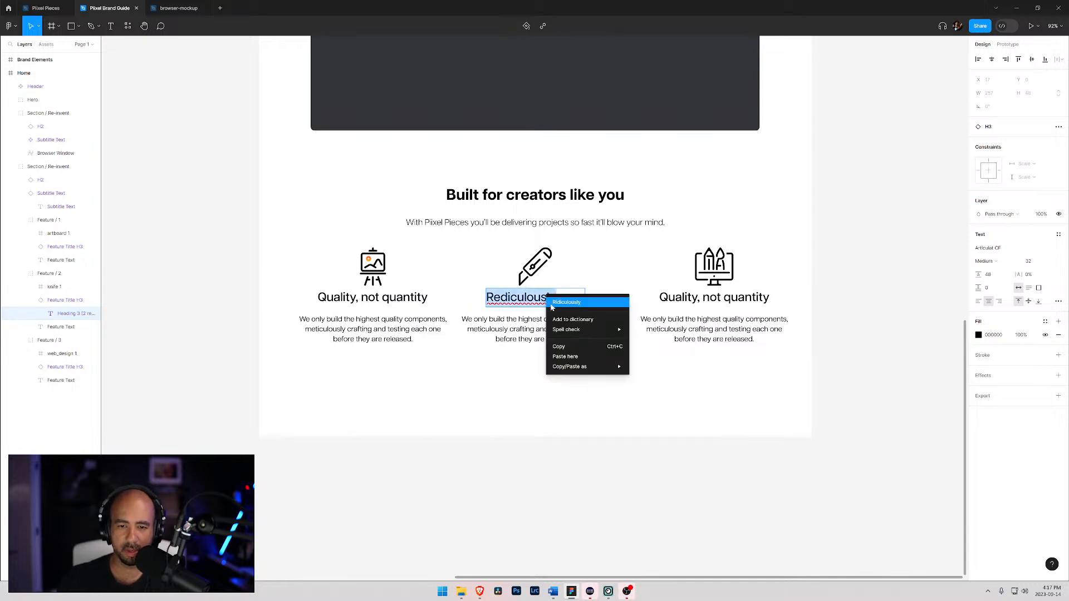
click(563, 304)
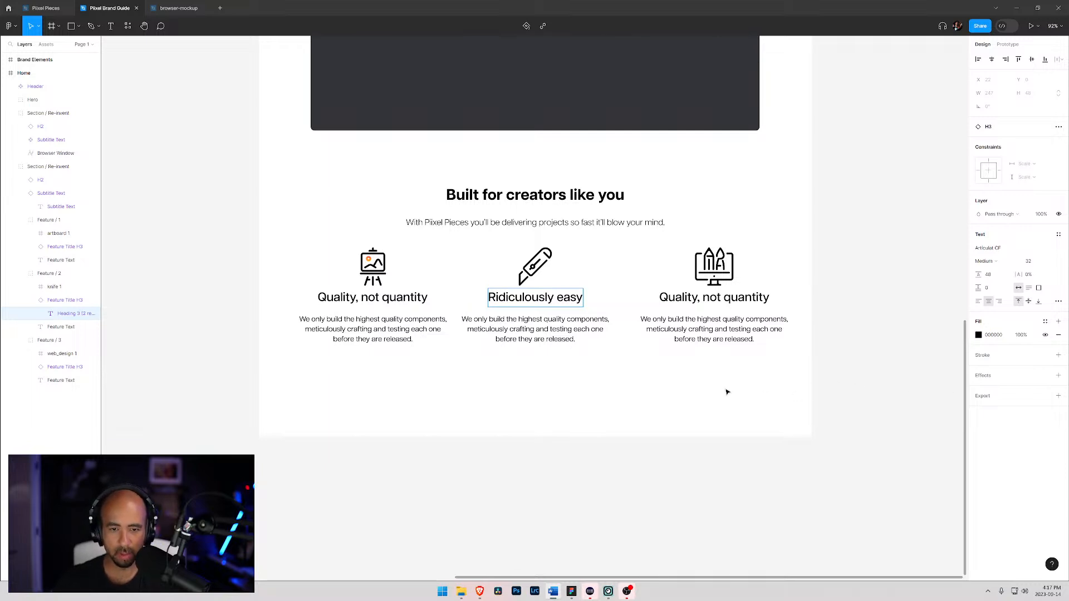
double_click(554, 329)
text(Quality, not quantity We only build the highest quality components, meticulously crafting and testing each one before they are released.)
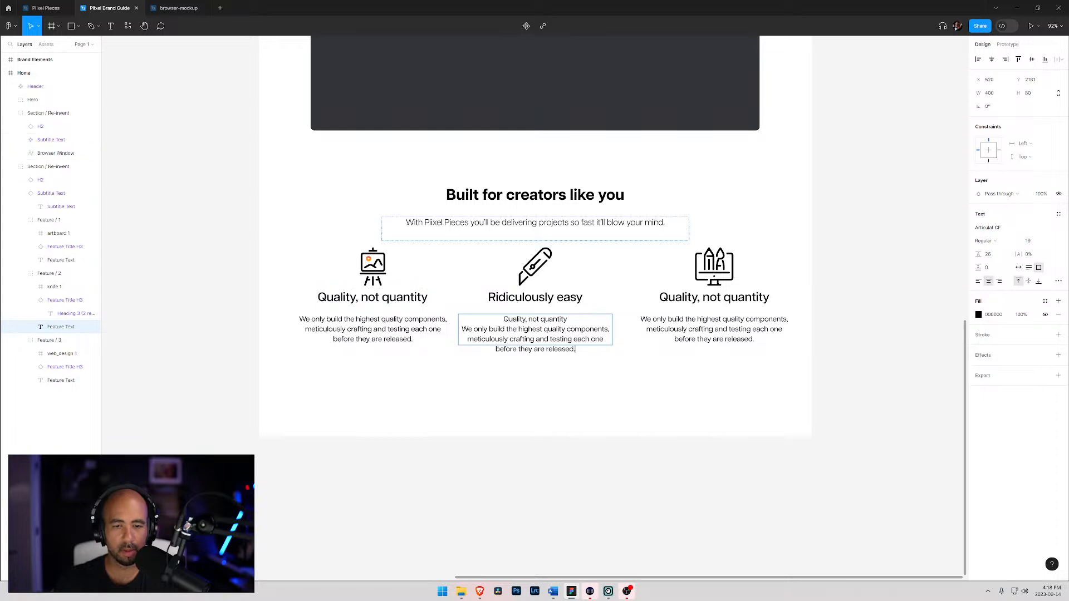
key(shift+Home)
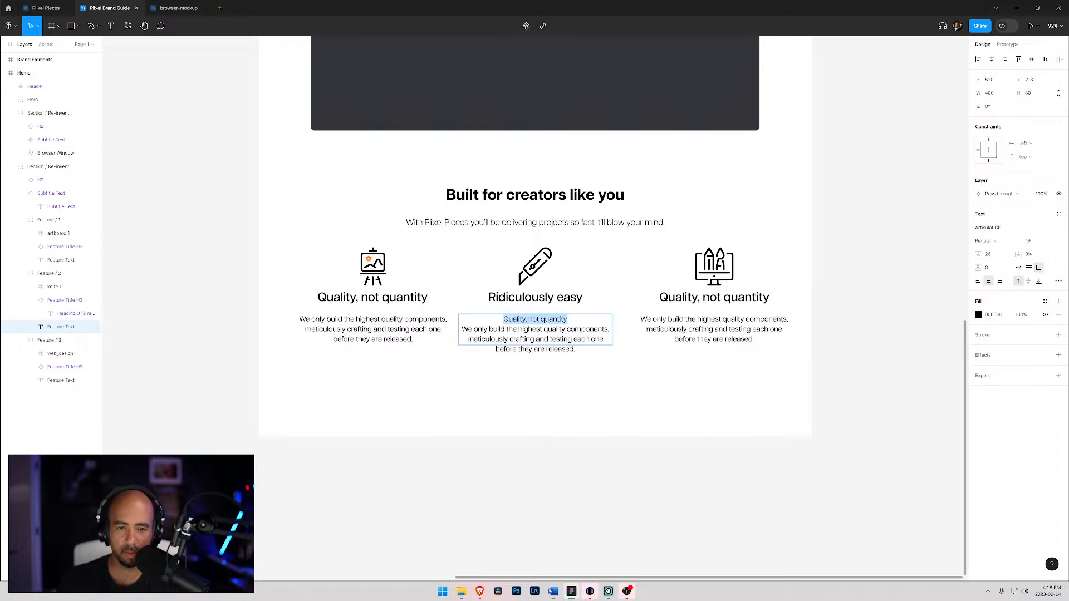
key(BackSpace)
key(Delete)
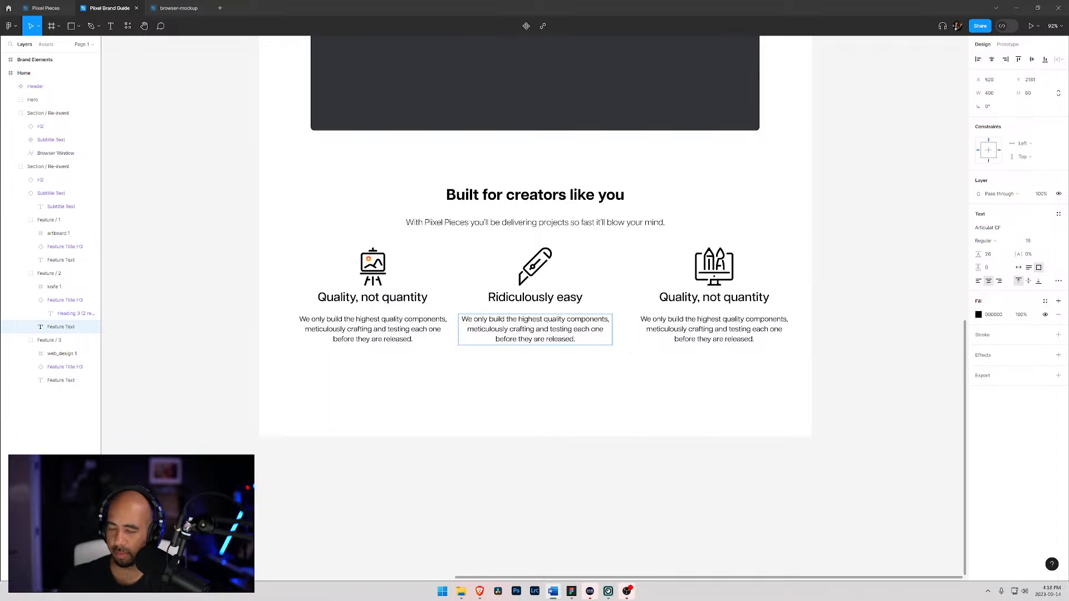
Replace the second feature's text with "Add any component to your project with a simple cut/paste command right from your dashboard.".
key(ctrl+a)
text(Add any component to your project with a simple cut/paste command right from your dashboard)
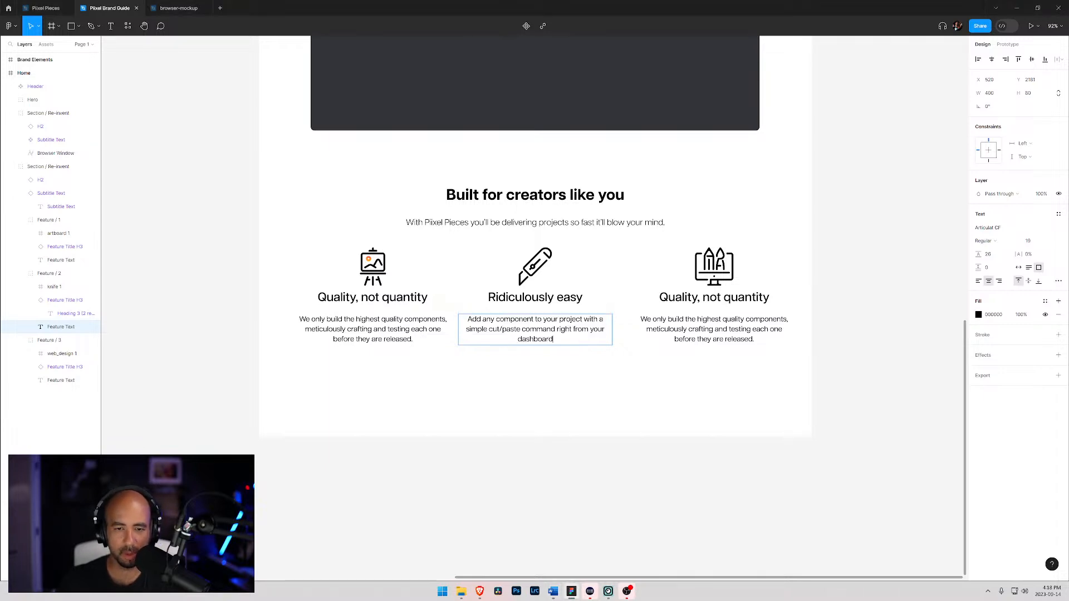
text(.)
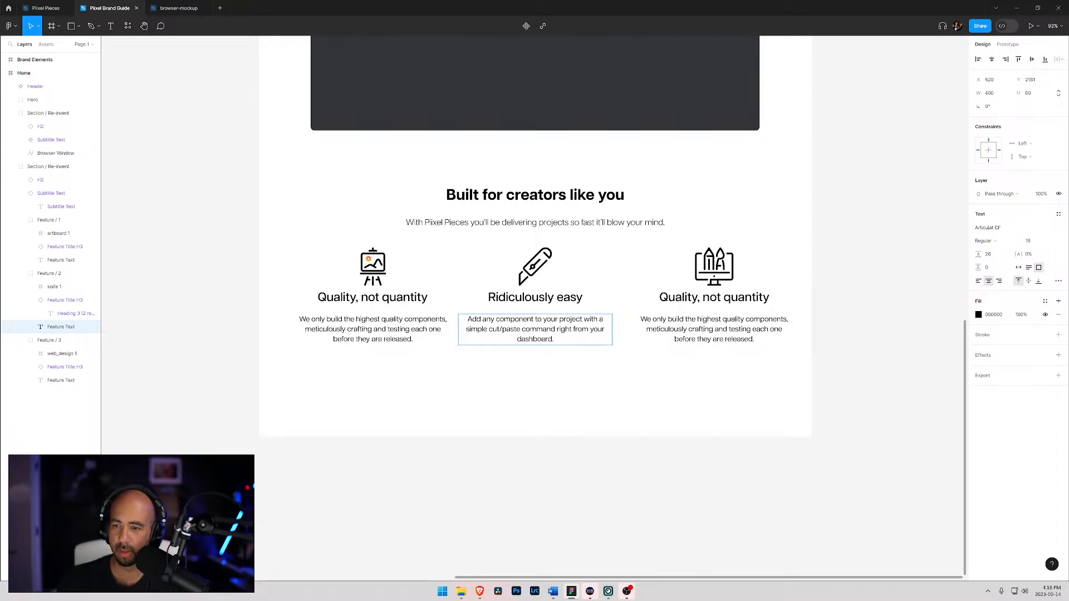
Set the third feature's title to "Fully-functional templates" and its text to "Beautiful hand-crafted Webflow templates to launch your next project in record time.".
double_click(746, 298)
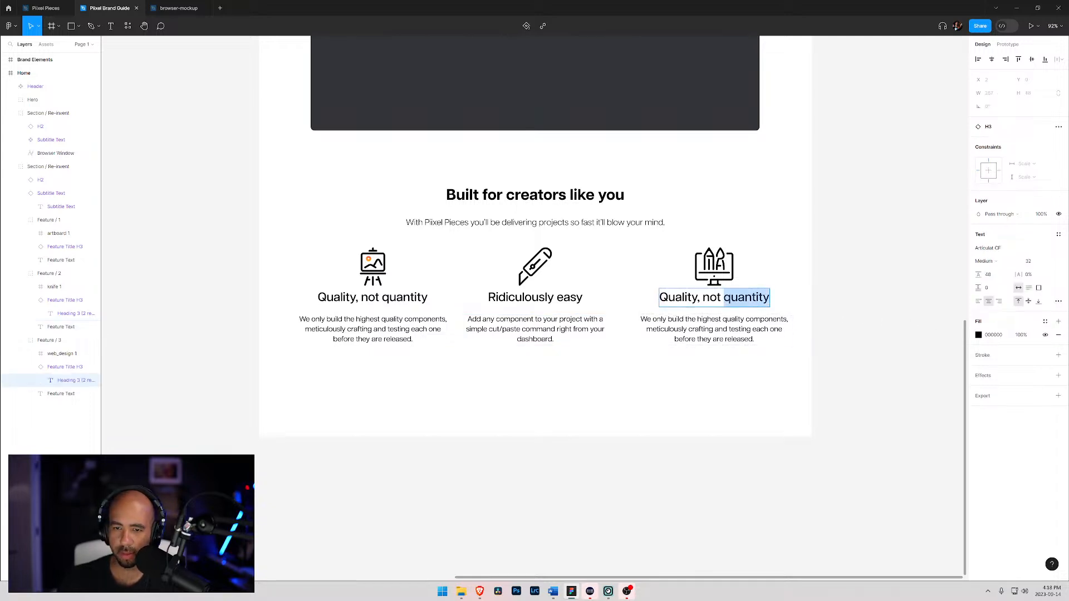
key(ctrl+a)
key(BackSpace)
text(Full)
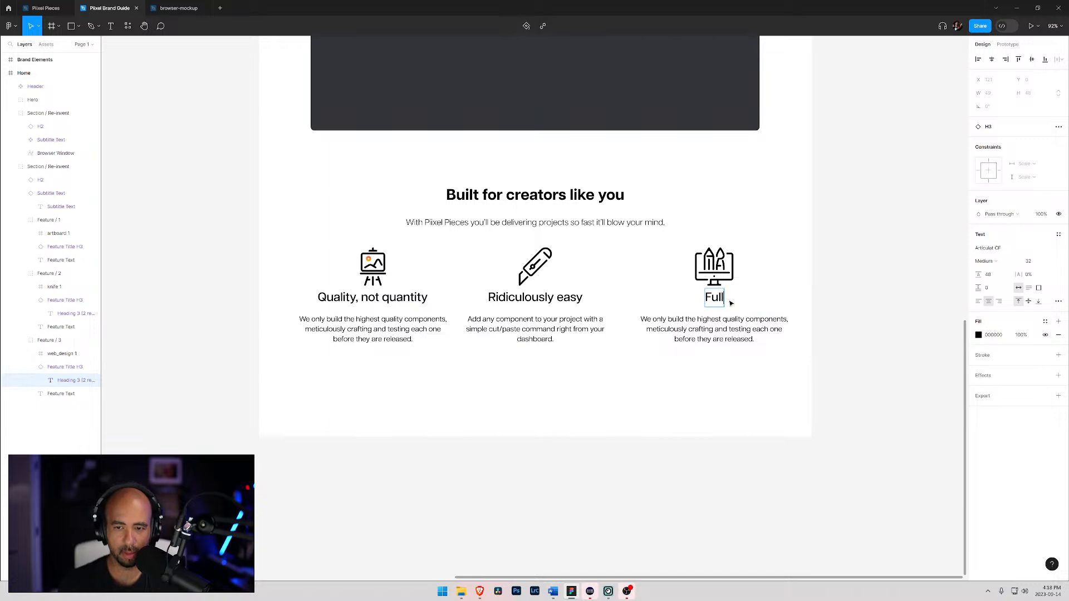
text(y-functional )
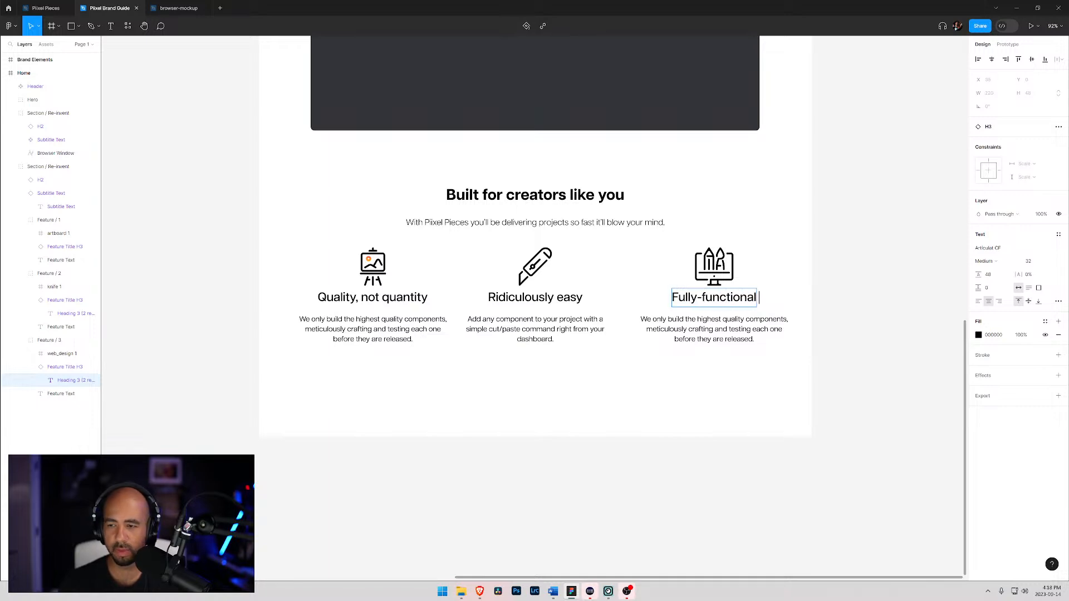
text(ten)
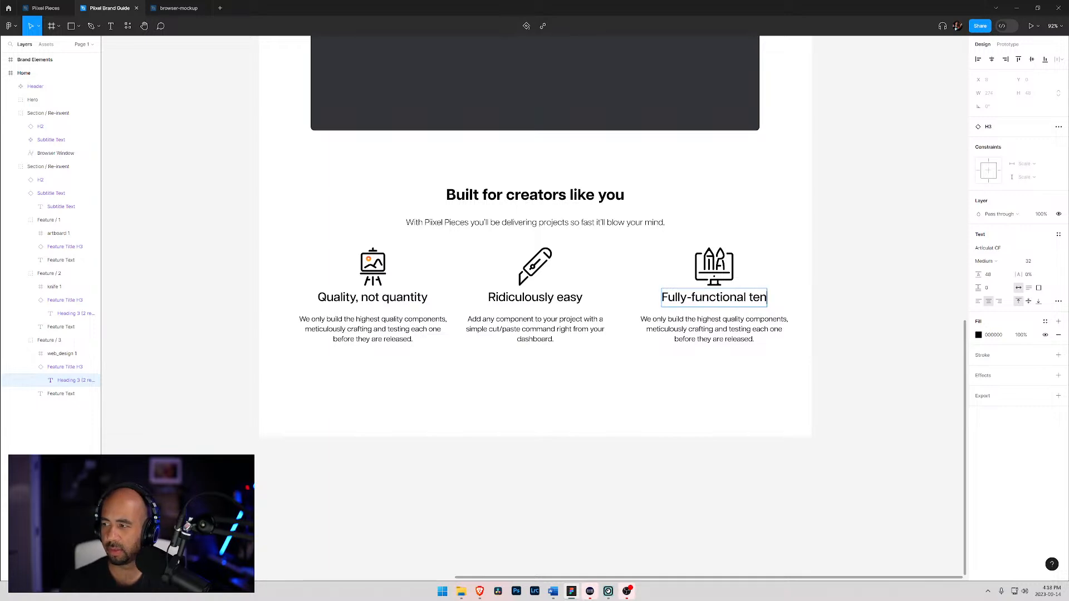
key(BackSpace)
text(mplates)
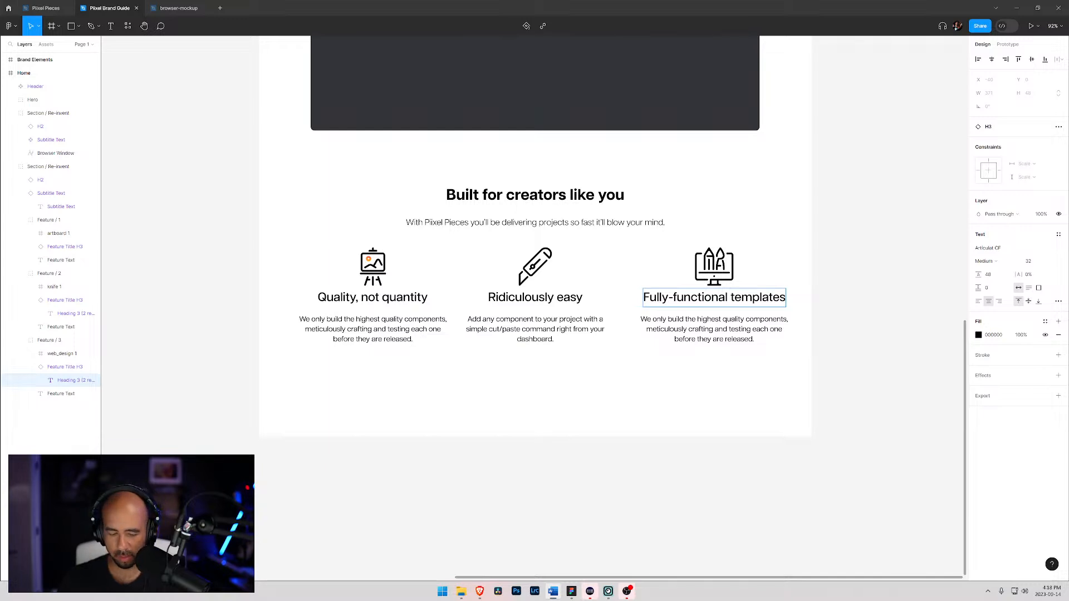
double_click(695, 337)
text(Beautiful hand-crafted Webflow templates to launch your next project in record time.)
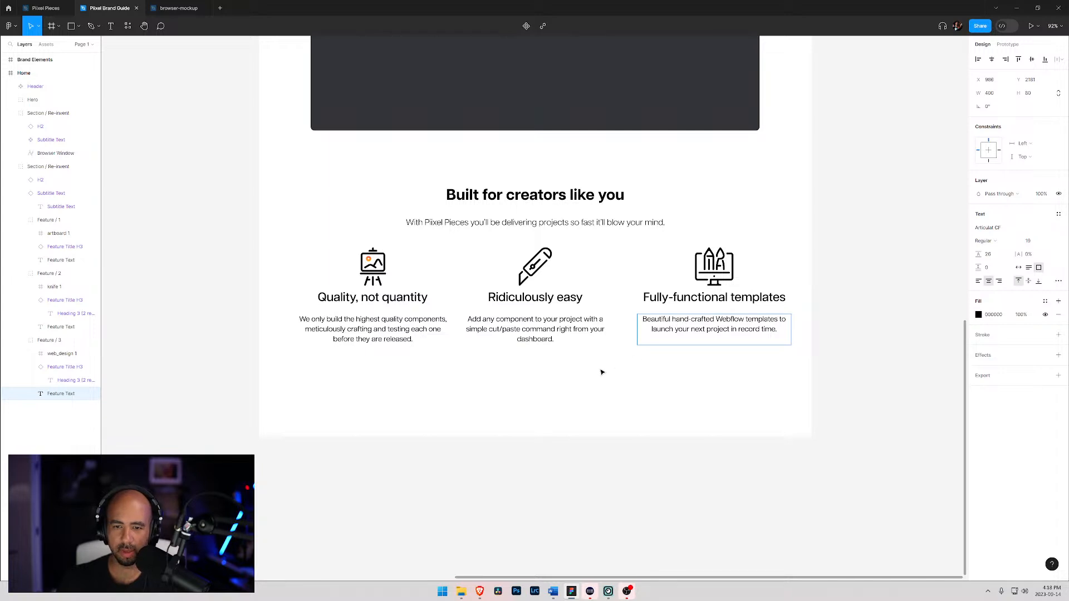
key(Escape)
key(Escape)
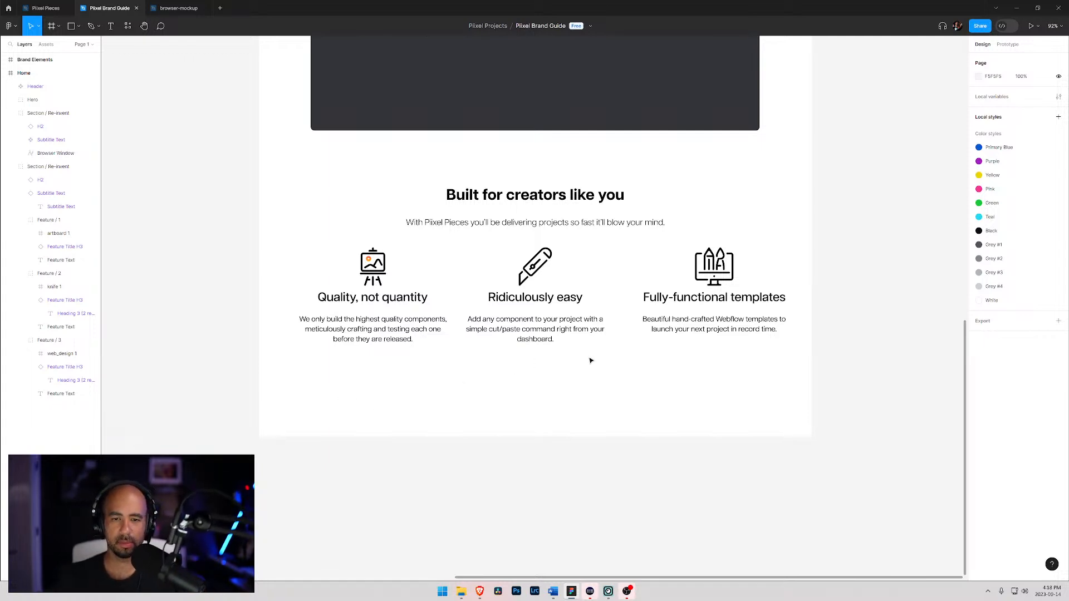
click(382, 269)
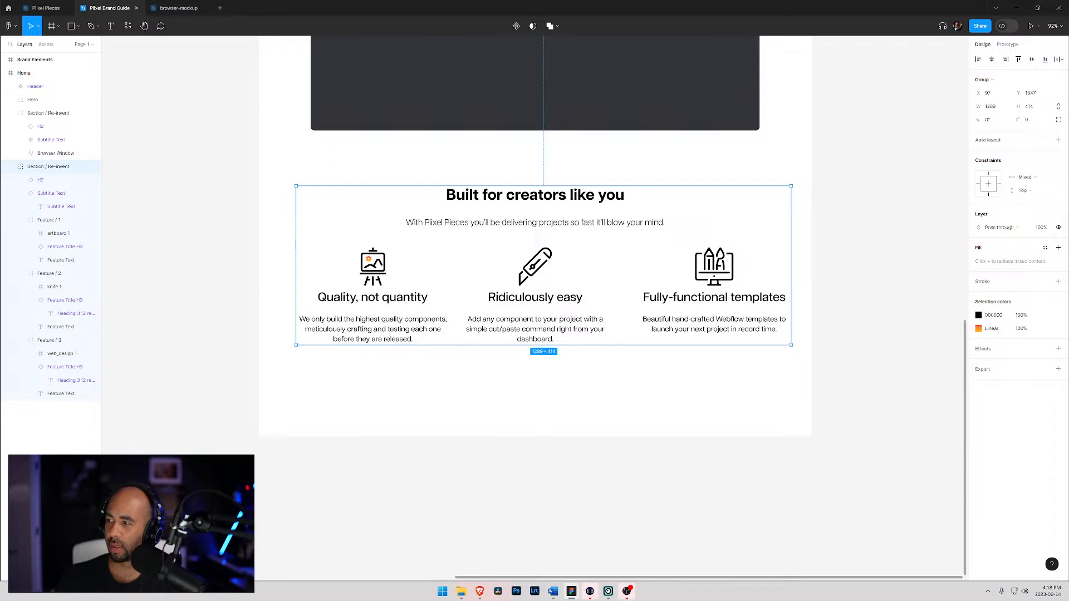
scroll(901, 156, up, 7)
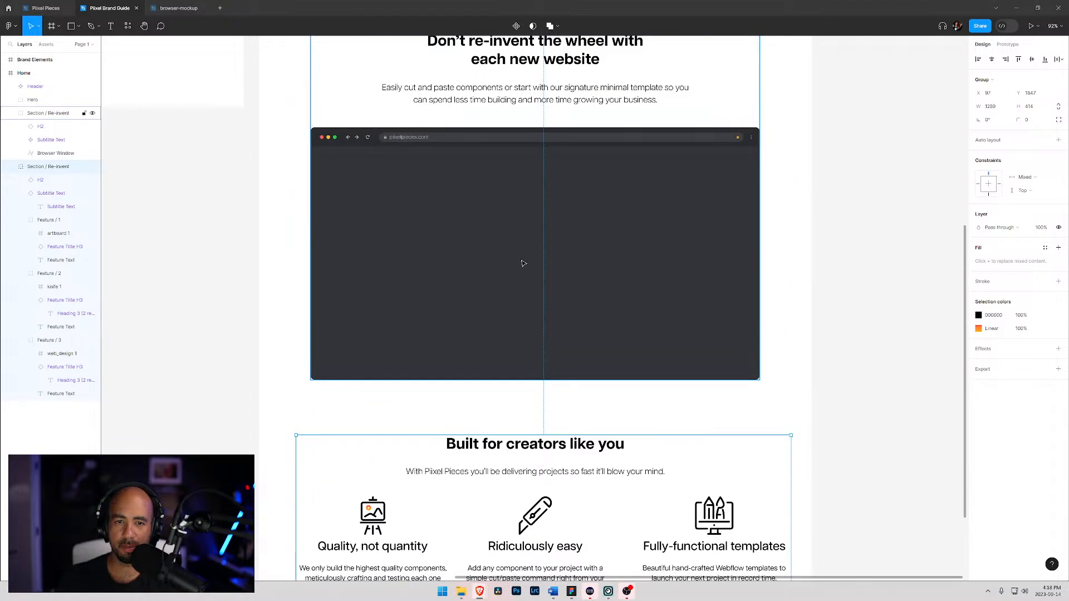
click(328, 228)
scroll(321, 231, down, 8)
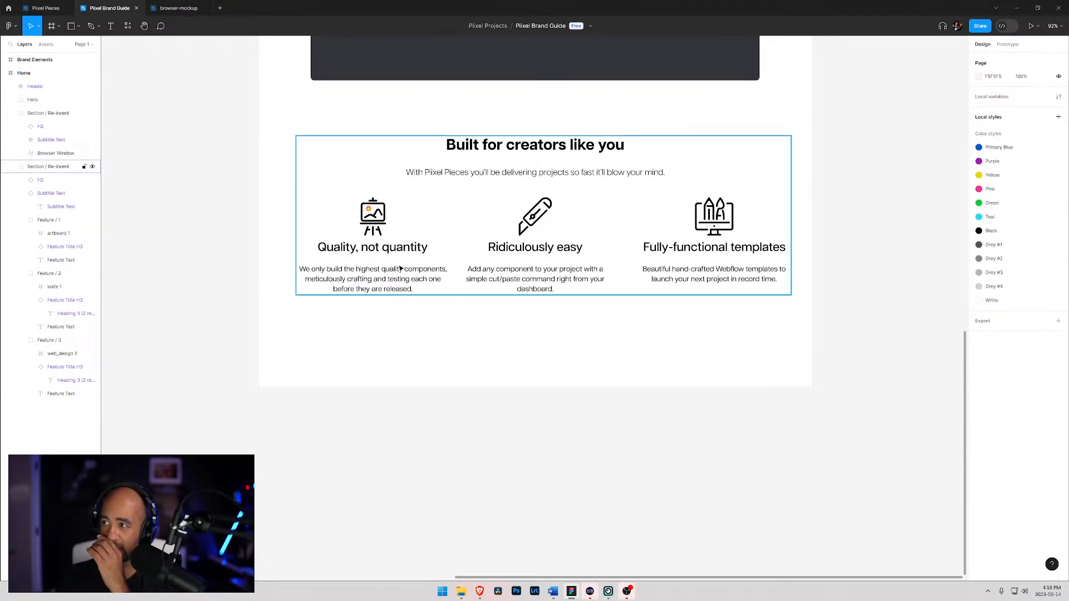
scroll(345, 229, up, 2)
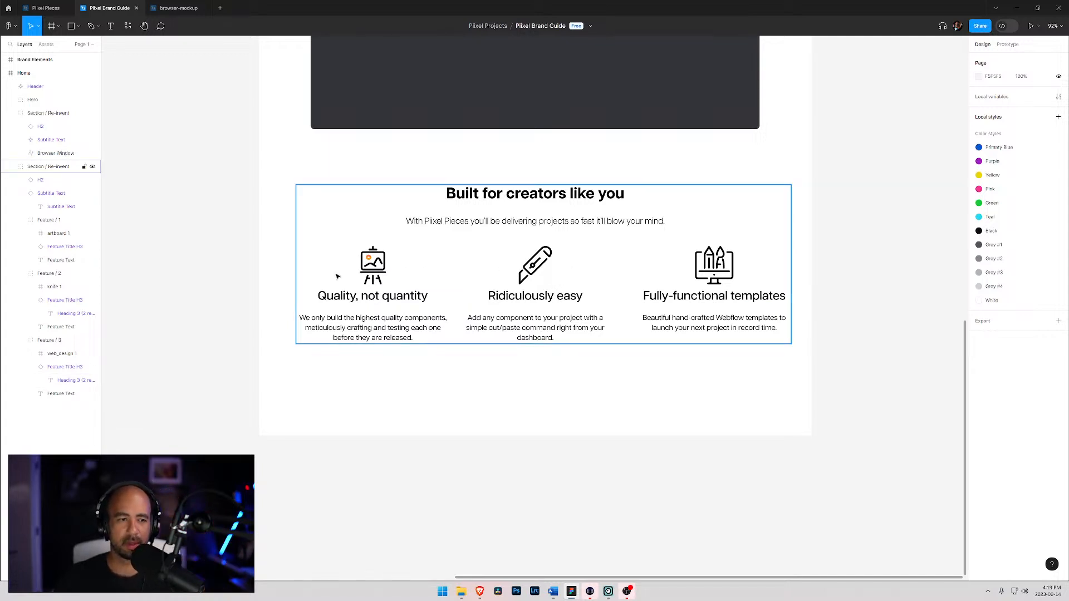
Resize the artboard, knife and web design icons of the three features to 60 × 60.
click(78, 287)
shift+click(58, 233)
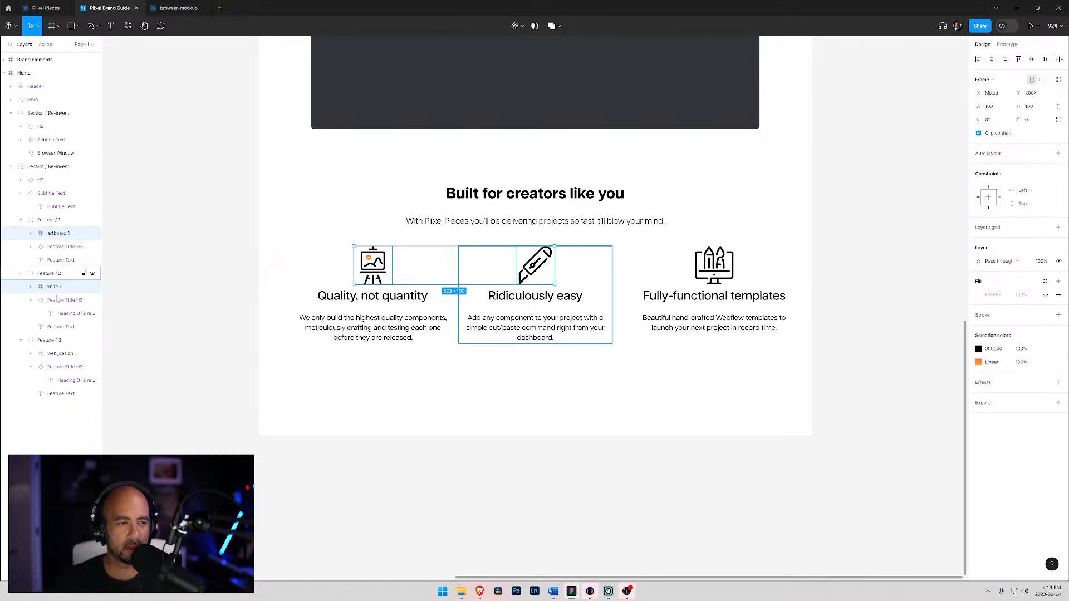
shift+click(62, 356)
click(991, 106)
text(60)
key(Return)
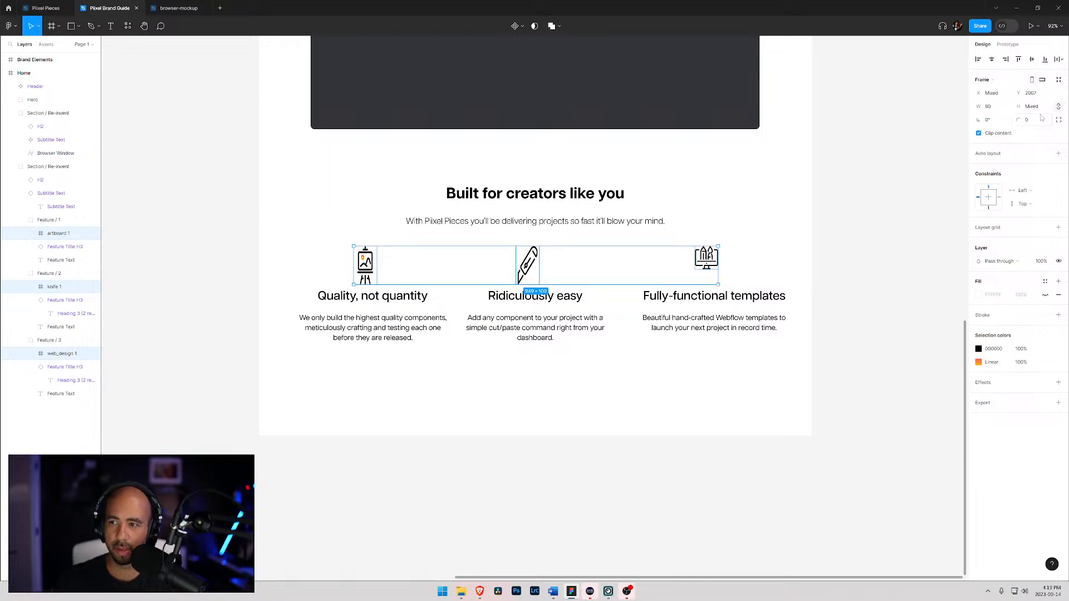
click(1038, 107)
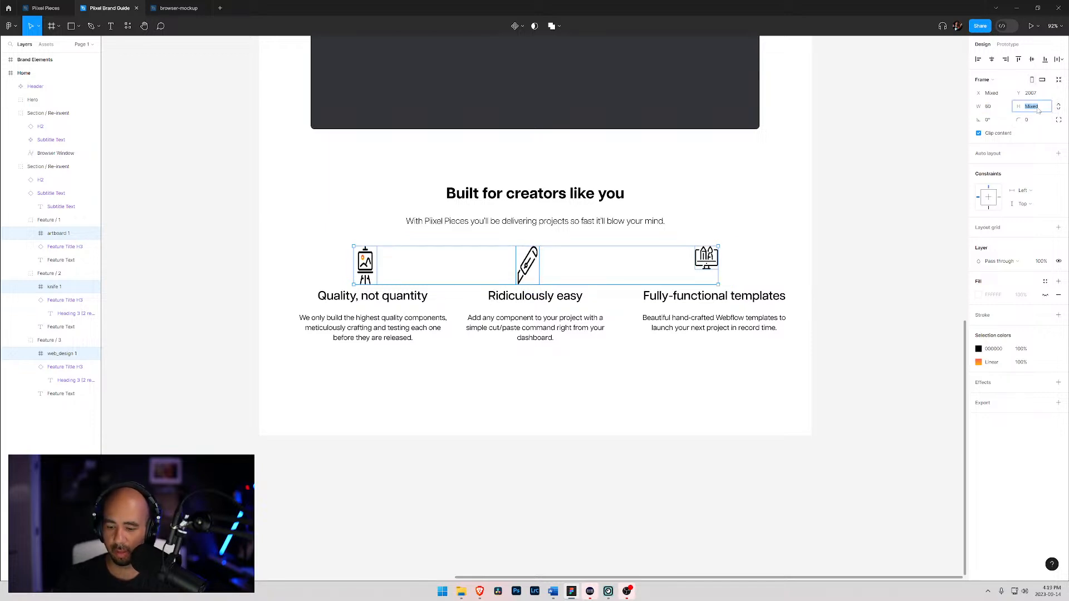
text(60)
key(Return)
click(437, 368)
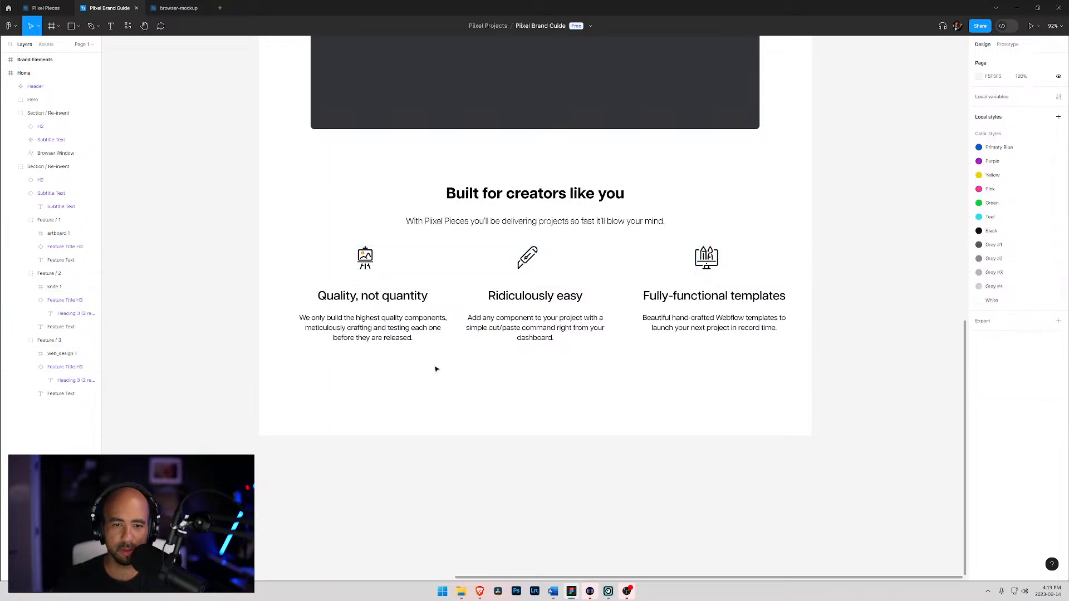
Move each of the three feature icons so it is horizontally centred above its title and sits closer to it.
click(365, 261)
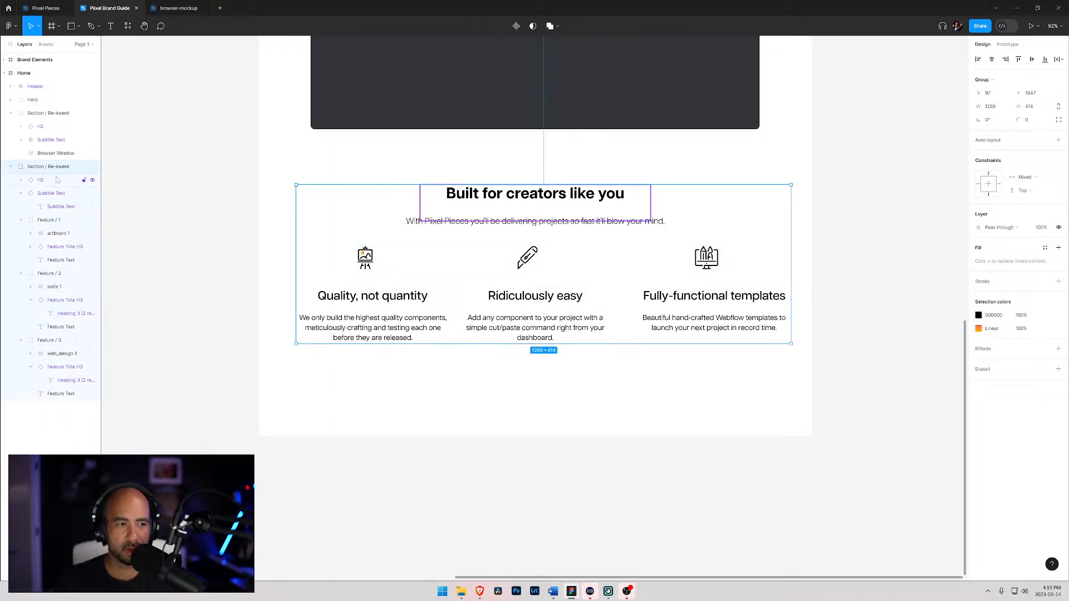
click(56, 233)
drag(365, 258, 373, 262)
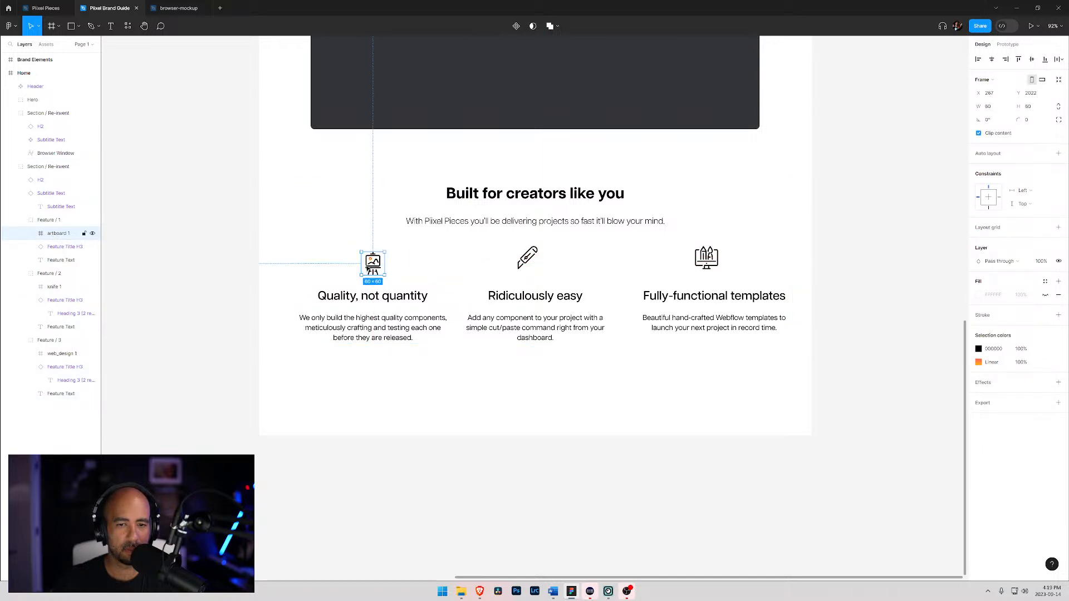
click(54, 287)
drag(524, 259, 539, 271)
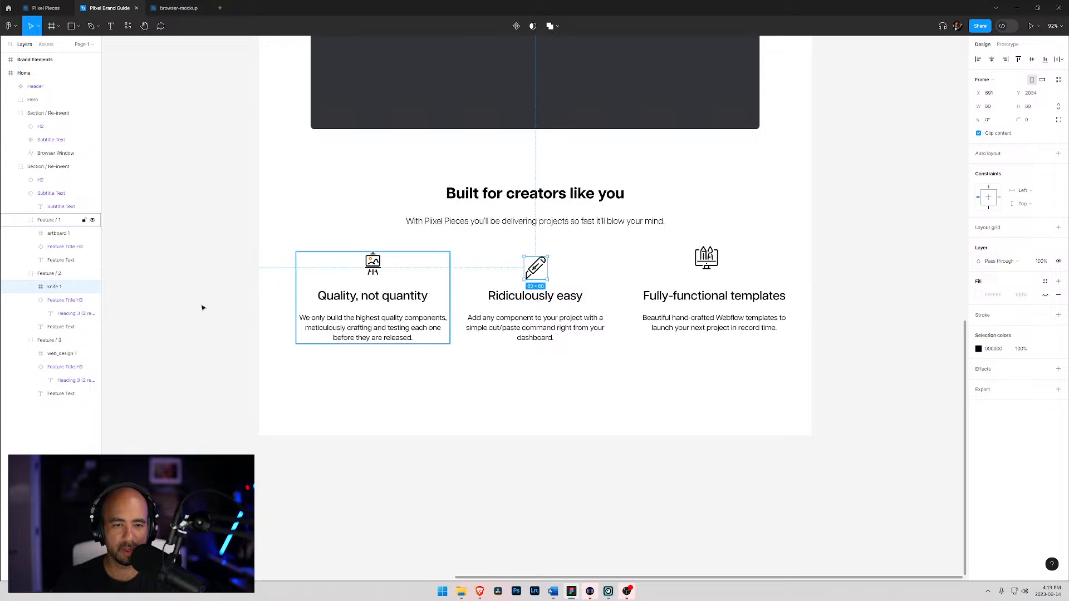
click(61, 354)
drag(707, 265, 715, 269)
click(671, 370)
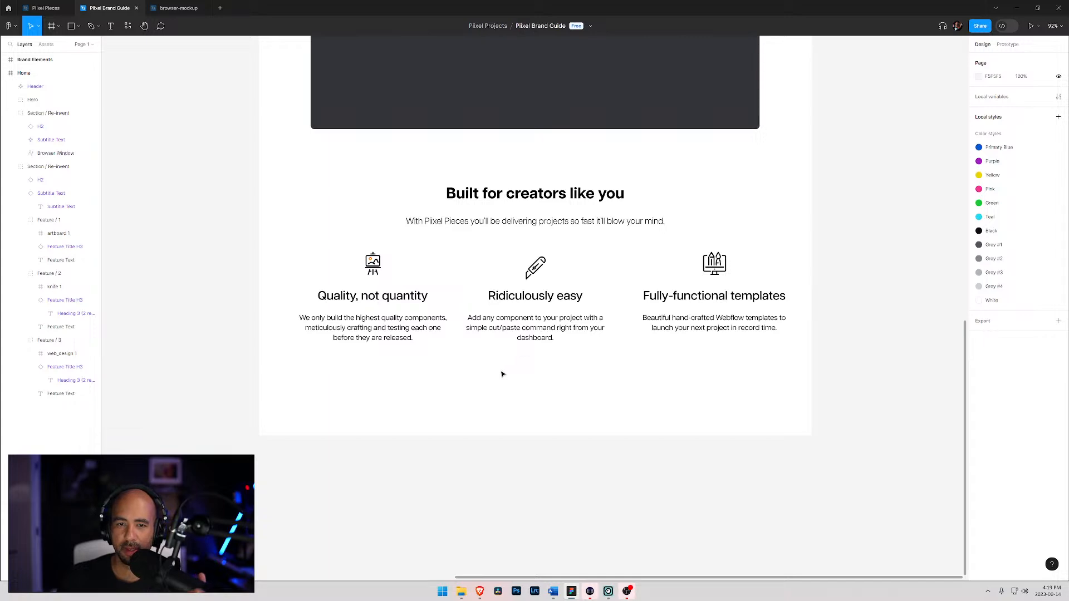
Review the home page sections, and check the Word website content document for the testimonials, pricing and footer copy.
scroll(502, 374, up, 3)
scroll(501, 374, down, 2)
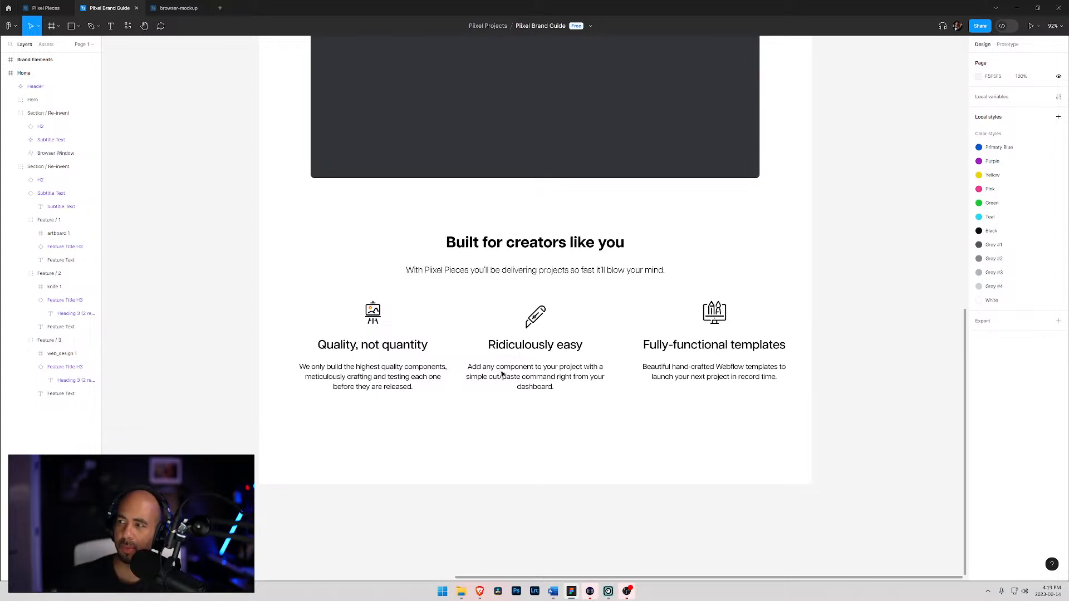
scroll(366, 363, up, 9)
scroll(366, 363, down, 10)
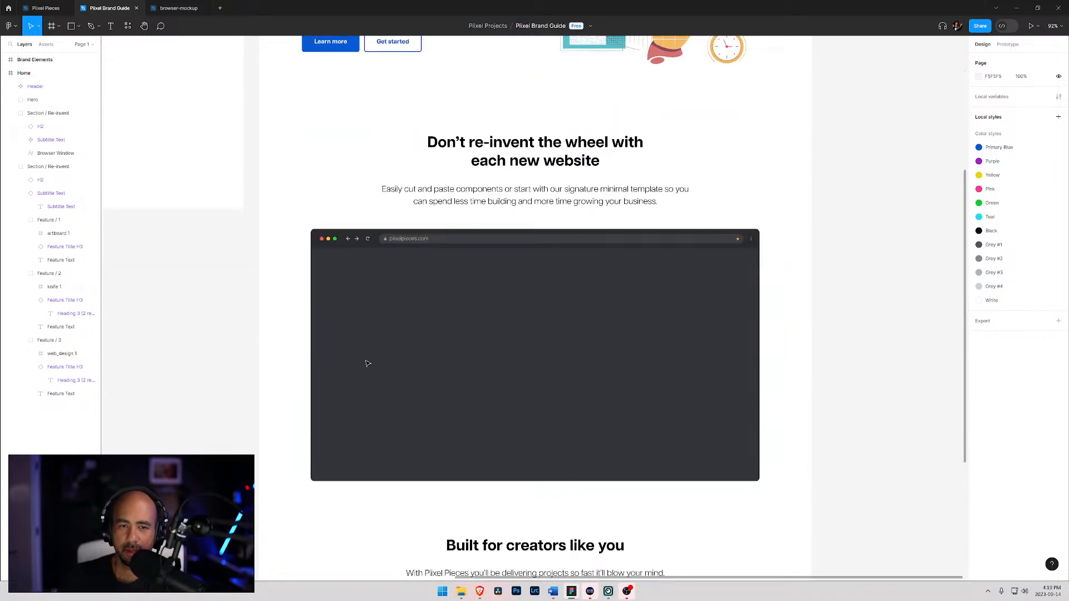
scroll(351, 363, down, 3)
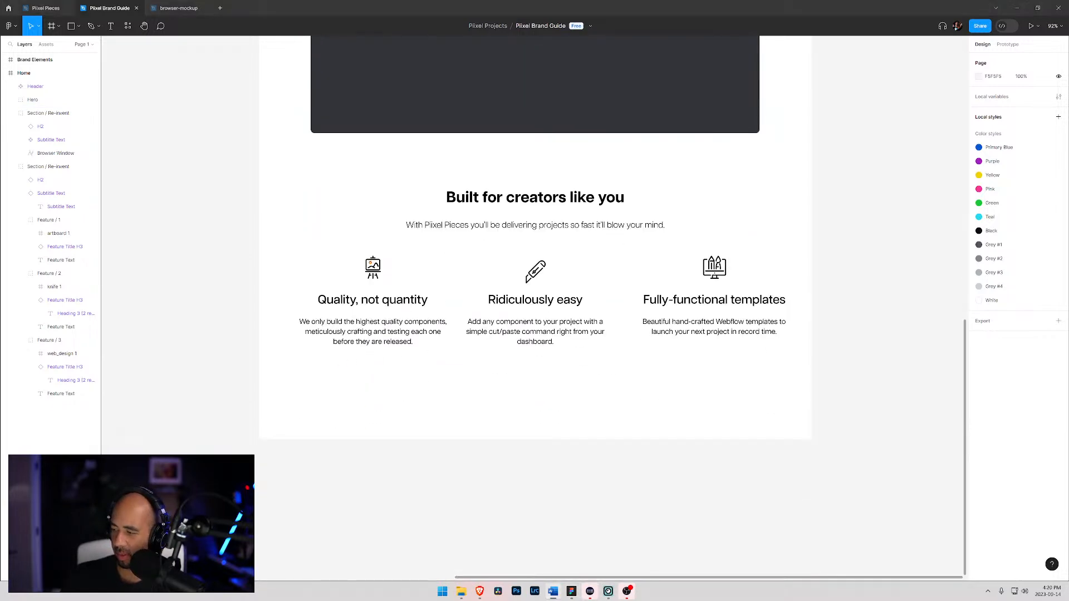
drag(1068, 148, 735, 85)
scroll(655, 324, down, 5)
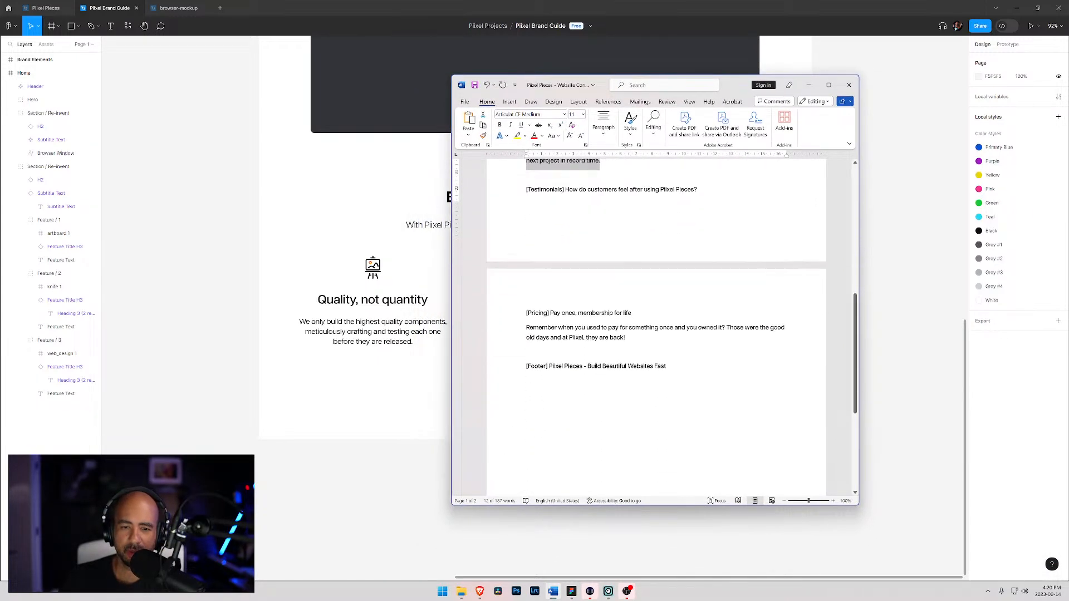
scroll(654, 325, up, 4)
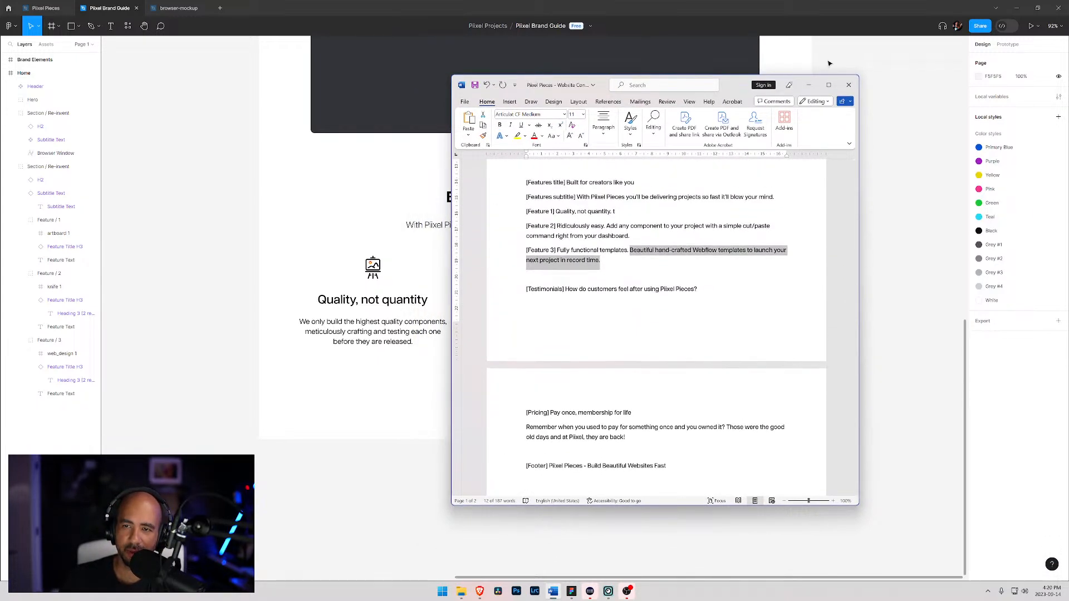
click(812, 86)
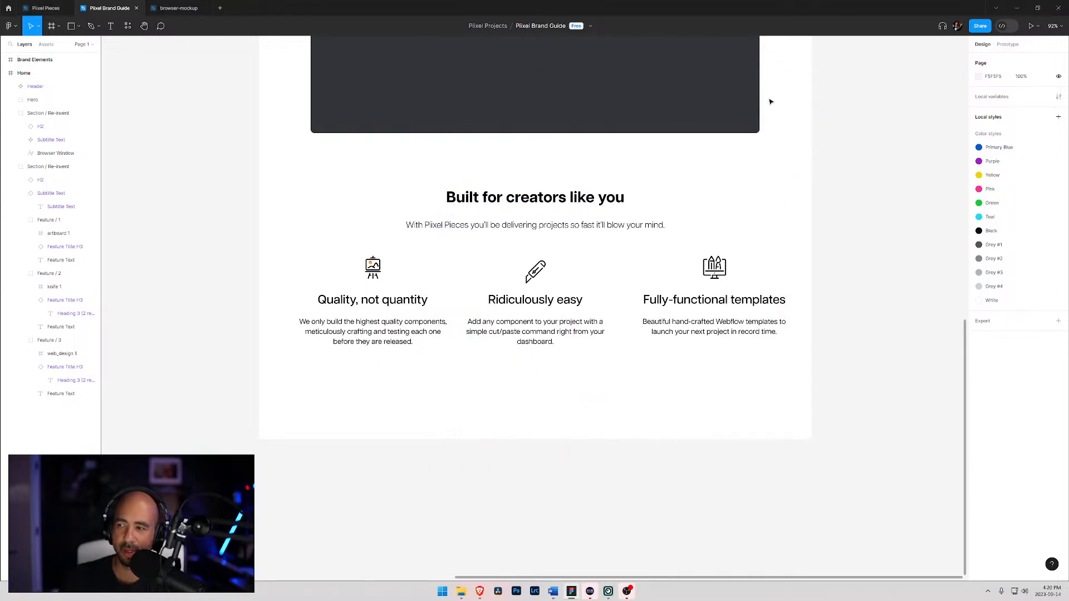
scroll(548, 162, up, 3)
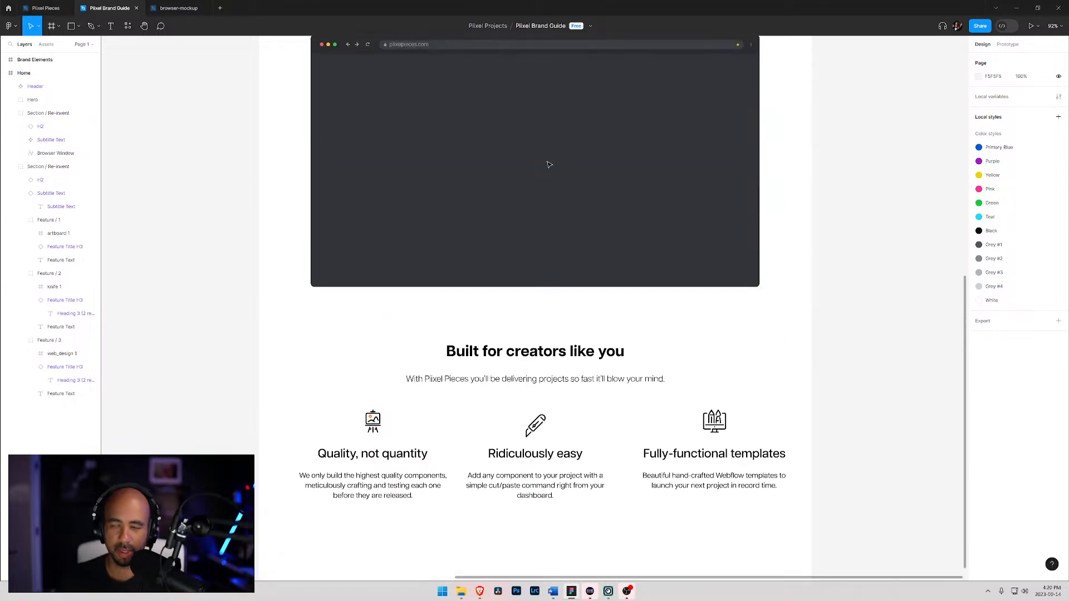